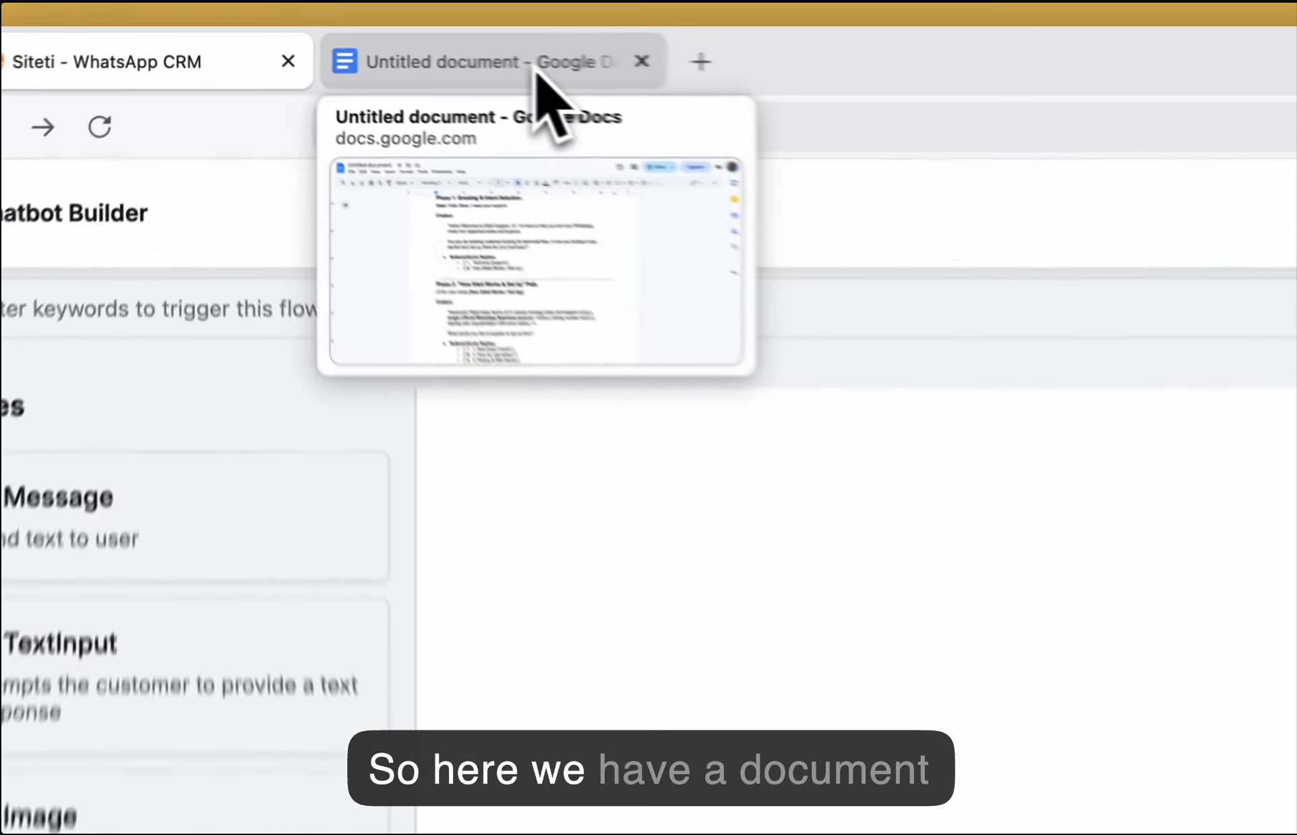
# Switch to the Google Docs document and review the chatbot flow script from Phase 1 through Phase 4.
pyautogui.click(385, 48)
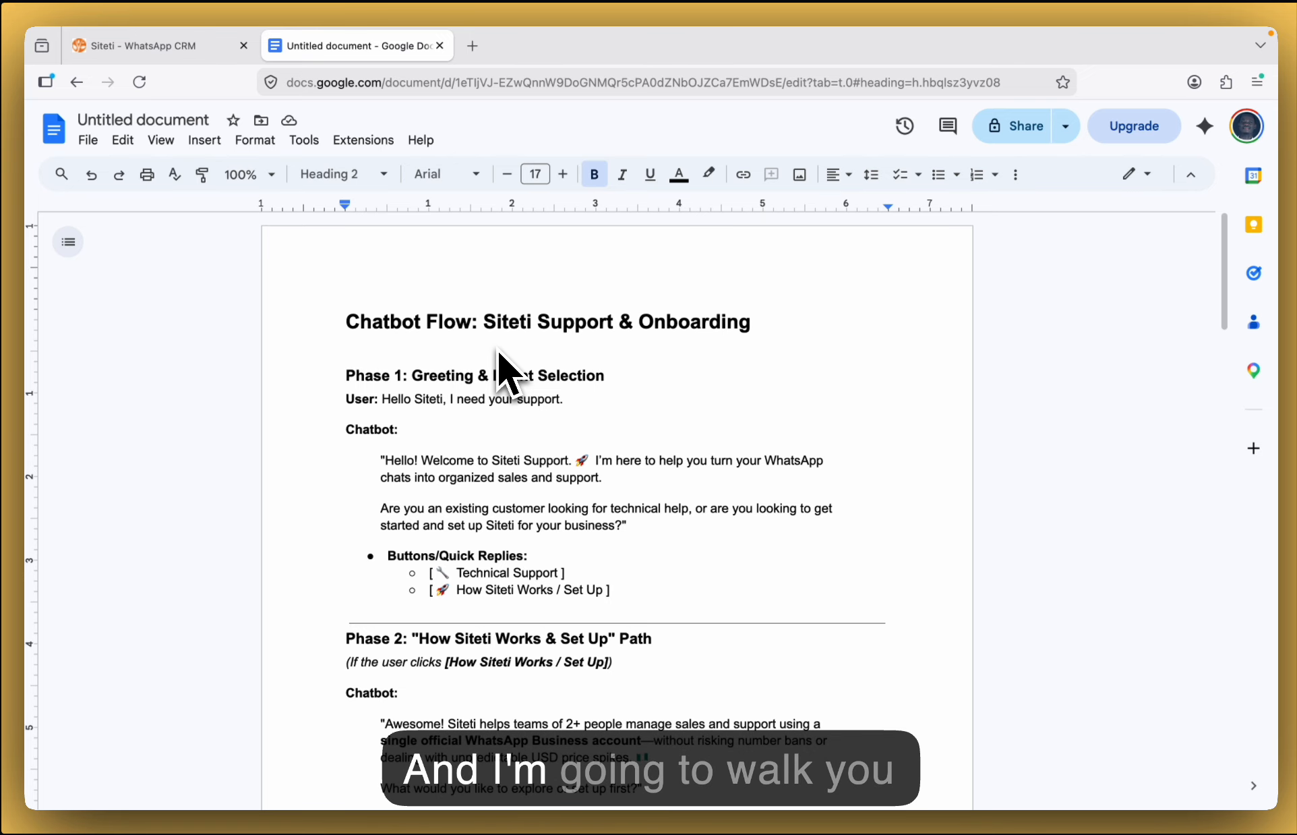
pyautogui.scroll(-5, 499, 352)
pyautogui.scroll(-10, 507, 376)
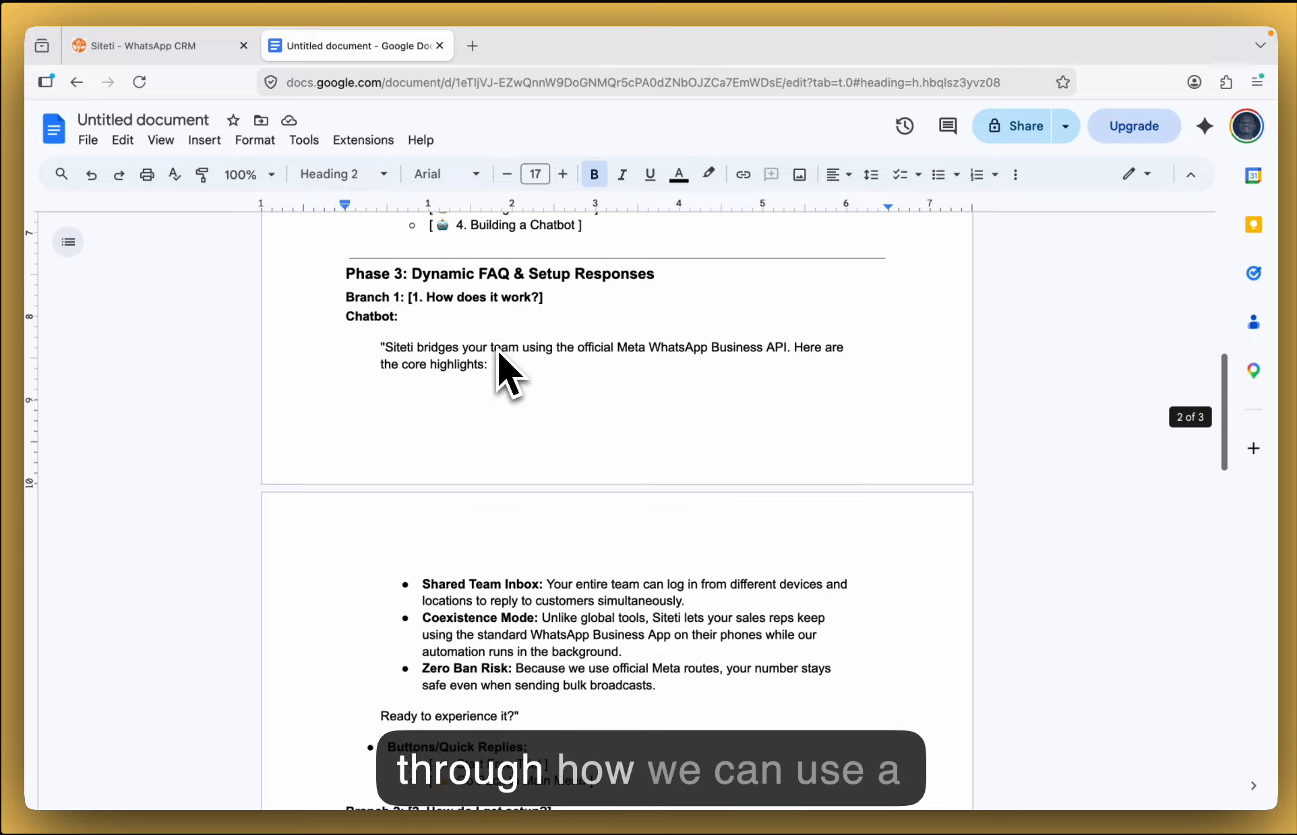
pyautogui.scroll(-12, 506, 376)
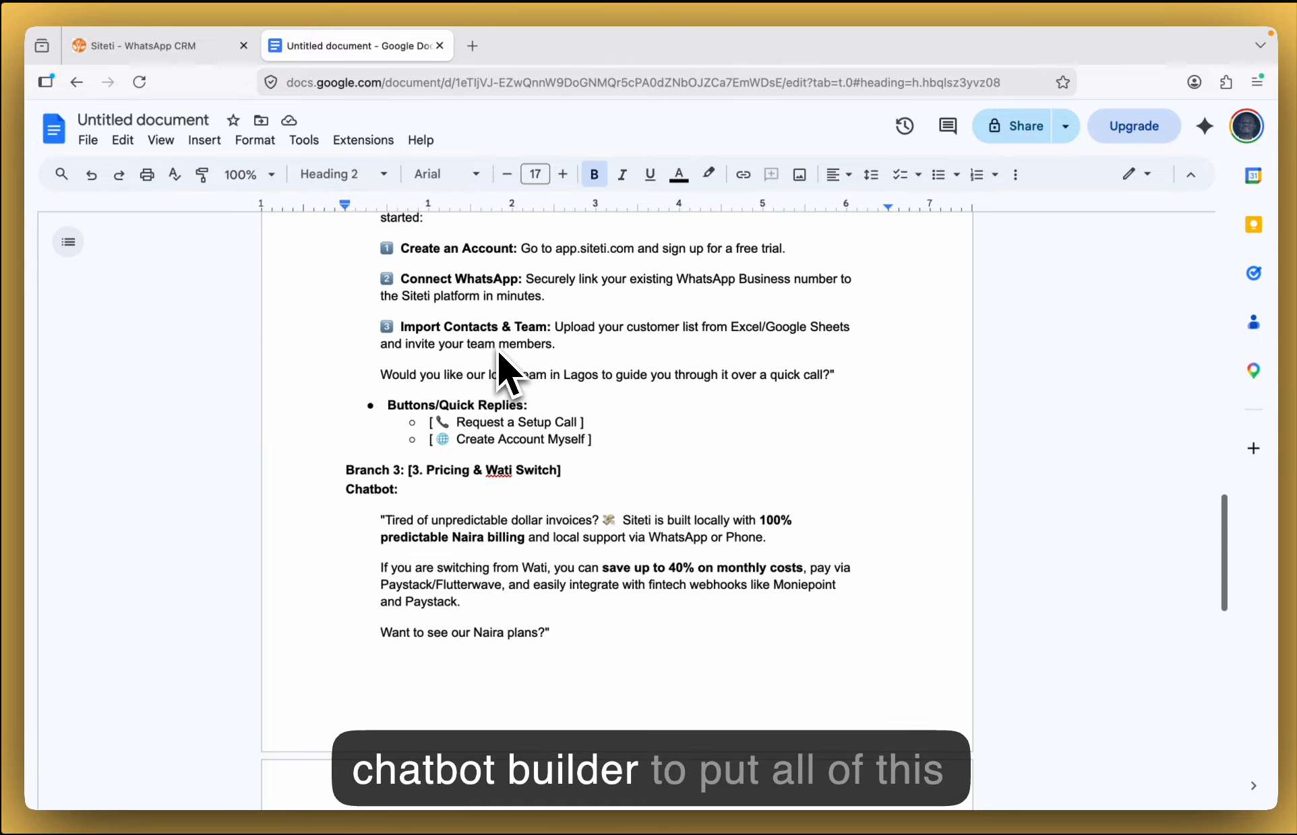
pyautogui.scroll(-7, 497, 350)
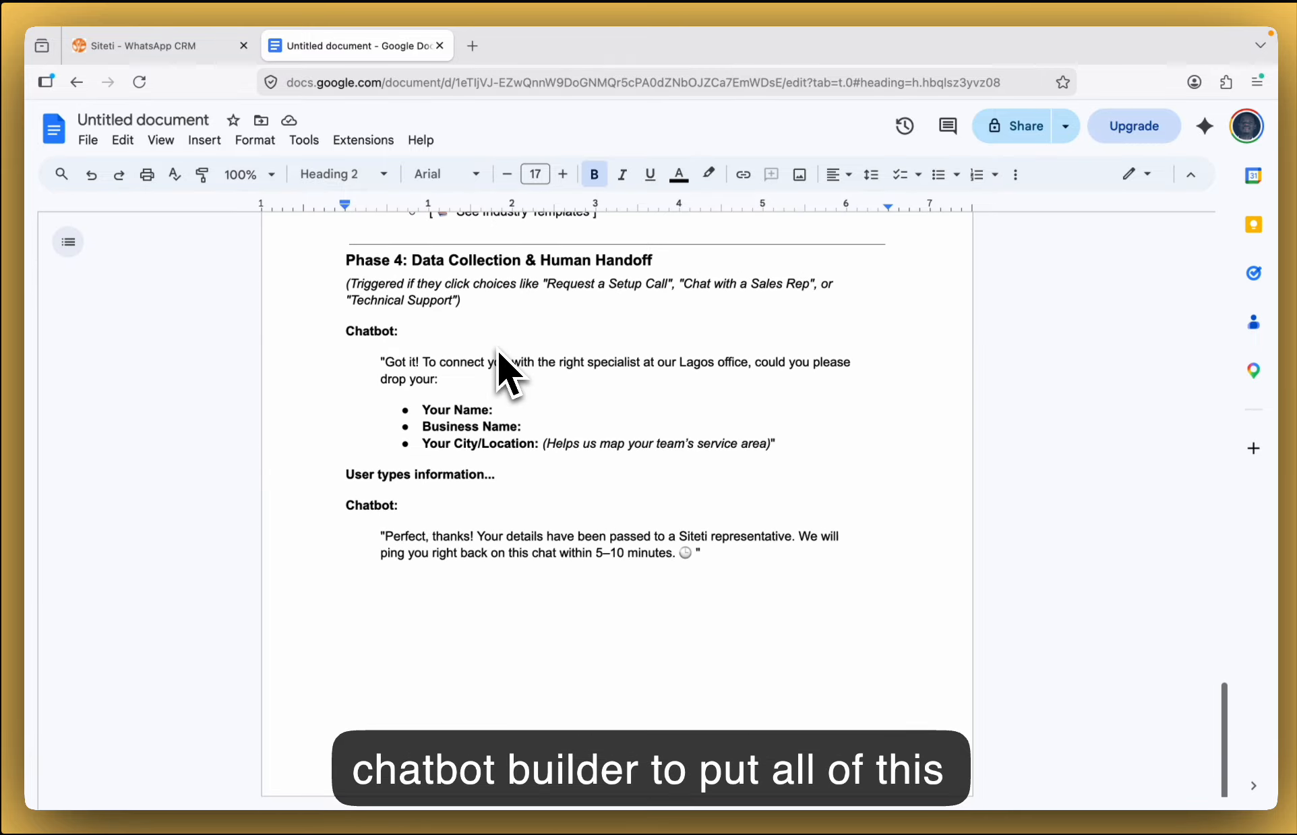
pyautogui.scroll(20, 498, 350)
pyautogui.scroll(13, 507, 376)
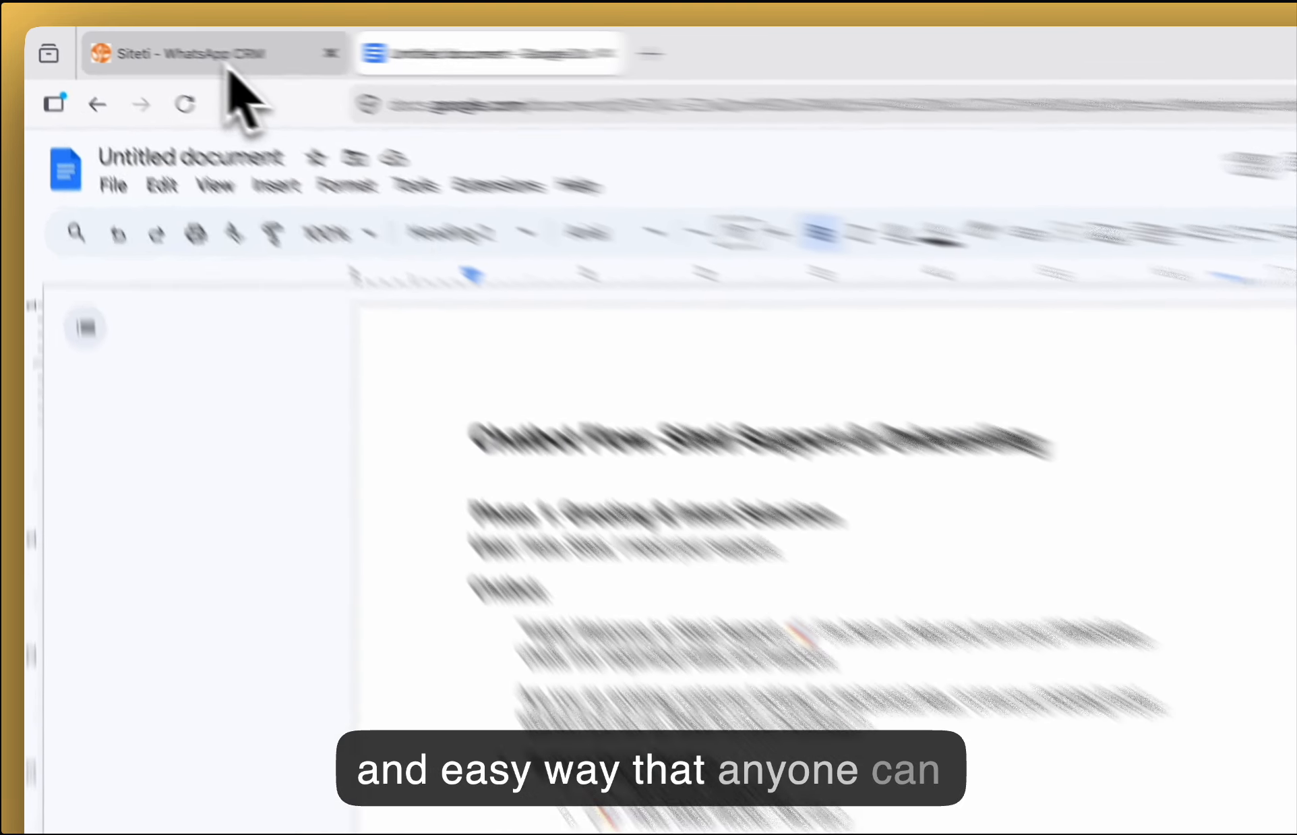
pyautogui.click(229, 66)
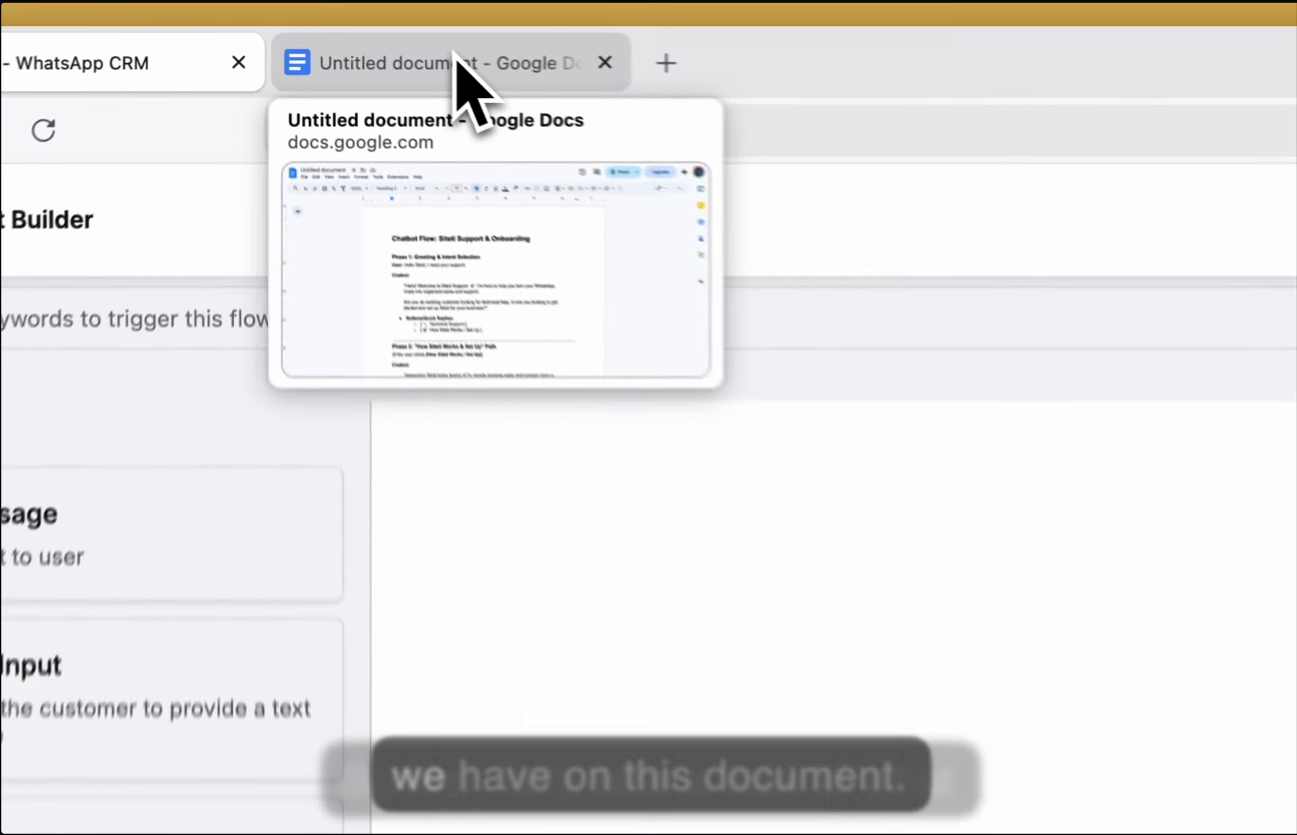
# Reopen the Google Docs script and read from the Phase 1 greeting through the Phase 3 FAQ and setup branches.
pyautogui.click(367, 46)
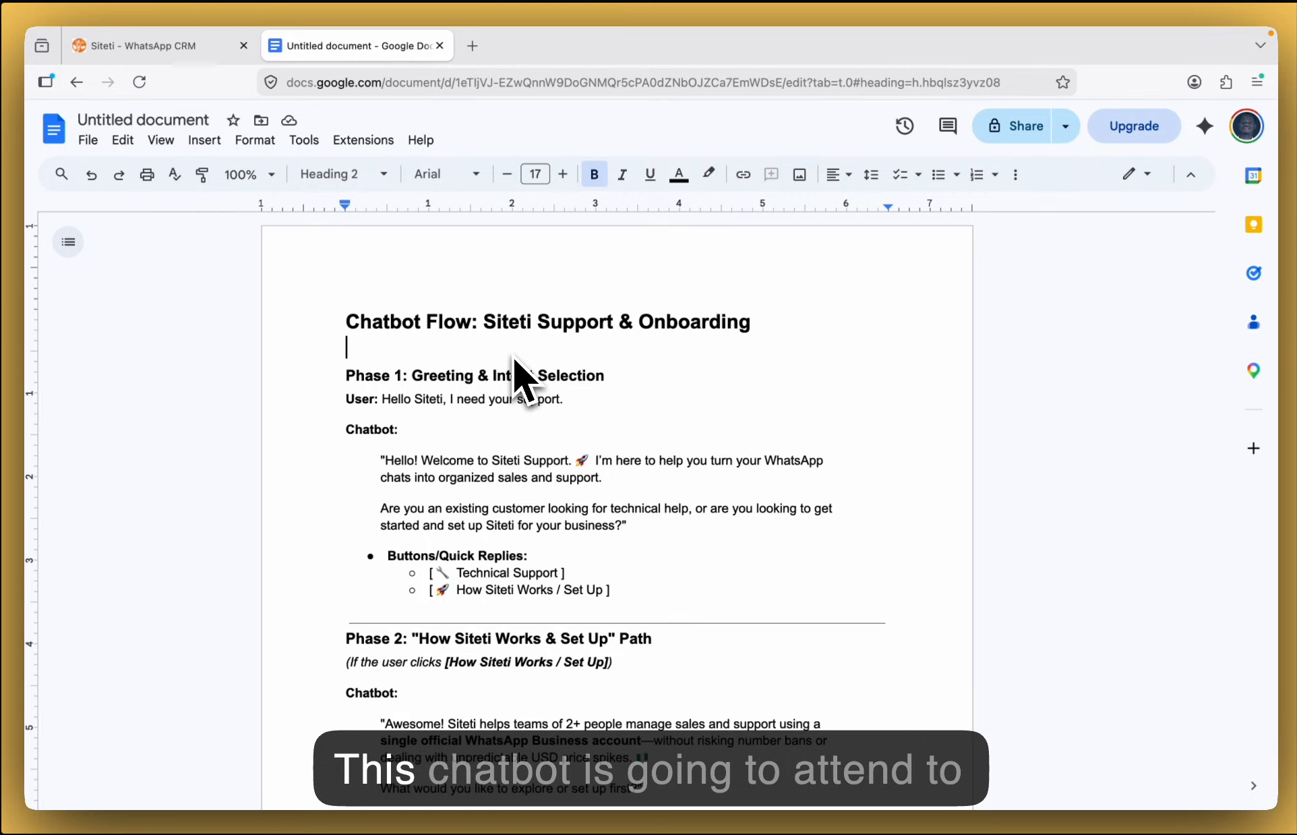
pyautogui.scroll(-1, 522, 381)
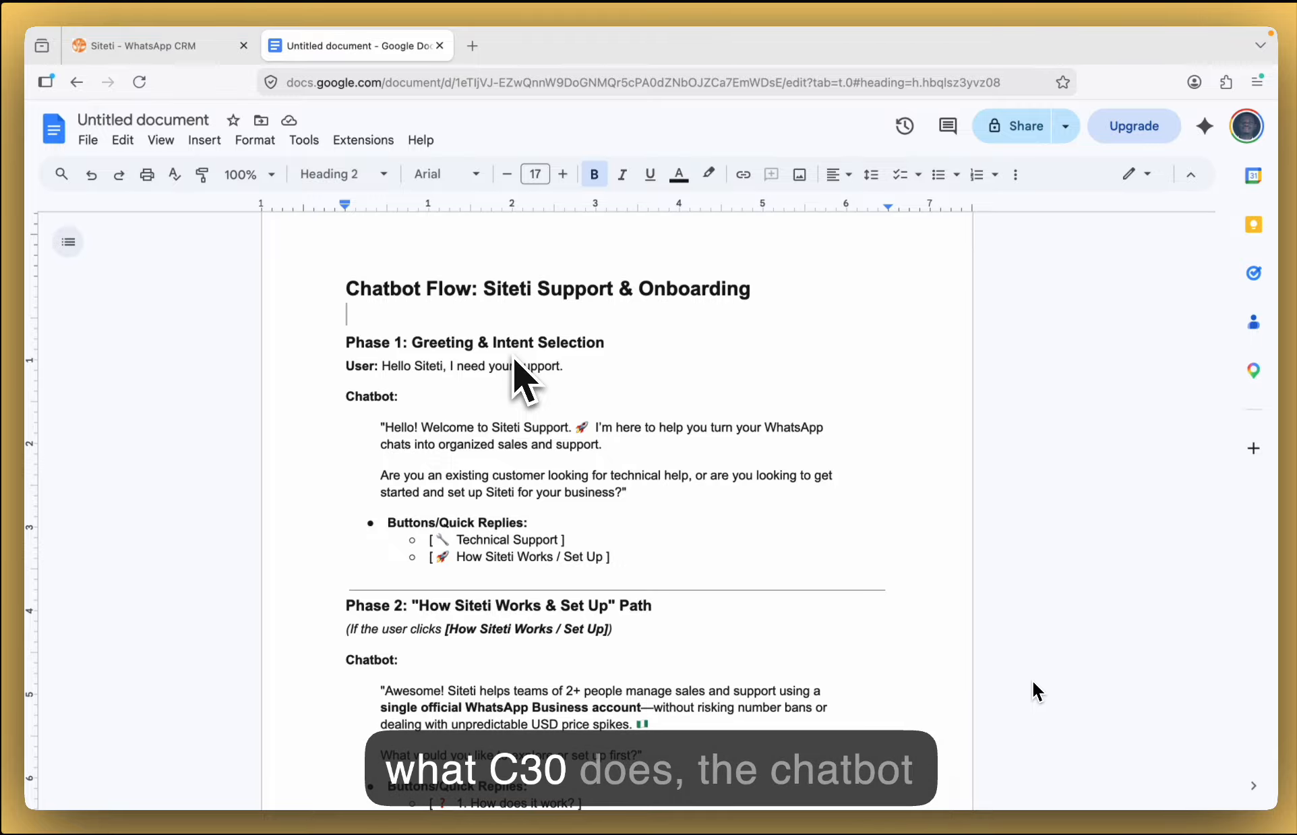
pyautogui.scroll(-3, 532, 415)
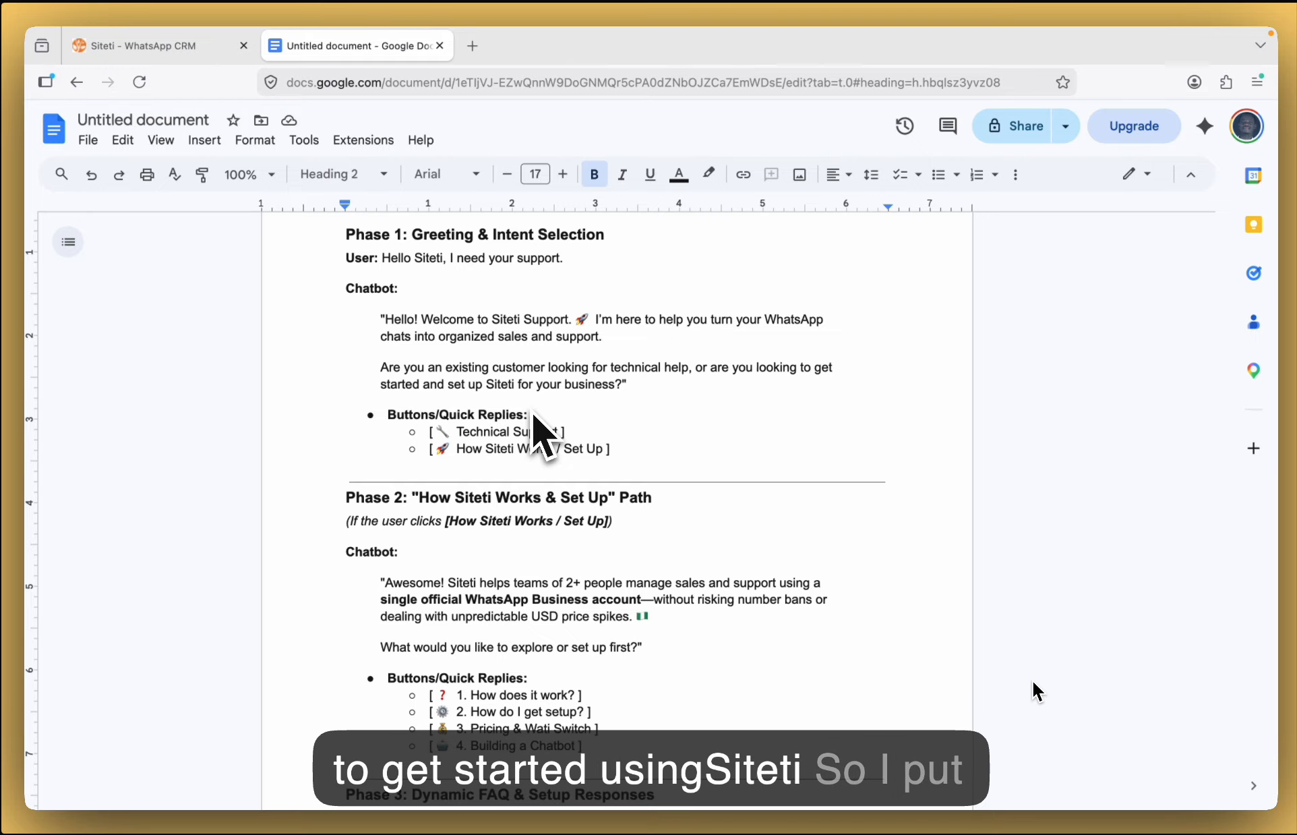
pyautogui.scroll(-5, 534, 417)
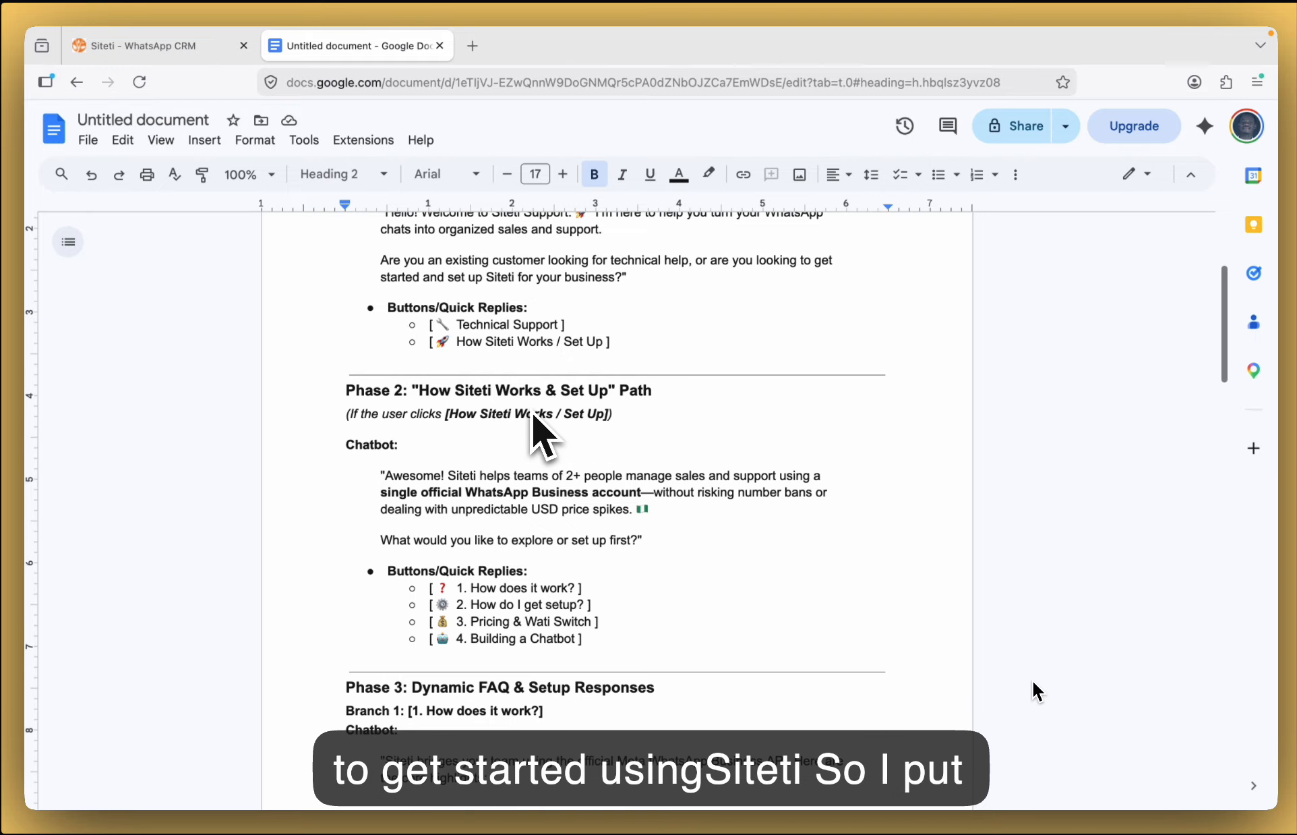
pyautogui.scroll(-4, 534, 416)
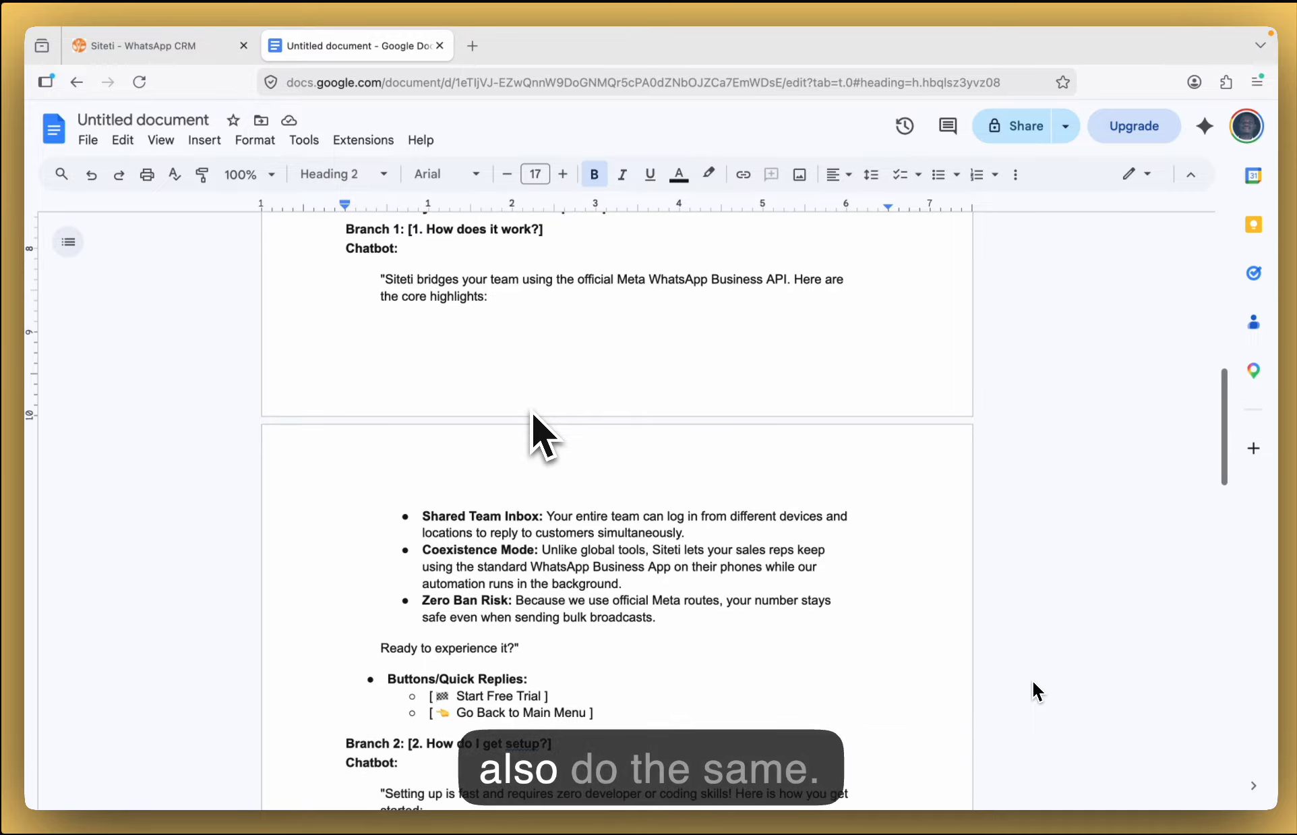
pyautogui.scroll(-5, 534, 417)
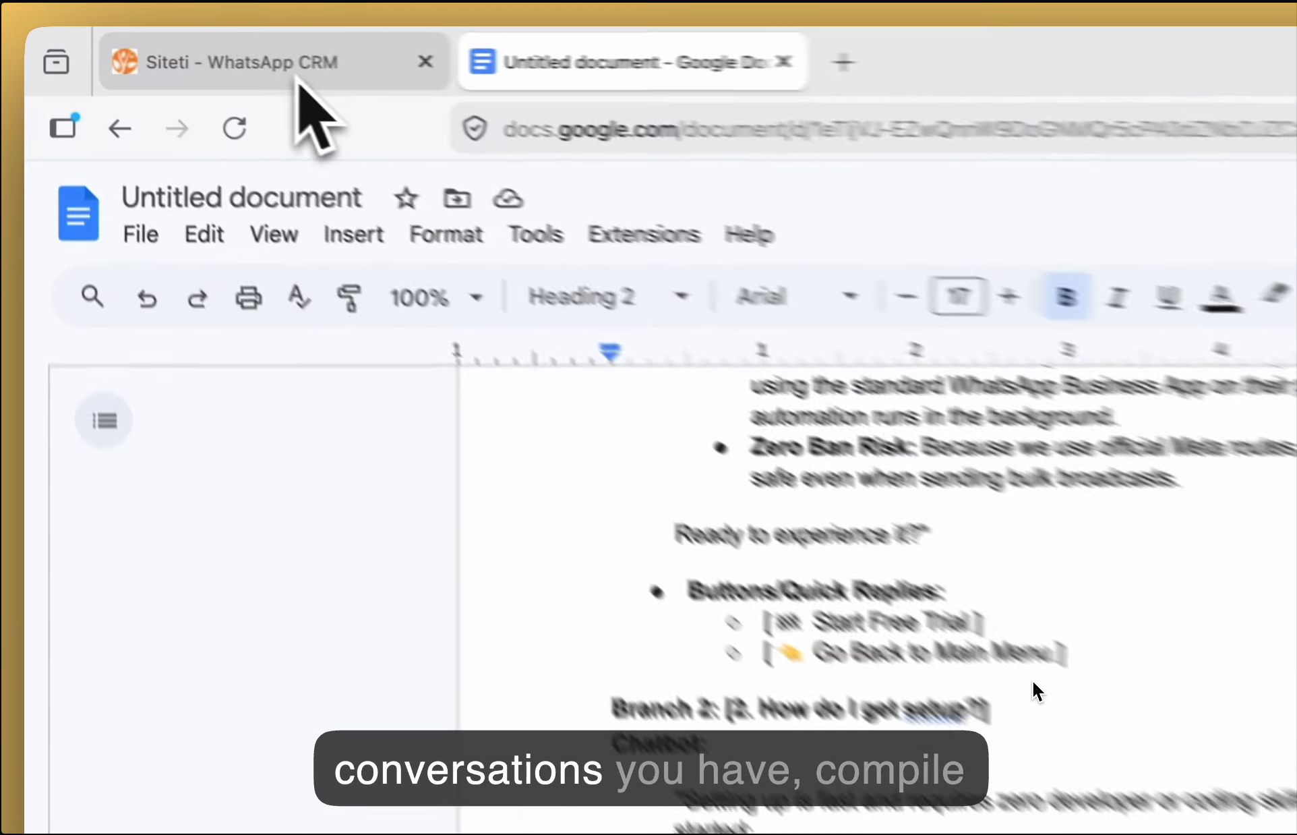
pyautogui.click(177, 47)
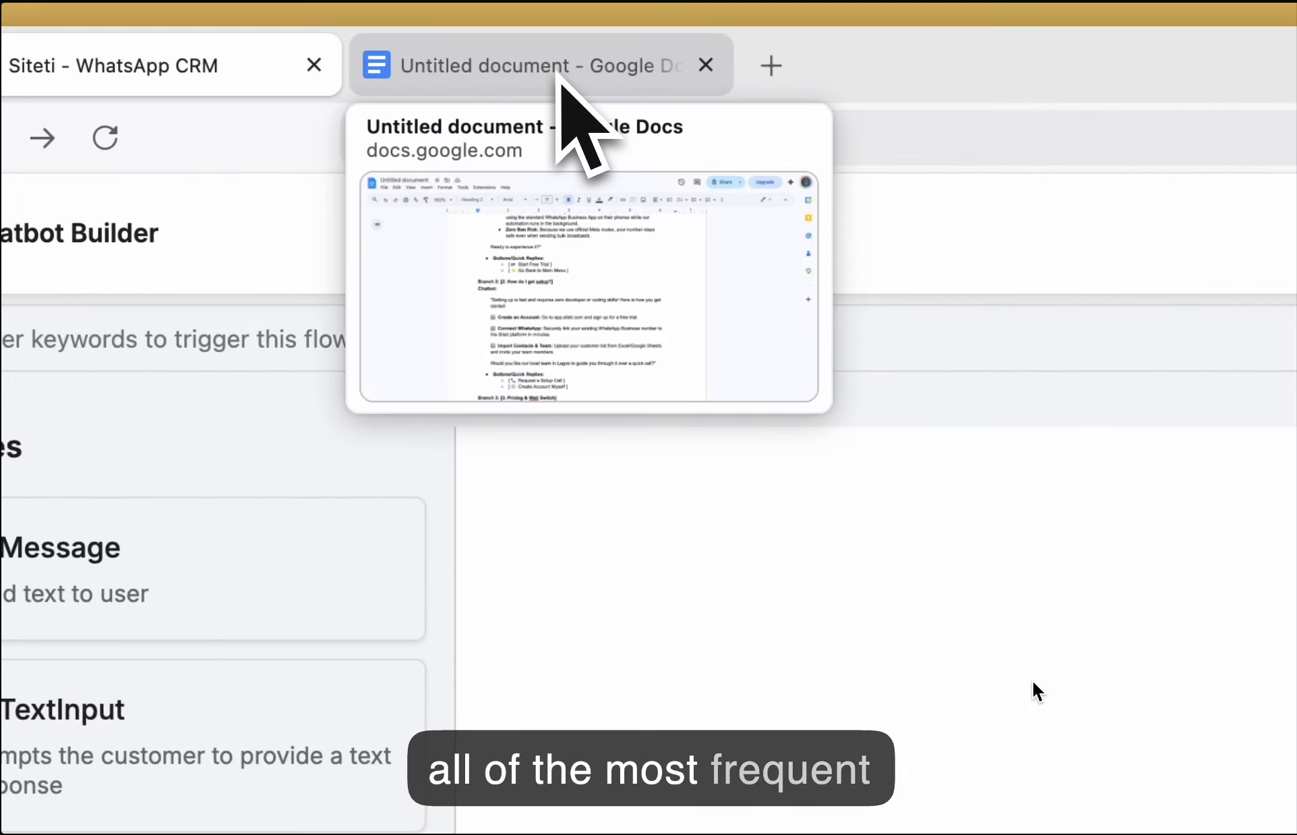
# Go back over the Phase 1 greeting and the Phase 2 "How Siteti Works & Set Up" path in Google Docs.
pyautogui.click(557, 74)
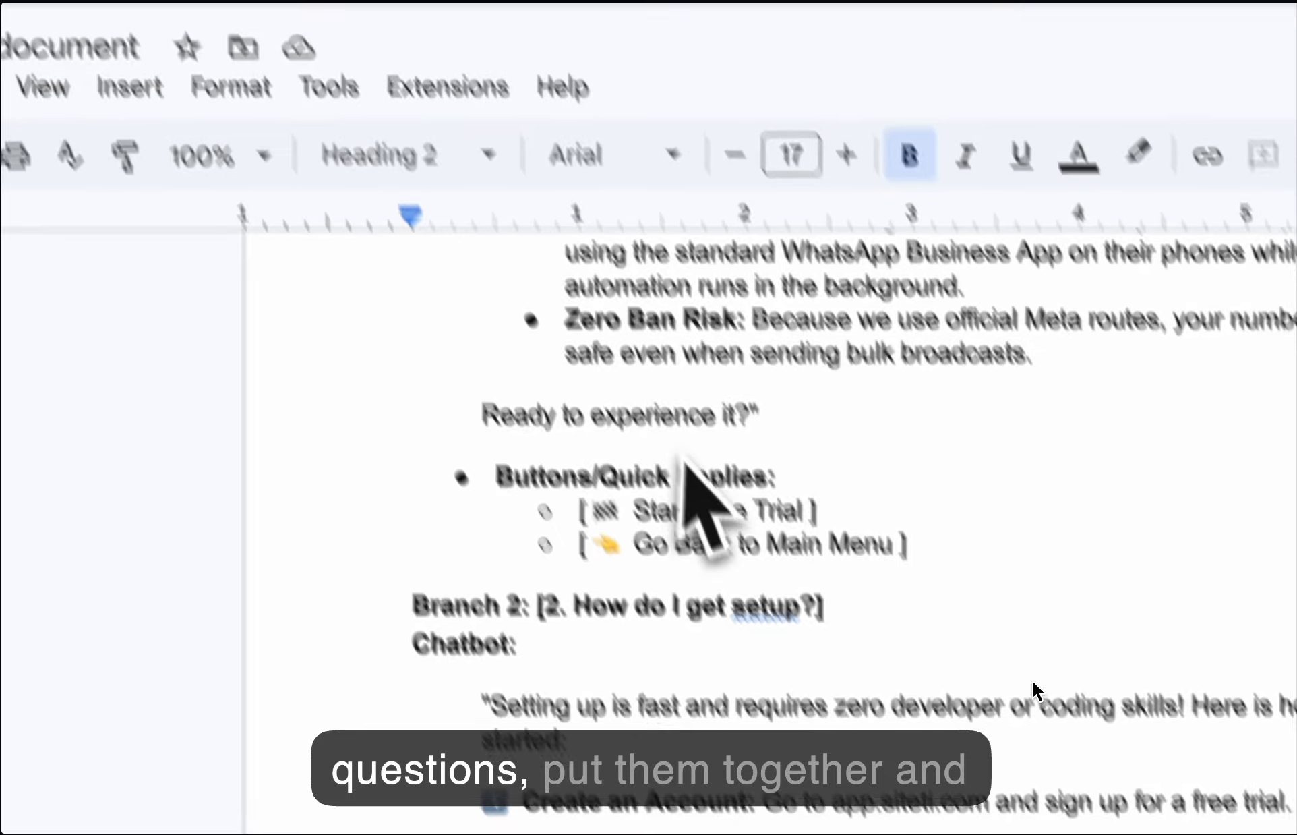
pyautogui.scroll(6, 664, 442)
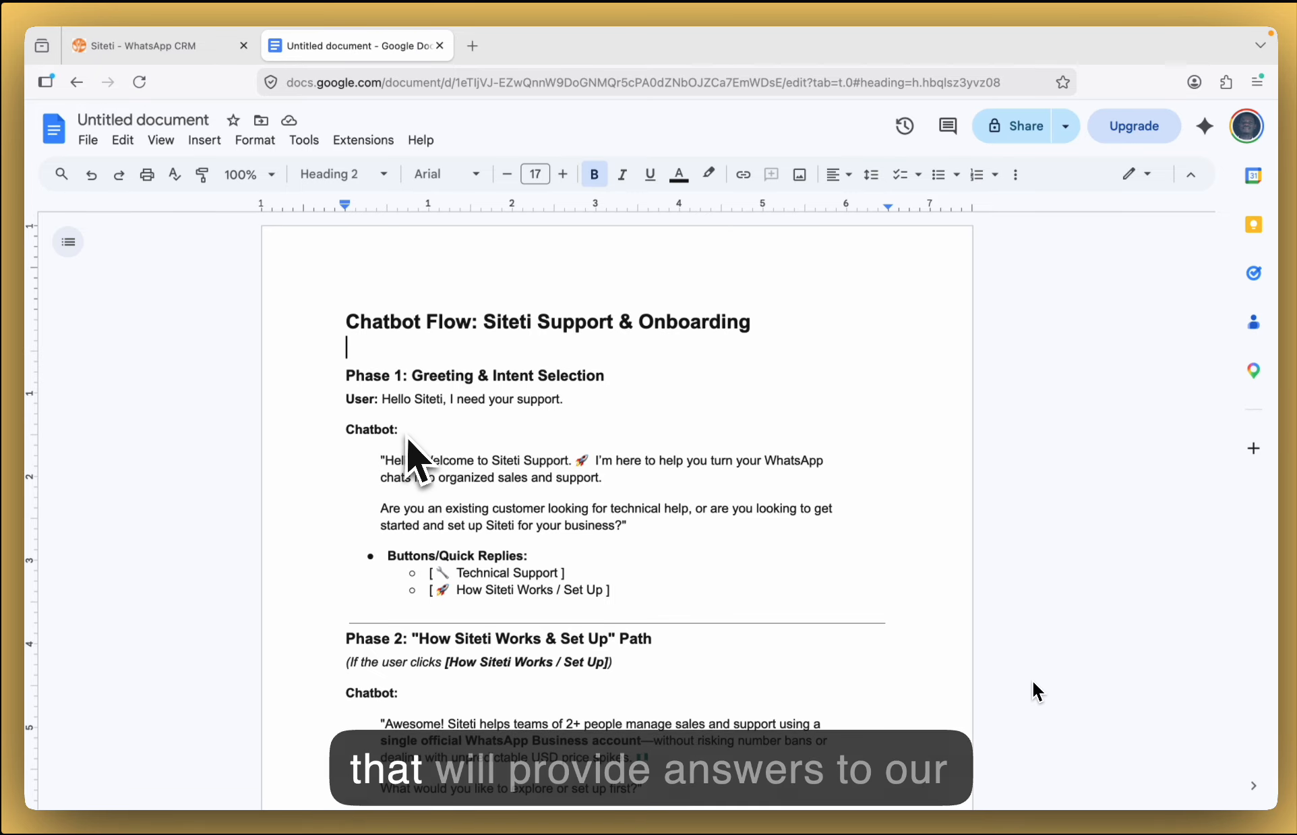
pyautogui.scroll(-3, 1033, 680)
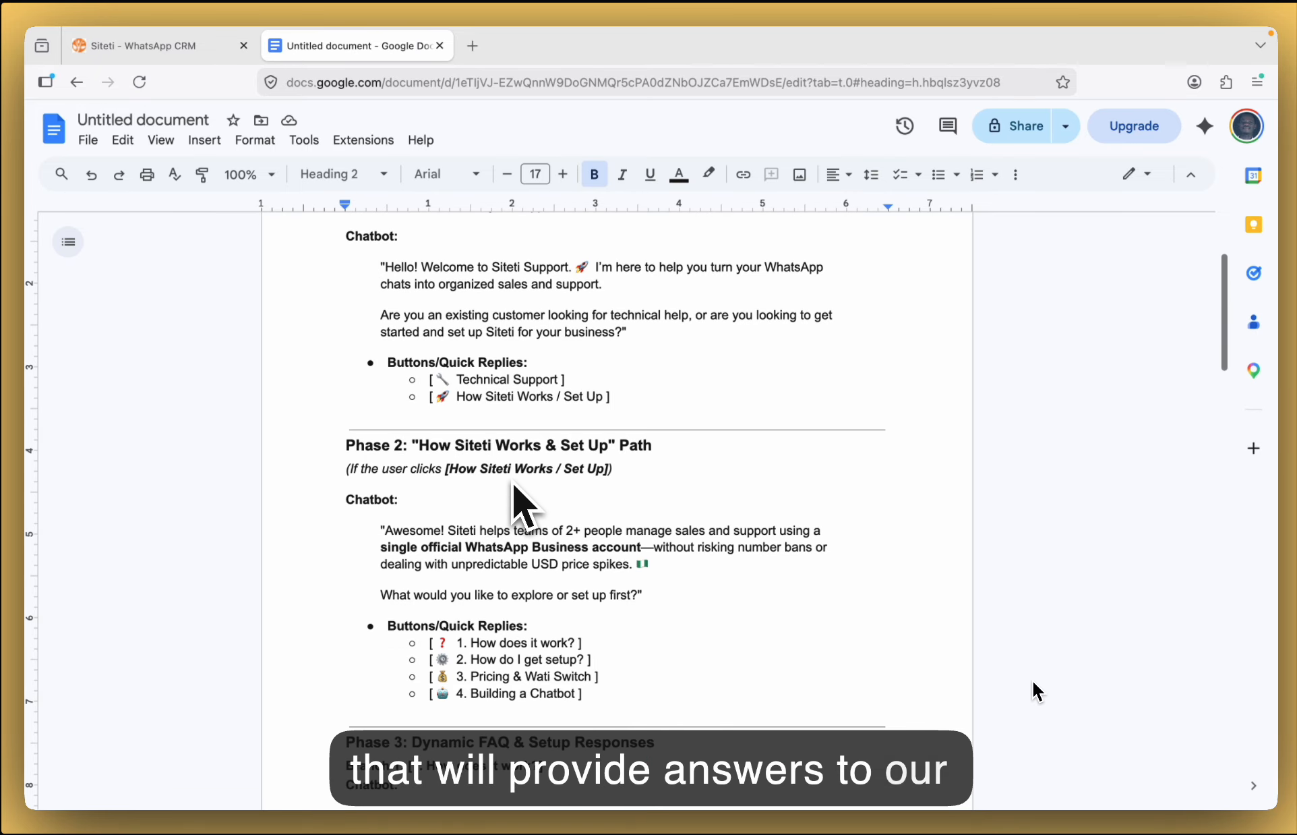
pyautogui.scroll(-2, 1033, 680)
pyautogui.scroll(5, 1033, 680)
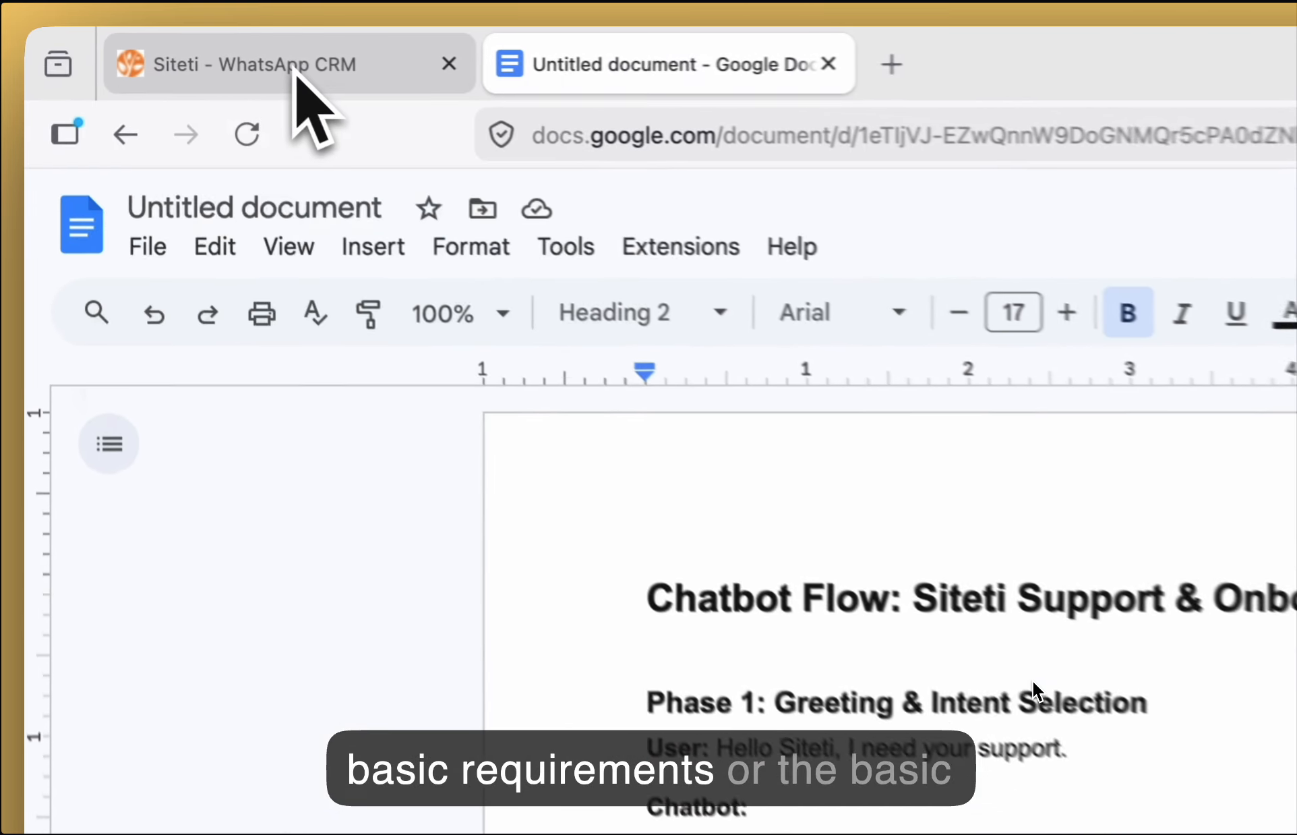
pyautogui.click(165, 52)
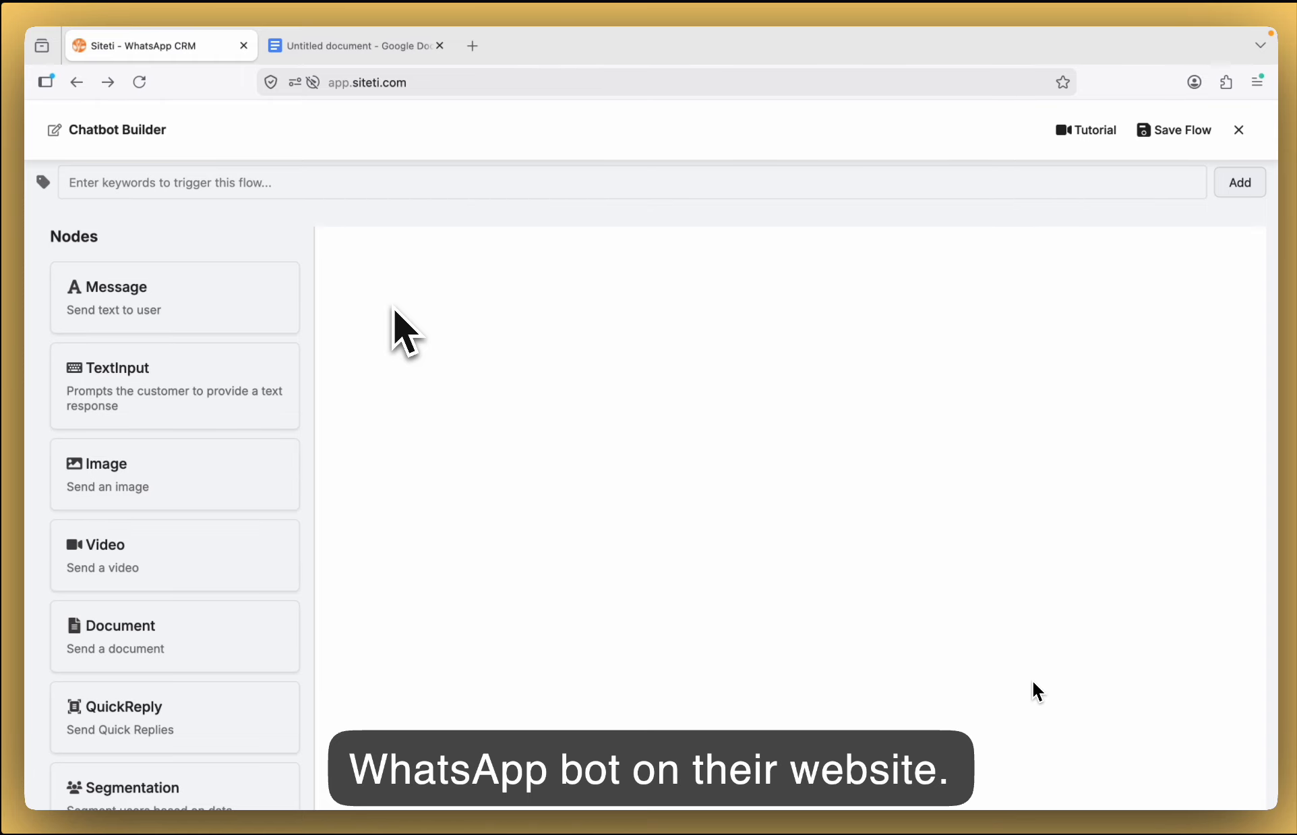
# Copy the Phase 1 user line "Hello Siteti, I need your support." from the Google Docs script.
pyautogui.moveTo(362, 42)
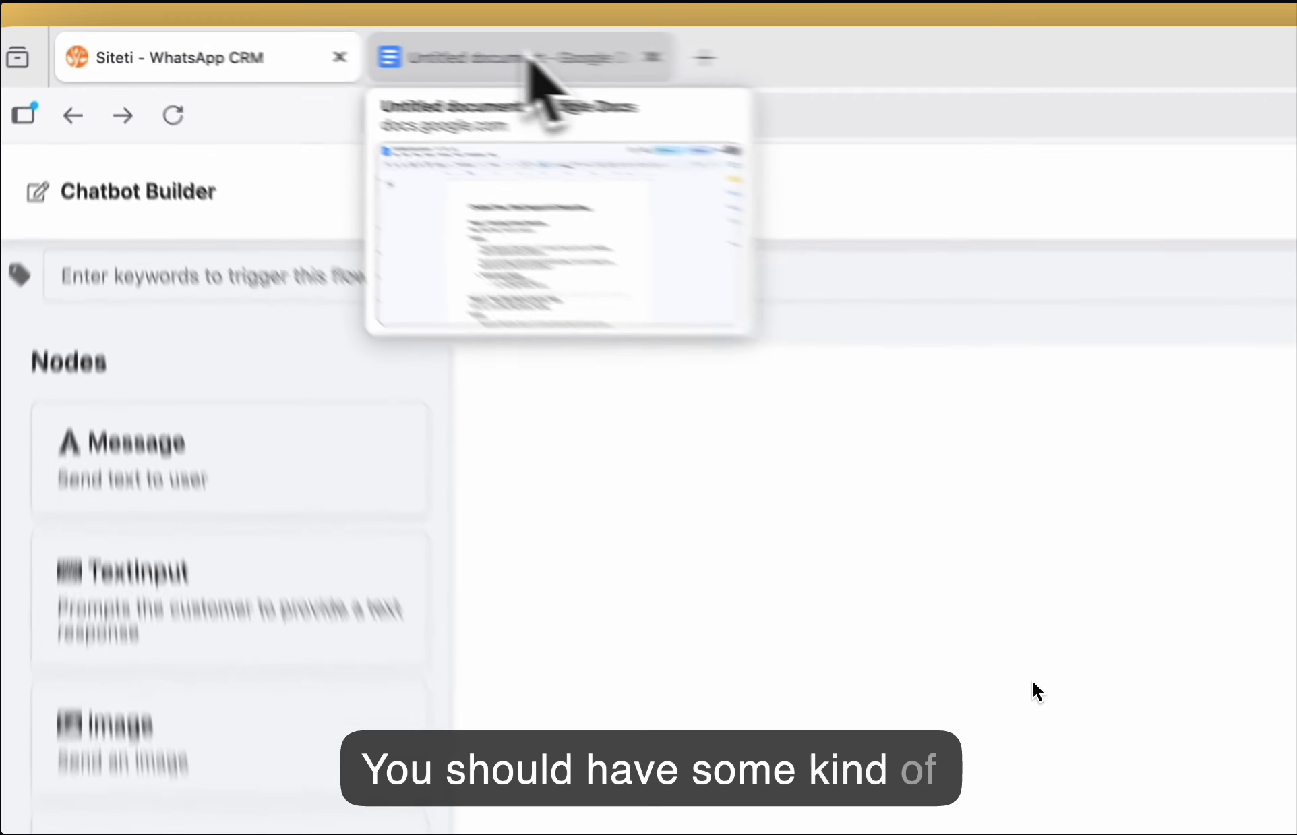
pyautogui.click(362, 44)
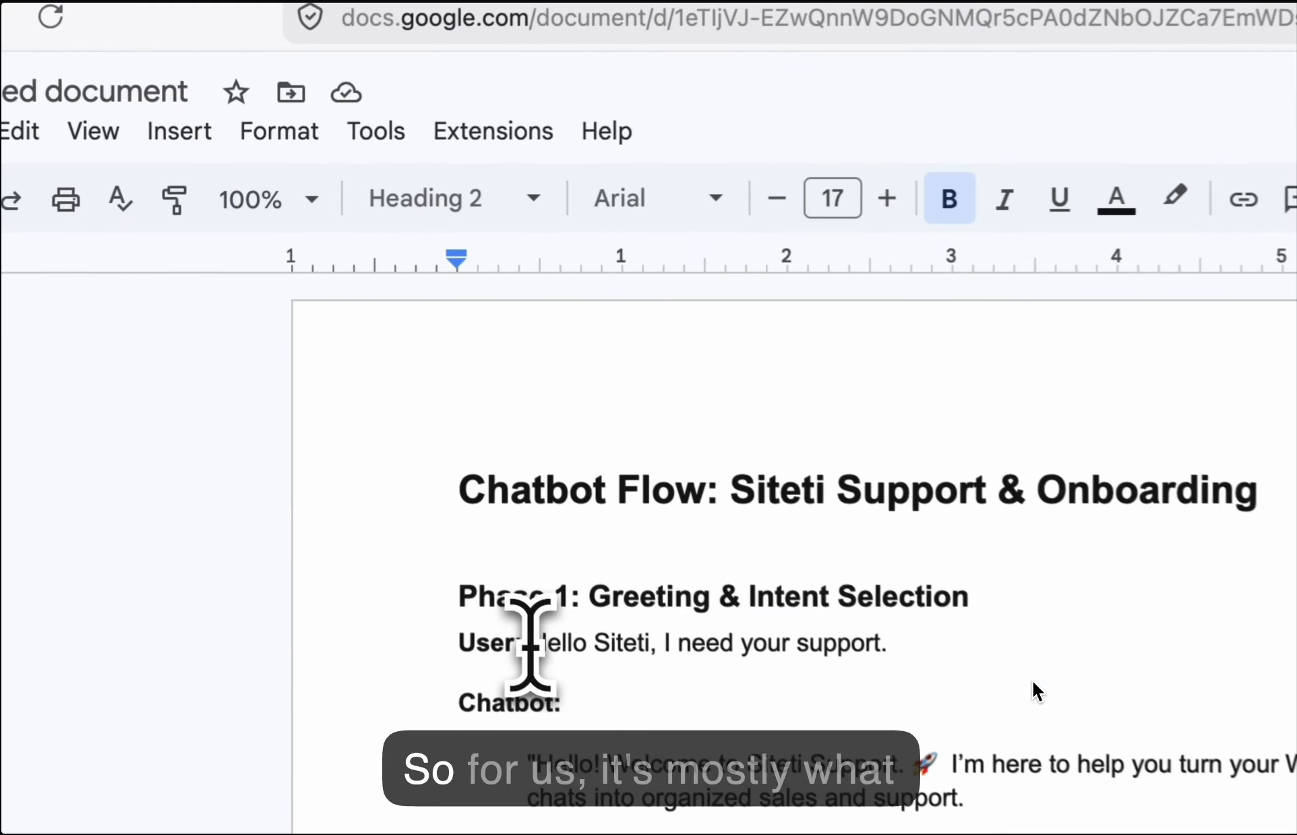
pyautogui.moveTo(383, 399); pyautogui.dragTo(551, 398)
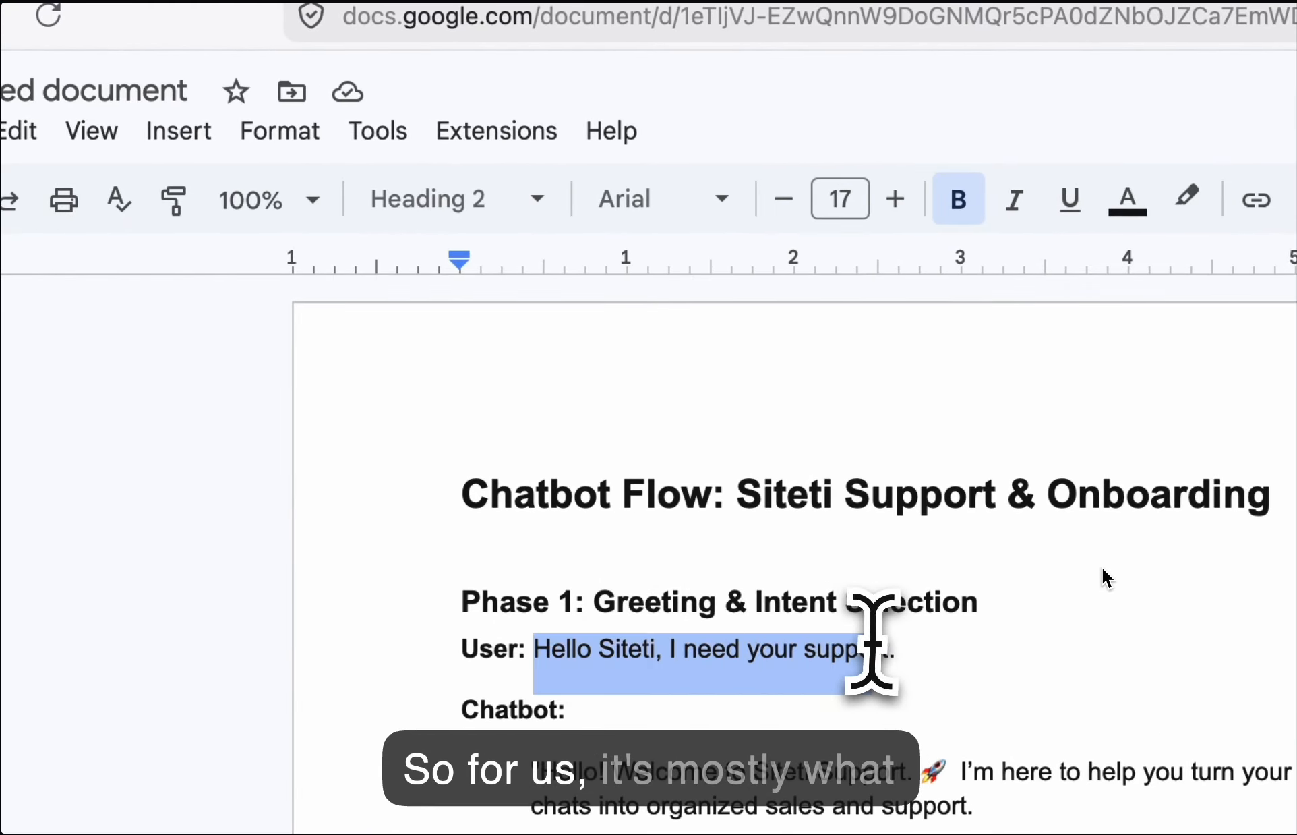
pyautogui.moveTo(871, 647); pyautogui.dragTo(933, 651)
pyautogui.press('super+c')
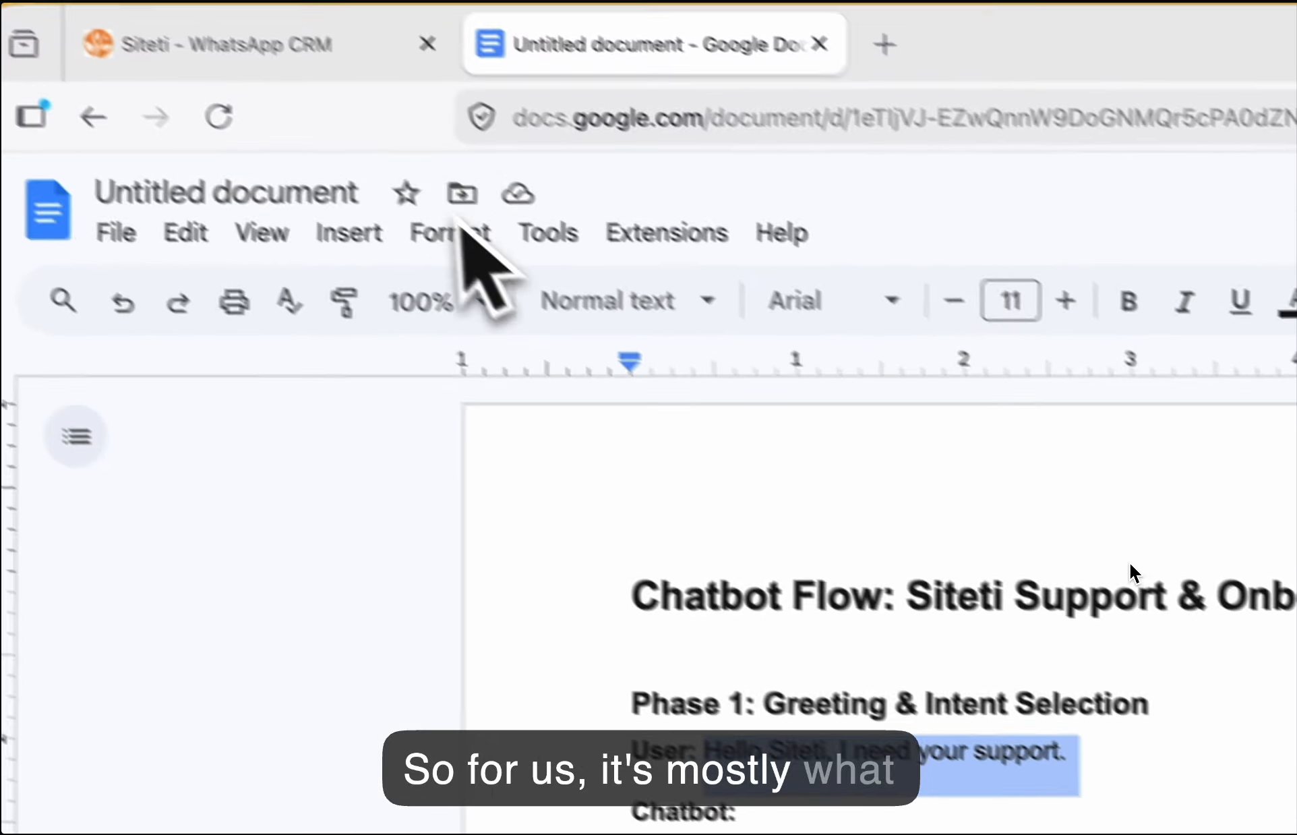
# Paste the copied line into the flow's trigger keywords in Siteti's Chatbot Builder and remove its final period.
pyautogui.click(256, 44)
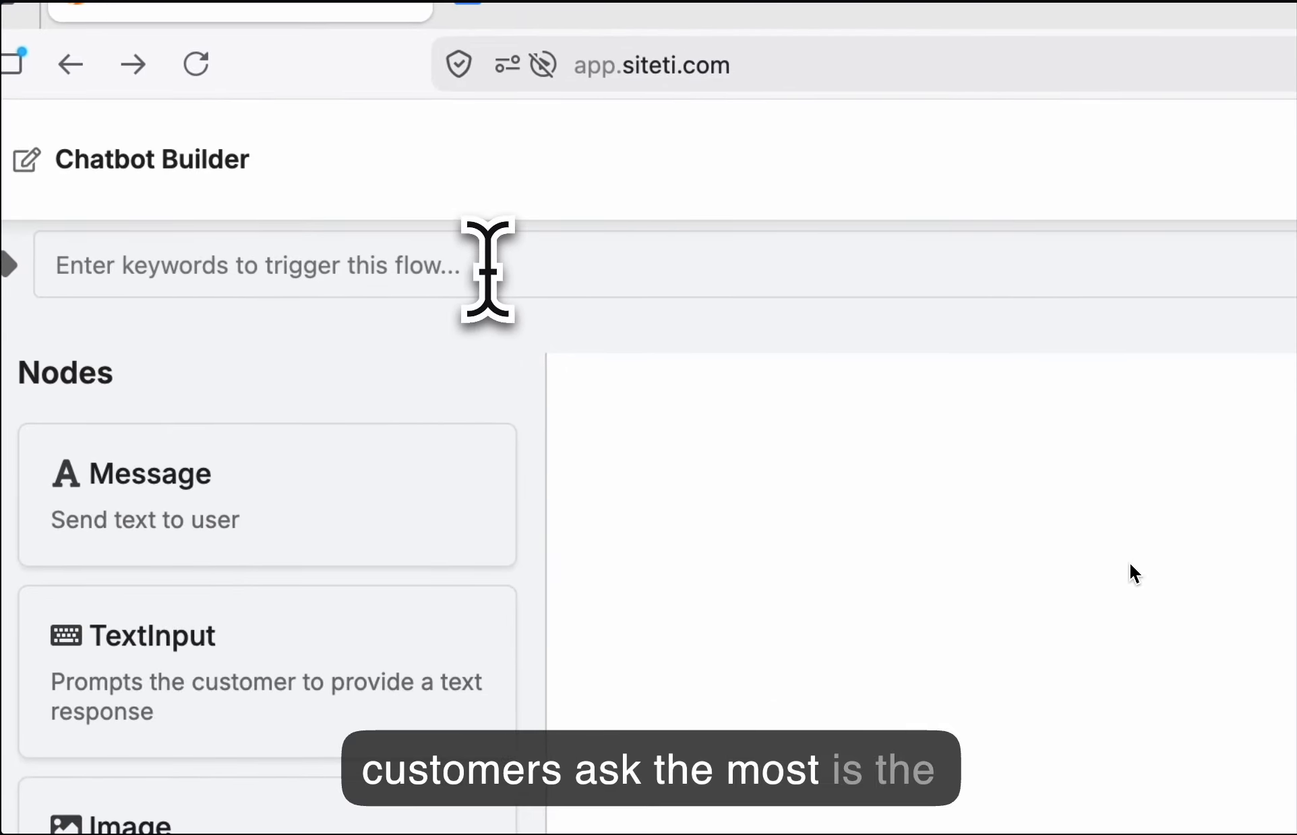
pyautogui.click(488, 270)
pyautogui.press('super+v')
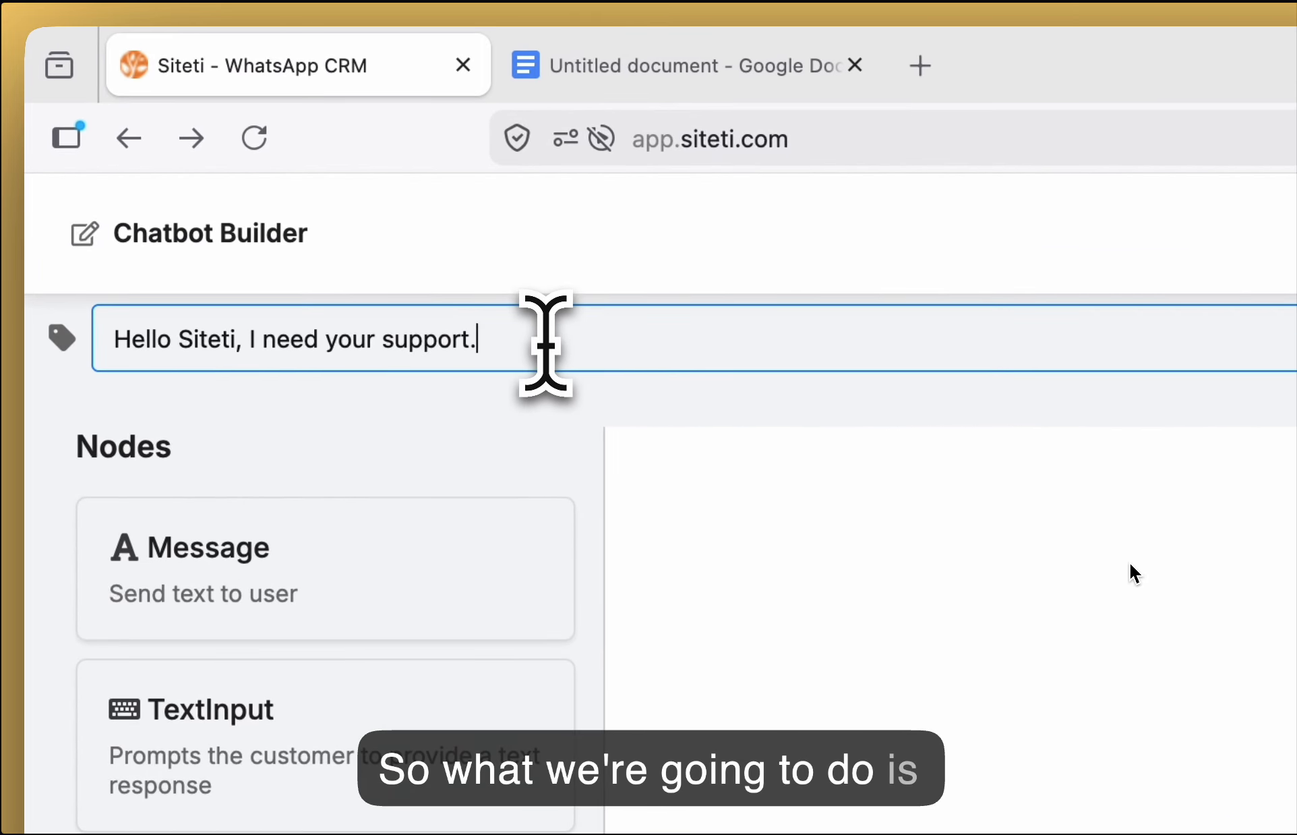
pyautogui.press('BackSpace')
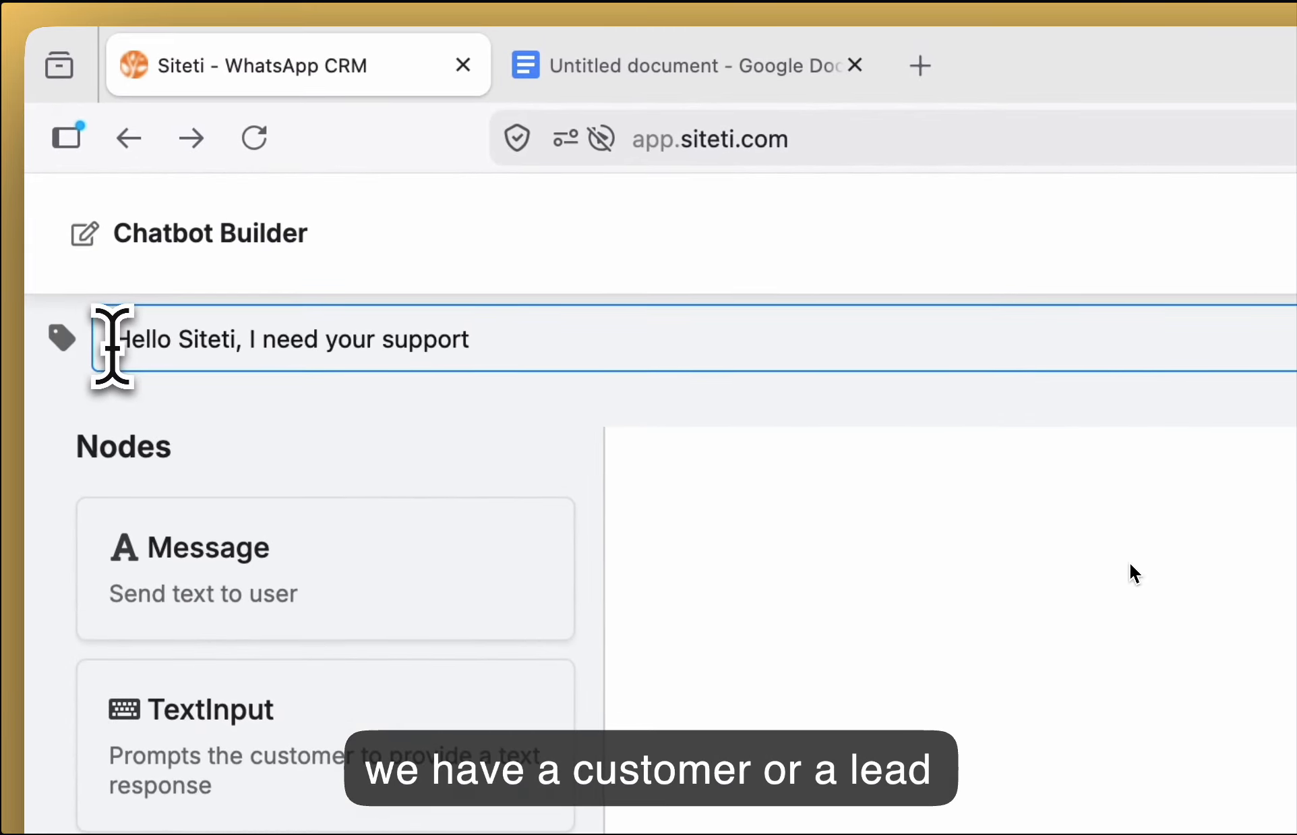
pyautogui.moveTo(66, 183); pyautogui.dragTo(137, 182)
pyautogui.moveTo(250, 337); pyautogui.dragTo(514, 337)
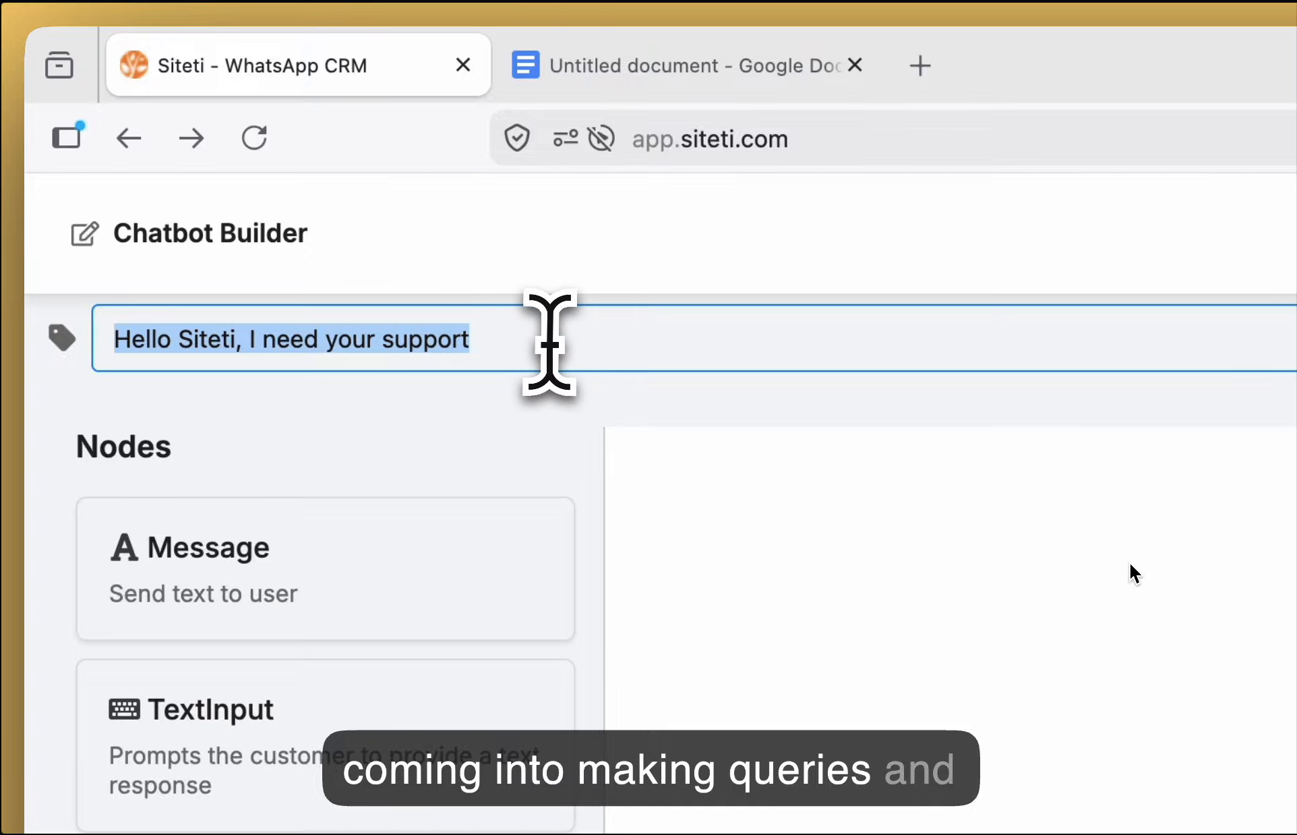
pyautogui.click(503, 342)
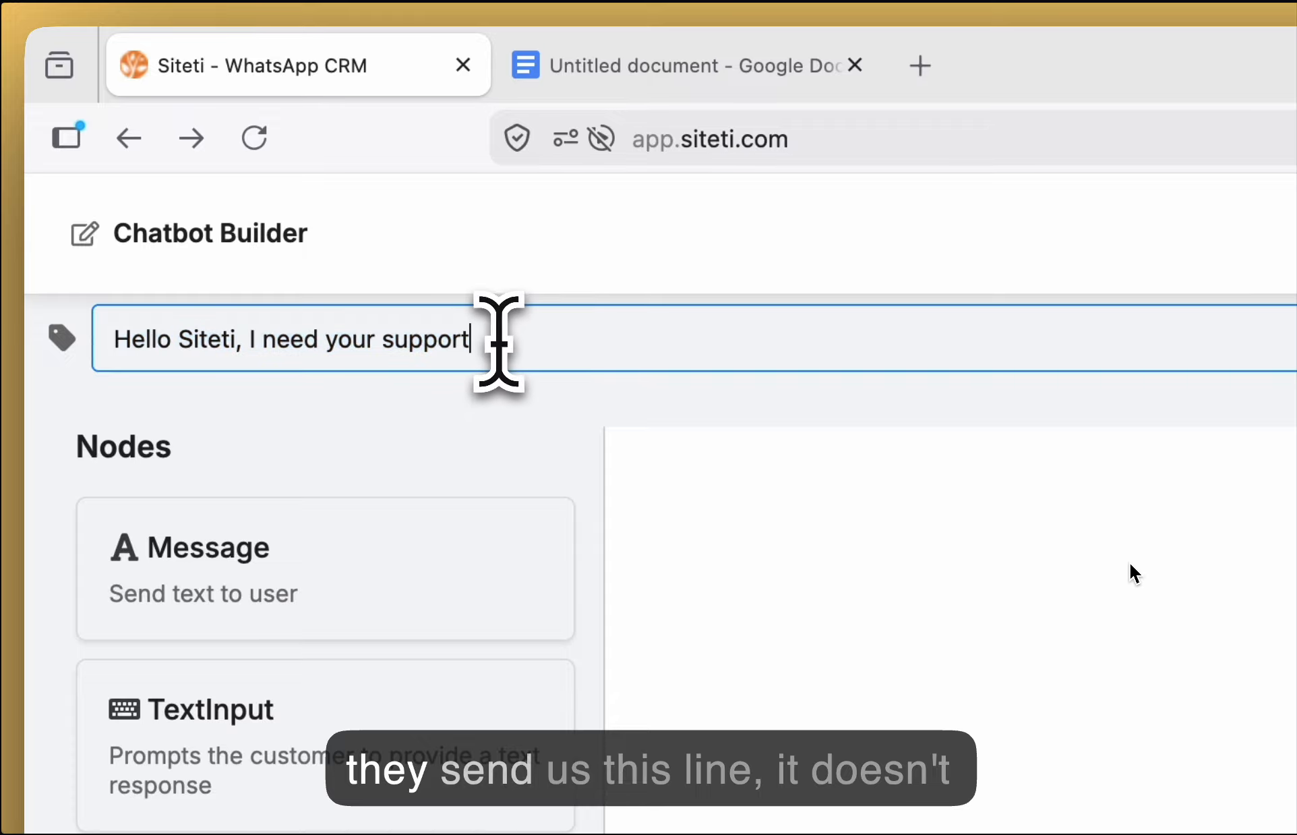
pyautogui.moveTo(505, 340); pyautogui.dragTo(100, 344)
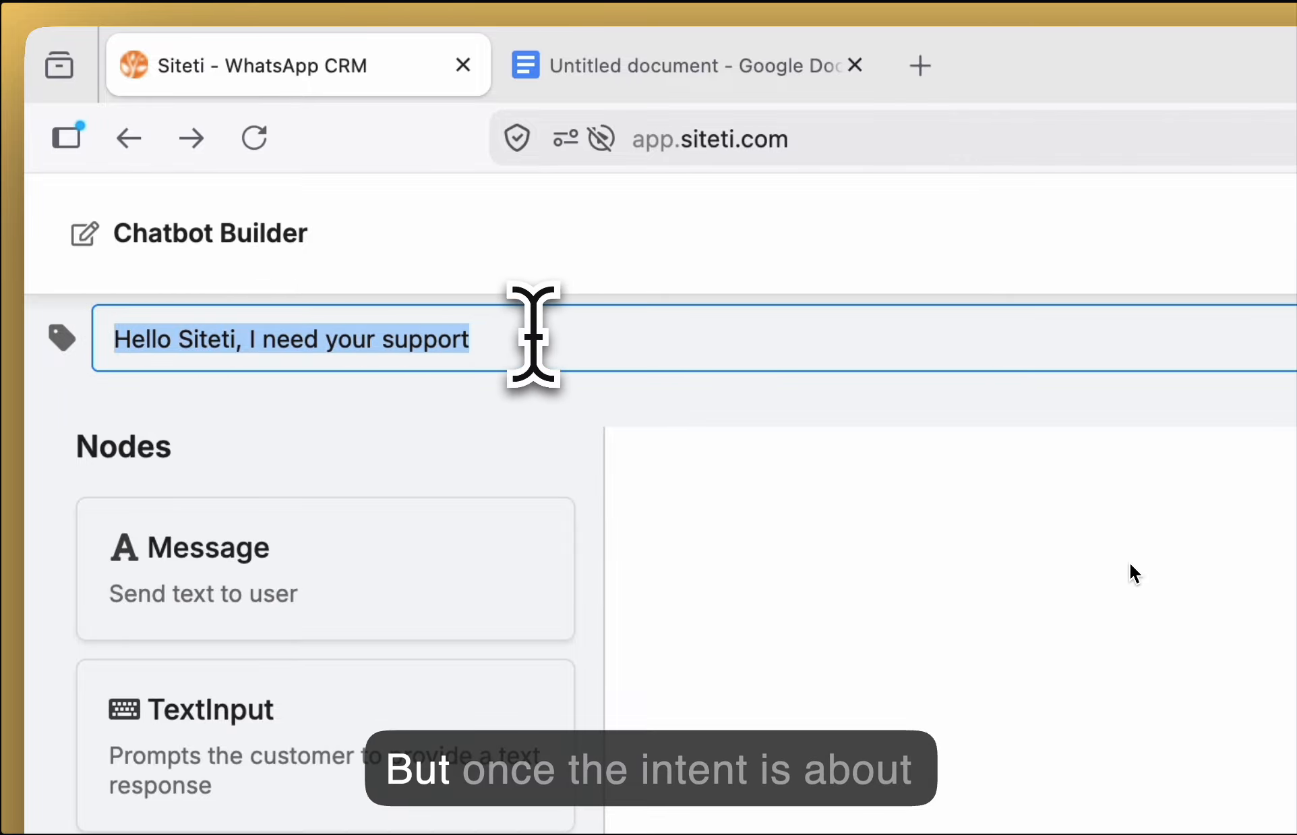
pyautogui.click(534, 358)
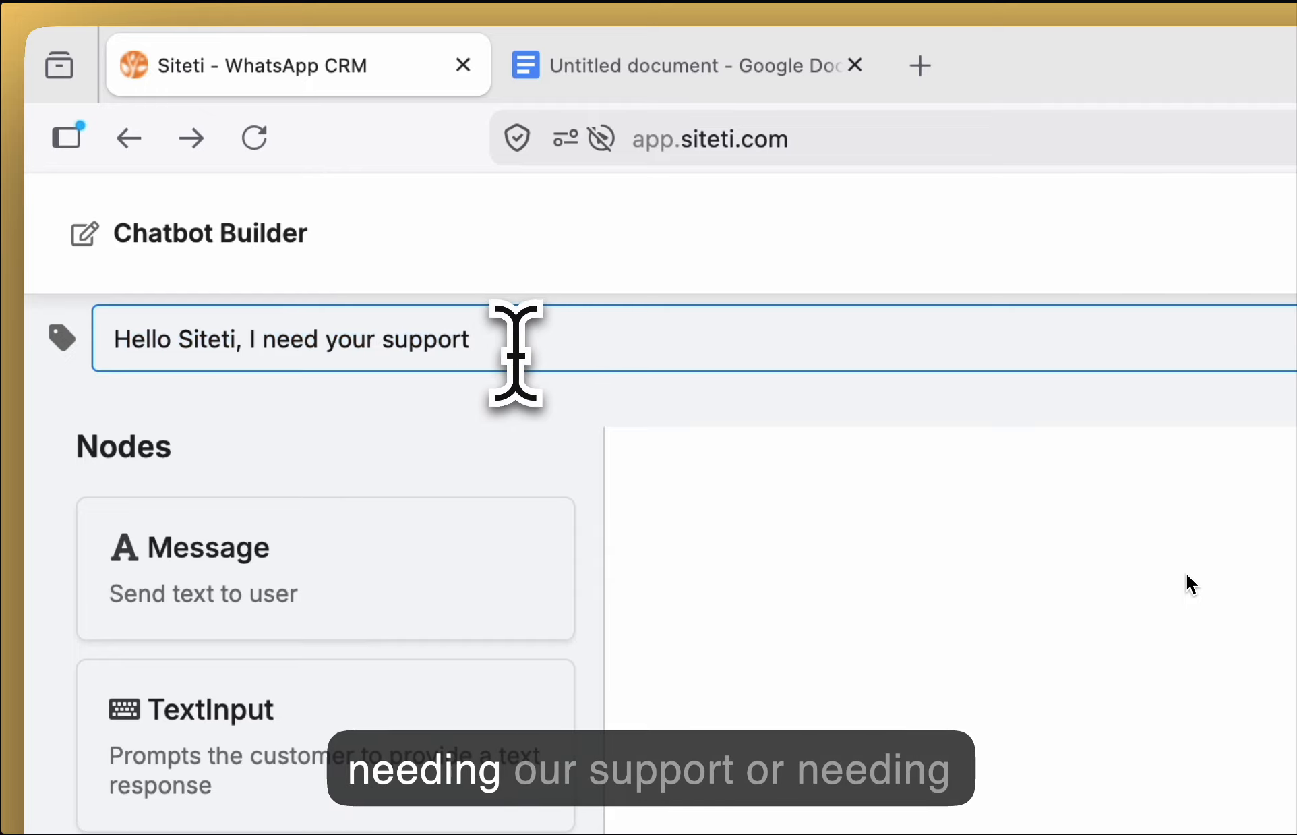
pyautogui.moveTo(518, 351); pyautogui.dragTo(111, 348)
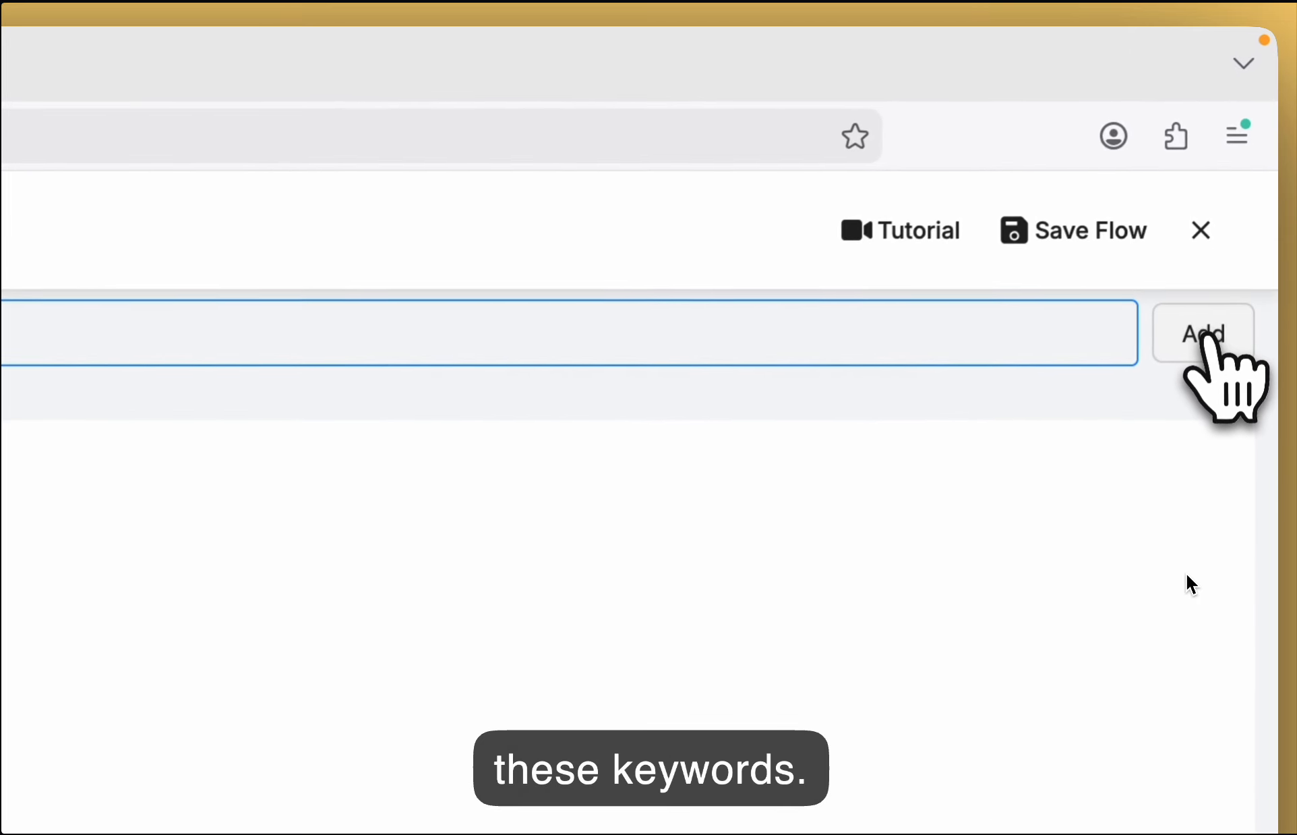
# Add the entered "Hello Siteti, I need your support" text and the phrase "I need your assistance" as trigger keywords.
pyautogui.click(1243, 184)
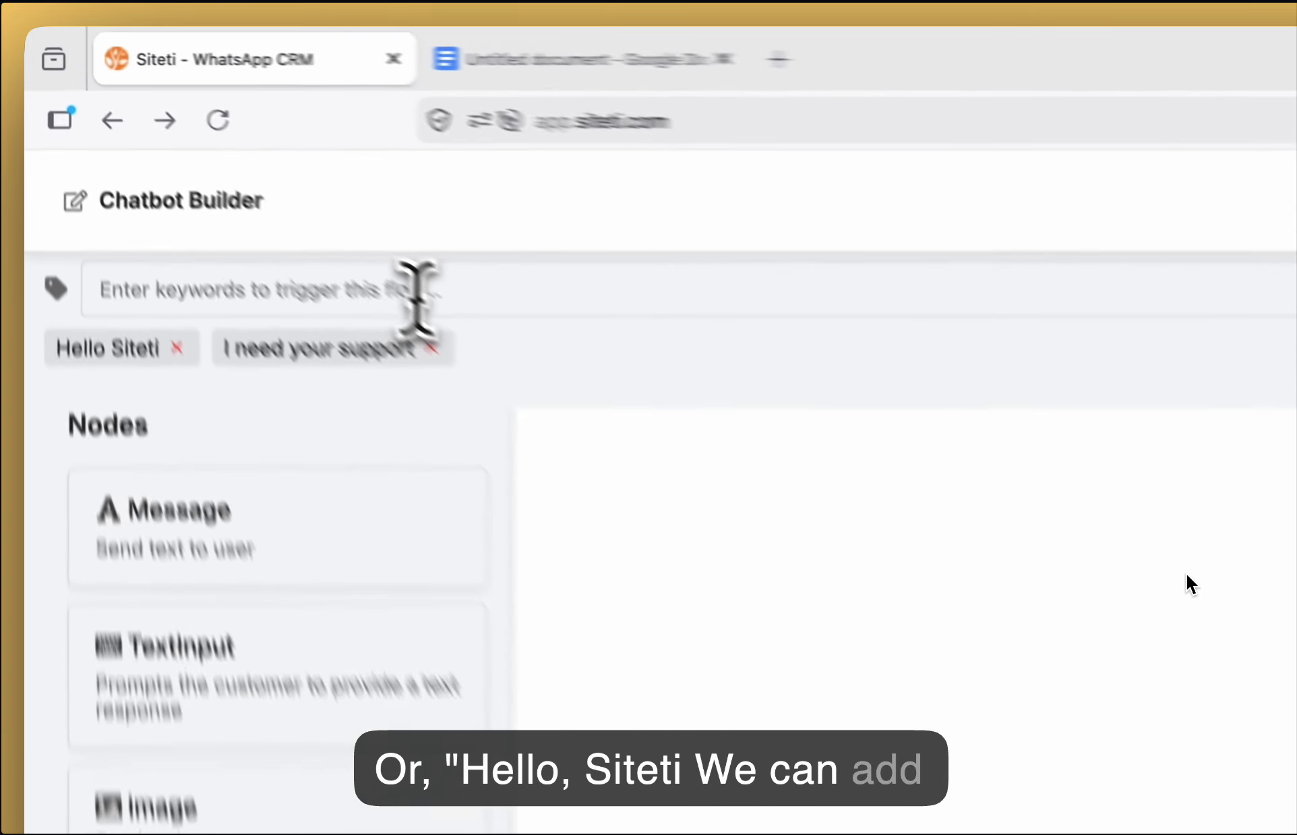
pyautogui.click(249, 186)
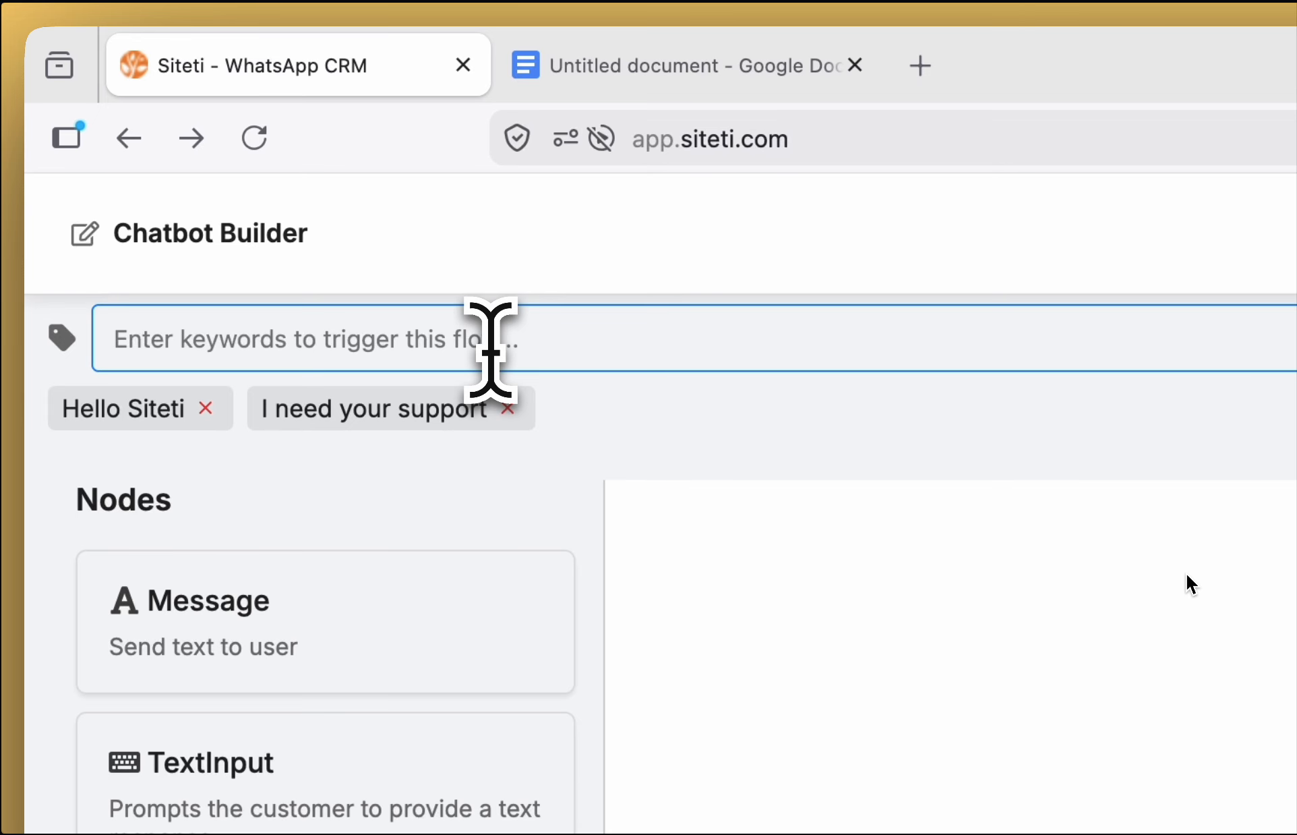
pyautogui.write('I need your assistance')
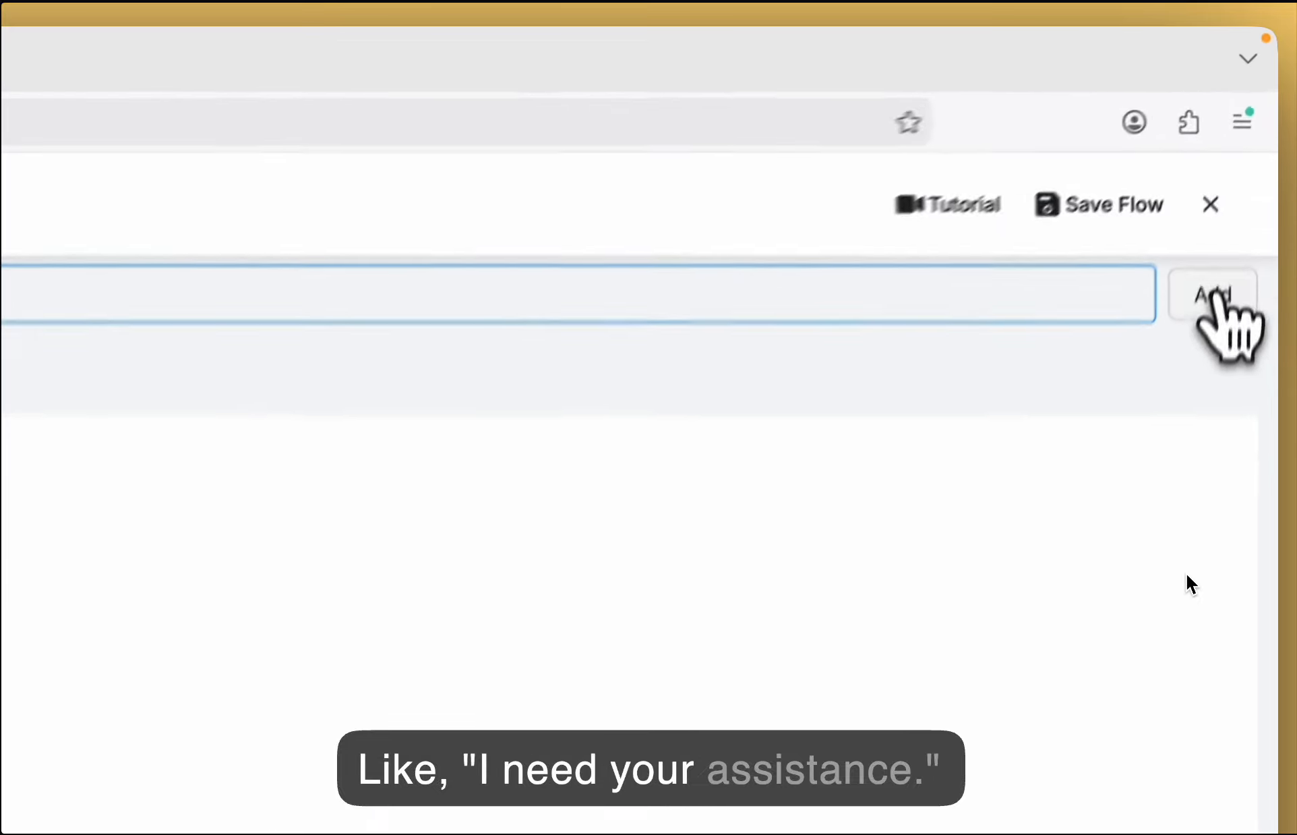
pyautogui.click(1239, 183)
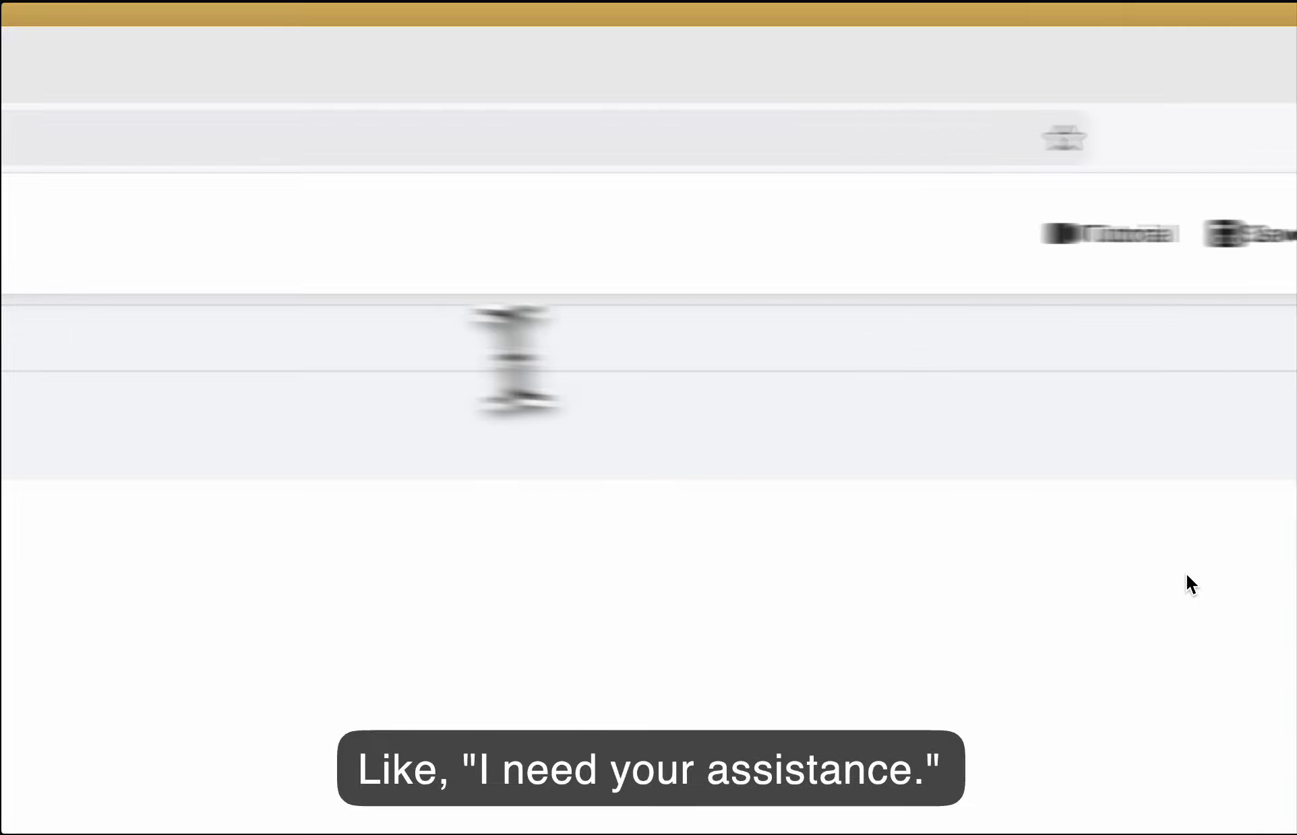
# Add "How does Siteti work?" as another trigger keyword for the flow.
pyautogui.click(579, 356)
pyautogui.write('H')
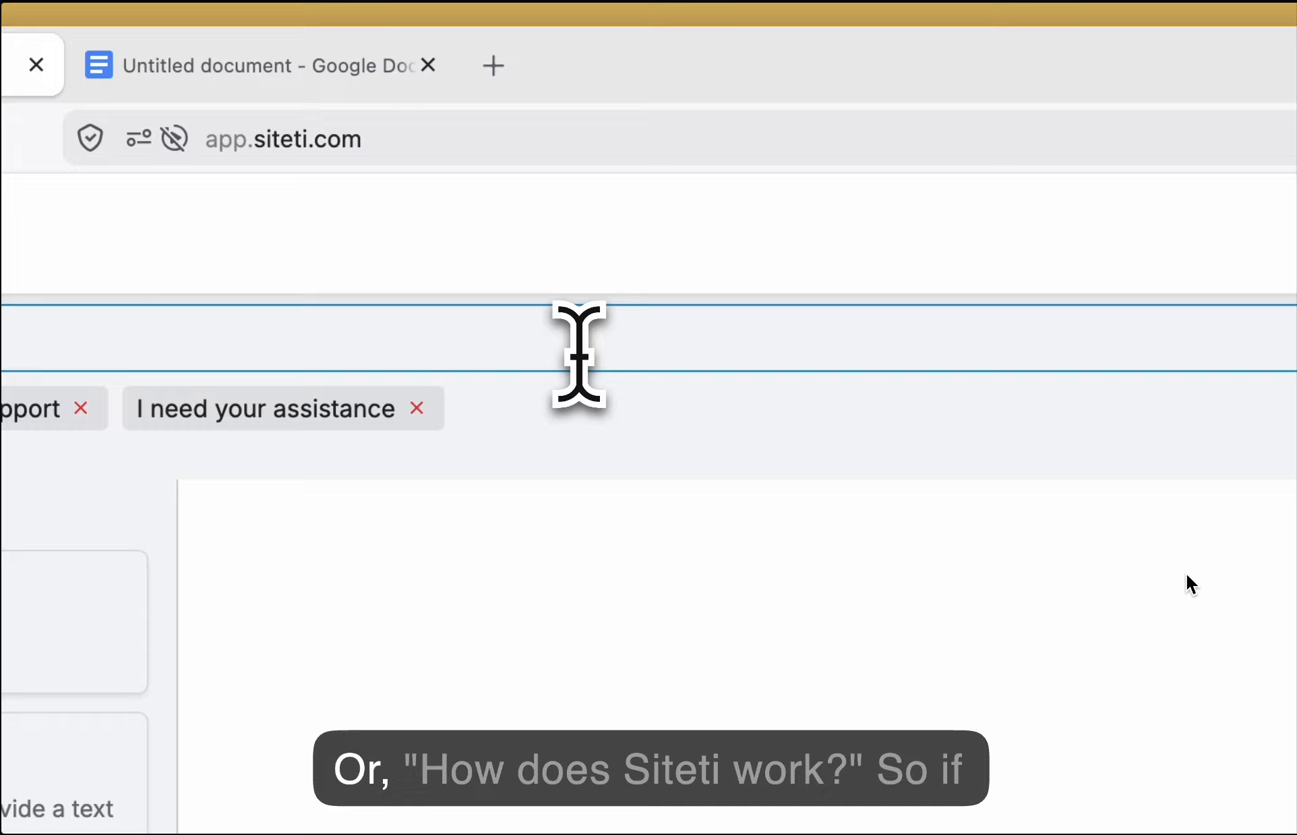
pyautogui.write('ow does Siteti work?')
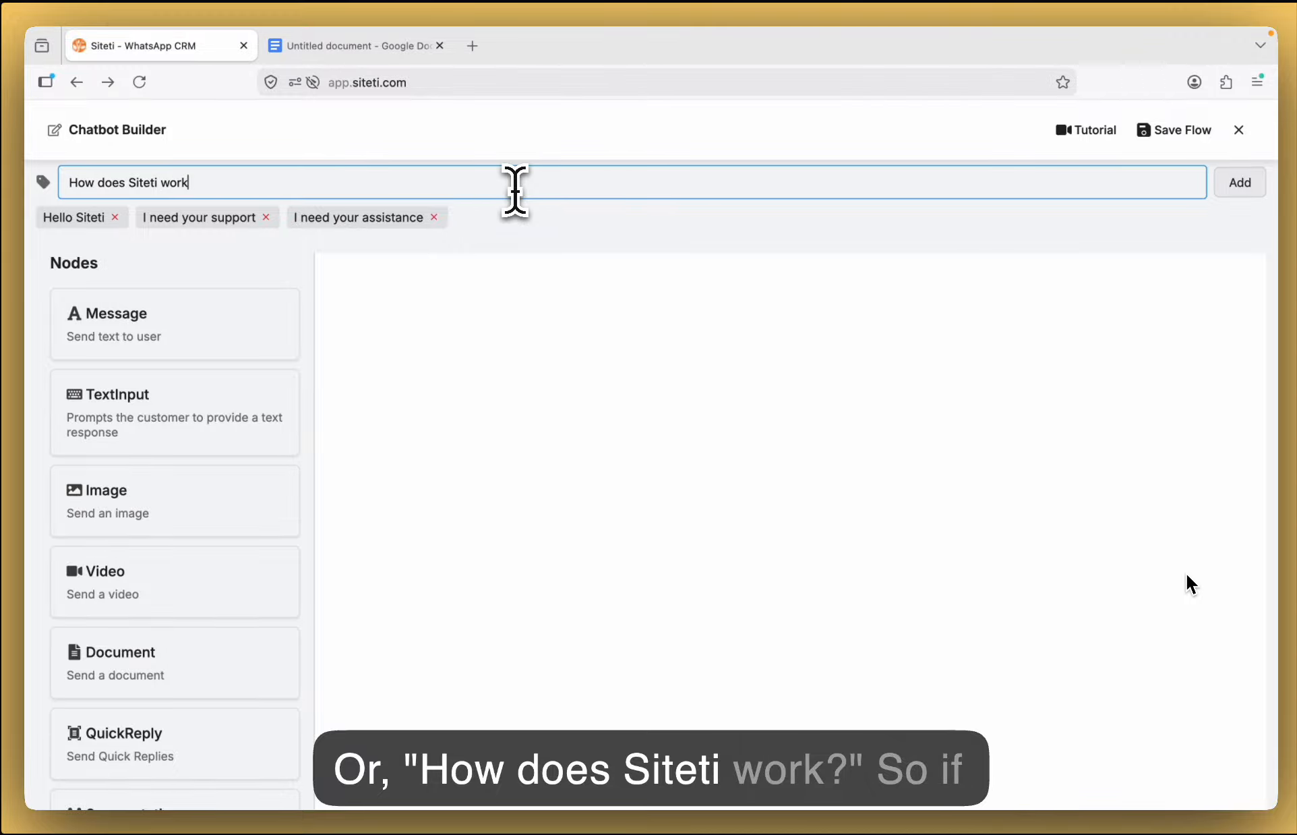
pyautogui.press('Return')
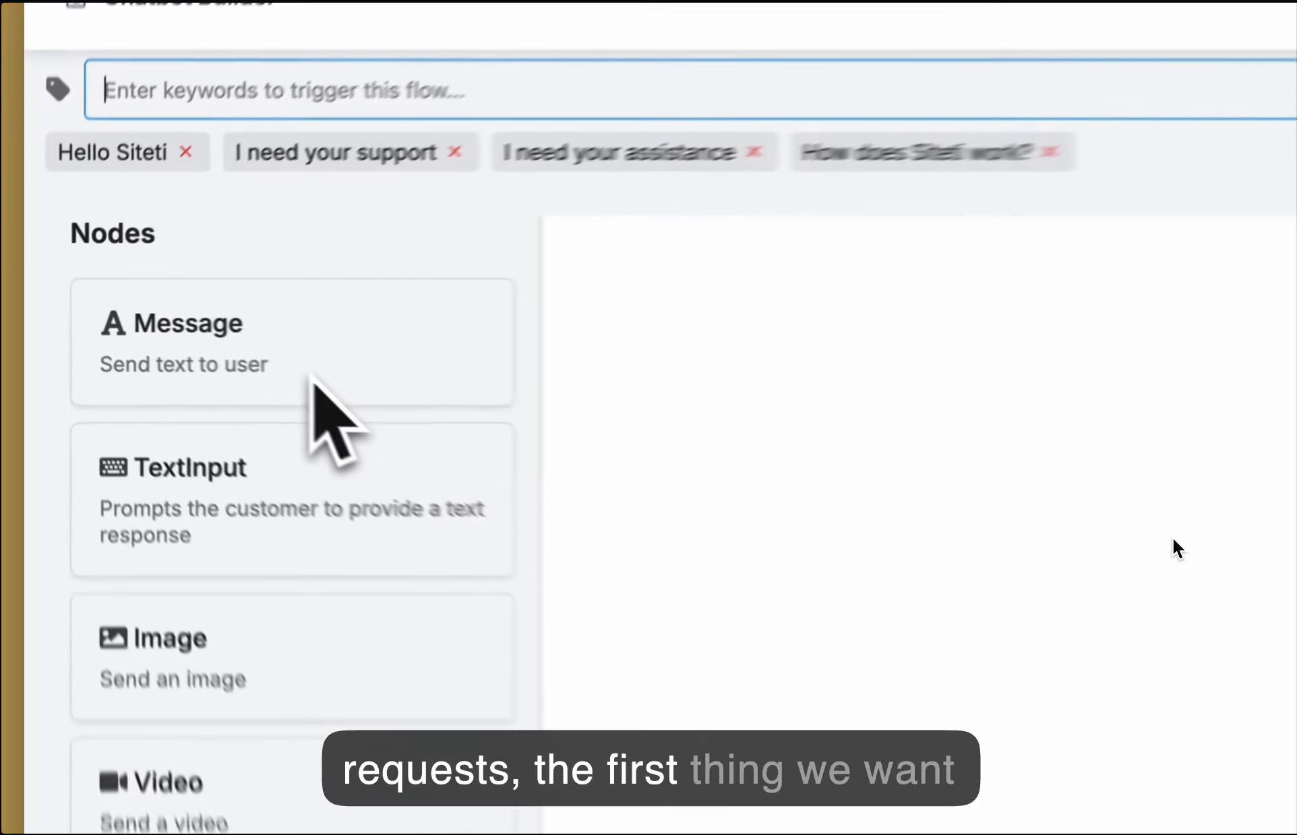
# Place a Message node on the empty flow canvas.
pyautogui.moveTo(458, 401); pyautogui.dragTo(1240, 502)
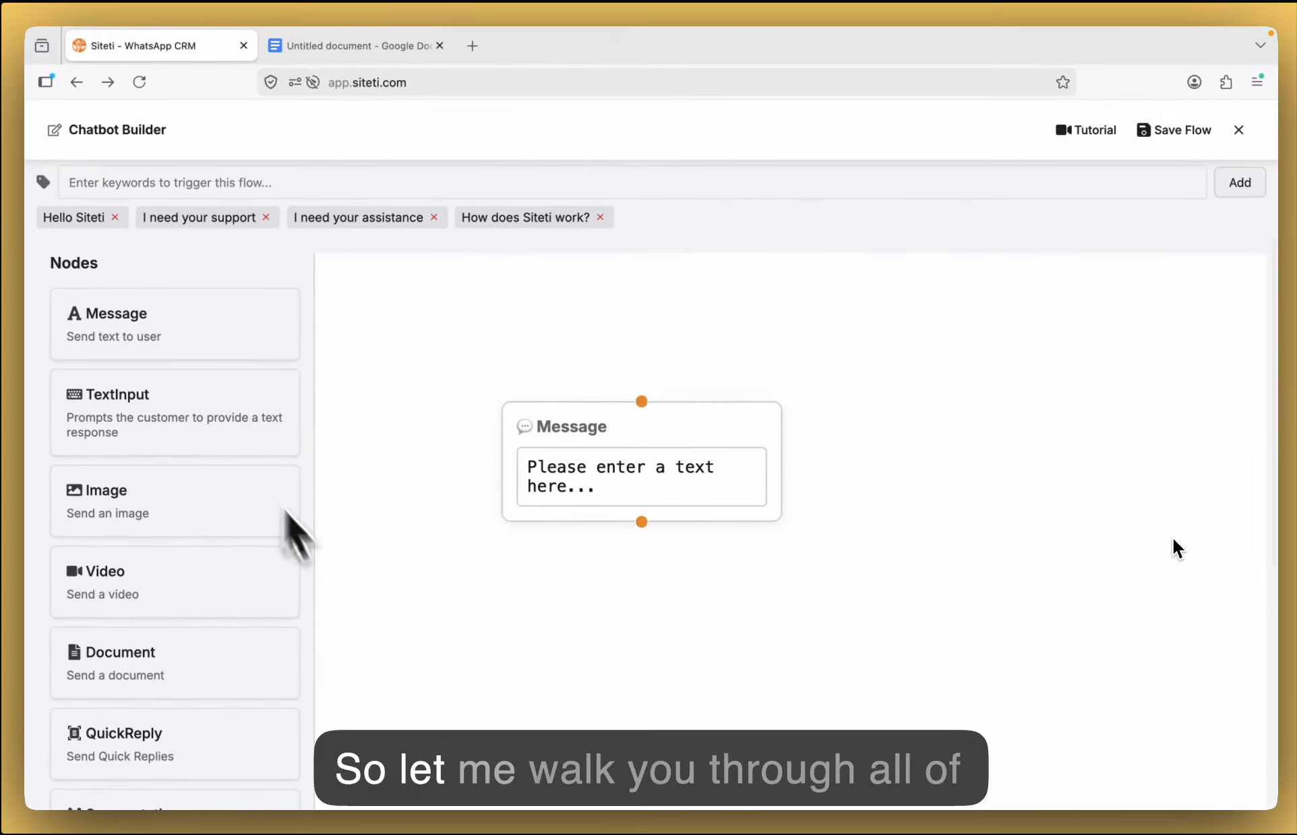
pyautogui.scroll(-6, 209, 385)
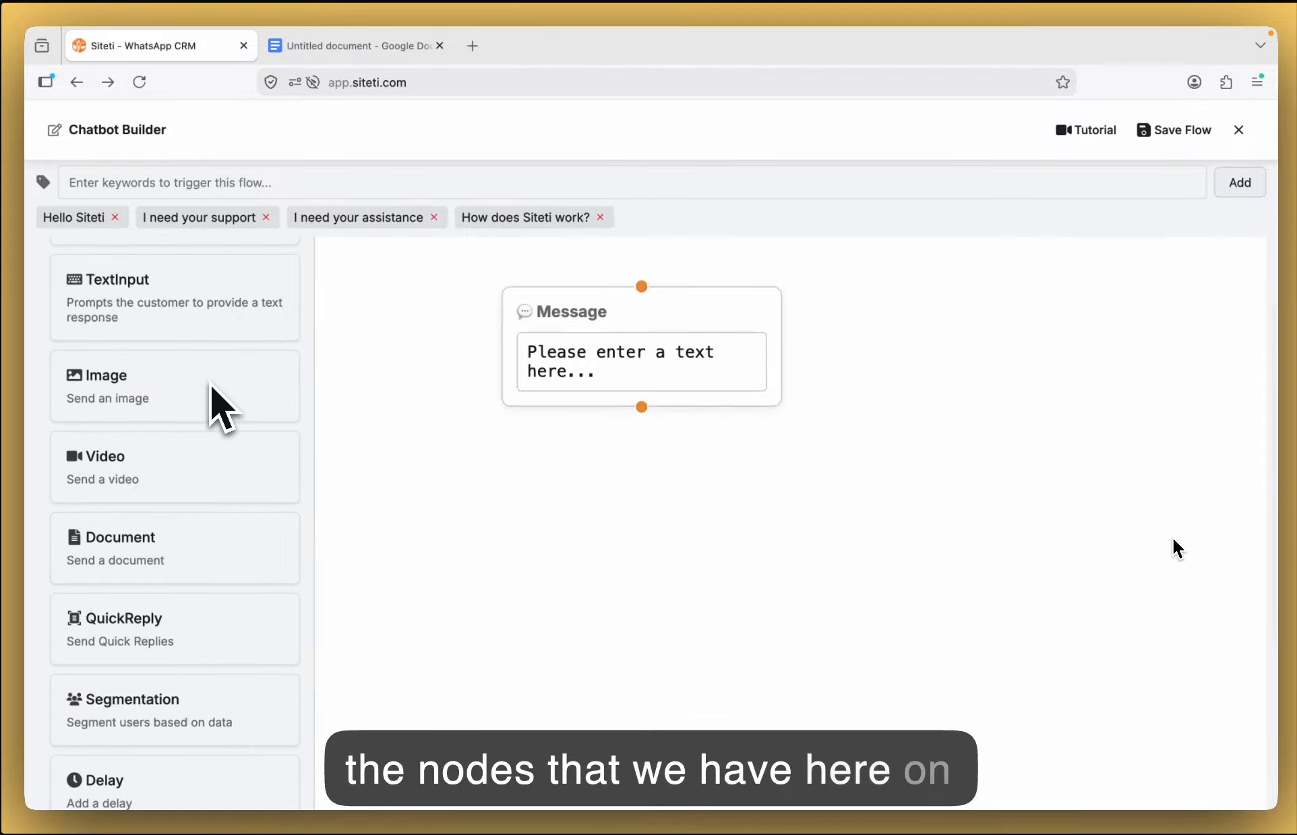
pyautogui.scroll(5, 211, 385)
pyautogui.scroll(2, 210, 385)
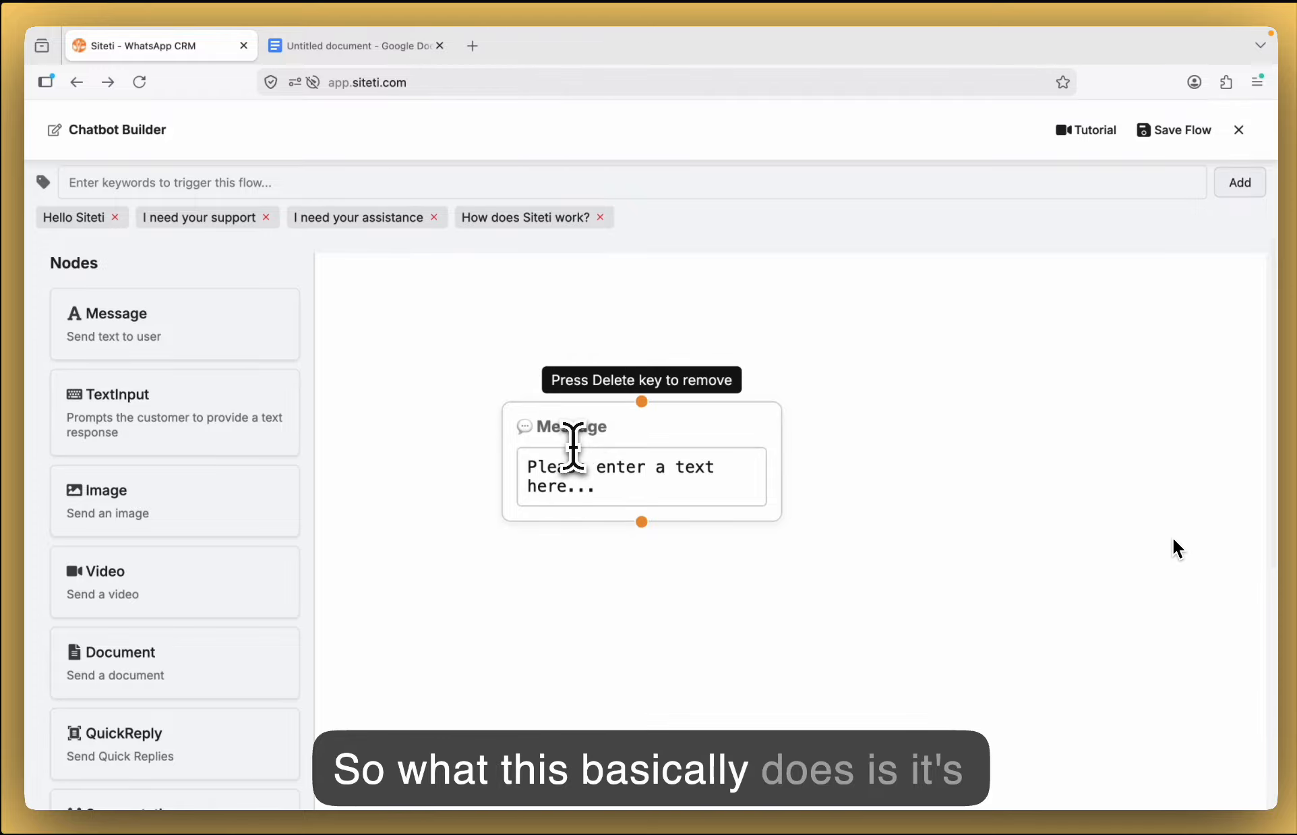
# Reposition the Message node slightly and replace its placeholder text with "Hello".
pyautogui.click(613, 478)
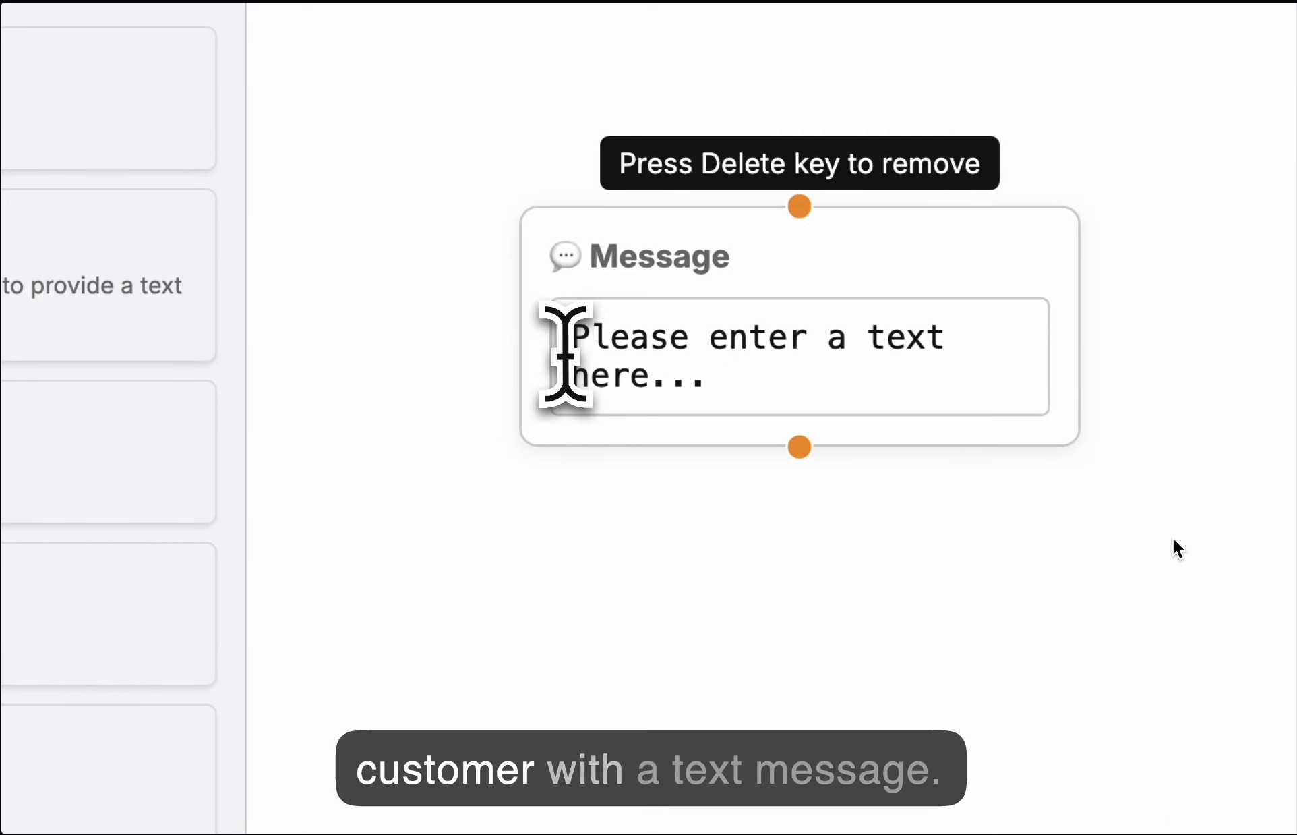
pyautogui.moveTo(568, 349); pyautogui.dragTo(670, 373)
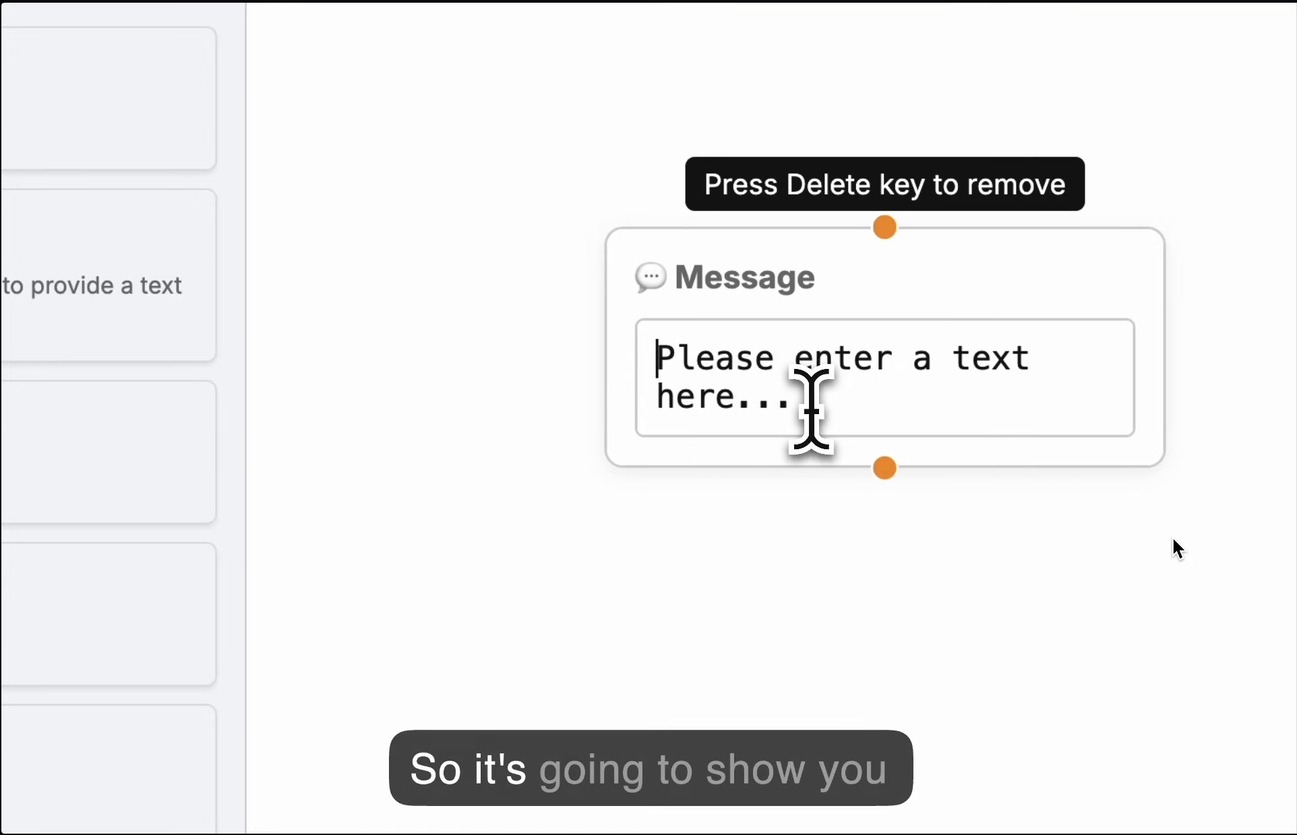
pyautogui.moveTo(812, 412); pyautogui.dragTo(759, 379)
pyautogui.tripleClick(757, 374)
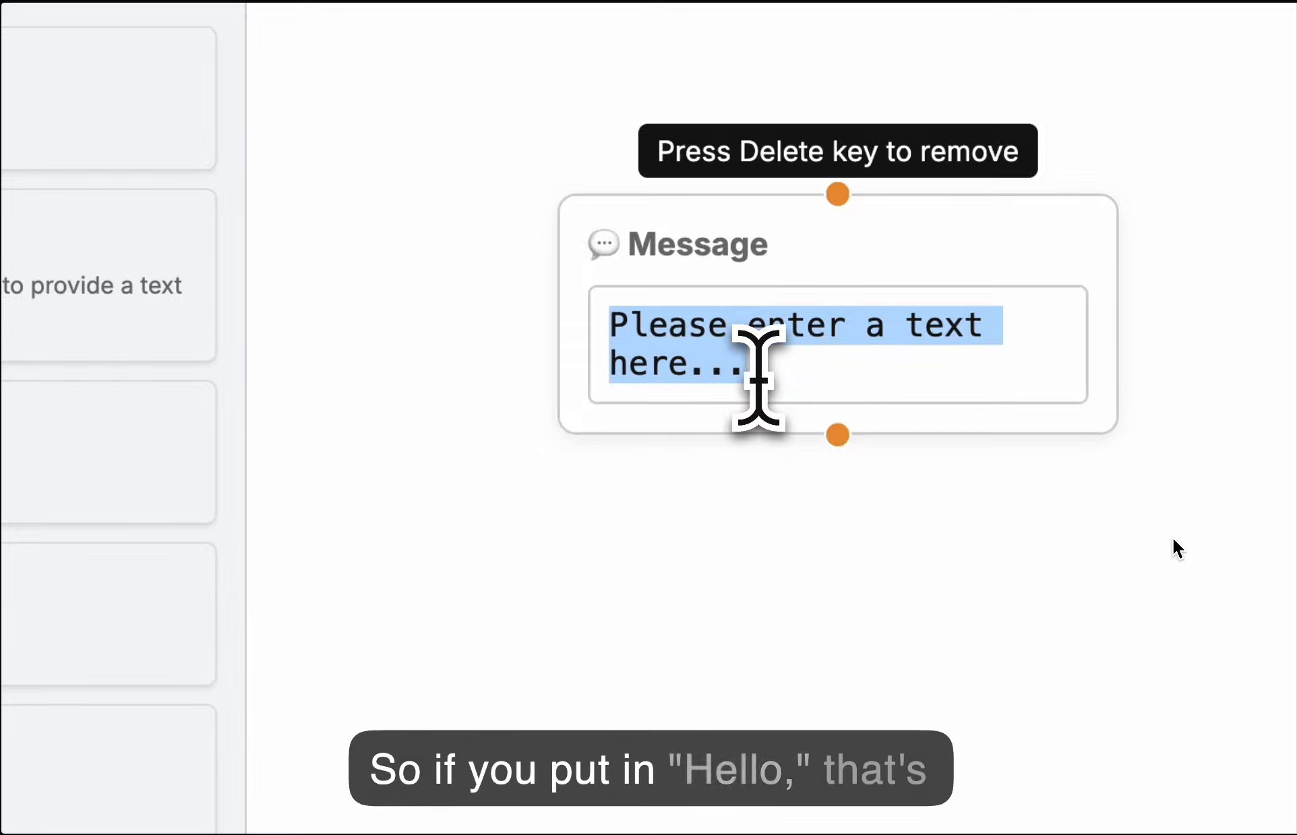
pyautogui.write('Hello')
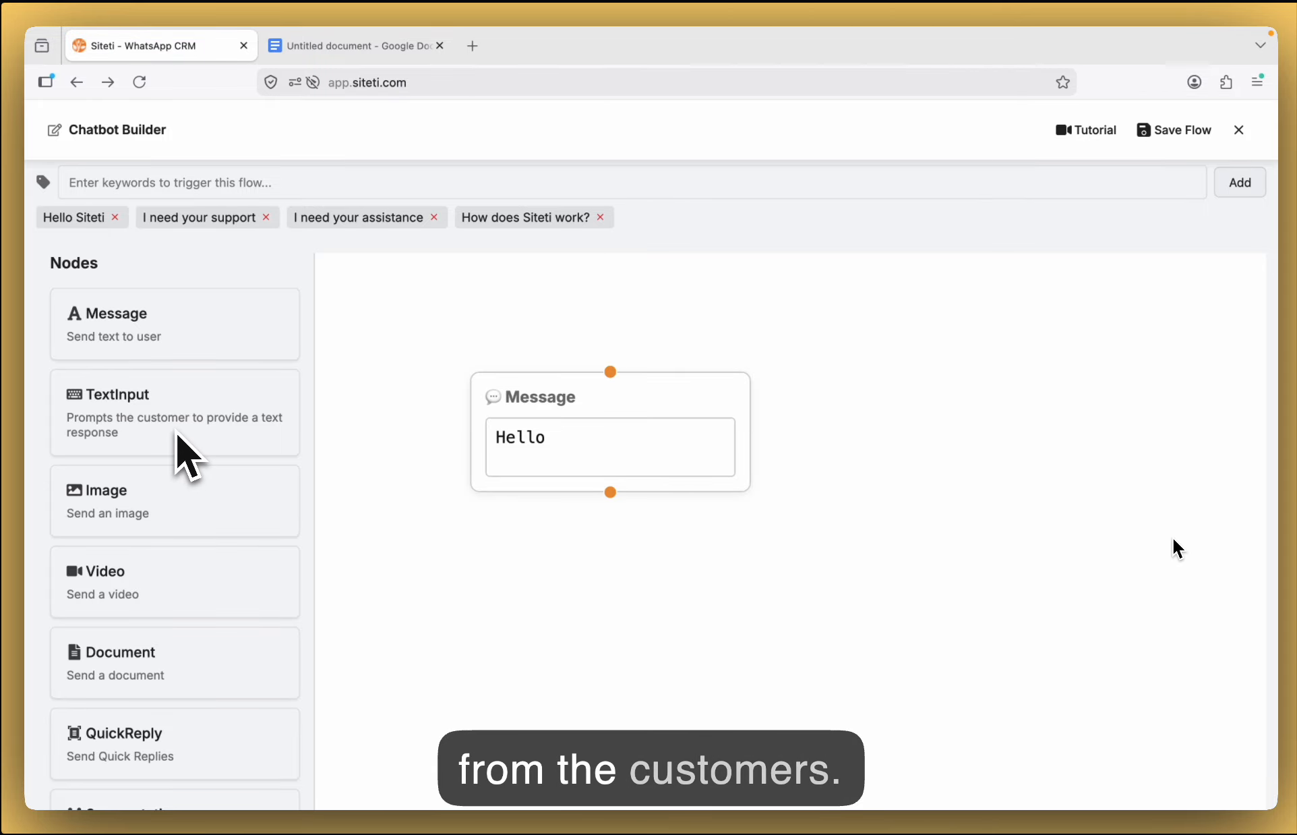
# Try out an Image node below the Hello message on the canvas and delete it again.
pyautogui.scroll(-1, 1146, 536)
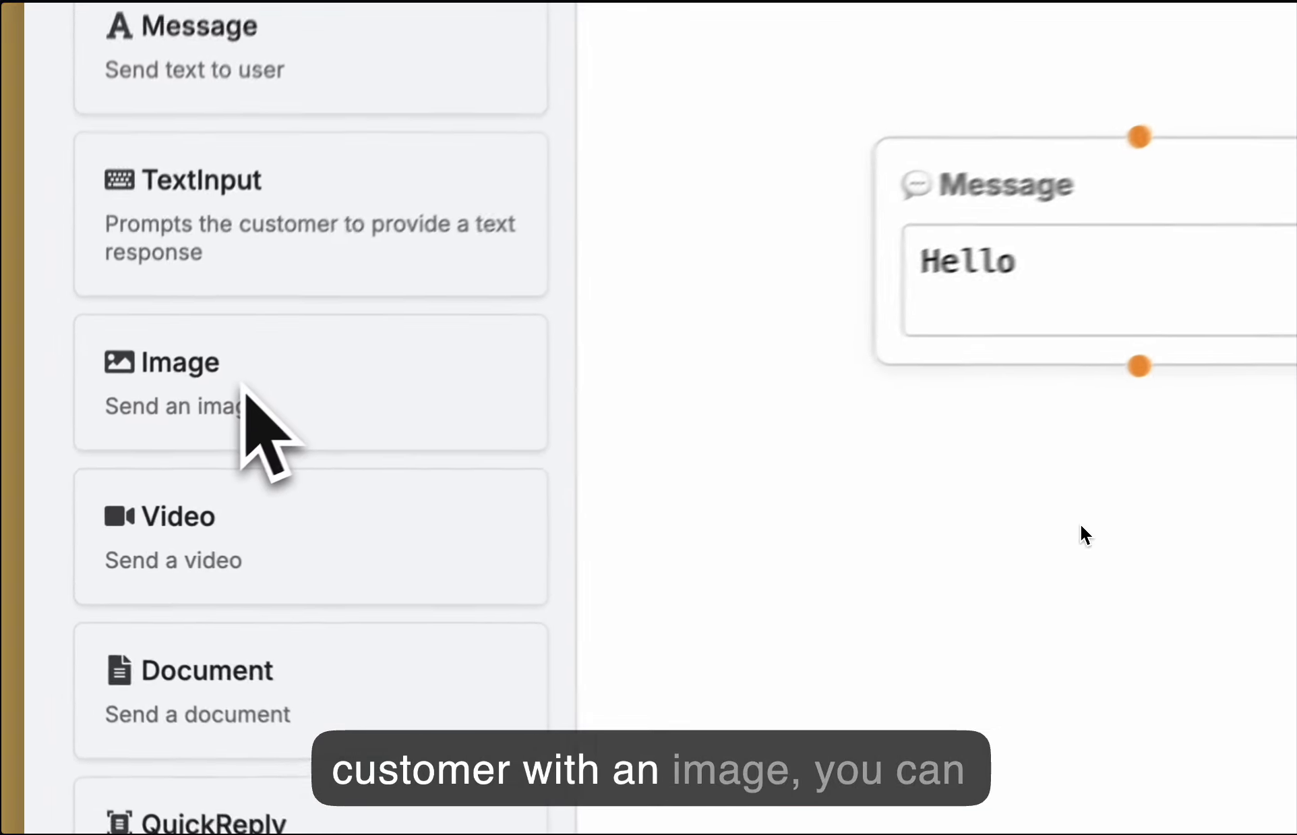
pyautogui.moveTo(141, 475); pyautogui.dragTo(584, 536)
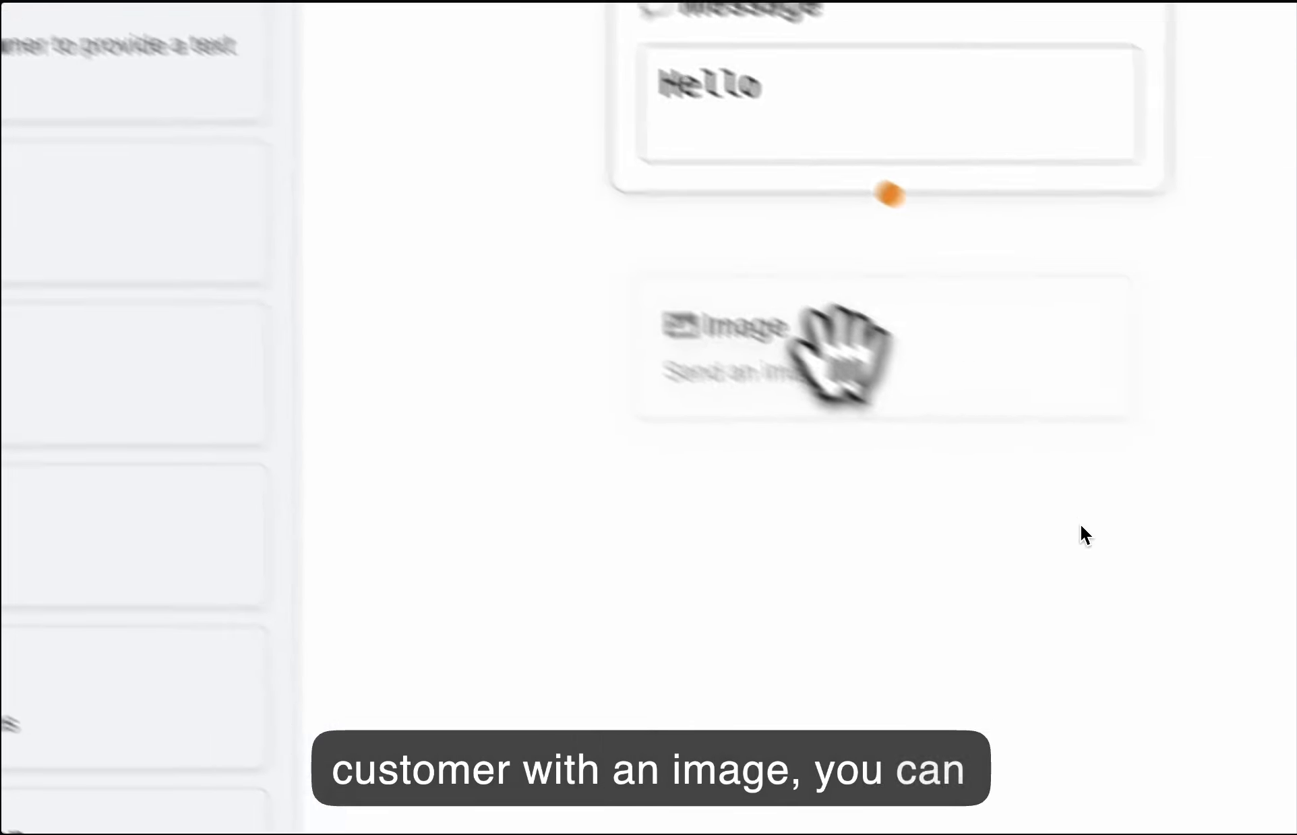
pyautogui.moveTo(839, 351); pyautogui.dragTo(747, 304)
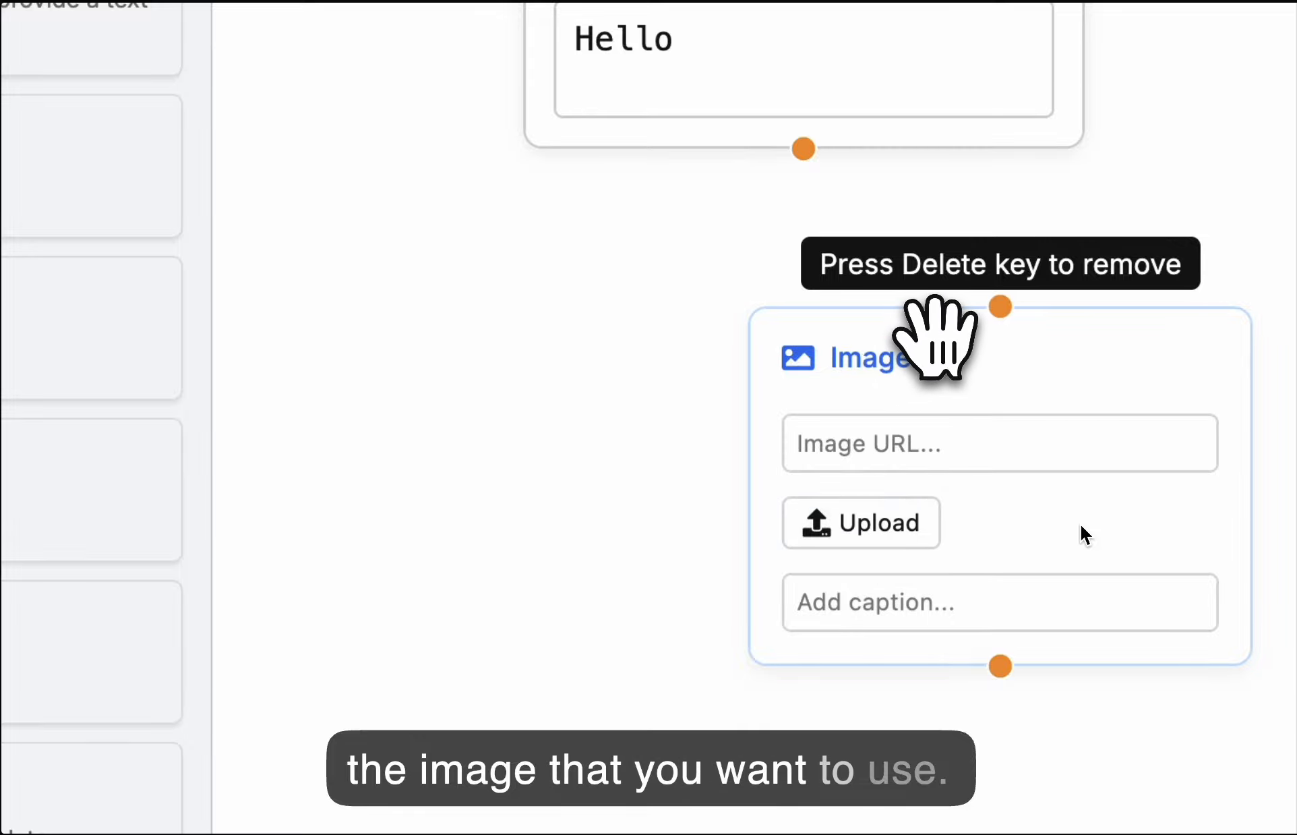
pyautogui.press('Delete')
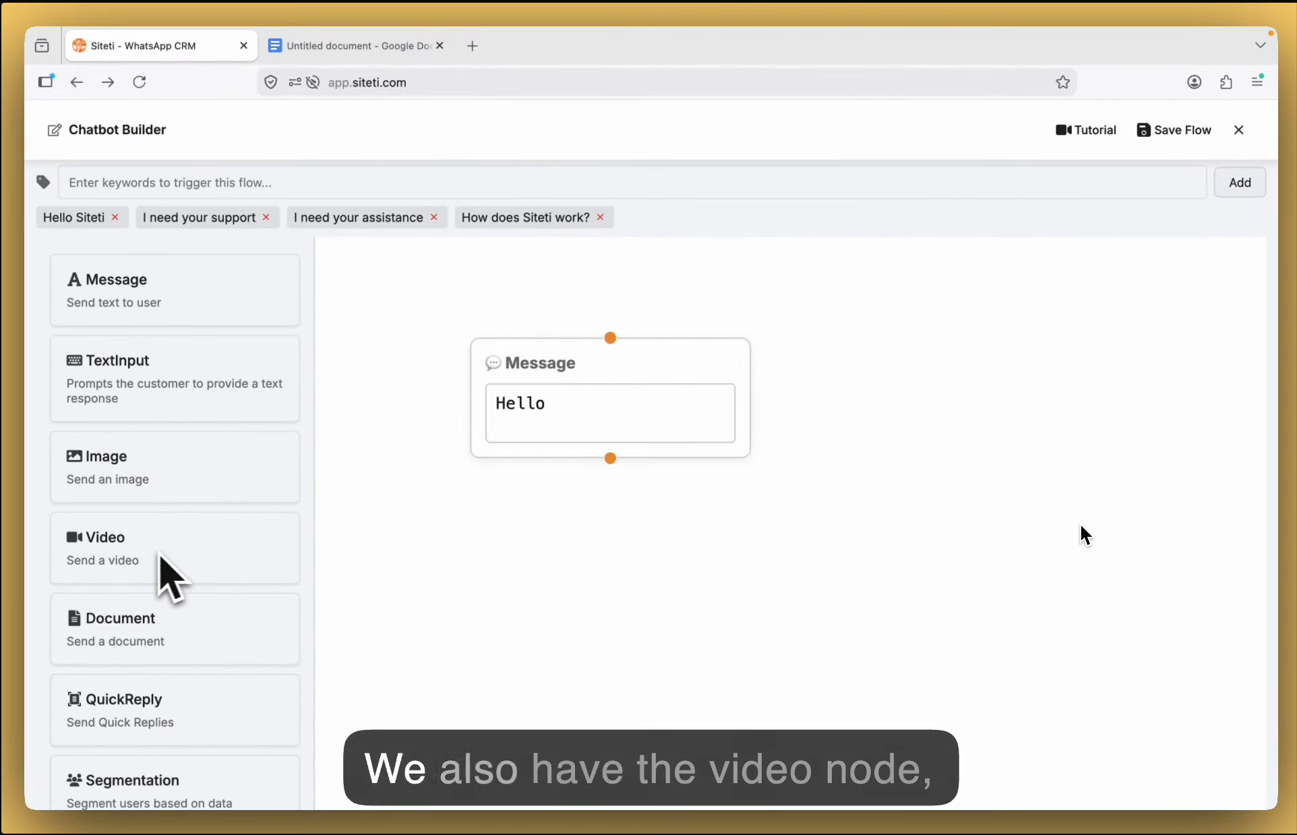
# Place a Quick Replies node on the canvas below the Hello message node.
pyautogui.scroll(-1, 160, 560)
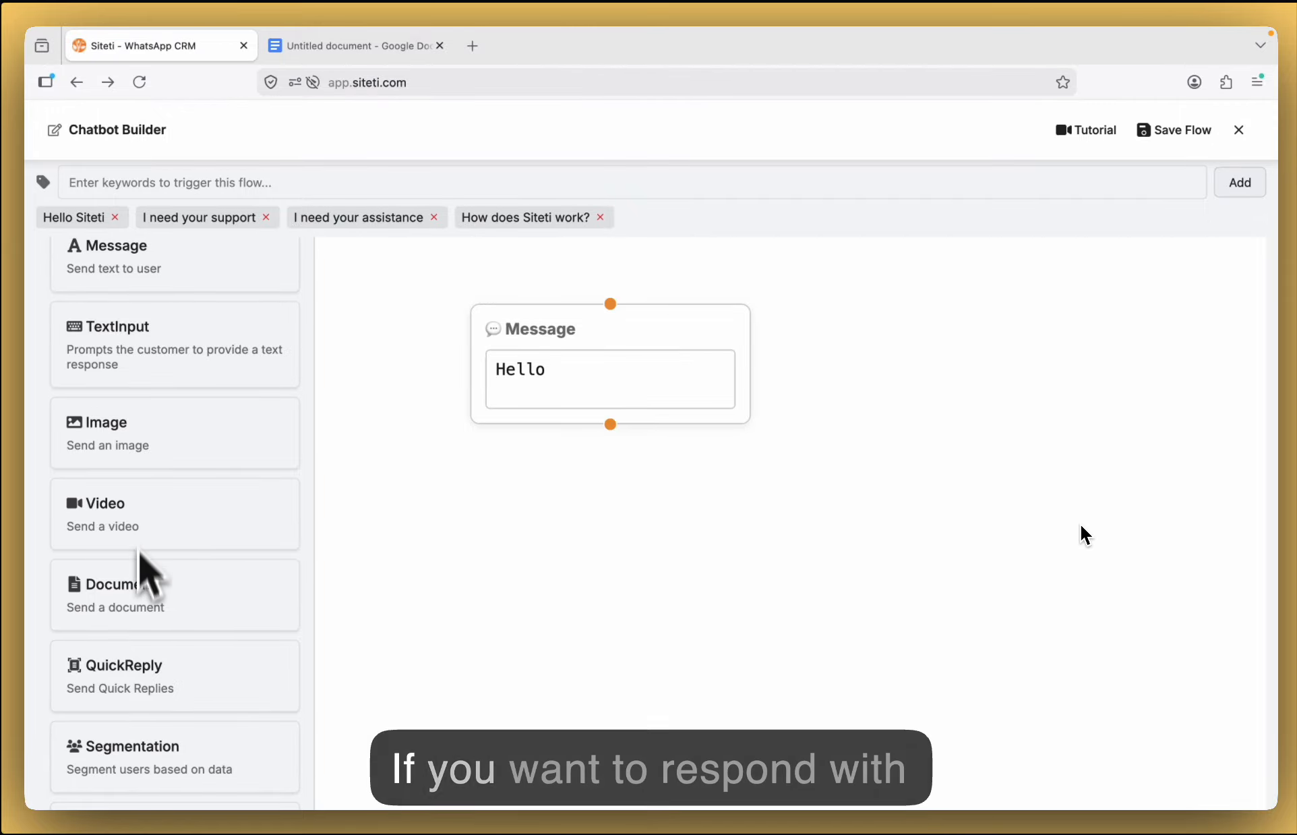
pyautogui.scroll(-3, 141, 539)
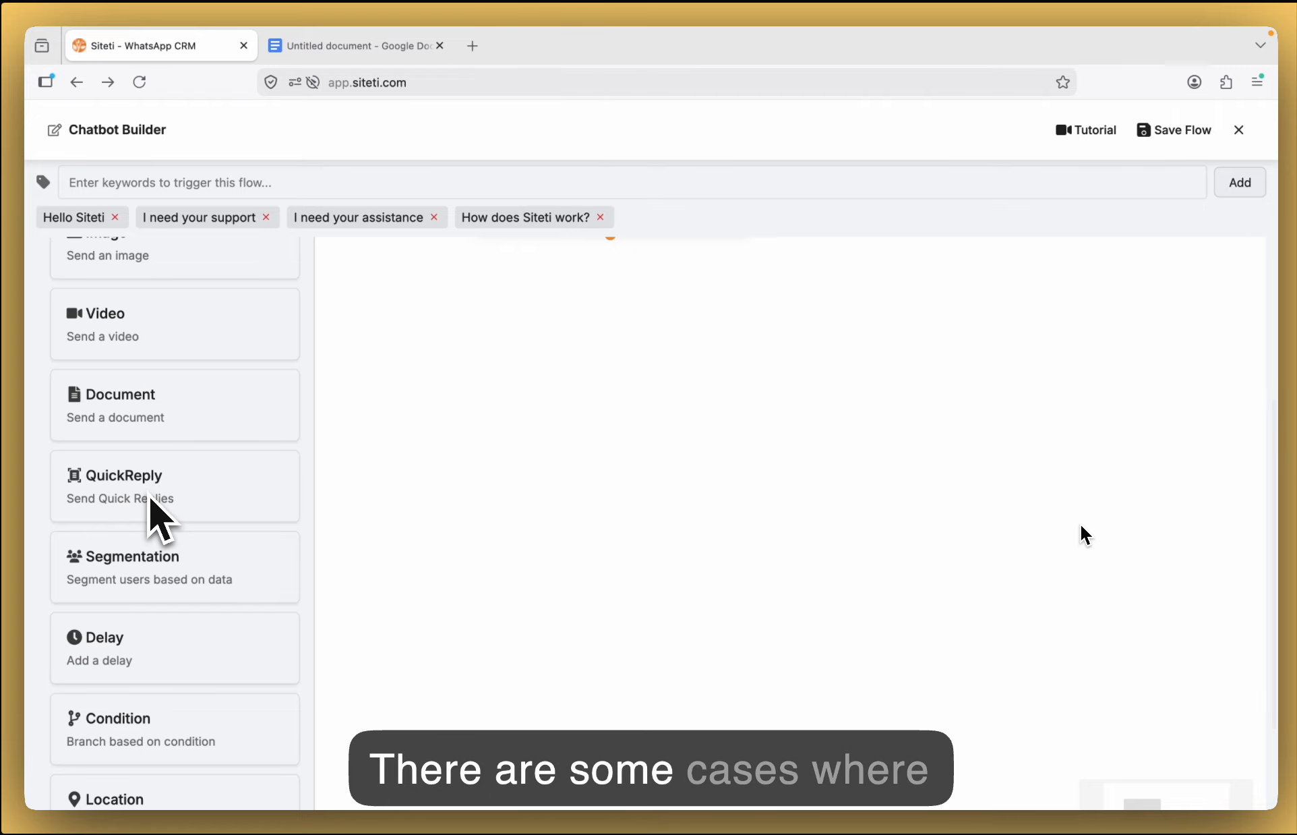
pyautogui.scroll(1, 150, 500)
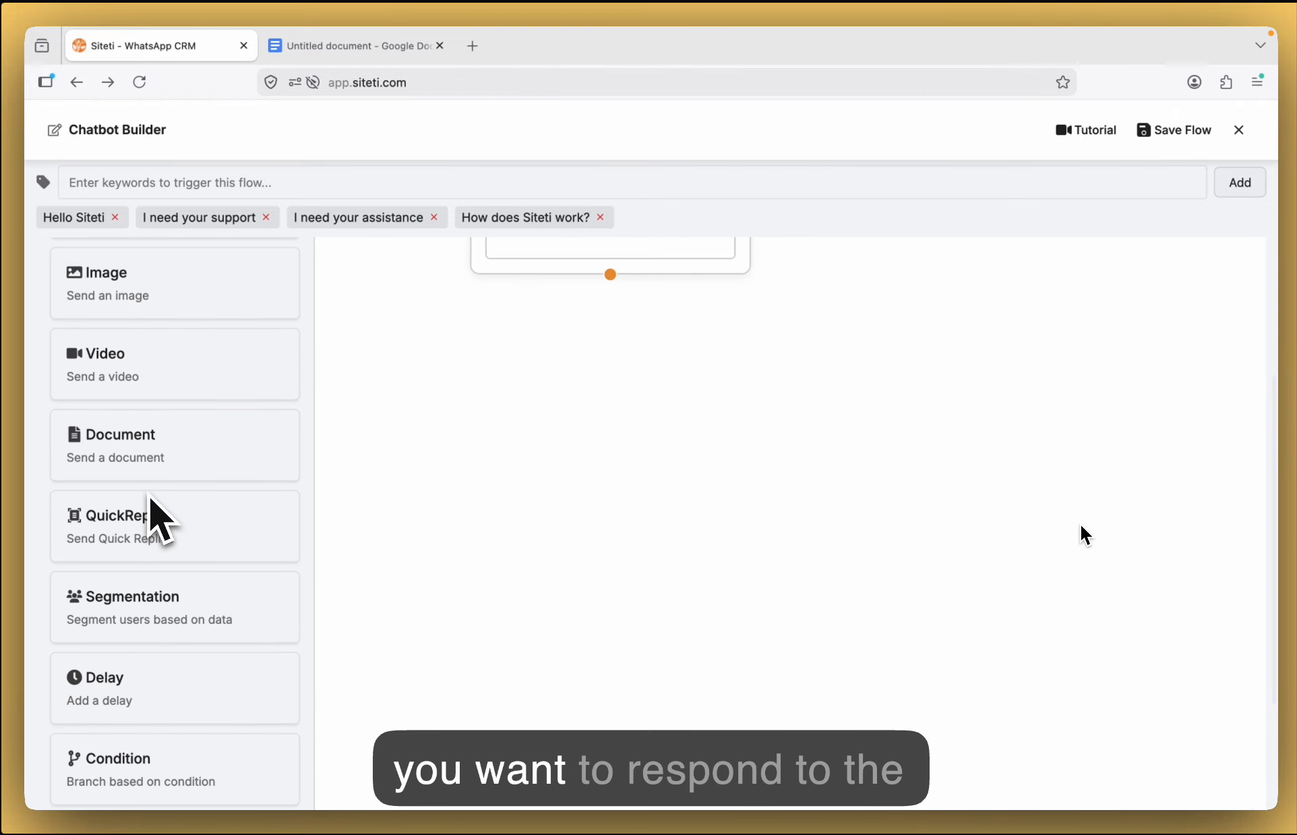
pyautogui.scroll(3, 150, 499)
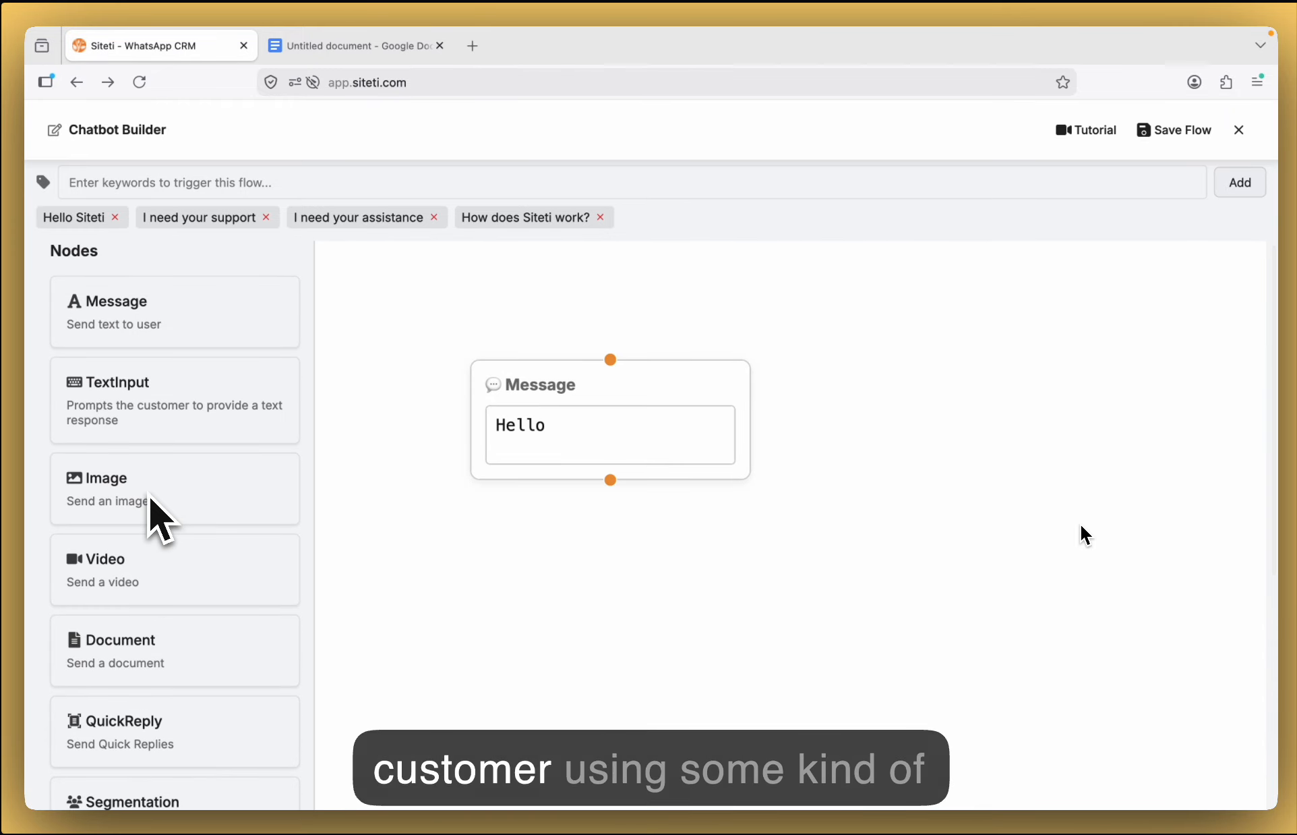
pyautogui.scroll(-4, 150, 499)
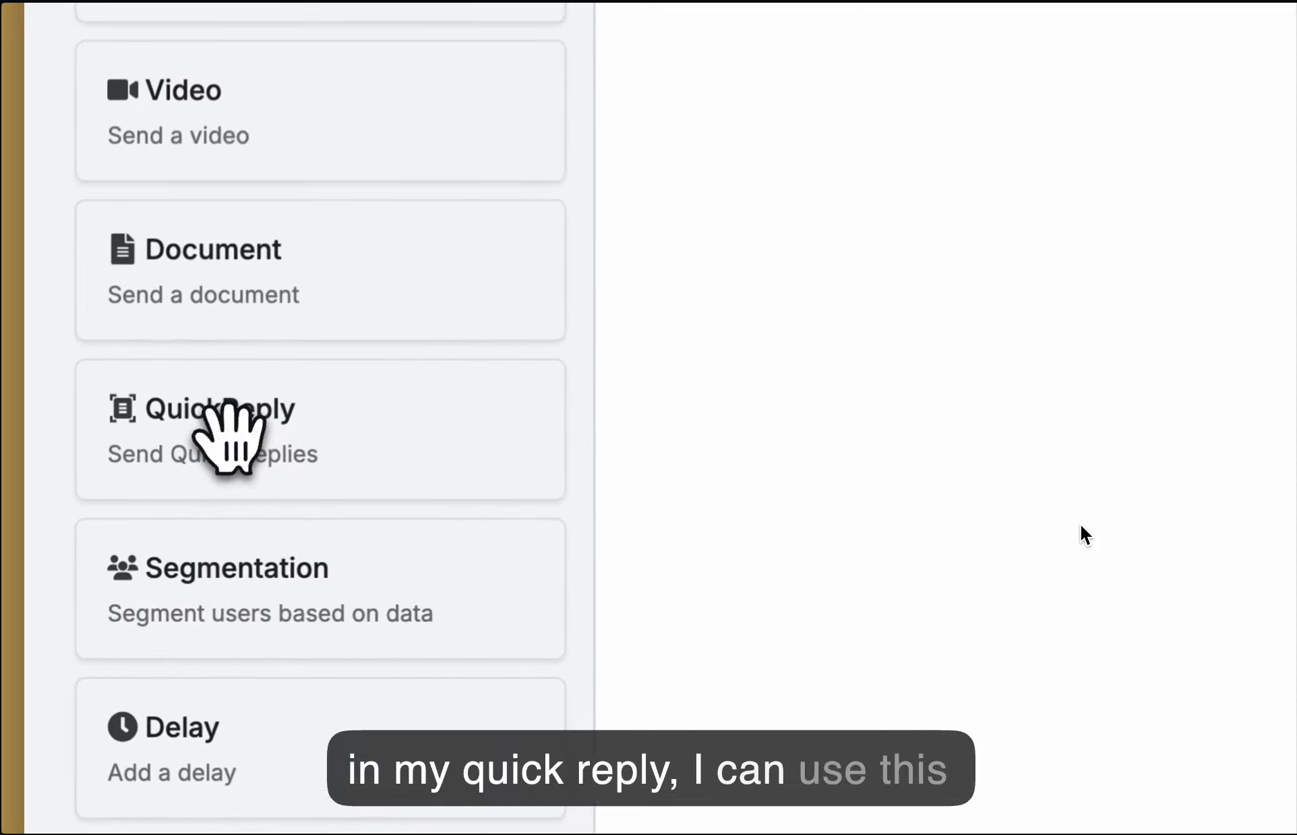
pyautogui.moveTo(228, 434); pyautogui.dragTo(1047, 384)
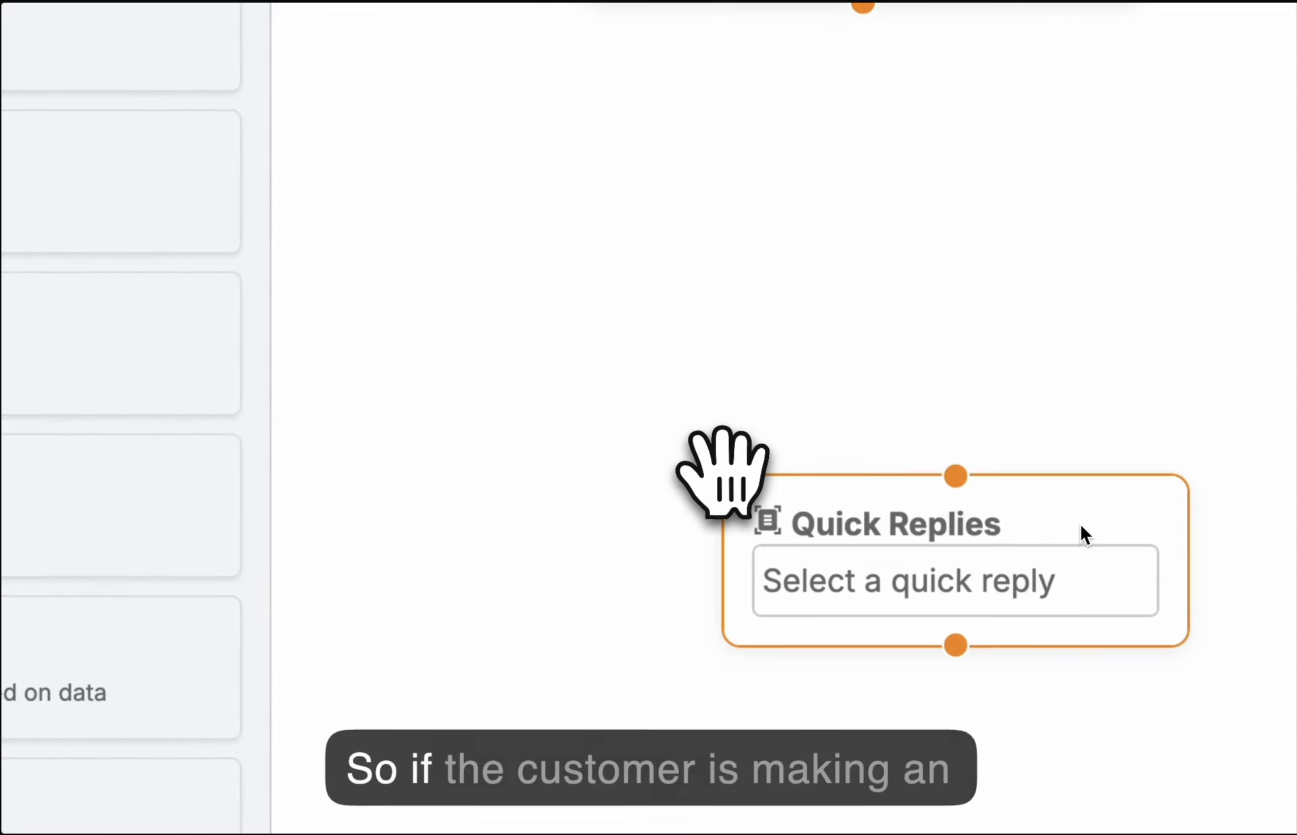
pyautogui.scroll(2, 722, 473)
pyautogui.scroll(-4, 722, 473)
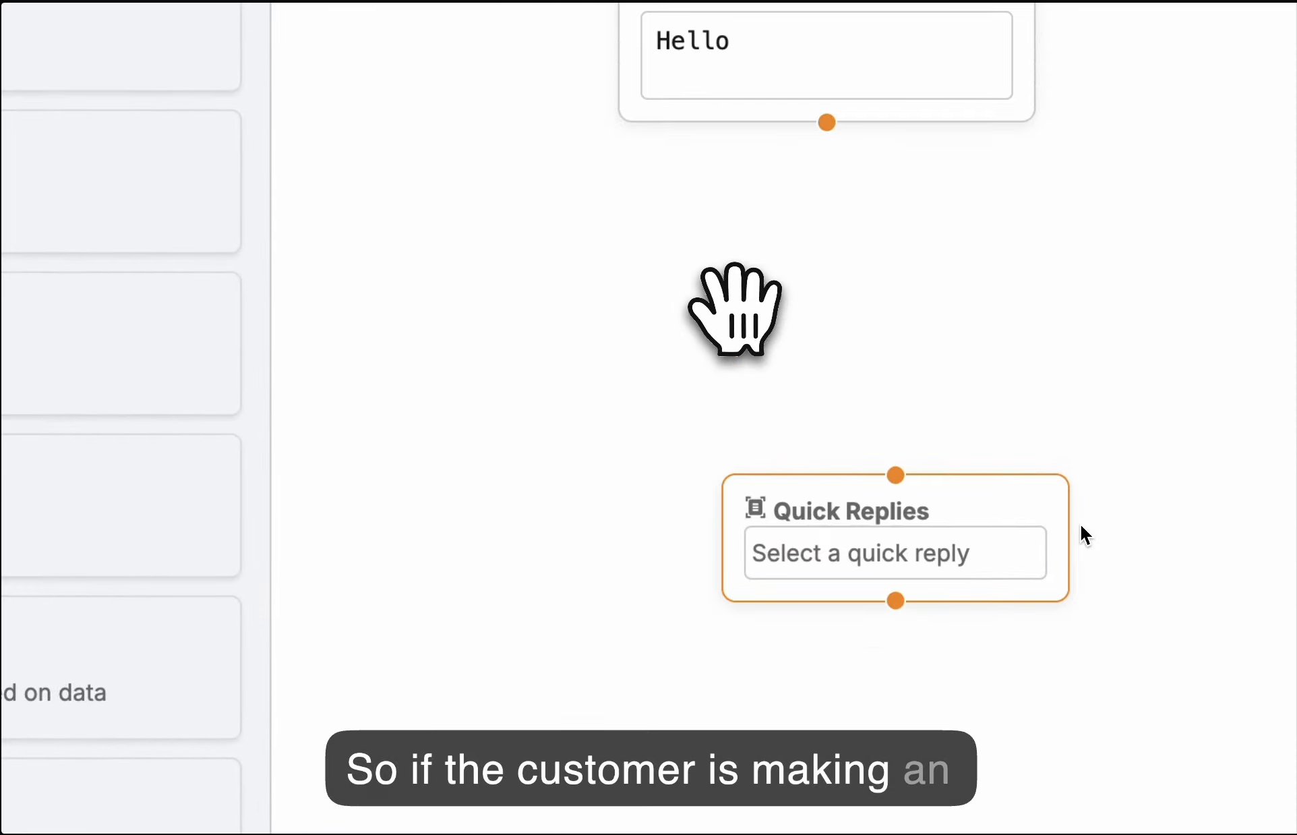
pyautogui.moveTo(747, 371); pyautogui.dragTo(747, 512)
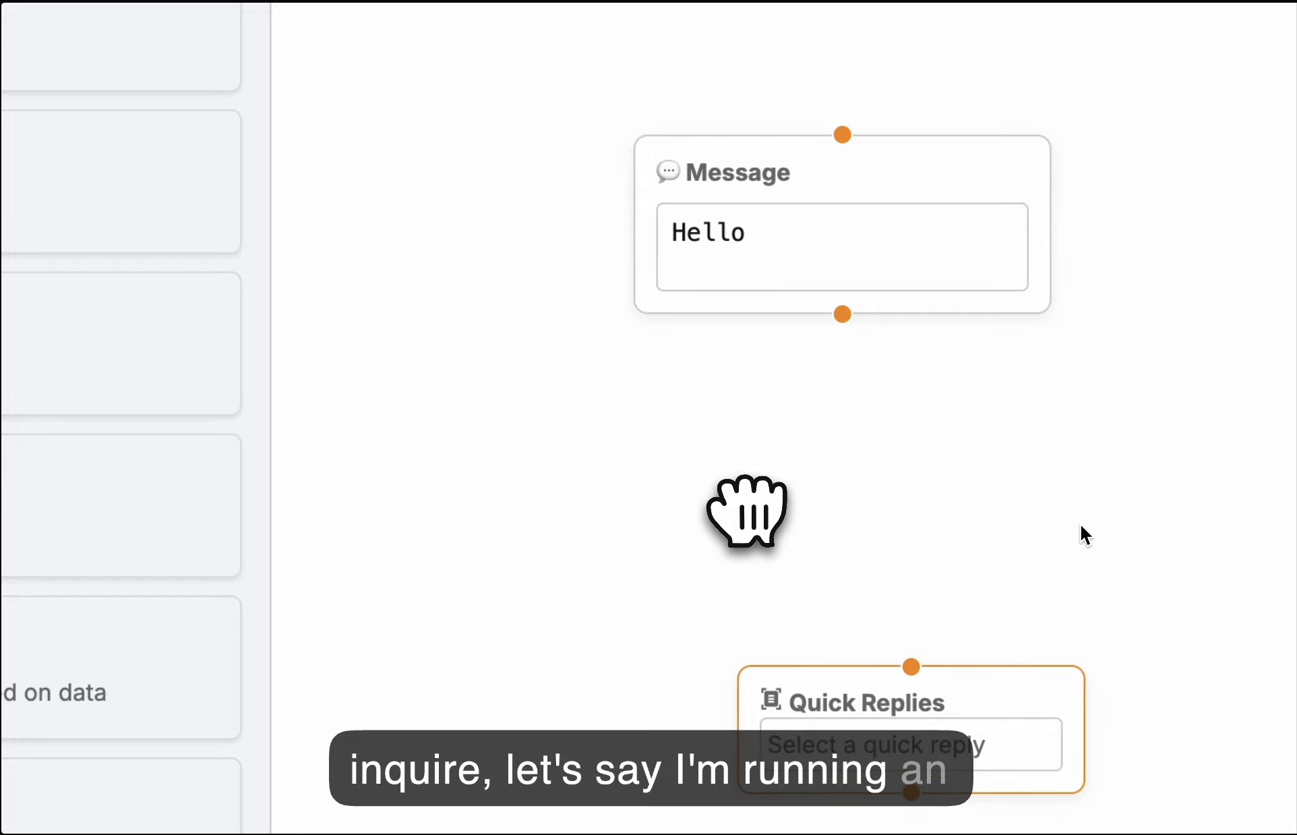
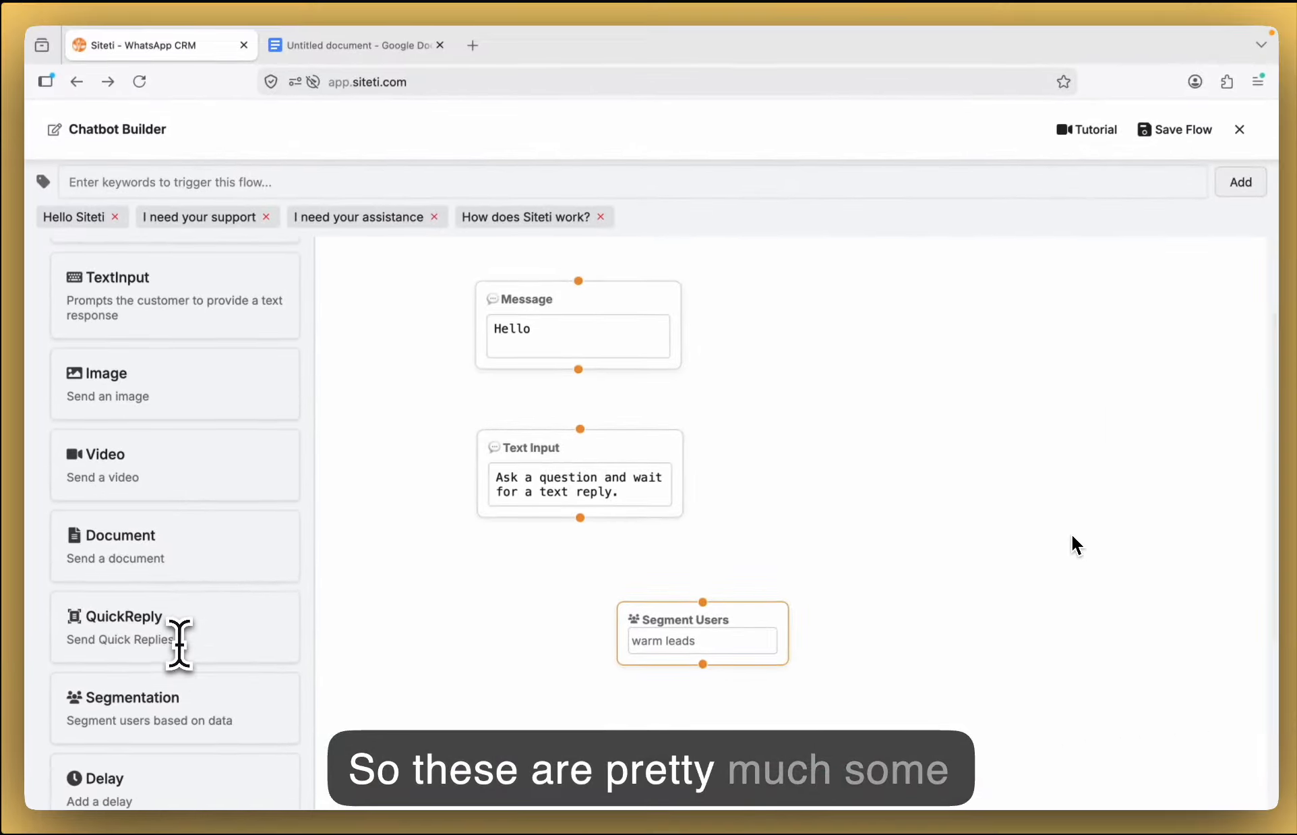
# Look through the available node types, from Message to Location, and the sample nodes on the canvas.
pyautogui.scroll(3, 179, 643)
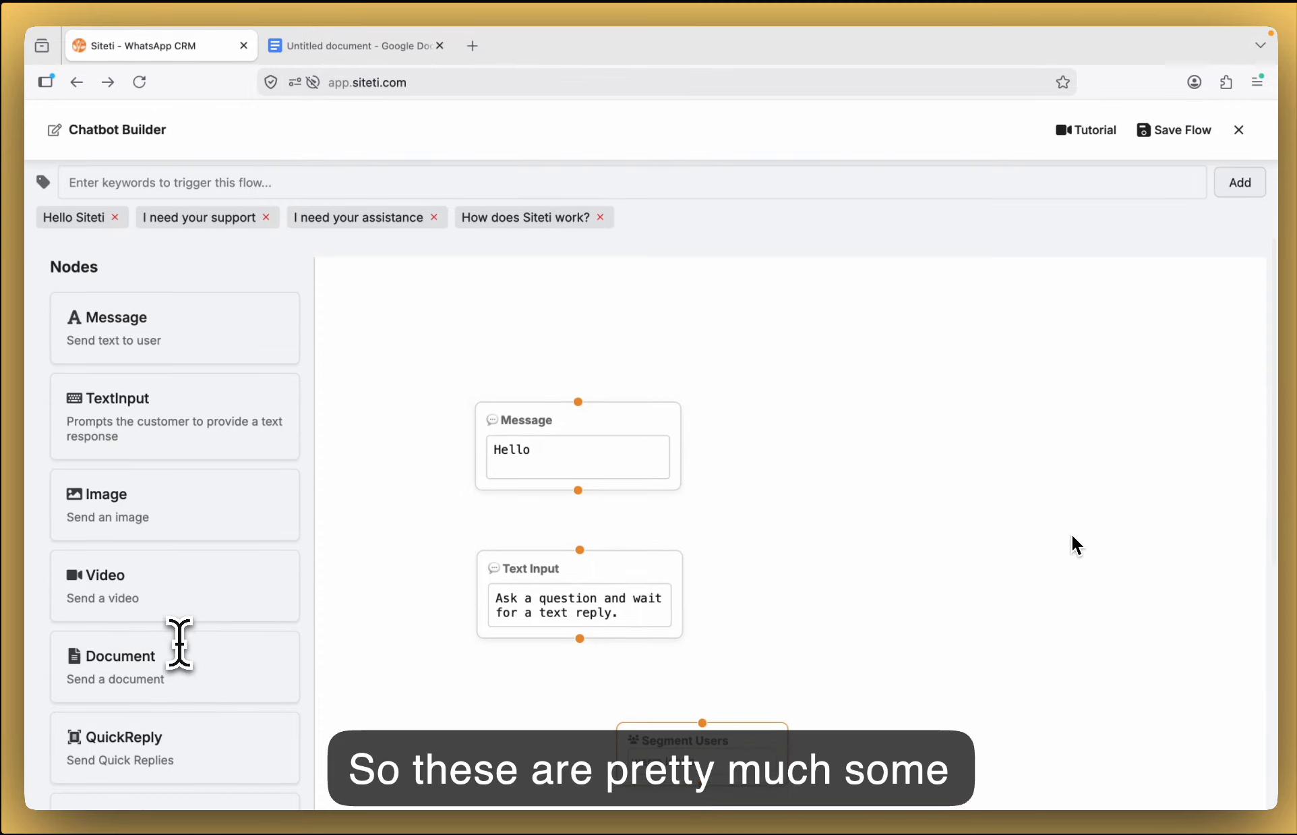
pyautogui.scroll(-8, 179, 483)
pyautogui.scroll(8, 179, 483)
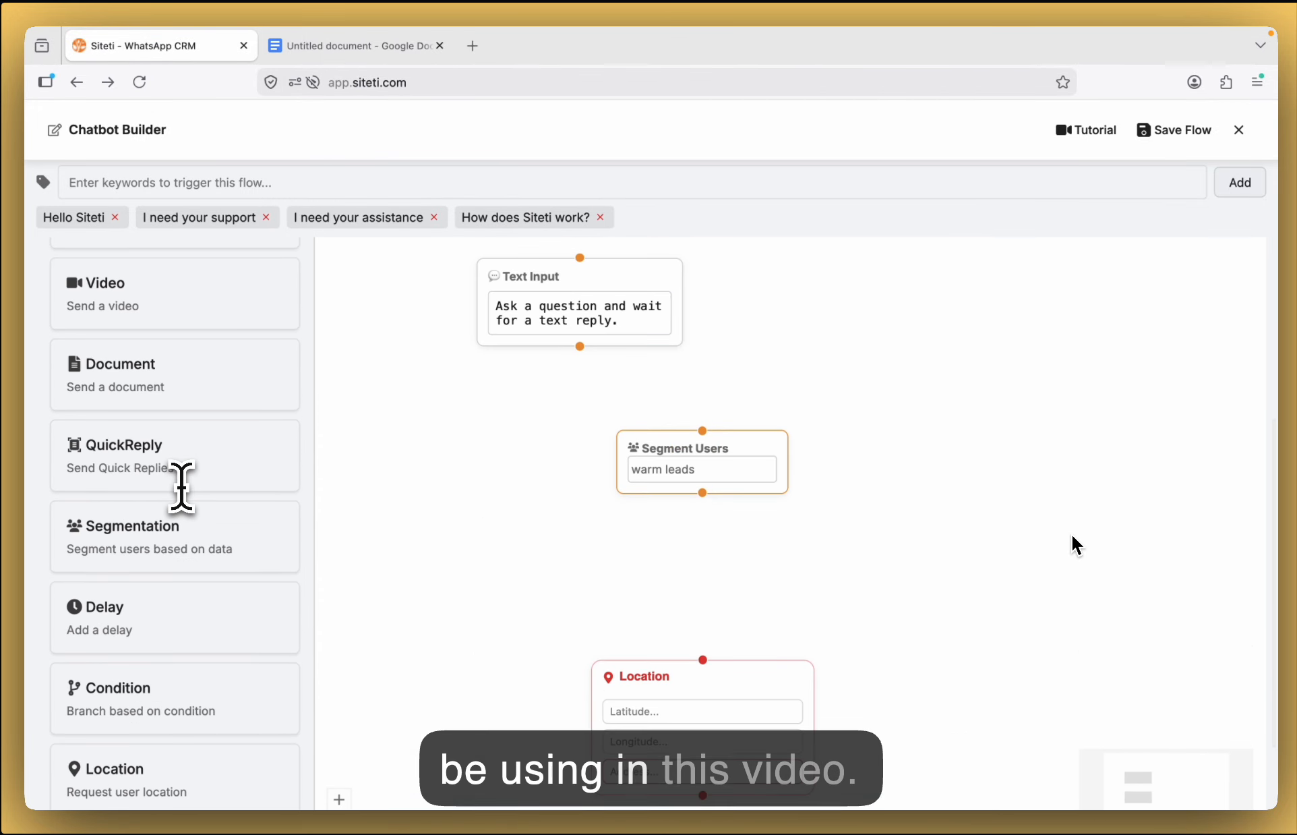
pyautogui.scroll(-3, 492, 507)
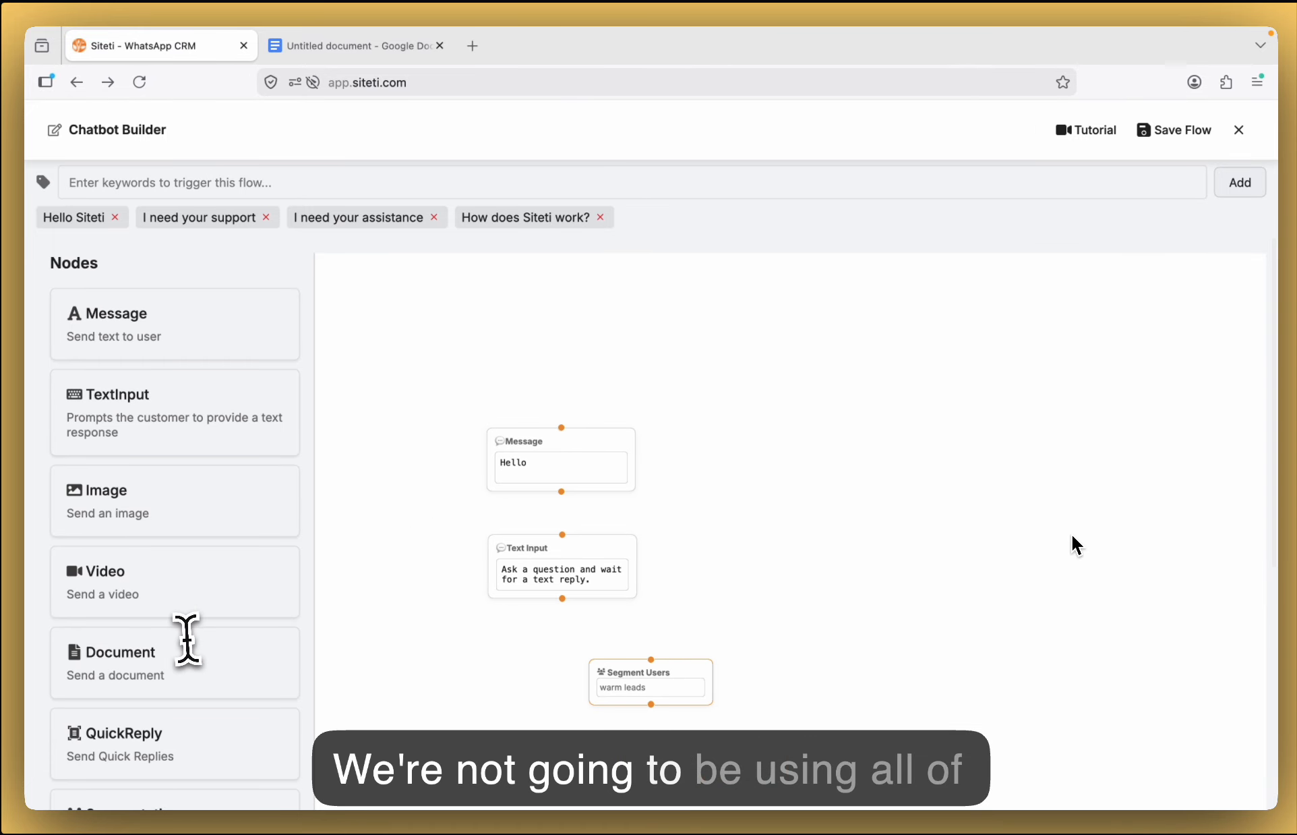
pyautogui.scroll(-10, 188, 638)
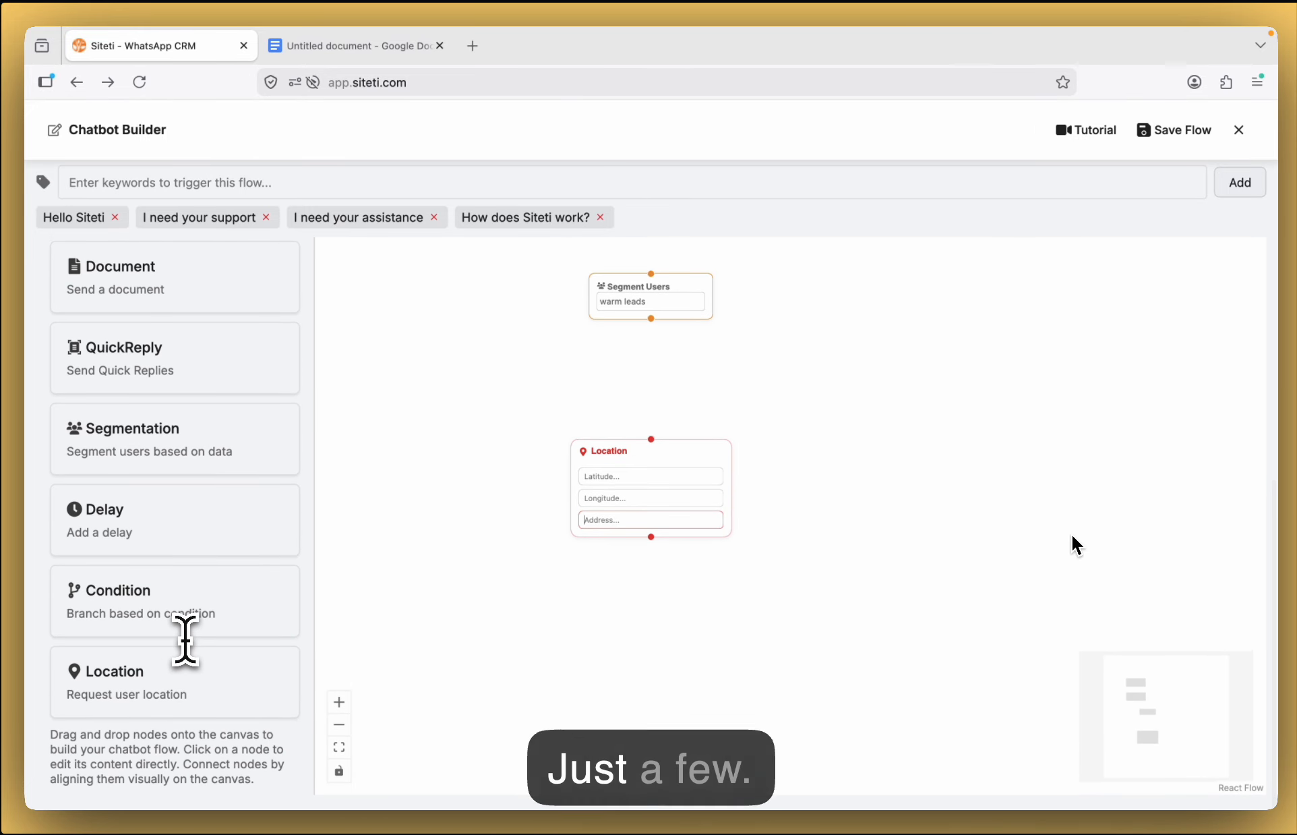
pyautogui.scroll(10, 186, 641)
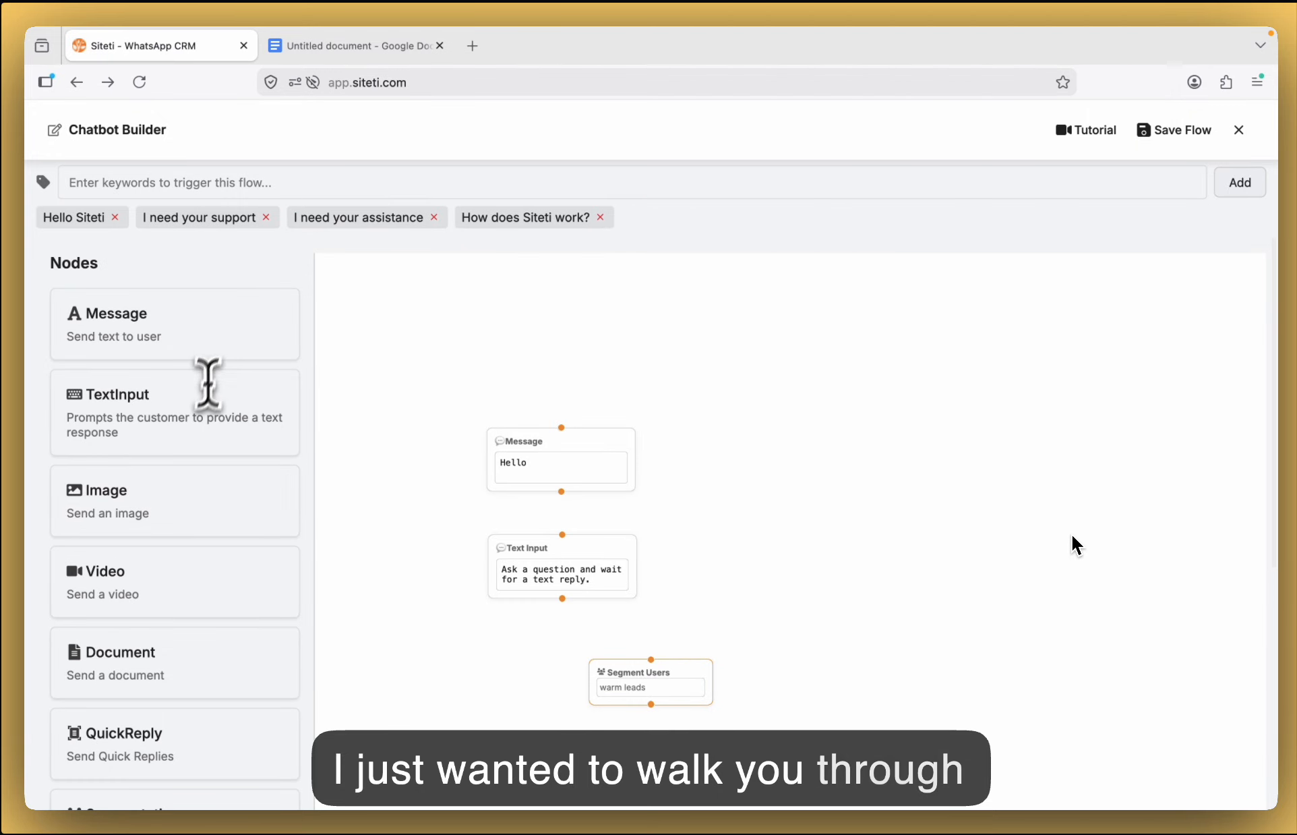
pyautogui.scroll(-5, 182, 538)
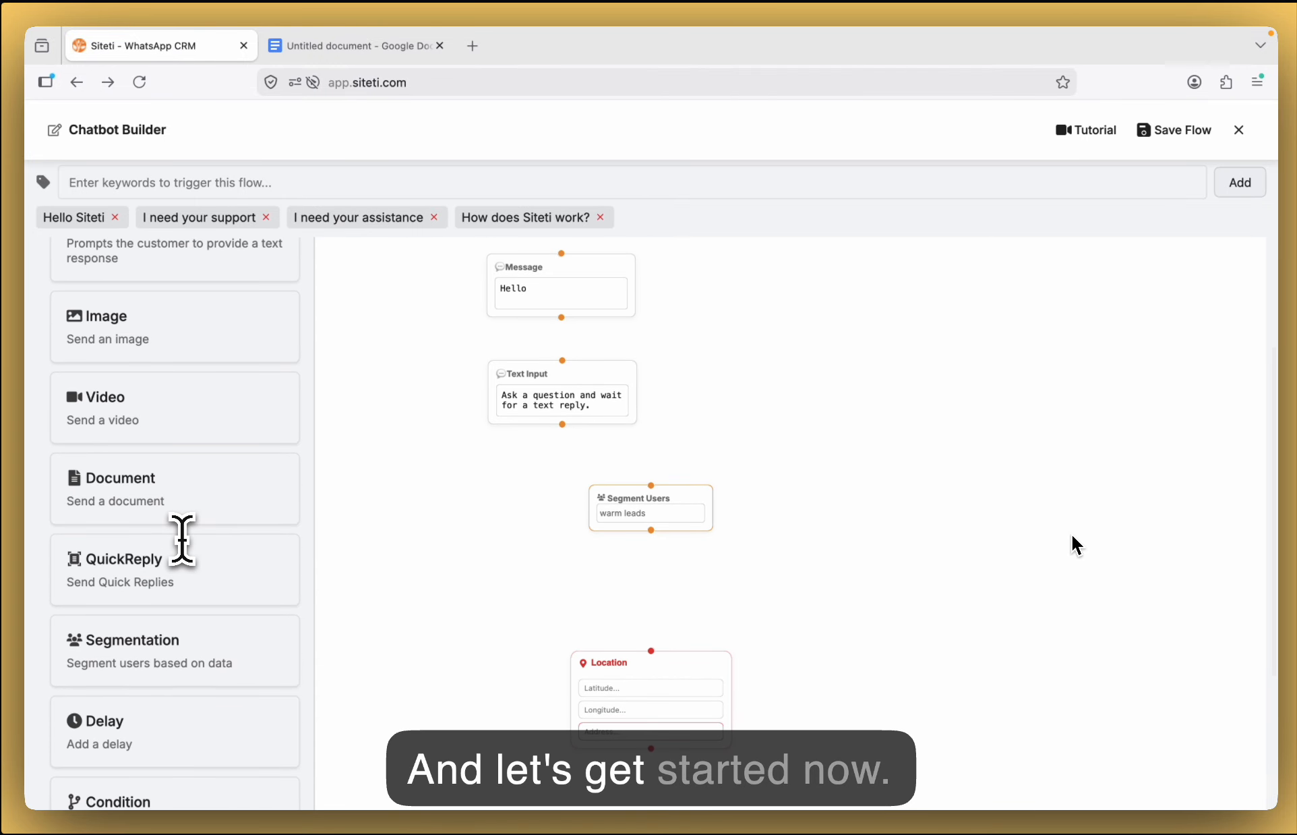
pyautogui.scroll(5, 182, 539)
pyautogui.scroll(-3, 529, 549)
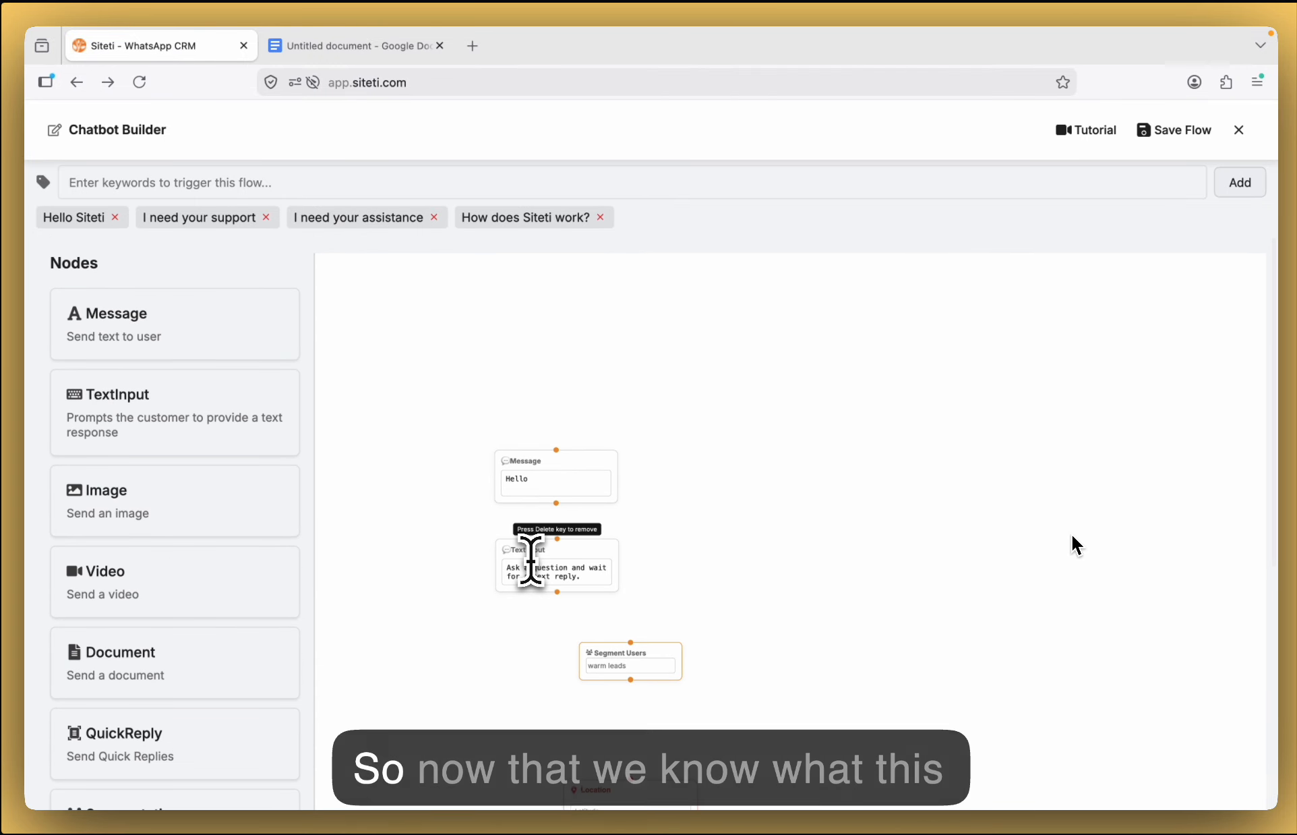
# Delete the Location, Segment Users and Text Input nodes from the canvas, keeping only the Hello message node.
pyautogui.scroll(-2, 530, 561)
pyautogui.moveTo(467, 418); pyautogui.dragTo(643, 541)
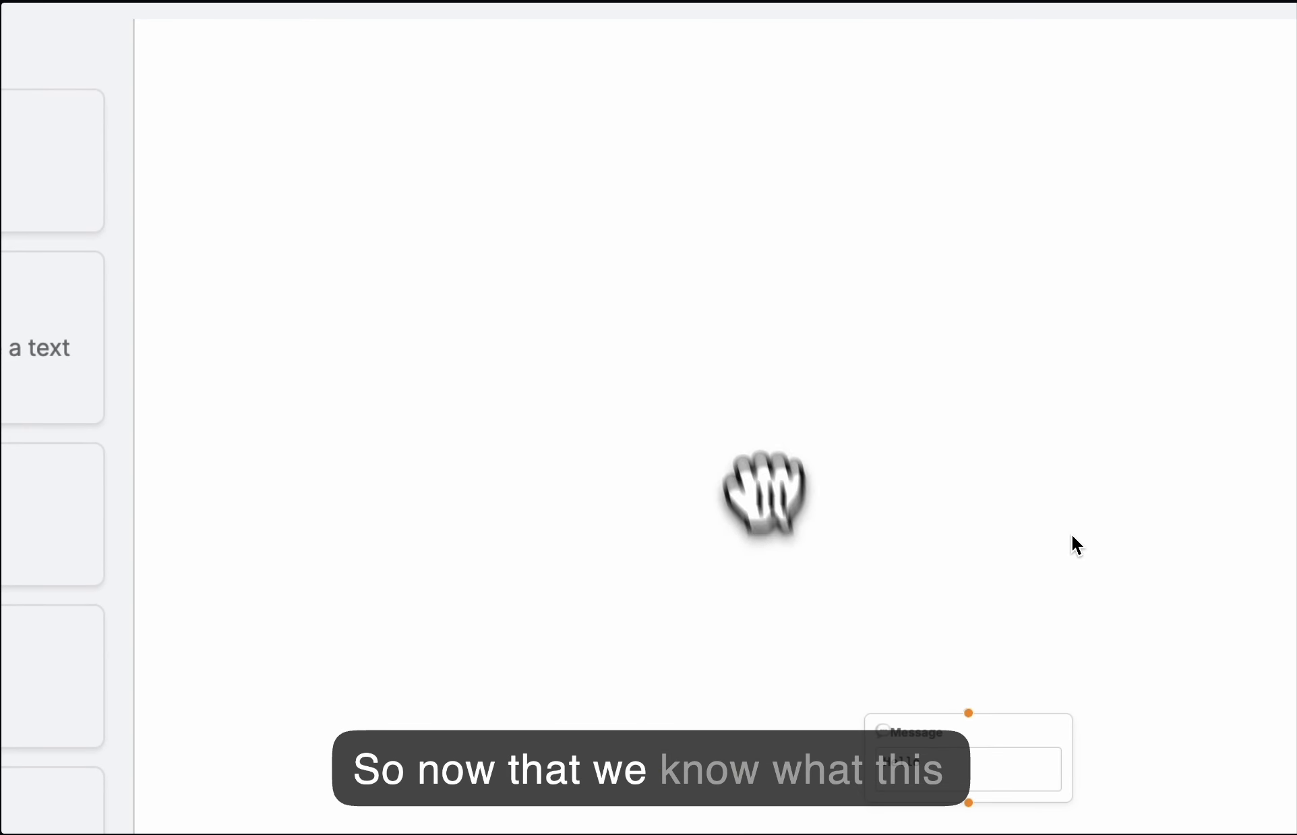
pyautogui.moveTo(765, 495); pyautogui.dragTo(591, 147)
pyautogui.click(687, 689)
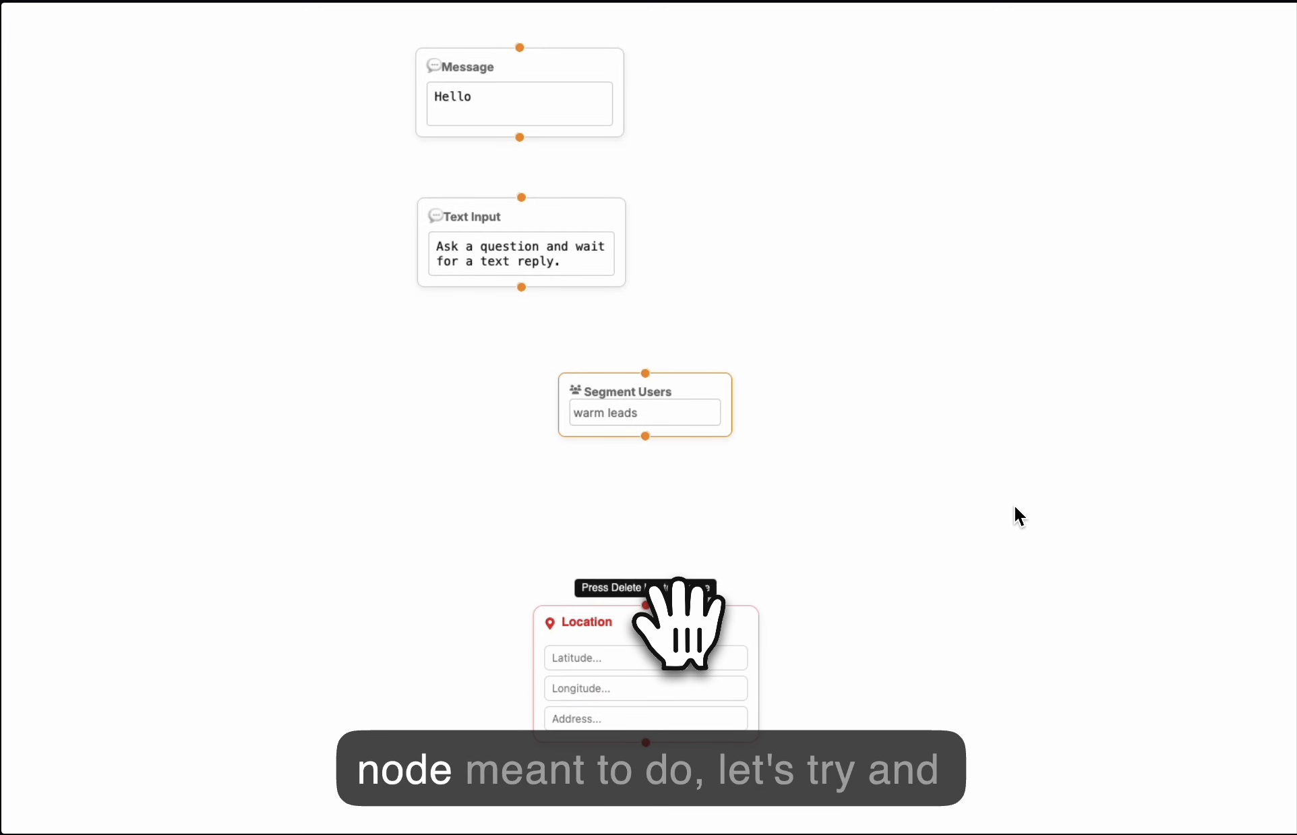
pyautogui.press('Delete')
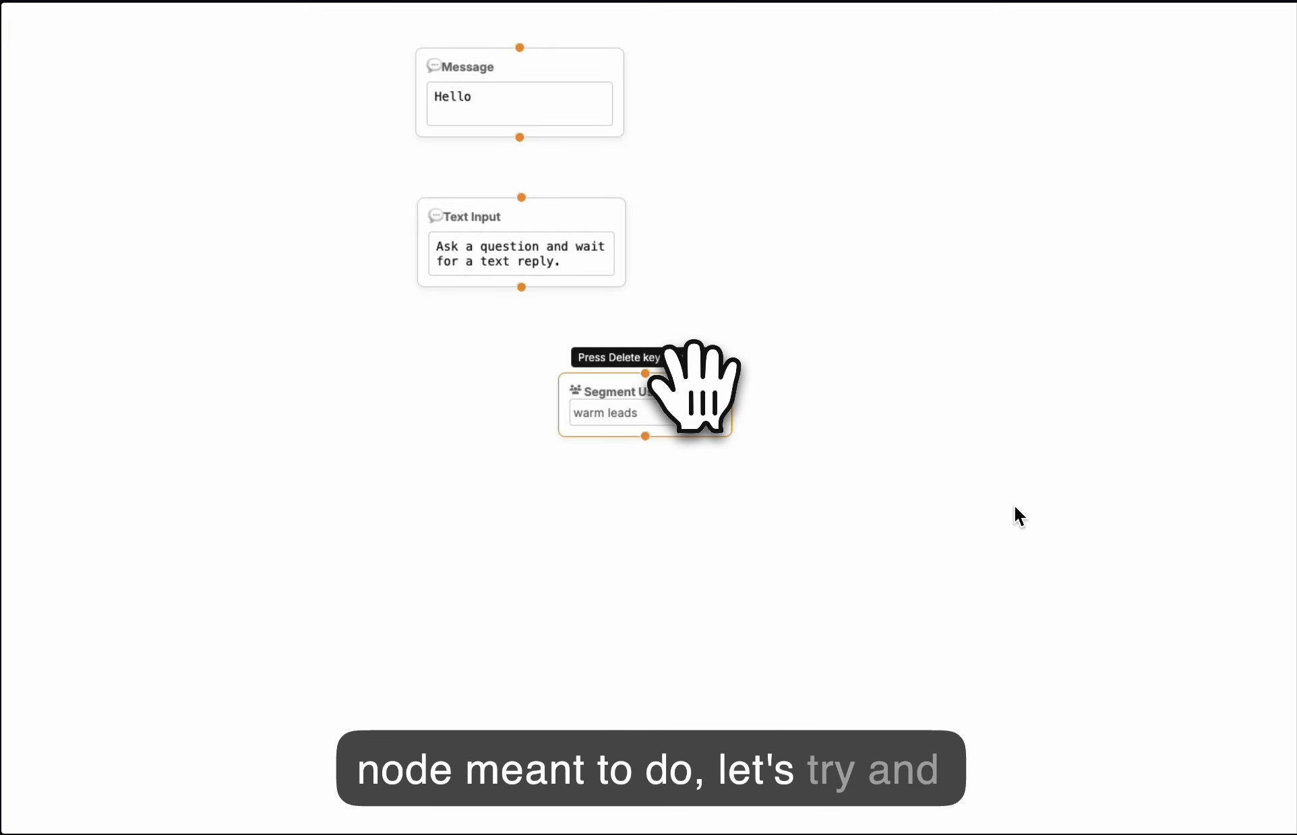
pyautogui.press('Delete')
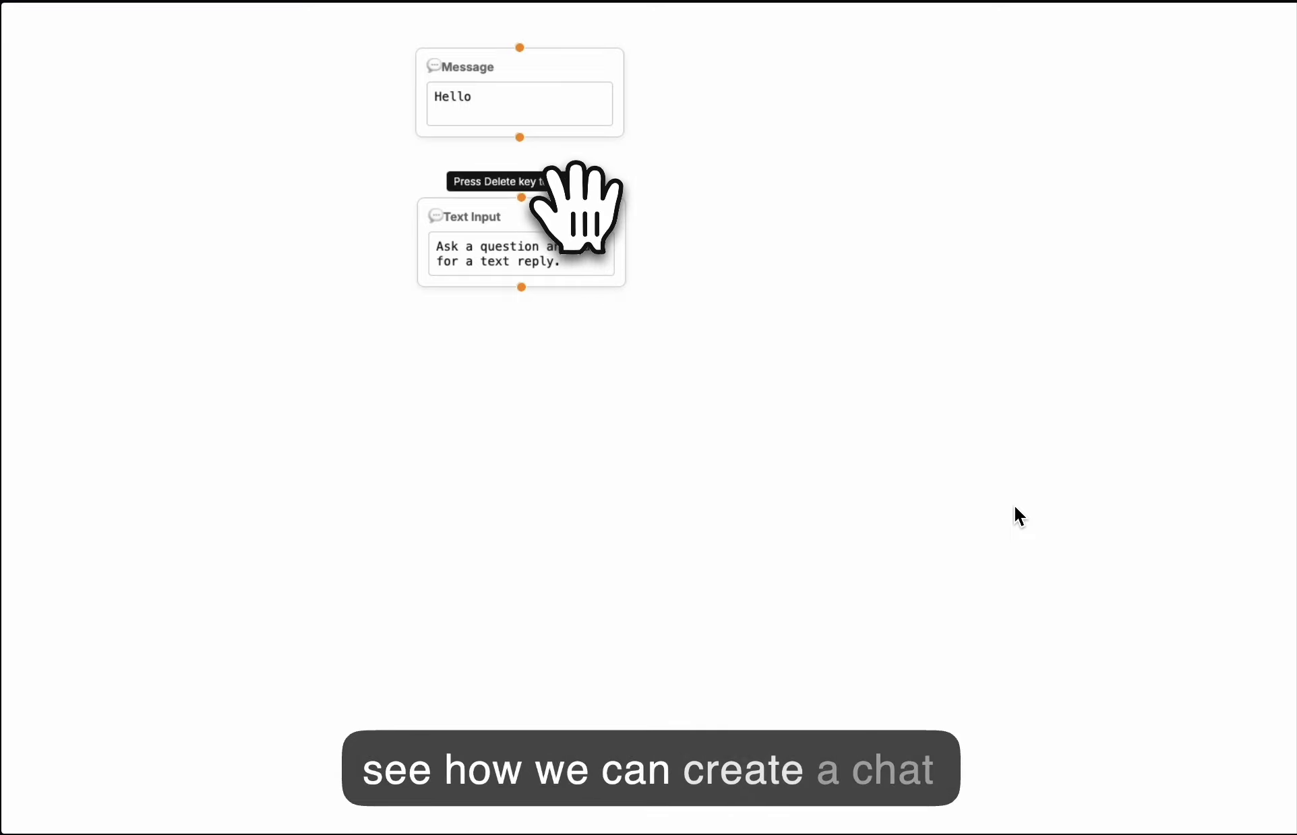
pyautogui.press('Delete')
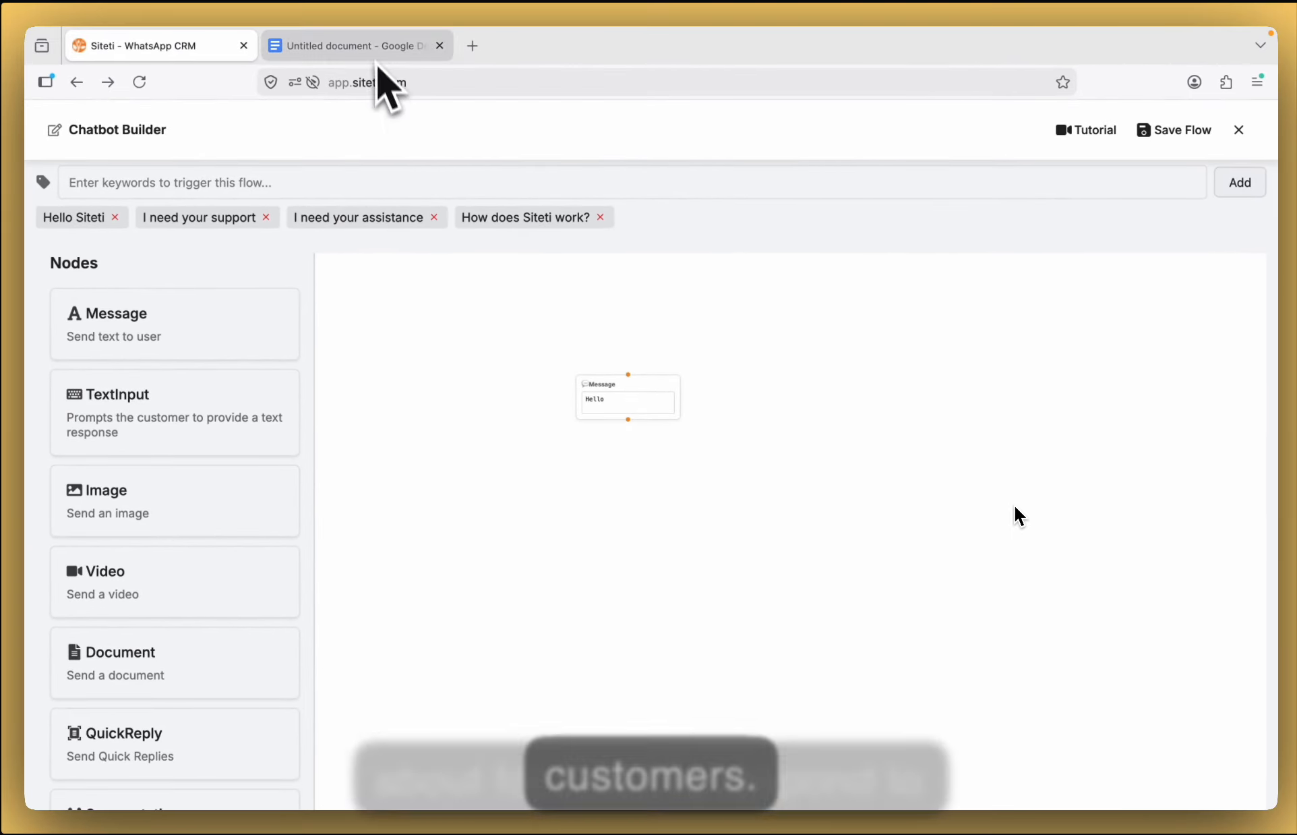
# Copy the Phase 1 chatbot greeting, both paragraphs, from the Google Docs script and replace the Hello text in the Message node with it.
pyautogui.moveTo(379, 52)
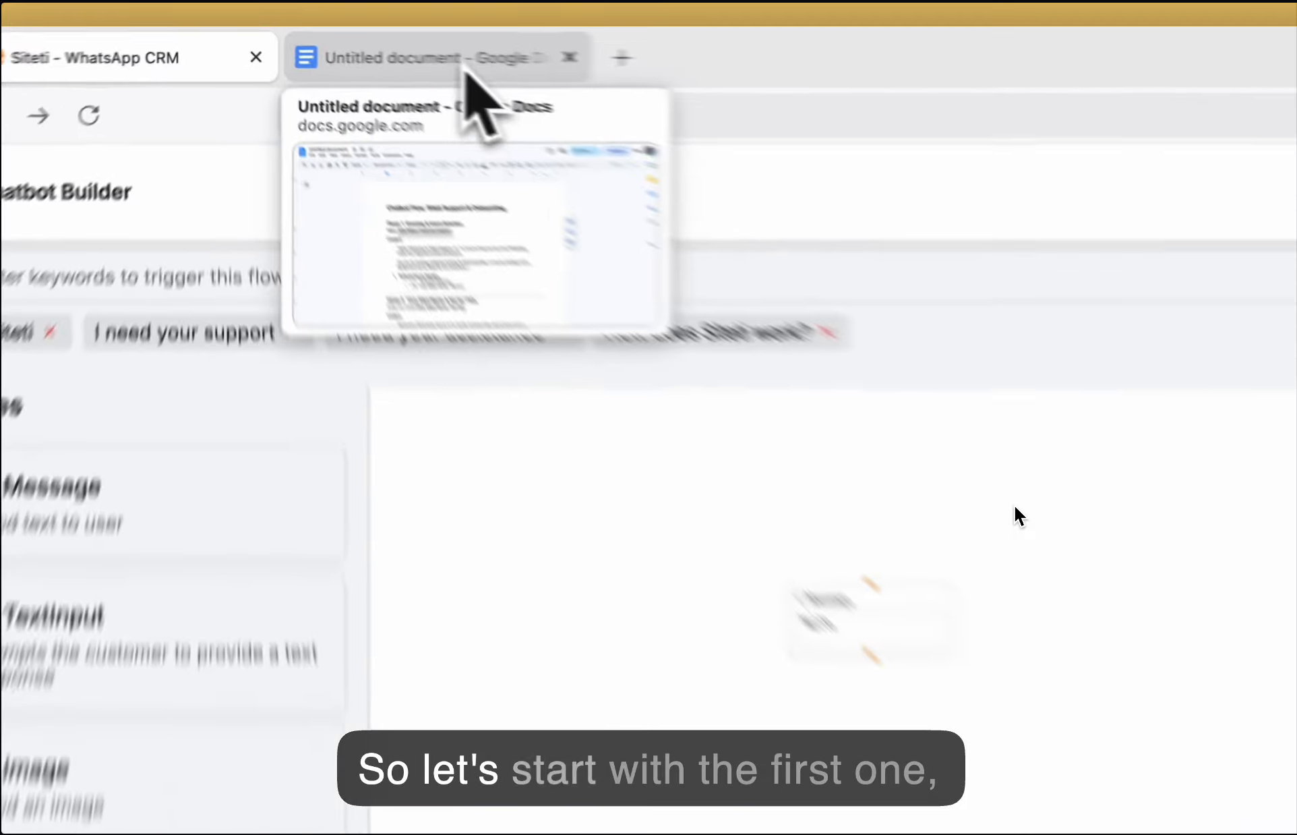
pyautogui.click(375, 53)
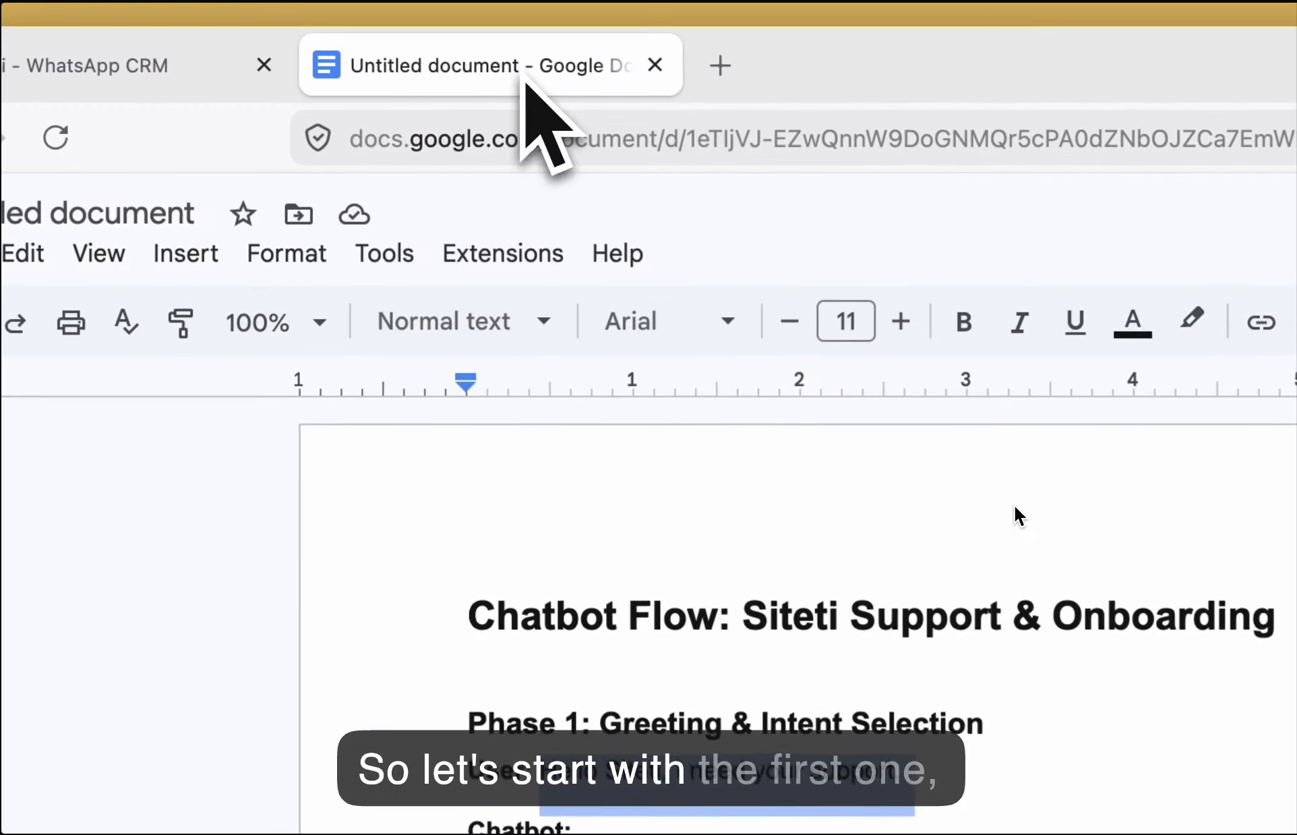
pyautogui.scroll(-4, 661, 516)
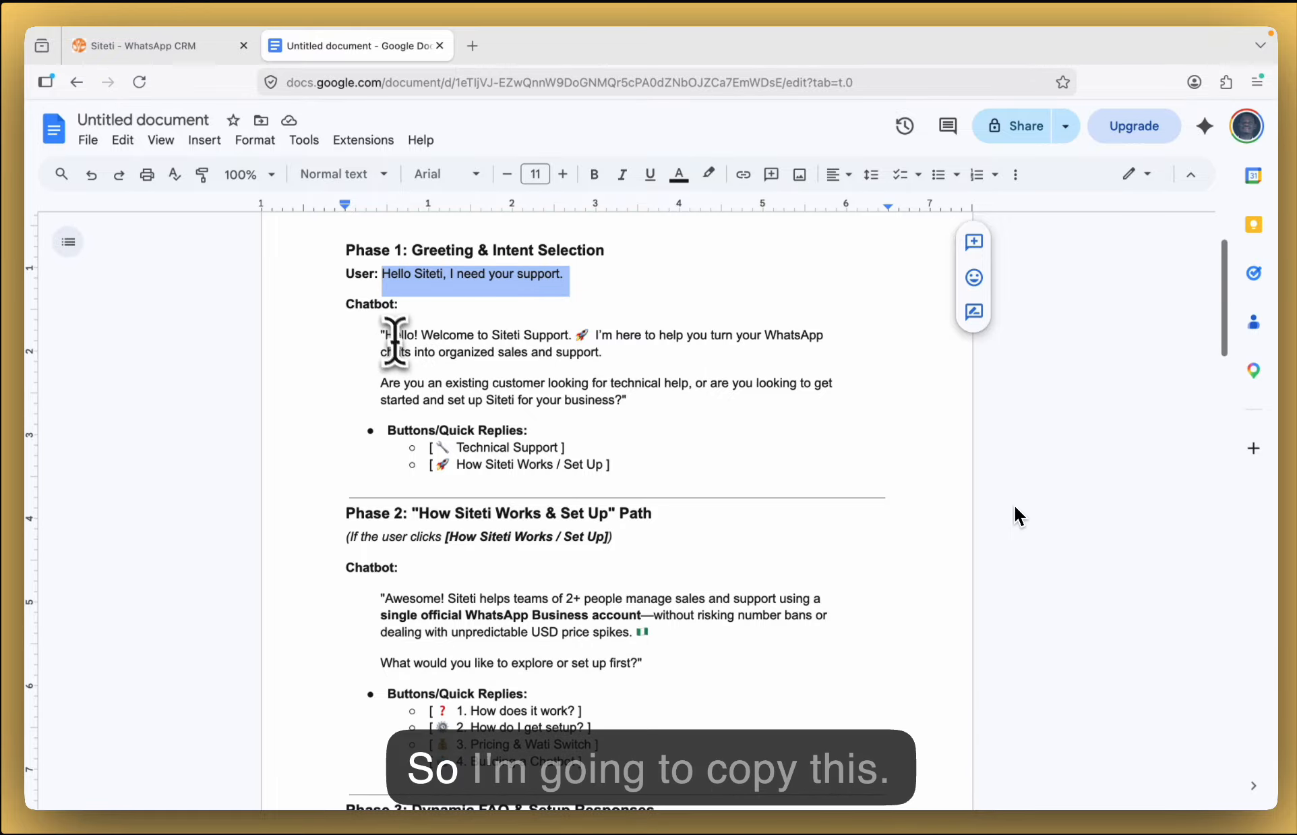
pyautogui.moveTo(379, 336); pyautogui.dragTo(605, 411)
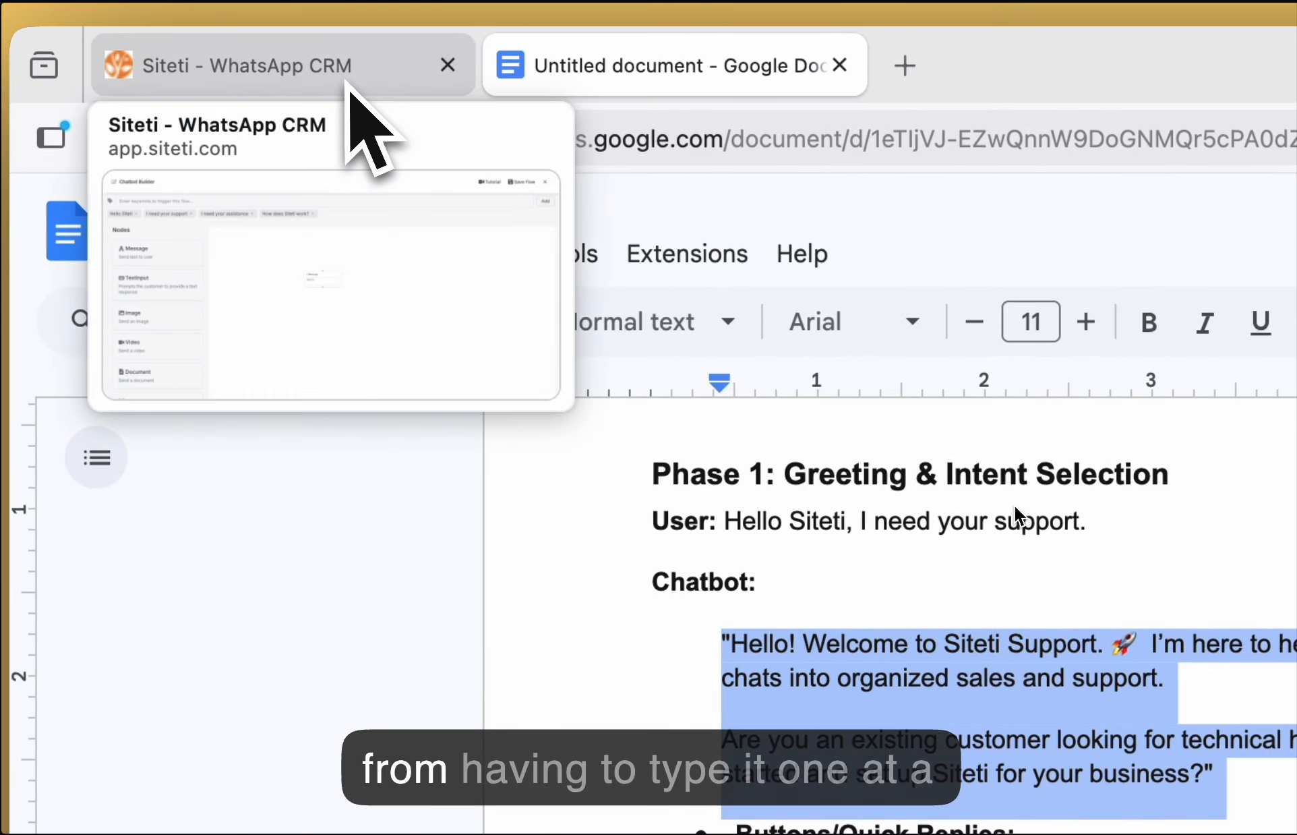
pyautogui.click(106, 2)
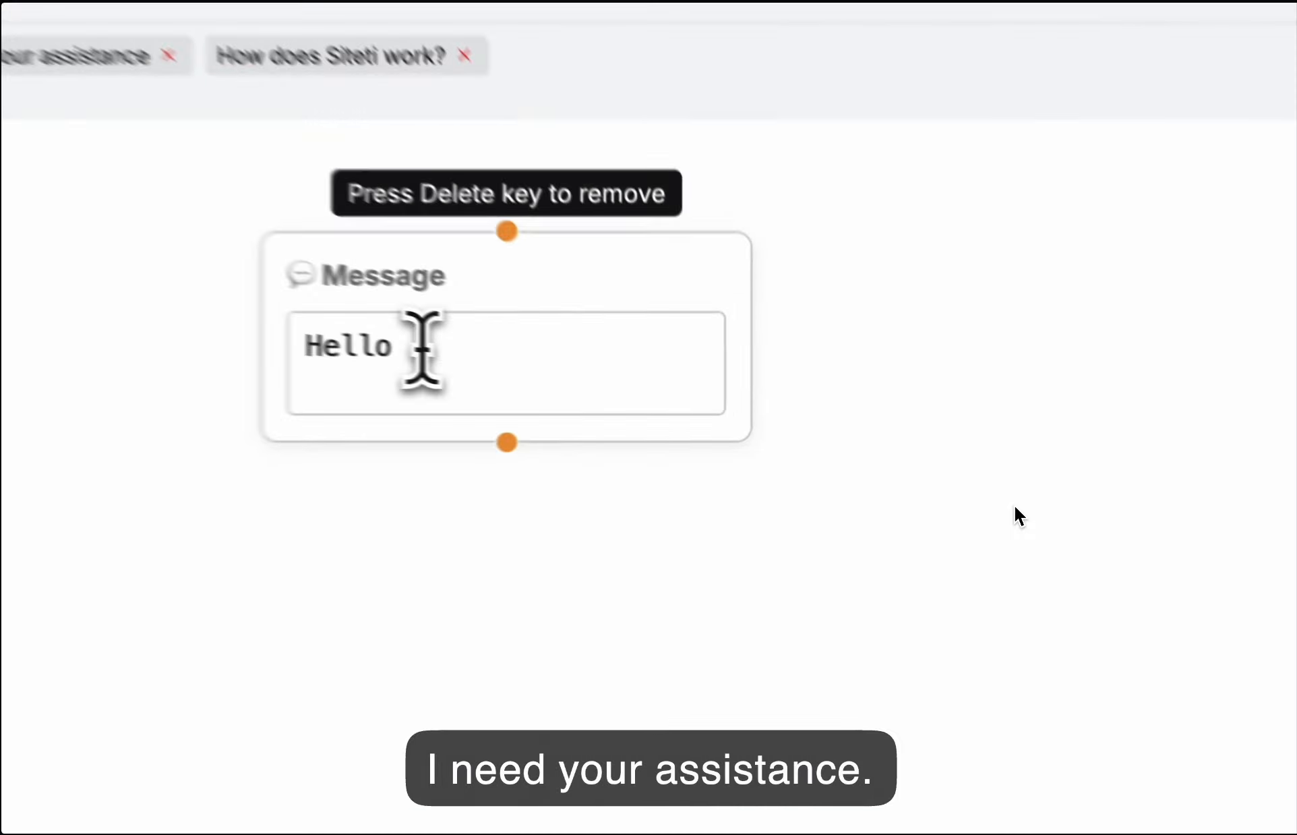
pyautogui.doubleClick(577, 382)
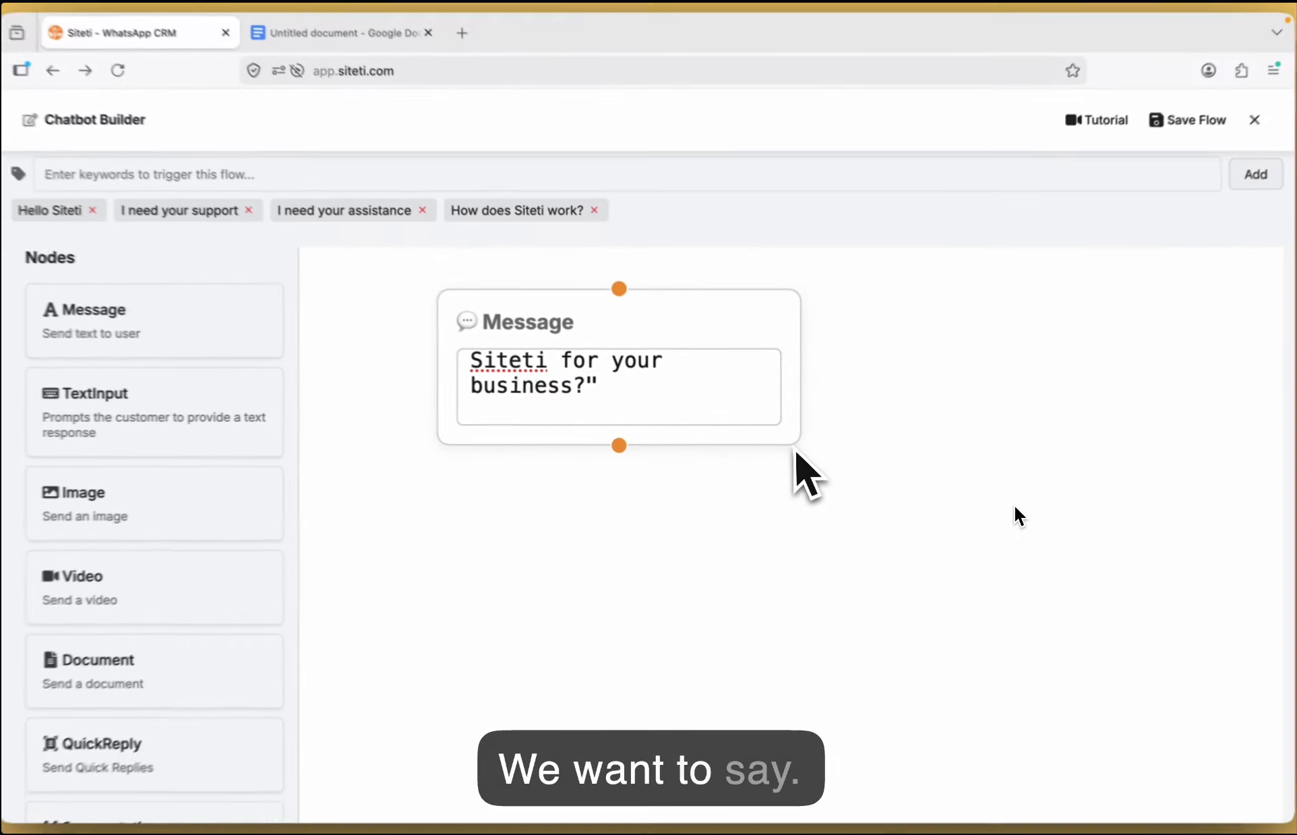
# Remove the opening quotation mark before "Hello! Welcome to Siteti Support." in the Message node.
pyautogui.scroll(1, 733, 411)
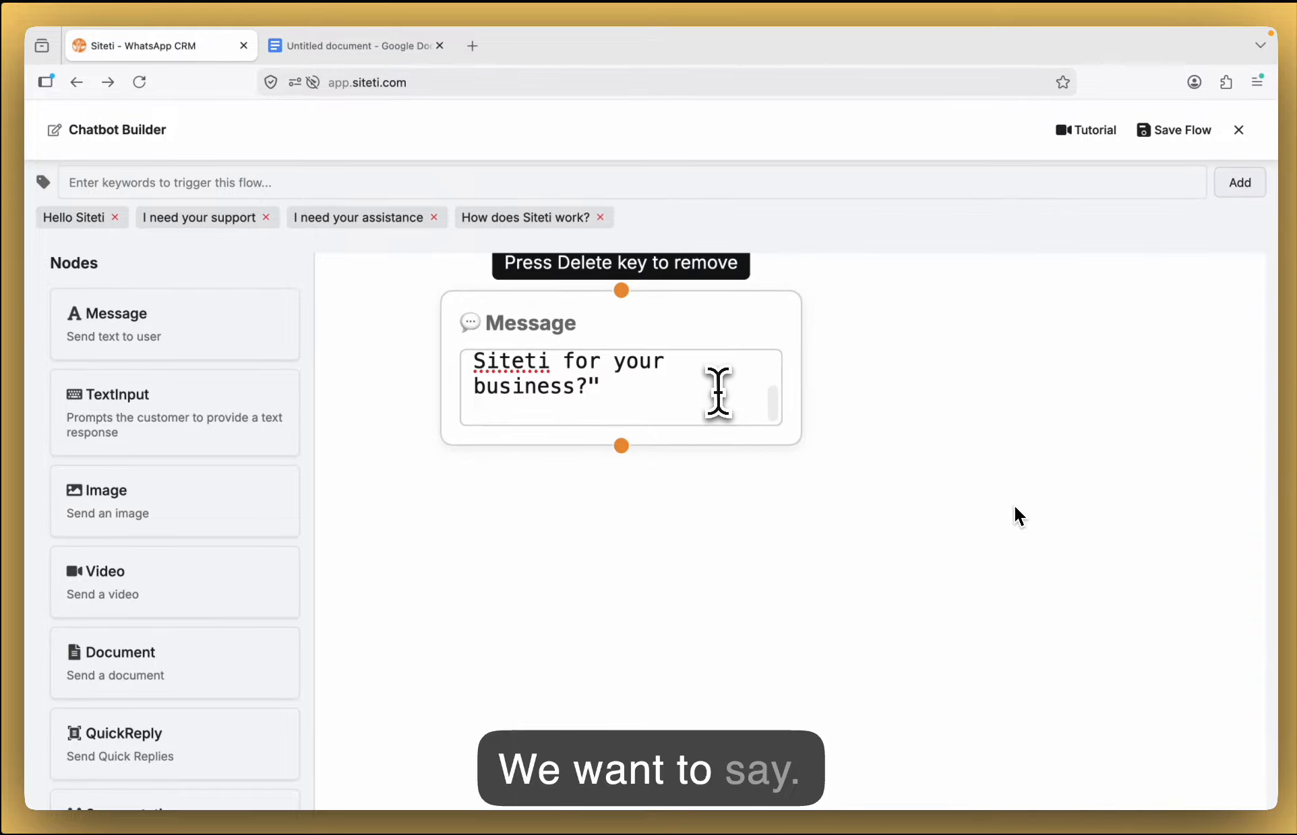
pyautogui.scroll(-1, 718, 391)
pyautogui.press('Up')
pyautogui.press('Up')
pyautogui.press('Up')
pyautogui.press('Up')
pyautogui.press('Up')
pyautogui.press('Up')
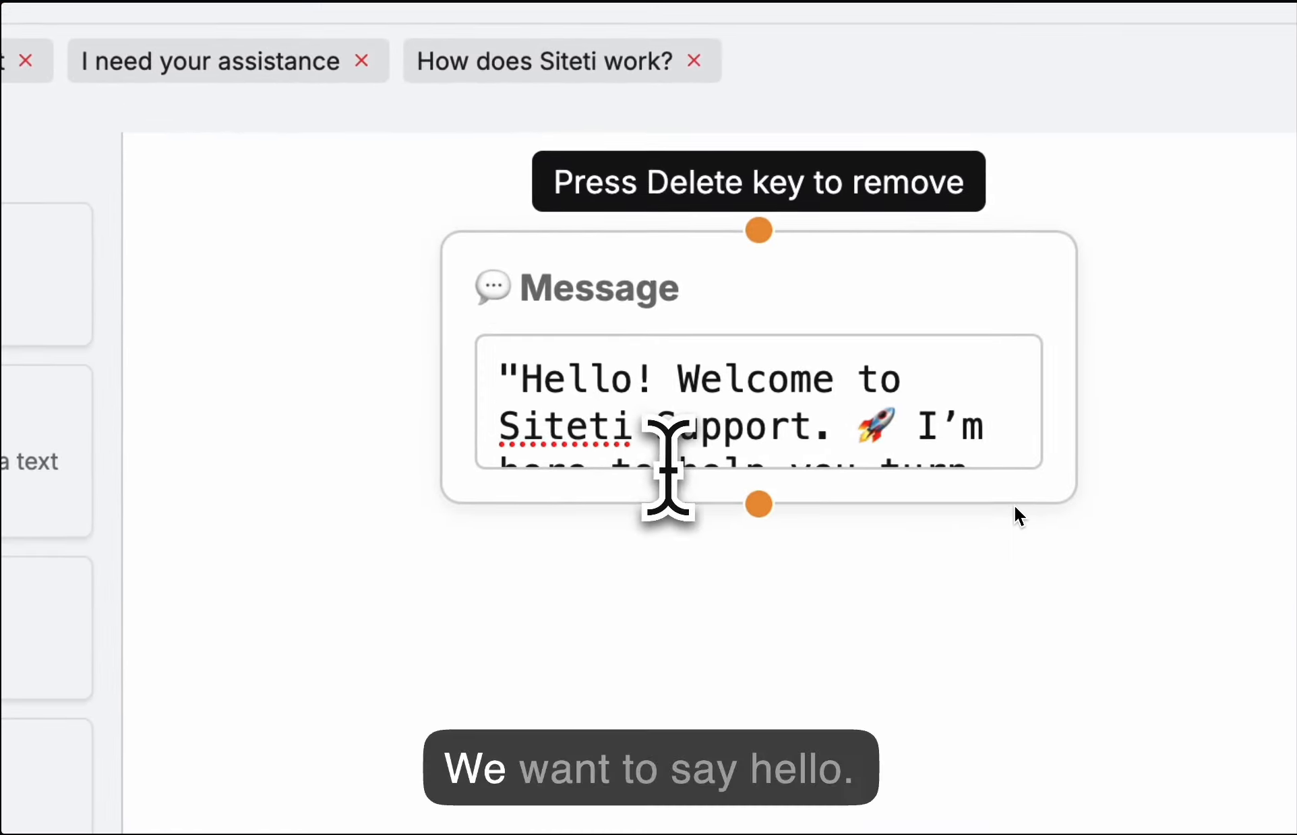
pyautogui.press('BackSpace')
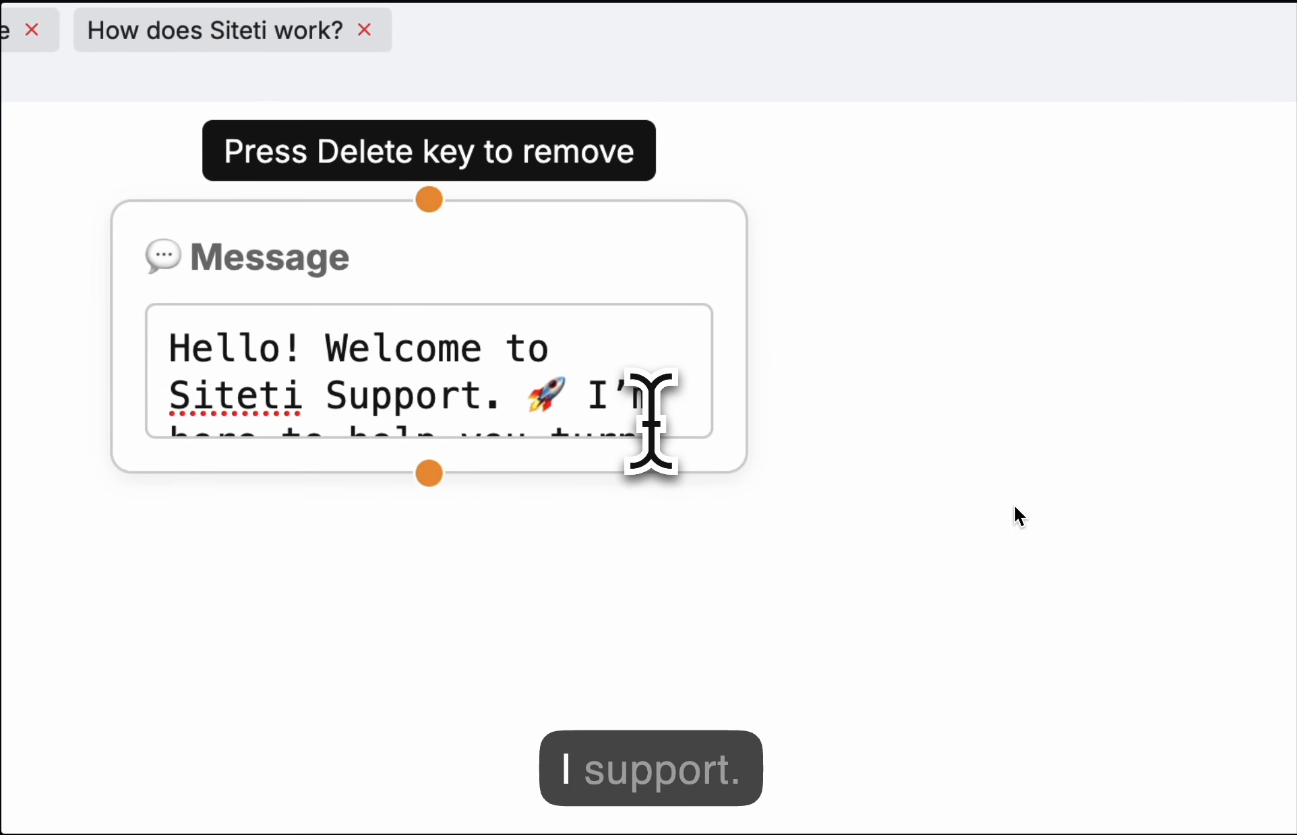
# Add a second Message node to the canvas below the greeting message.
pyautogui.press('Down')
pyautogui.press('Down')
pyautogui.press('Down')
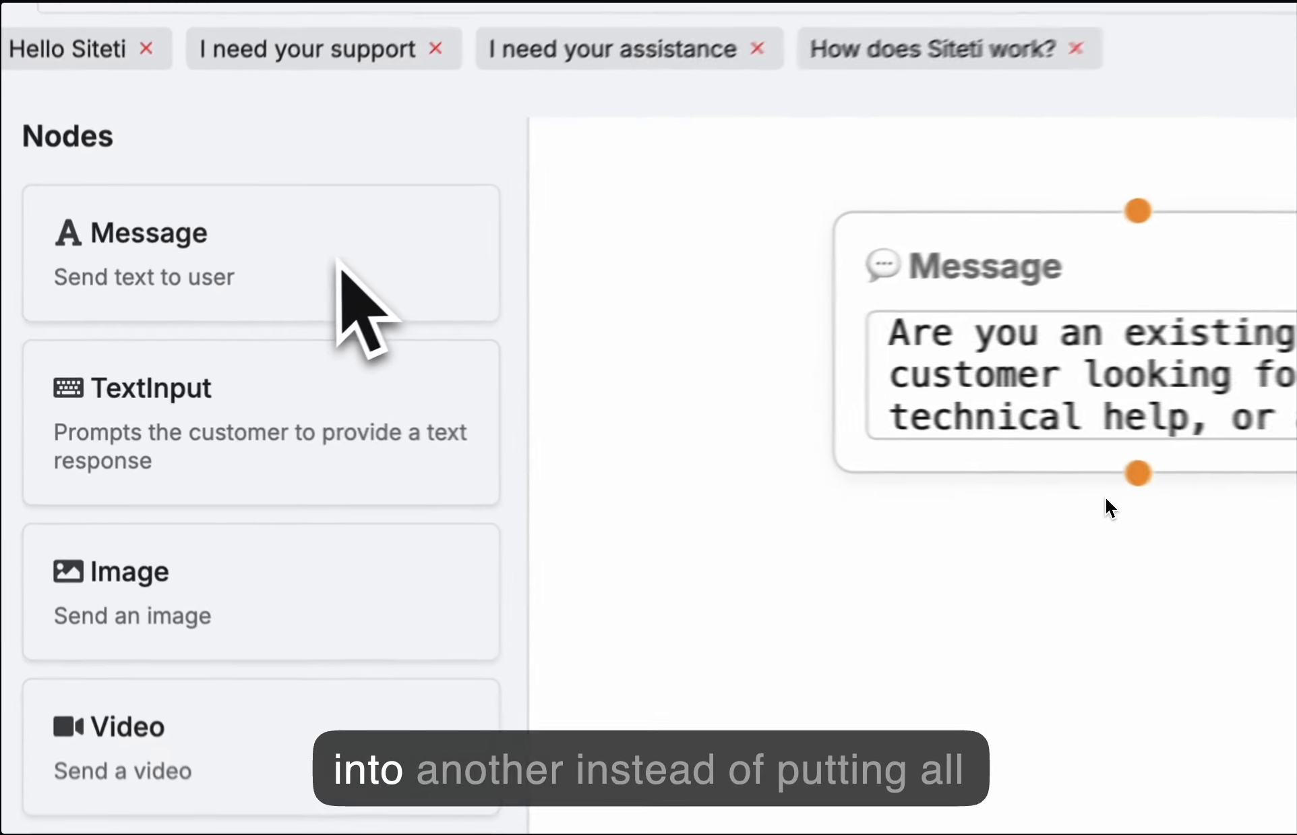
pyautogui.moveTo(219, 334); pyautogui.dragTo(341, 437)
pyautogui.moveTo(600, 472); pyautogui.dragTo(1266, 760)
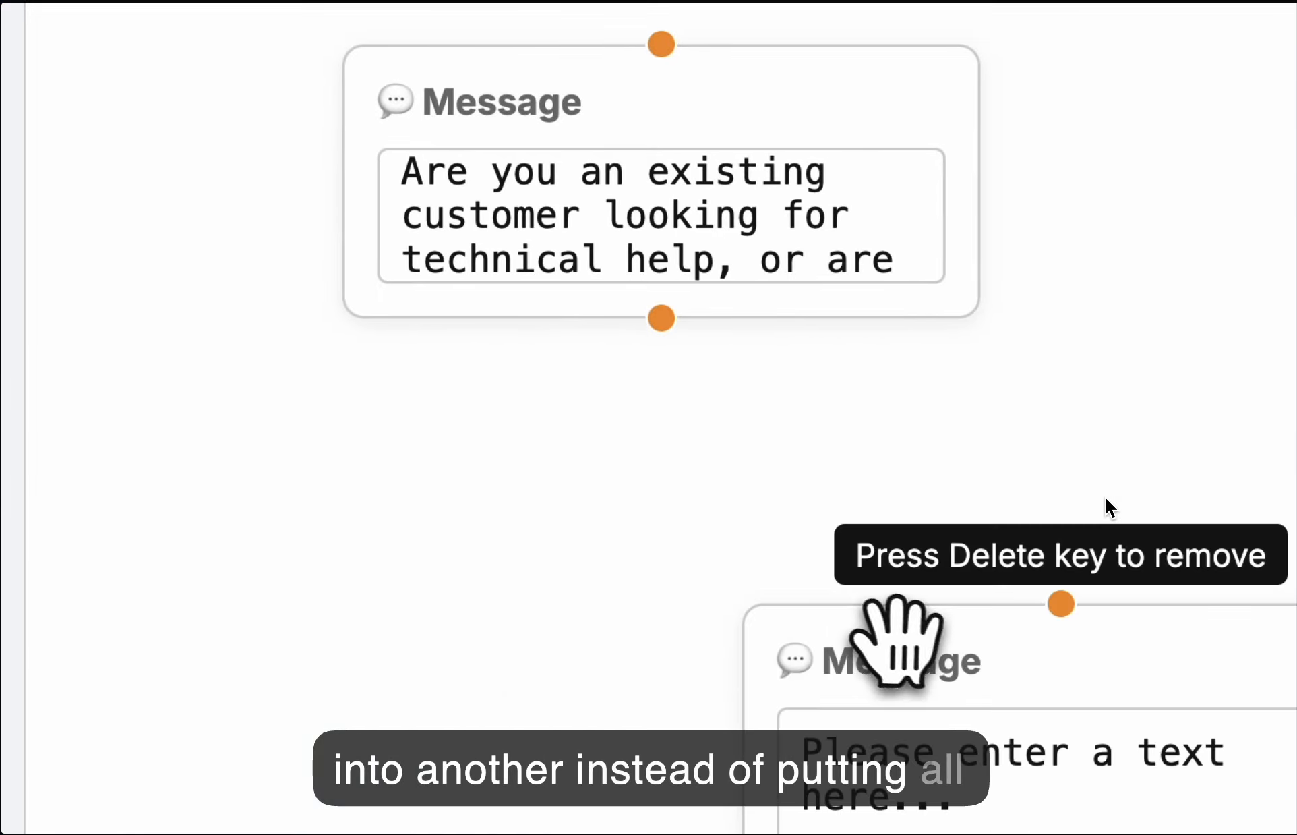
pyautogui.moveTo(767, 643); pyautogui.dragTo(570, 546)
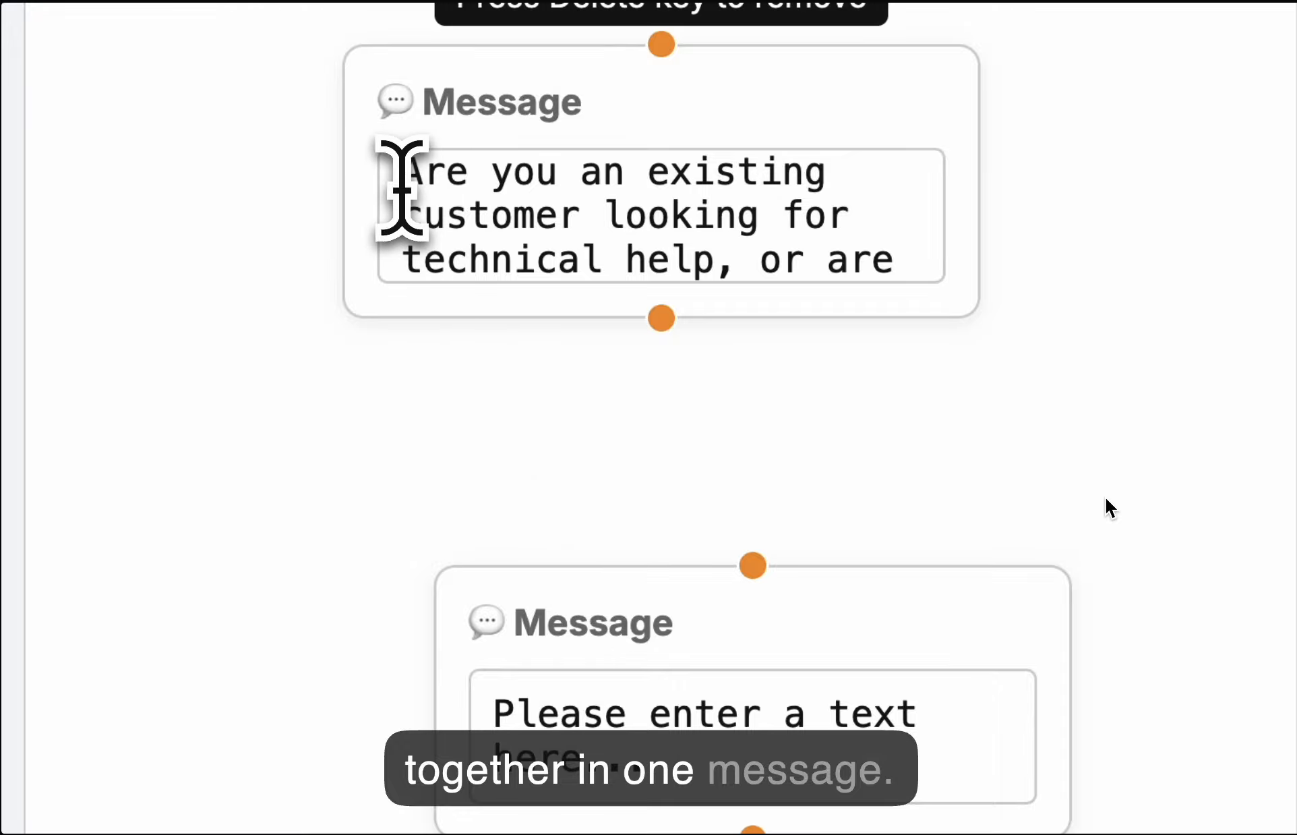
# Remove the "Are you an existing customer..." paragraph from the first Message node, leaving only the welcome text.
pyautogui.moveTo(402, 189); pyautogui.dragTo(593, 252)
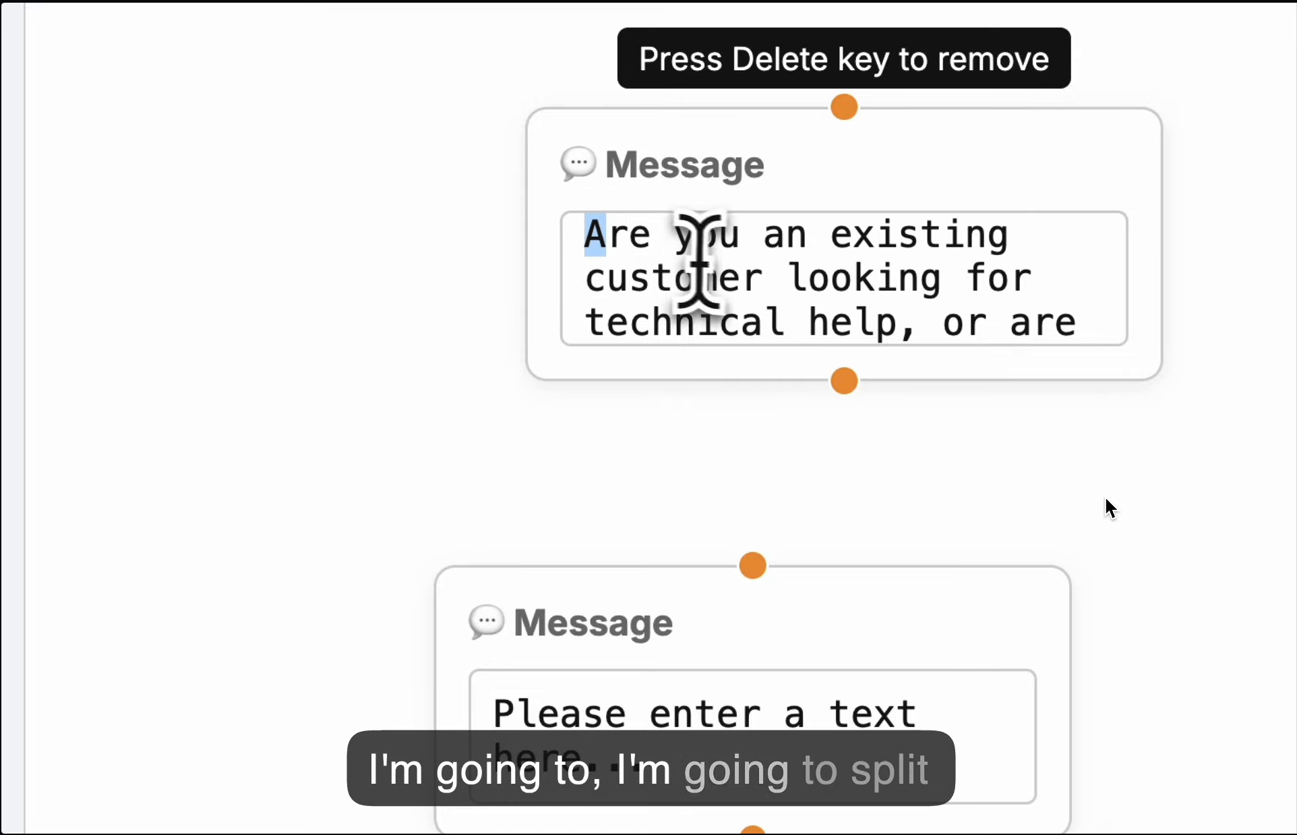
pyautogui.tripleClick(712, 265)
pyautogui.press('super+v')
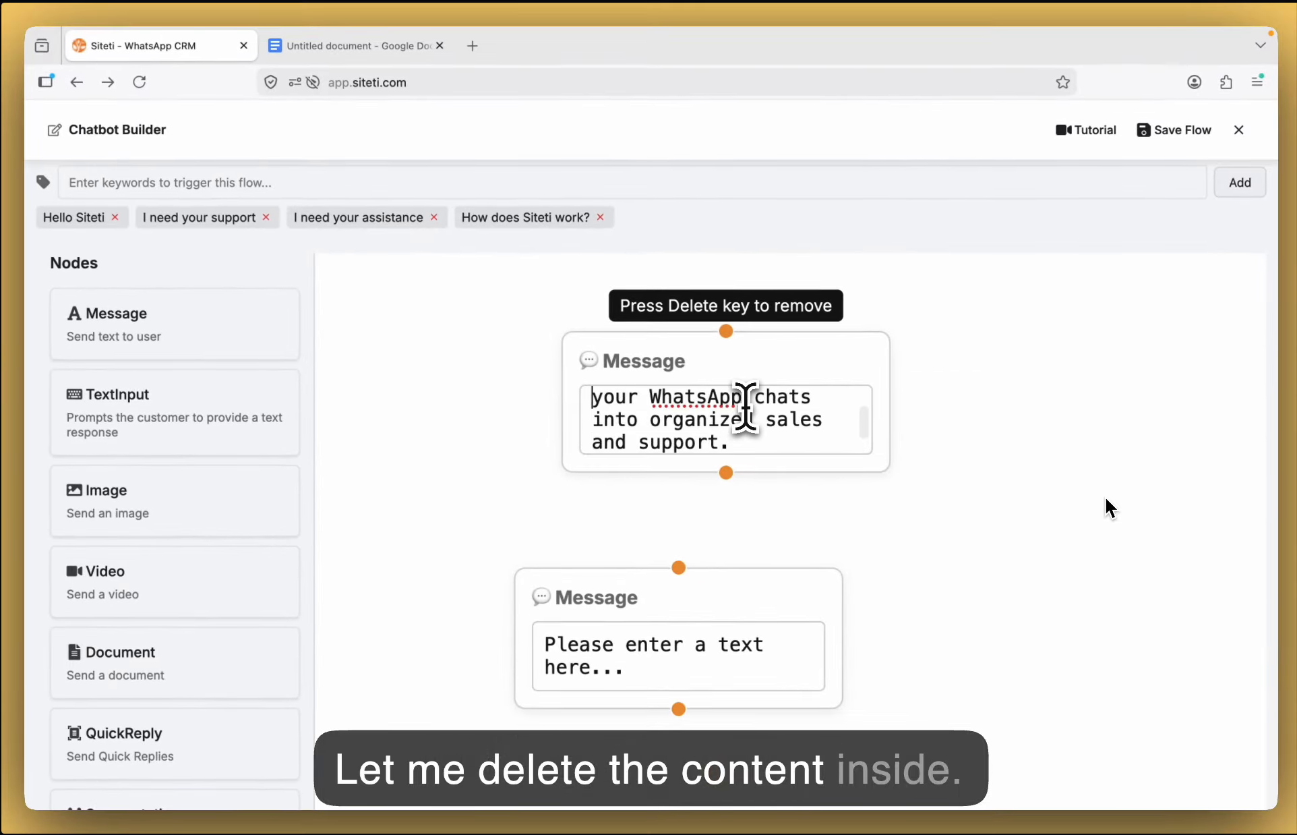
pyautogui.scroll(3, 745, 408)
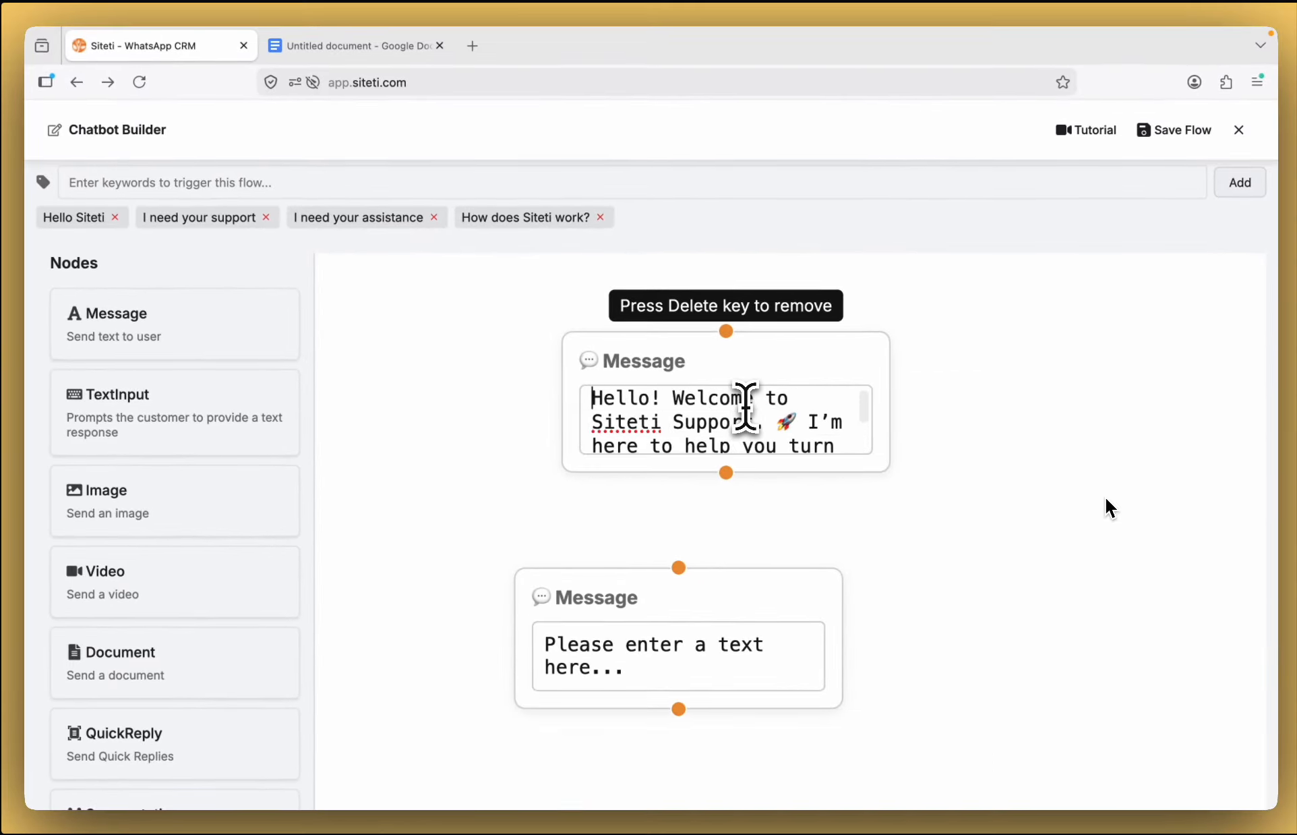
pyautogui.scroll(-3, 745, 408)
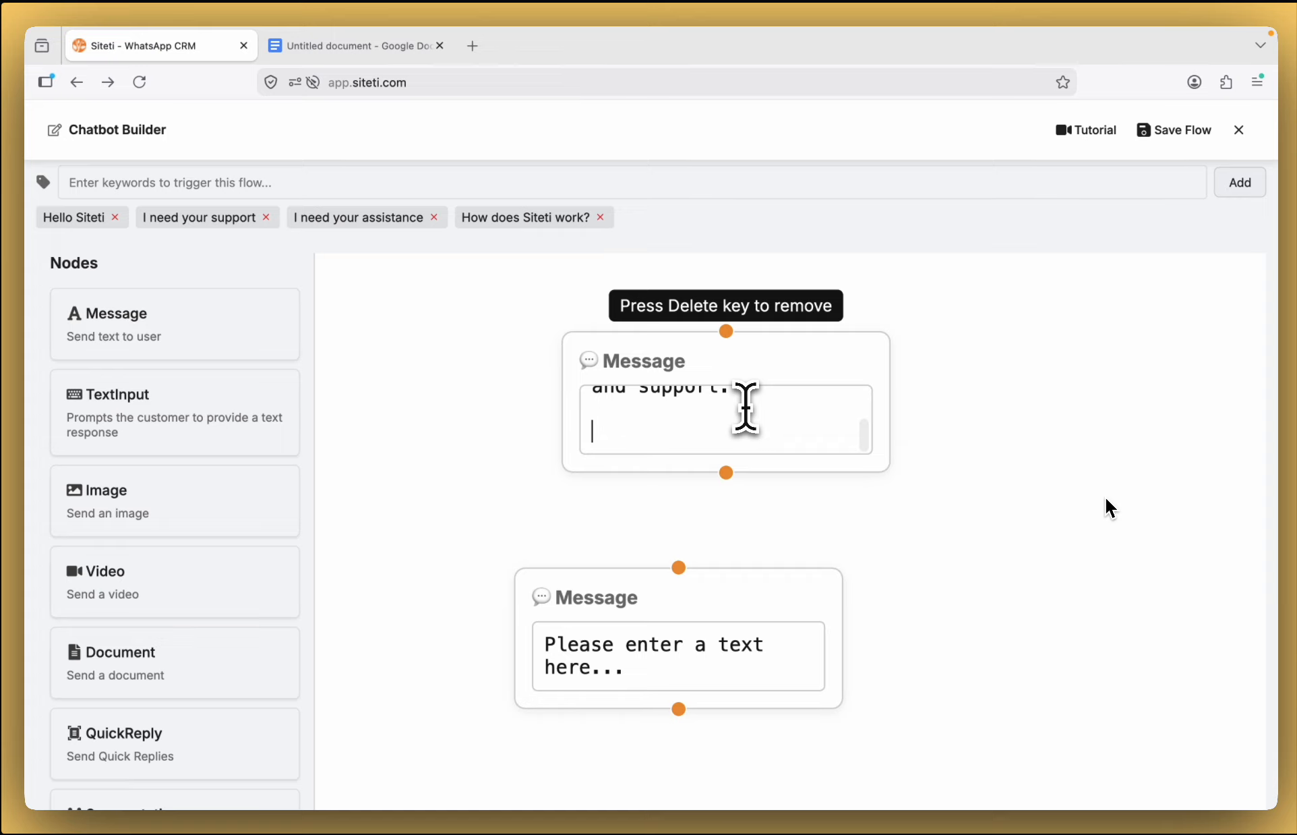
# Copy the "Are you an existing customer..." paragraph from the Google Docs script and replace the second Message node's placeholder text with it.
pyautogui.click(398, 47)
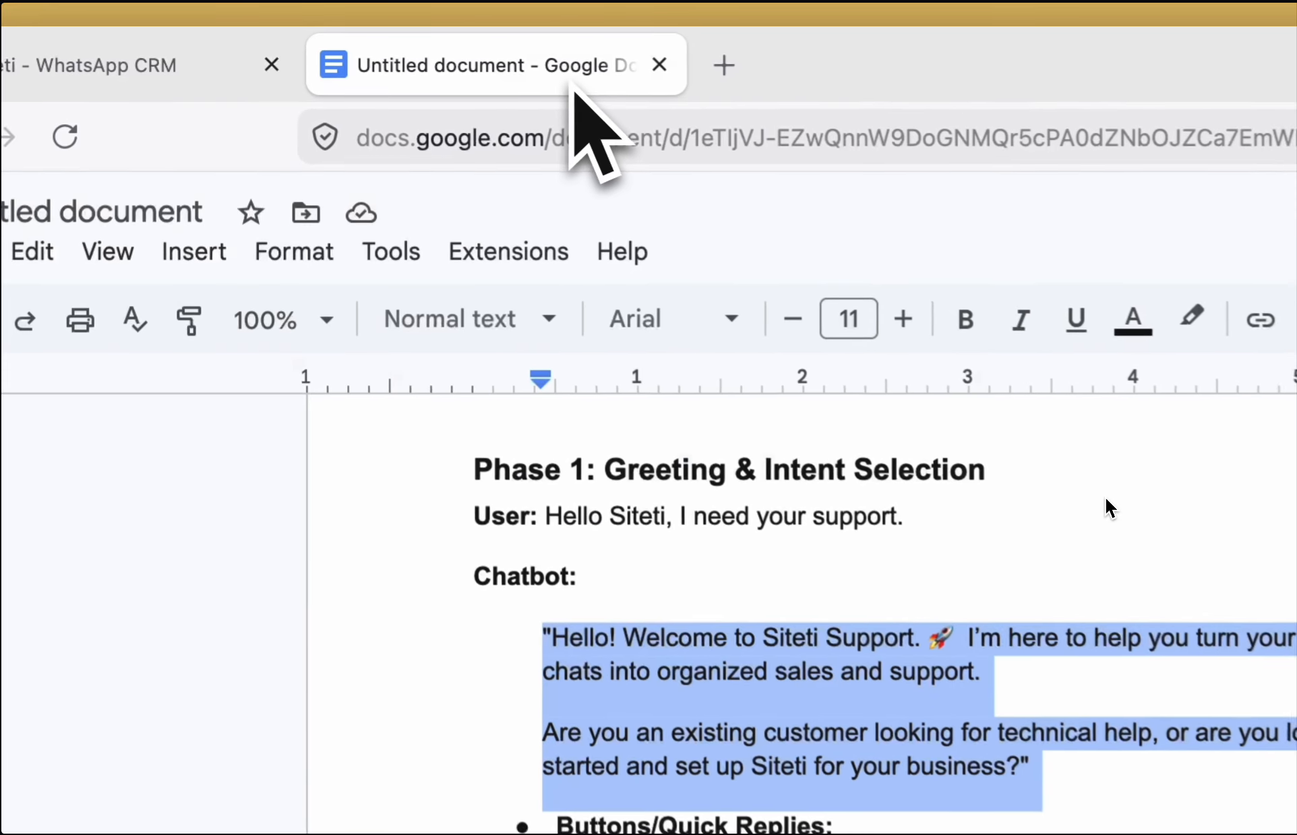
pyautogui.click(728, 649)
pyautogui.moveTo(408, 621); pyautogui.dragTo(939, 664)
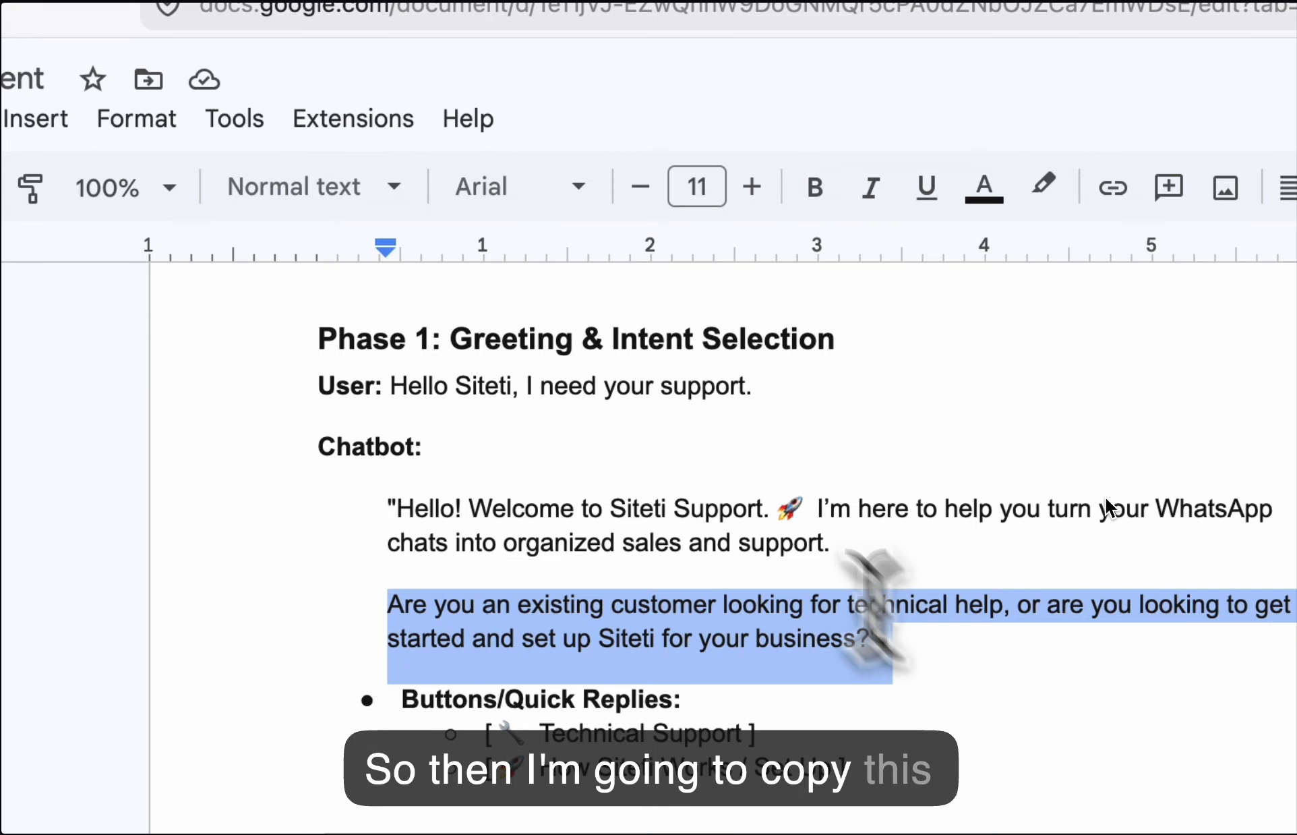
pyautogui.hotkey('ctrl', 'c')
pyautogui.click(256, 85)
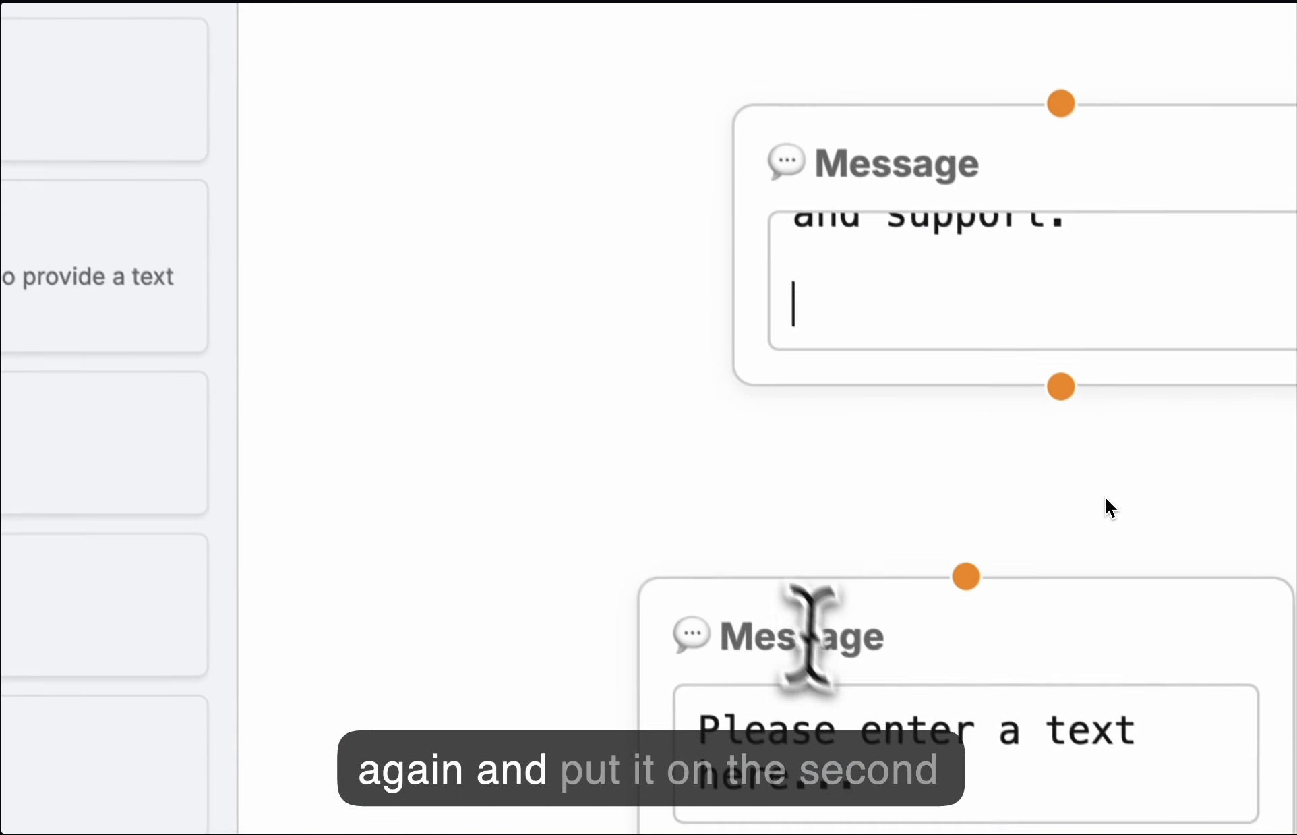
pyautogui.tripleClick(783, 664)
pyautogui.hotkey('ctrl', 'v')
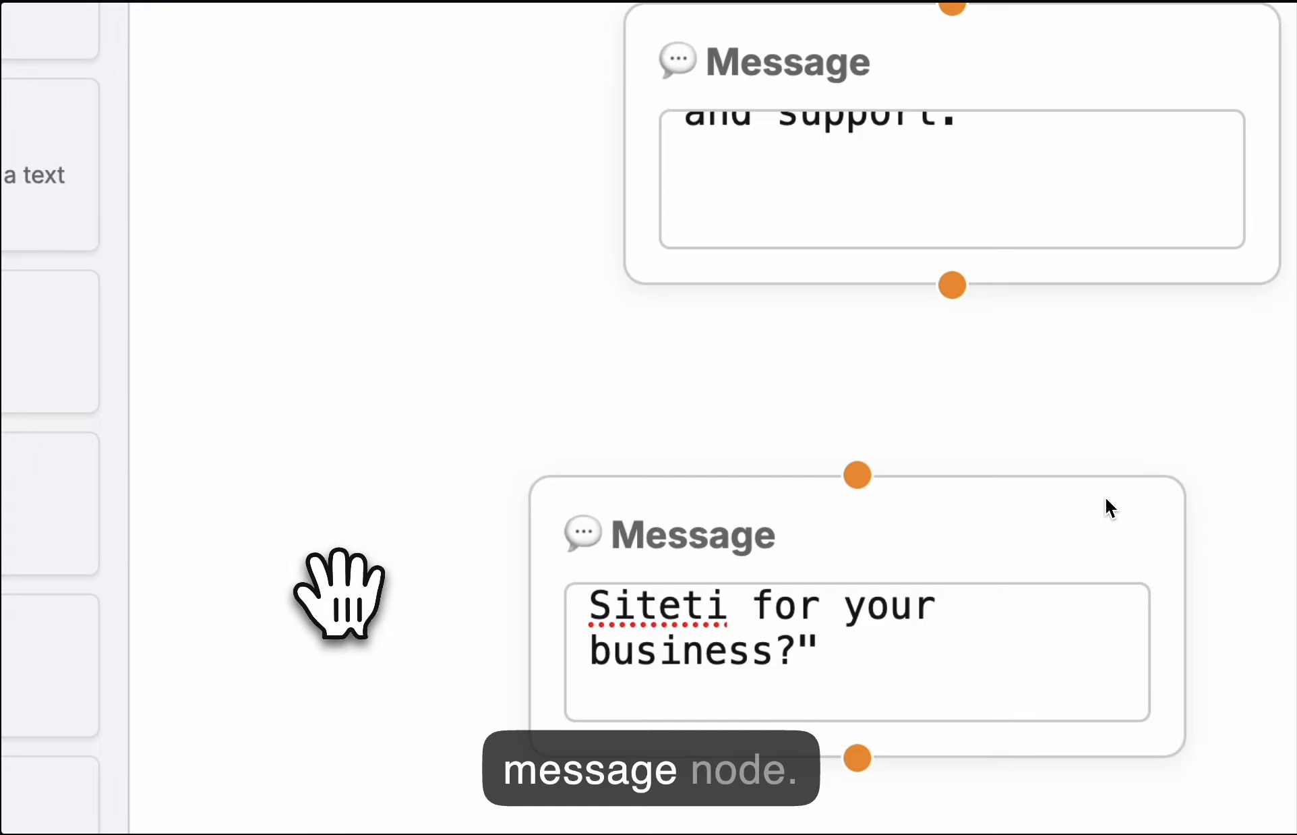
# Go back to the beginning of the welcome text and shift the first Message node slightly to the left on the canvas.
pyautogui.click(966, 170)
pyautogui.press('Up')
pyautogui.press('Up')
pyautogui.press('Up')
pyautogui.press('Up')
pyautogui.press('Up')
pyautogui.press('Up')
pyautogui.press('Up')
pyautogui.press('Up')
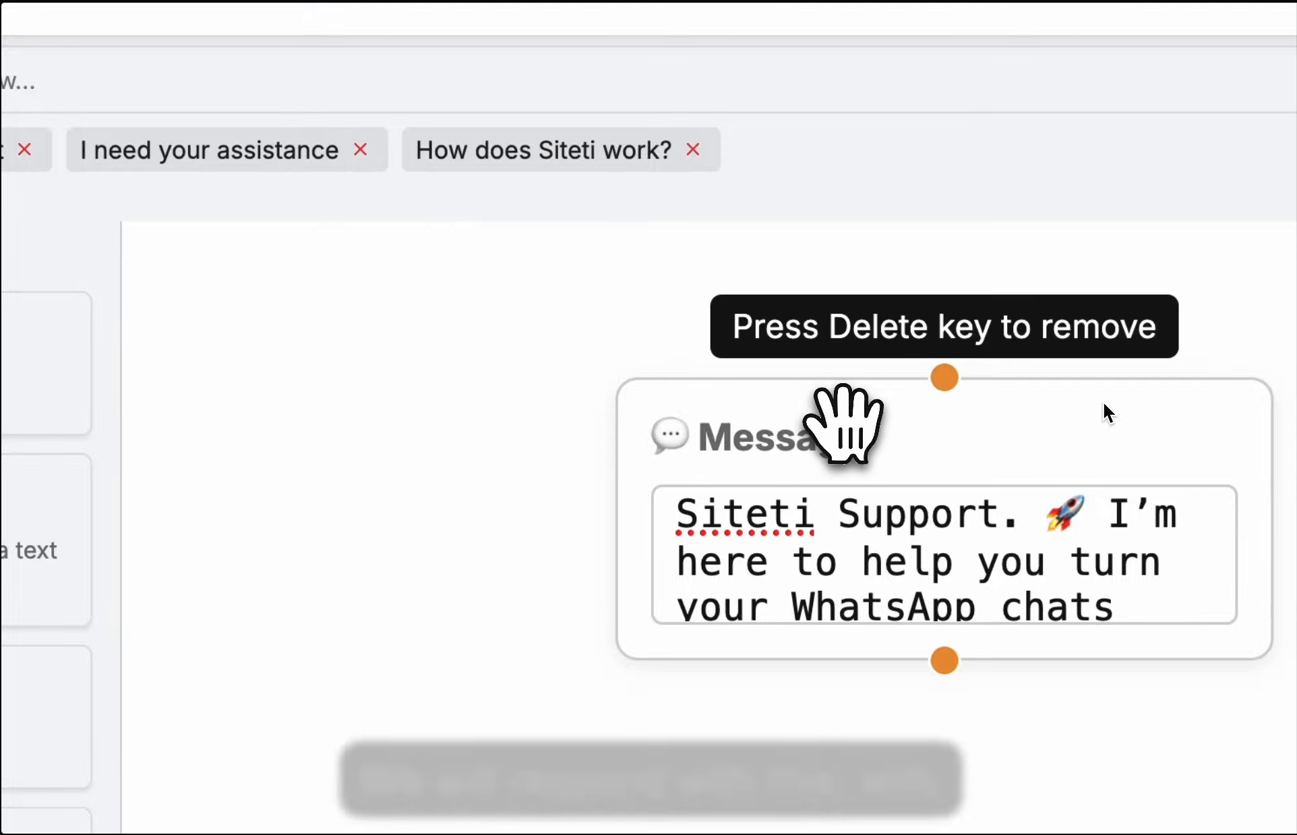
pyautogui.moveTo(843, 422); pyautogui.dragTo(668, 410)
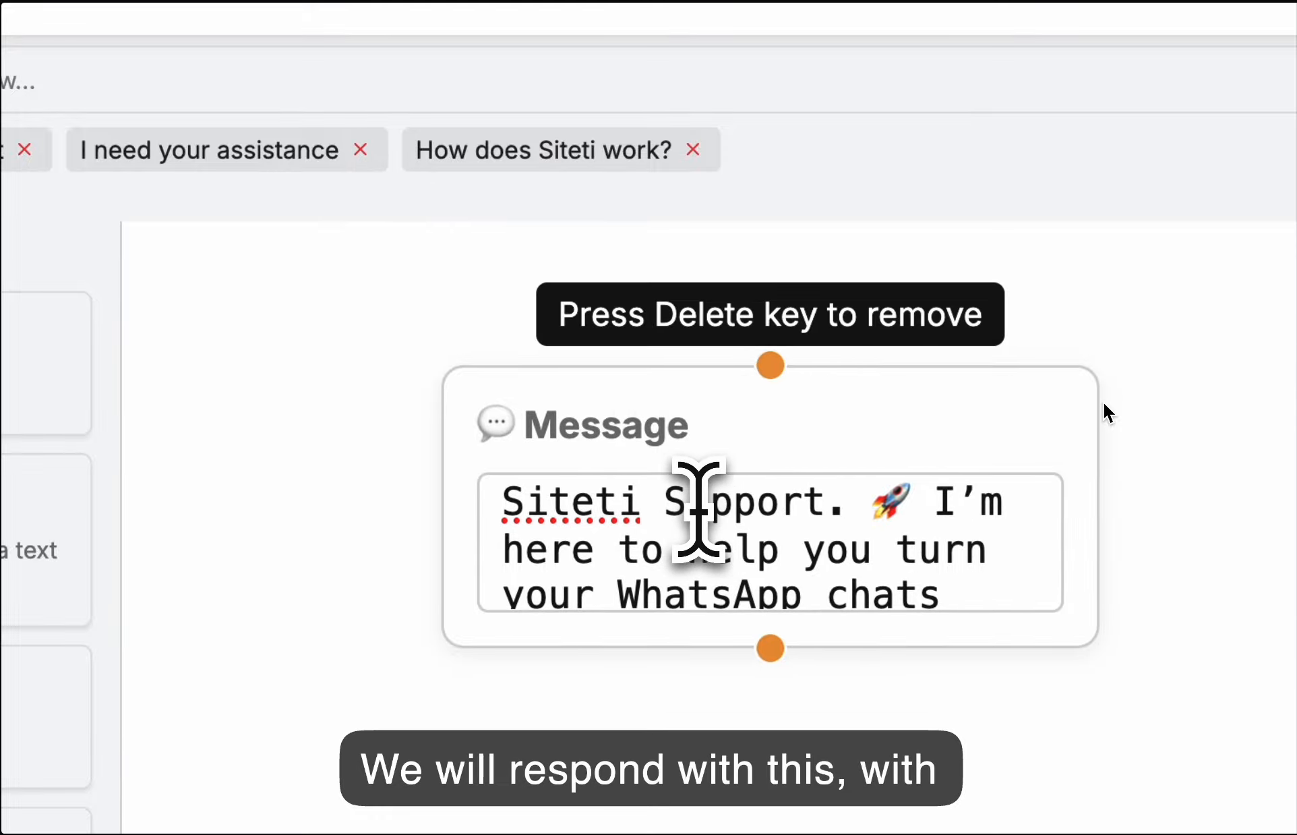
# Read through the second message's question about technical help or setup and align its node directly beneath the welcome message.
pyautogui.scroll(-1, 699, 511)
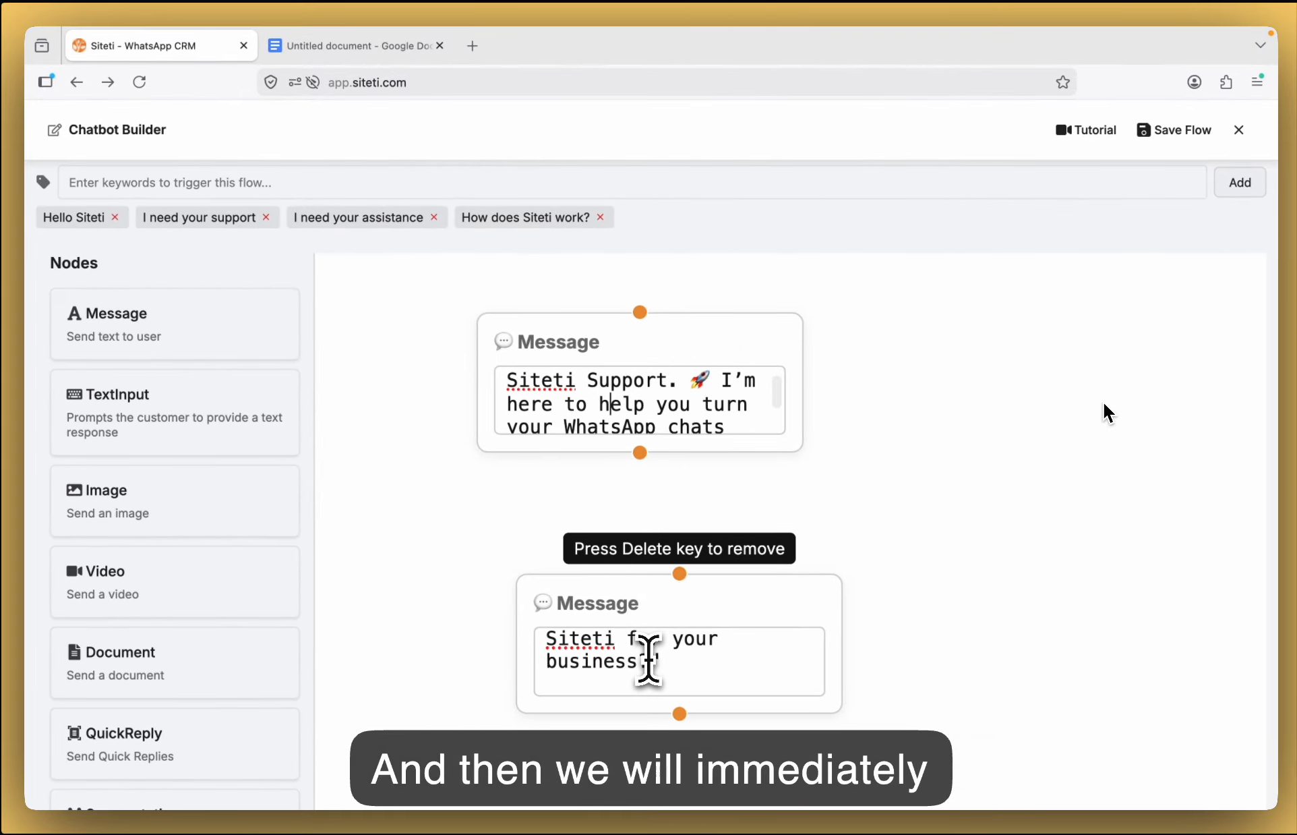
pyautogui.scroll(1, 649, 658)
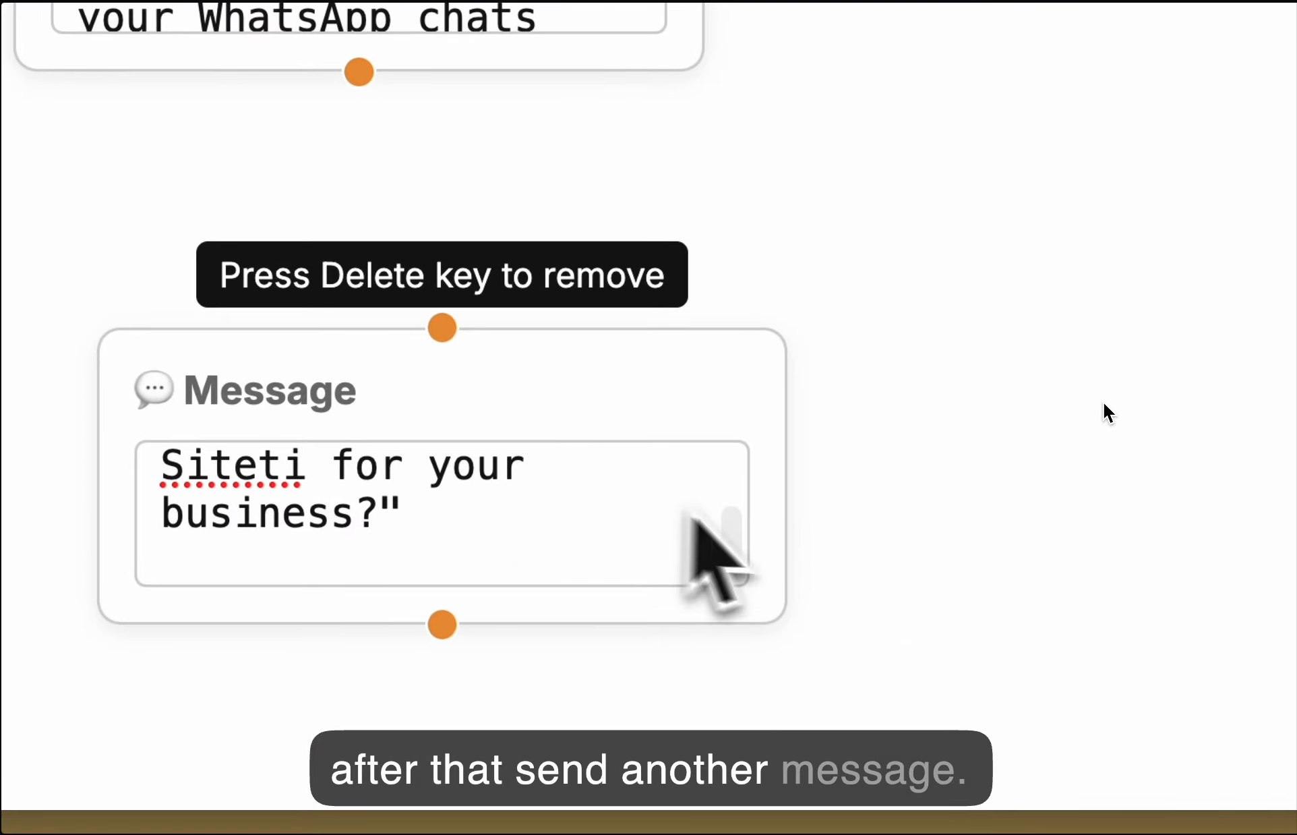
pyautogui.moveTo(736, 497); pyautogui.dragTo(732, 470)
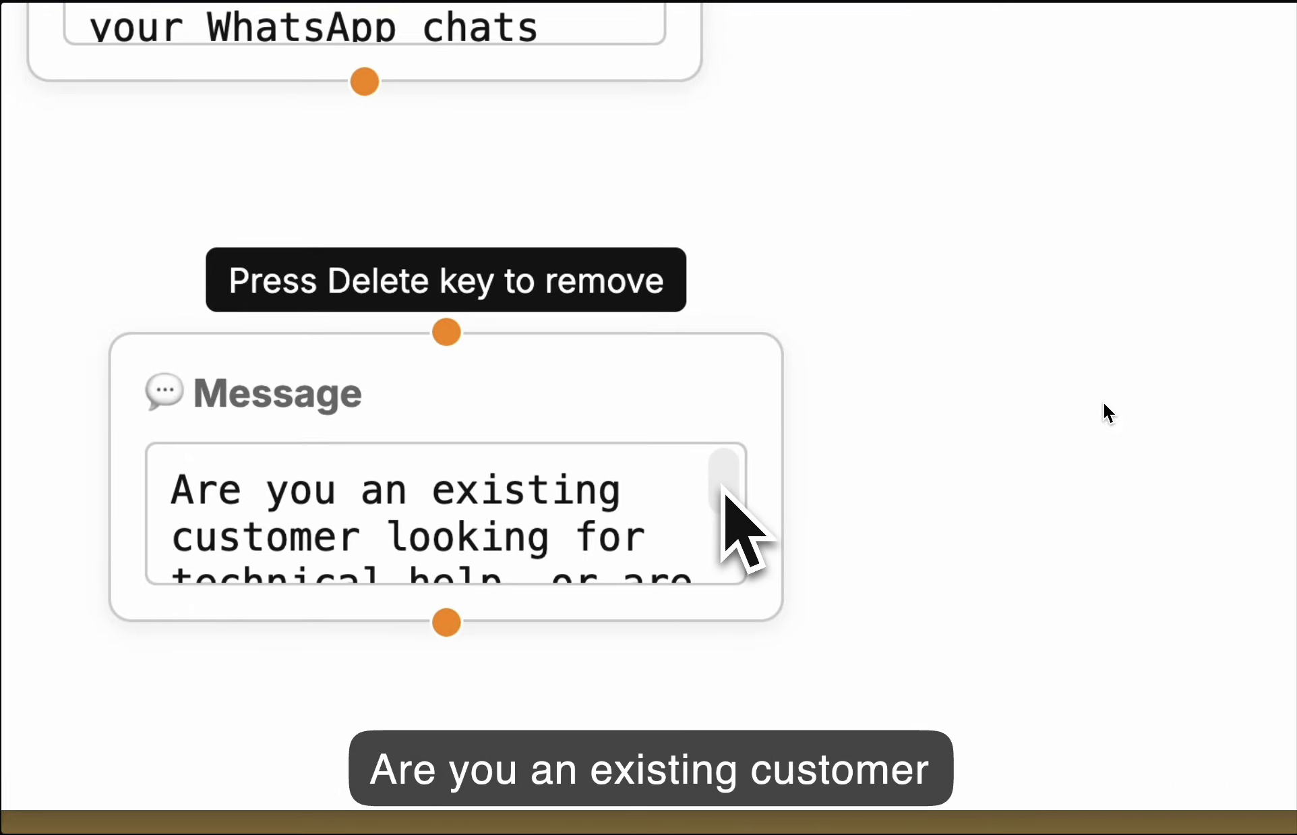
pyautogui.moveTo(721, 488); pyautogui.dragTo(718, 511)
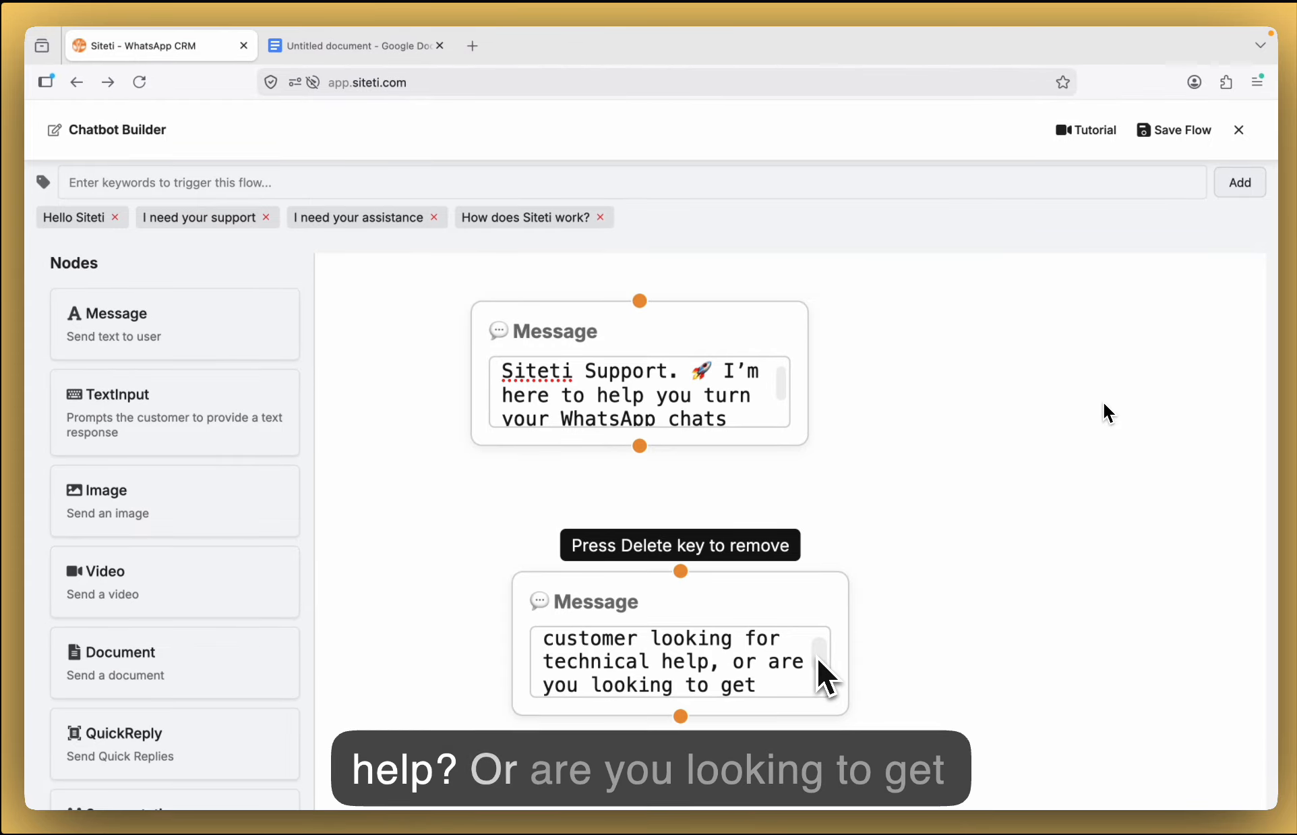
pyautogui.moveTo(818, 662); pyautogui.dragTo(814, 677)
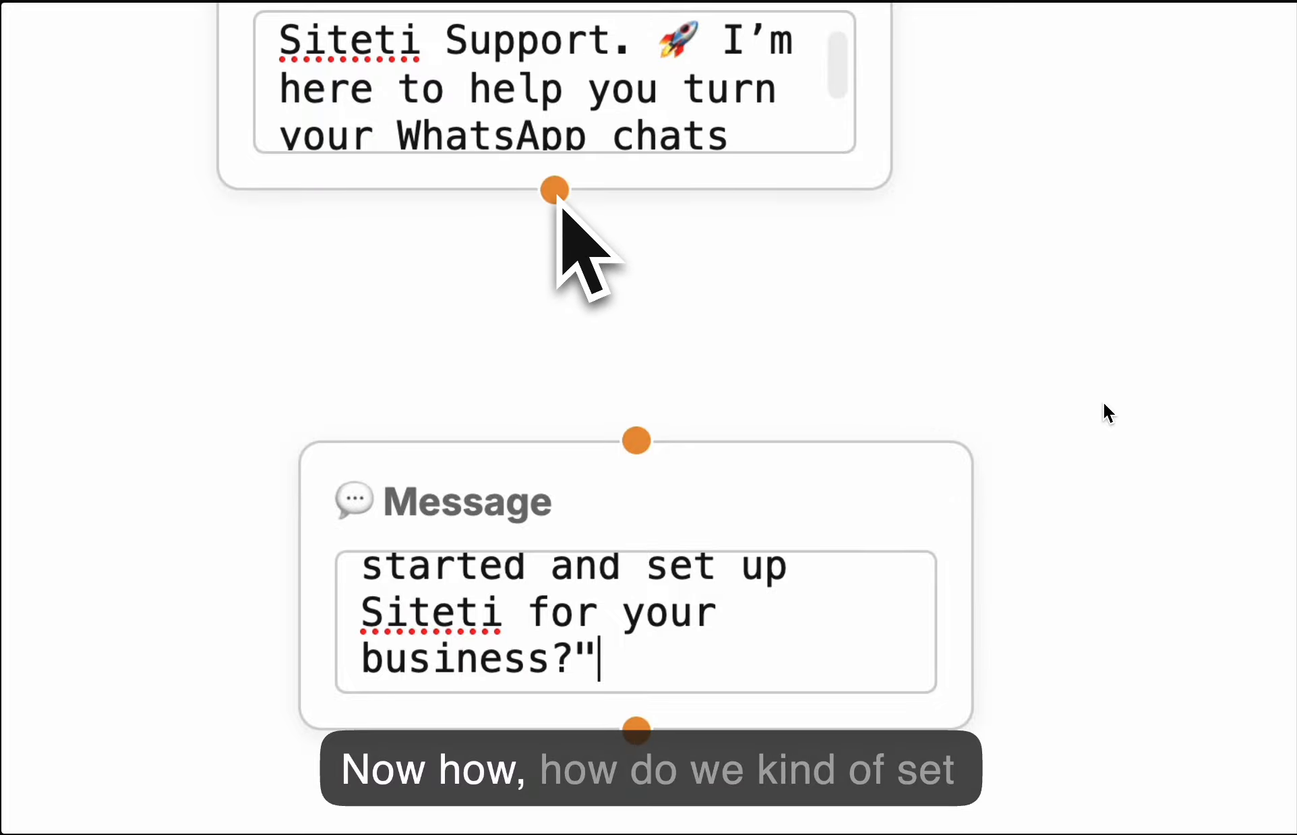
pyautogui.moveTo(492, 453); pyautogui.dragTo(419, 382)
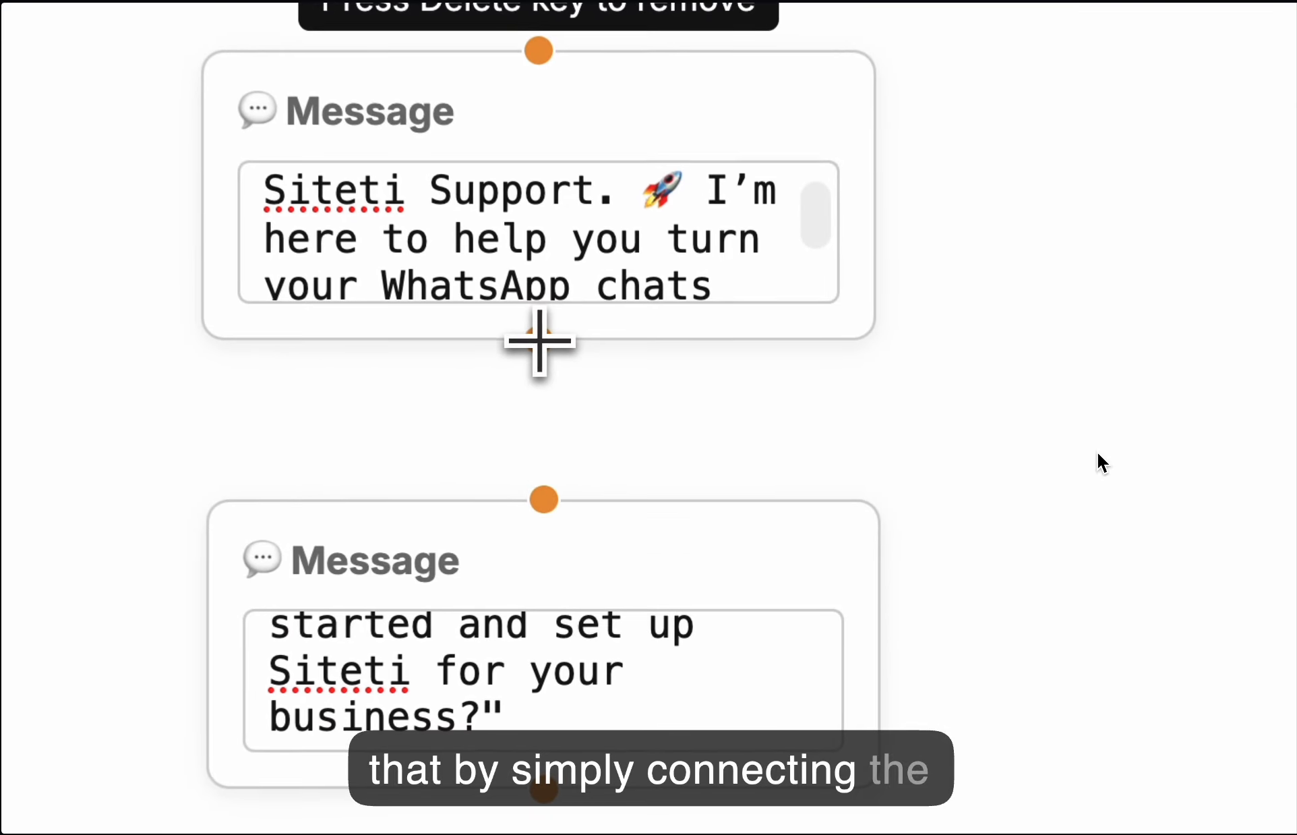
# Try out a connection from the welcome message to the question message and delete it again.
pyautogui.moveTo(640, 446); pyautogui.dragTo(637, 474)
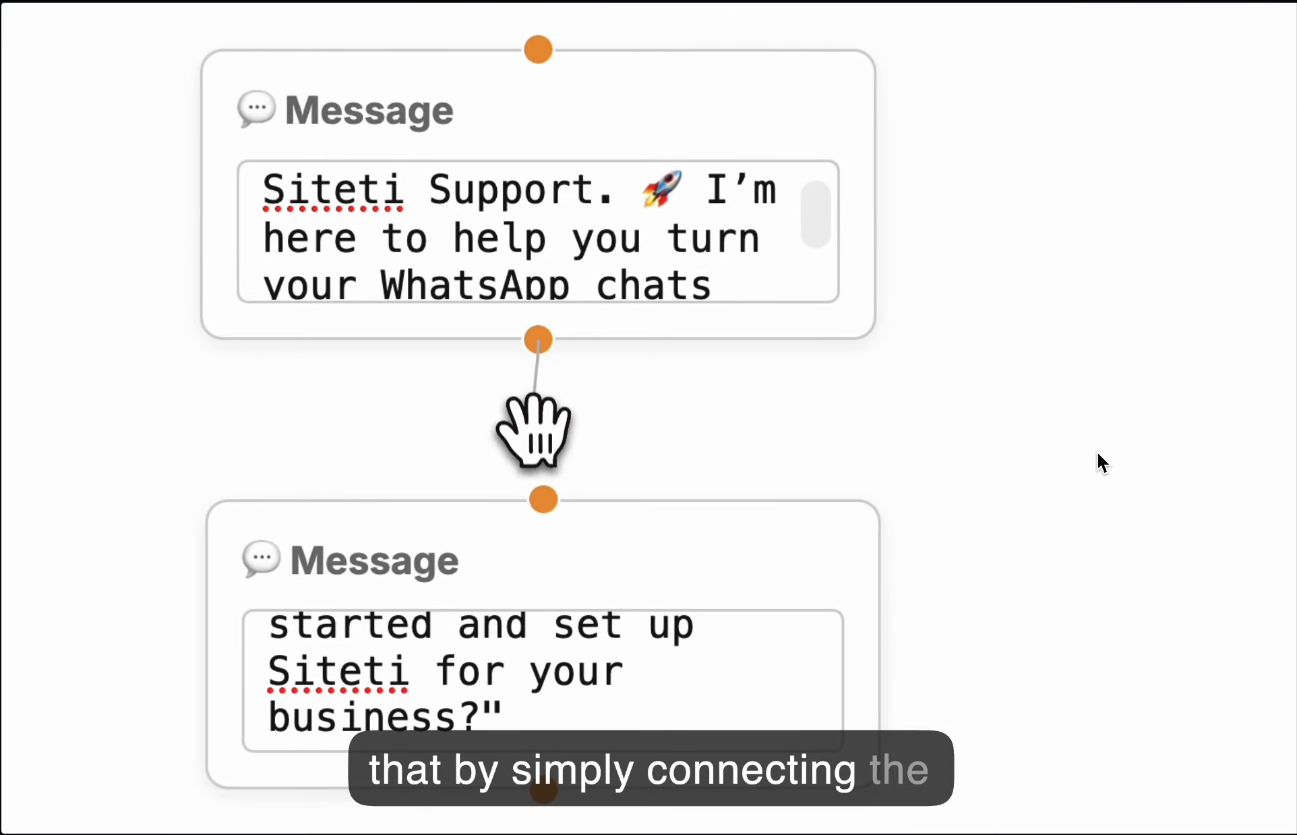
pyautogui.moveTo(539, 448); pyautogui.dragTo(539, 495)
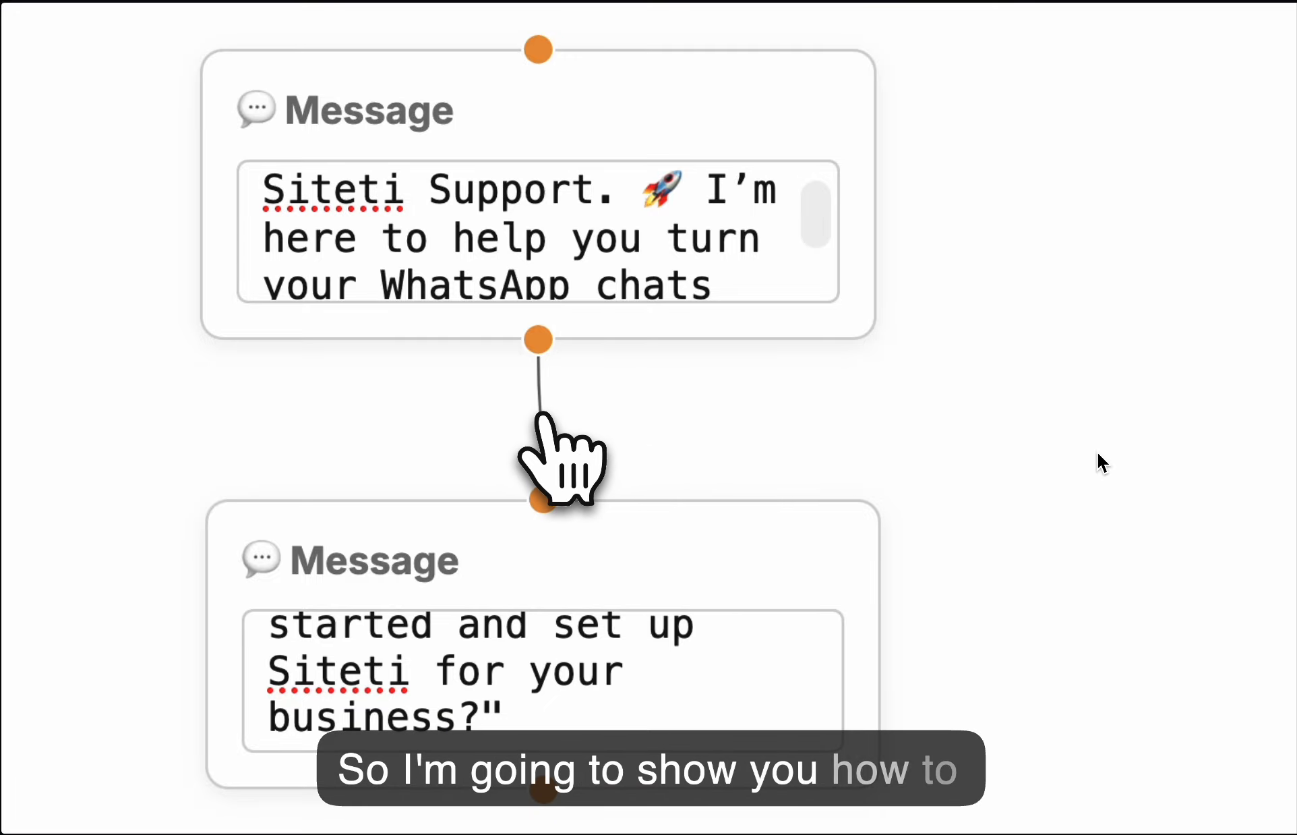
pyautogui.press('BackSpace')
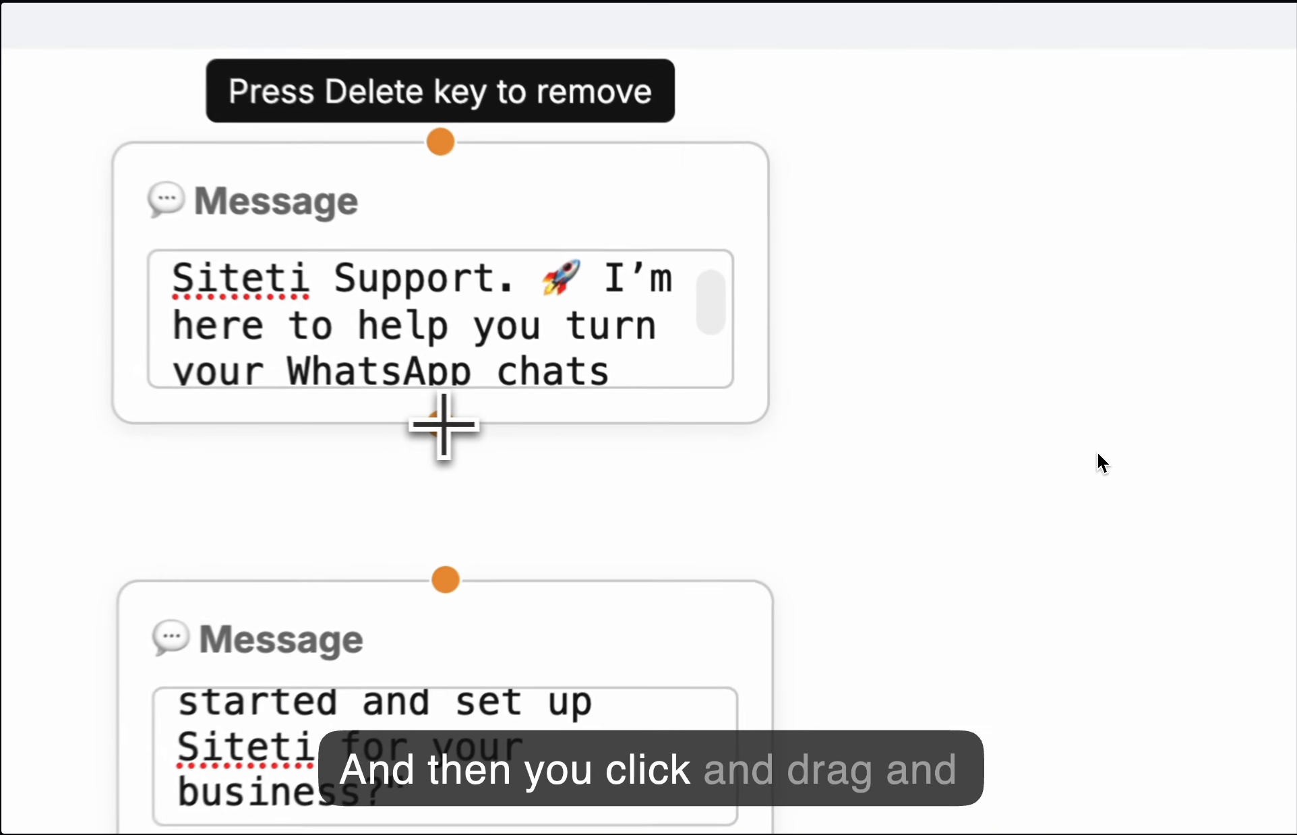
# Connect the welcome message's output to the question message's input and place the question node closer beneath it.
pyautogui.moveTo(443, 424); pyautogui.dragTo(443, 581)
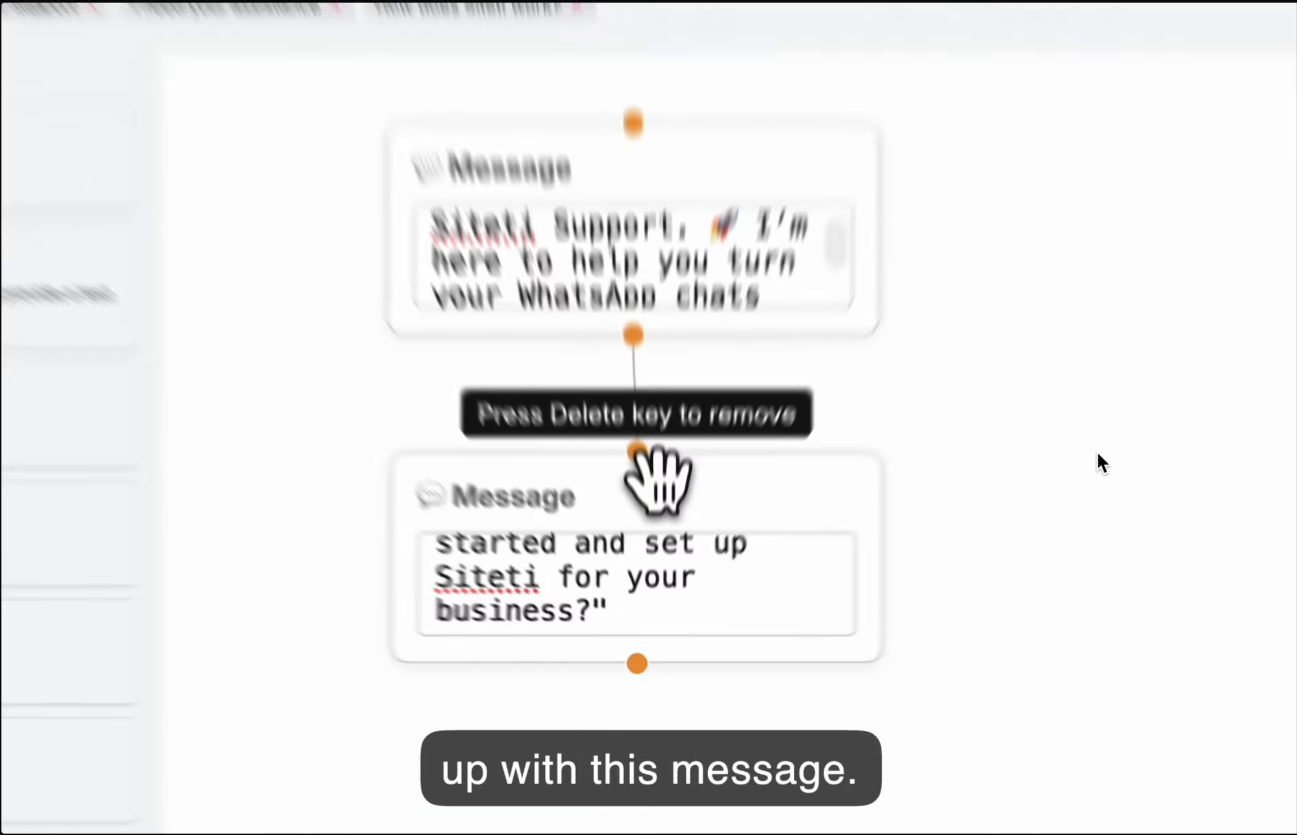
pyautogui.moveTo(658, 542); pyautogui.dragTo(653, 511)
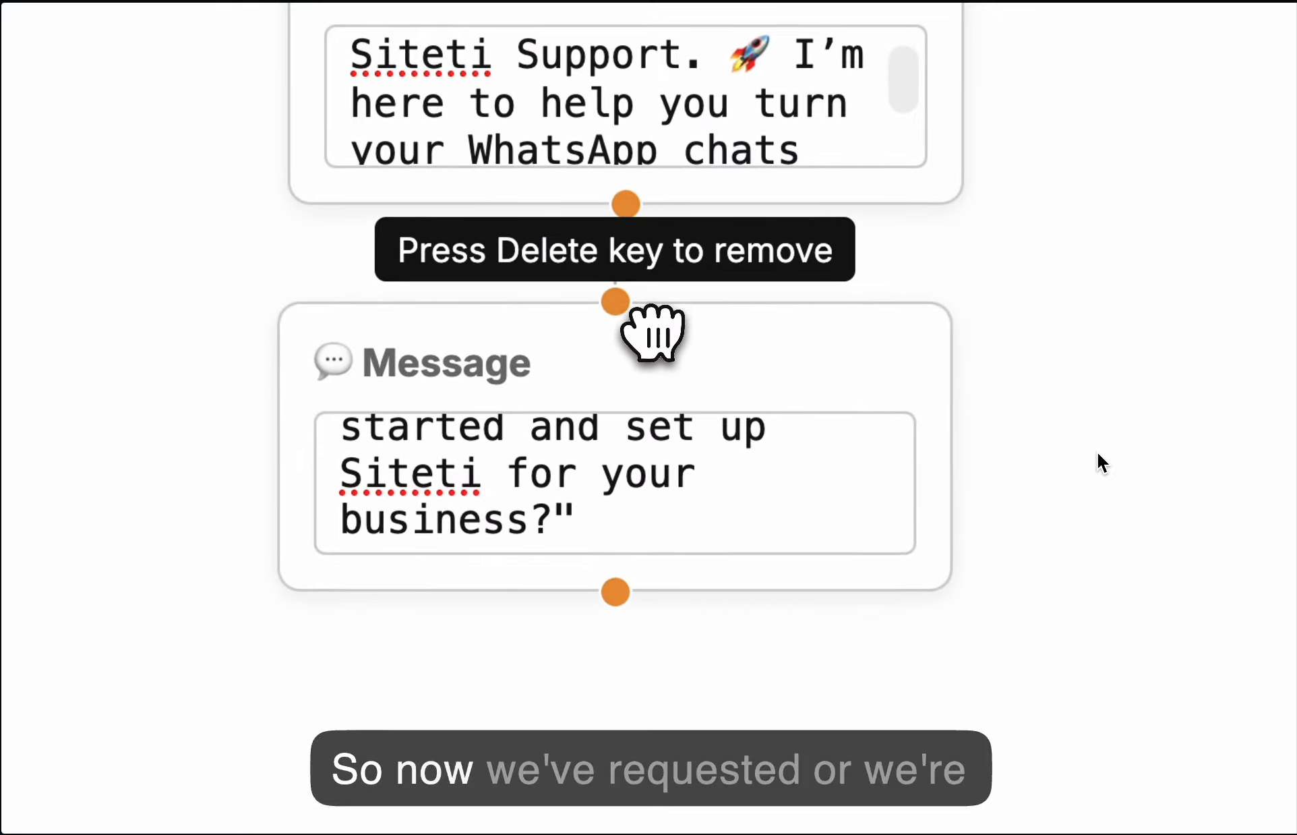
pyautogui.moveTo(653, 334); pyautogui.dragTo(654, 335)
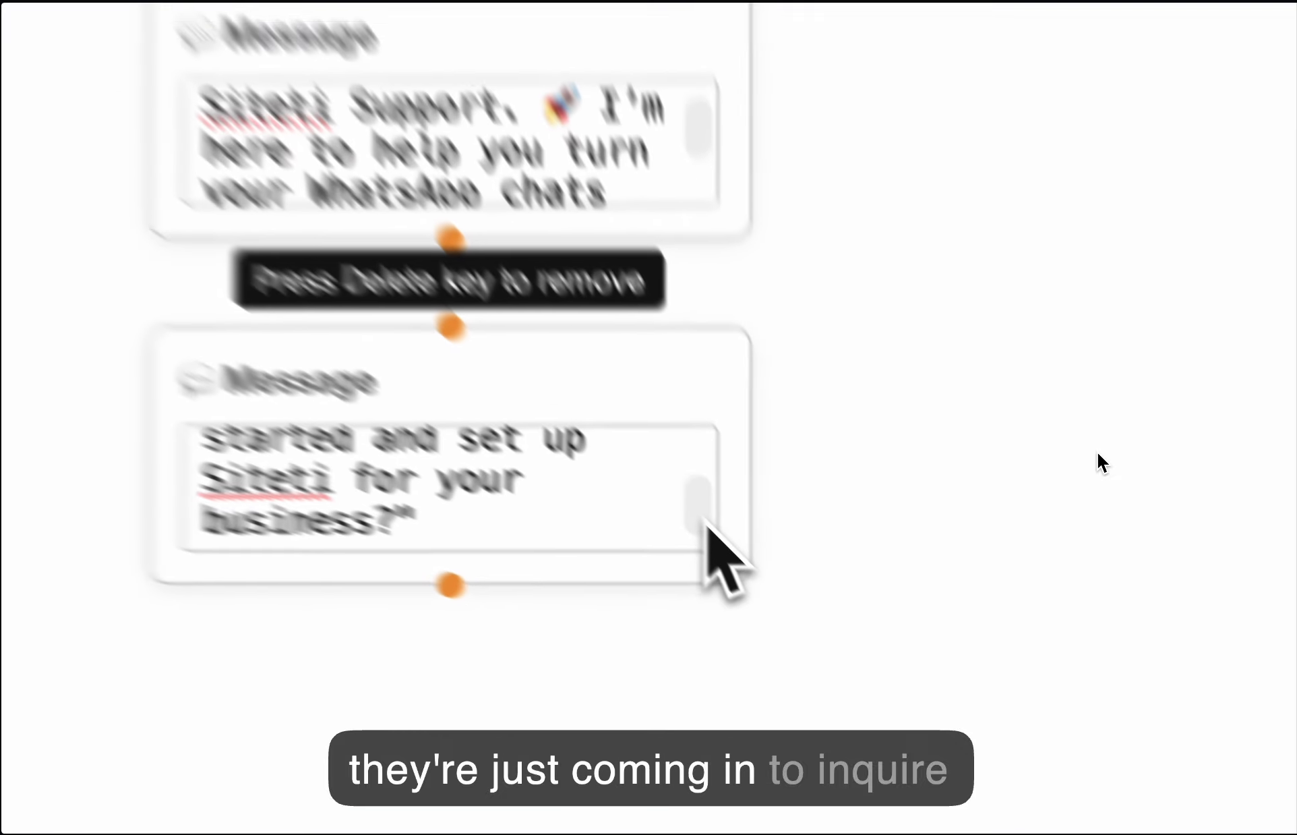
pyautogui.scroll(3, 707, 524)
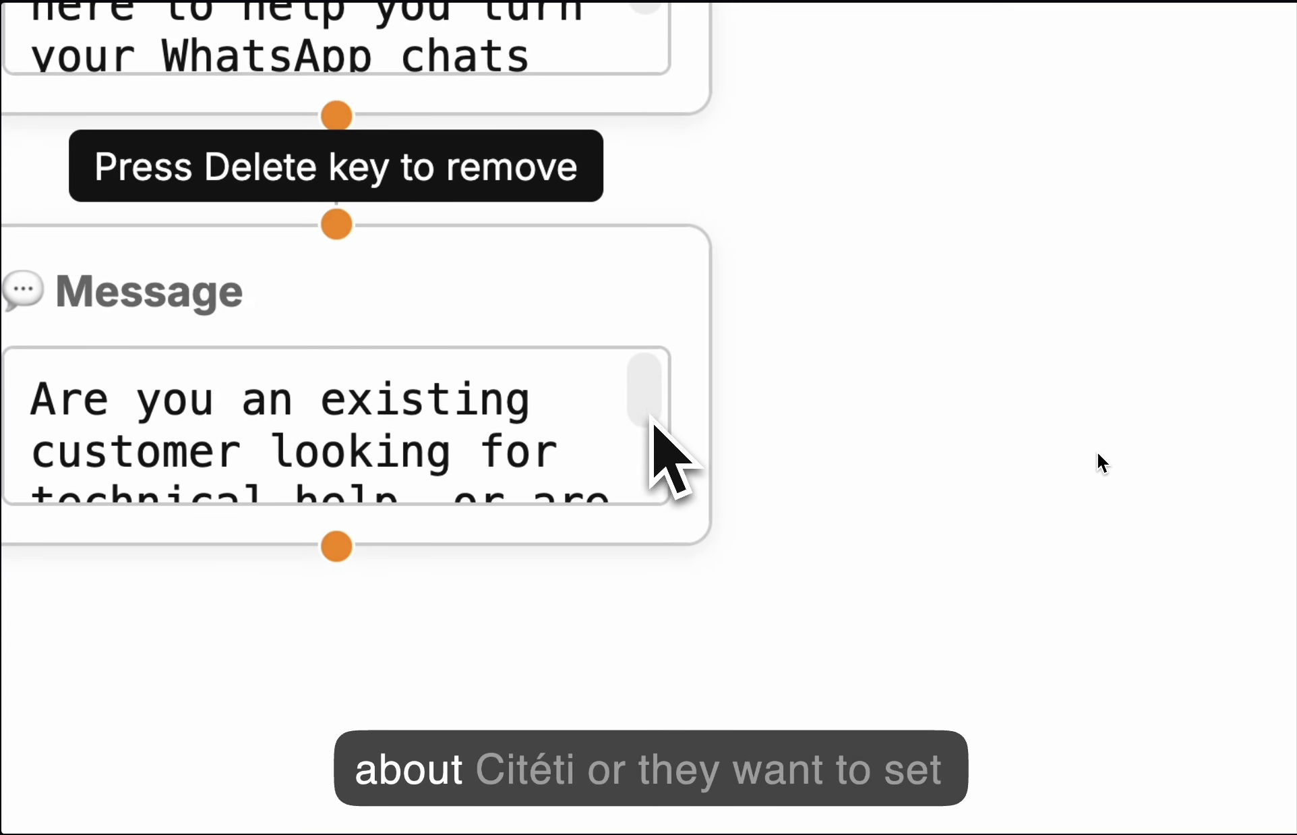
# Add a Condition node to the canvas and place it beneath the message asking about technical help or setup.
pyautogui.scroll(-5, 651, 421)
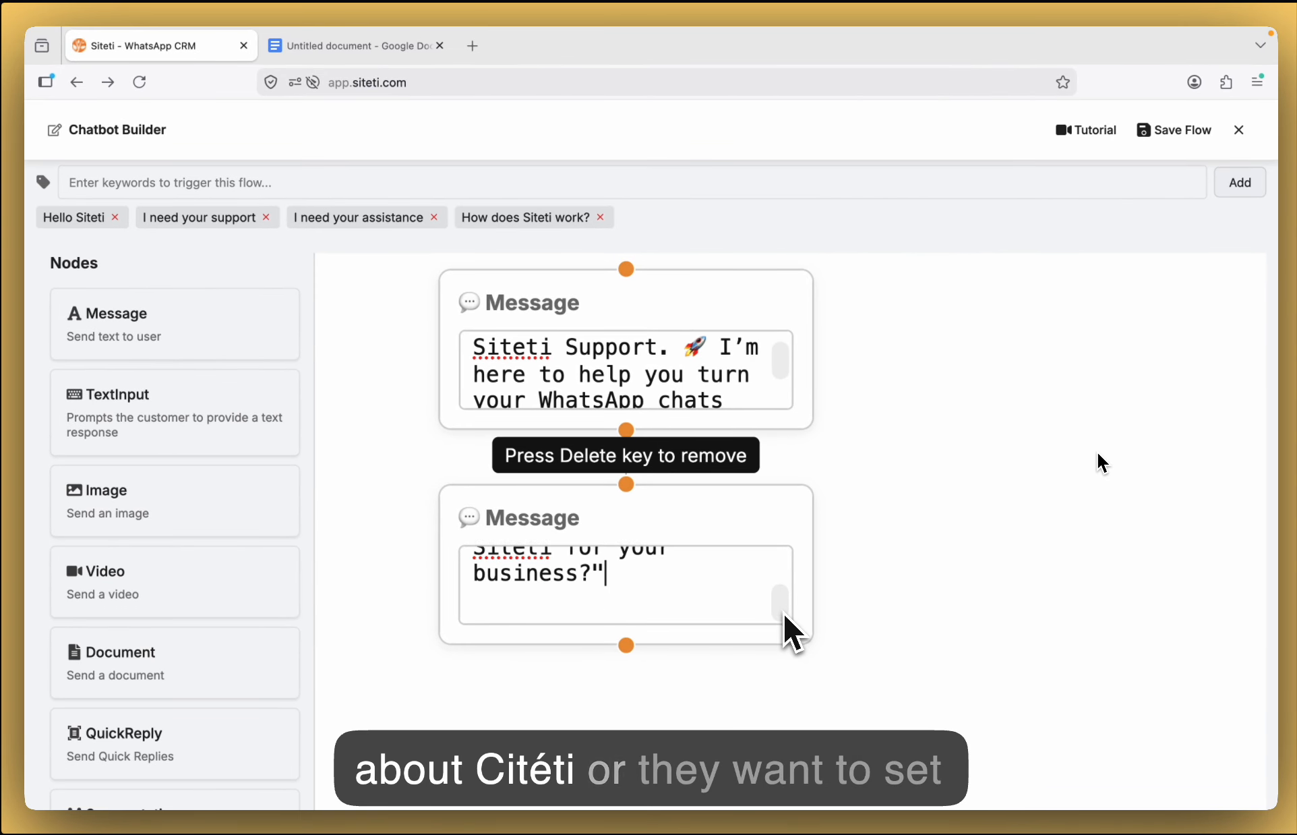
pyautogui.scroll(3, 785, 607)
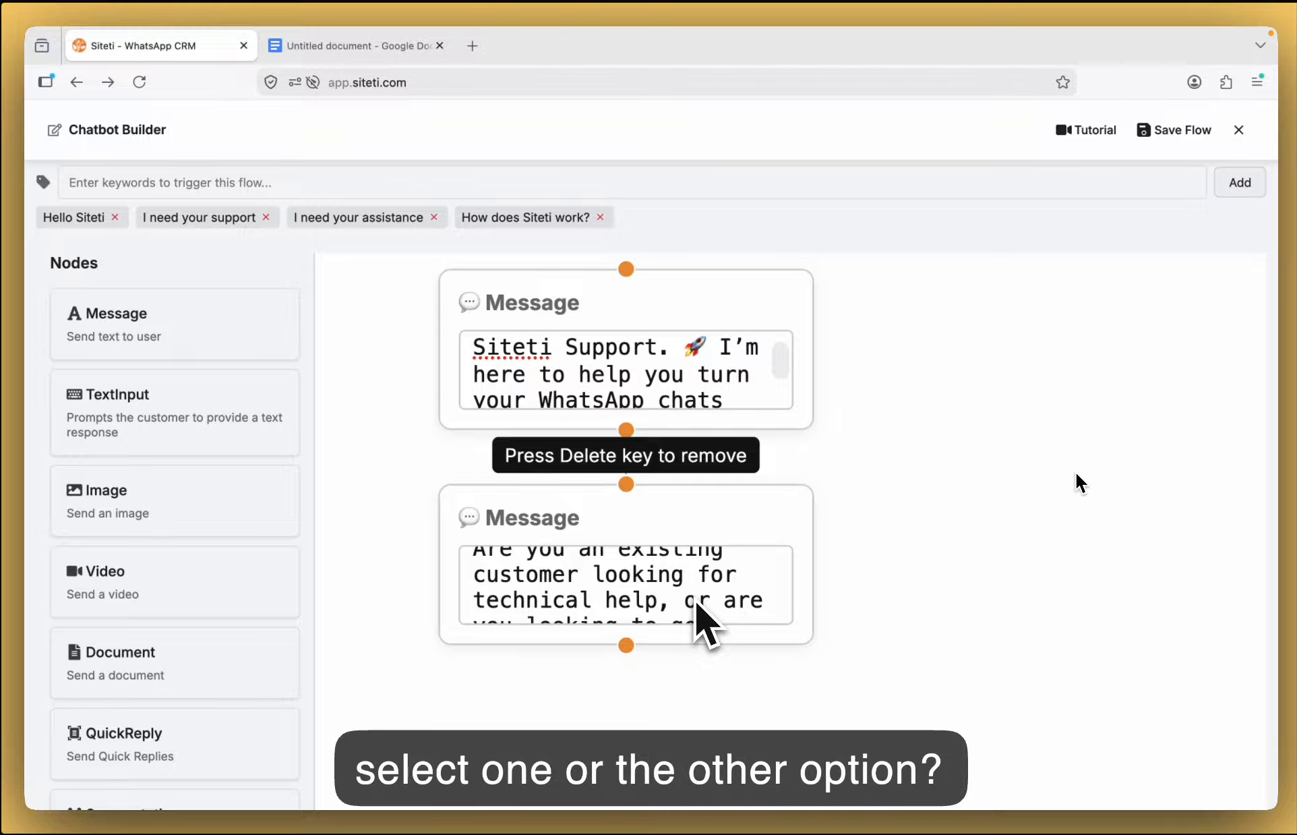
pyautogui.scroll(-5, 223, 688)
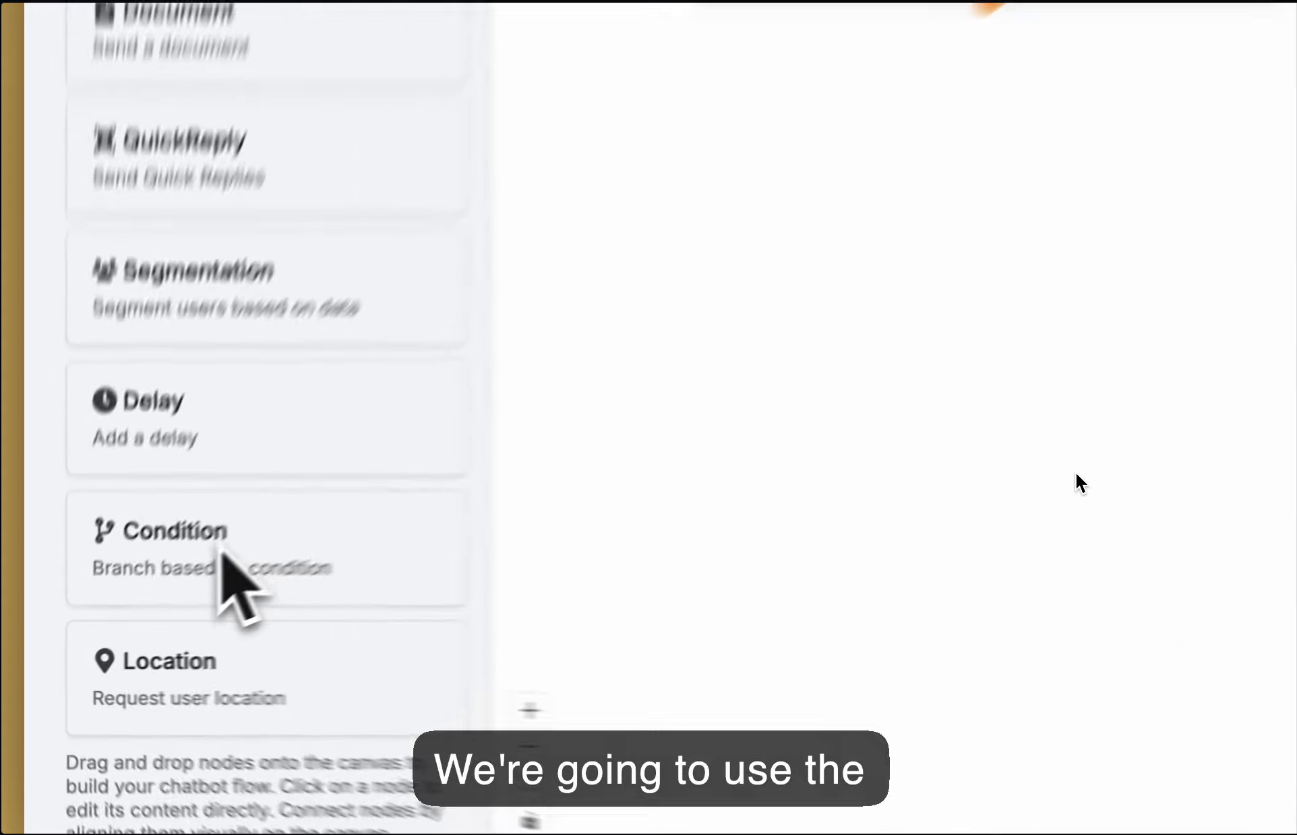
pyautogui.moveTo(147, 598); pyautogui.dragTo(593, 442)
pyautogui.moveTo(782, 507); pyautogui.dragTo(559, 450)
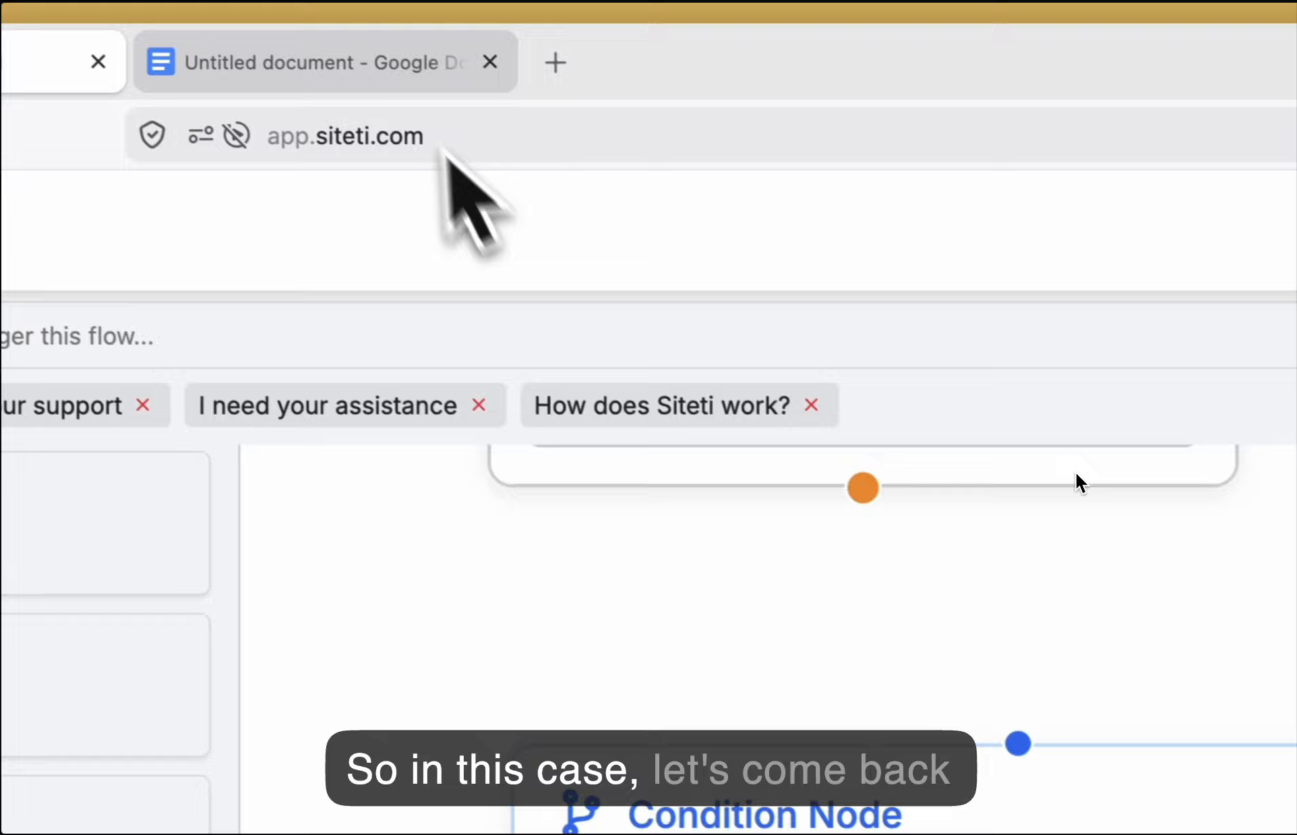
# Copy "🔧 Technical Support" from the Google Docs script and enter it as the Condition node's first option label.
pyautogui.click(401, 79)
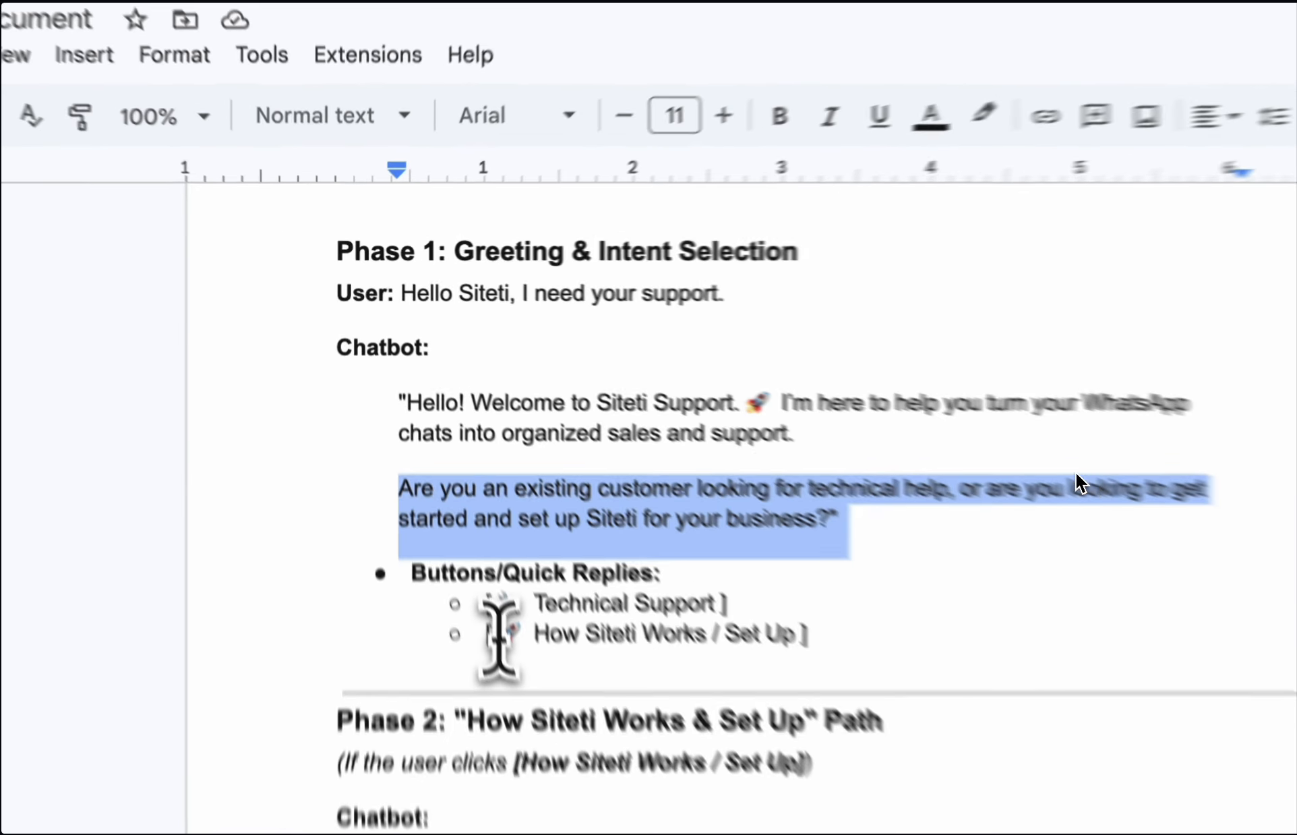
pyautogui.moveTo(436, 465); pyautogui.dragTo(512, 464)
pyautogui.moveTo(684, 661); pyautogui.dragTo(785, 658)
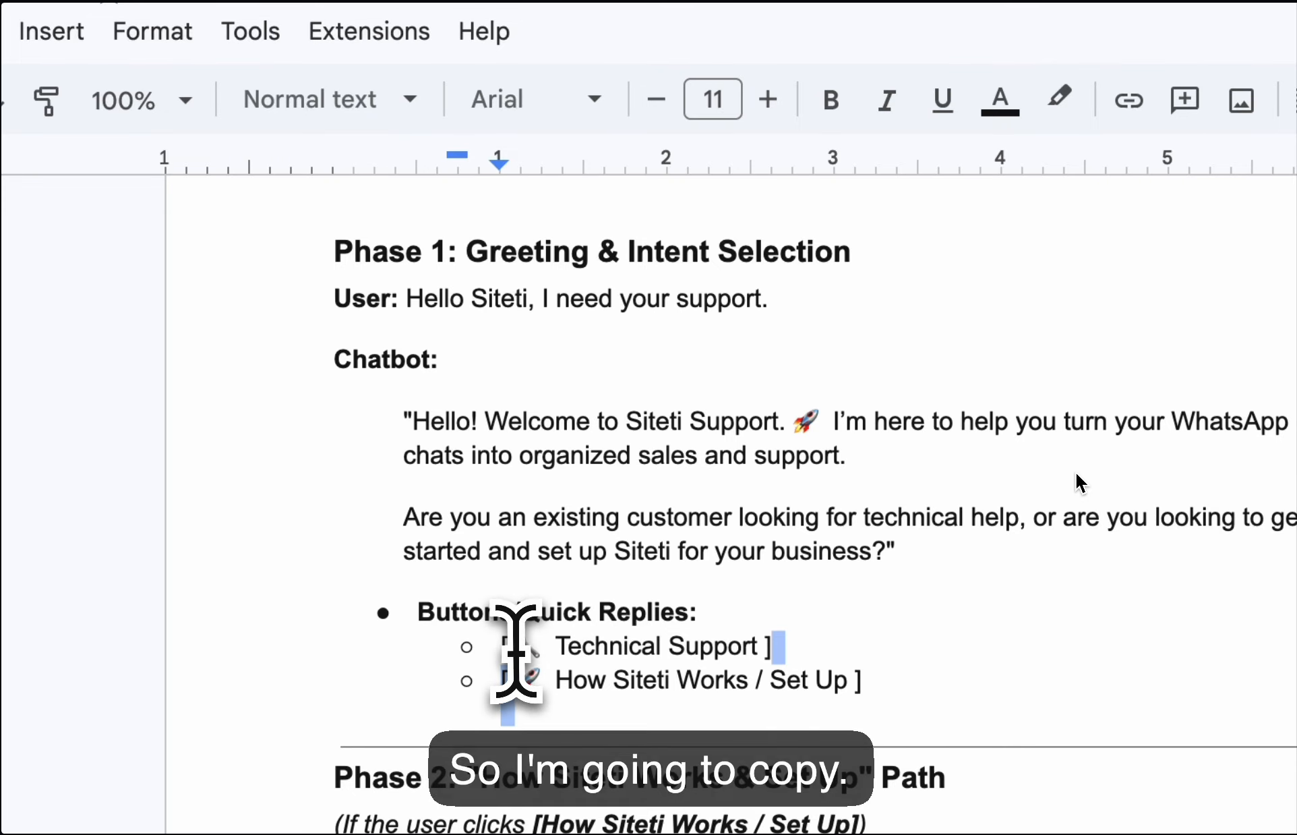
pyautogui.moveTo(516, 647); pyautogui.dragTo(775, 646)
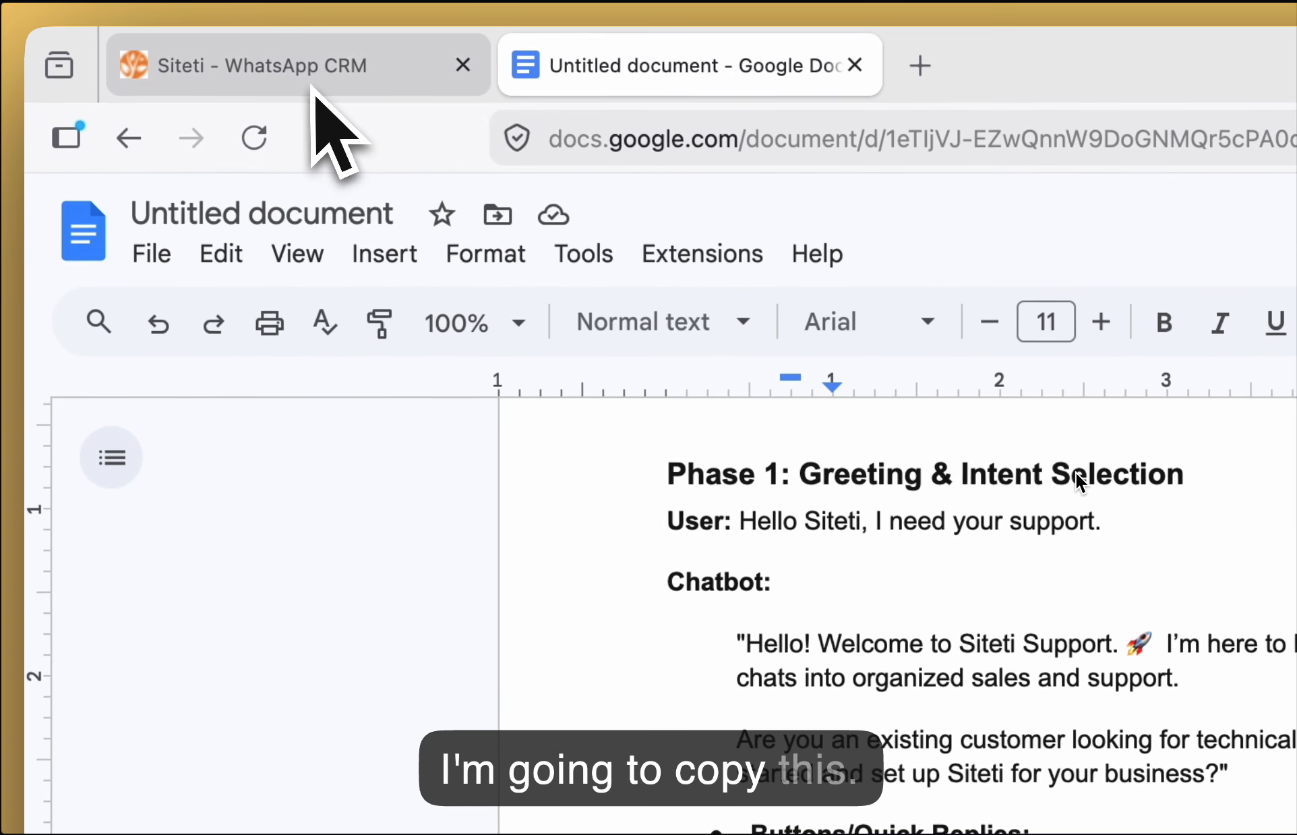
pyautogui.click(316, 74)
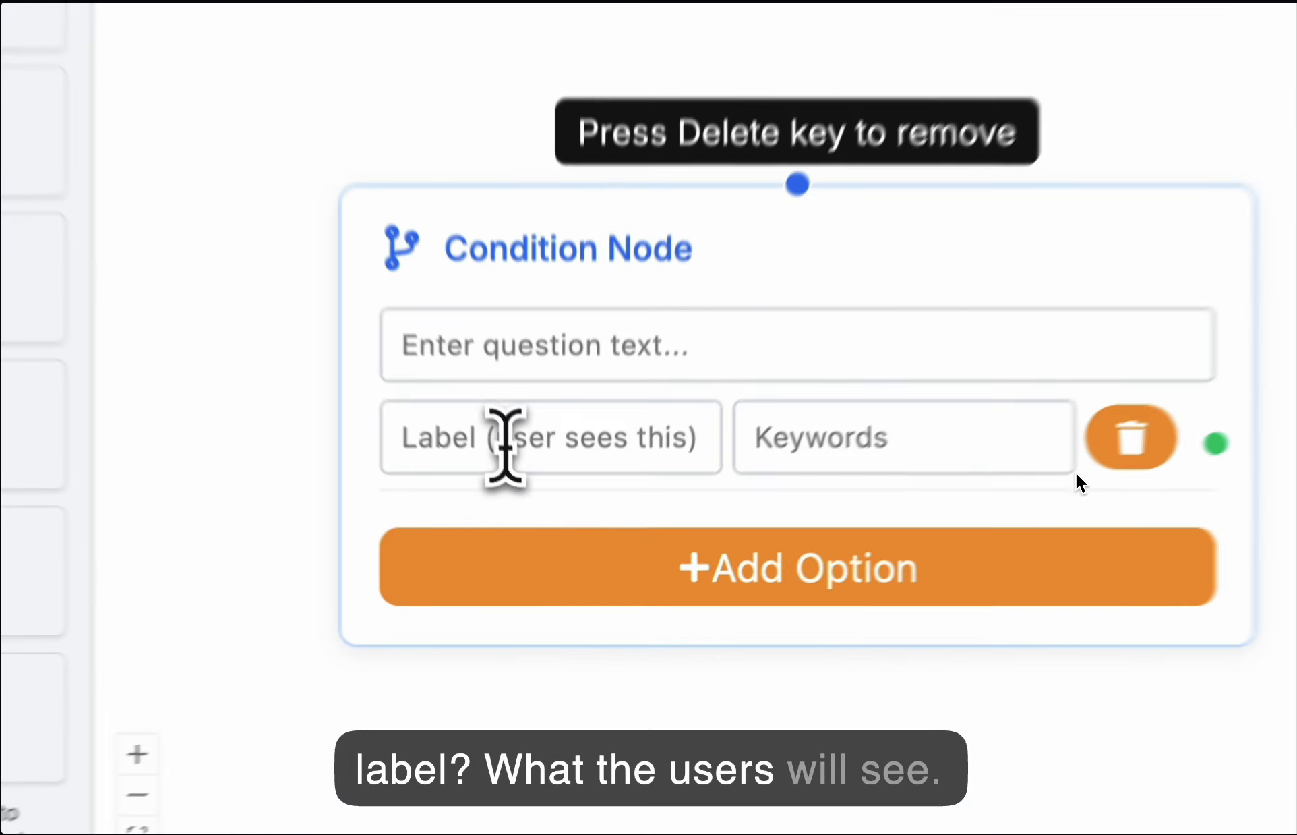
pyautogui.click(543, 531)
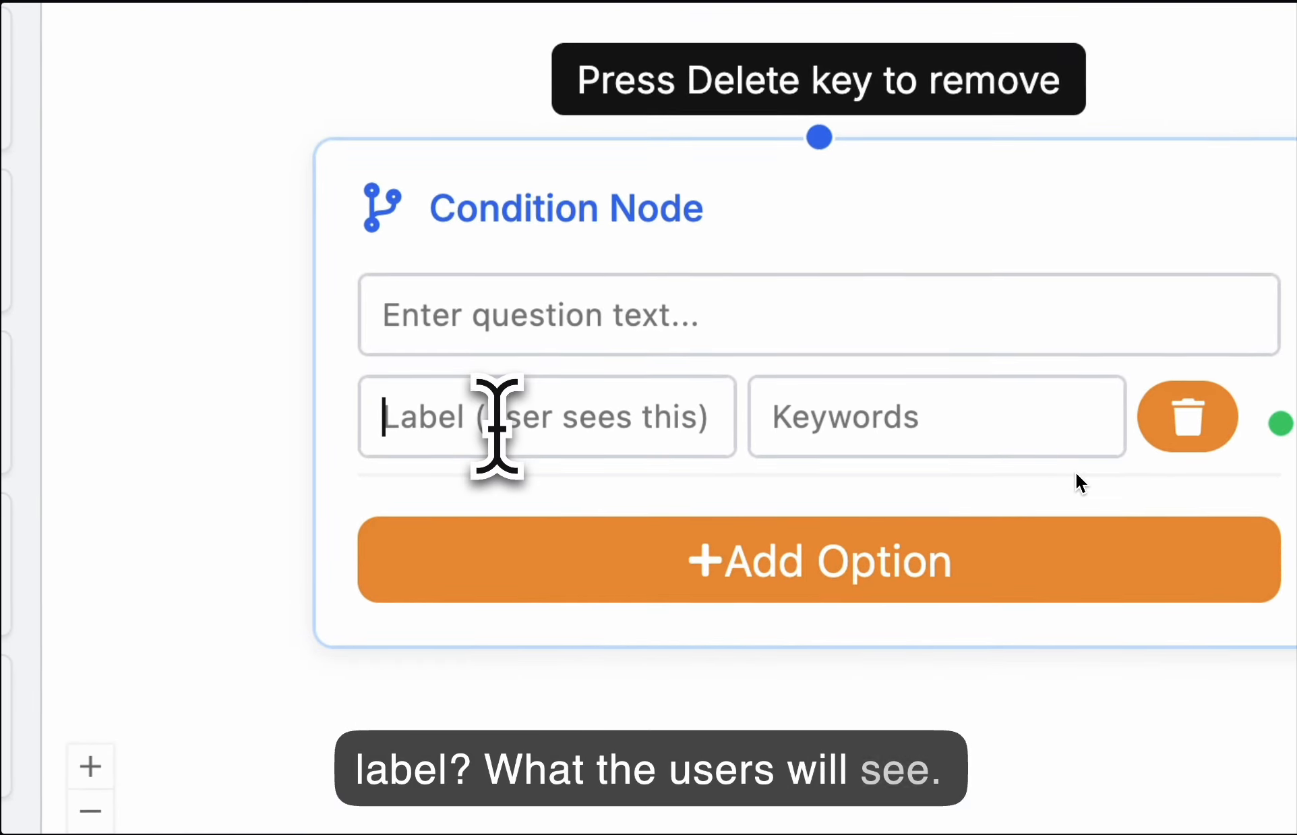
pyautogui.write('🔧 Technical Support')
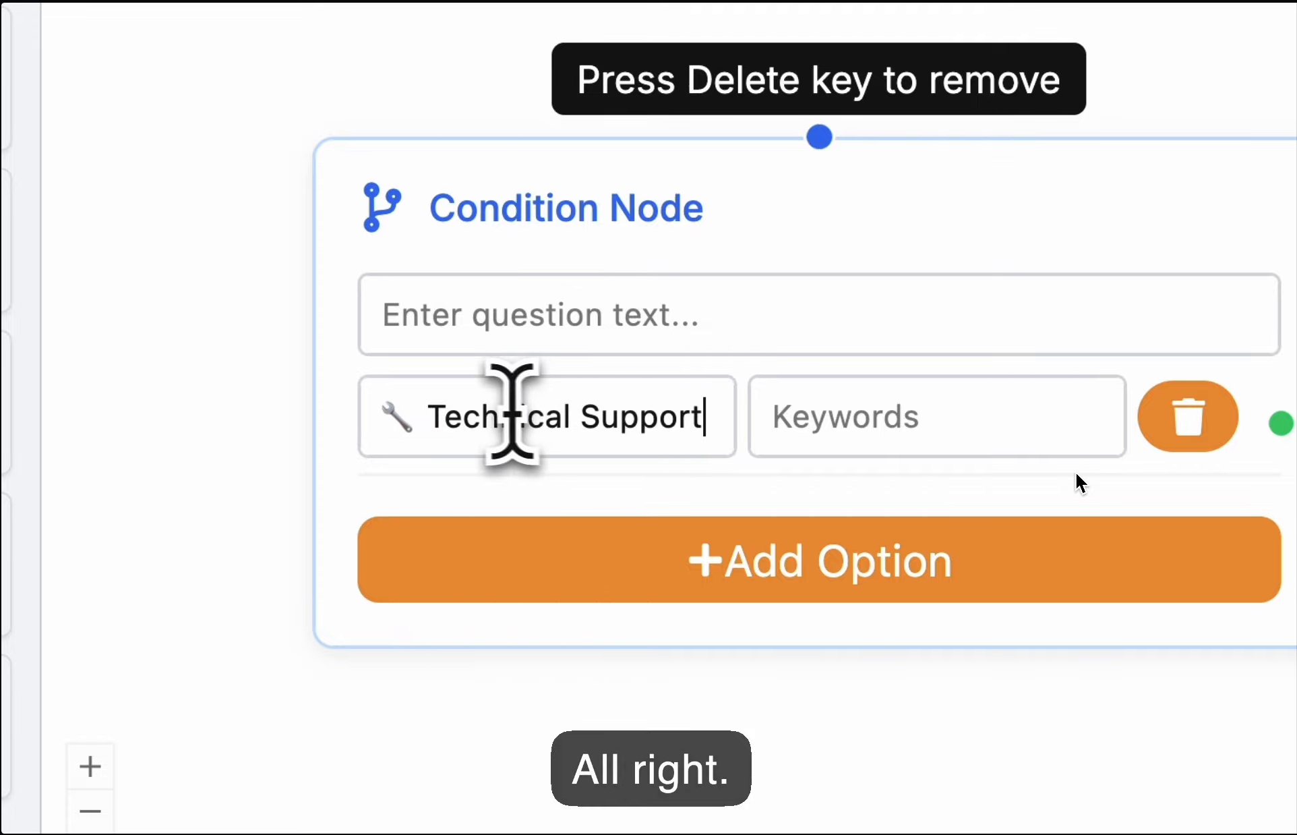
# Set the keyword of the Condition node's Technical Support option to "technical support".
pyautogui.click(806, 423)
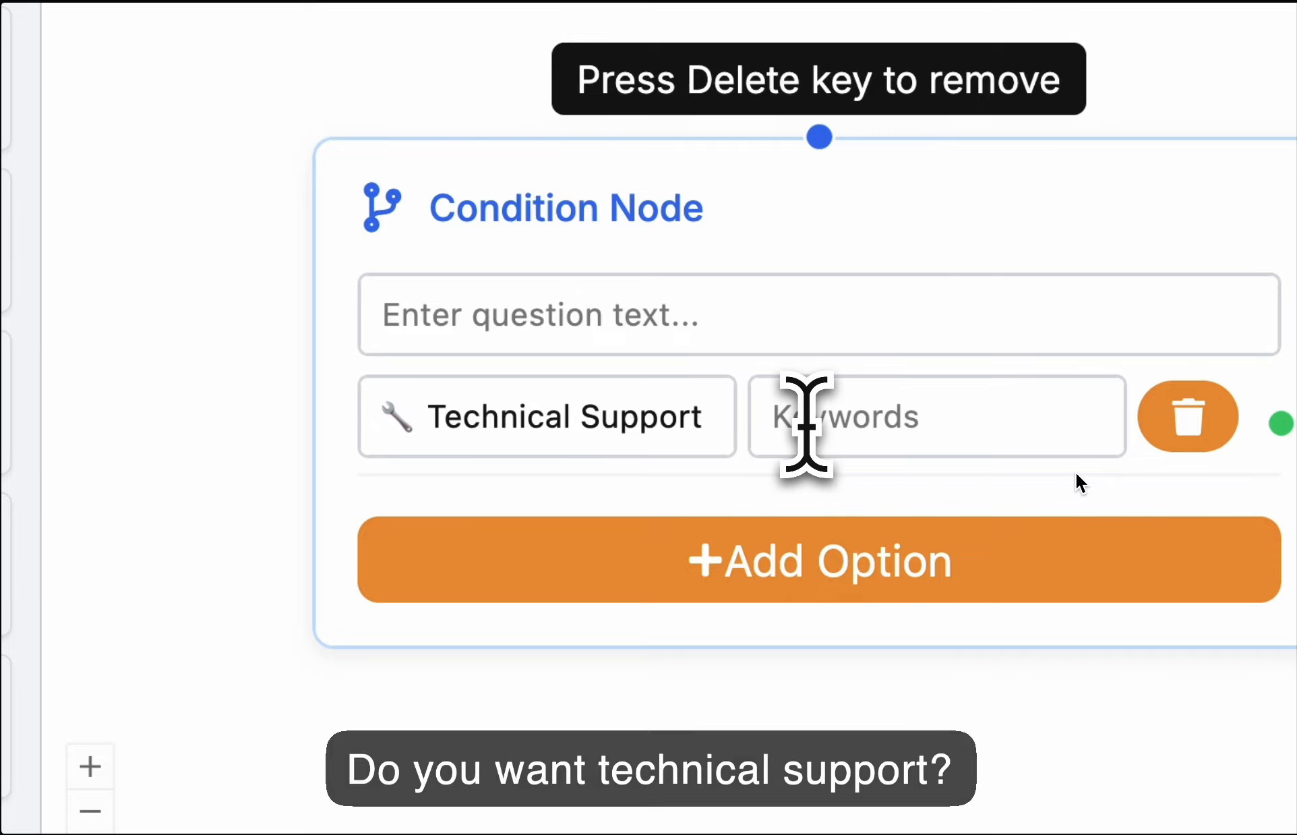
pyautogui.write('technica')
pyautogui.write('l')
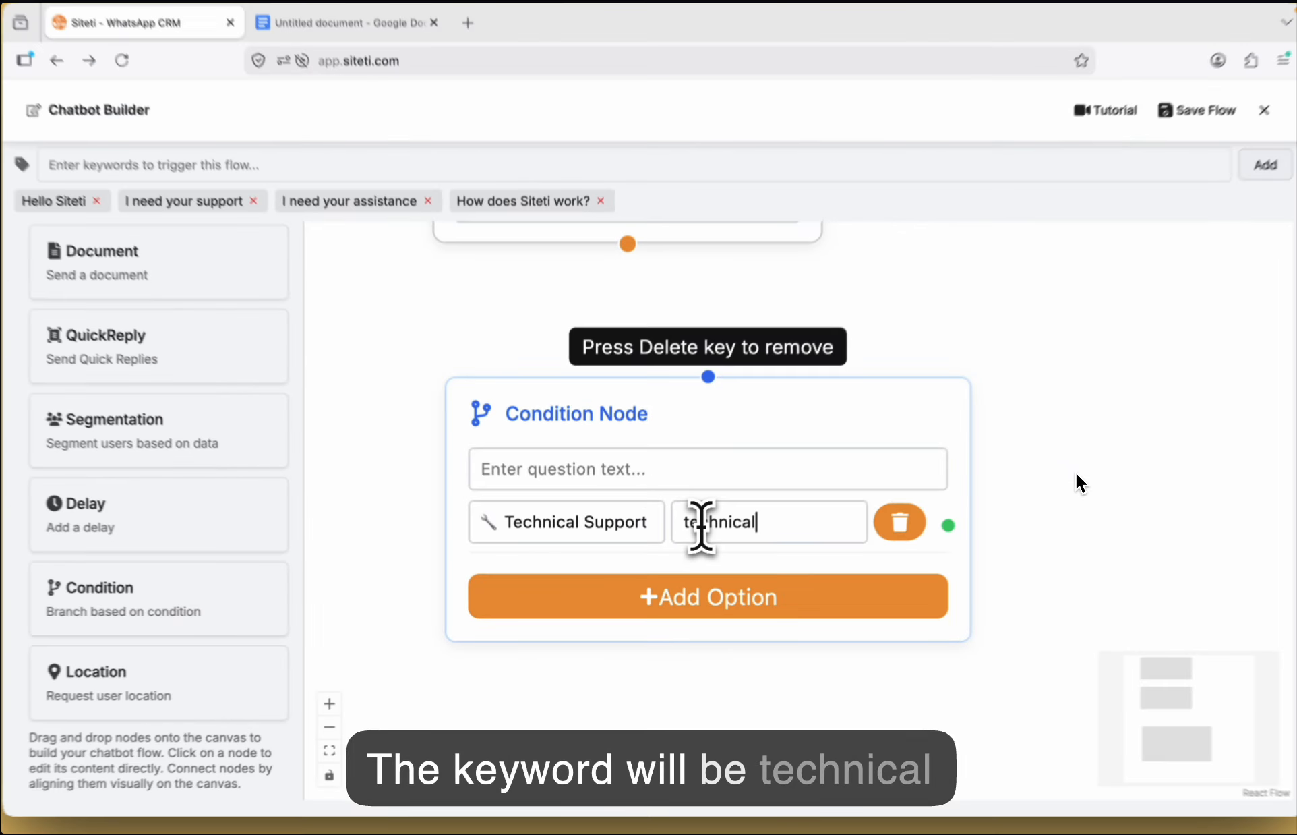
pyautogui.write(' support')
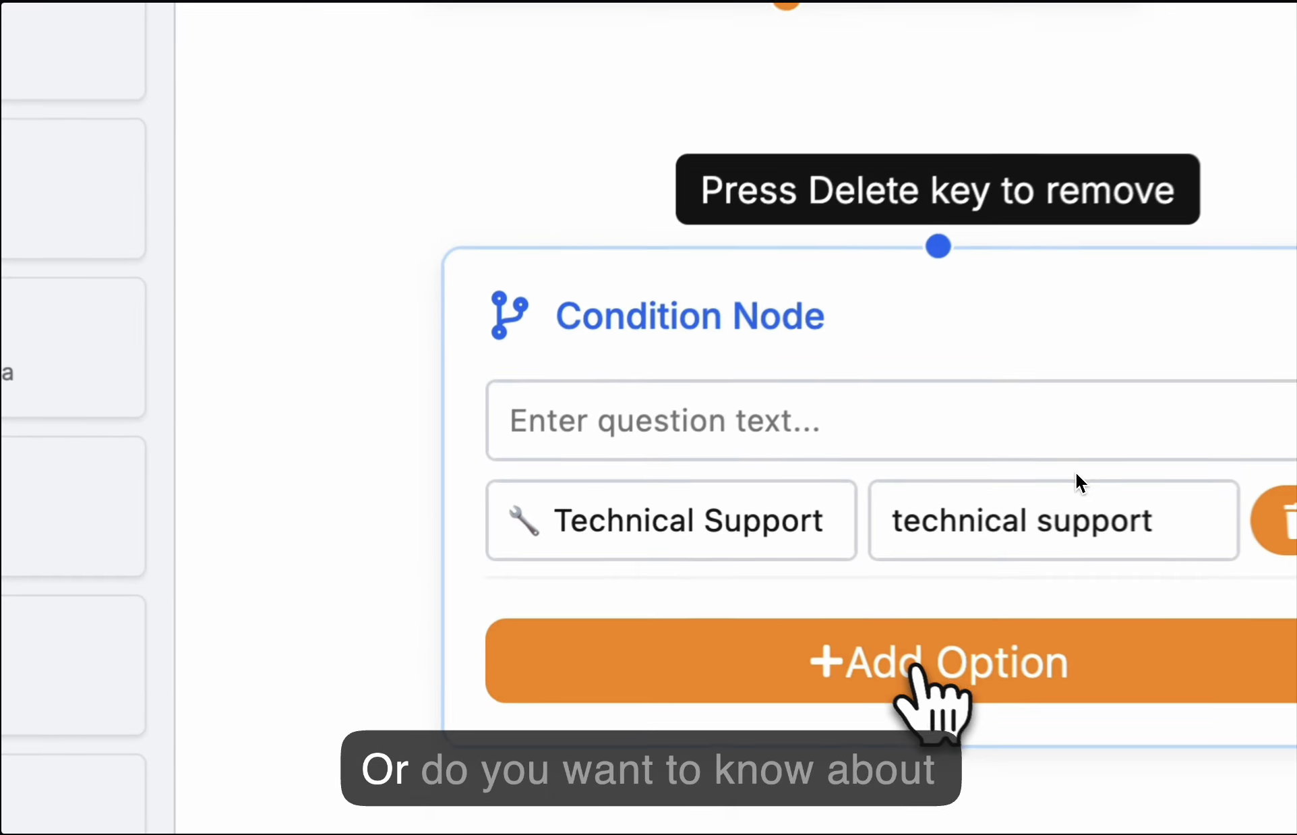
# Add a second option to the Condition node, labelled "🚀 How Siteti Works" from the Google Docs script, with the keyword "setup".
pyautogui.click(917, 666)
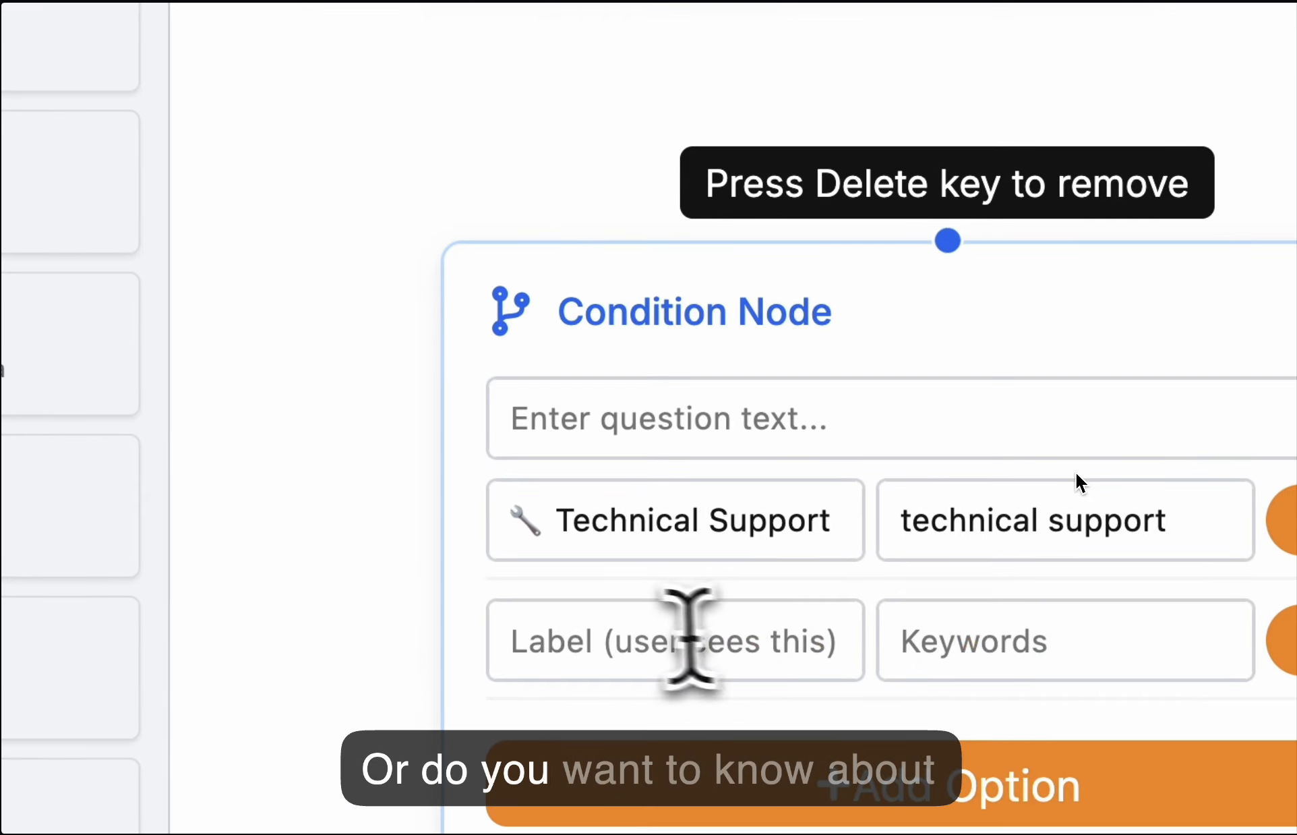
pyautogui.click(642, 626)
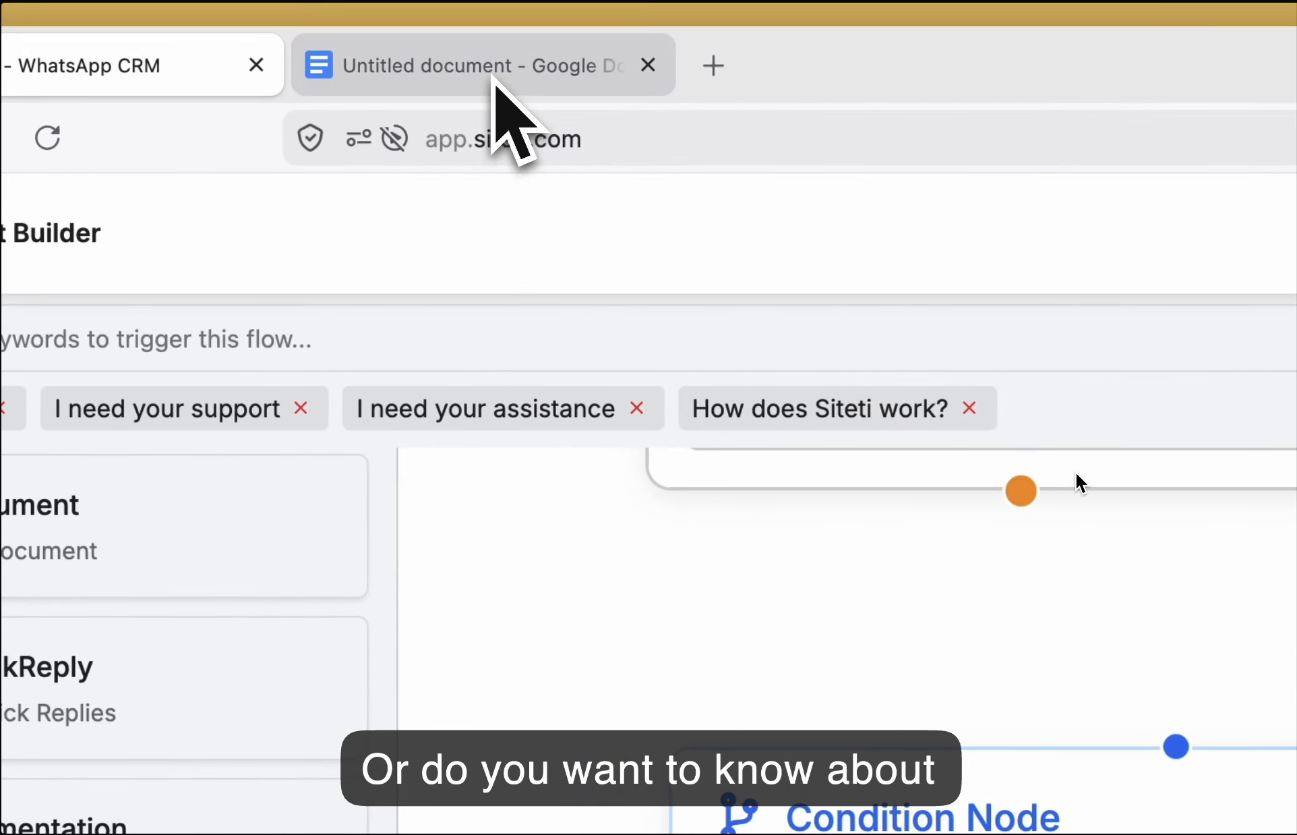
pyautogui.click(492, 78)
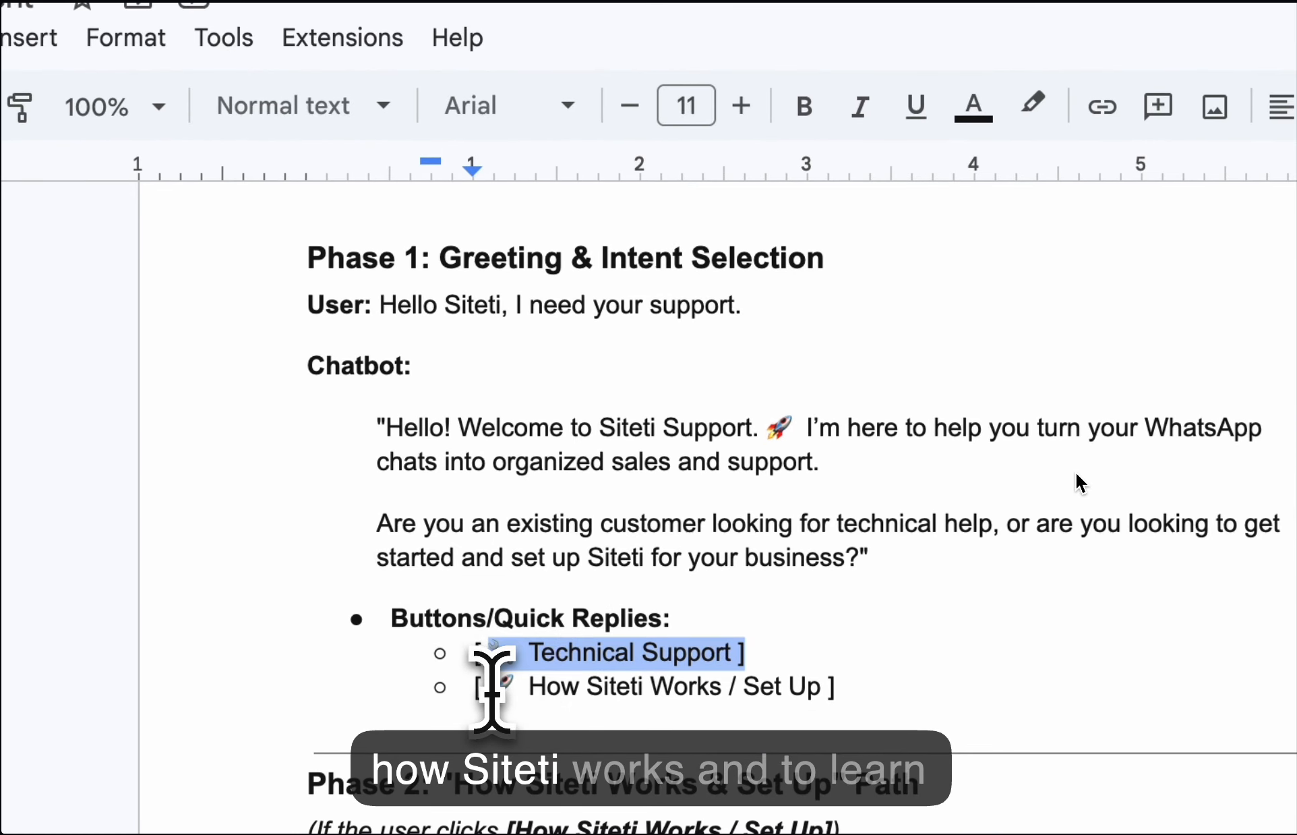
pyautogui.moveTo(492, 689); pyautogui.dragTo(804, 674)
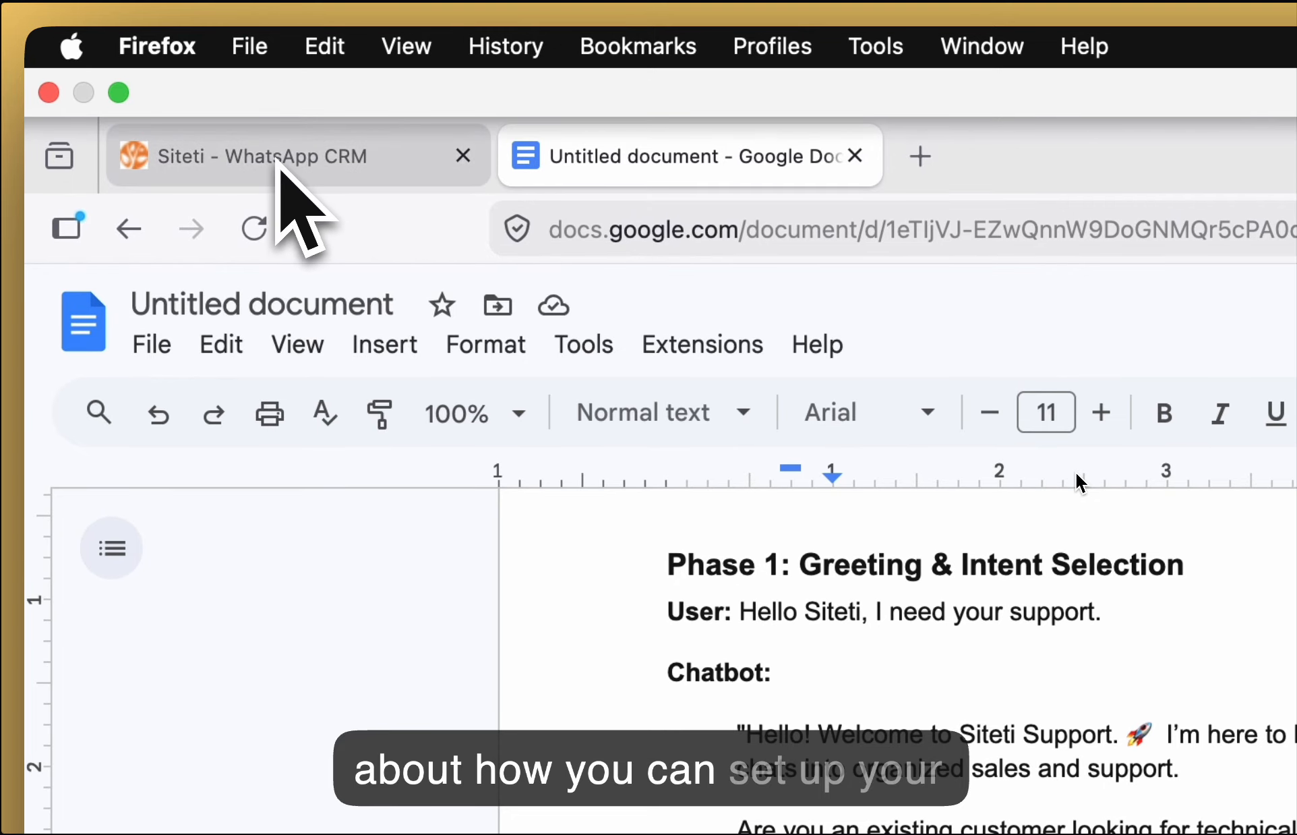
pyautogui.click(277, 161)
pyautogui.click(413, 375)
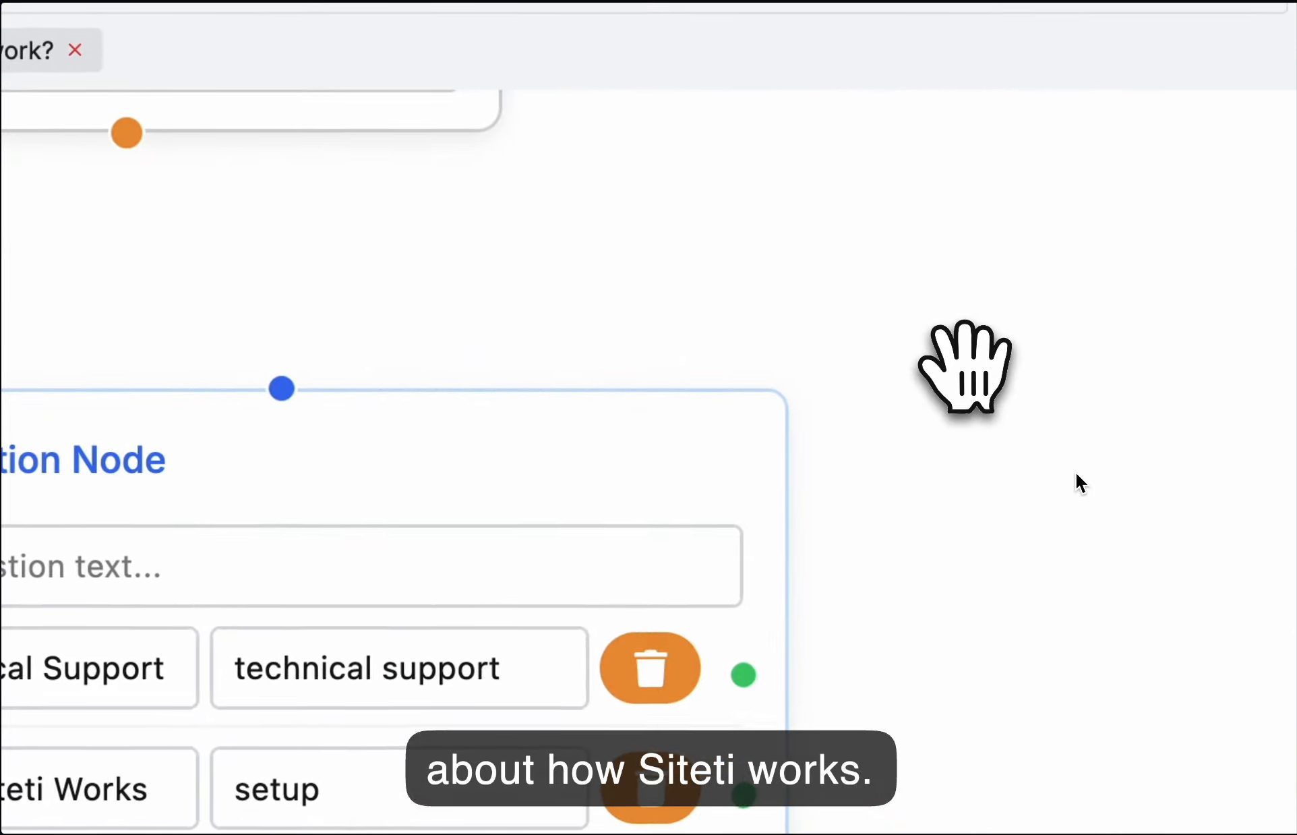
# Copy the second message's "Are you an existing customer" question into the Condition node's question text.
pyautogui.scroll(-3, 964, 367)
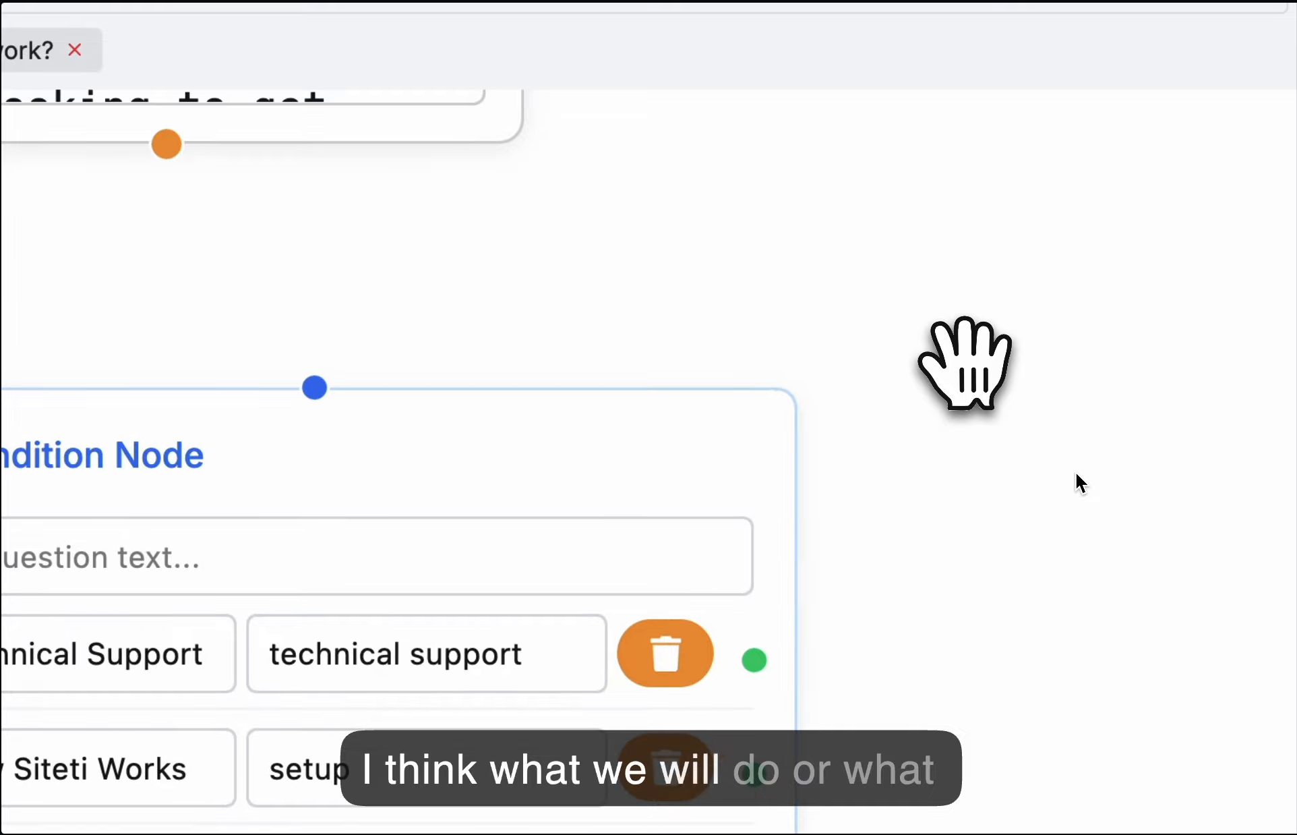
pyautogui.scroll(5, 804, 317)
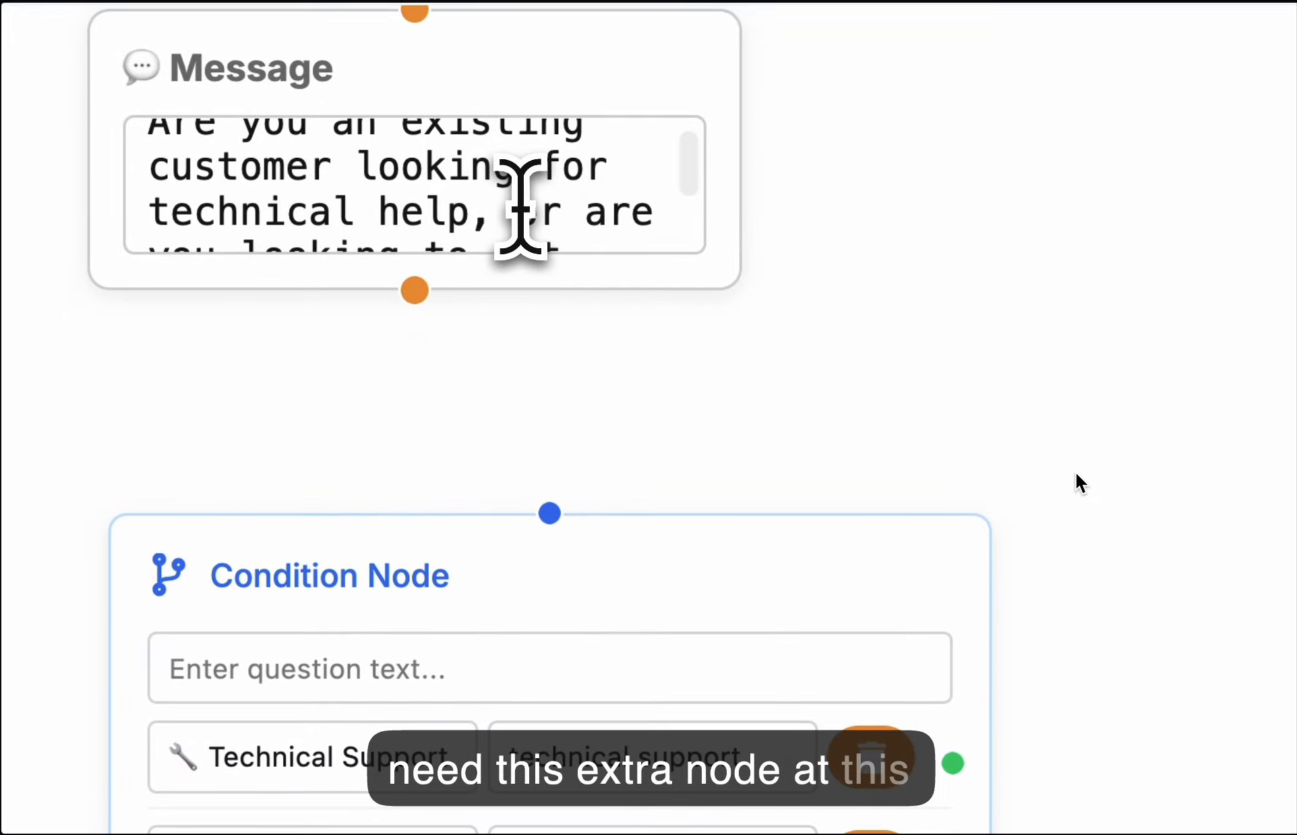
pyautogui.tripleClick(530, 212)
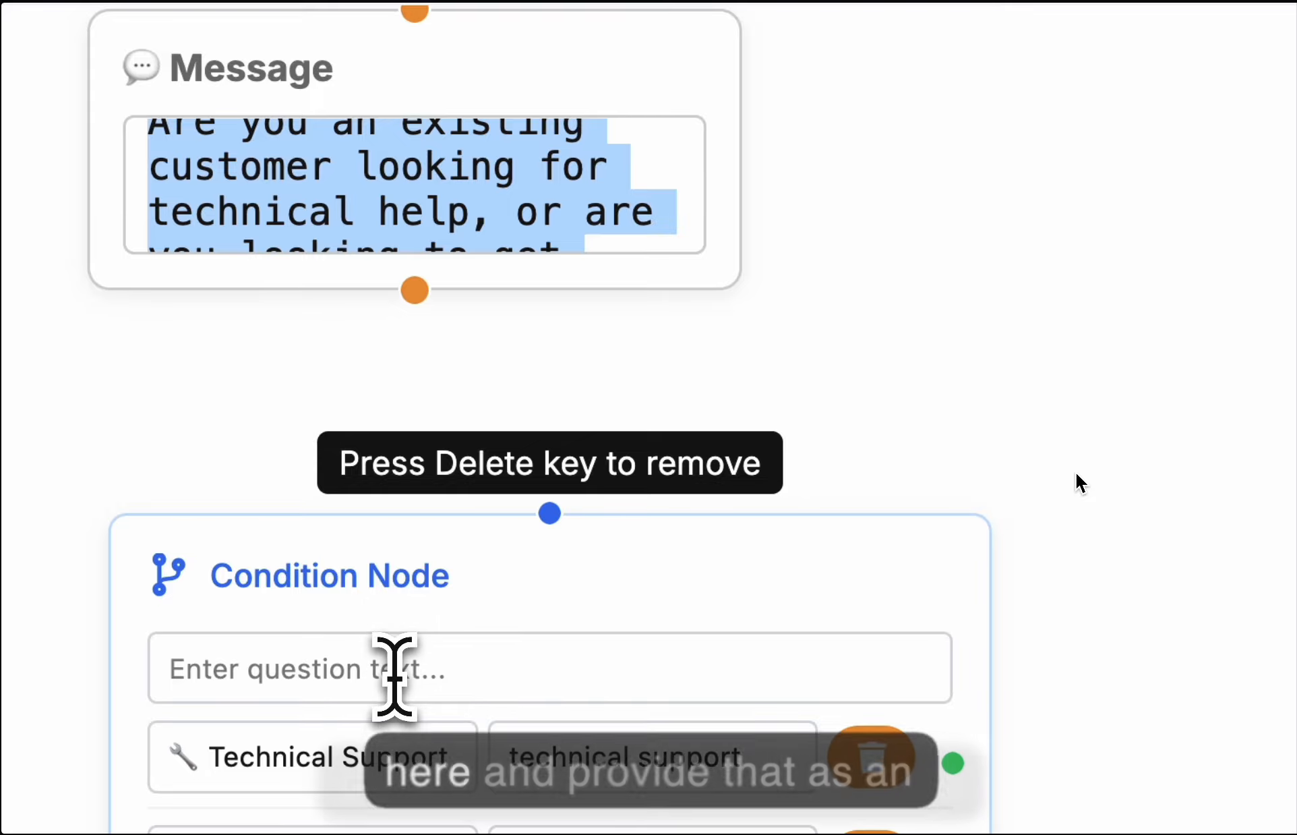
pyautogui.click(394, 674)
pyautogui.hotkey('ctrl', 'v')
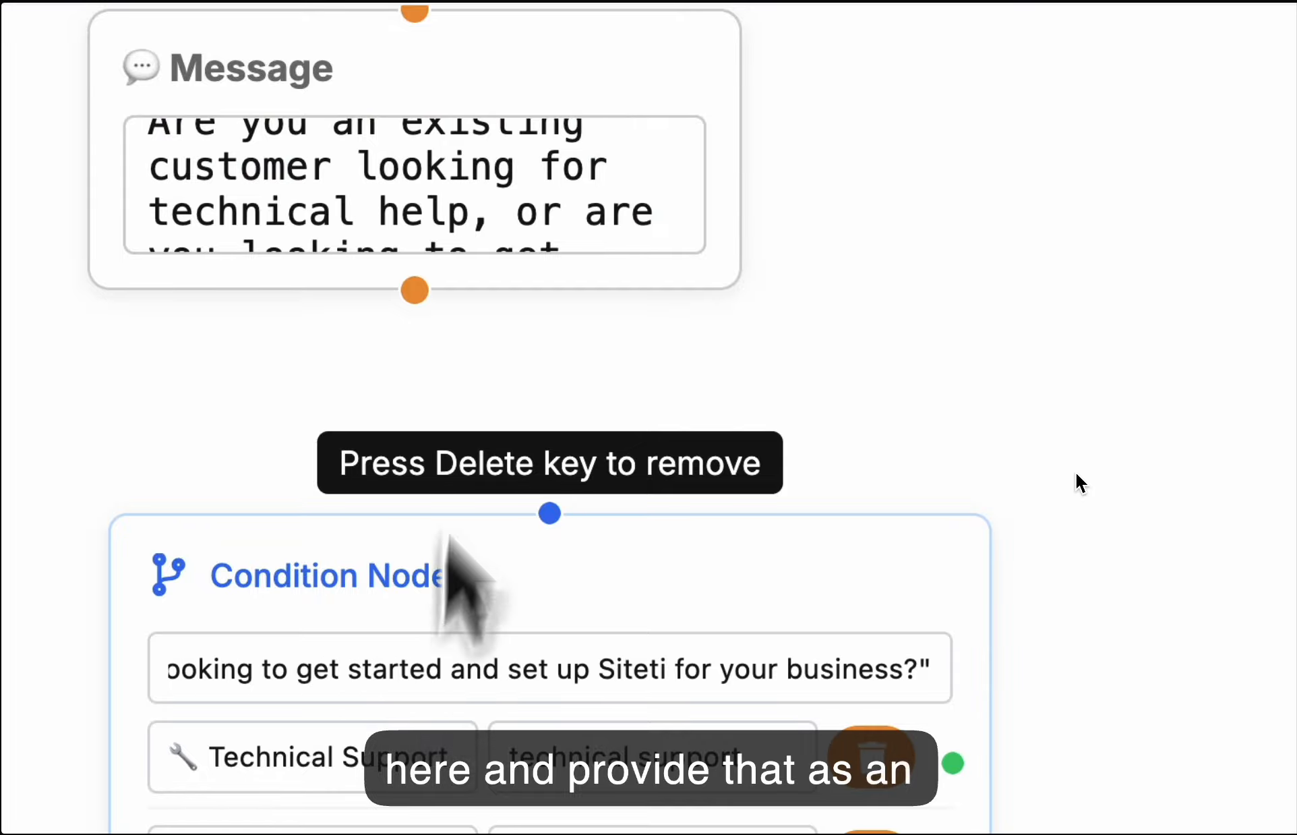
# Delete the separate Message node containing the technical help or setup question.
pyautogui.moveTo(910, 162); pyautogui.dragTo(782, 371)
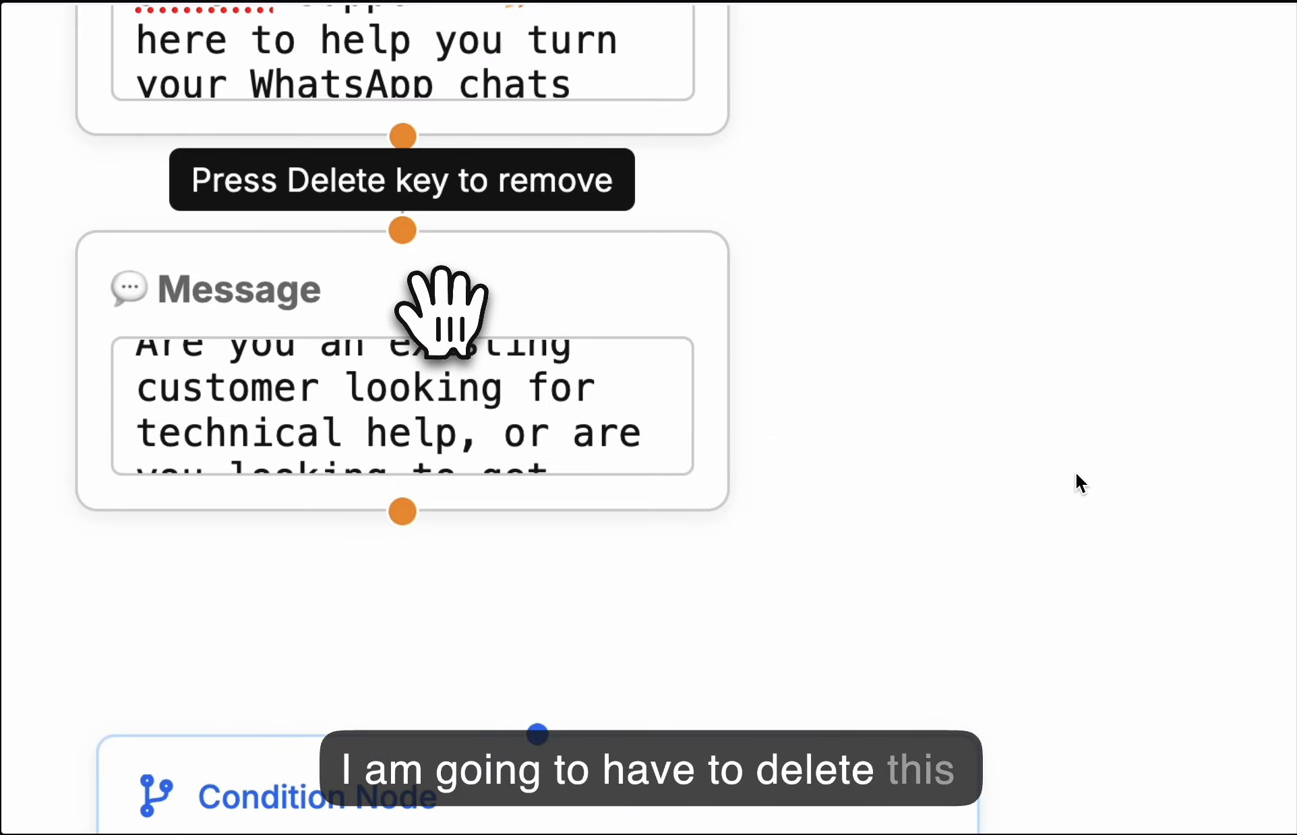
pyautogui.press('Delete')
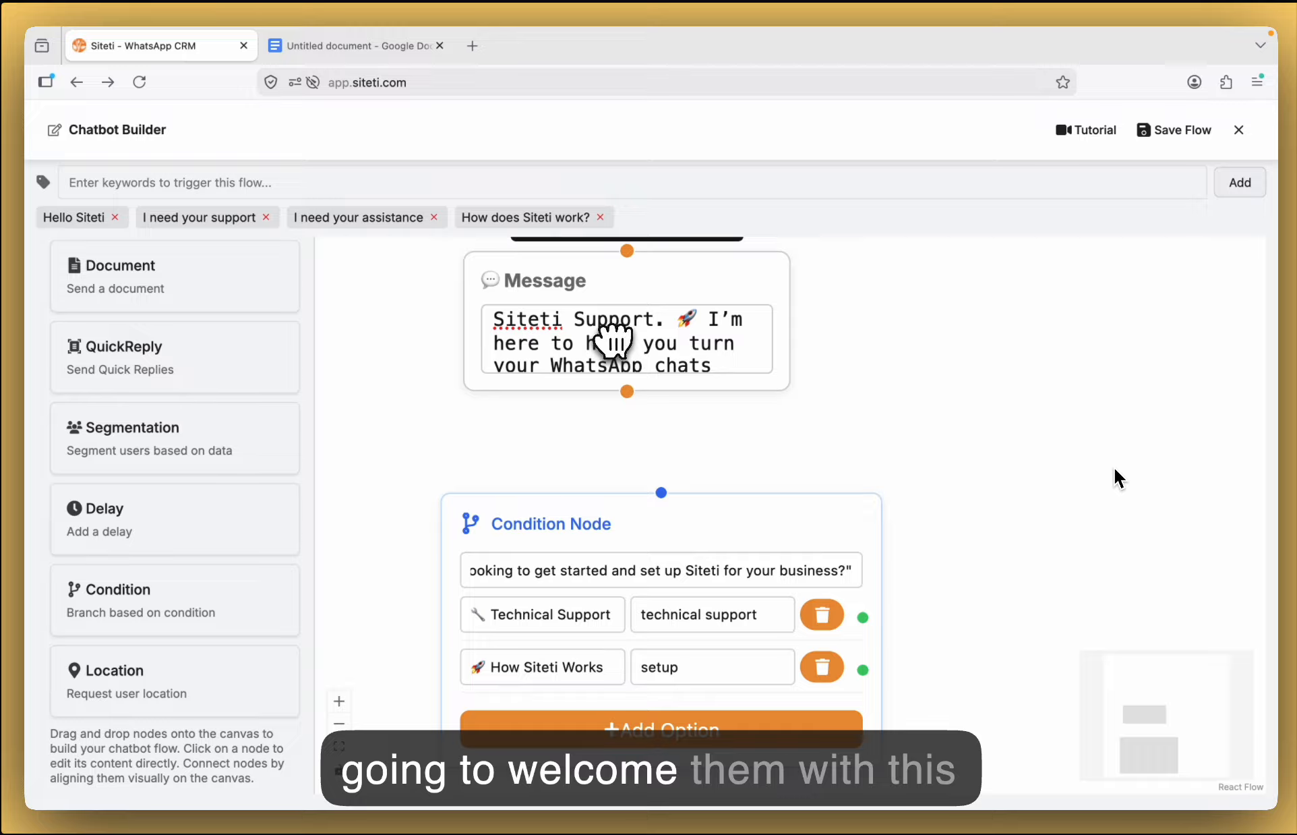
pyautogui.scroll(-1, 607, 330)
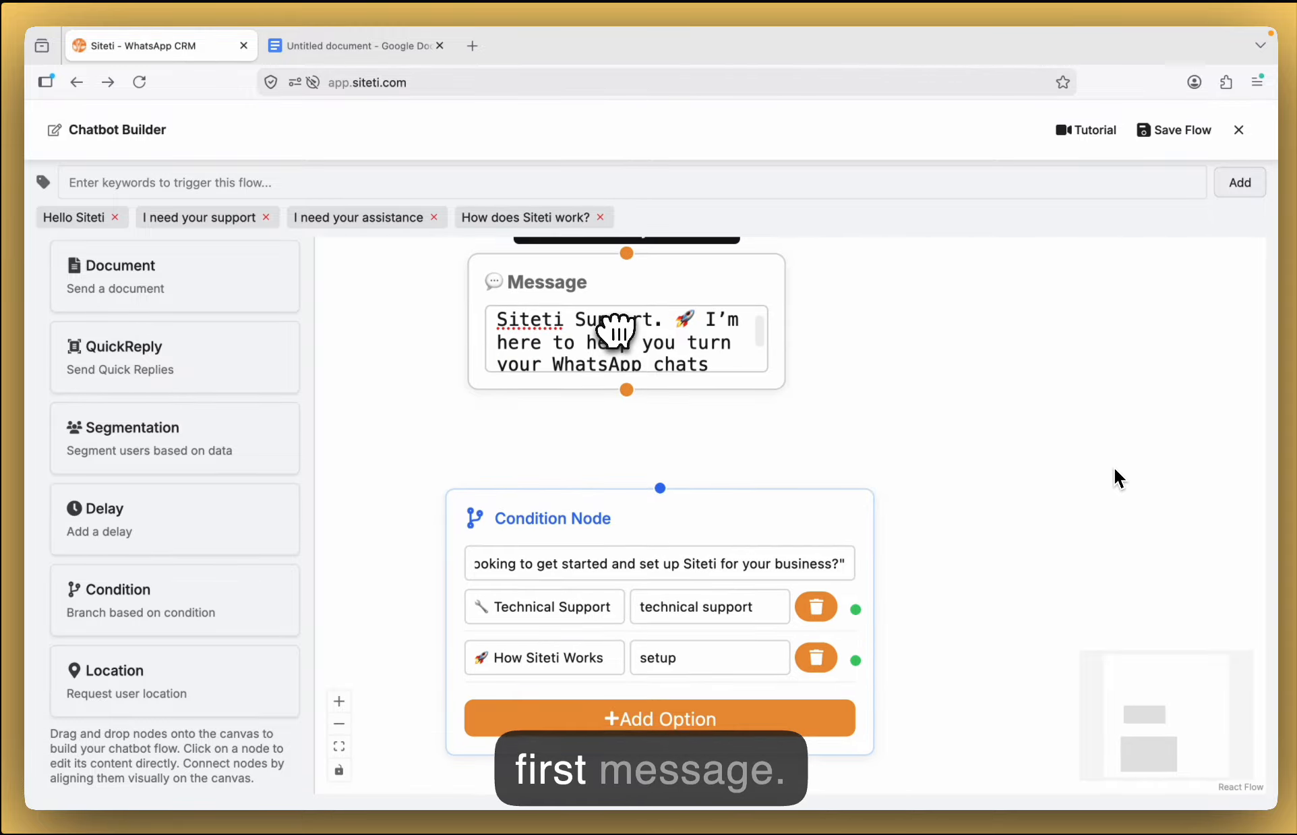
# Read back through the Condition node's question text about technical help or getting started.
pyautogui.click(592, 561)
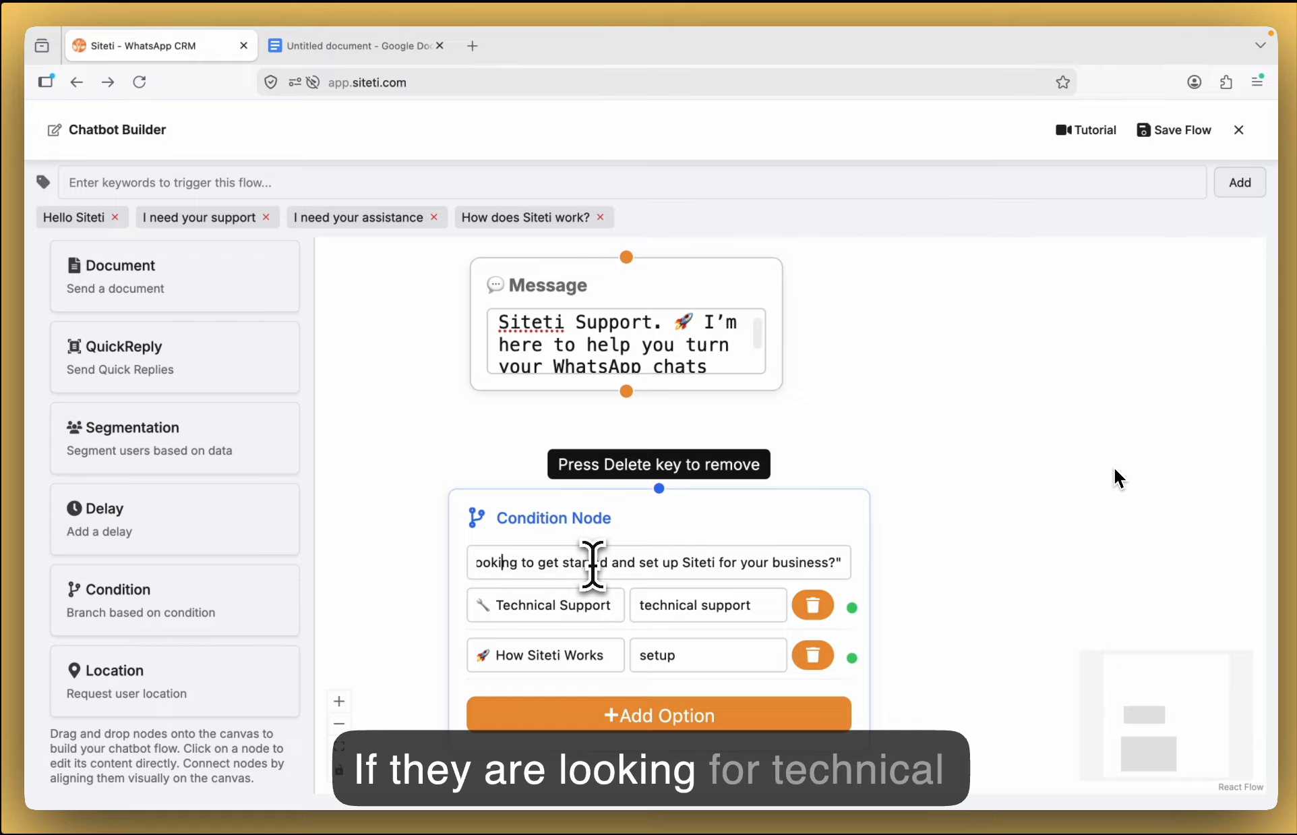
pyautogui.press('Left')
pyautogui.press('Left')
pyautogui.press('Left')
pyautogui.press('Left')
pyautogui.press('Left')
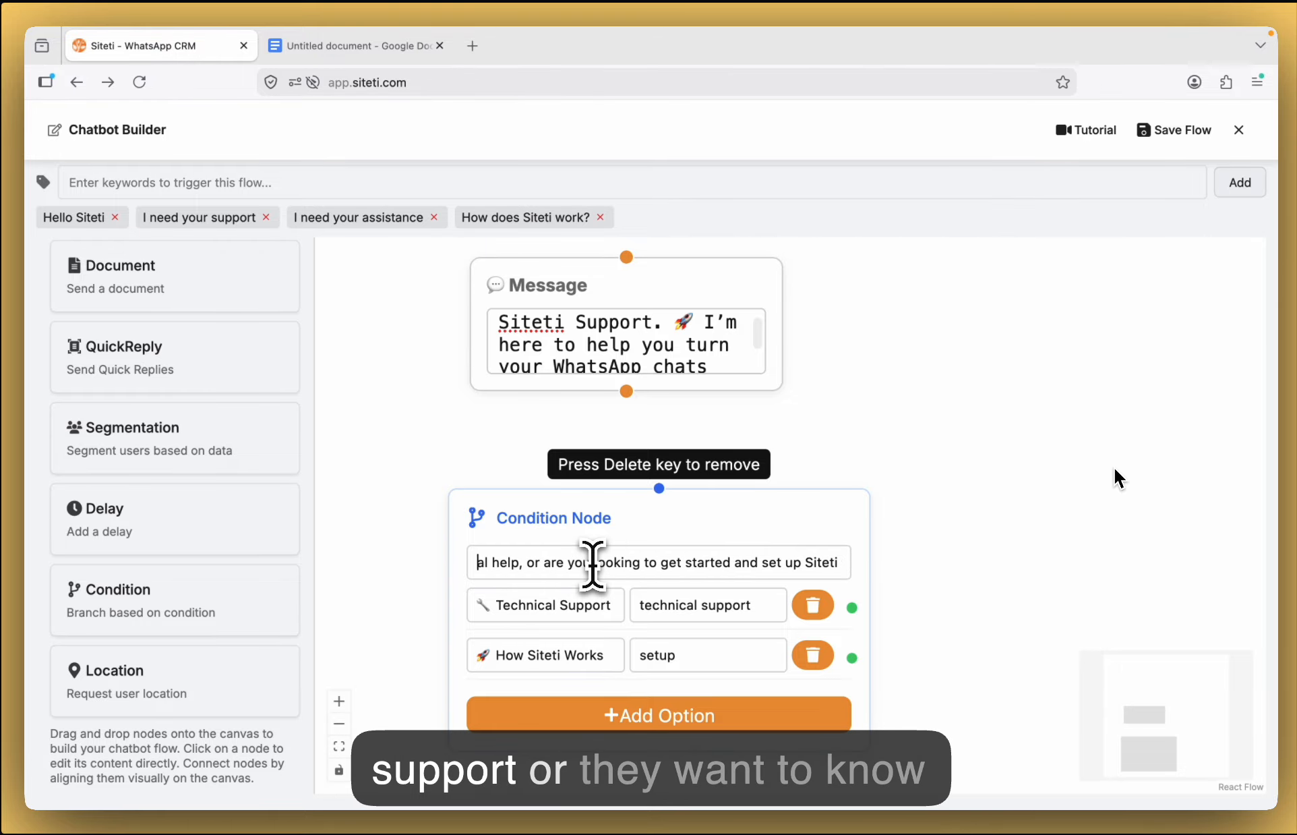
pyautogui.write(', or are you looki')
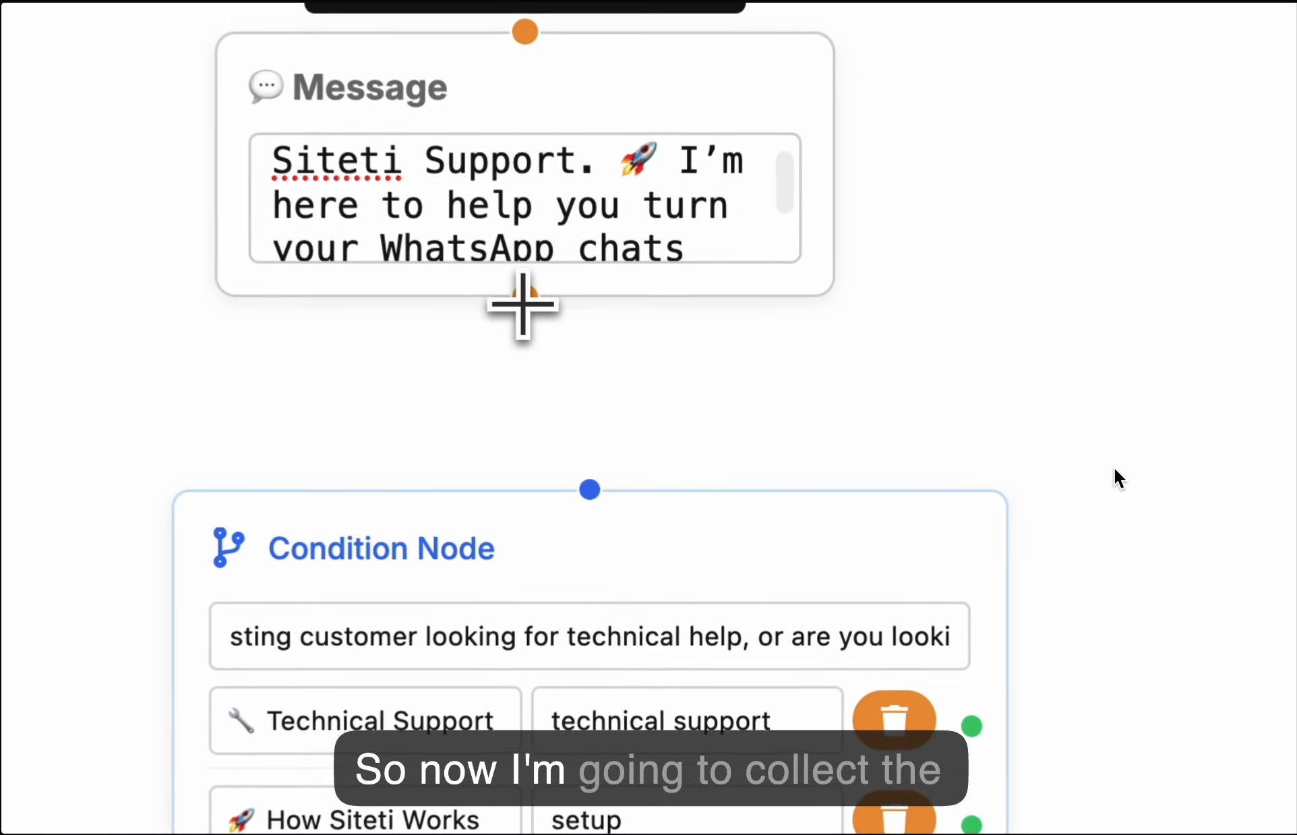
# Connect the welcome message's output to the Condition node's input and align the Condition node directly beneath the message.
pyautogui.moveTo(626, 391); pyautogui.dragTo(658, 489)
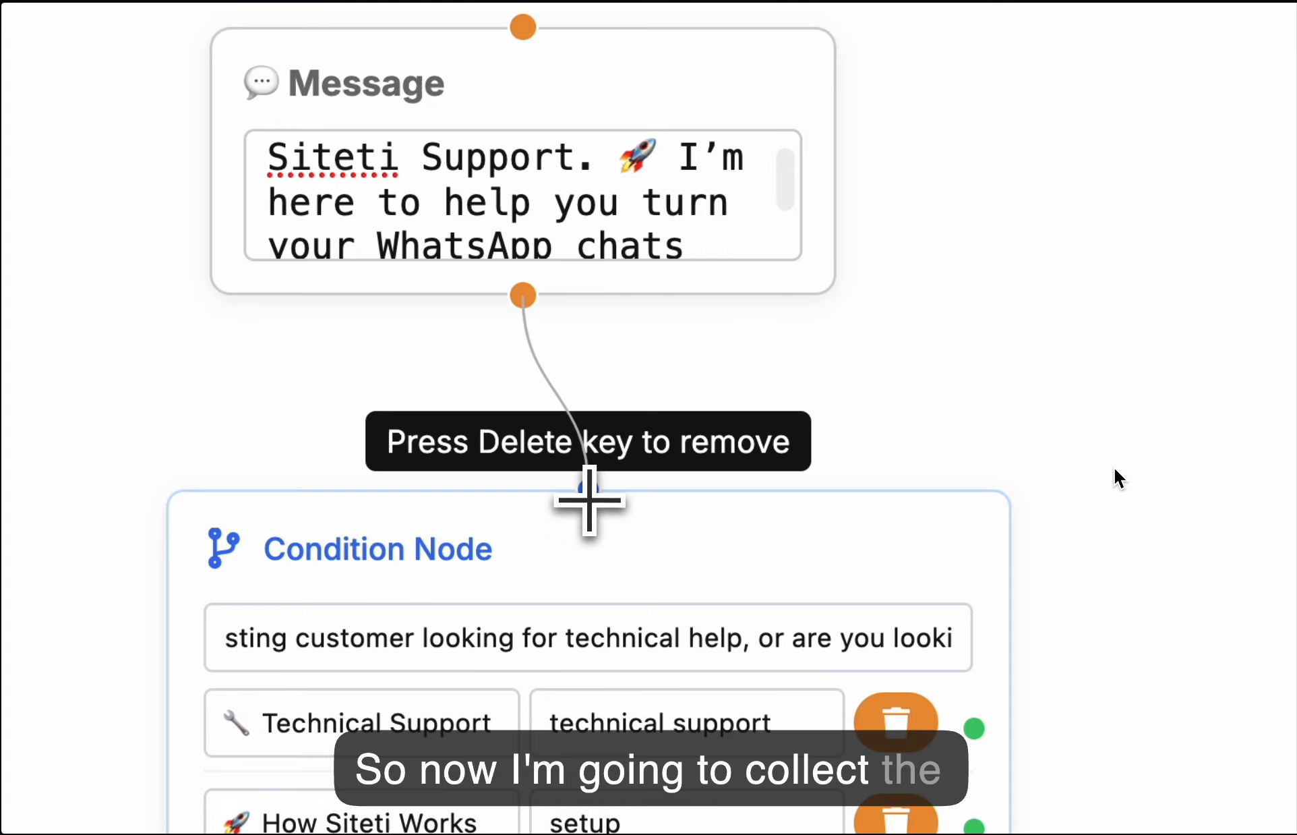
pyautogui.moveTo(459, 538); pyautogui.dragTo(391, 467)
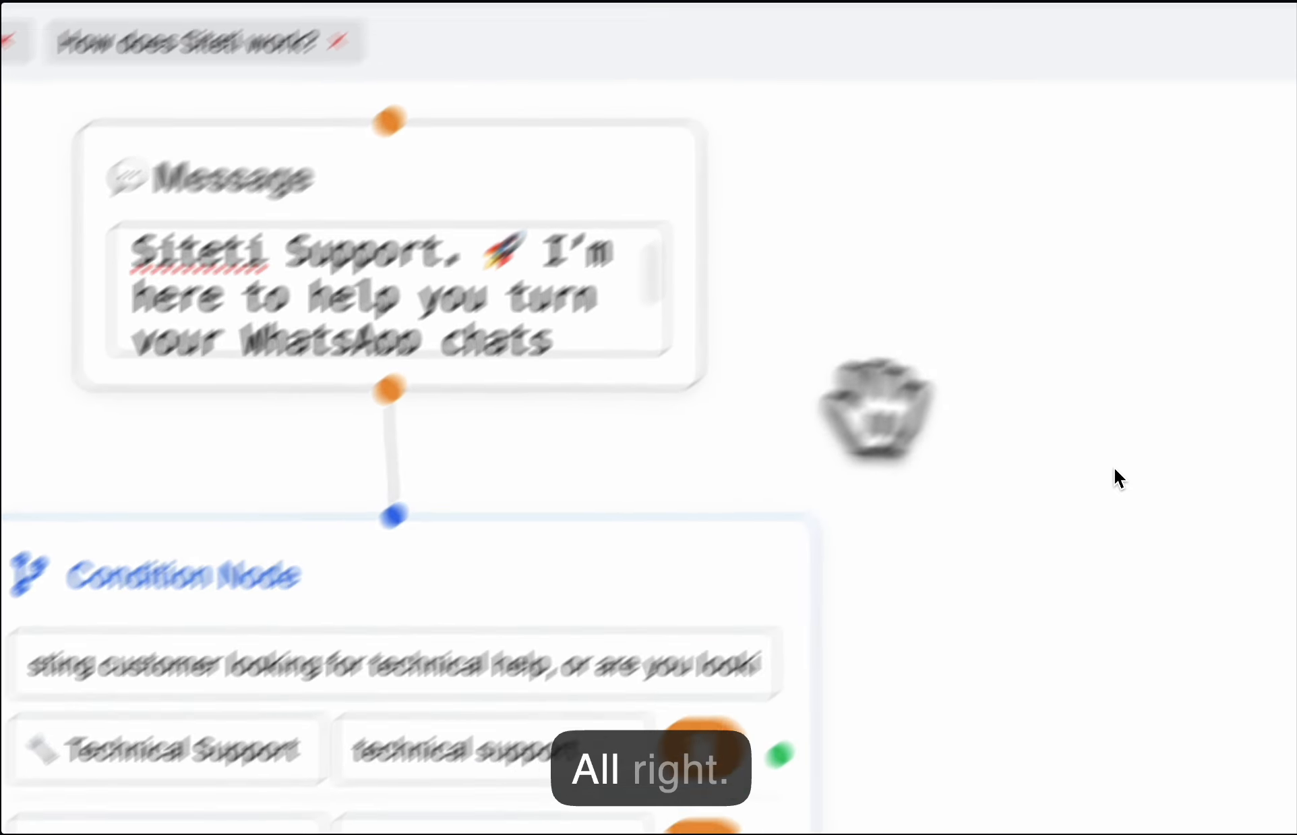
pyautogui.moveTo(945, 451); pyautogui.dragTo(434, 381)
pyautogui.scroll(-5, 836, 419)
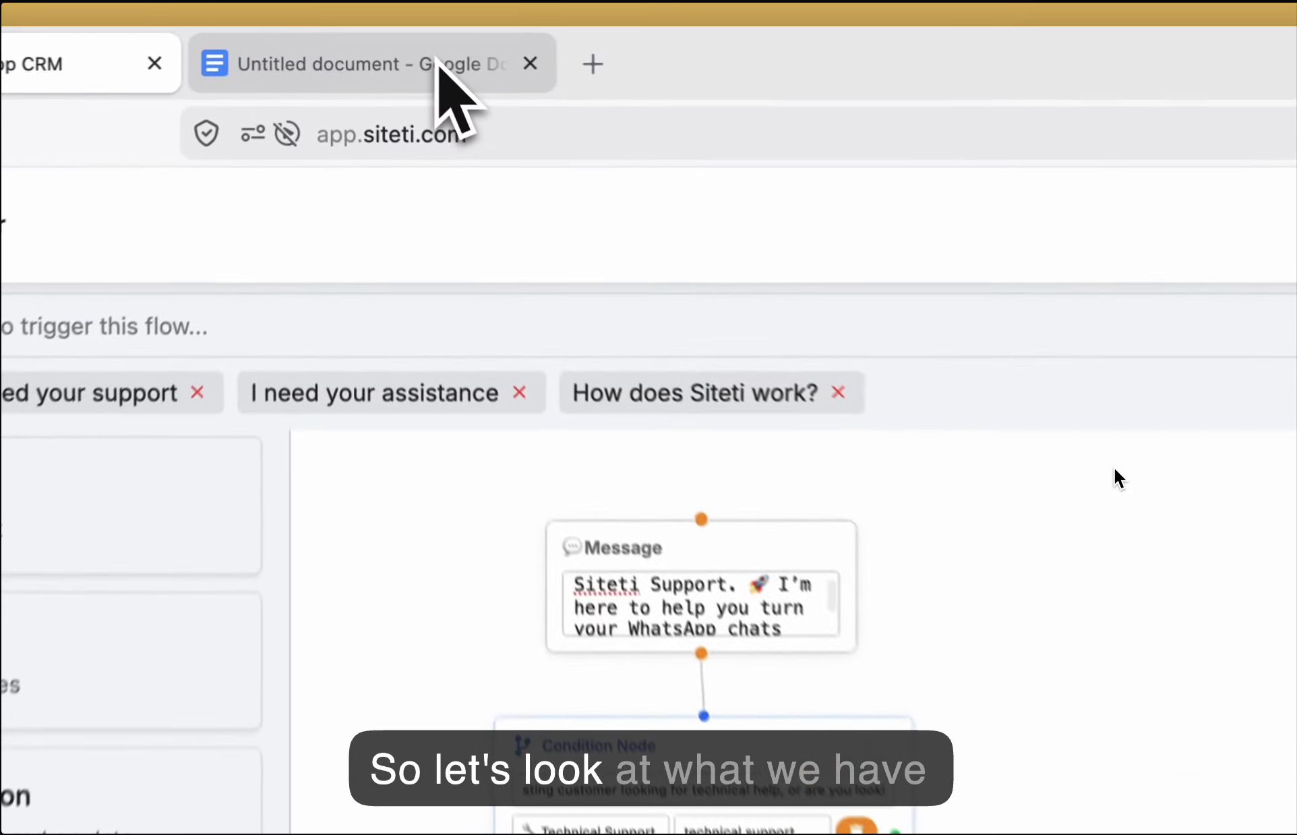
# Copy the Phase 2 reply beginning "Awesome! Siteti helps teams of 2+ people" from the Google Docs script and return to the Chatbot Builder.
pyautogui.click(354, 45)
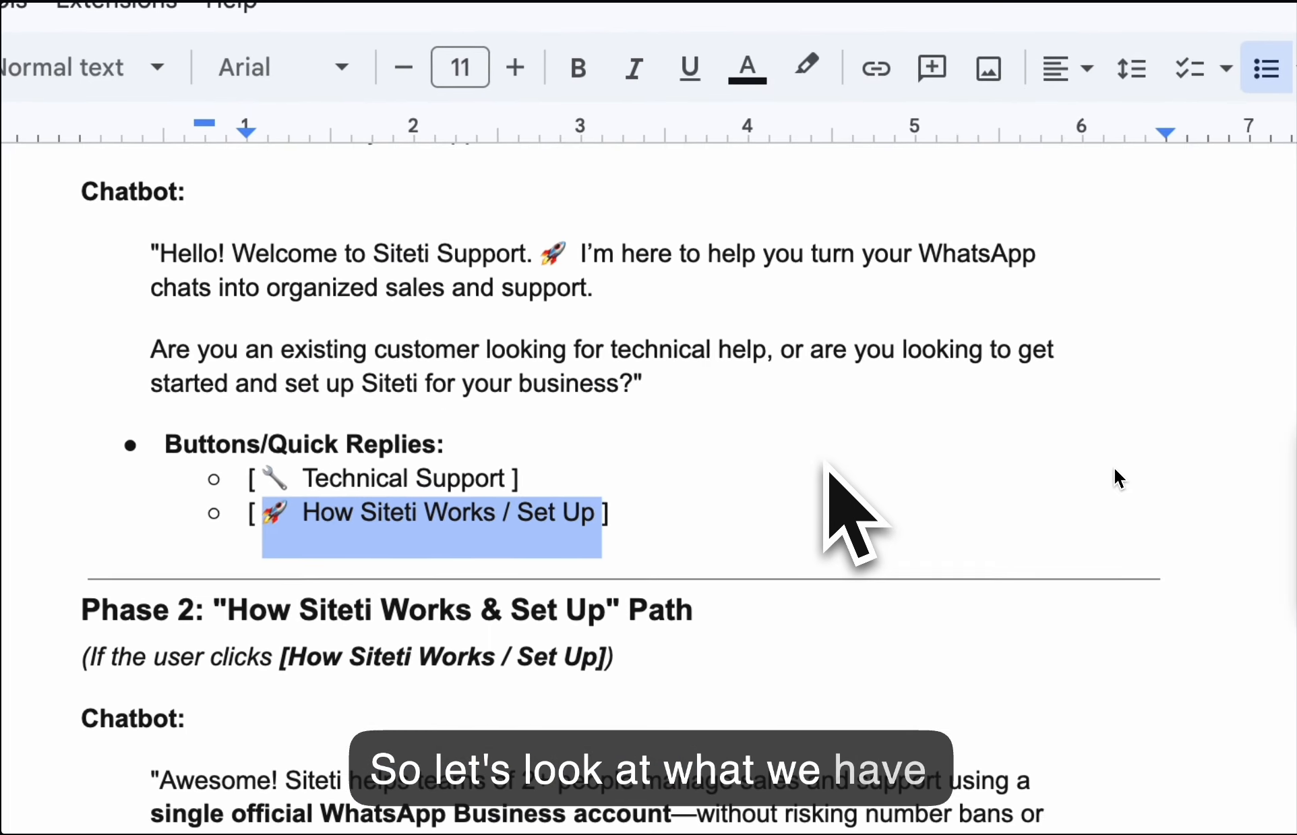
pyautogui.scroll(-5, 830, 485)
pyautogui.scroll(1, 839, 516)
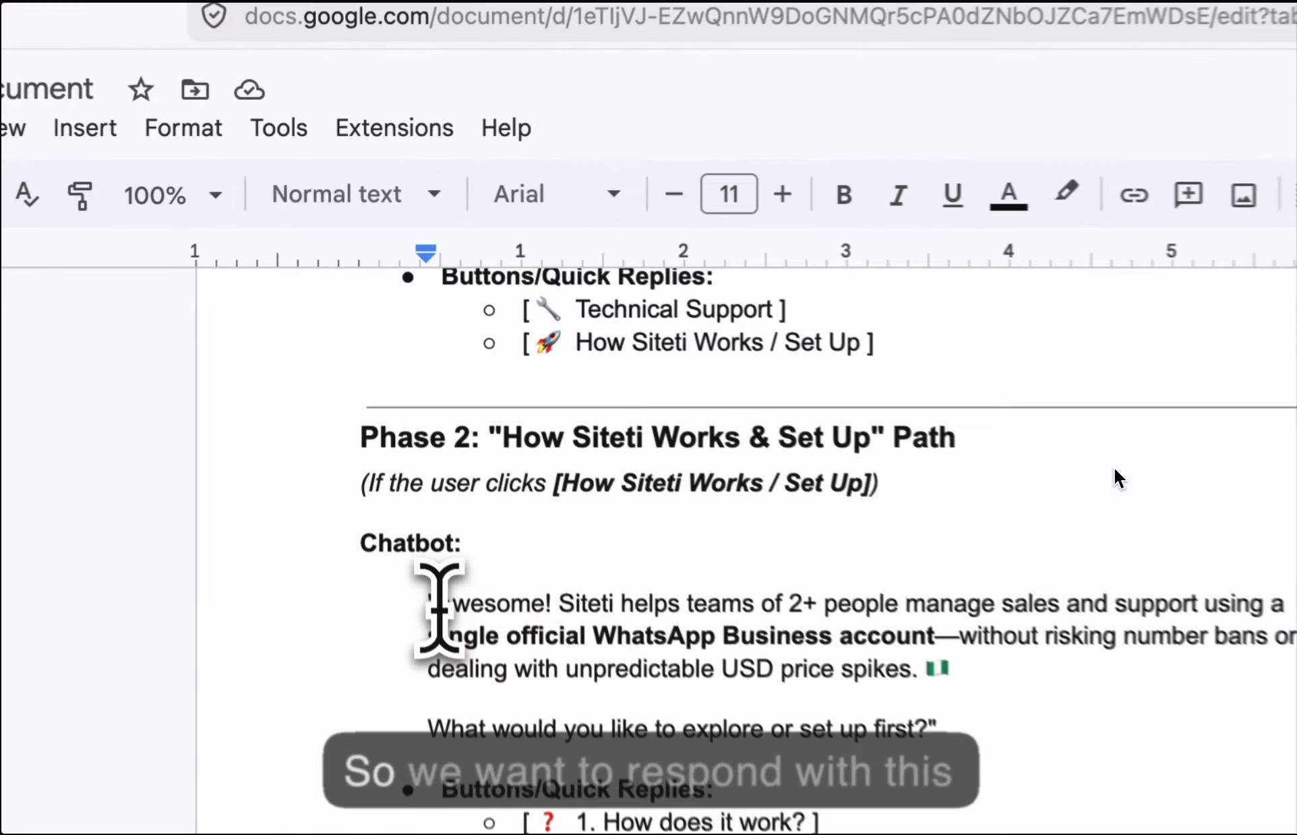
pyautogui.moveTo(386, 386); pyautogui.dragTo(544, 415)
pyautogui.moveTo(760, 680); pyautogui.dragTo(963, 674)
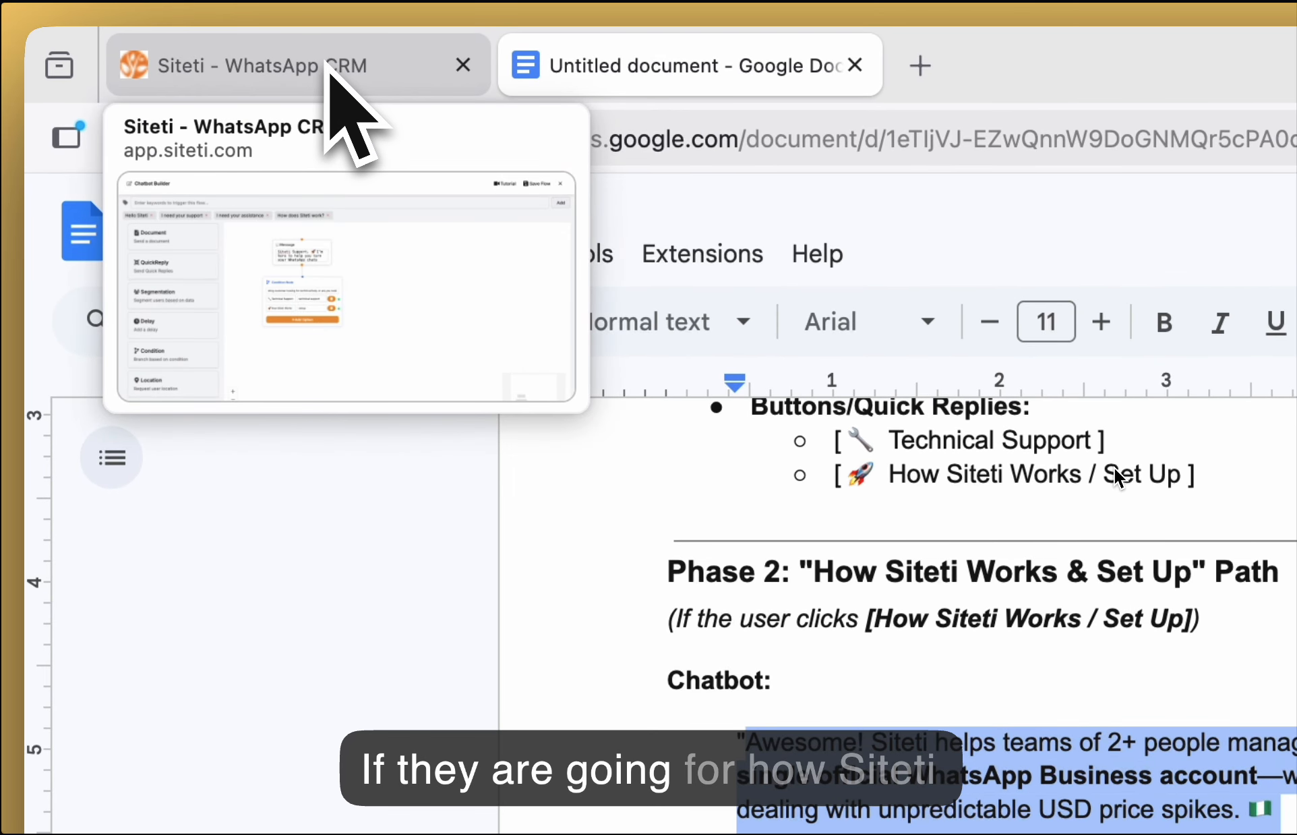
pyautogui.click(326, 64)
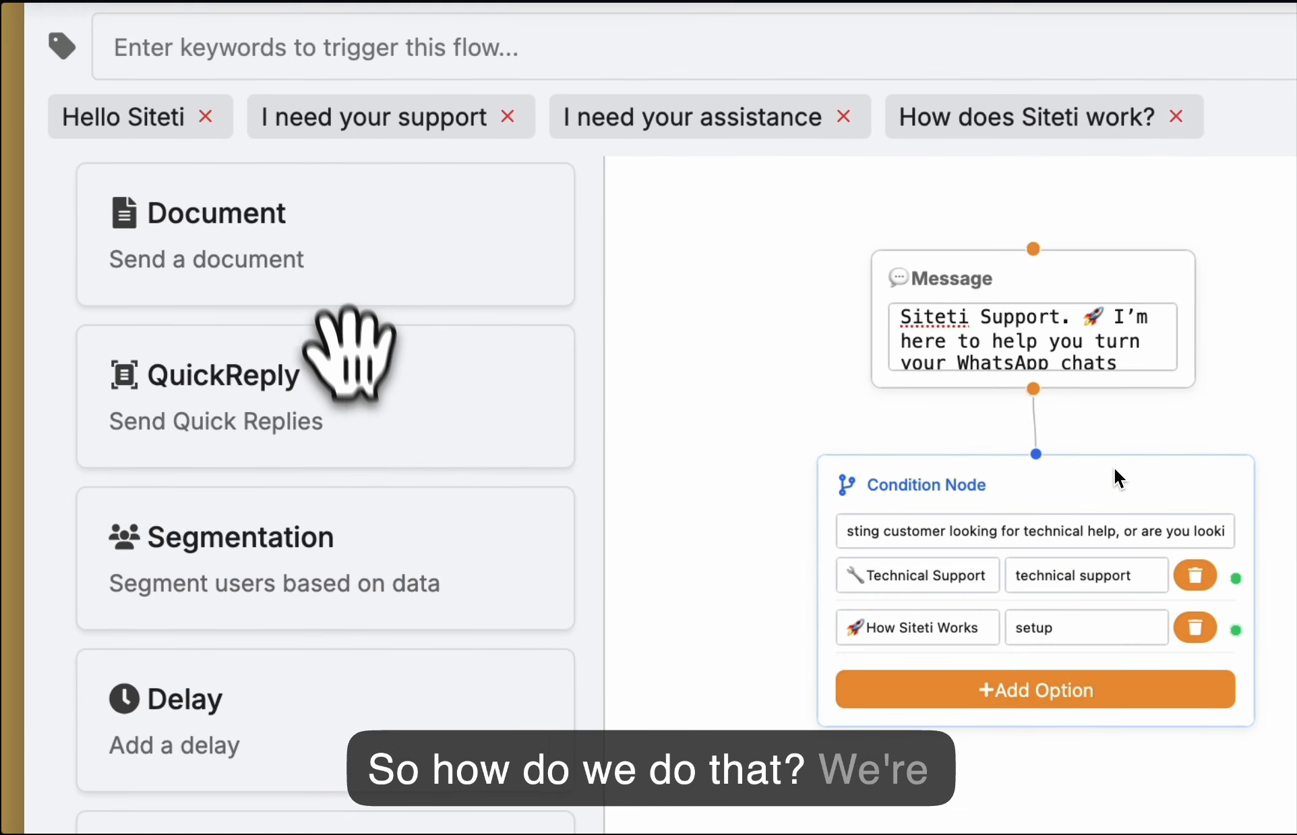
# Add a Message node to the canvas and place it beside the existing welcome message and Condition node.
pyautogui.moveTo(355, 412); pyautogui.dragTo(337, 646)
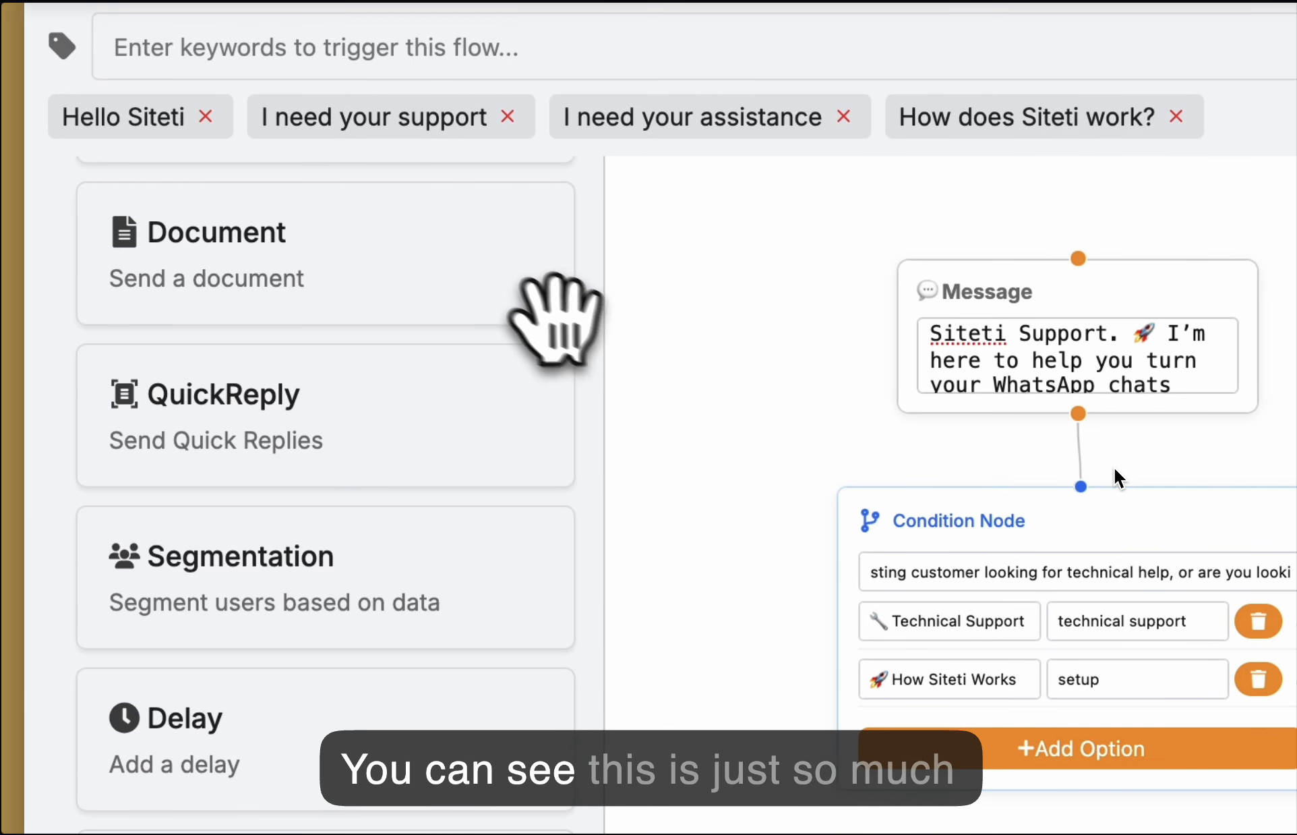
pyautogui.scroll(10, 532, 310)
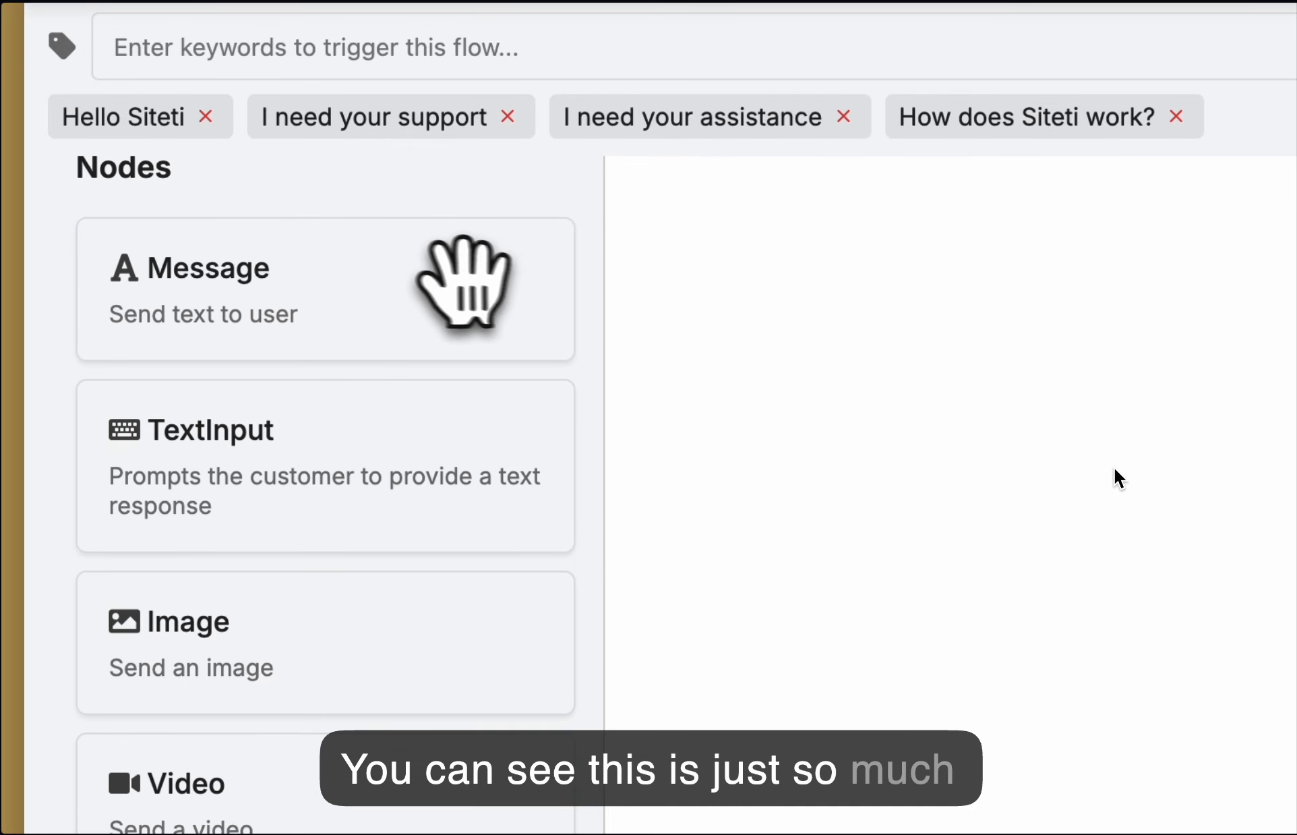
pyautogui.moveTo(463, 282); pyautogui.dragTo(1296, 747)
pyautogui.moveTo(902, 633); pyautogui.dragTo(902, 634)
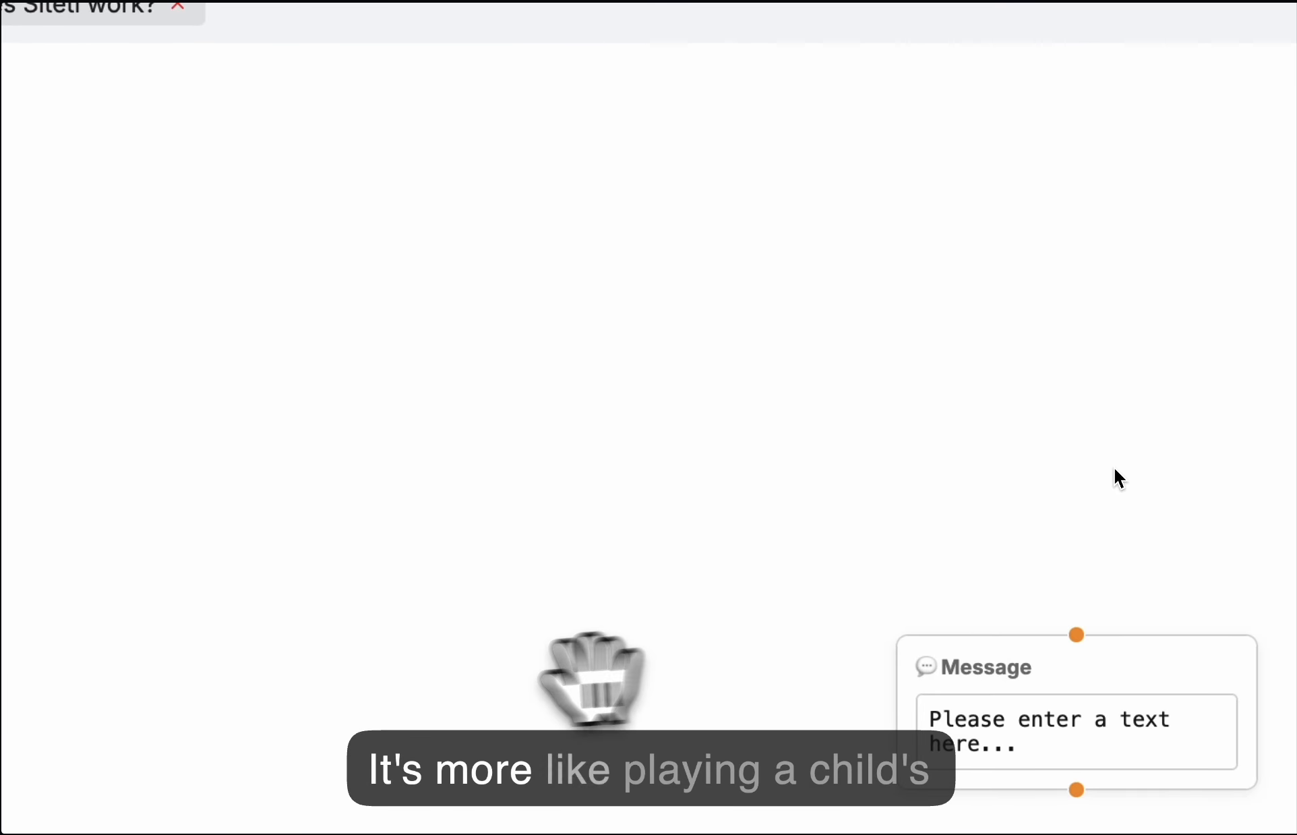
pyautogui.moveTo(478, 680); pyautogui.dragTo(402, 50)
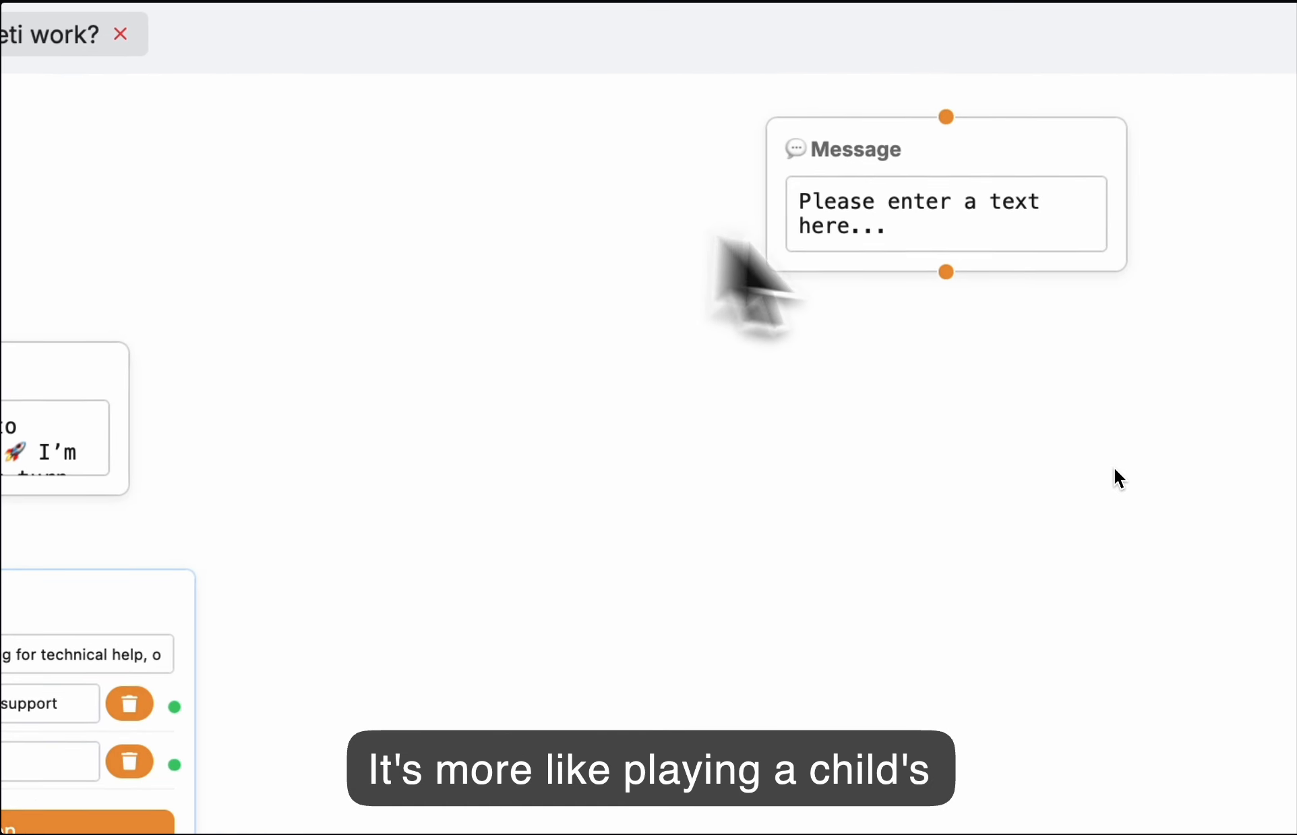
# Replace the new Message node's placeholder text with the copied reply beginning "Awesome! Siteti helps teams of 2+ people".
pyautogui.click(972, 288)
pyautogui.tripleClick(972, 289)
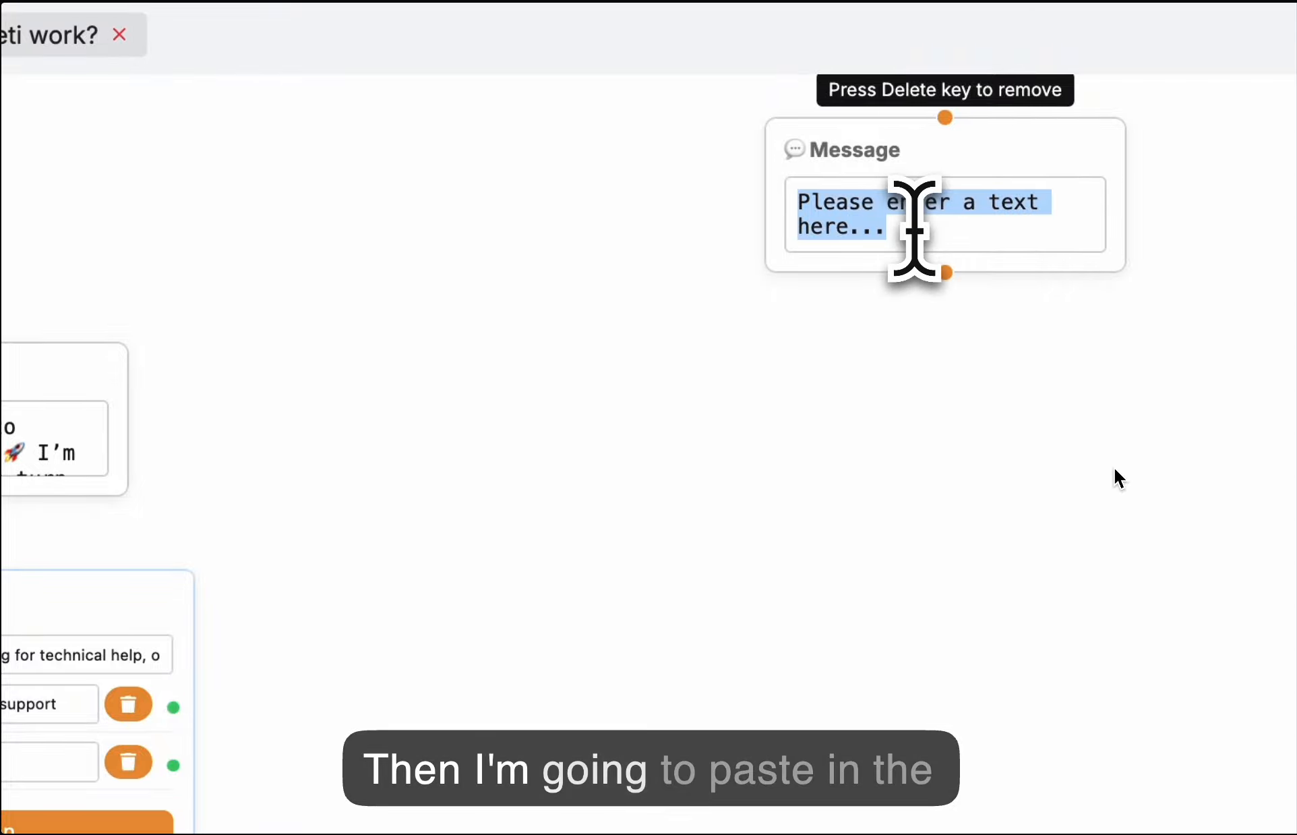
pyautogui.press('super+v')
# Connect the "How Siteti Works" option's output to the "Awesome!" Message node and reposition that message lower beside the Condition node.
pyautogui.moveTo(900, 134); pyautogui.dragTo(718, 586)
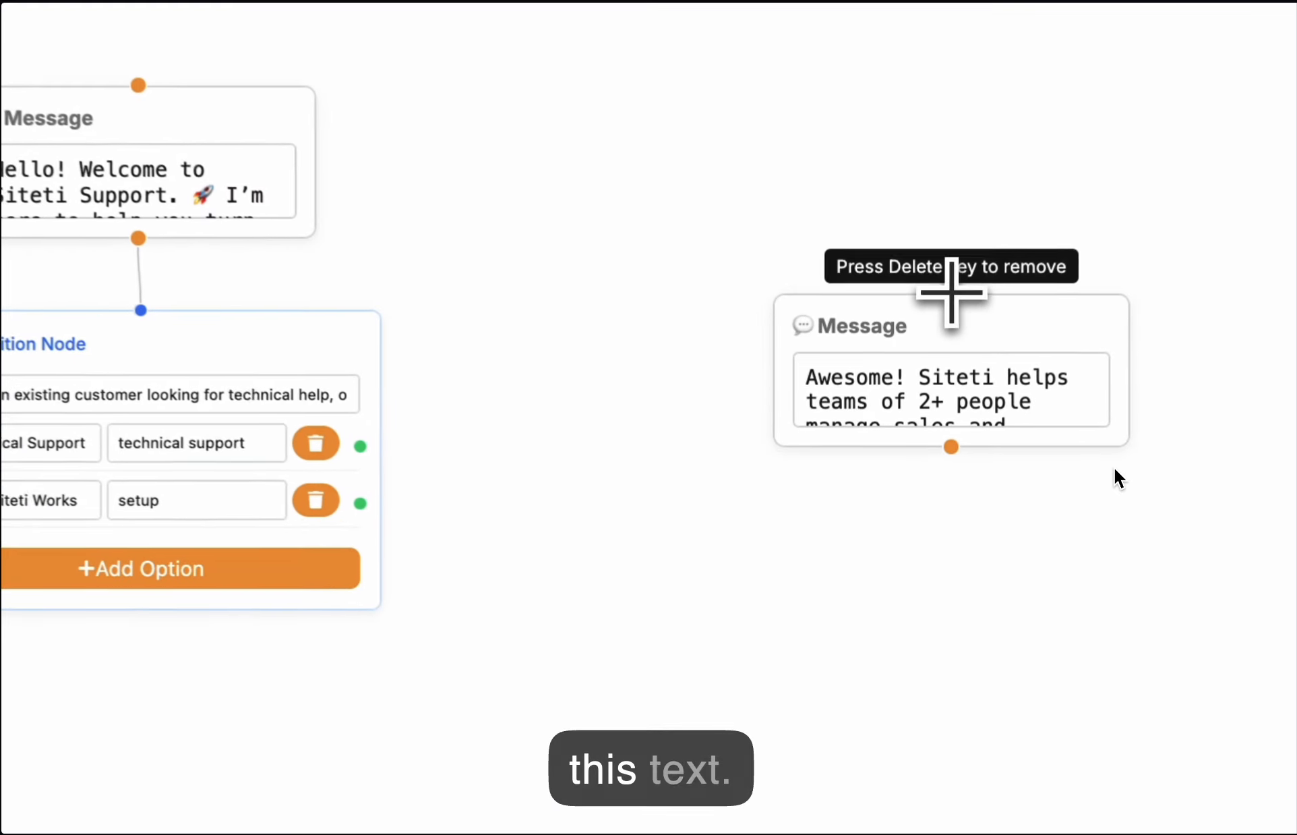
pyautogui.moveTo(926, 476); pyautogui.dragTo(921, 453)
pyautogui.moveTo(942, 241); pyautogui.dragTo(353, 506)
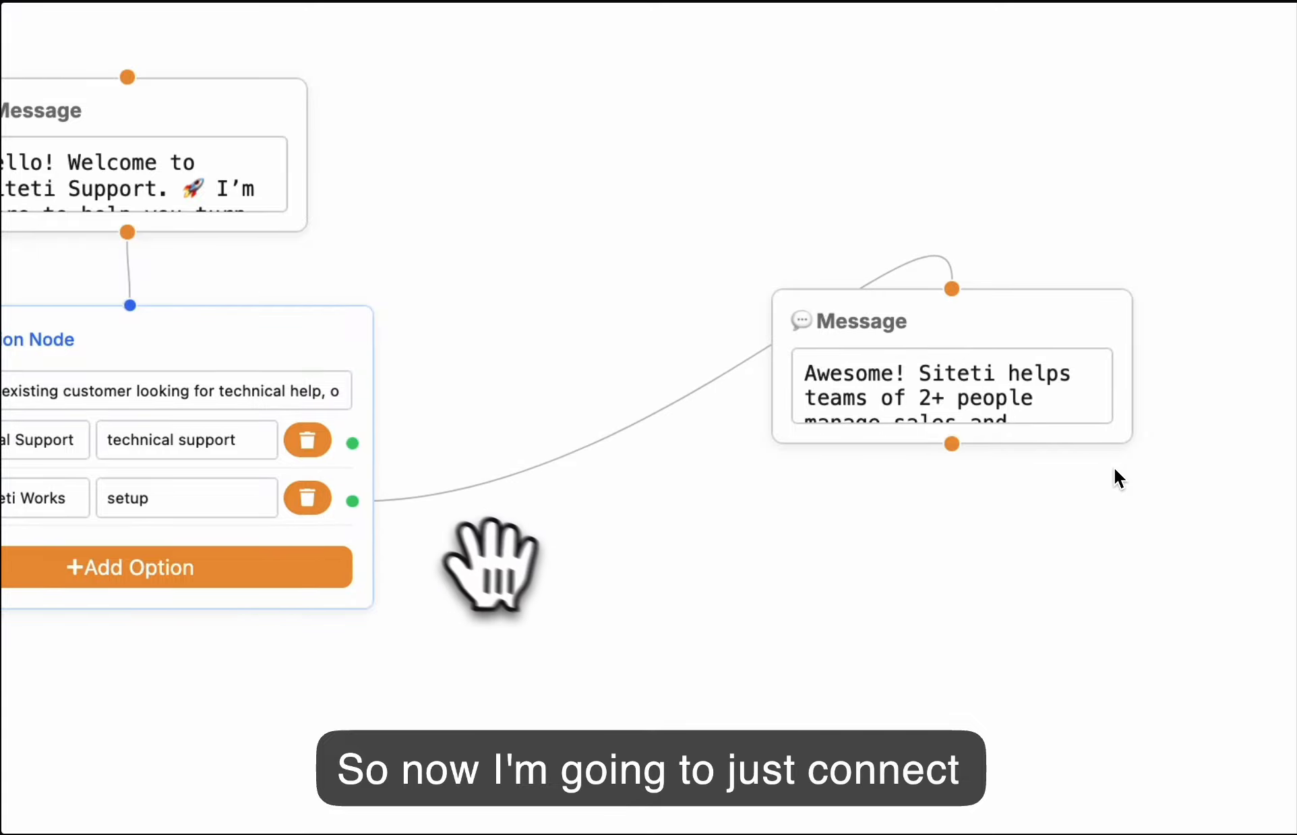
pyautogui.moveTo(937, 323); pyautogui.dragTo(631, 642)
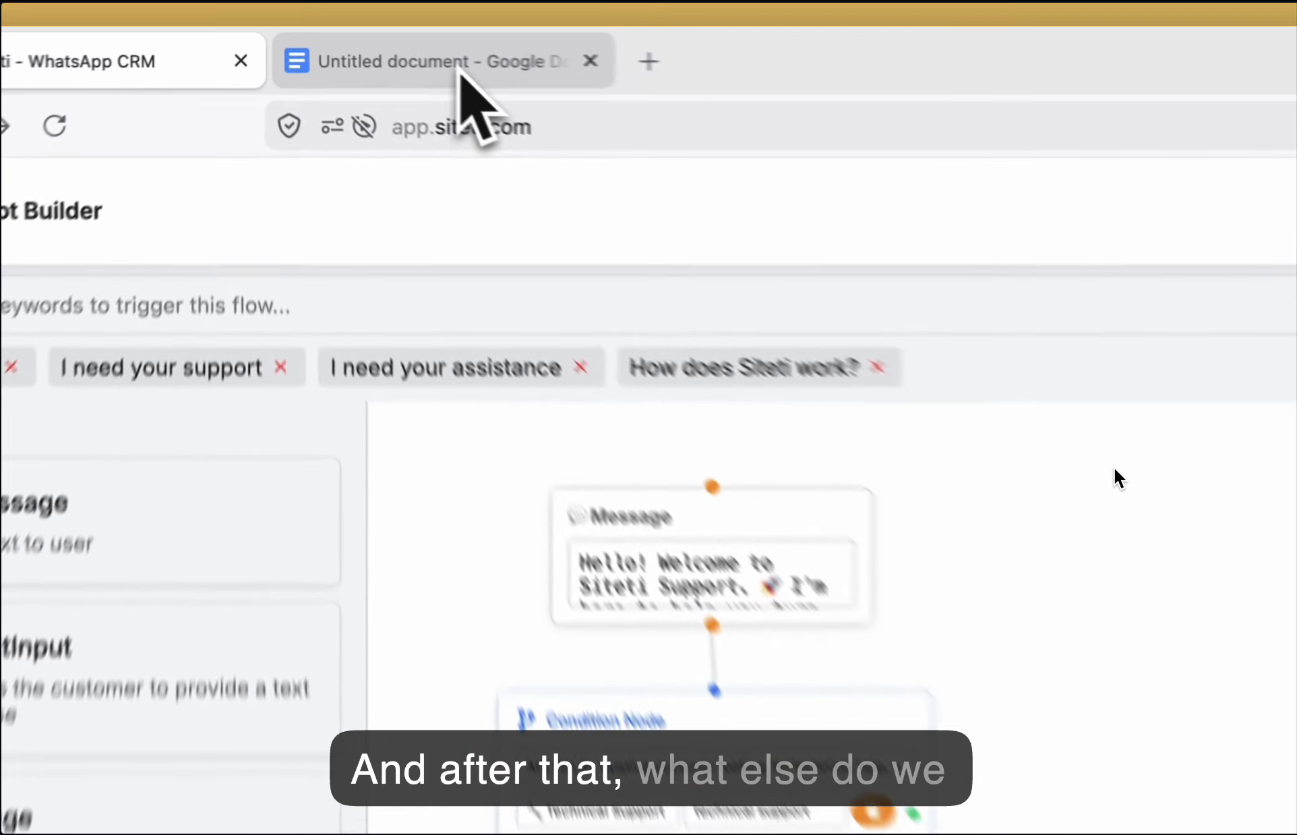
# Copy the question "What would you like to explore or set up first?" from the Google Docs script and return to the Chatbot Builder.
pyautogui.click(460, 68)
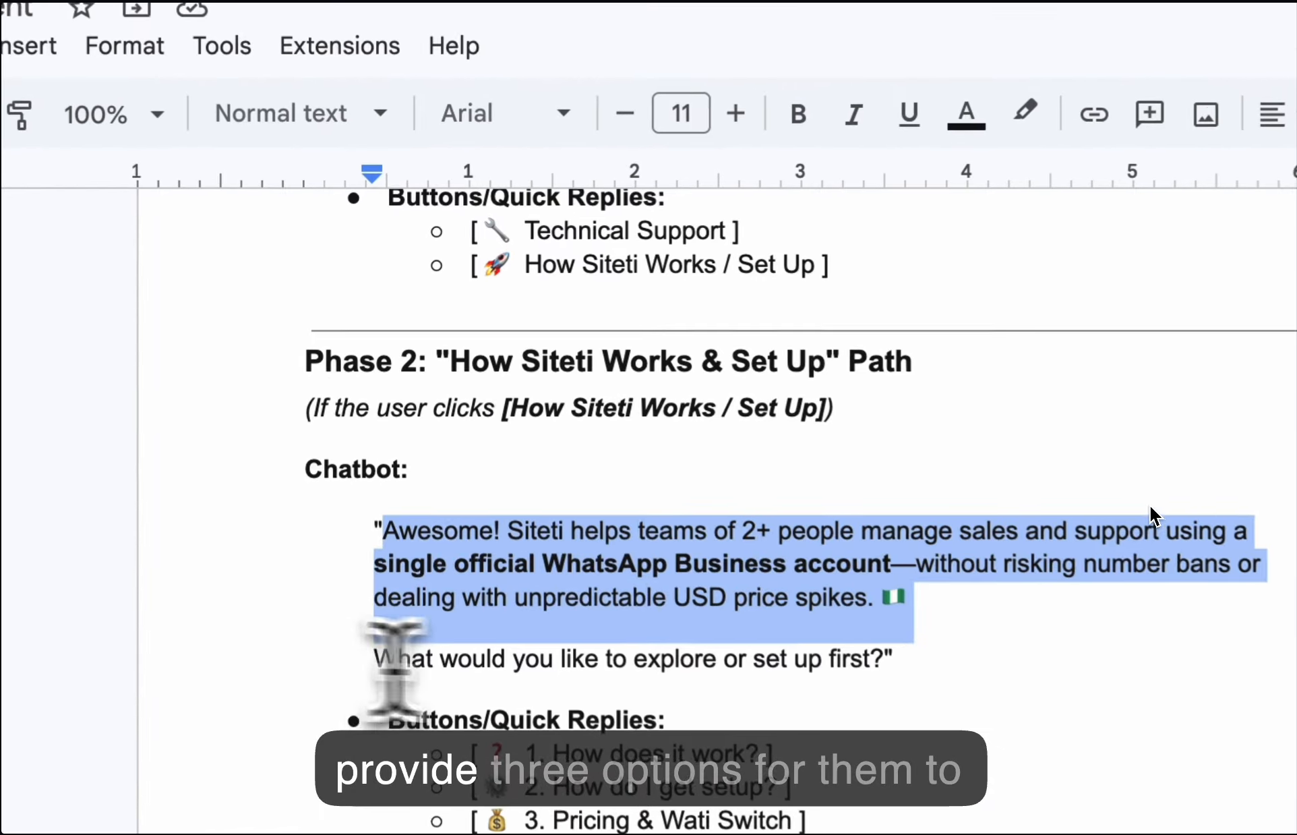
pyautogui.moveTo(381, 450); pyautogui.dragTo(658, 451)
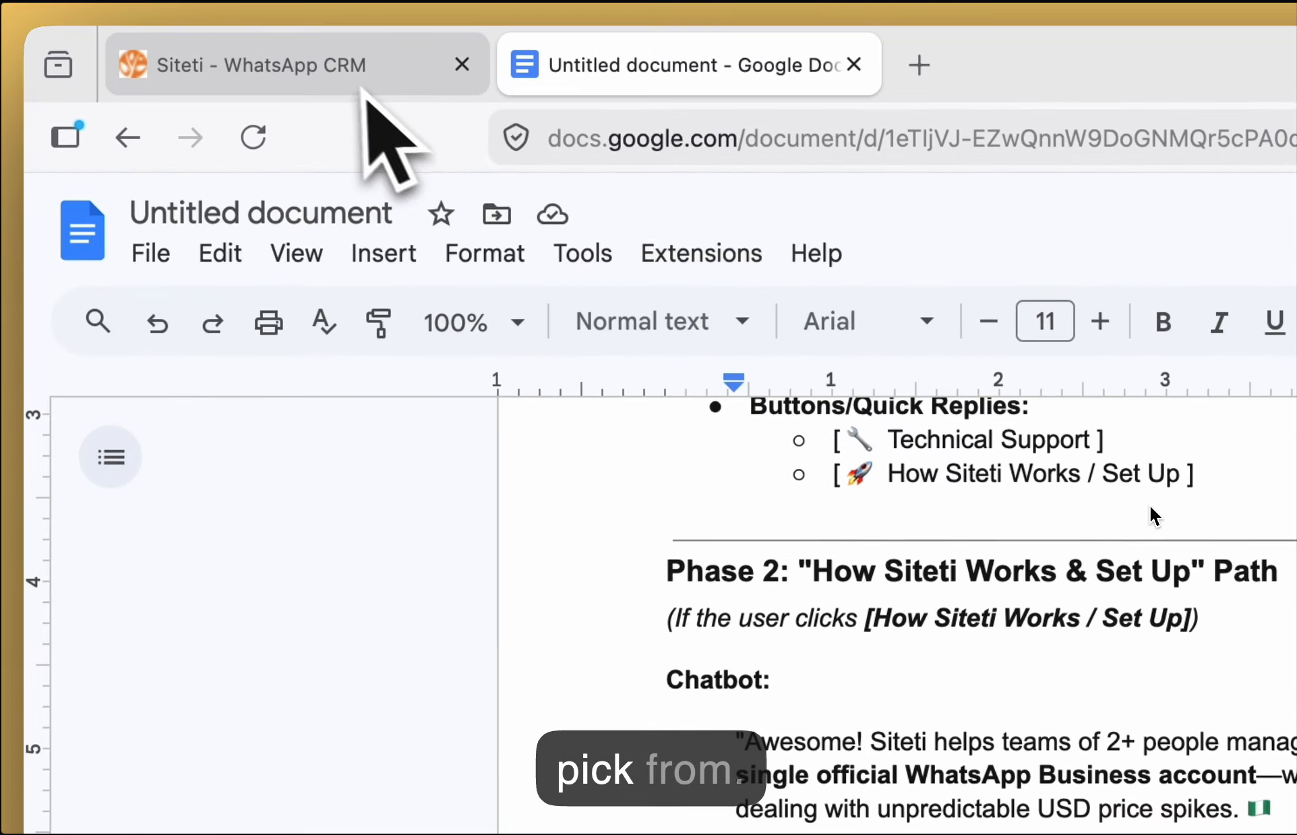
pyautogui.click(350, 68)
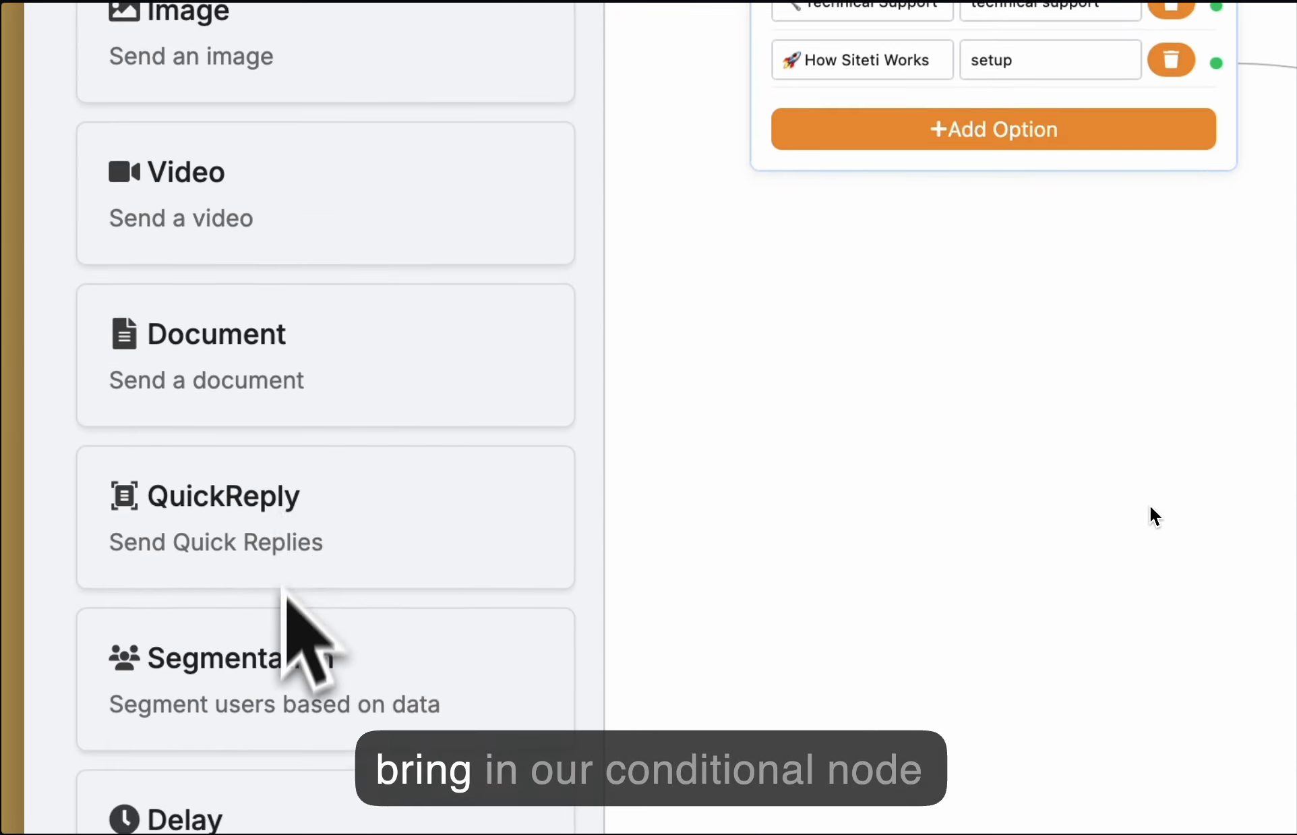
# Add a Condition node below the "Awesome!" message with the question "What would you like to explore or set up first?", without the trailing quotation mark.
pyautogui.moveTo(263, 724); pyautogui.dragTo(945, 313)
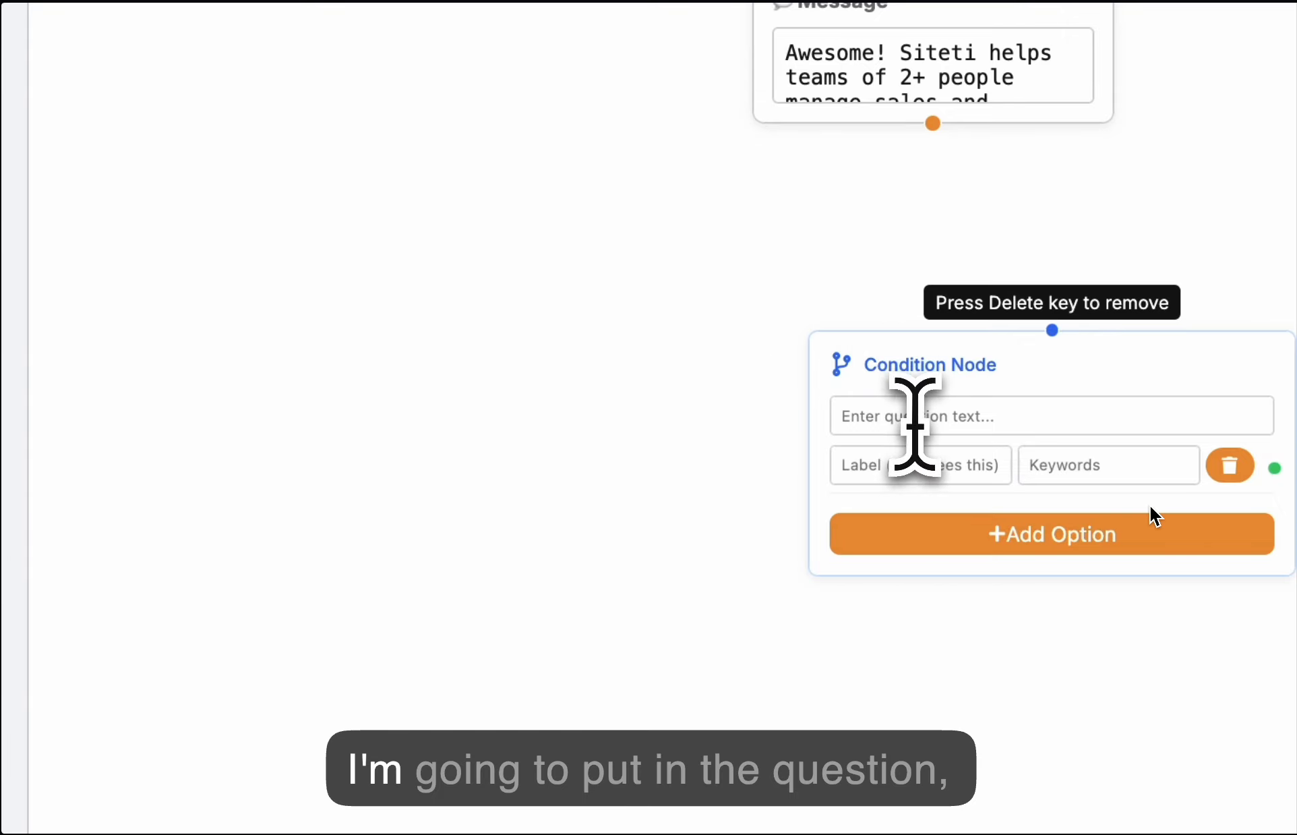
pyautogui.click(915, 416)
pyautogui.write('What would you like to explore or set up first?"')
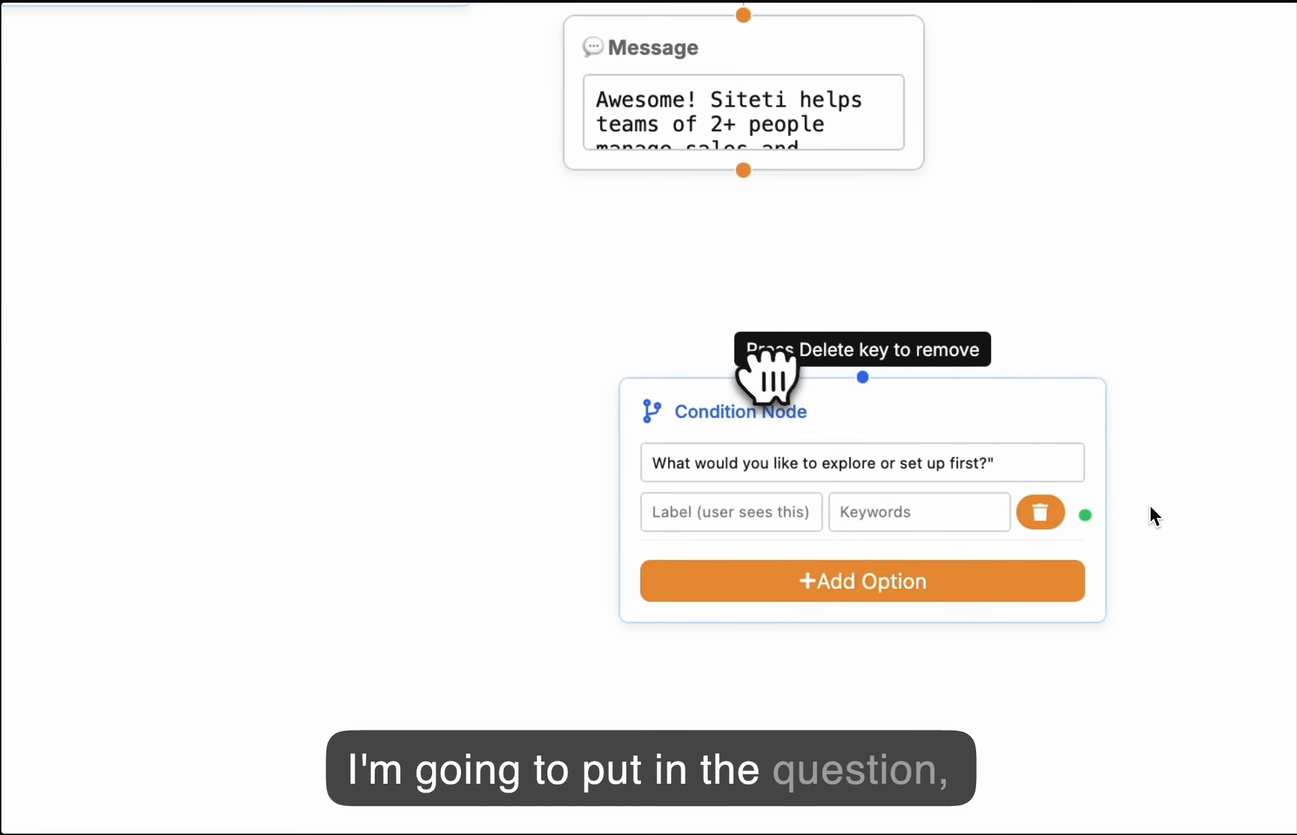
pyautogui.moveTo(767, 377); pyautogui.dragTo(747, 356)
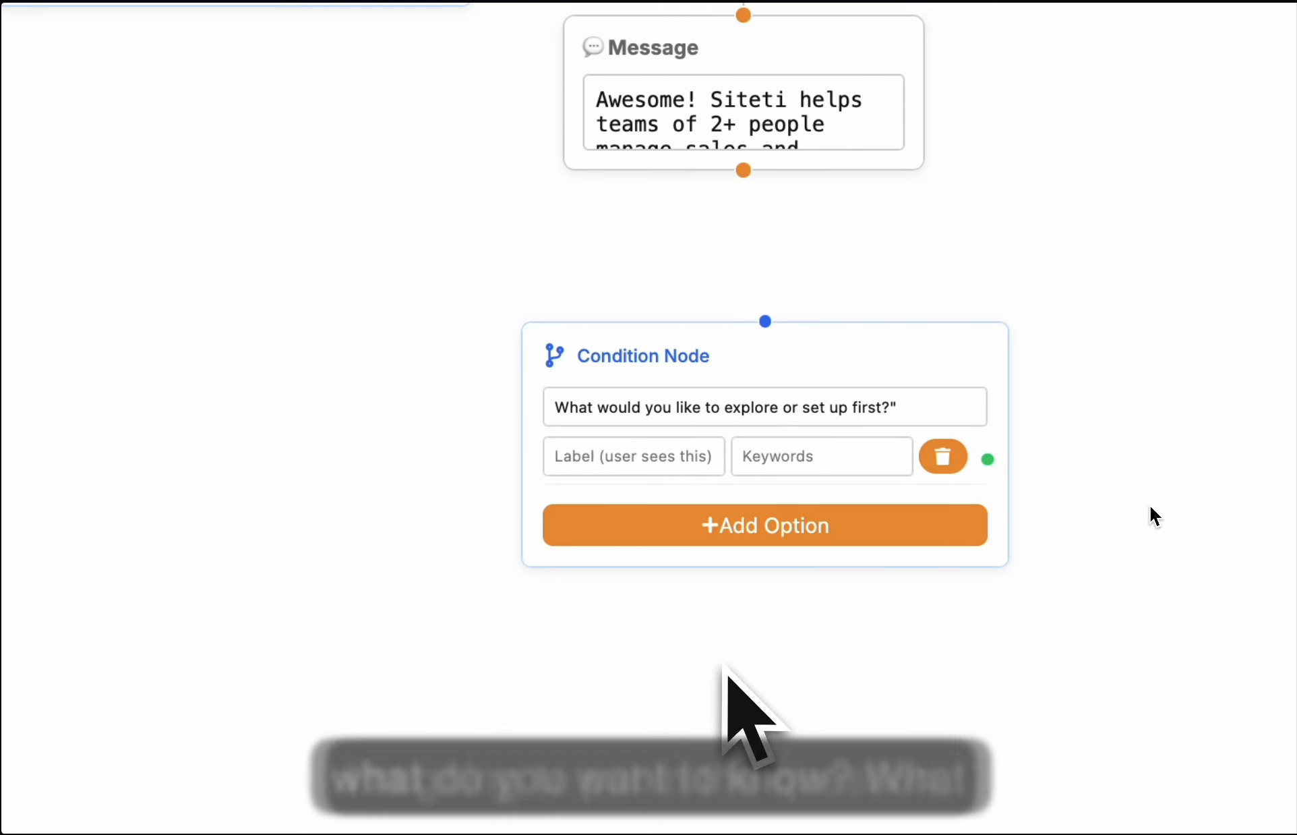
pyautogui.click(932, 416)
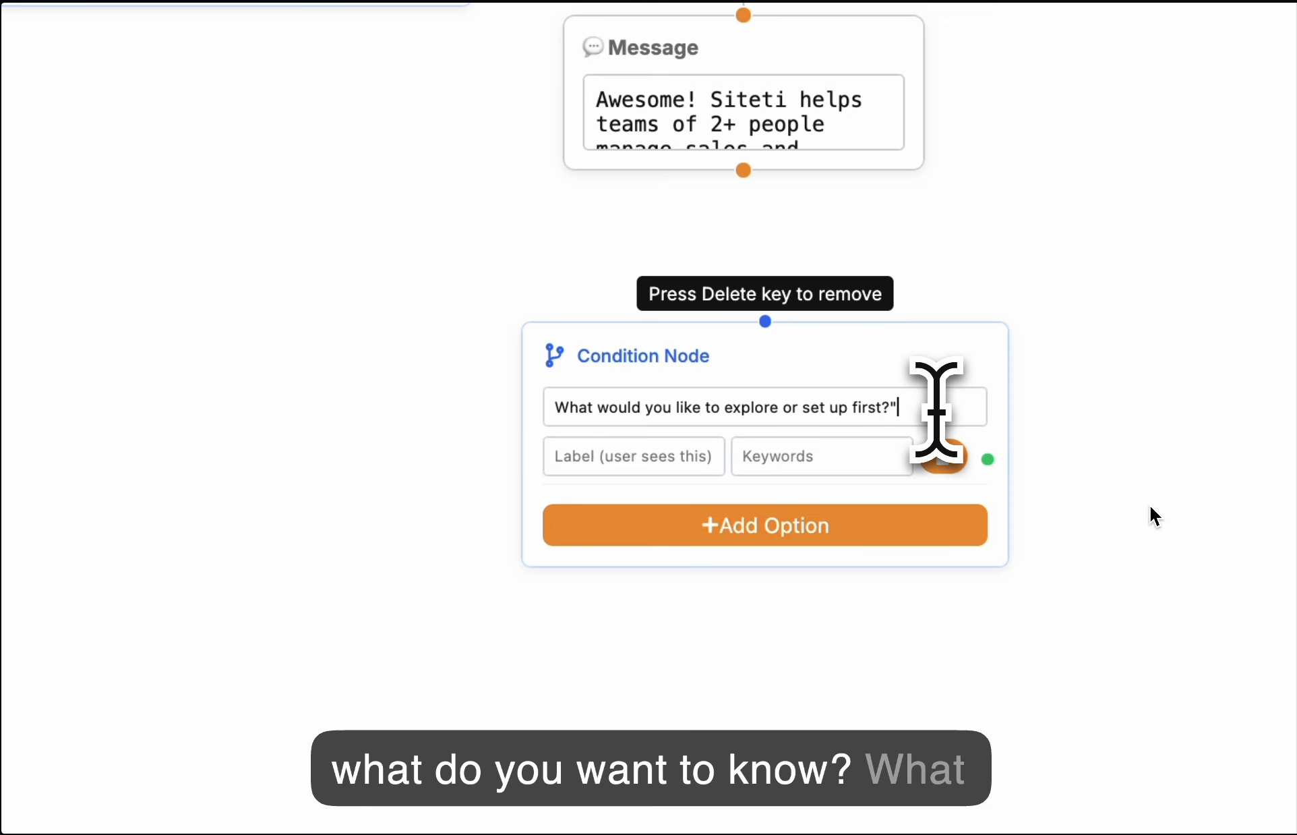
pyautogui.press('BackSpace')
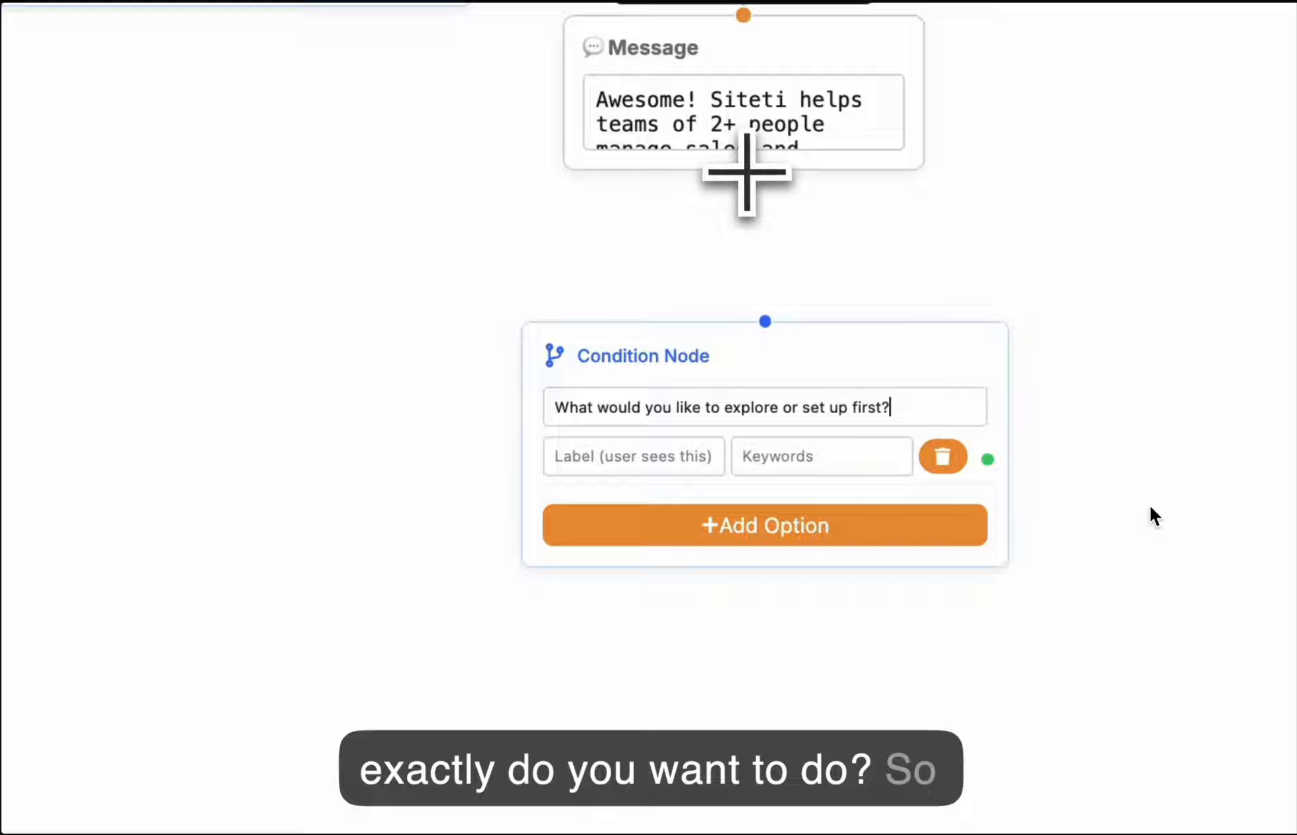
# Connect the "Awesome!" message's output to the new Condition node's input and move the node closer beneath the message.
pyautogui.moveTo(744, 172); pyautogui.dragTo(764, 322)
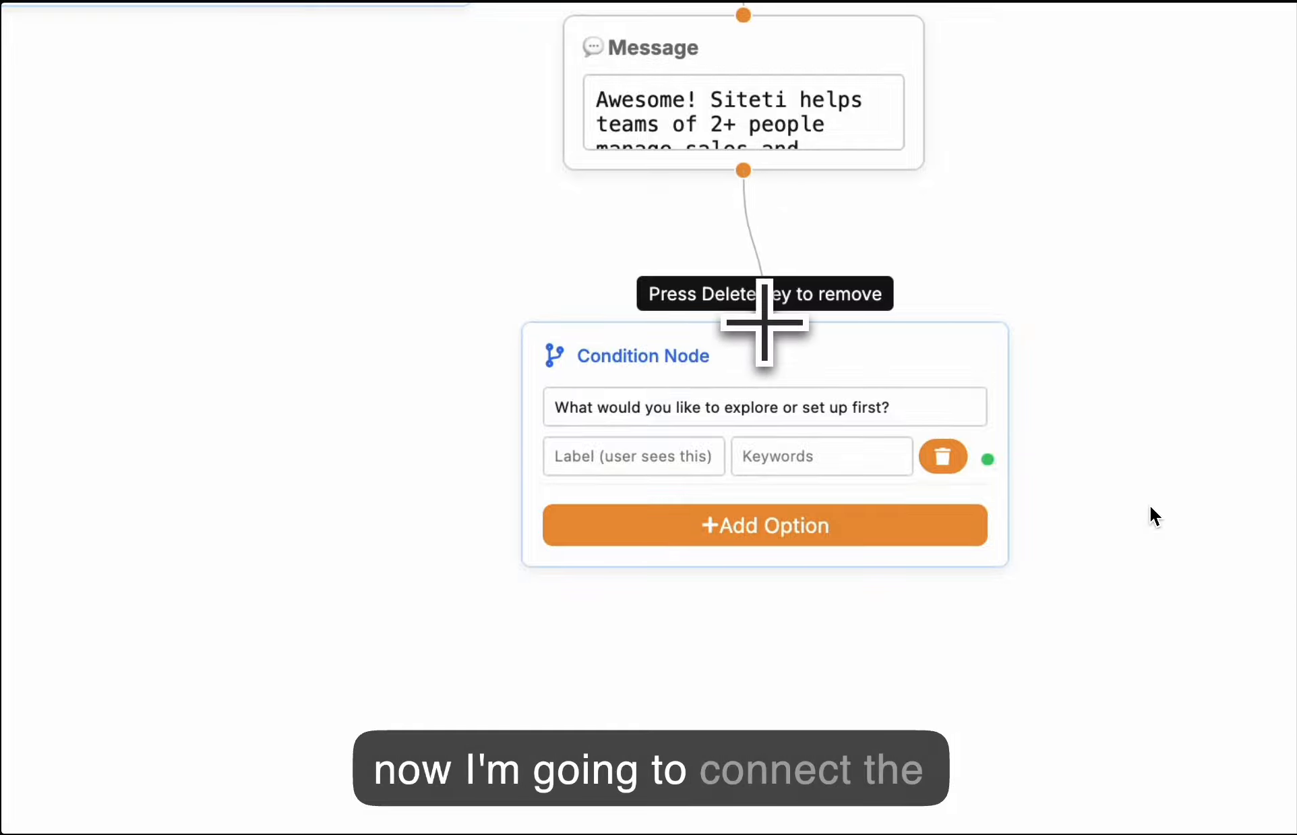
pyautogui.moveTo(689, 354); pyautogui.dragTo(639, 323)
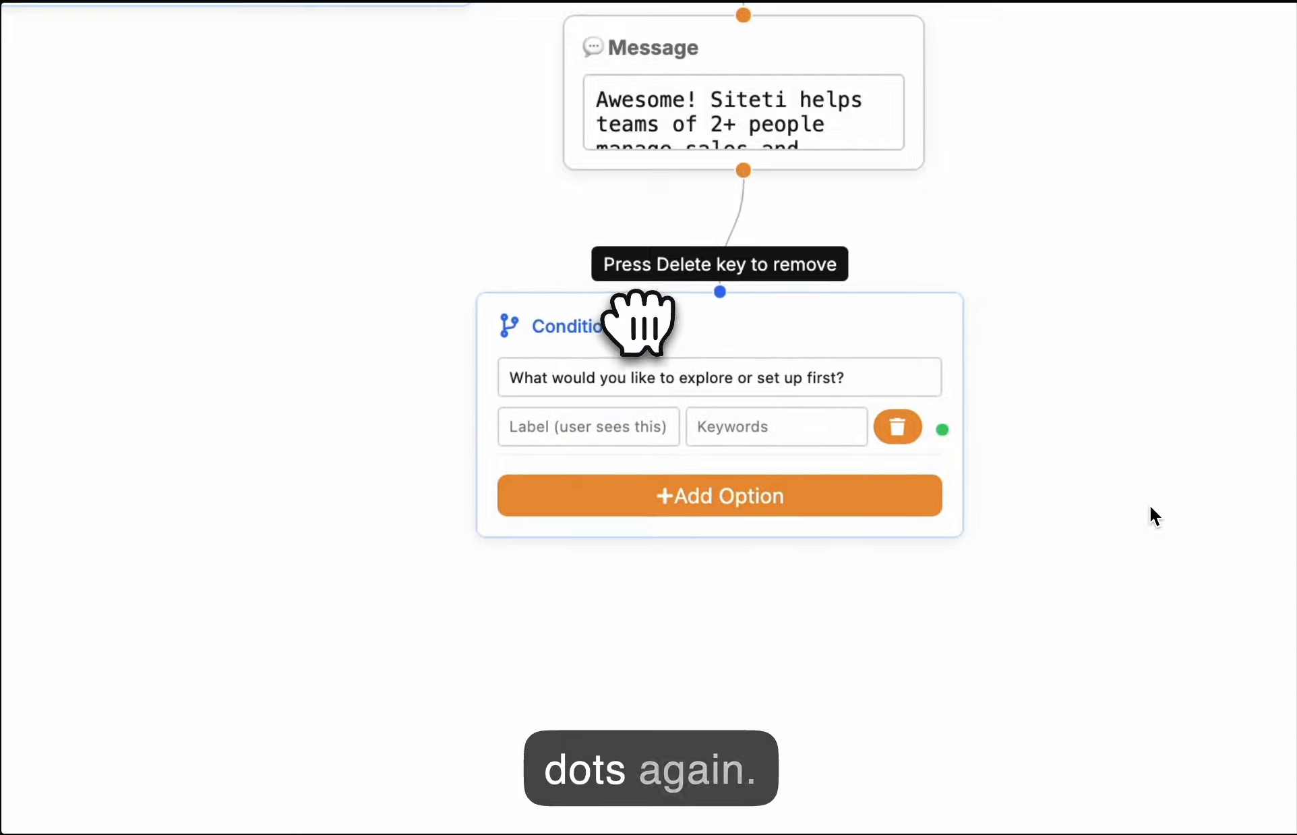
# Copy "How does it work?" from the Google Docs script into the new Condition node's first option label.
pyautogui.click(614, 432)
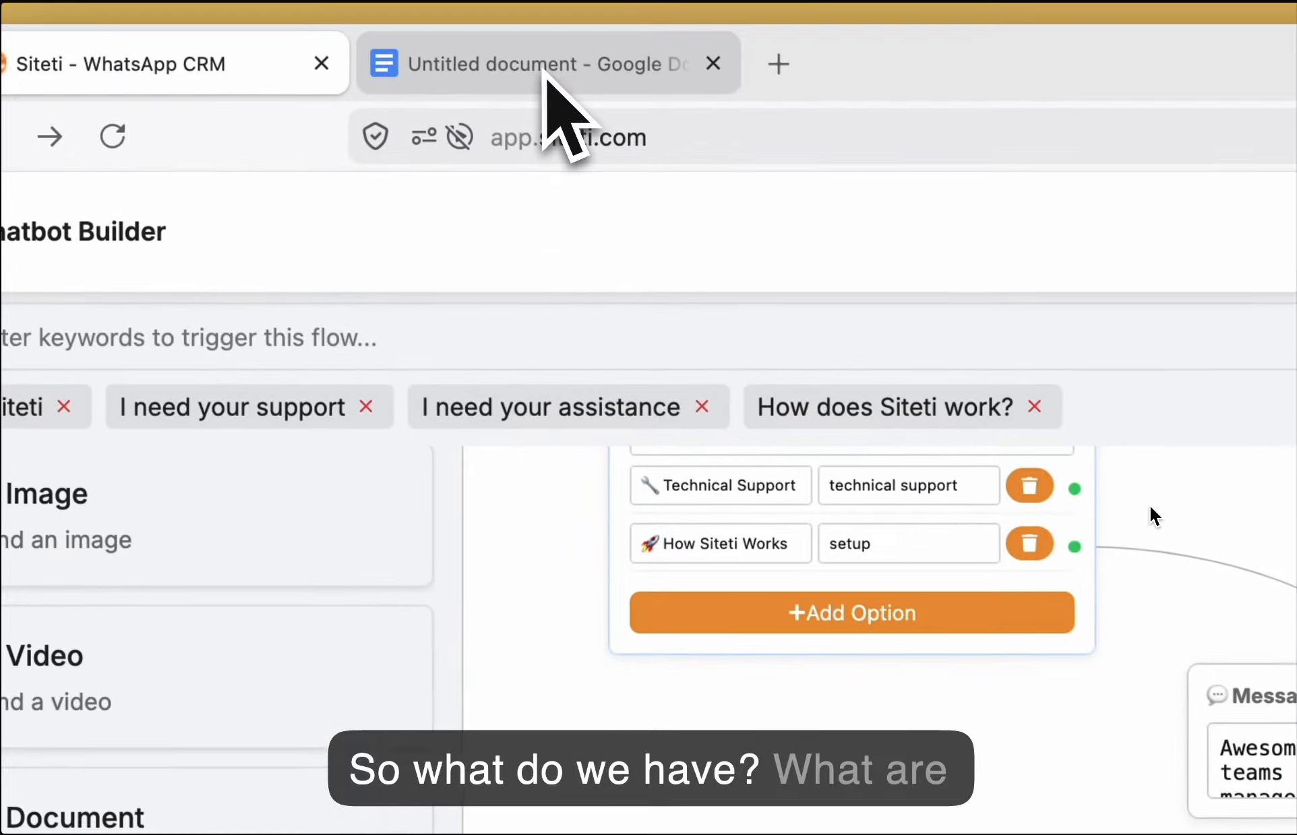
pyautogui.click(545, 73)
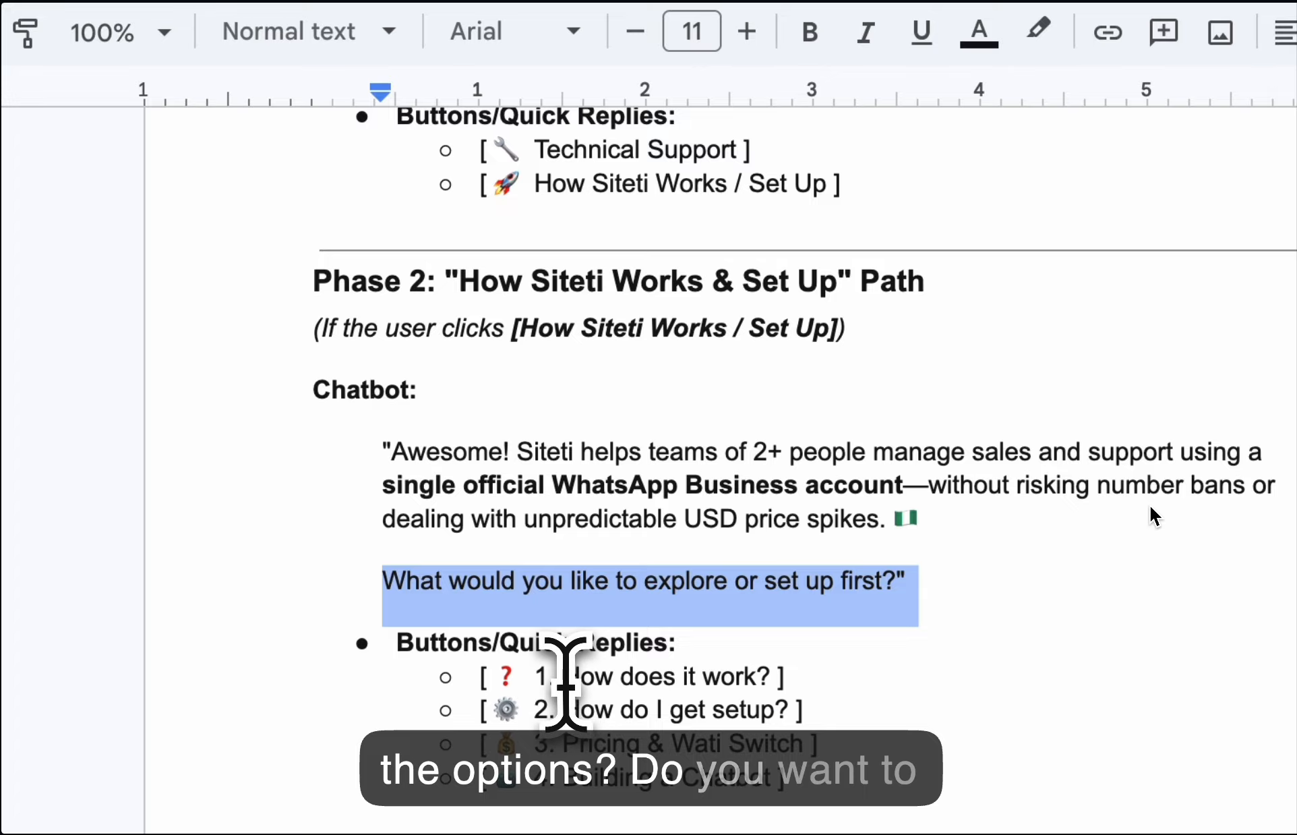
pyautogui.moveTo(563, 677); pyautogui.dragTo(759, 679)
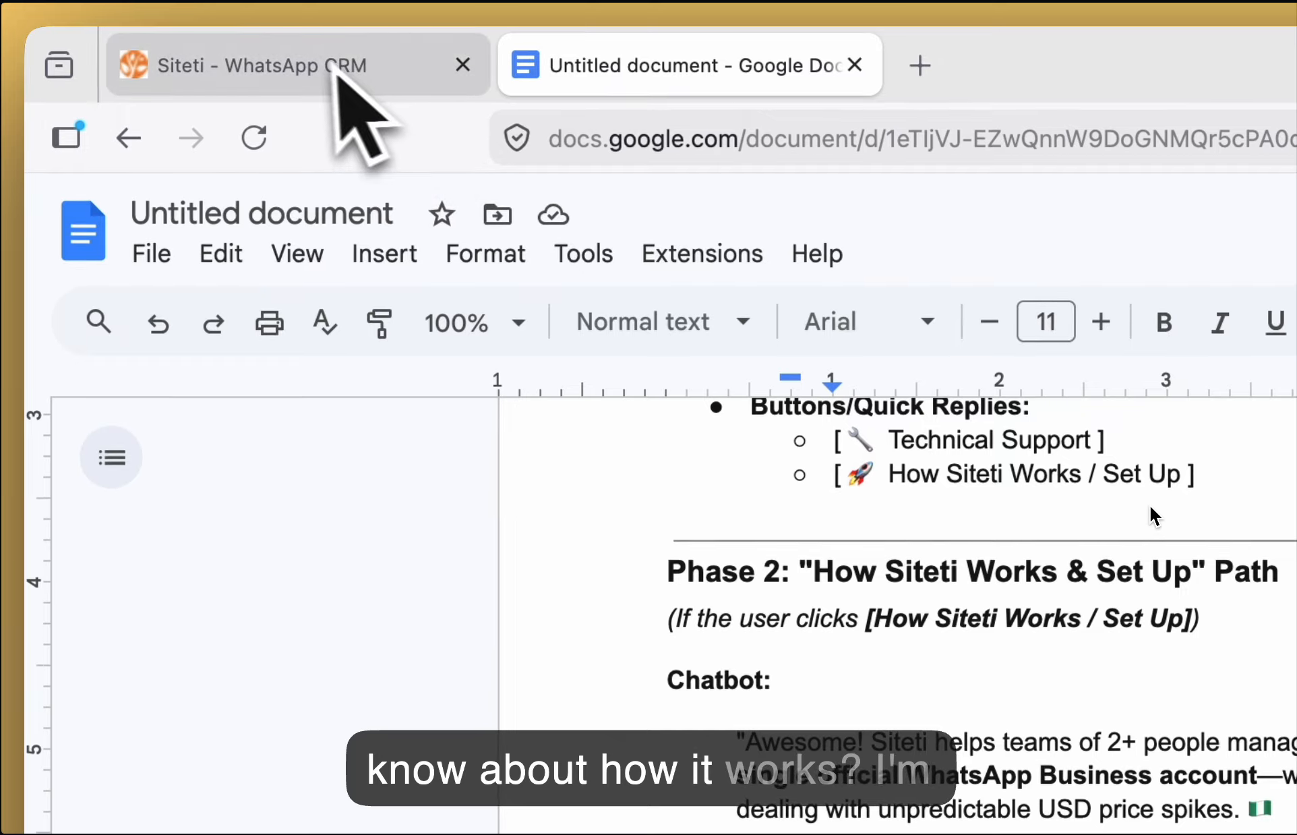
pyautogui.click(337, 75)
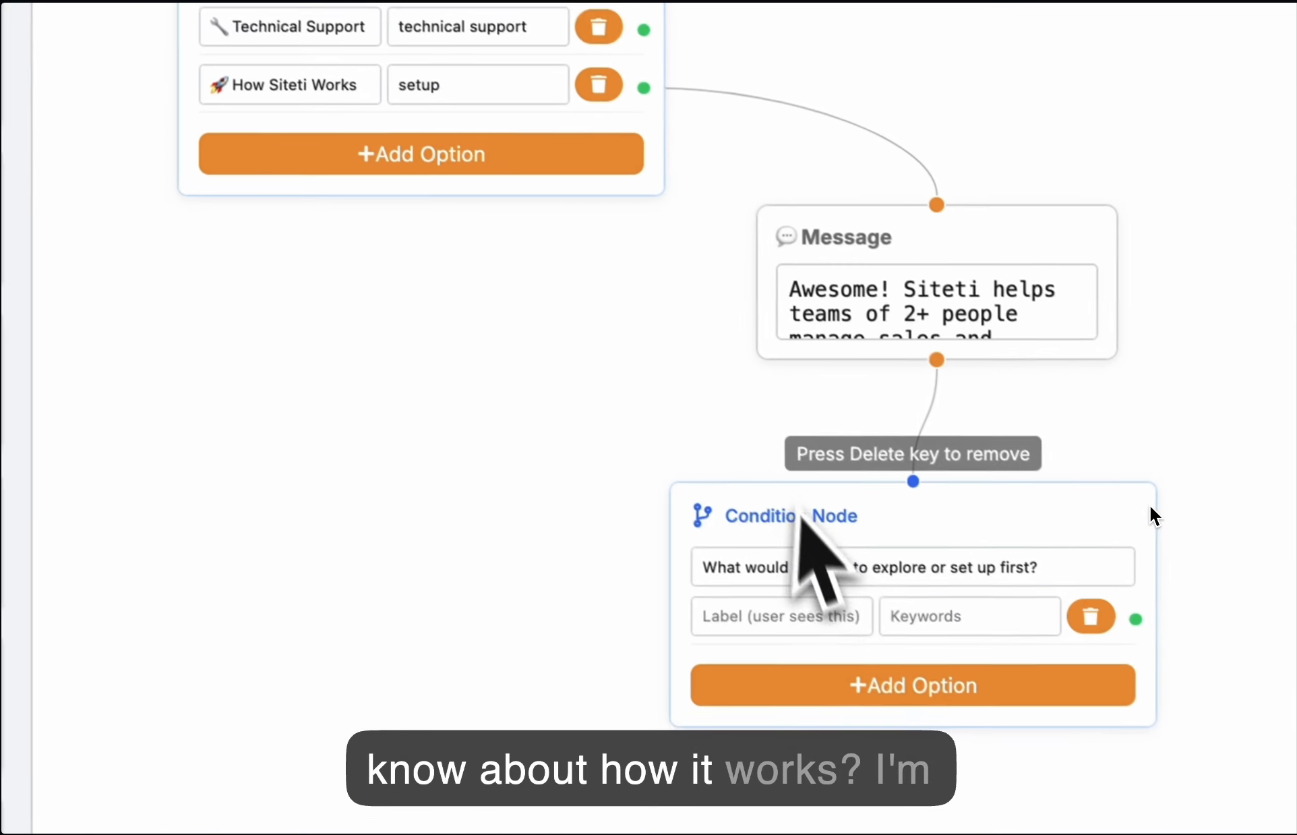
pyautogui.click(797, 619)
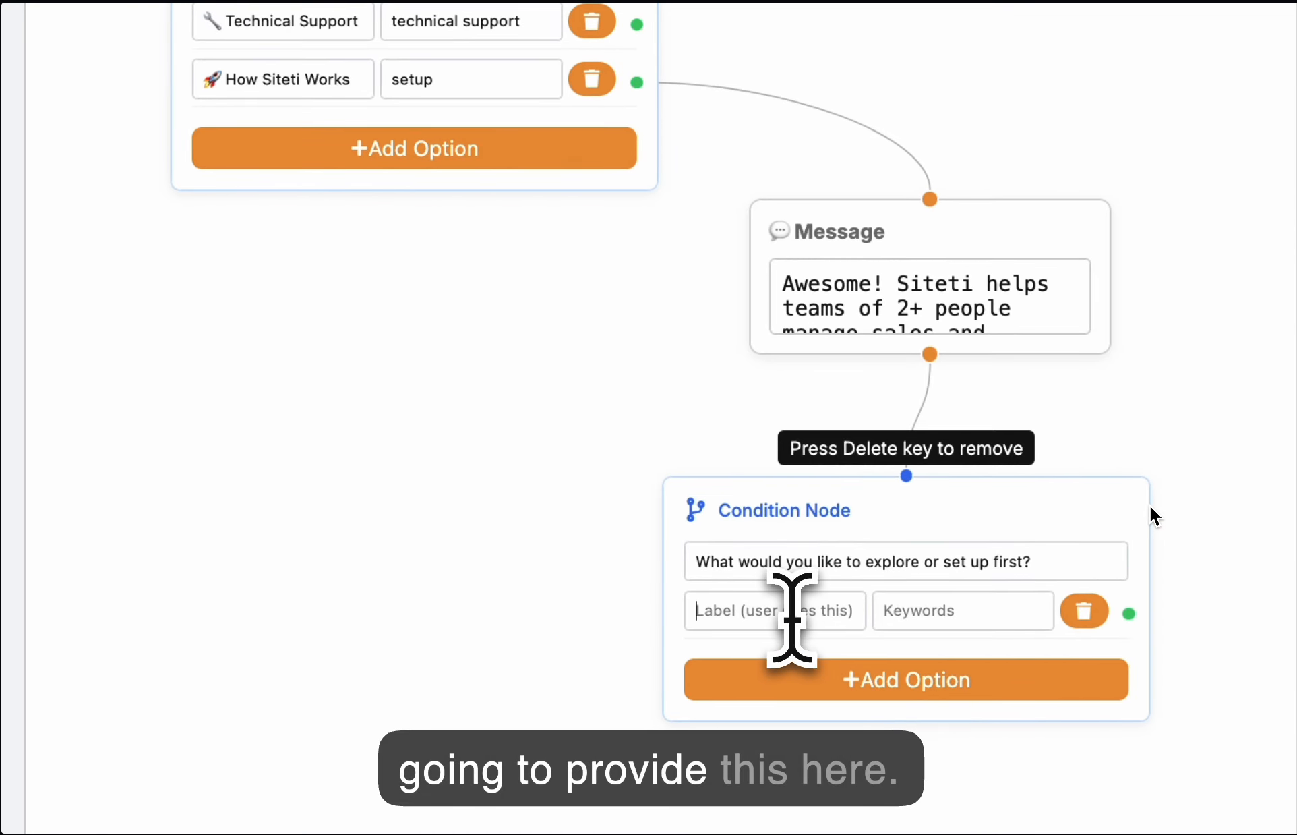
# Add a second option to the new Condition node and label it "How do I get setup?", copied from the Google Docs script.
pyautogui.click(877, 682)
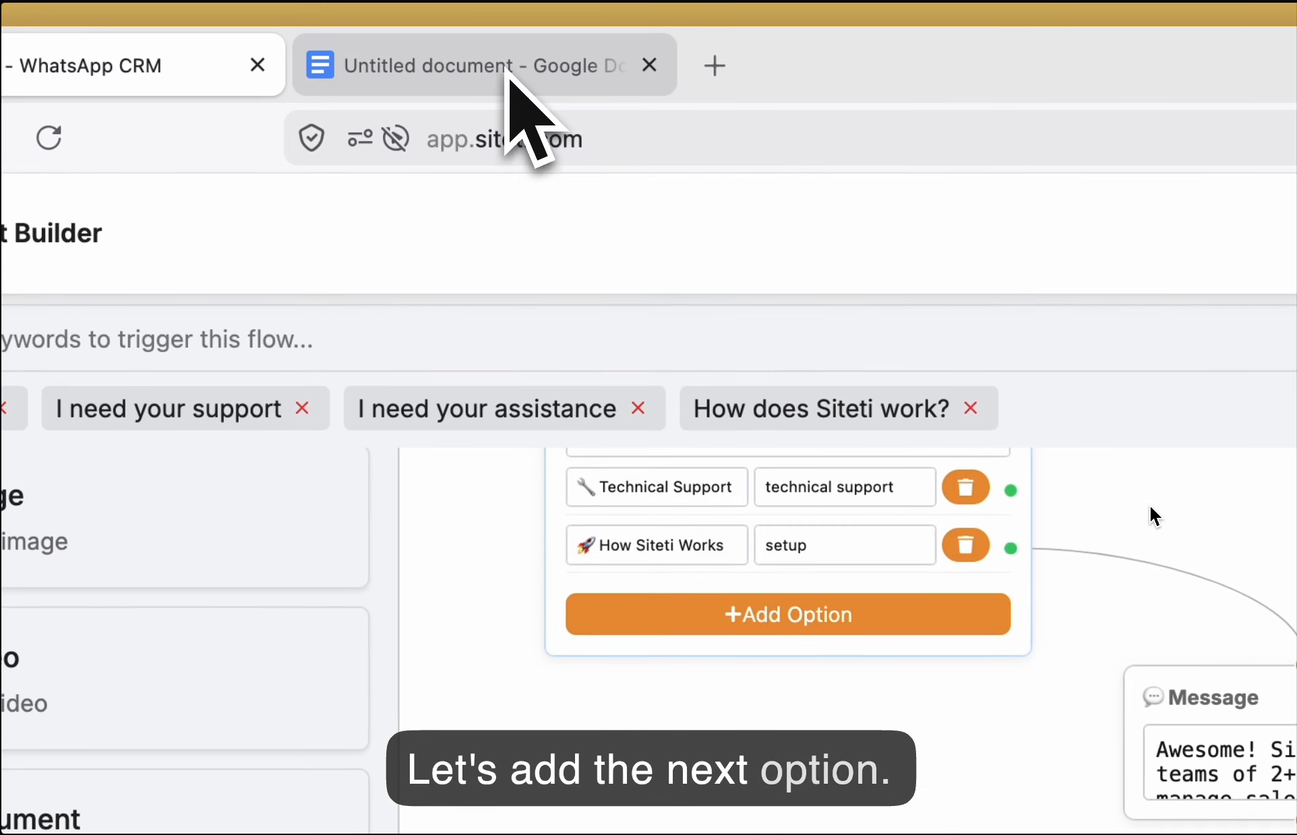
pyautogui.click(495, 51)
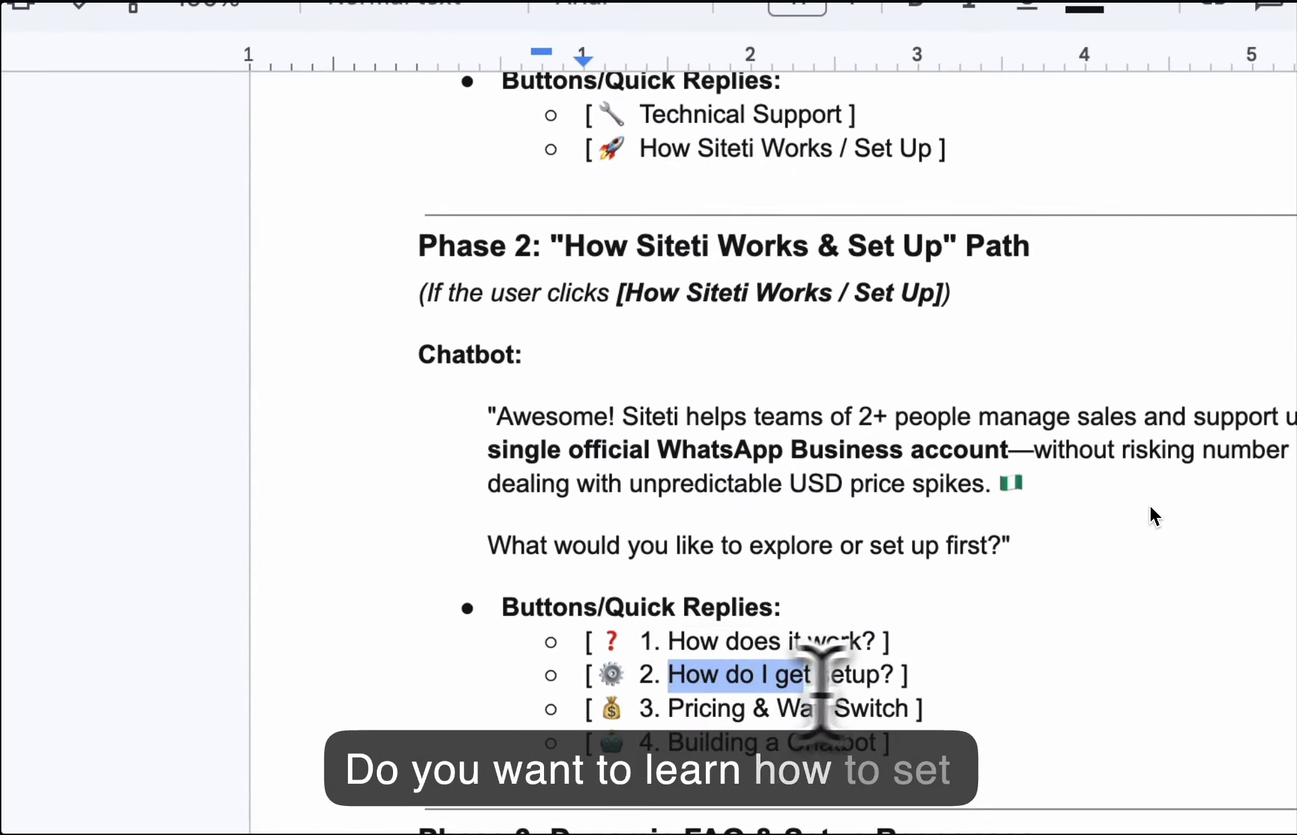
pyautogui.moveTo(881, 684); pyautogui.dragTo(900, 684)
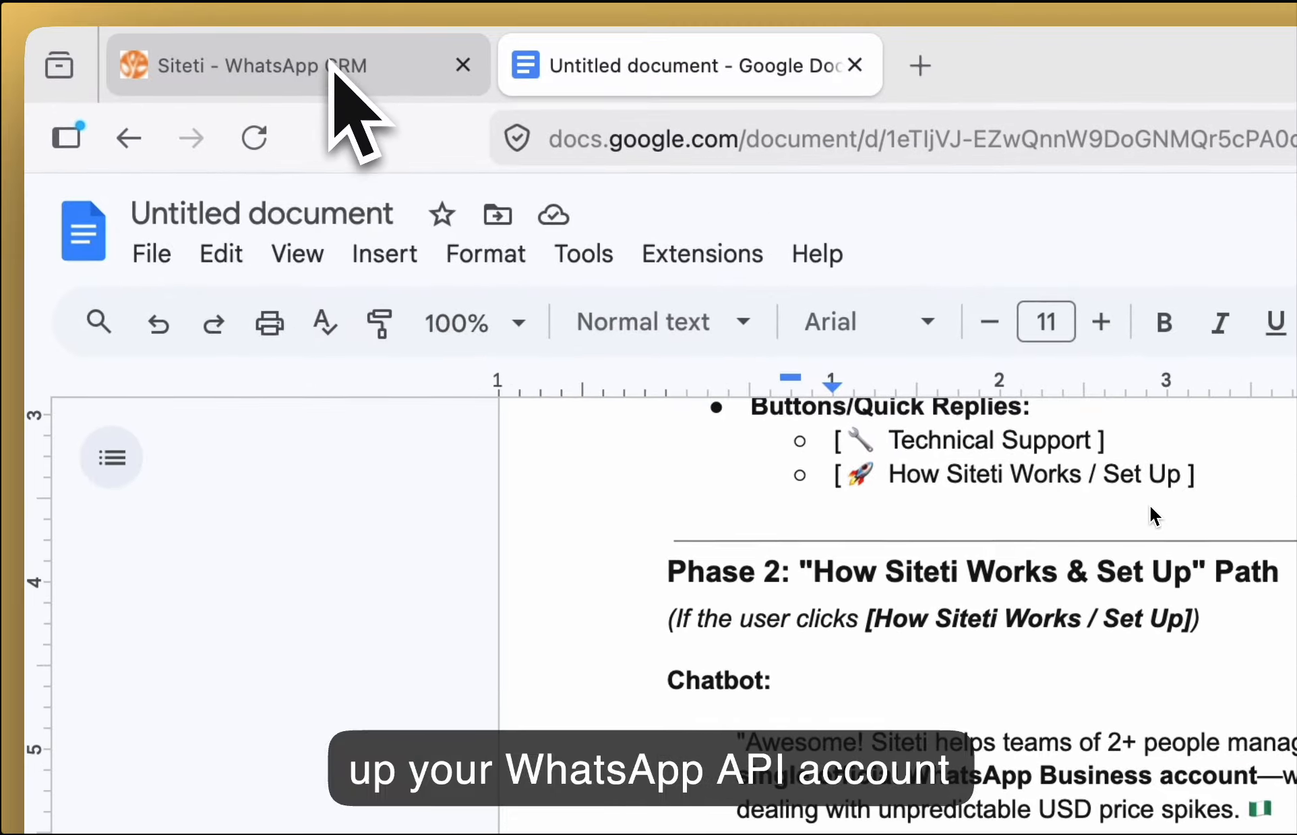
pyautogui.click(333, 64)
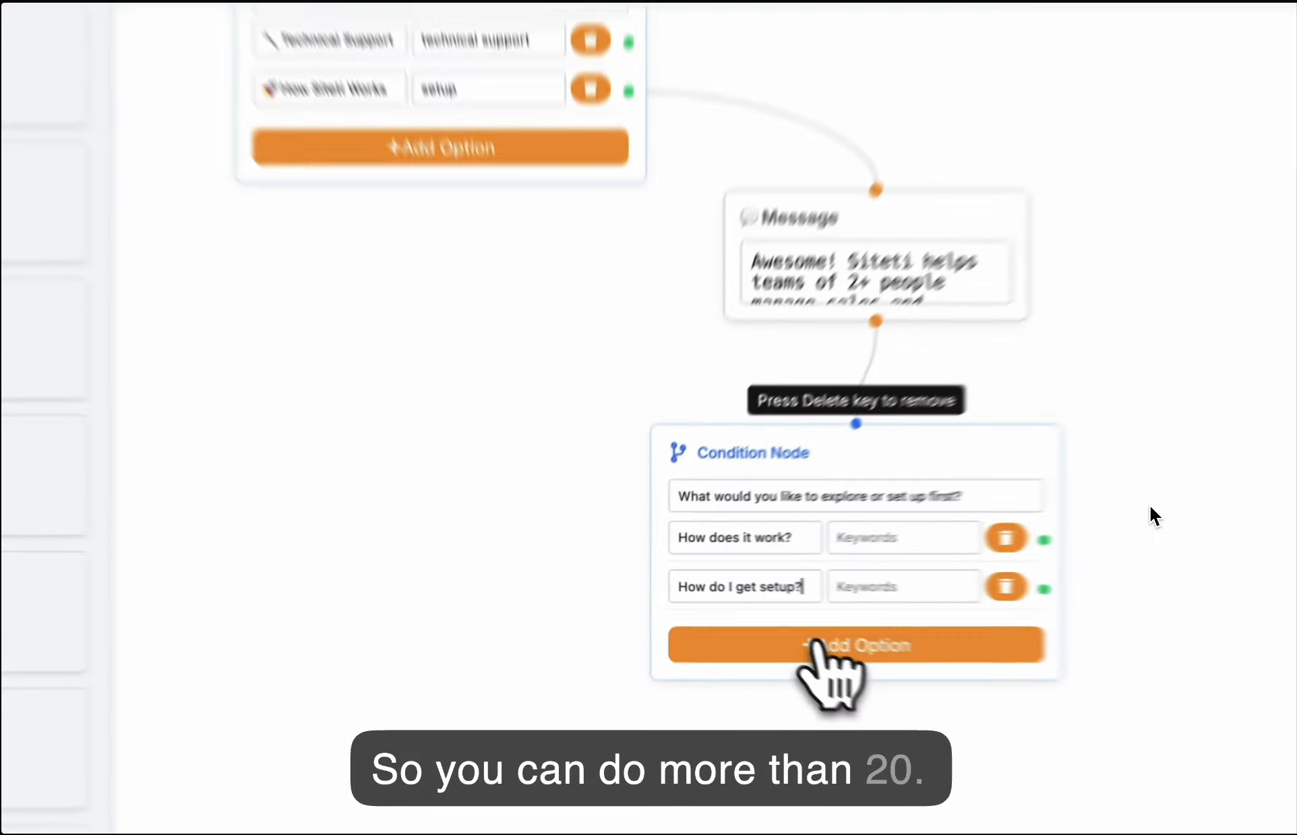
# Add a third option, check the pricing entry in the Google Docs script, and label the option "Pricing".
pyautogui.click(734, 615)
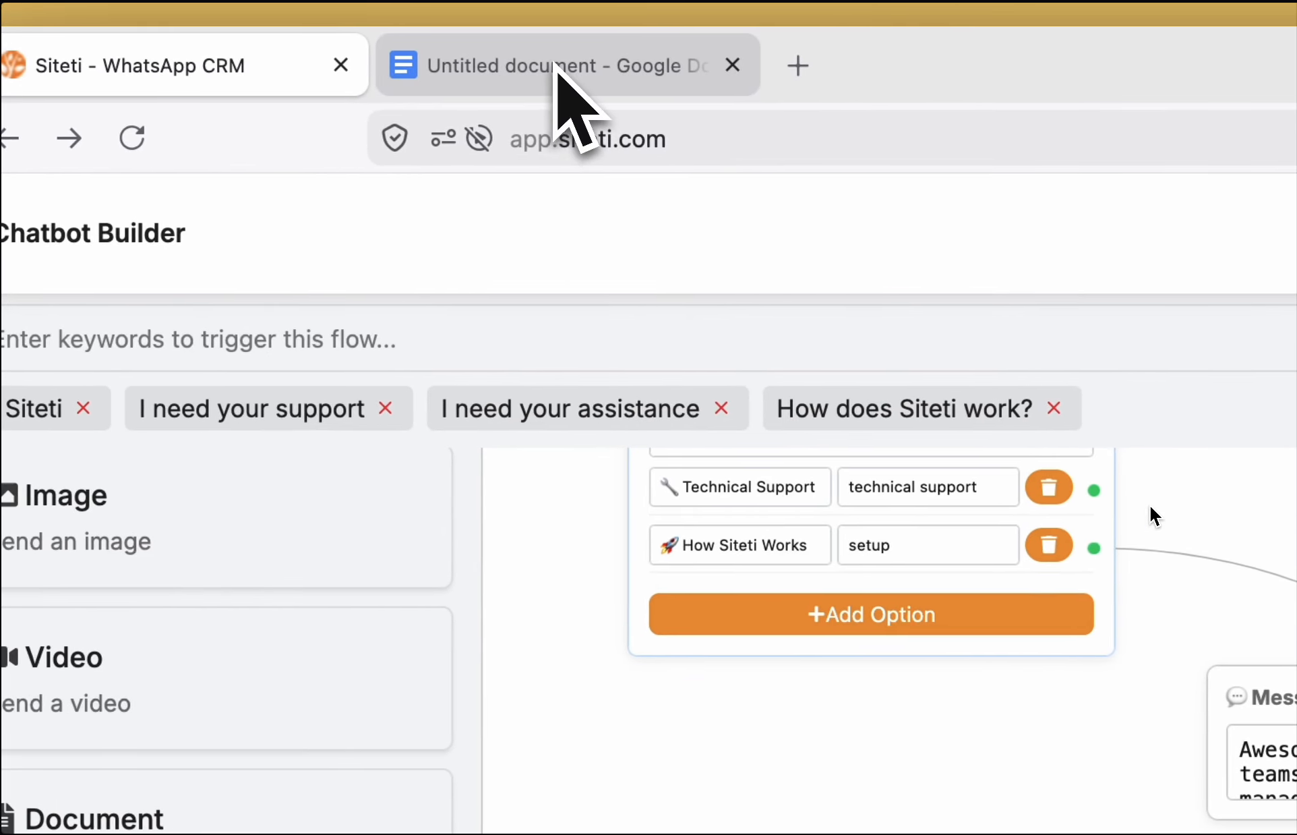
pyautogui.click(461, 8)
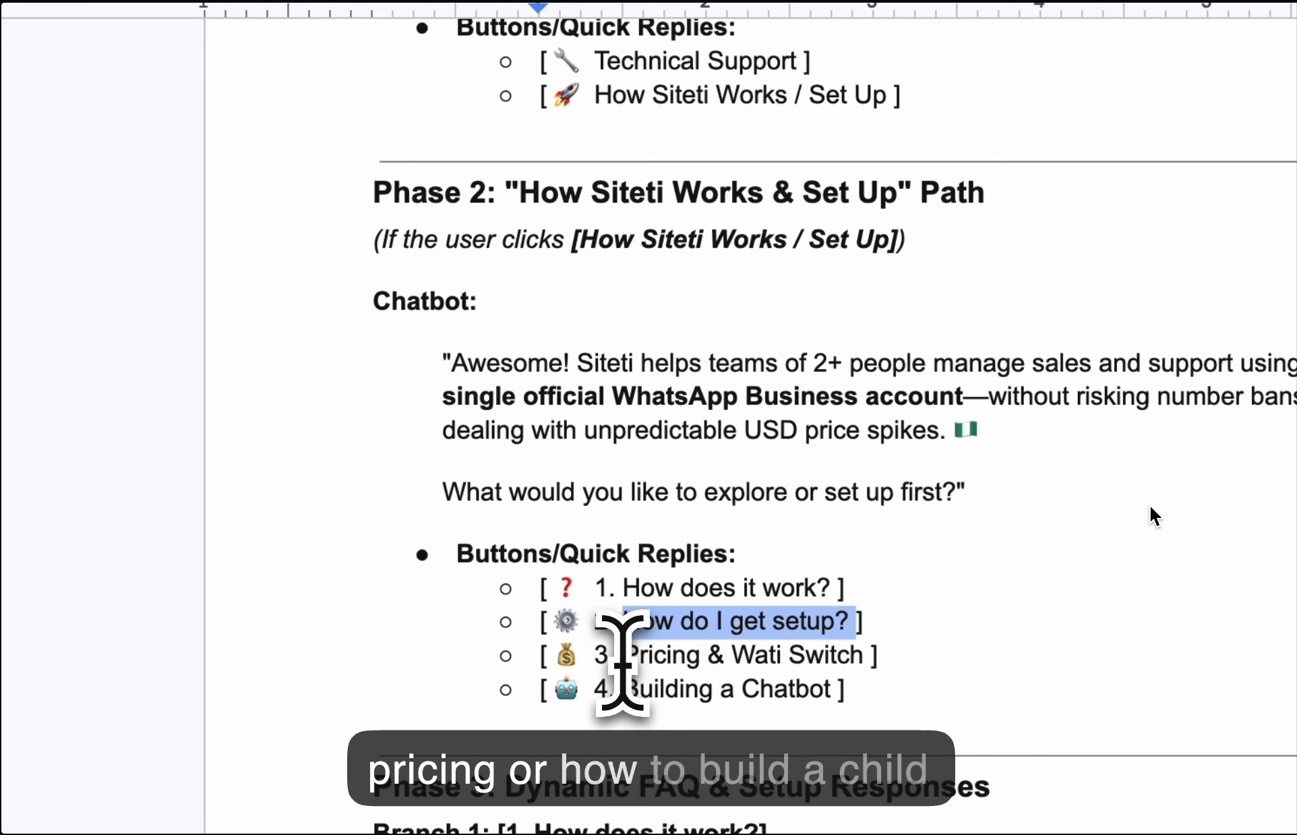
pyautogui.moveTo(622, 658); pyautogui.dragTo(692, 659)
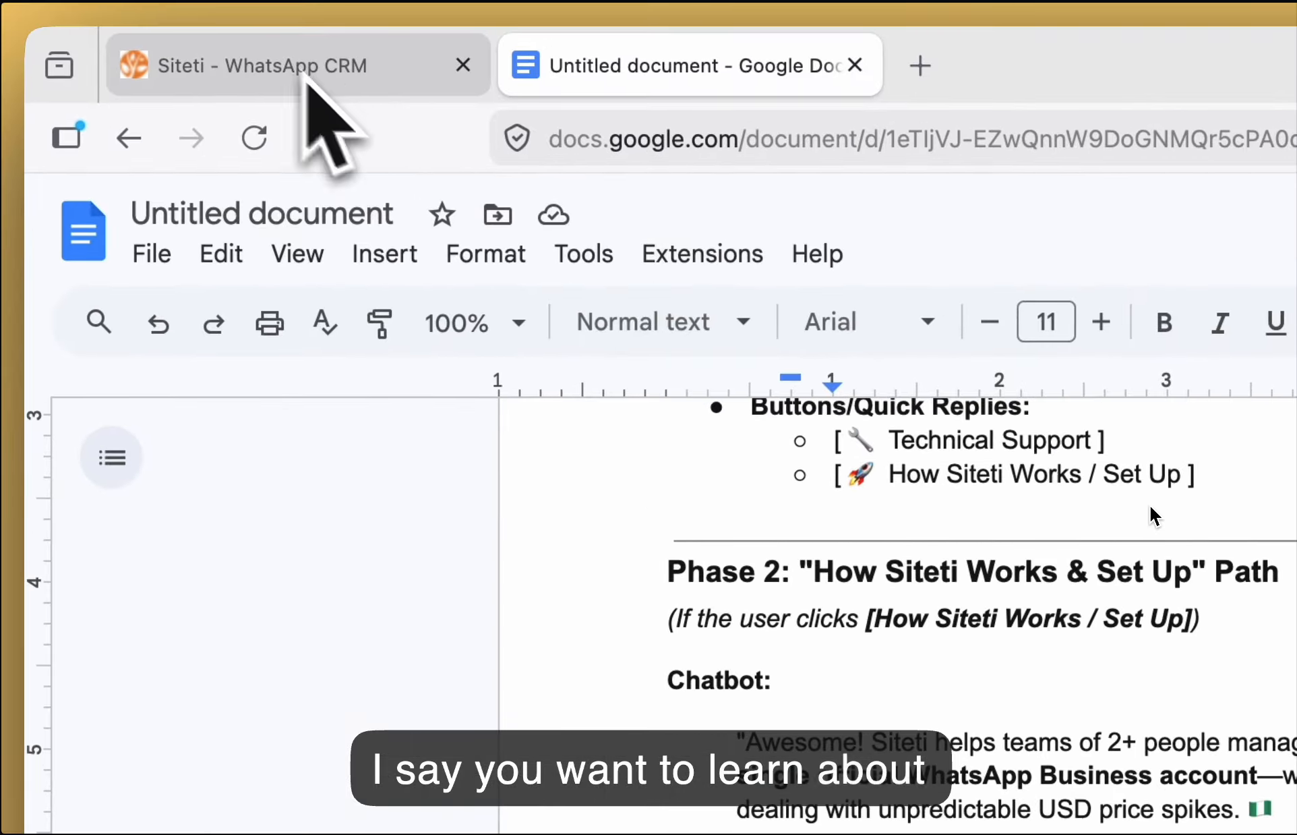
pyautogui.click(307, 85)
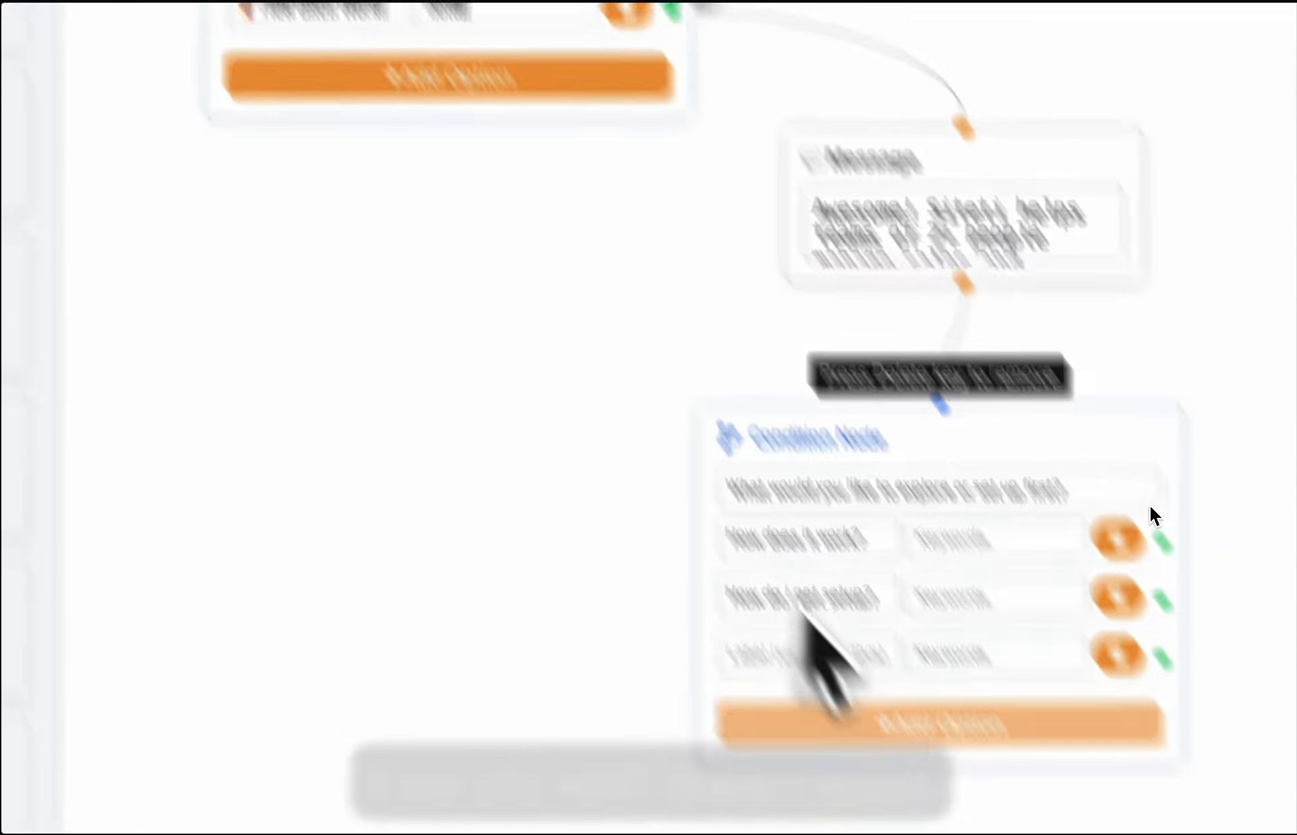
pyautogui.click(651, 441)
pyautogui.write('Pricing')
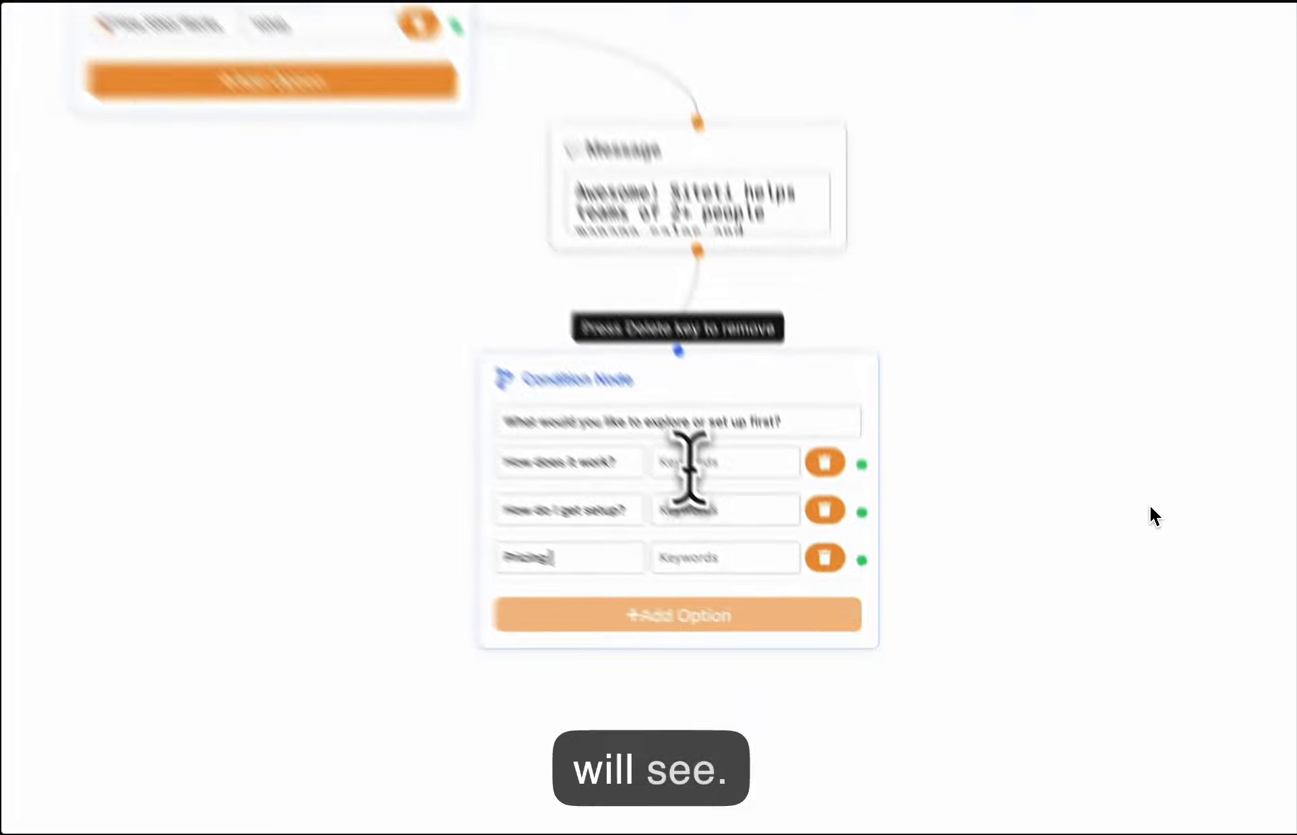
# Set the keywords to "how it works" for the "How does it work?" option and "setup" for the "How do I get setup?" option.
pyautogui.click(762, 553)
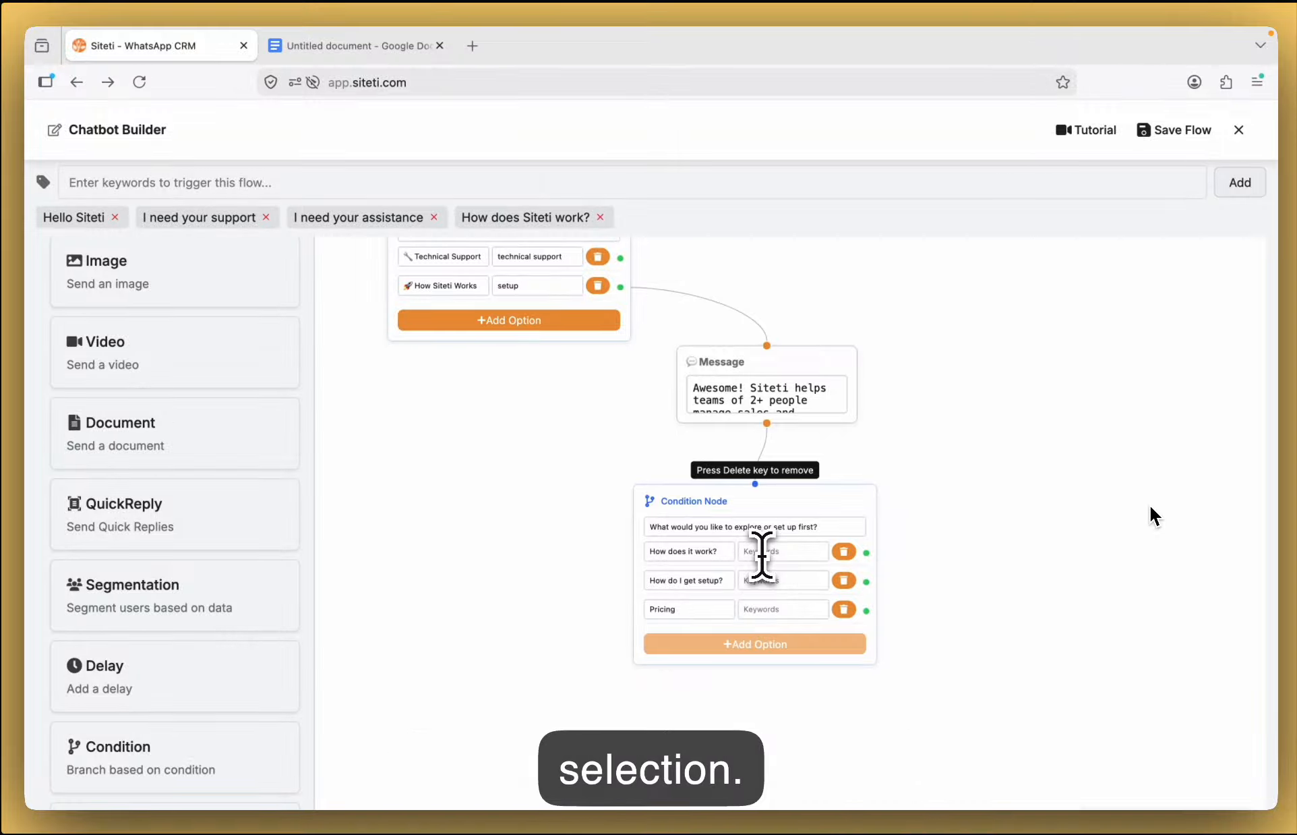
pyautogui.write('how it works')
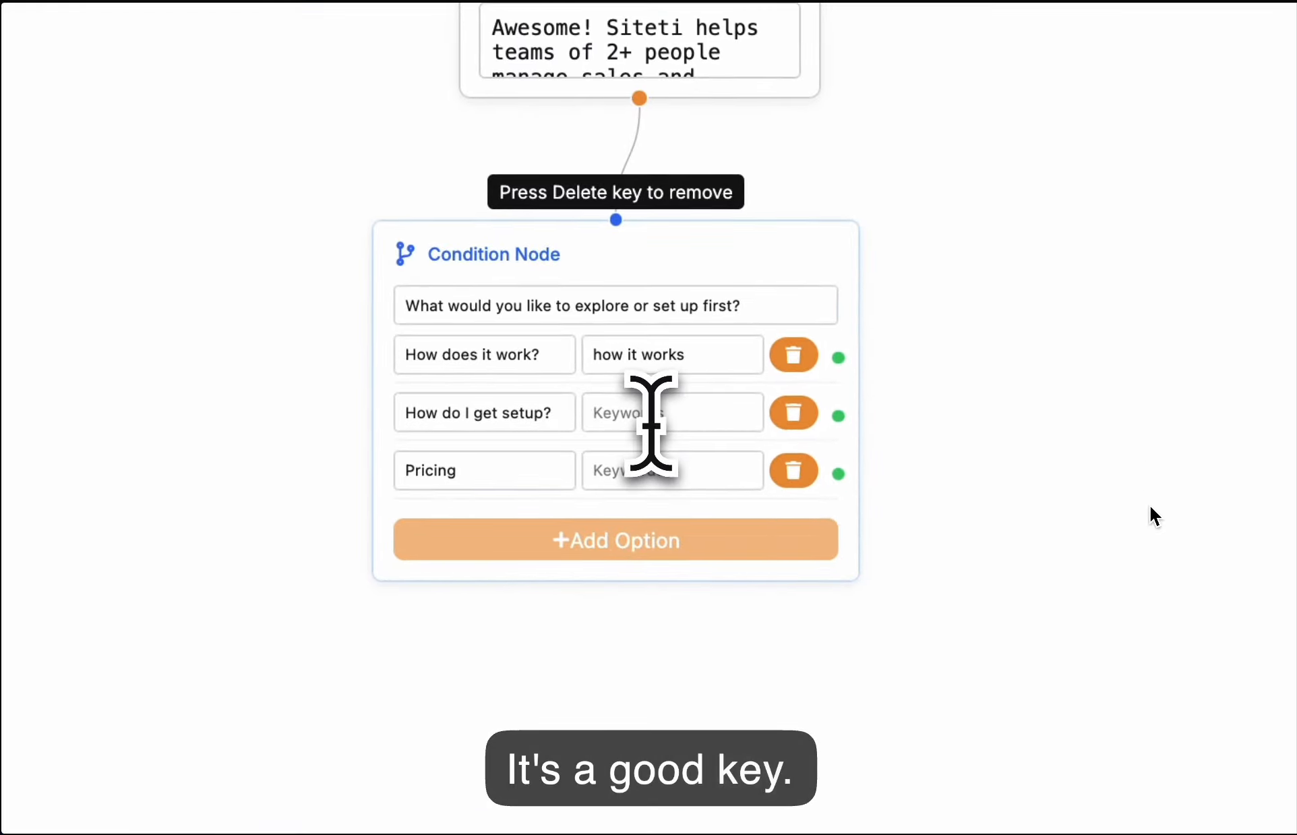
pyautogui.click(651, 425)
pyautogui.write('setup')
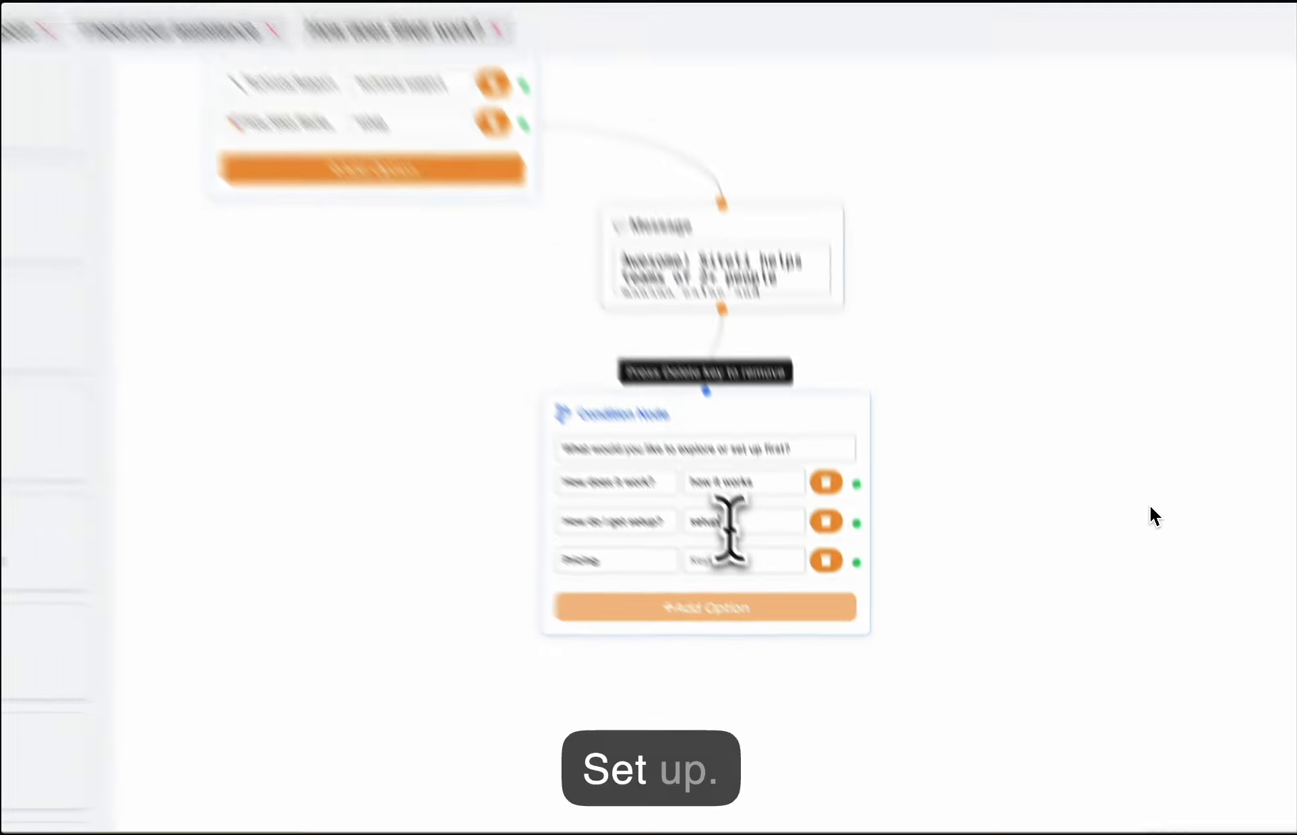
# Change the "How do I get setup?" option's keyword to "get setup" and set the Pricing option's keyword to "pricing".
pyautogui.press('BackSpace')
pyautogui.press('BackSpace')
pyautogui.press('BackSpace')
pyautogui.press('BackSpace')
pyautogui.press('BackSpace')
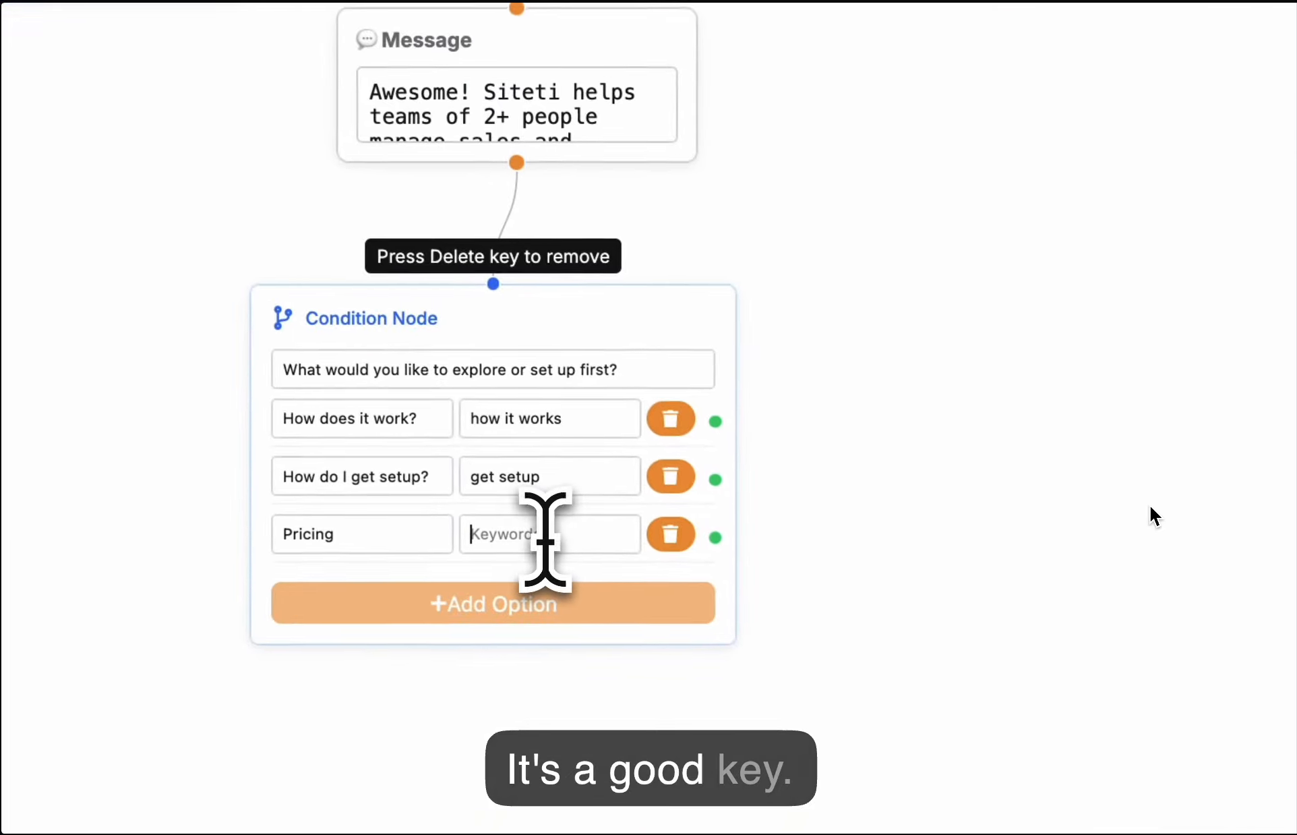
pyautogui.write('p')
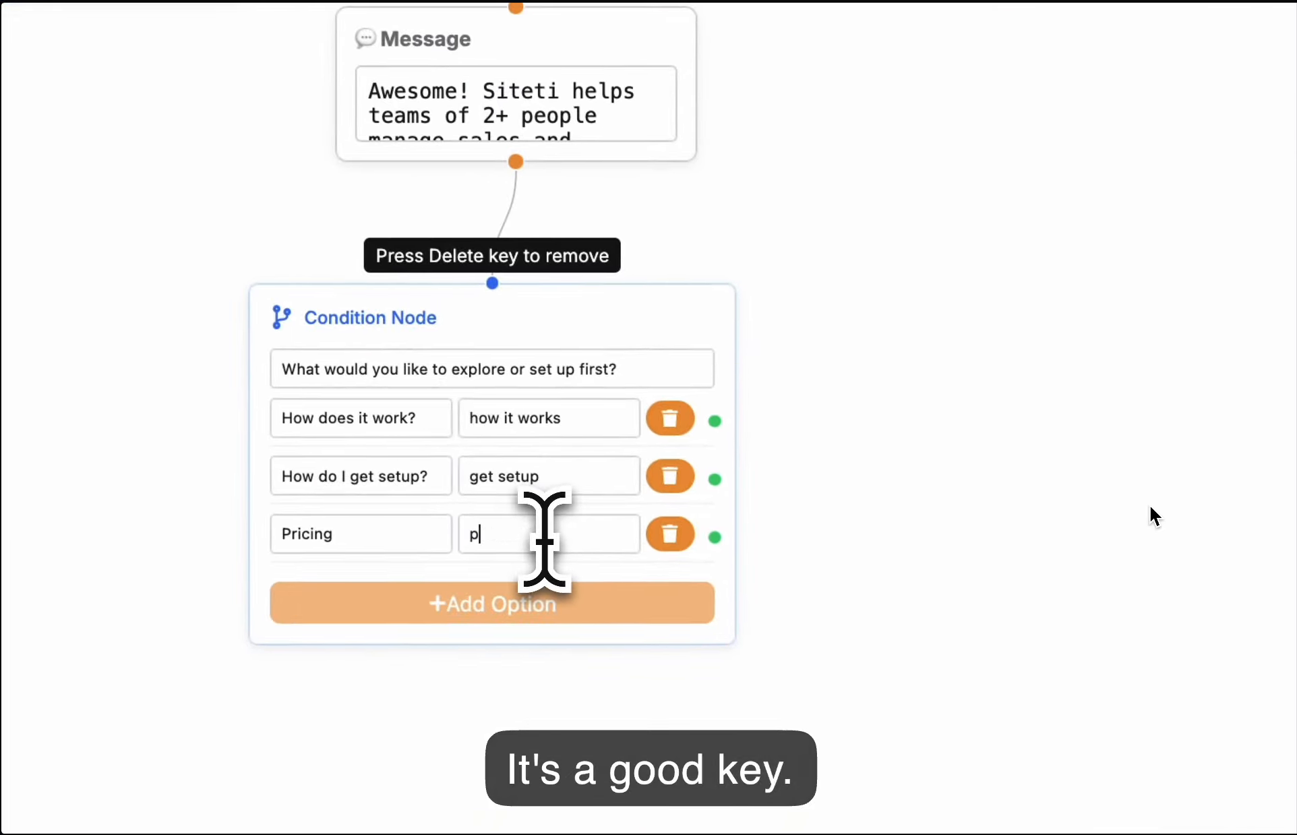
pyautogui.write('ricing')
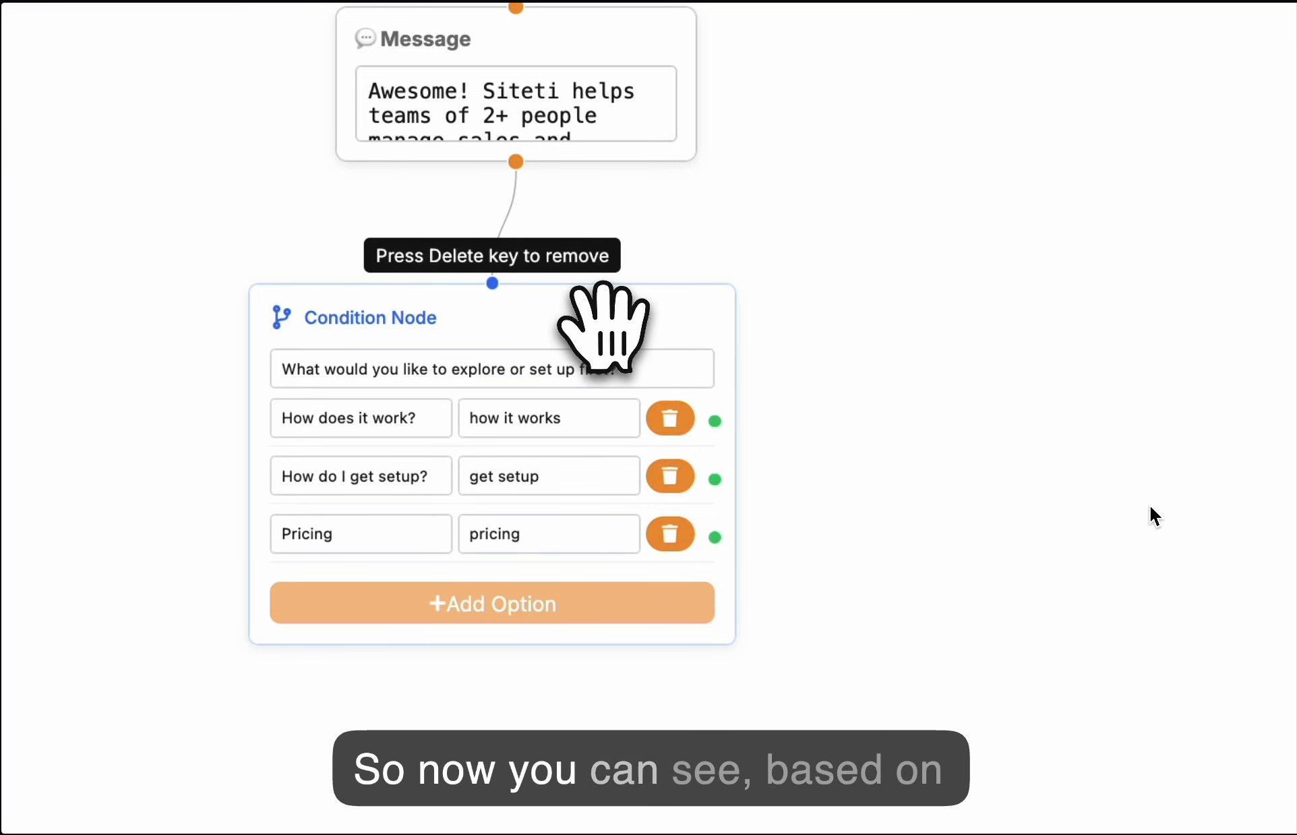
pyautogui.moveTo(616, 321); pyautogui.dragTo(636, 297)
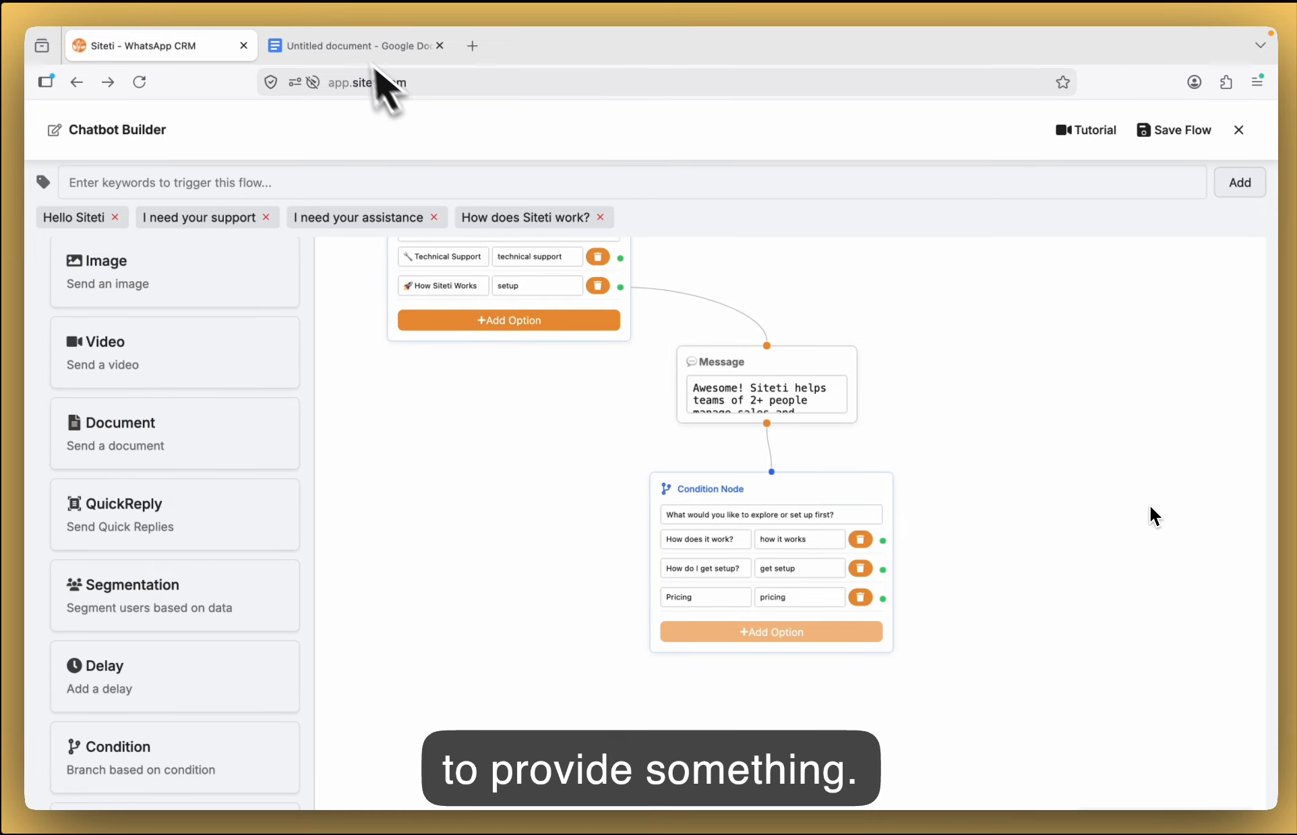
# Examine the Branch 1 "How does it work?" response in the Google Docs script to judge how to split it into messages.
pyautogui.click(350, 45)
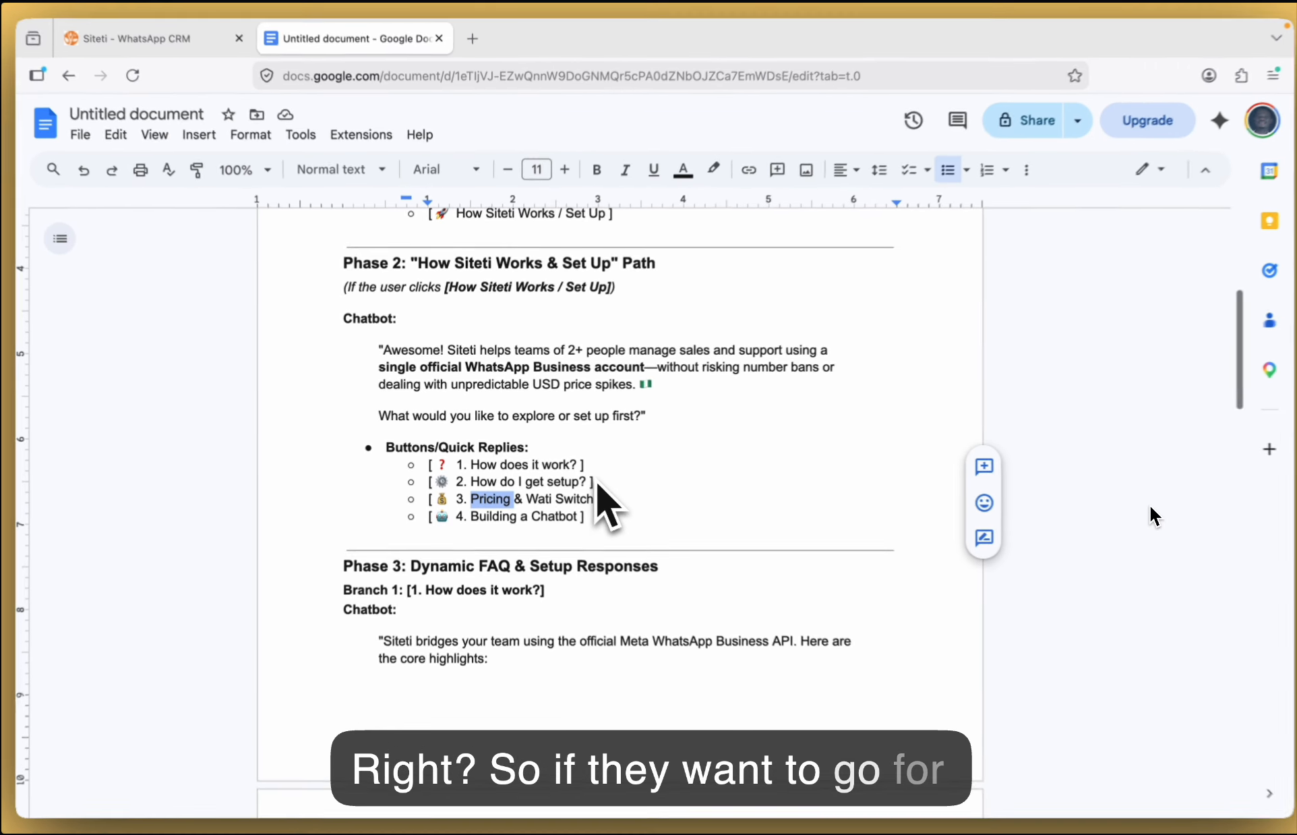
pyautogui.scroll(-3, 600, 496)
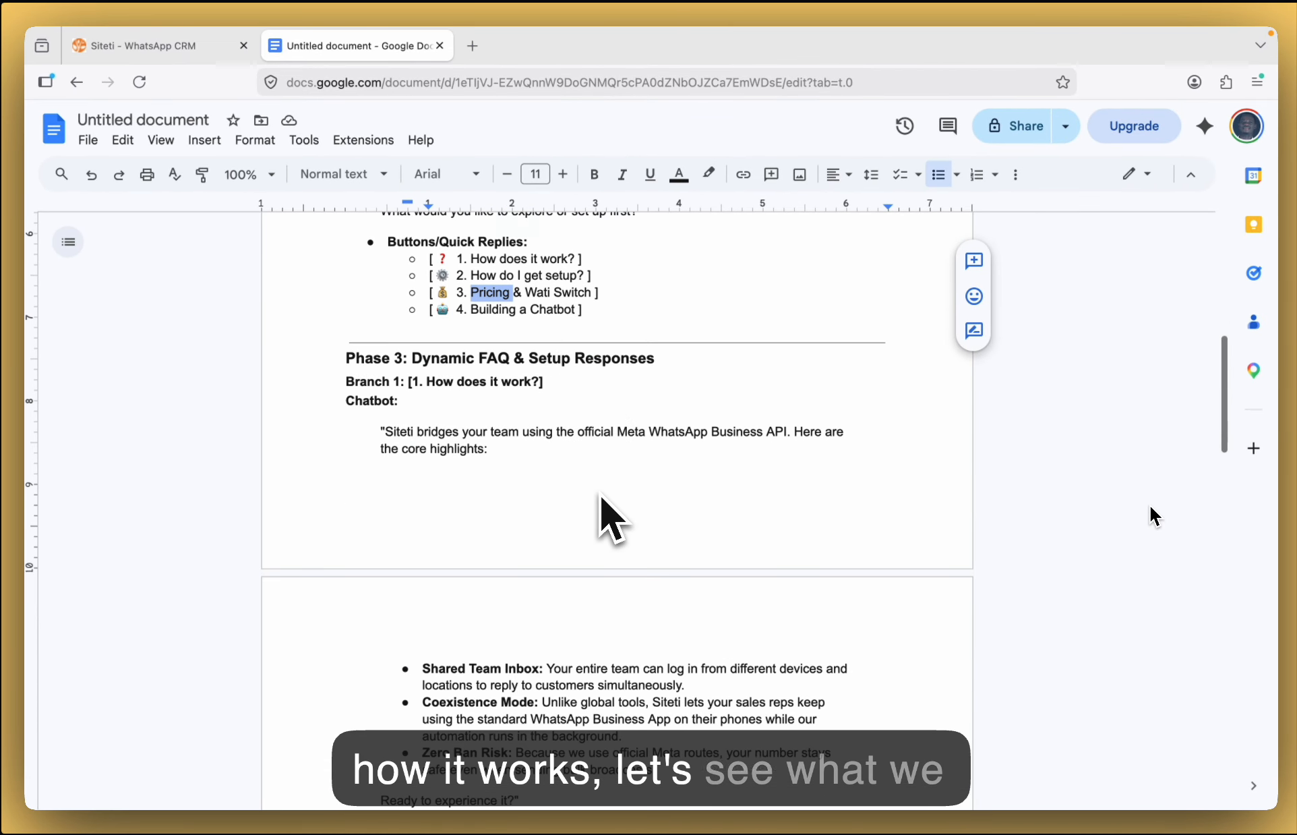
pyautogui.scroll(-1, 600, 496)
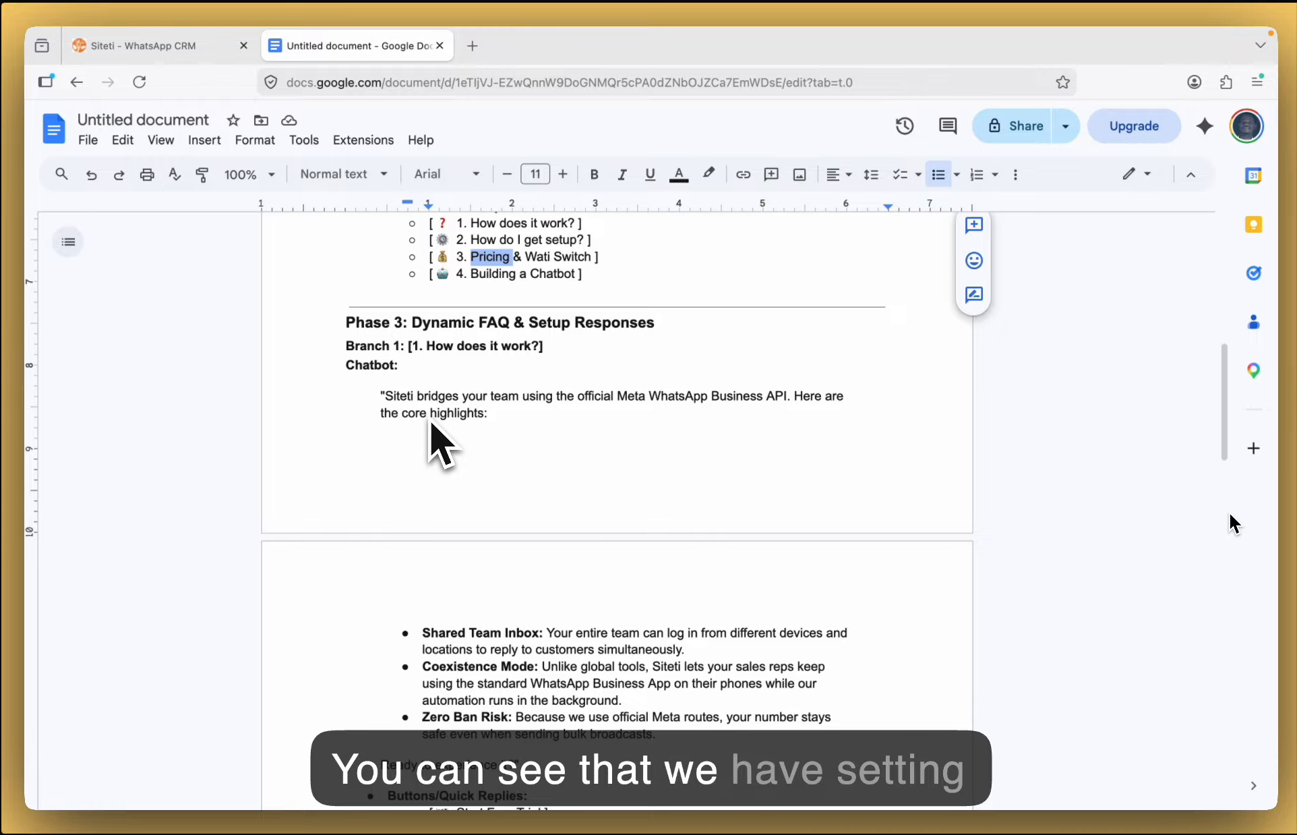
pyautogui.scroll(-2, 445, 445)
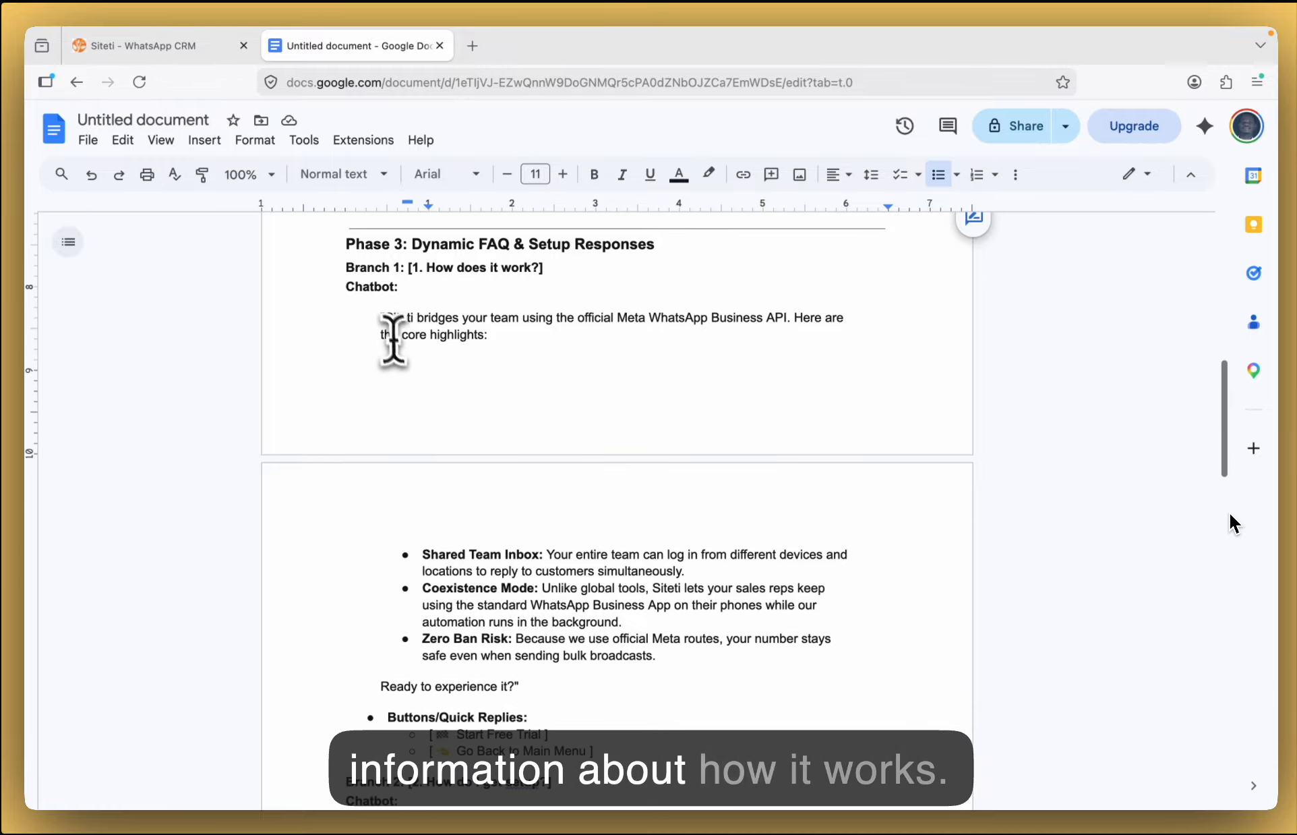
pyautogui.moveTo(381, 318); pyautogui.dragTo(457, 337)
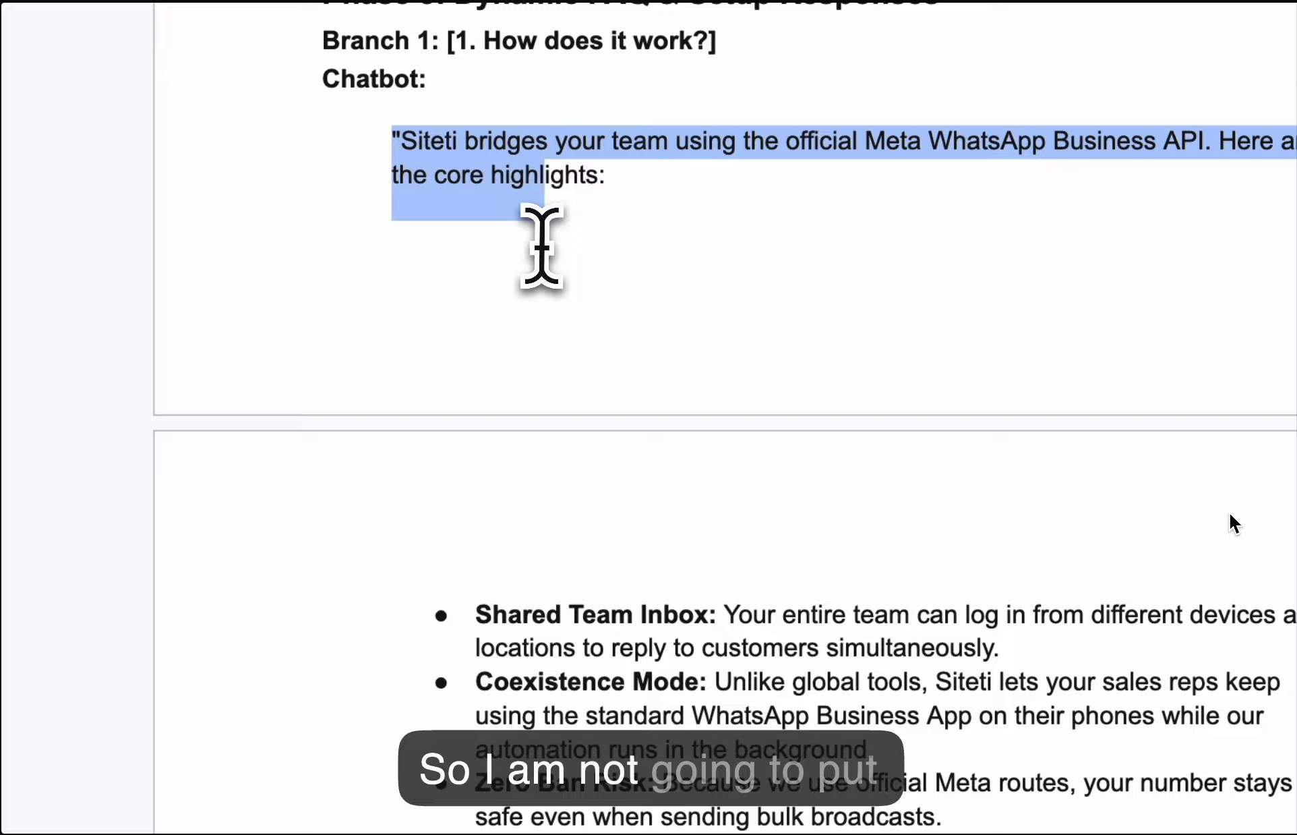
pyautogui.moveTo(541, 246); pyautogui.dragTo(1061, 826)
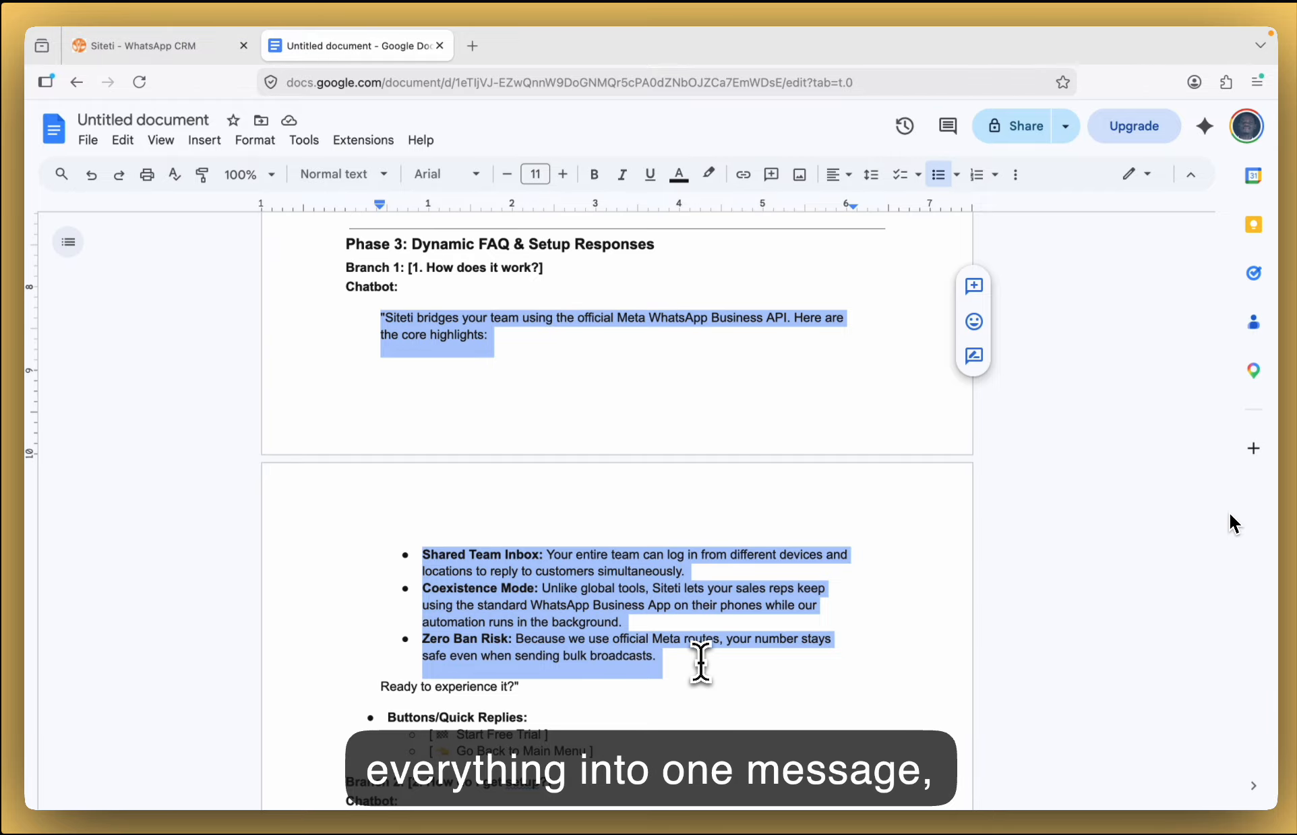
pyautogui.moveTo(707, 668); pyautogui.dragTo(696, 647)
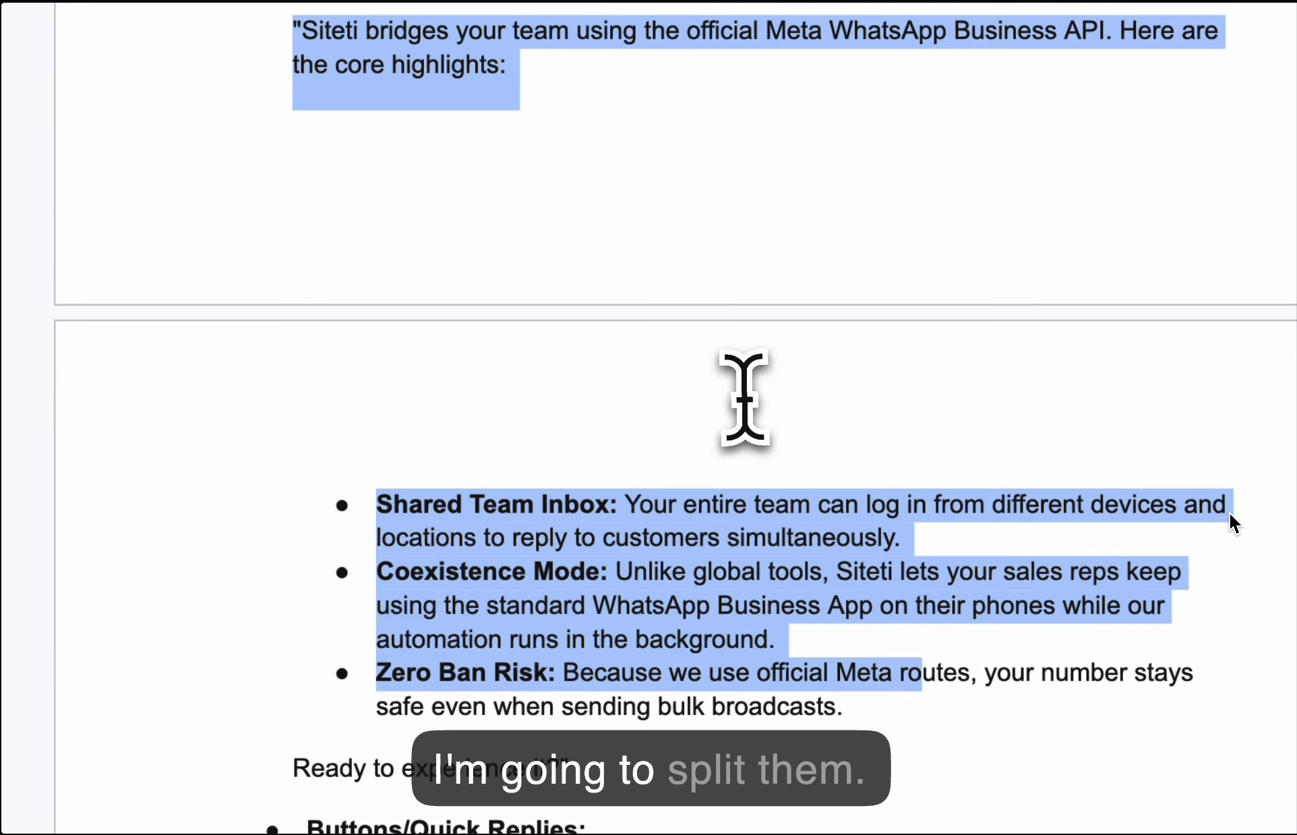
pyautogui.click(604, 501)
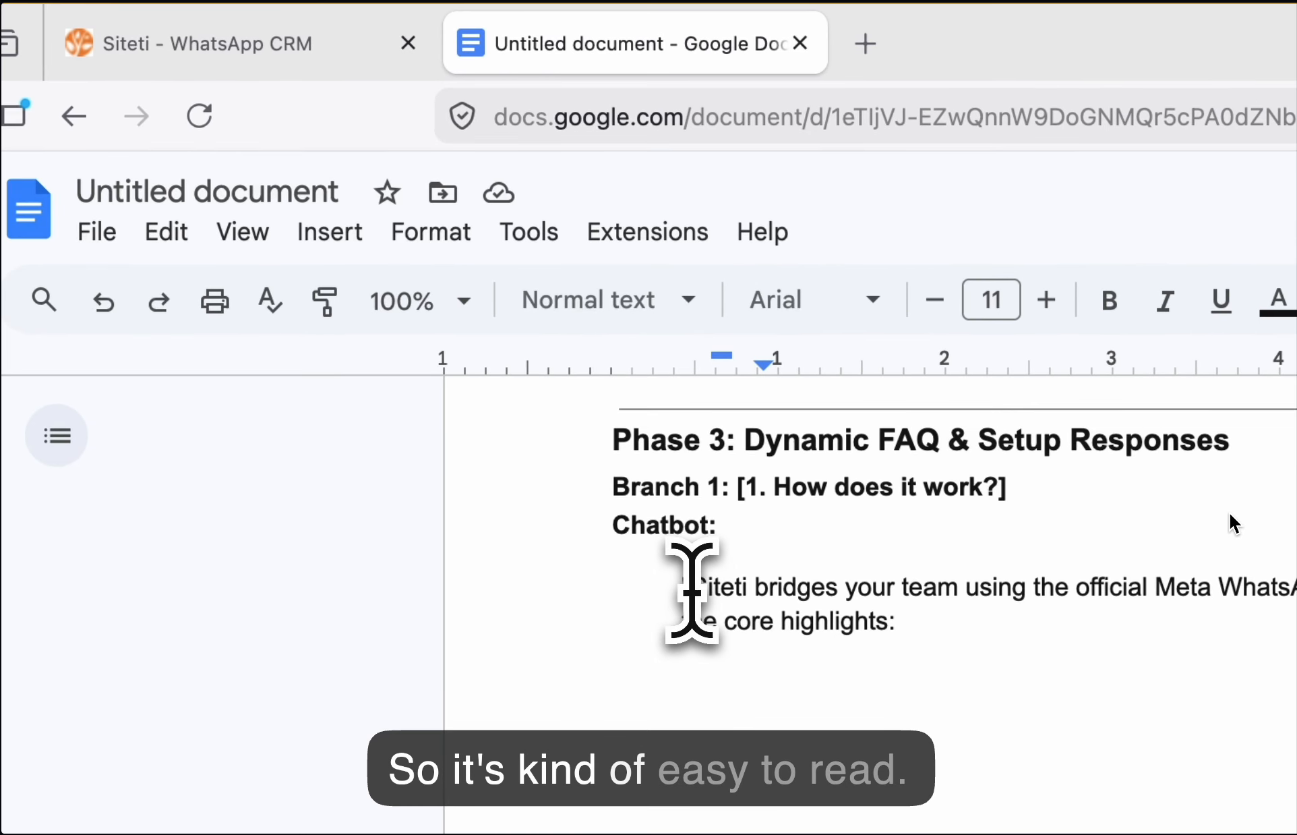
# Copy the Branch 1 introduction starting "Siteti bridges your team" from the Google Docs script into a new Message node in Siteti.
pyautogui.moveTo(691, 589); pyautogui.dragTo(785, 630)
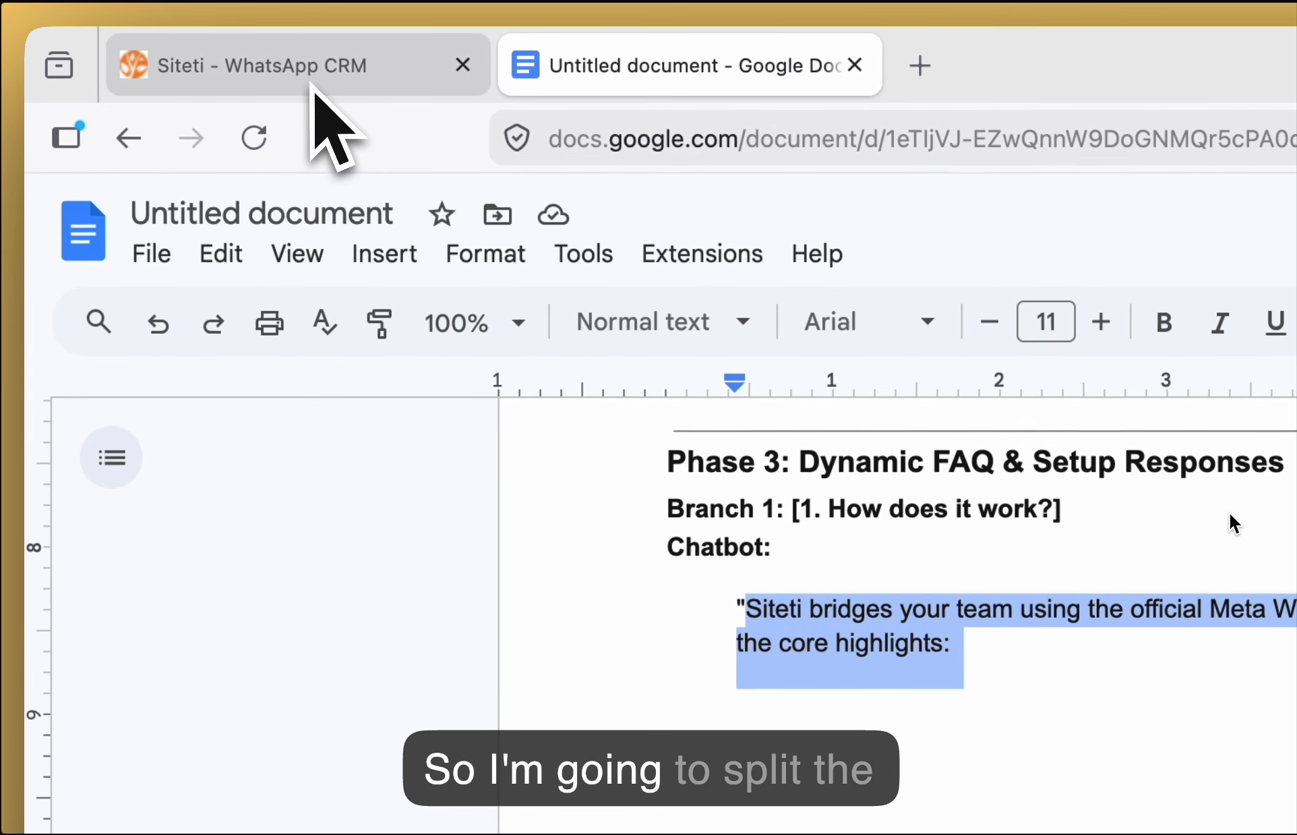
pyautogui.click(312, 82)
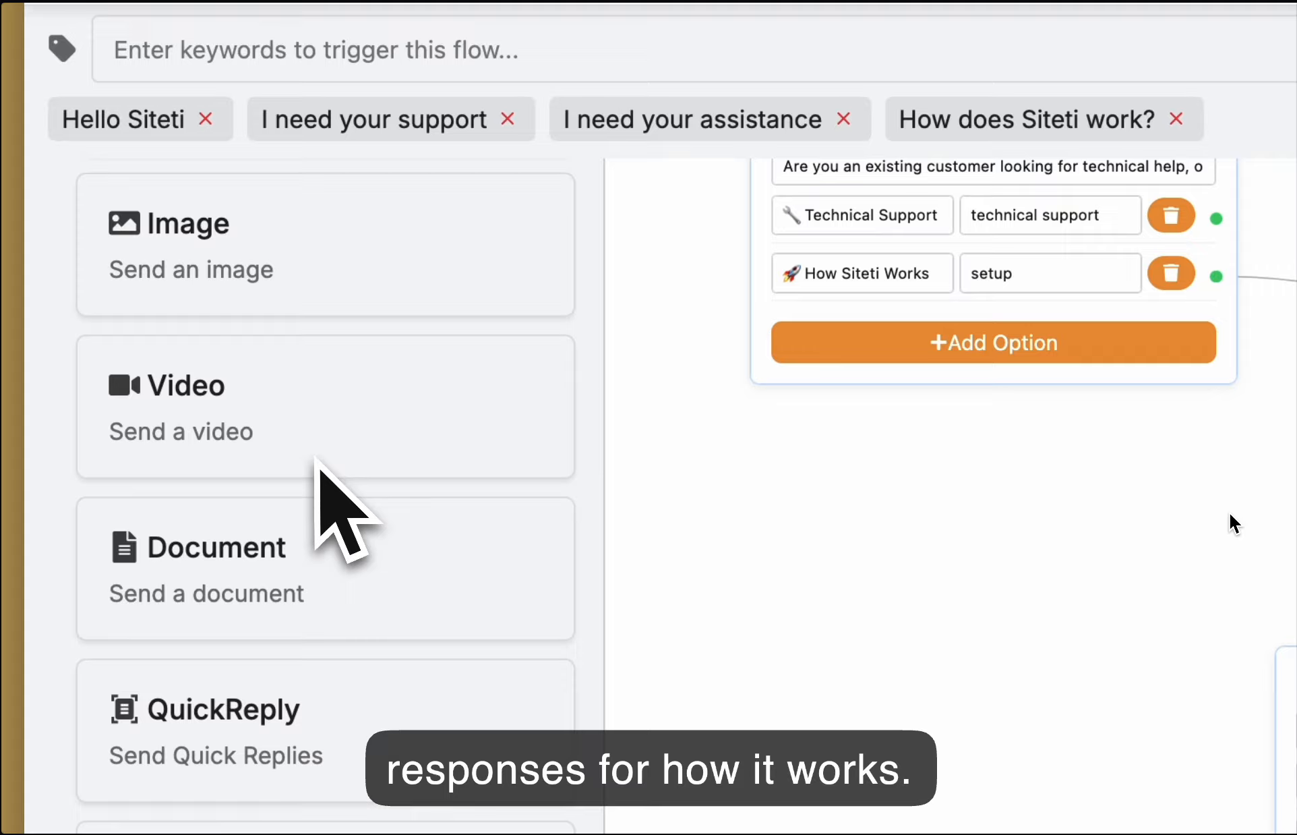
pyautogui.moveTo(310, 368); pyautogui.dragTo(1001, 497)
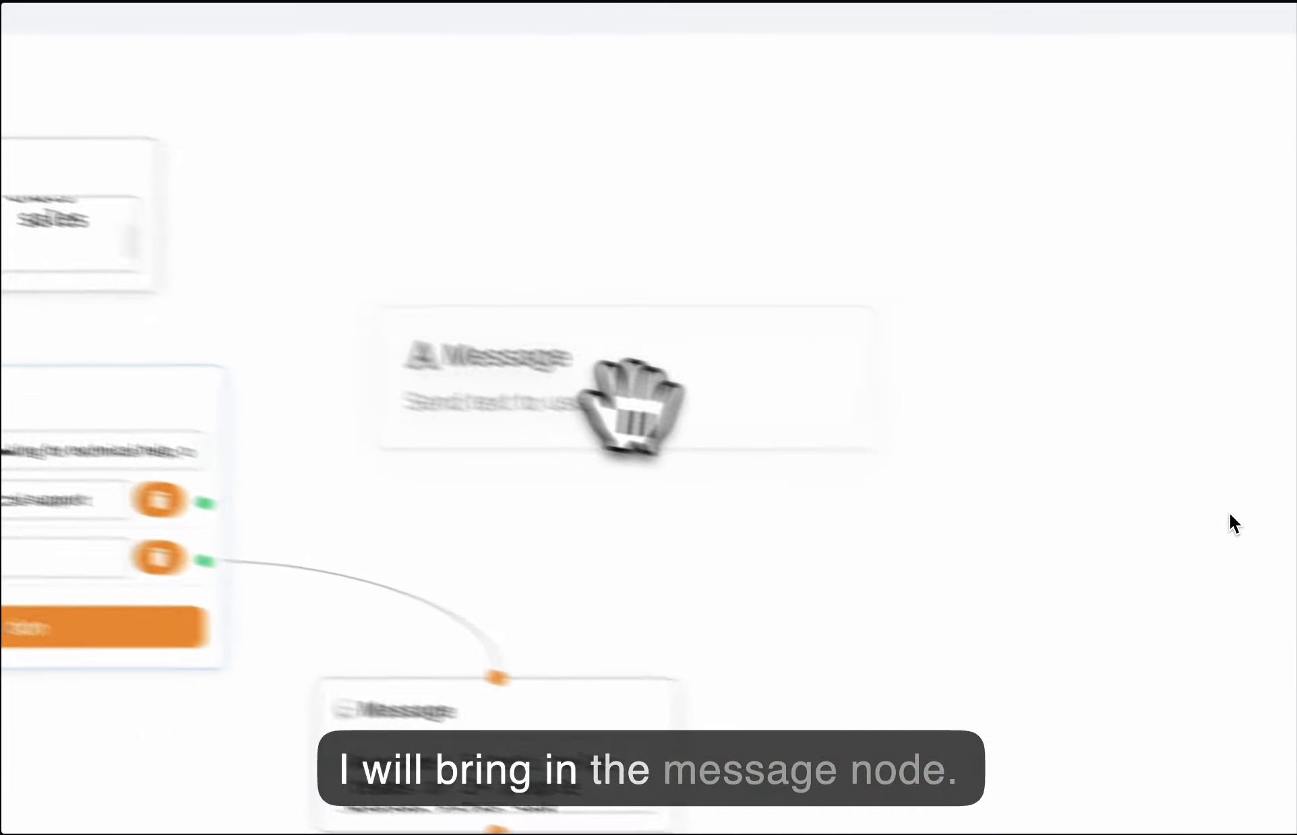
pyautogui.doubleClick(1164, 610)
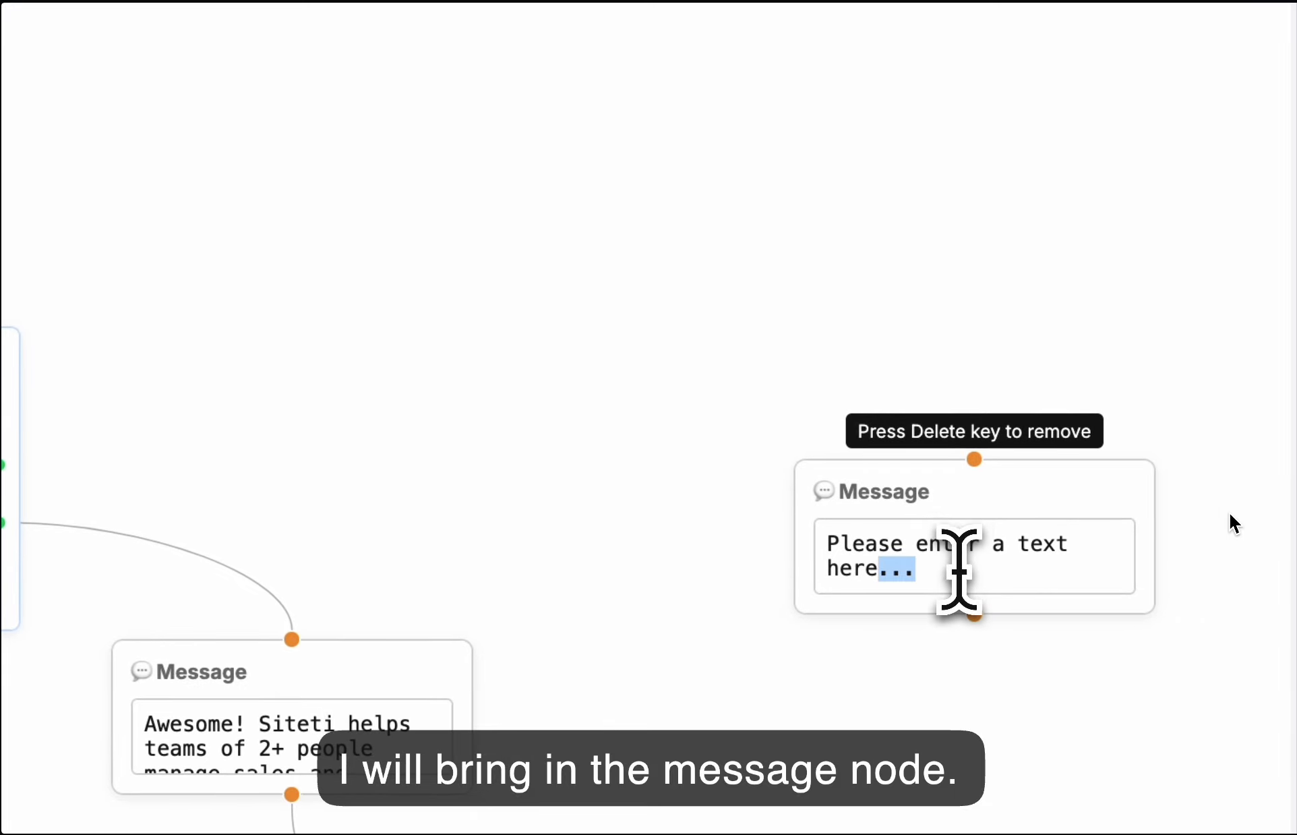
pyautogui.tripleClick(959, 570)
pyautogui.hotkey('ctrl', 'v')
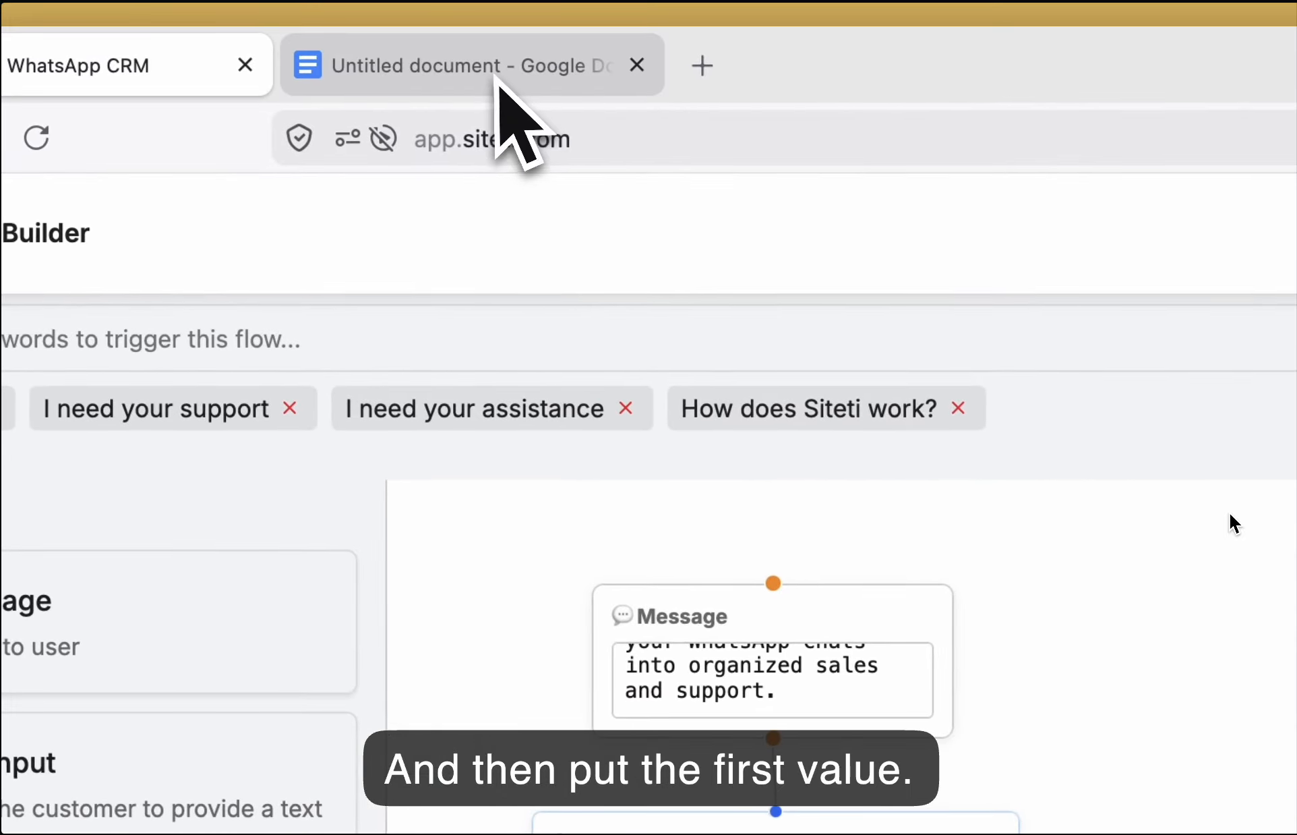
# Copy the three highlights, Shared Team Inbox, Coexistence Mode and Zero Ban Risk, from the Google Docs script into another new Message node in Siteti.
pyautogui.click(495, 77)
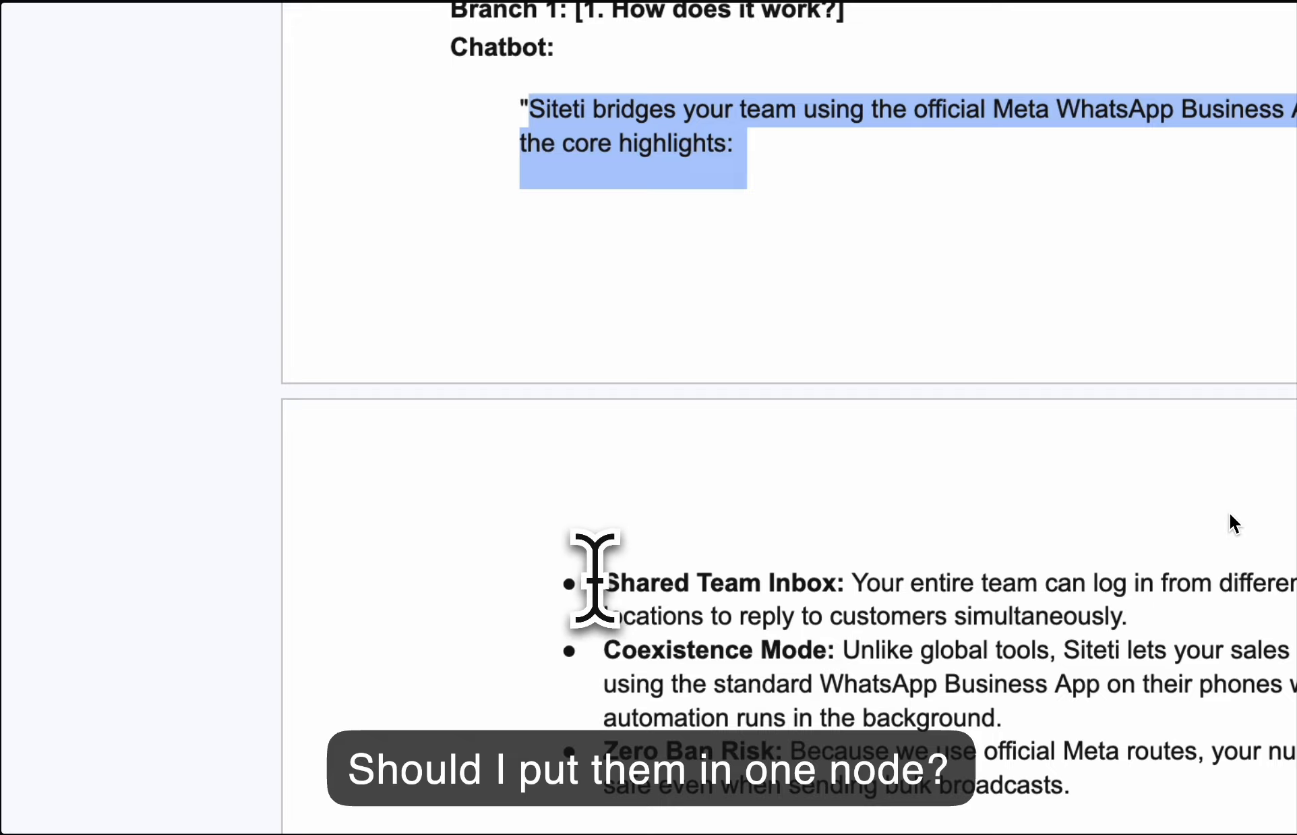
pyautogui.moveTo(598, 580); pyautogui.dragTo(1194, 780)
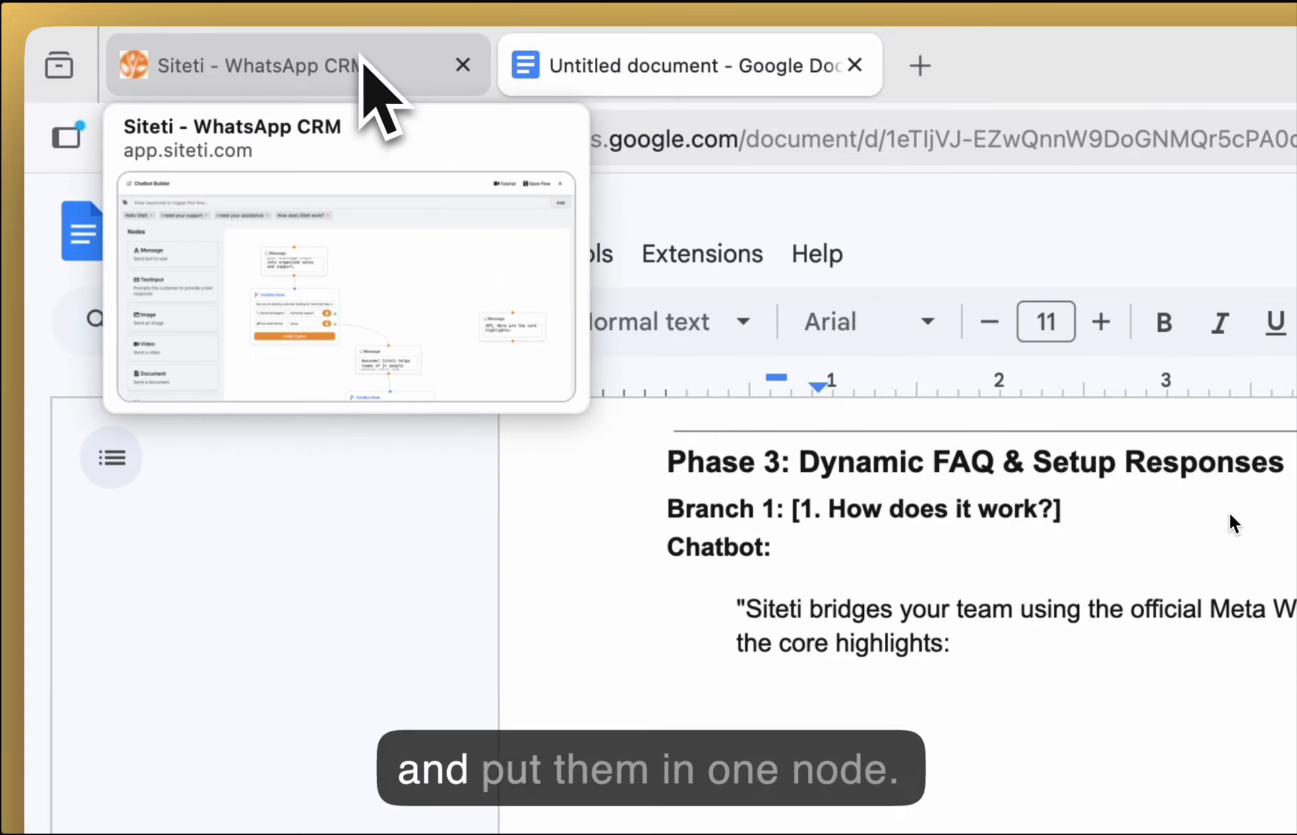
pyautogui.click(365, 50)
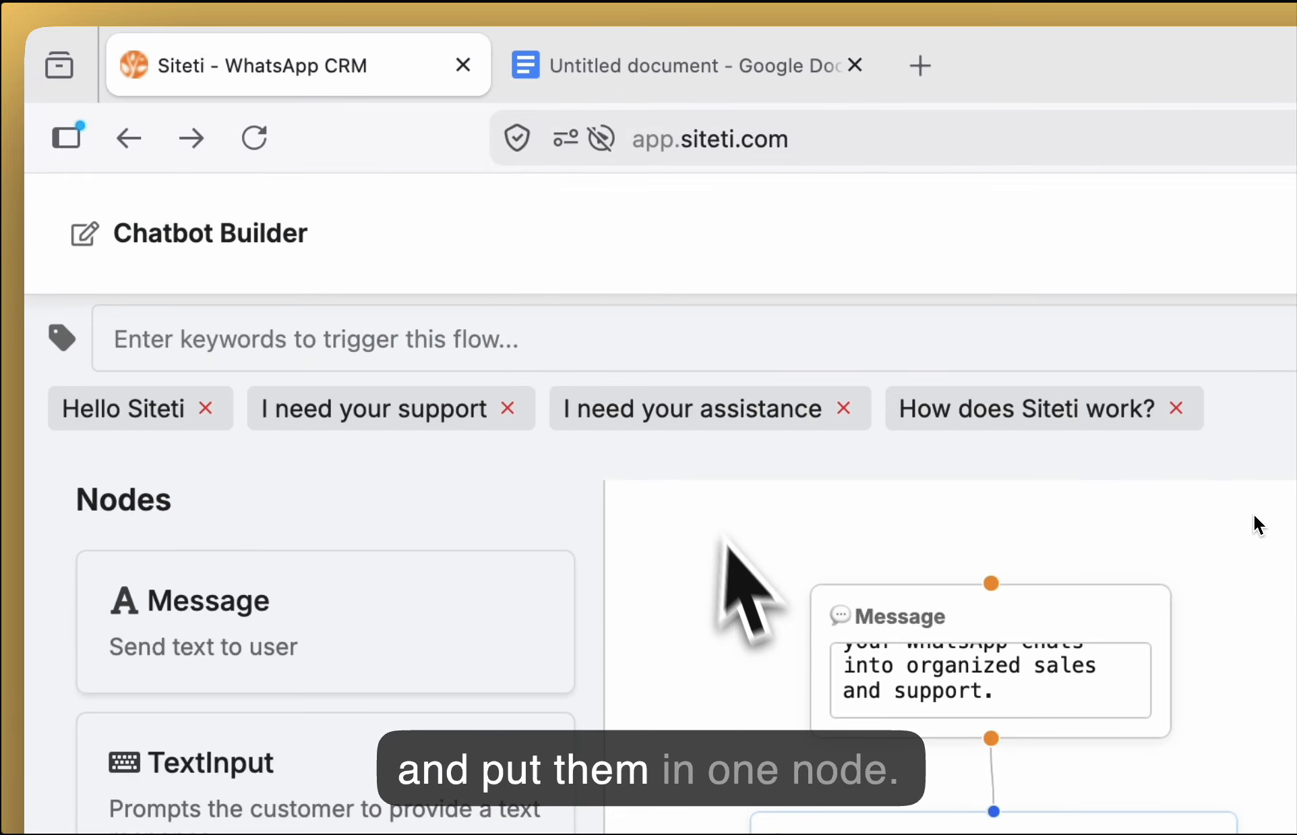
pyautogui.moveTo(318, 649); pyautogui.dragTo(958, 681)
pyautogui.moveTo(507, 344); pyautogui.dragTo(317, 140)
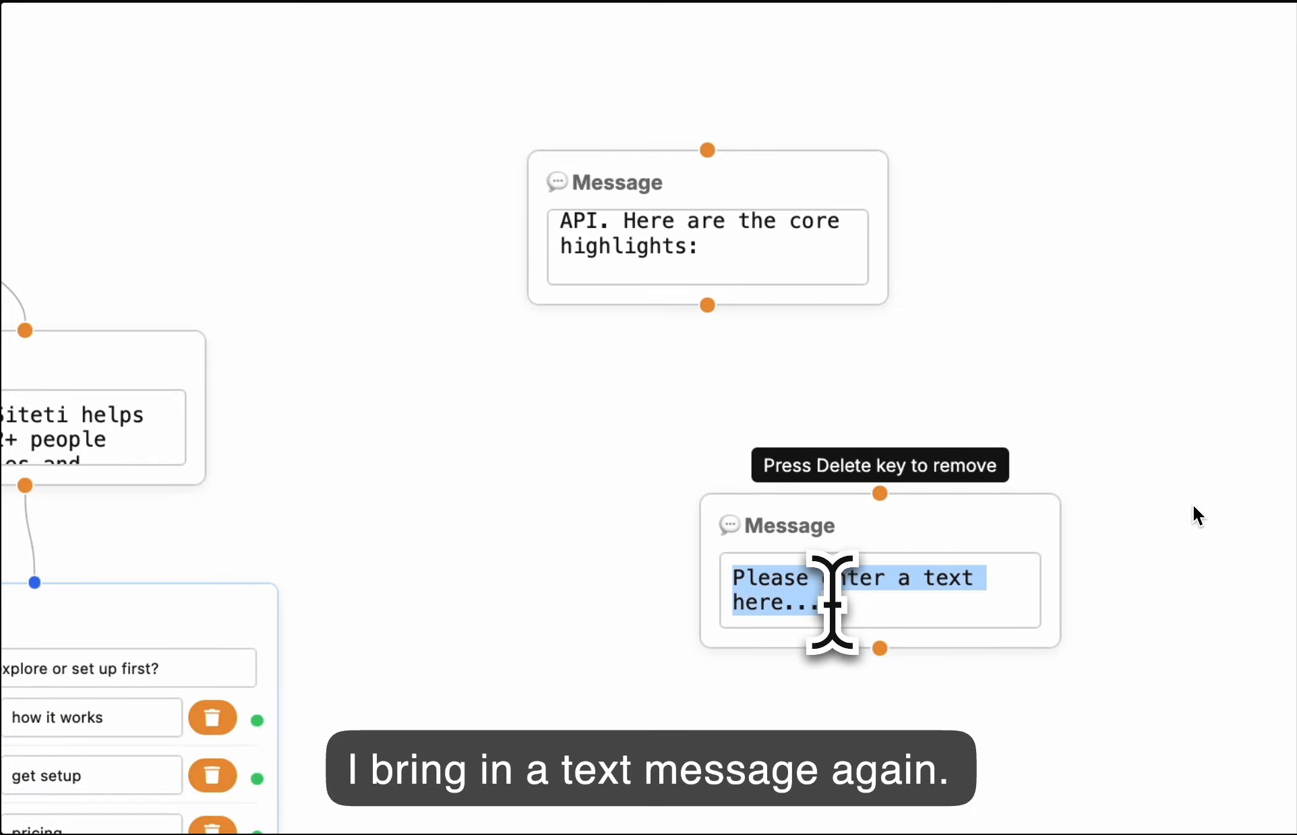
pyautogui.press('super+v')
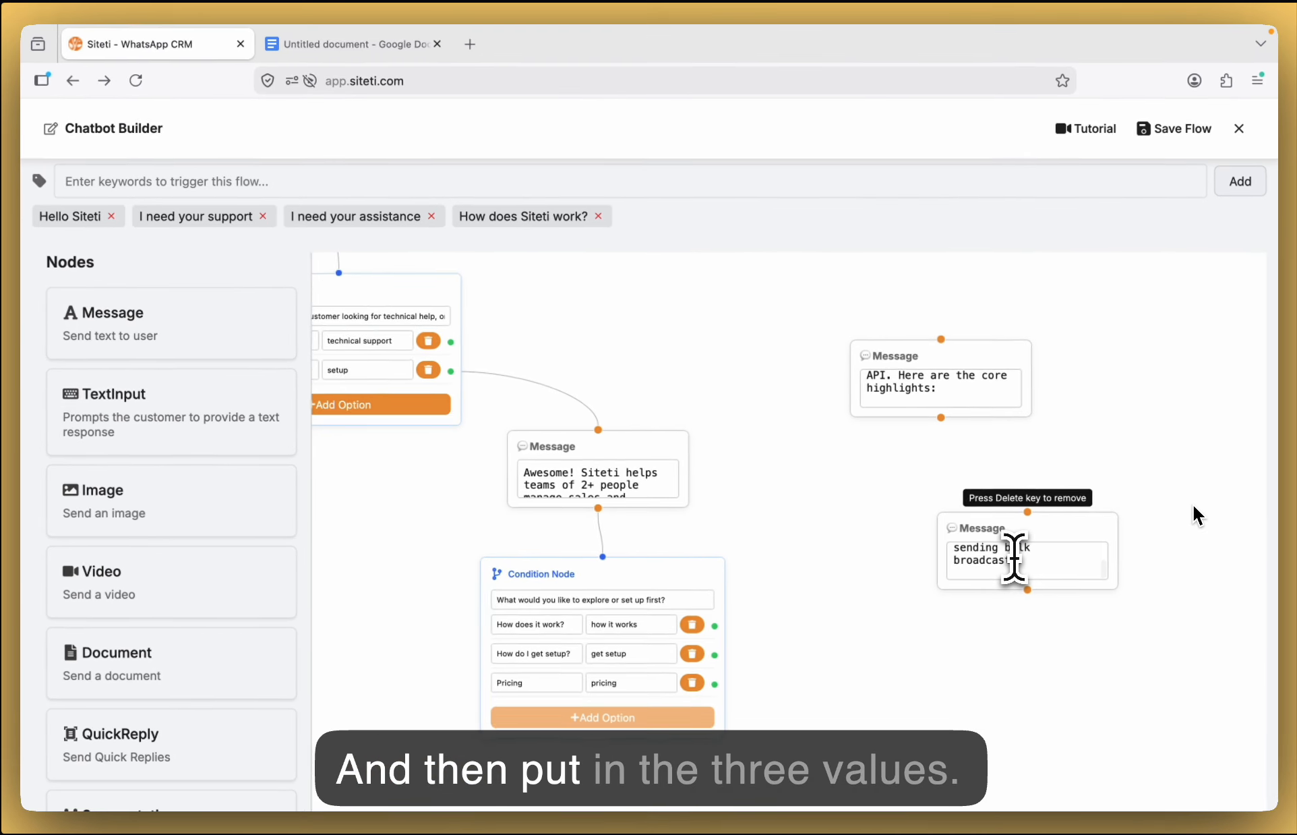
# Connect the "How does it work?" option to the introduction message, and that message to the three-highlights message.
pyautogui.scroll(1, 1015, 558)
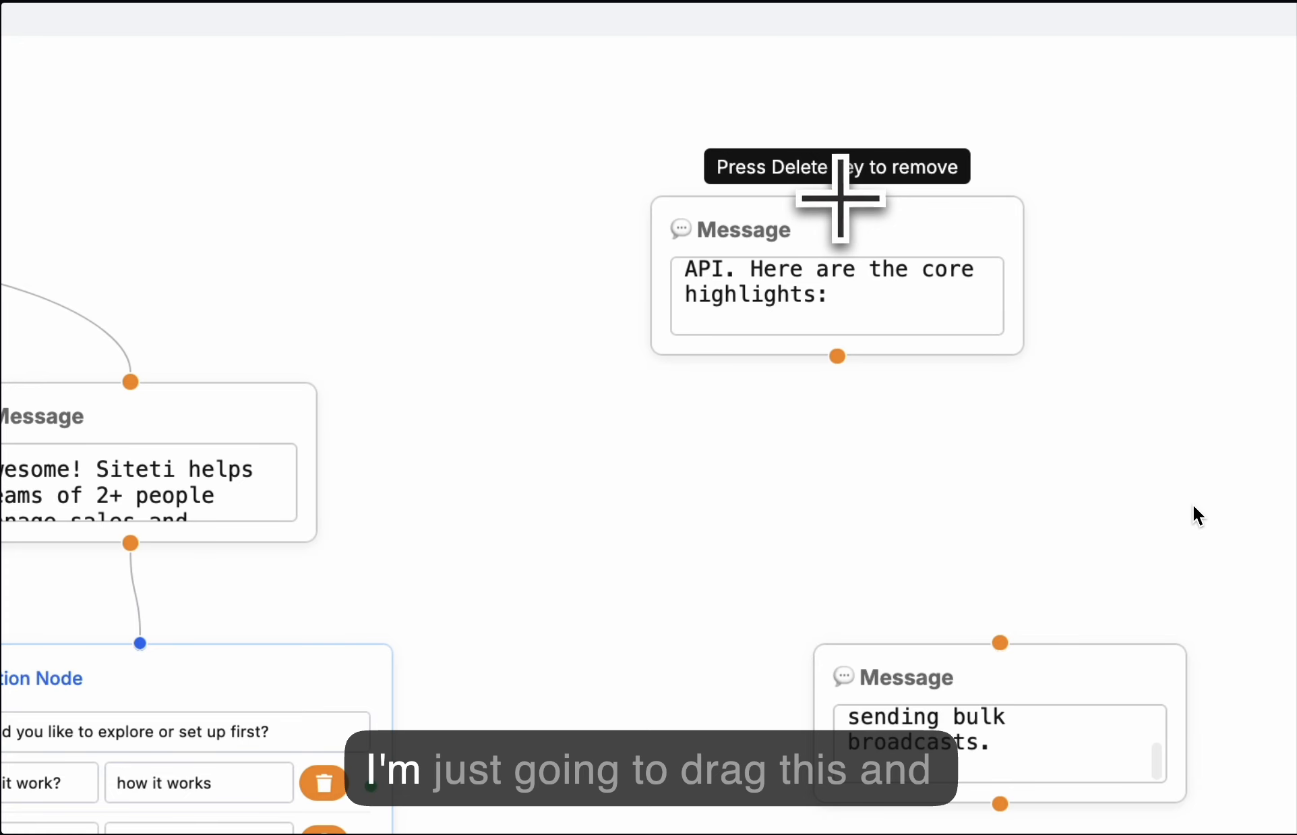
pyautogui.moveTo(839, 198); pyautogui.dragTo(371, 785)
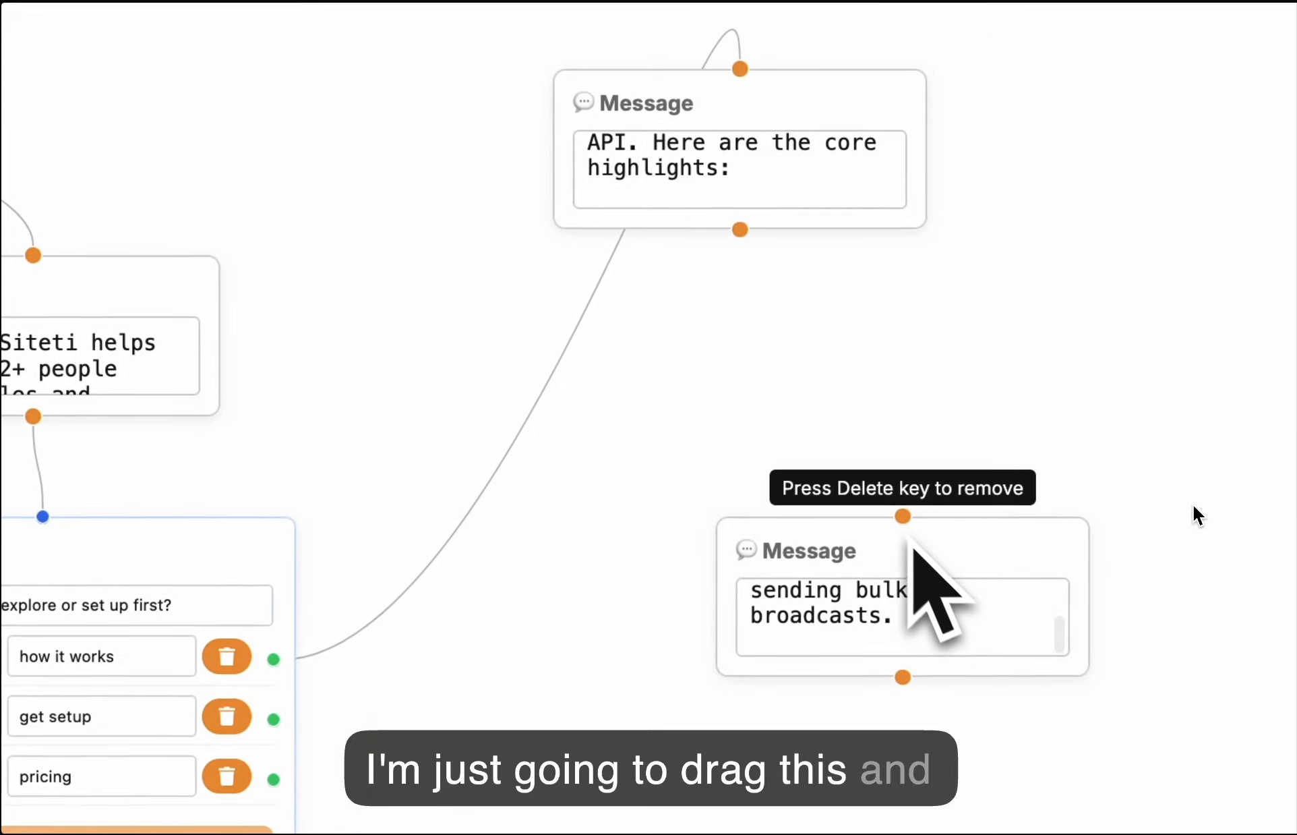
pyautogui.moveTo(904, 522); pyautogui.dragTo(761, 283)
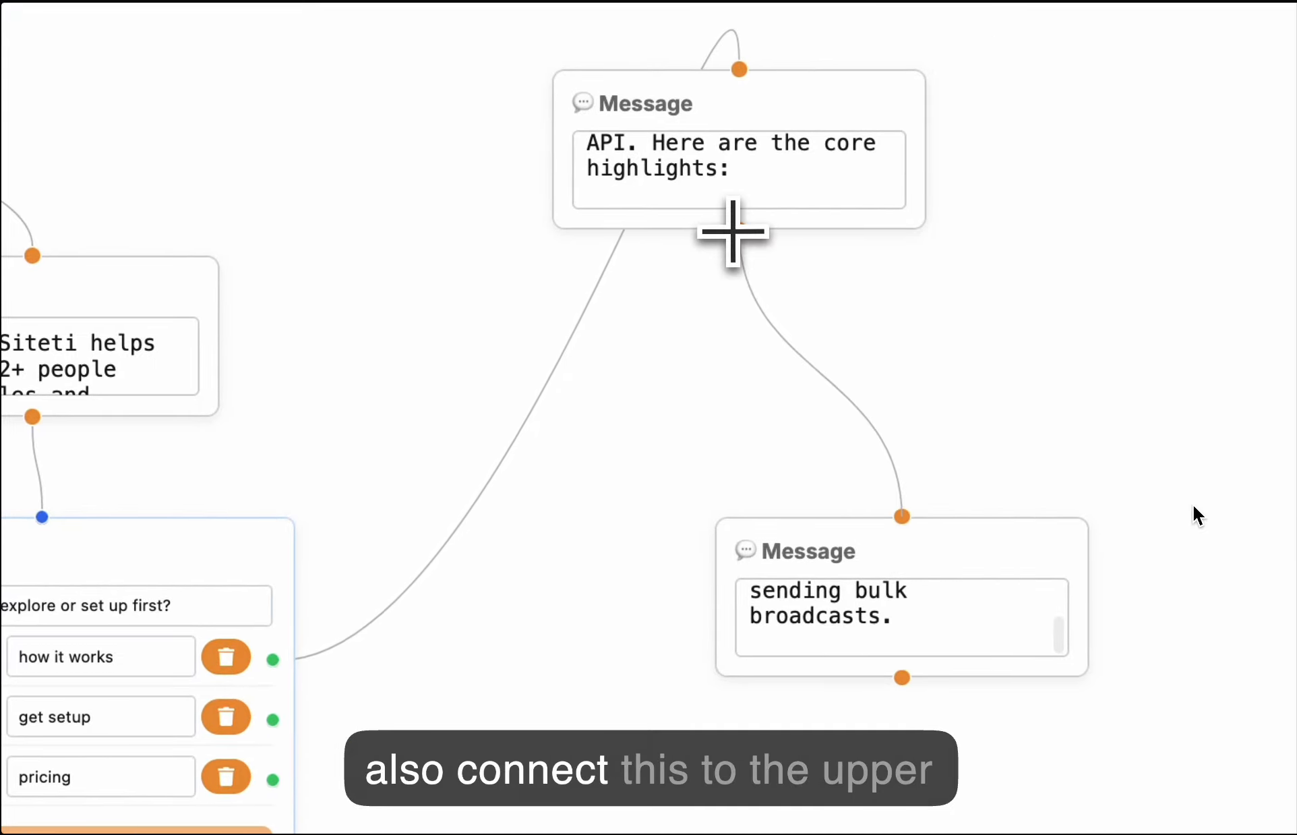
pyautogui.moveTo(732, 231); pyautogui.dragTo(739, 227)
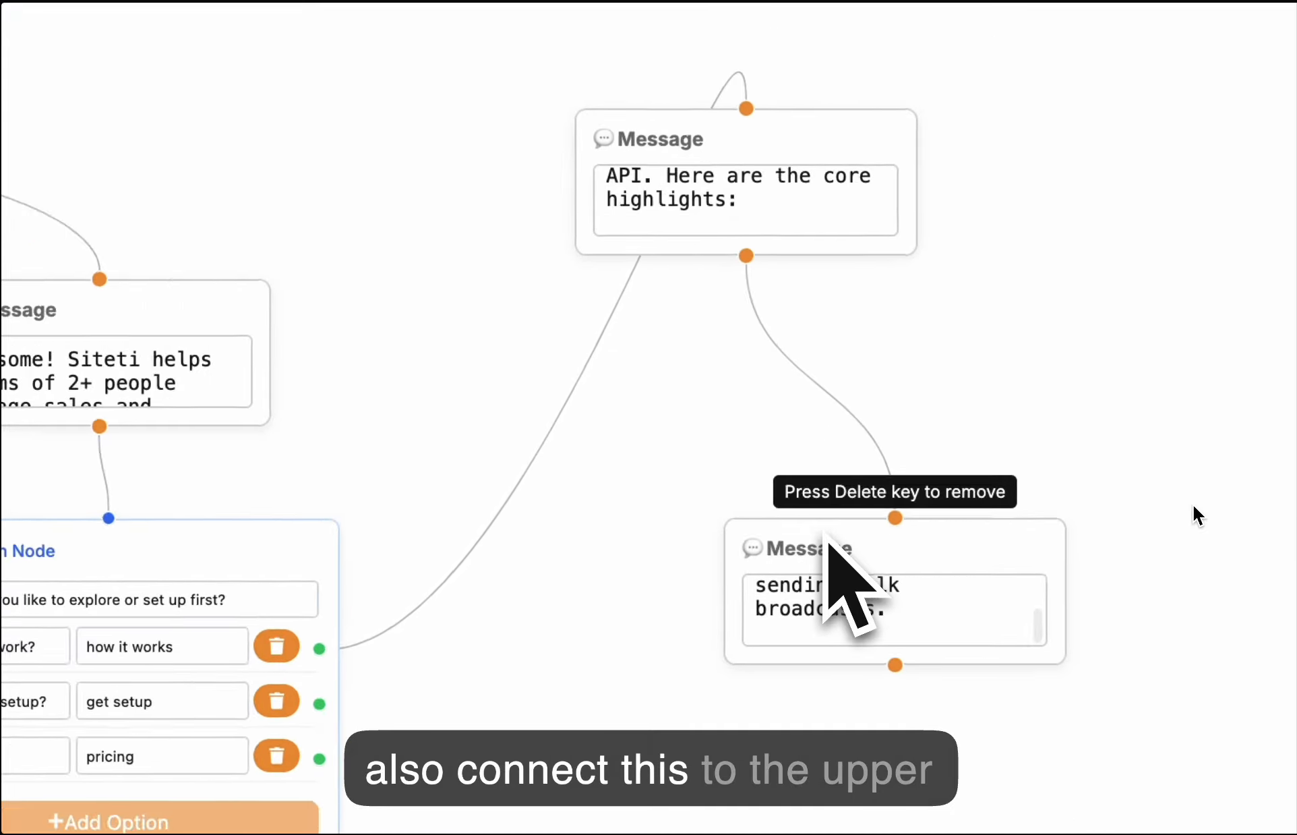
# Stack the introduction and highlights messages vertically beside the second Condition node, and move the "Awesome!" message slightly higher.
pyautogui.scroll(-5, 825, 535)
pyautogui.moveTo(517, 302); pyautogui.dragTo(418, 167)
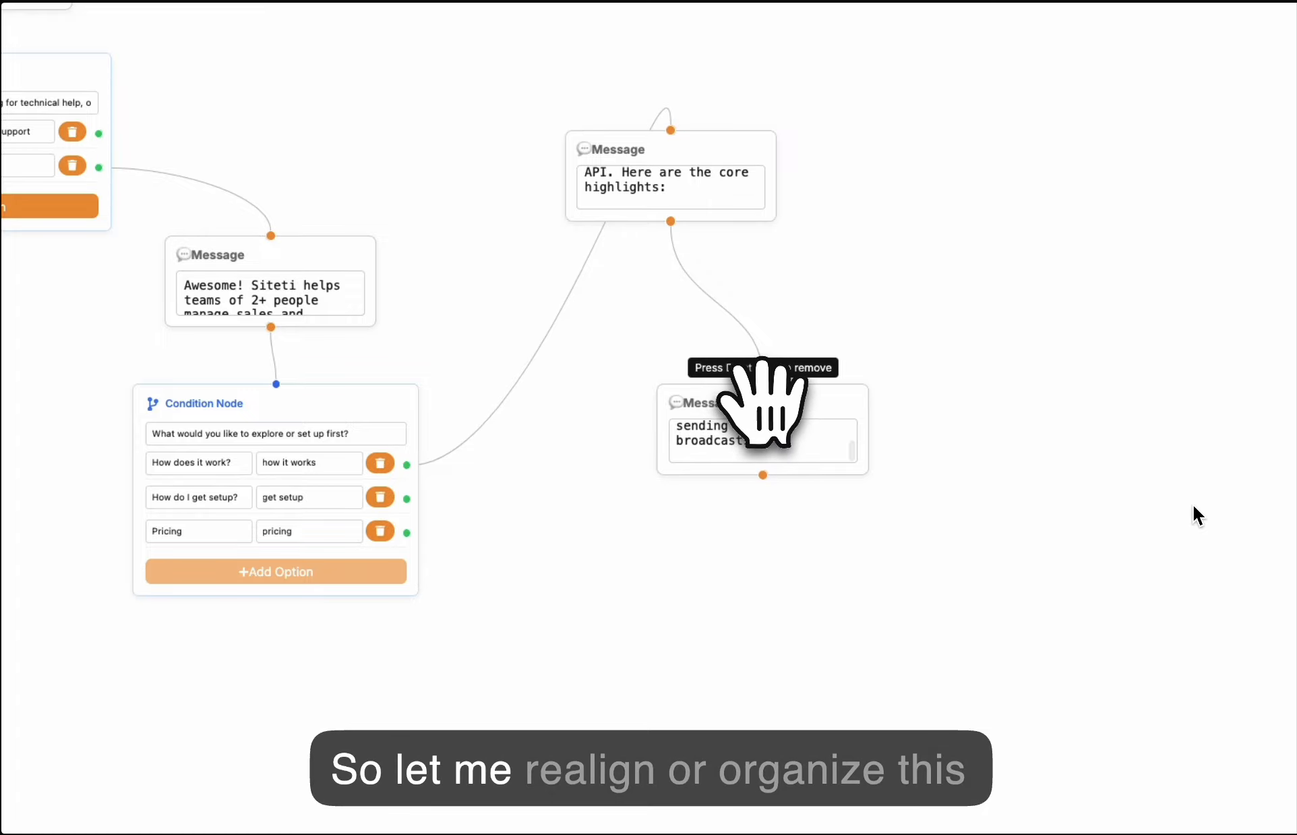
pyautogui.moveTo(772, 533); pyautogui.dragTo(776, 666)
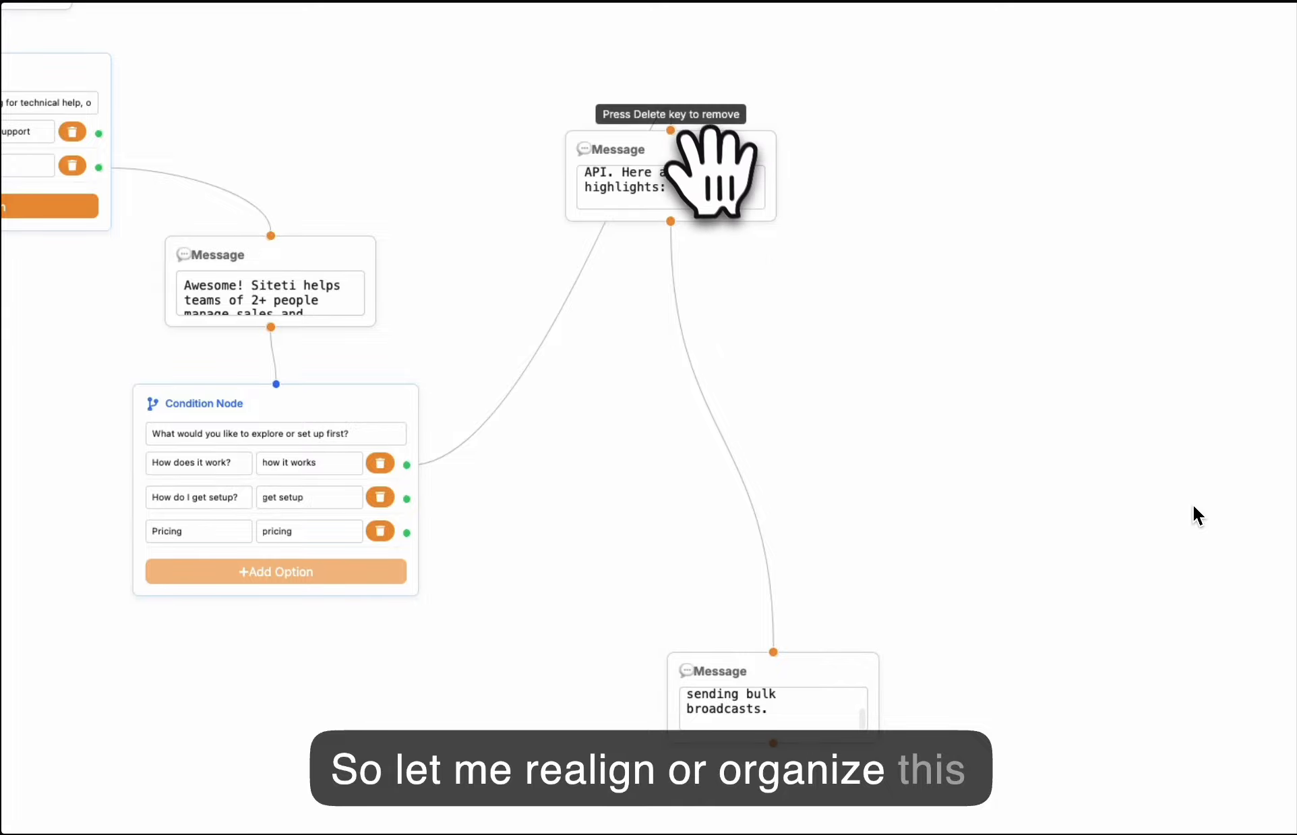
pyautogui.moveTo(708, 157); pyautogui.dragTo(783, 505)
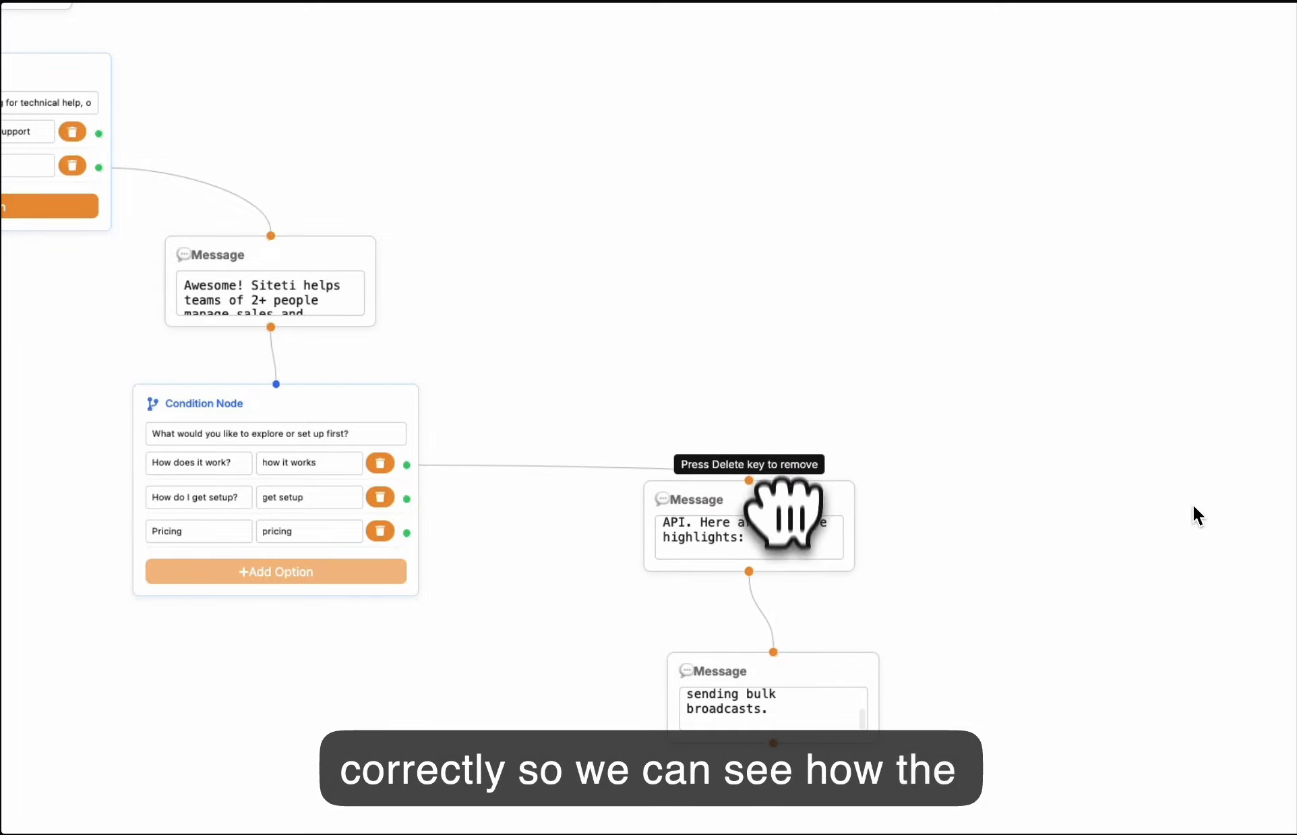
pyautogui.moveTo(804, 674); pyautogui.dragTo(772, 682)
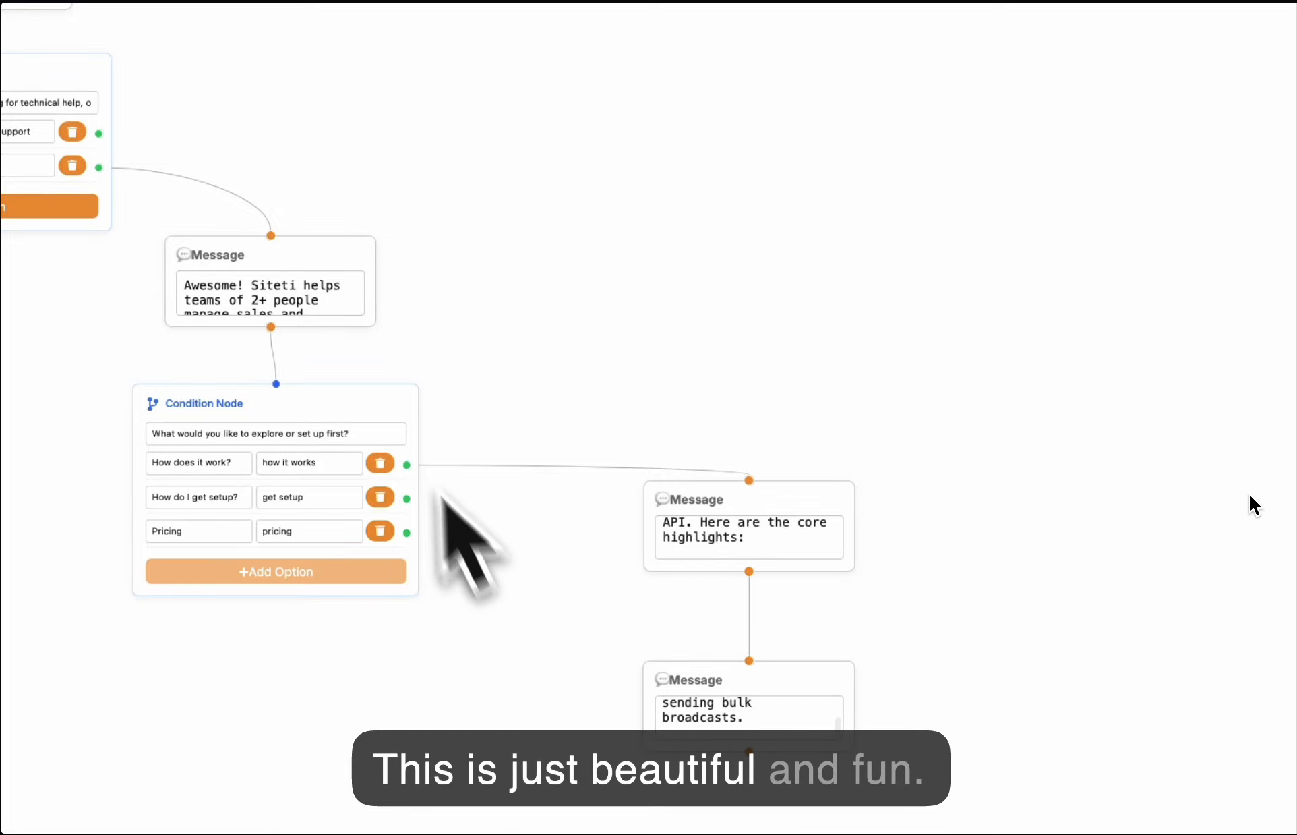
pyautogui.moveTo(325, 256); pyautogui.dragTo(322, 218)
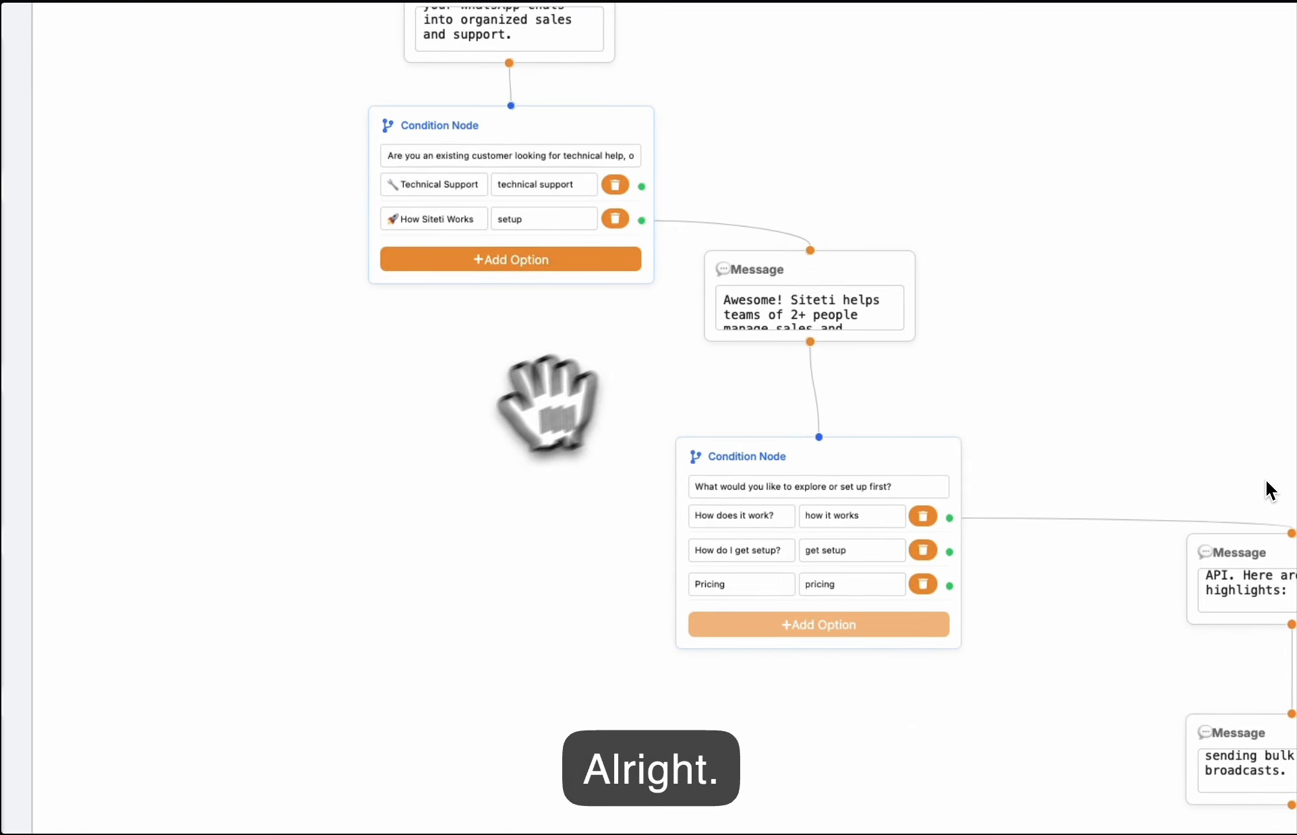
# Review the chatbot flow from the first message through the "How Siteti Works" and "How does it work?" branches.
pyautogui.scroll(1, 486, 435)
pyautogui.scroll(-1, 488, 435)
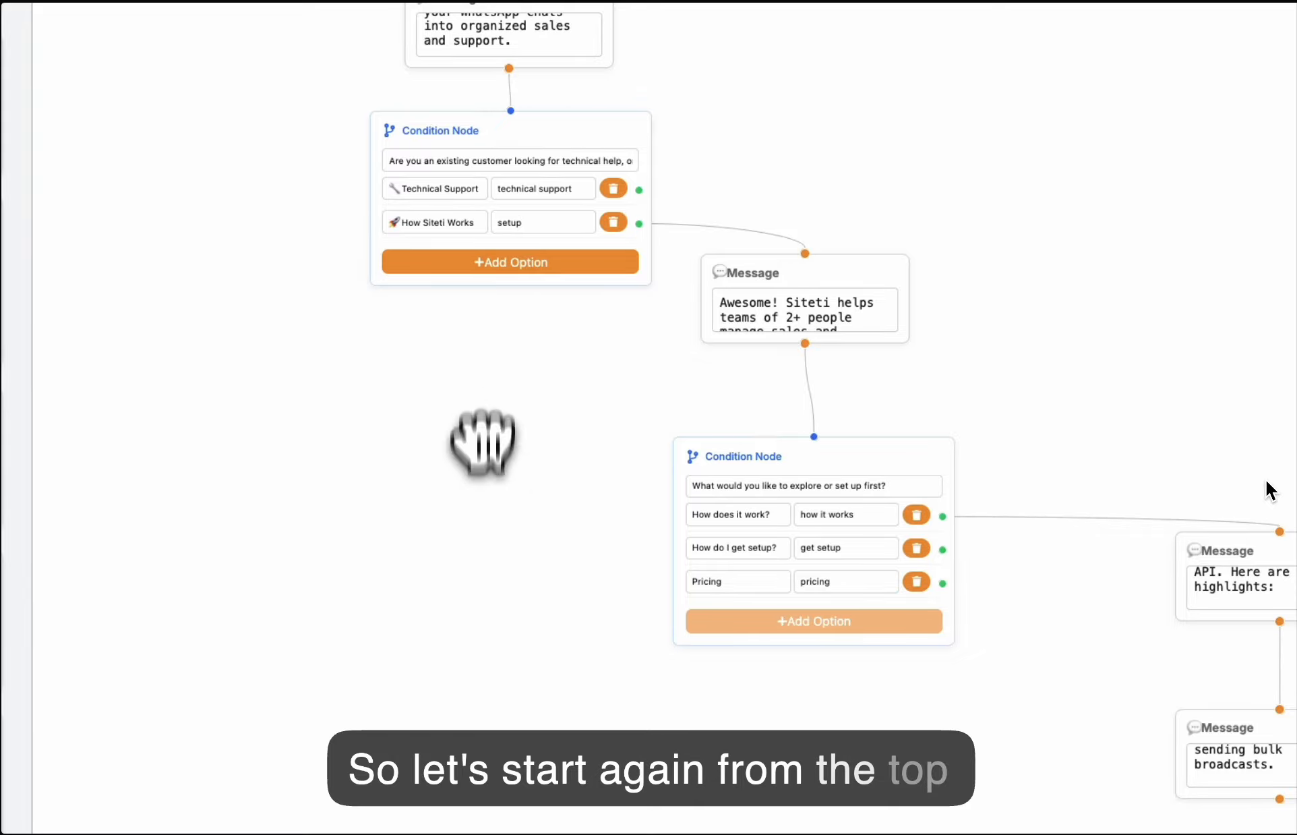
pyautogui.moveTo(484, 432); pyautogui.dragTo(486, 620)
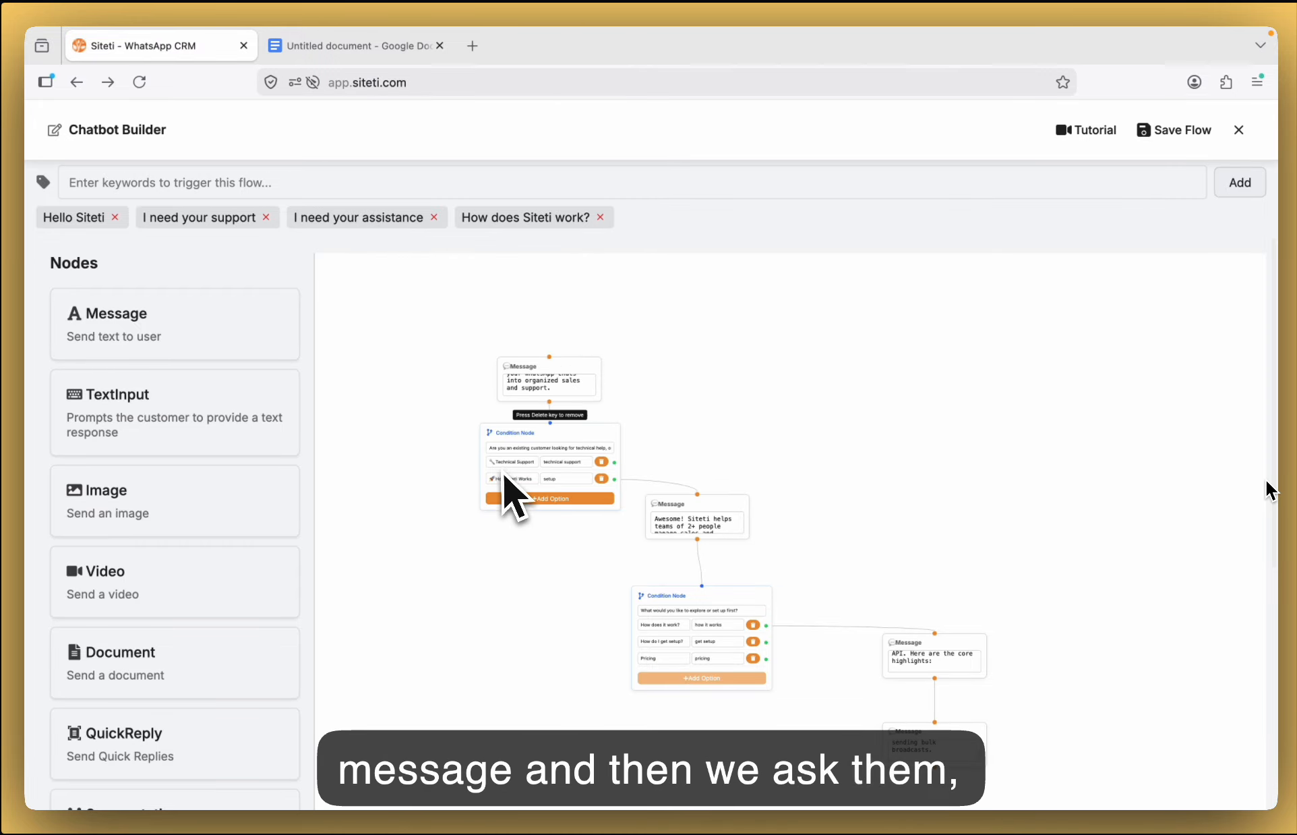
pyautogui.scroll(4, 499, 512)
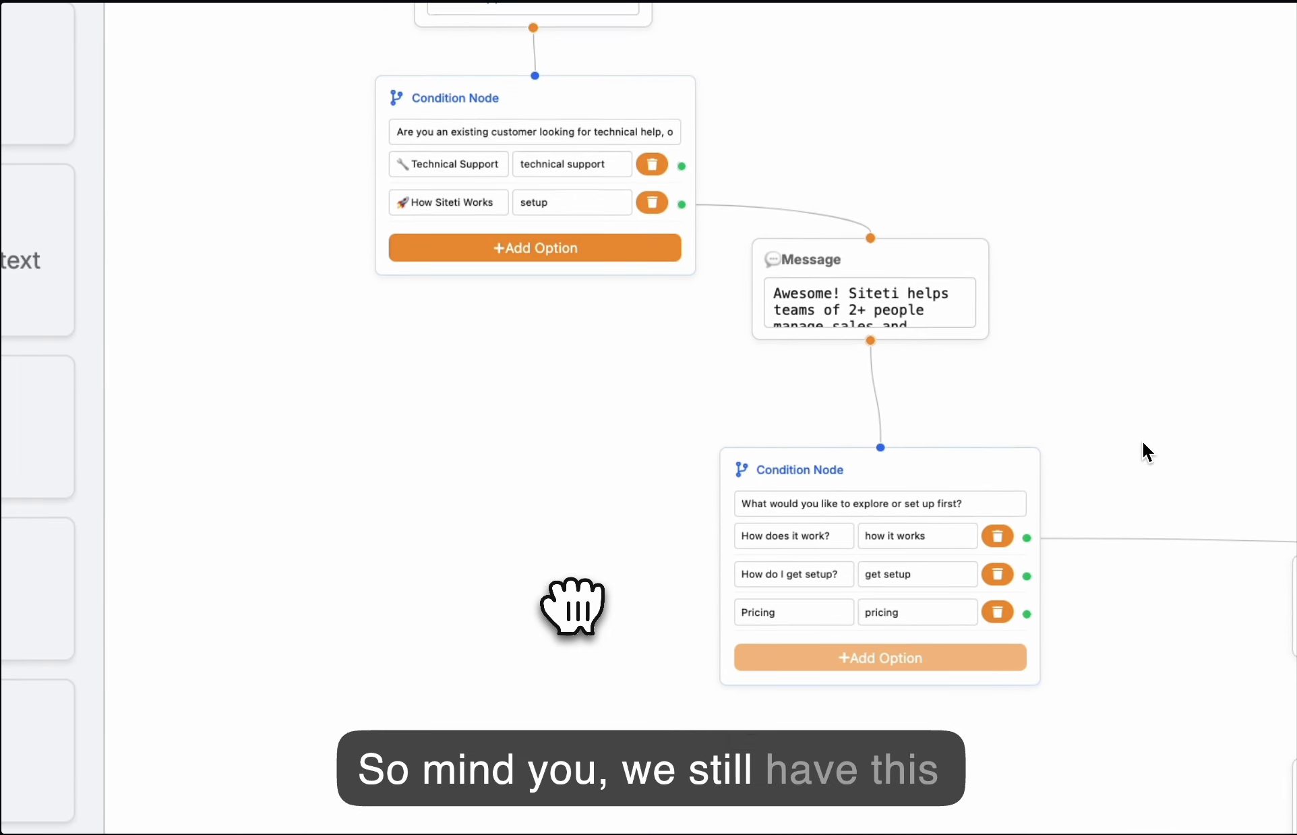
# Copy the "Setting up is fast and requires zero developer or coding skills!" paragraph under Branch 2 in the Google Docs script.
pyautogui.moveTo(571, 607); pyautogui.dragTo(580, 673)
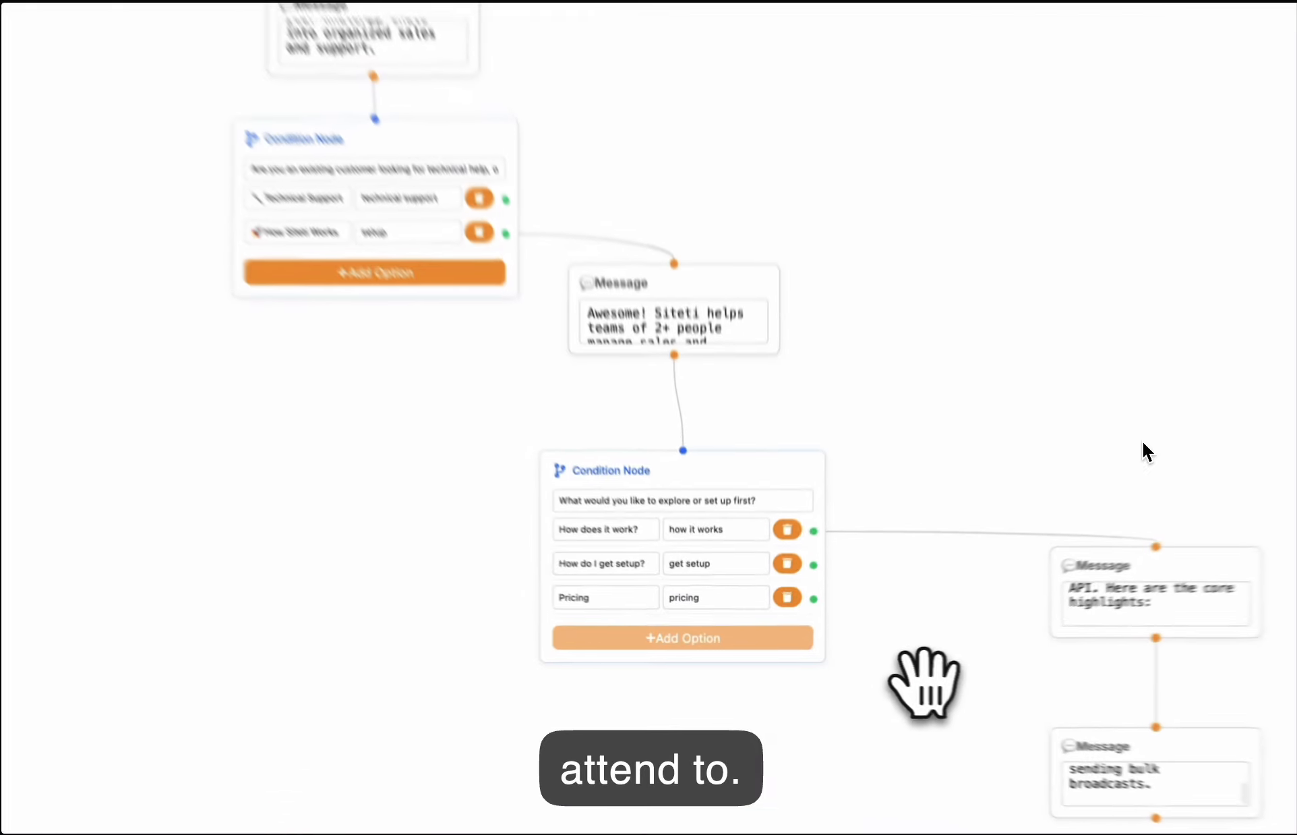
pyautogui.moveTo(774, 435); pyautogui.dragTo(738, 413)
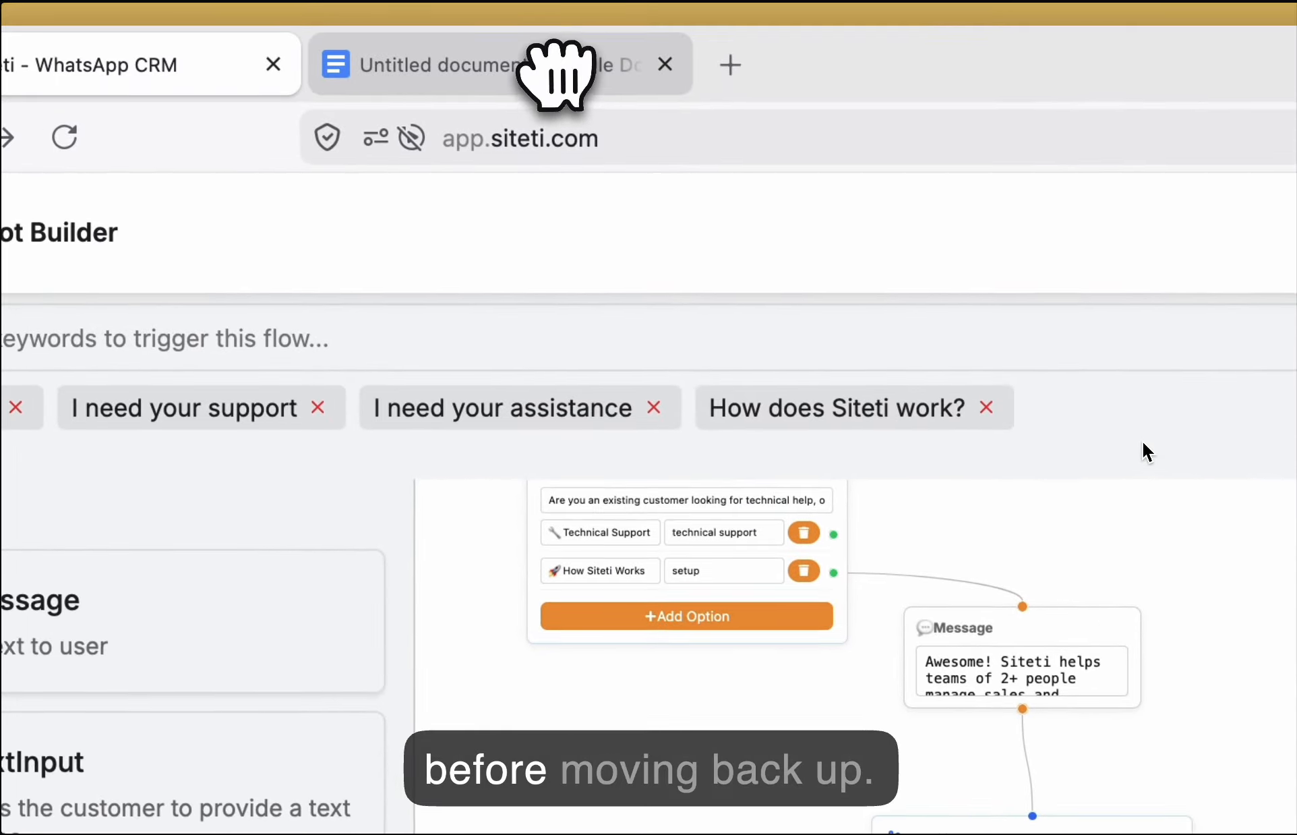
pyautogui.click(500, 81)
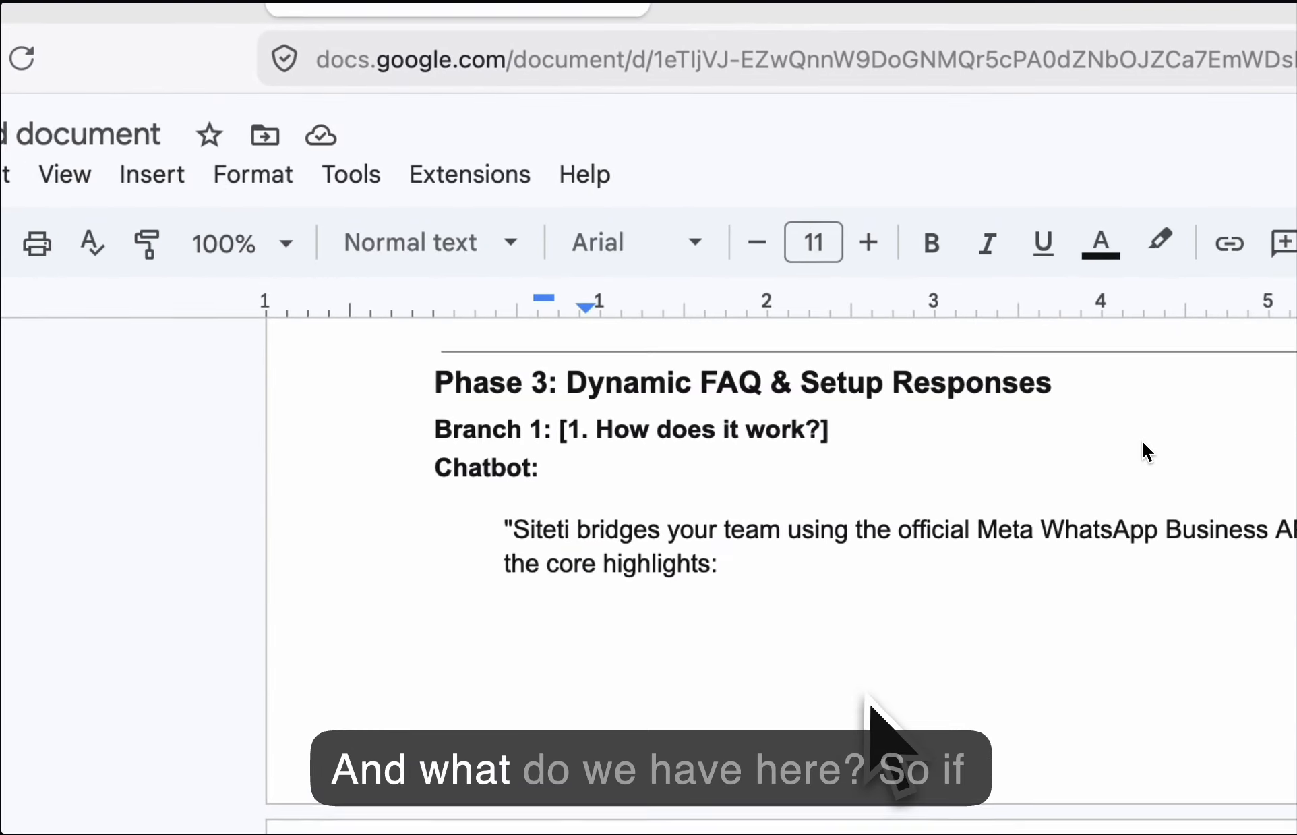
pyautogui.scroll(-3, 866, 698)
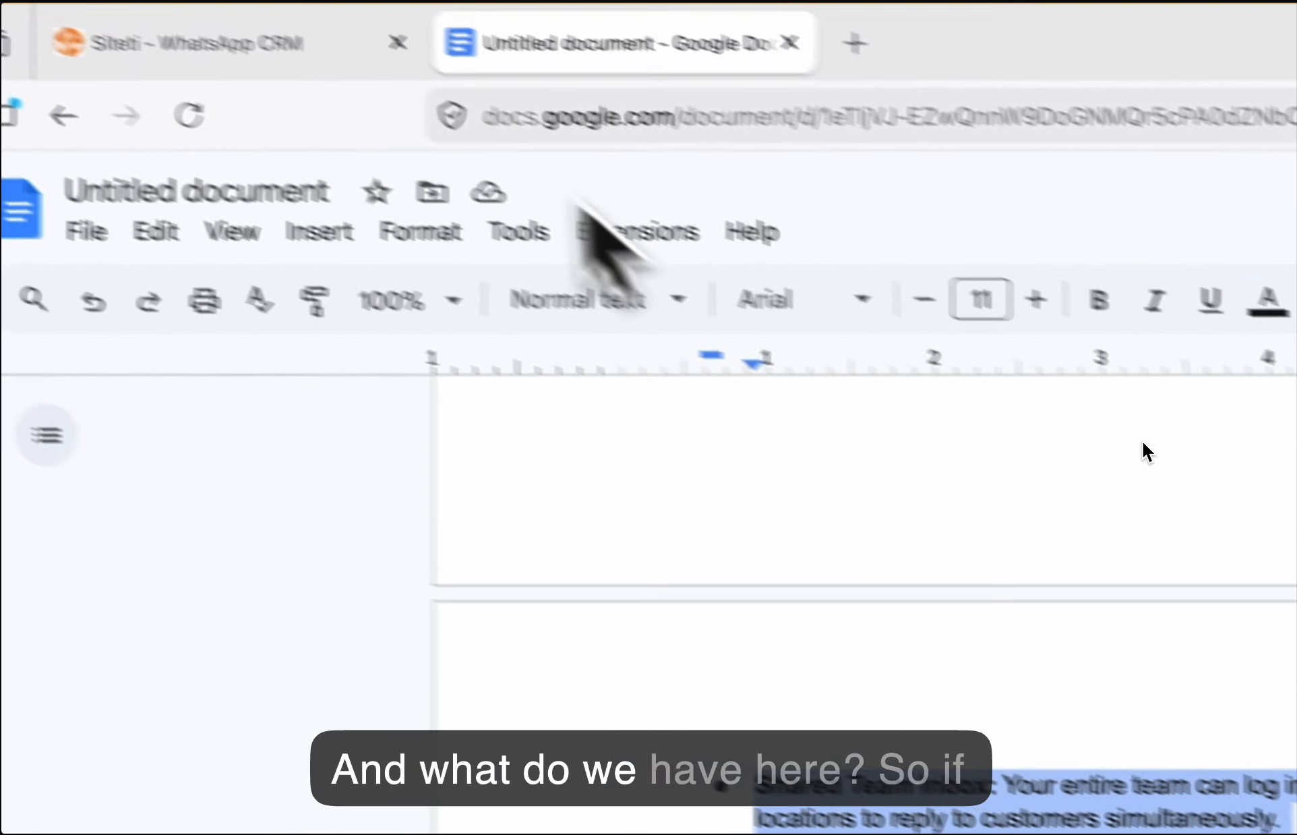
pyautogui.click(324, 81)
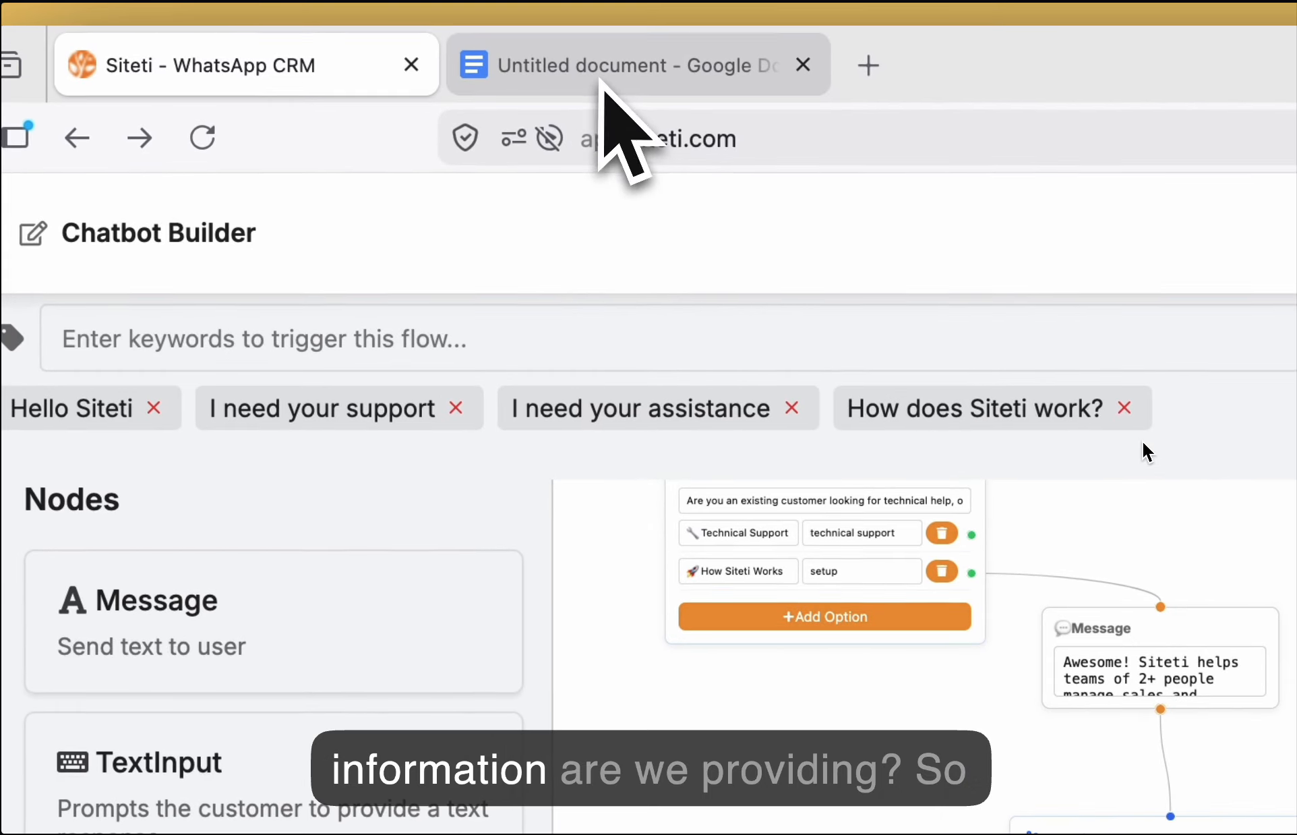
pyautogui.click(600, 112)
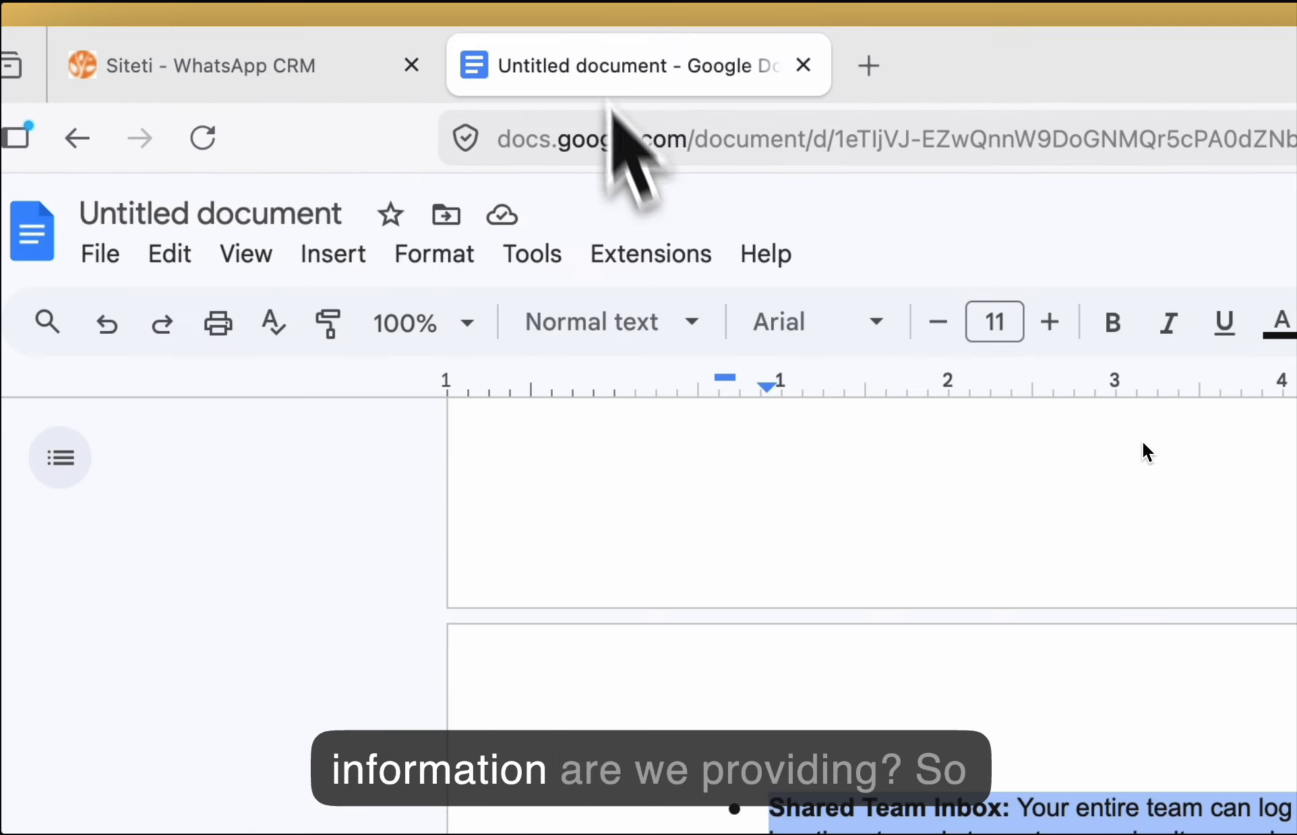
pyautogui.scroll(2, 746, 519)
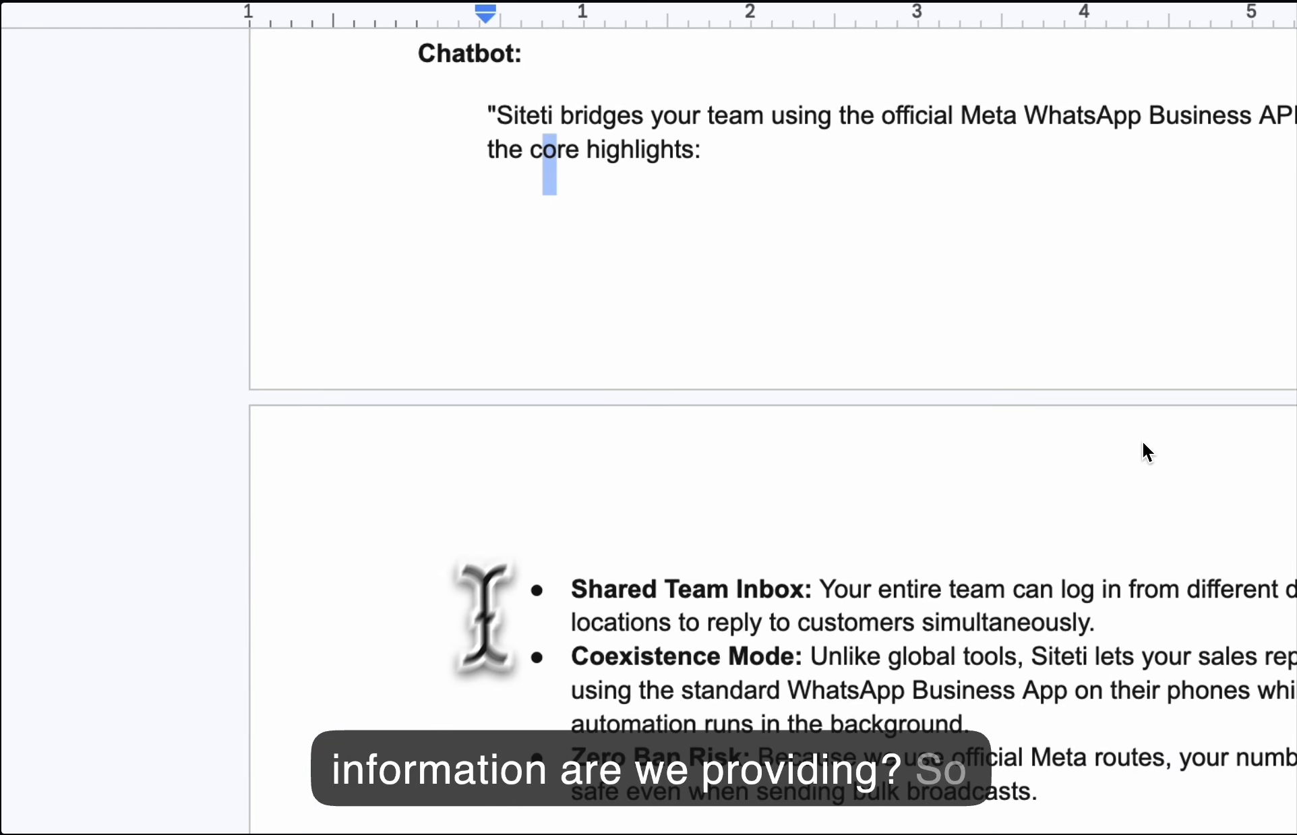
pyautogui.scroll(-9, 484, 617)
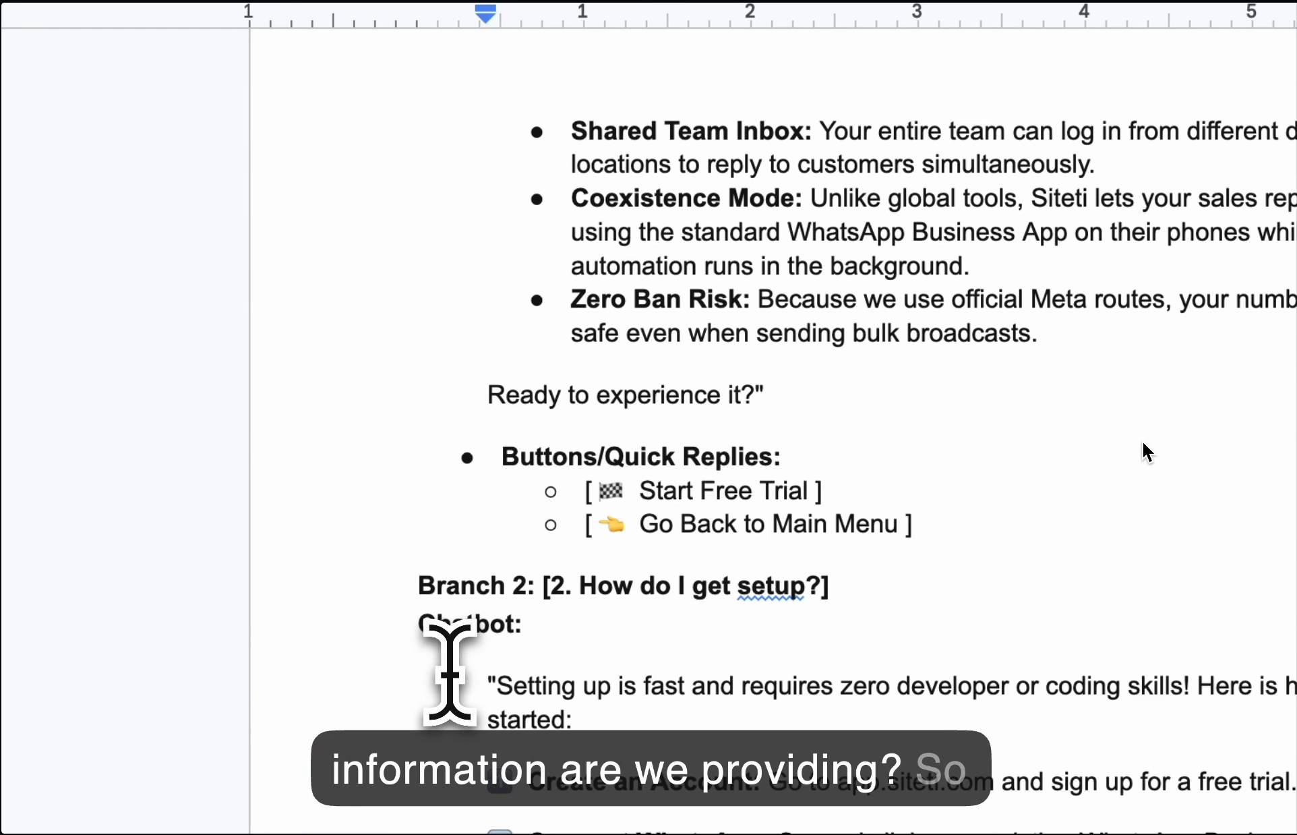
pyautogui.scroll(-1, 625, 610)
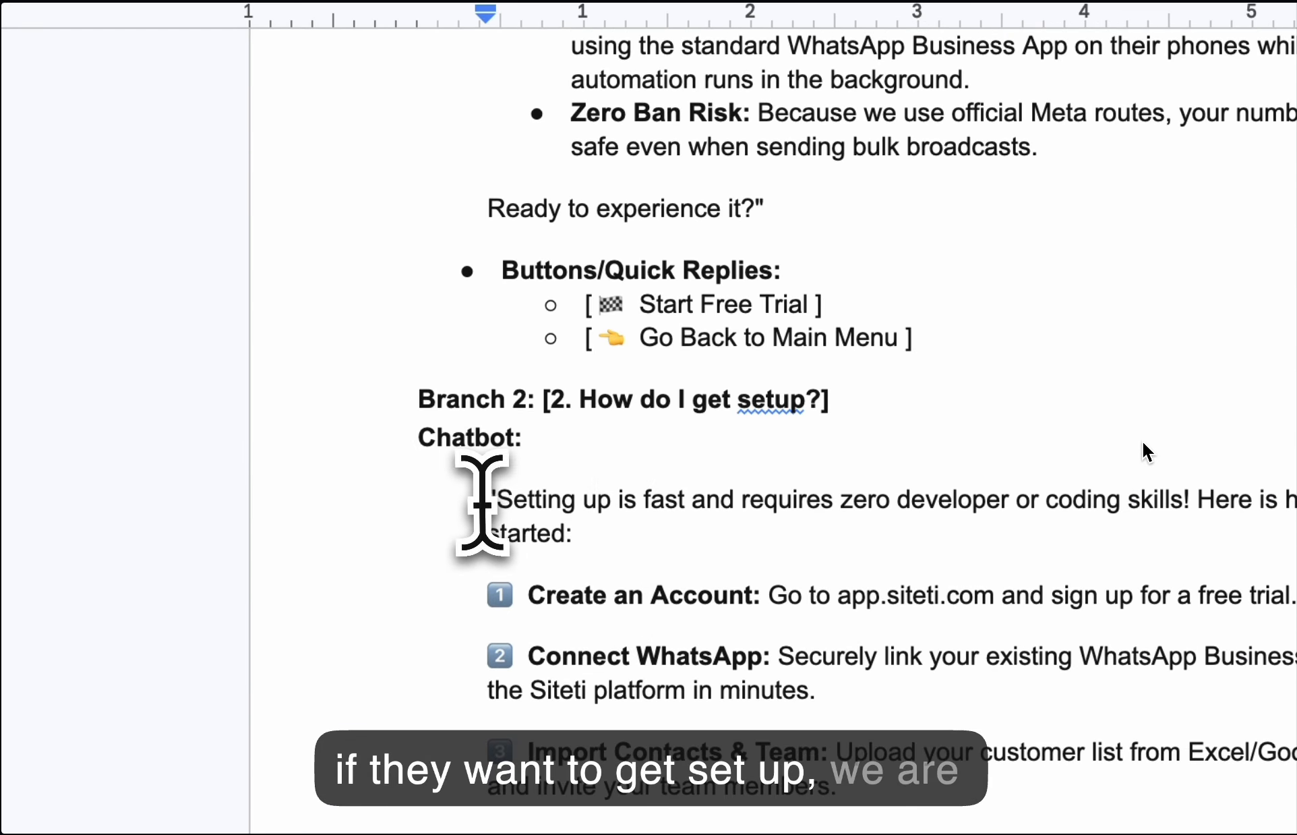
pyautogui.tripleClick(538, 516)
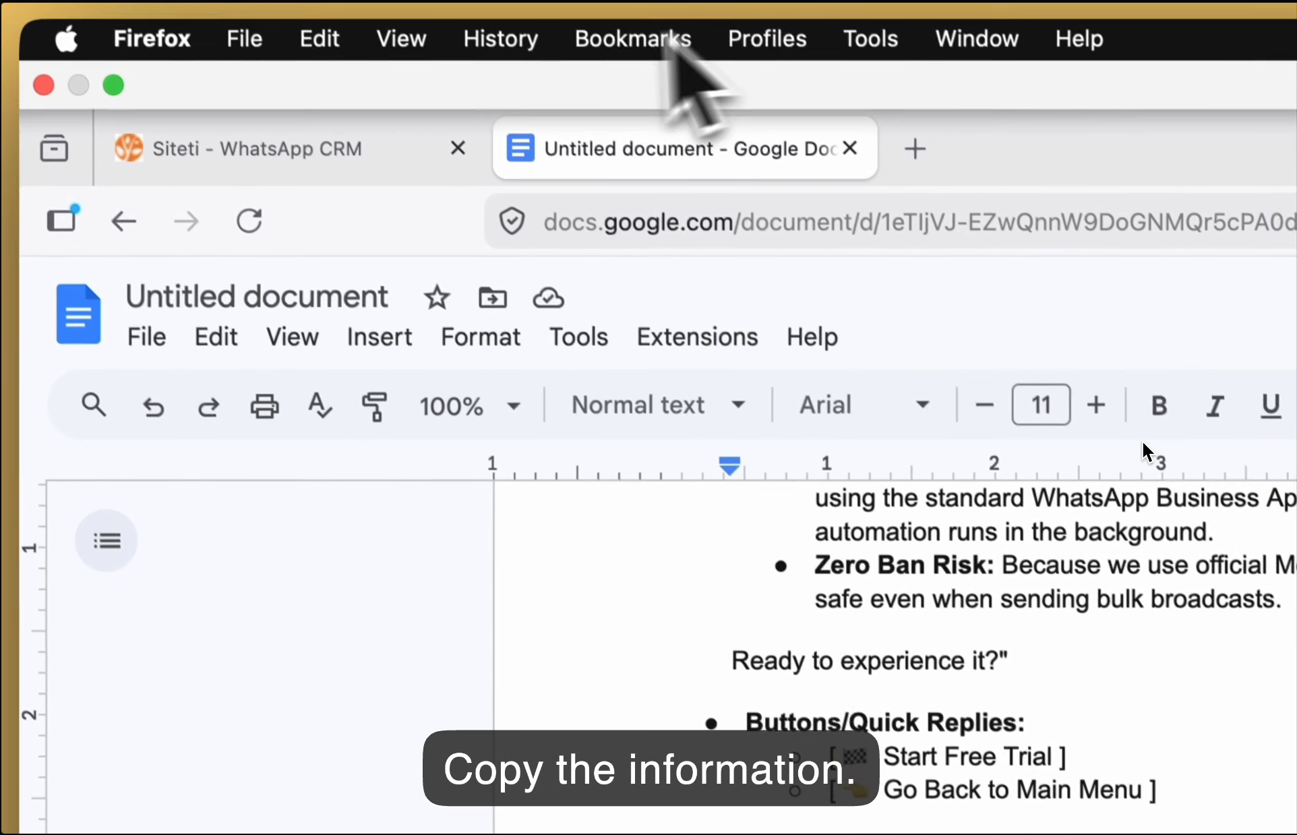
# In the Siteti chatbot flow, add a Message node with the copied setup intro and an empty Message node below it.
pyautogui.click(338, 154)
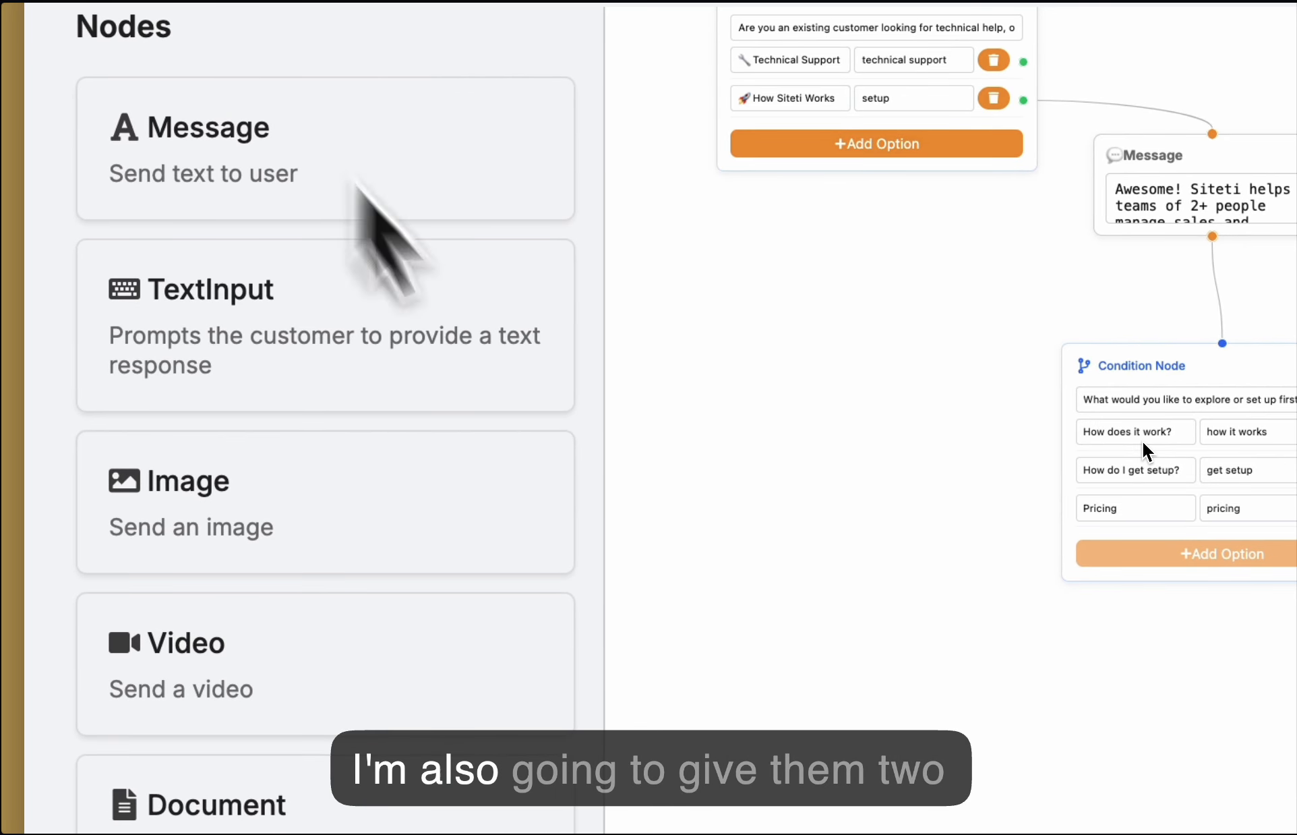
pyautogui.moveTo(365, 192); pyautogui.dragTo(1059, 799)
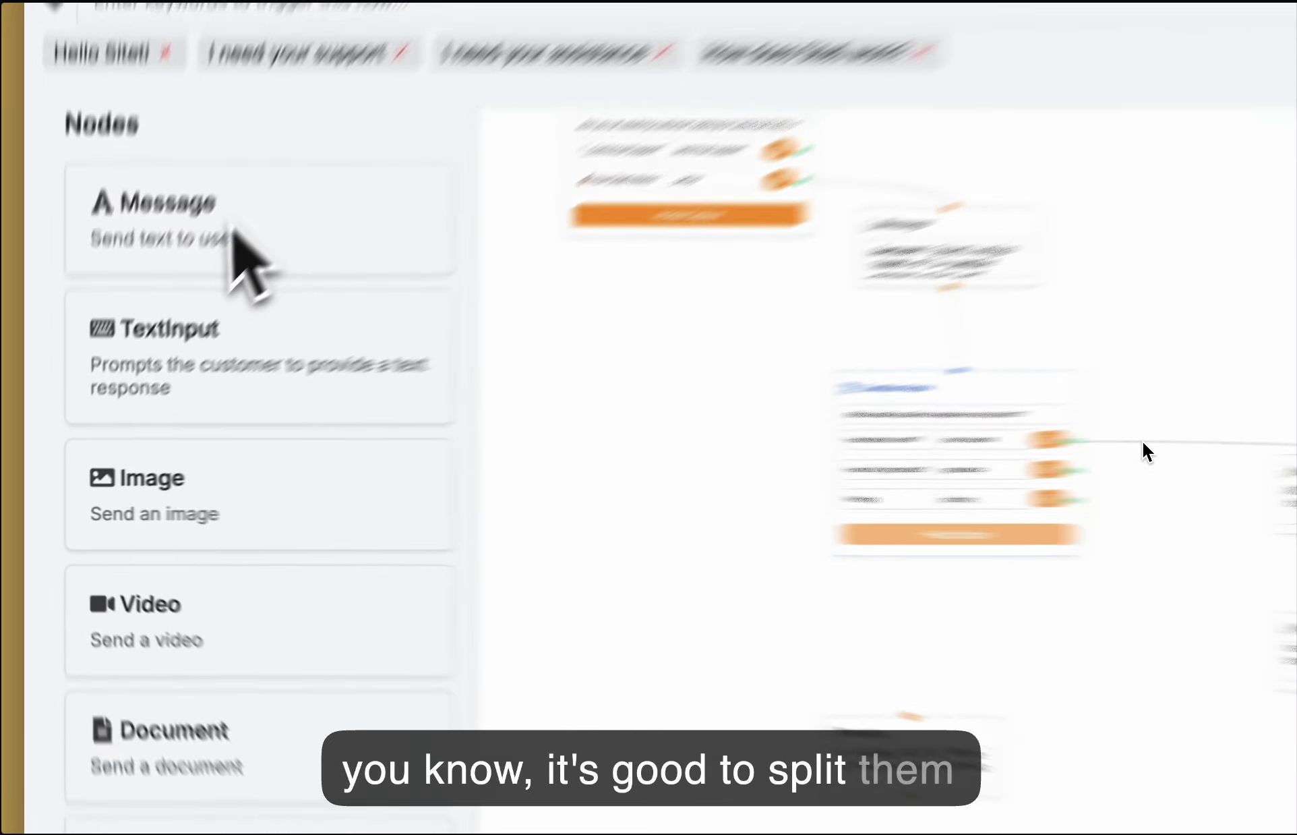
pyautogui.moveTo(157, 328); pyautogui.dragTo(581, 742)
pyautogui.moveTo(795, 680); pyautogui.dragTo(772, 693)
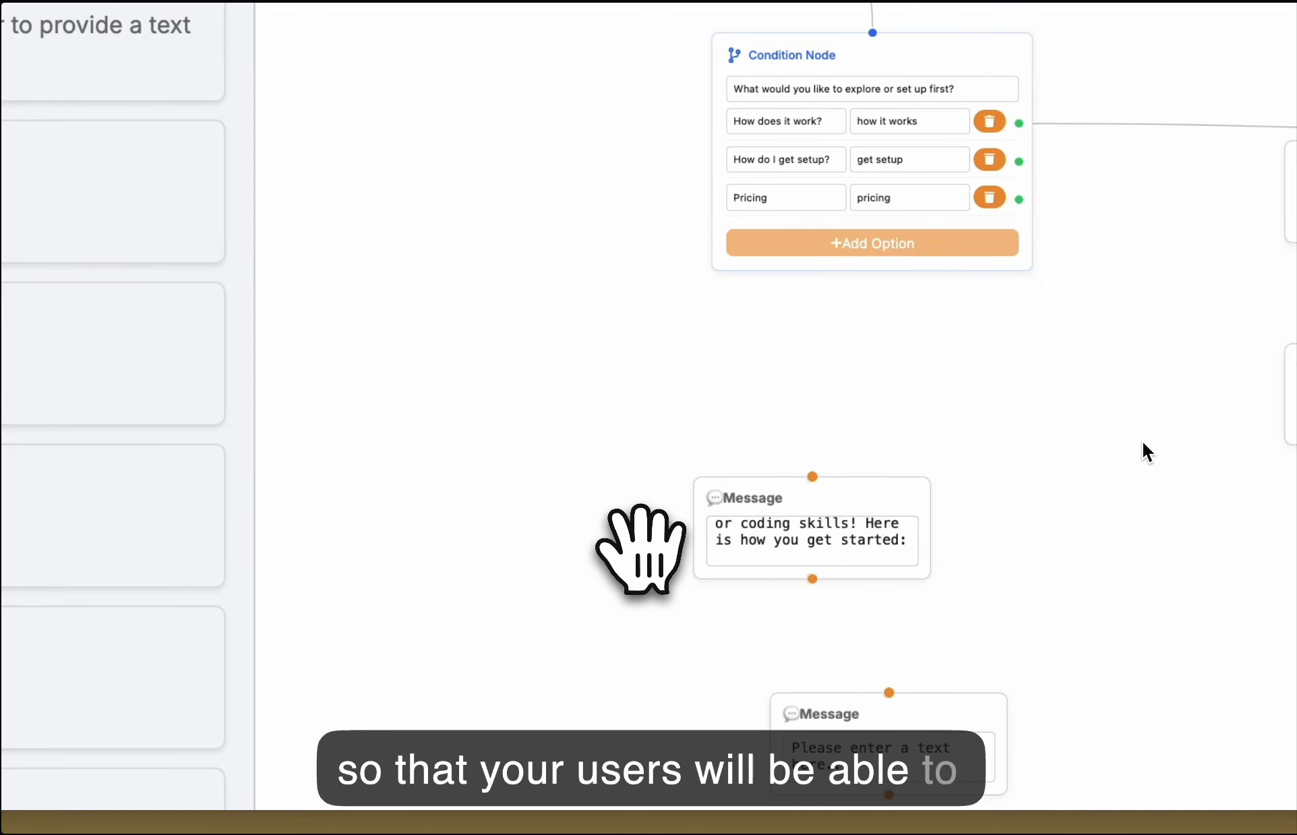
pyautogui.moveTo(636, 542); pyautogui.dragTo(612, 280)
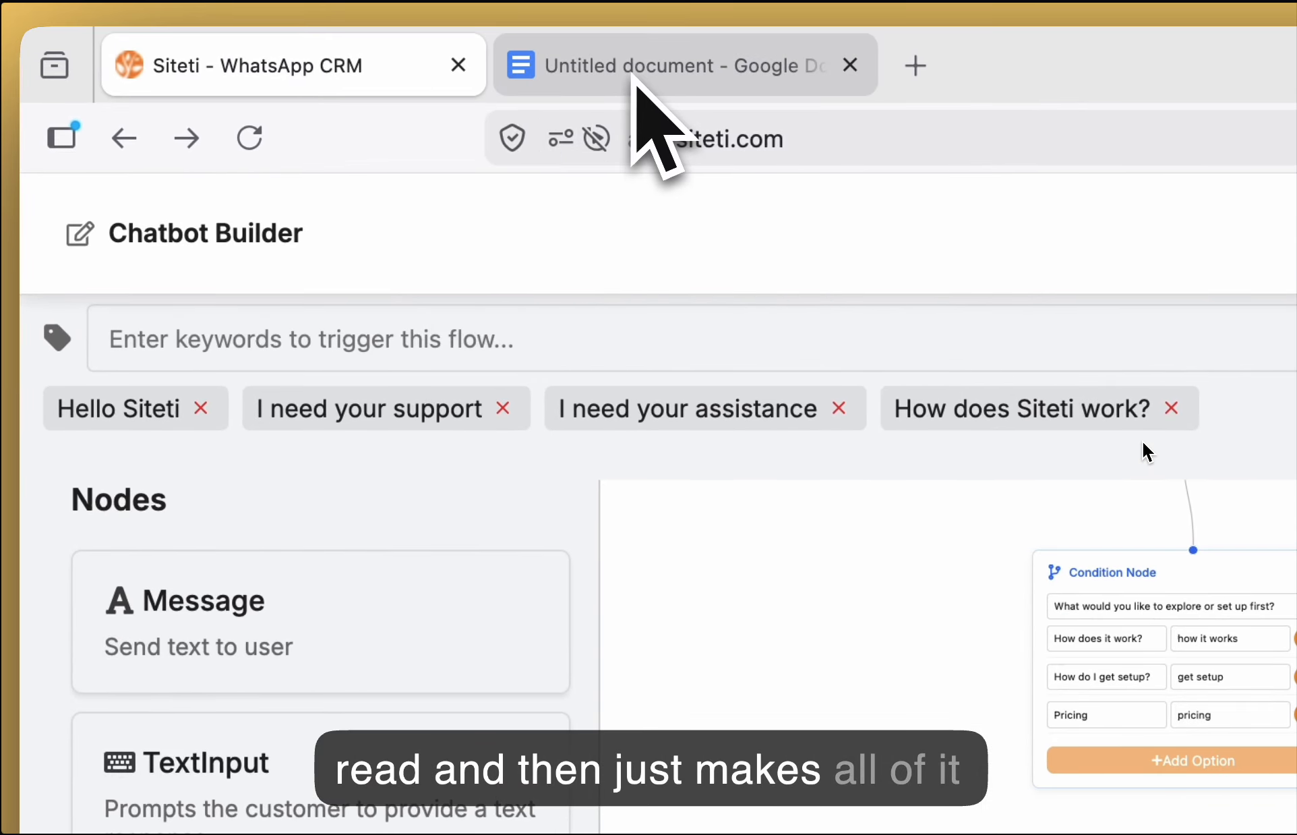
# Copy the three setup steps, Create an Account through Import Contacts & Team, from the Google Docs script into the empty Message node.
pyautogui.click(633, 67)
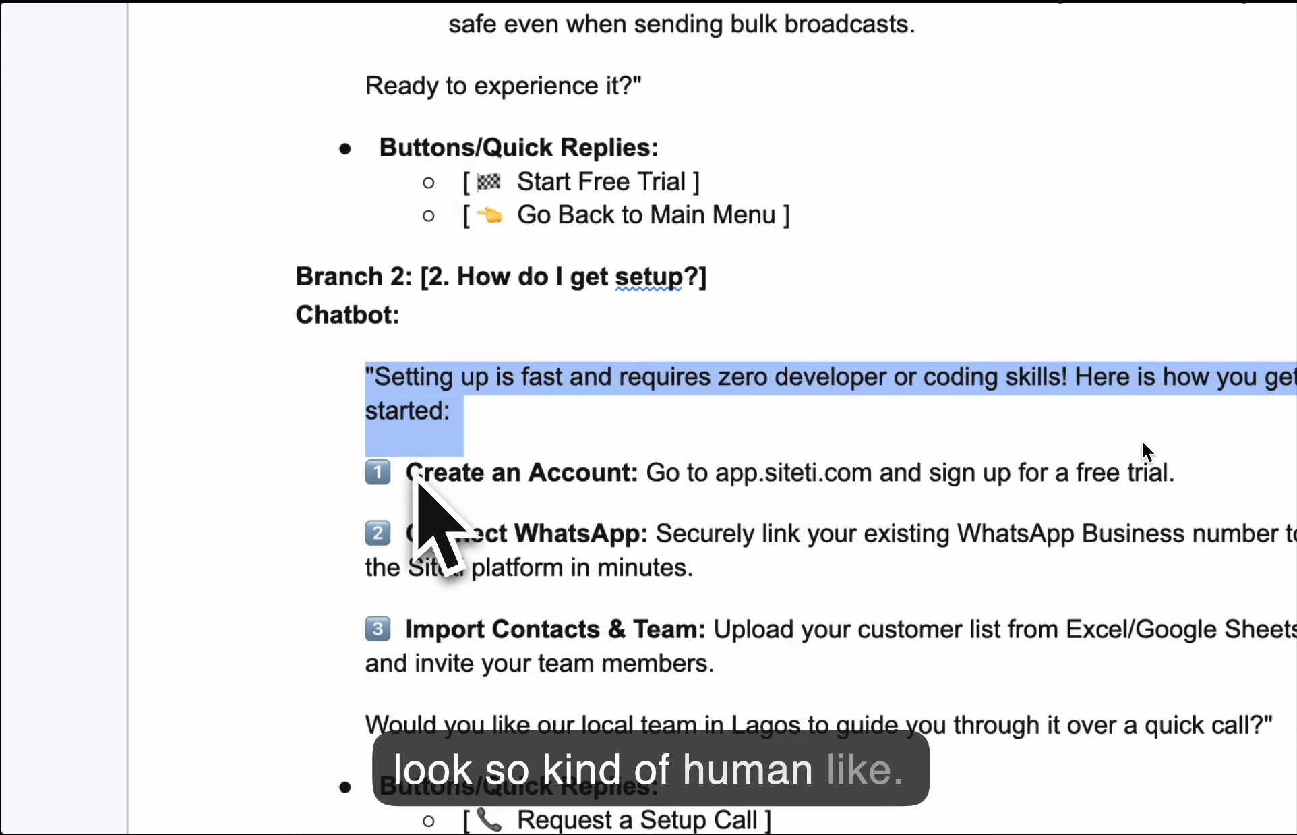
pyautogui.moveTo(370, 471); pyautogui.dragTo(926, 690)
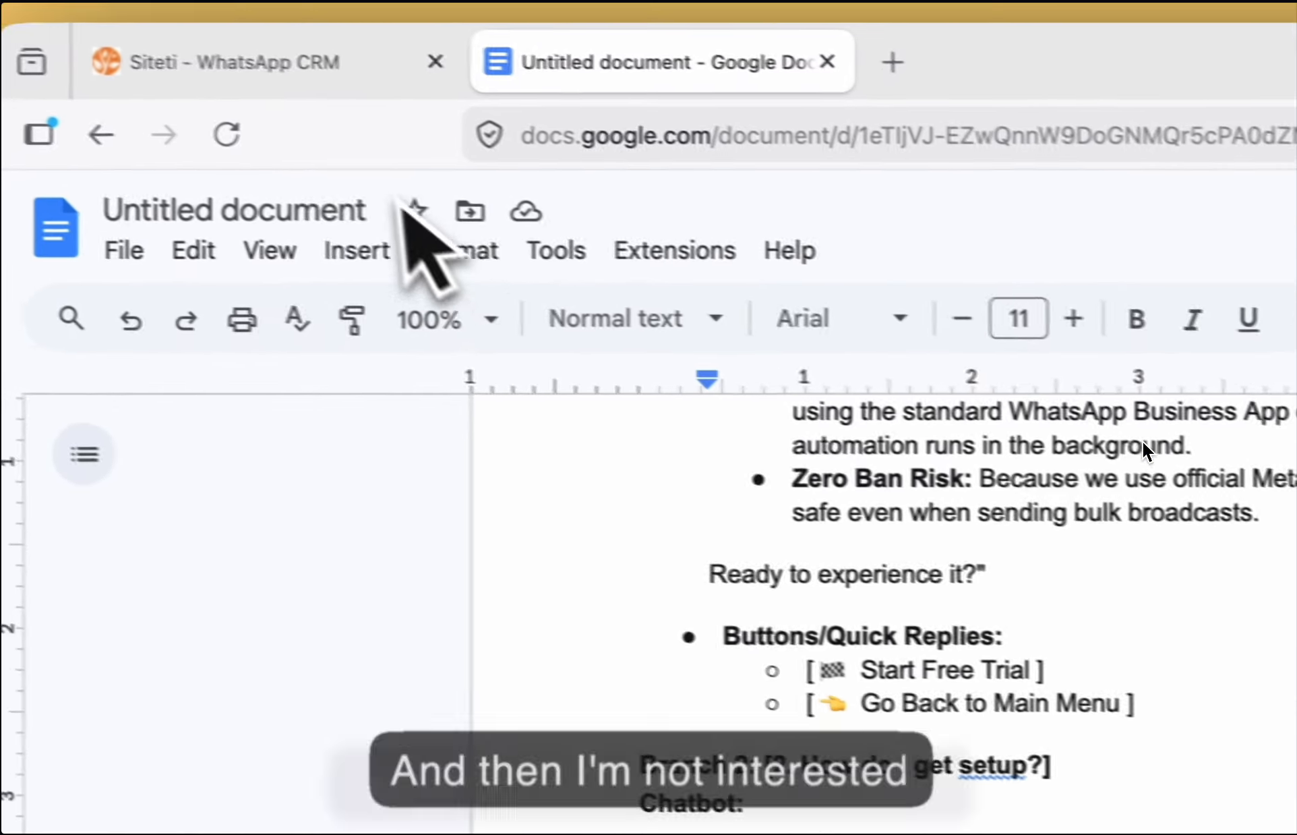
pyautogui.click(294, 71)
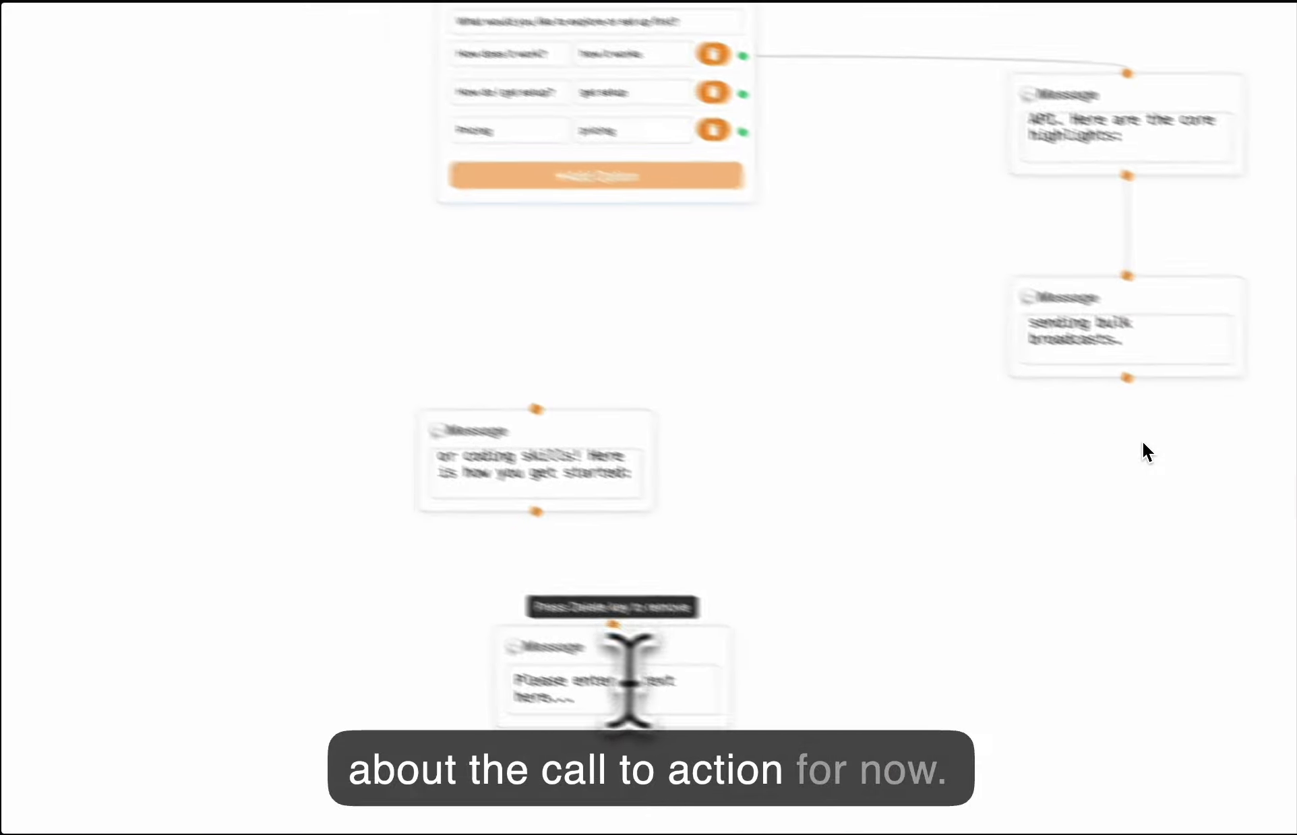
pyautogui.tripleClick(565, 682)
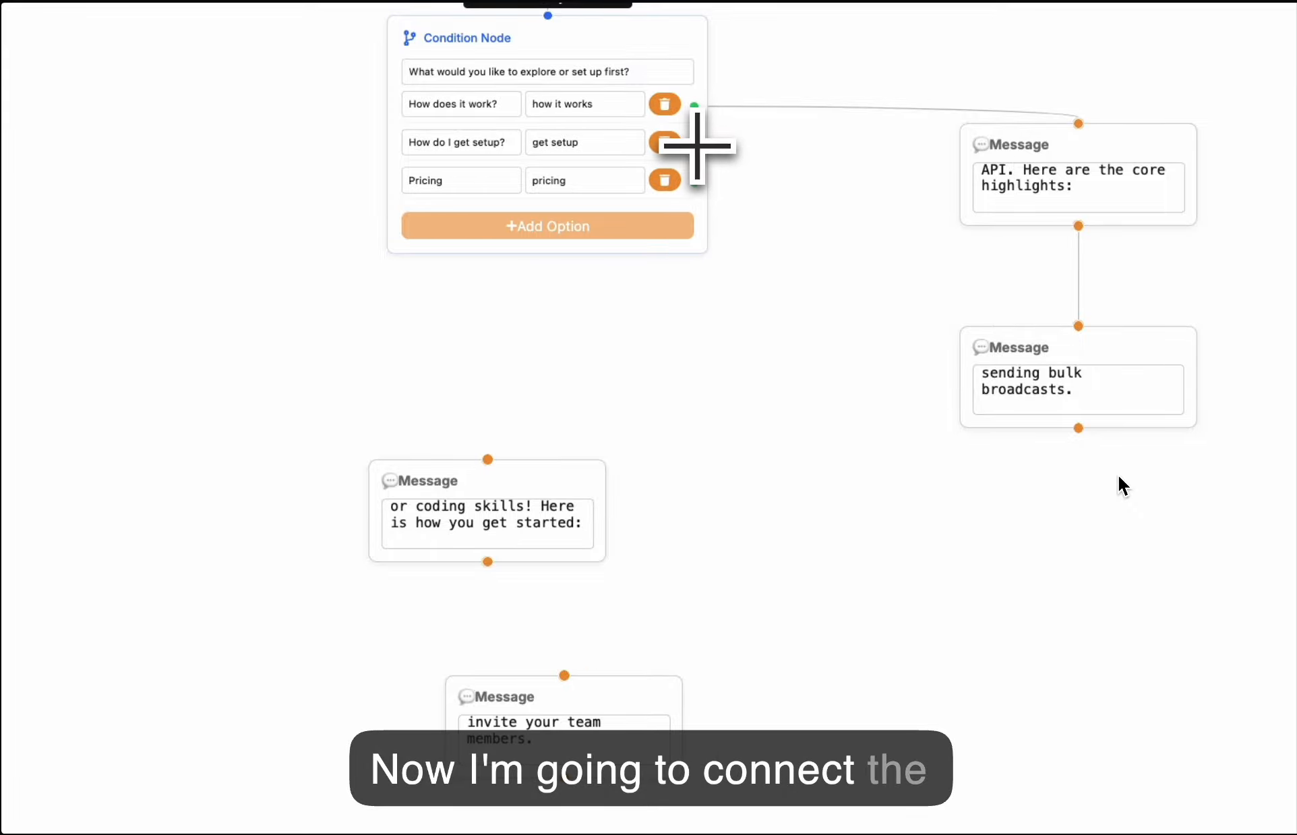
# Connect the "How do I get setup?" option to the setup intro message and on to the setup-steps message, and reposition both nodes.
pyautogui.moveTo(819, 192); pyautogui.dragTo(543, 408)
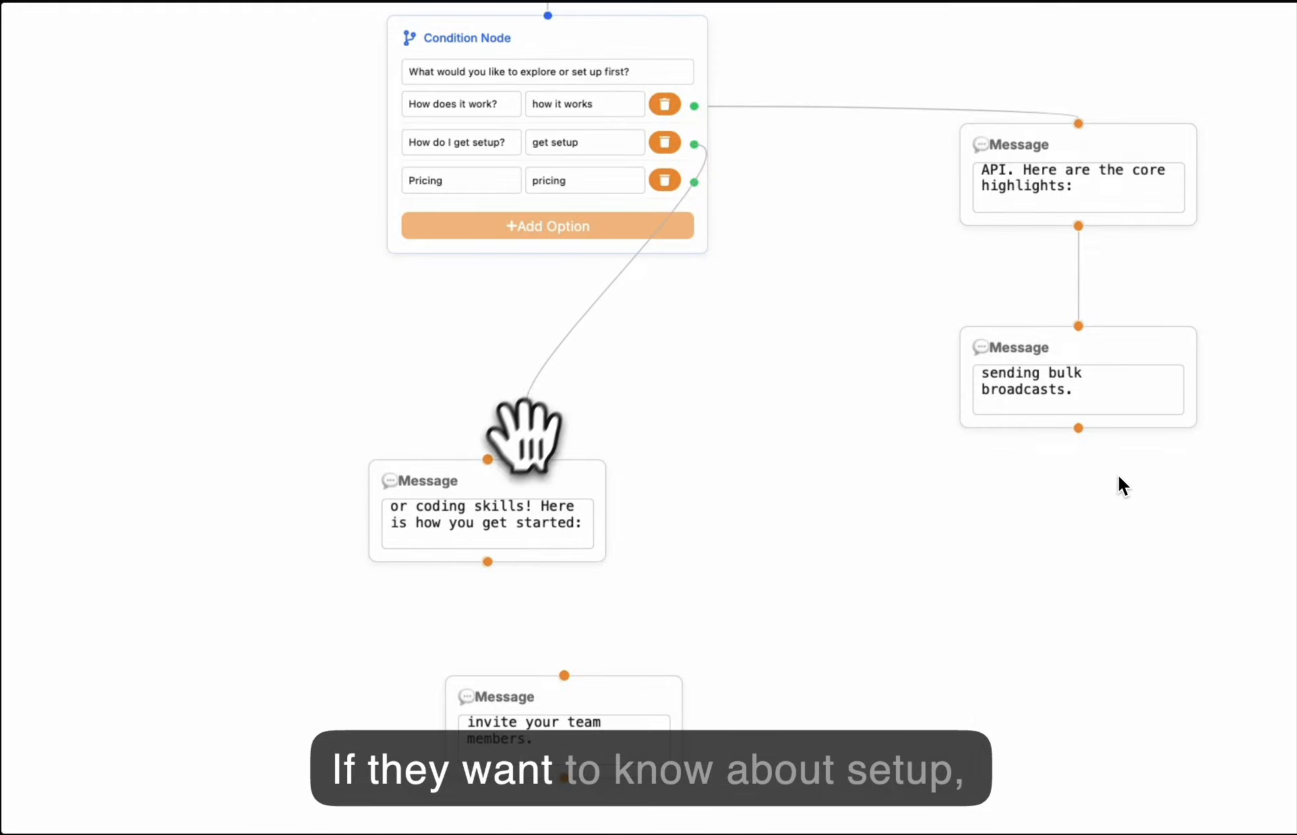
pyautogui.moveTo(495, 459); pyautogui.dragTo(487, 459)
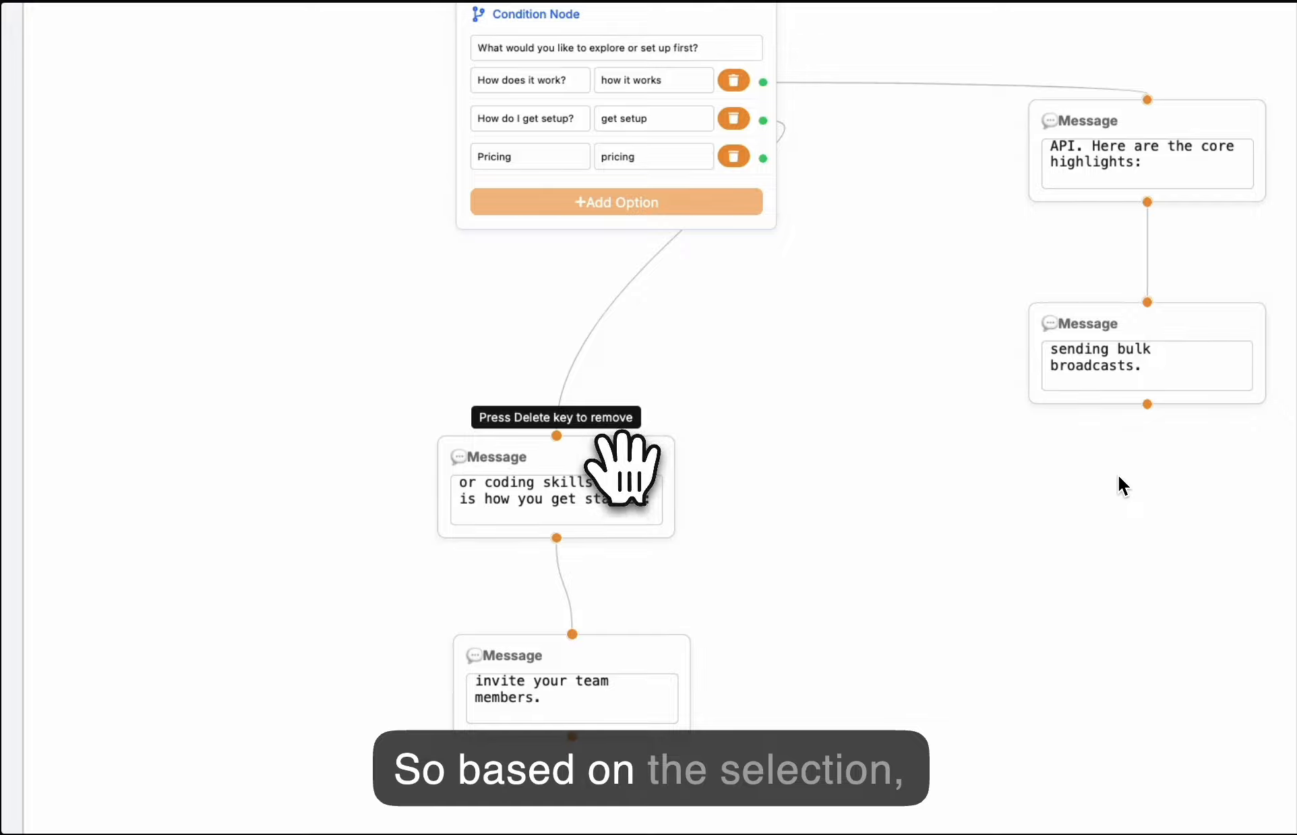
pyautogui.moveTo(623, 469); pyautogui.dragTo(738, 458)
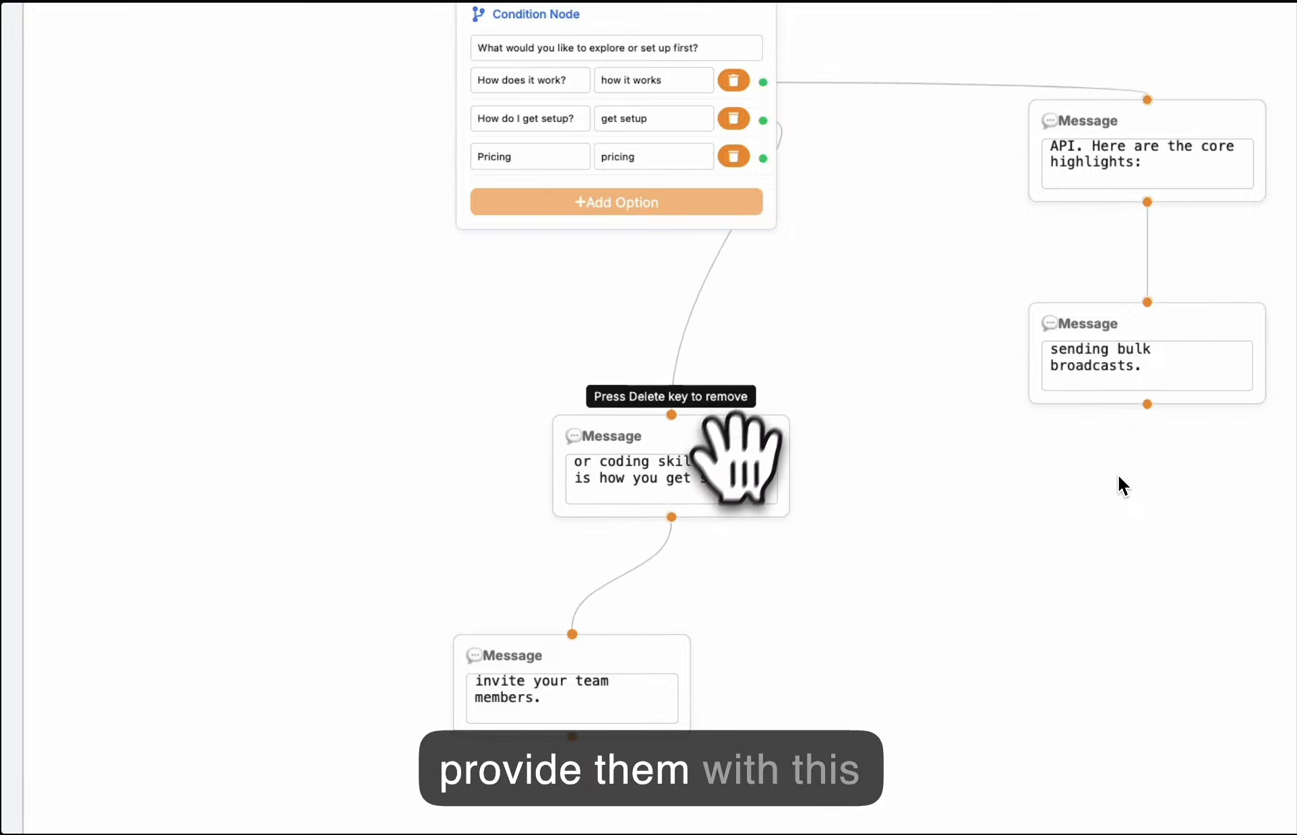
pyautogui.moveTo(643, 651); pyautogui.dragTo(735, 650)
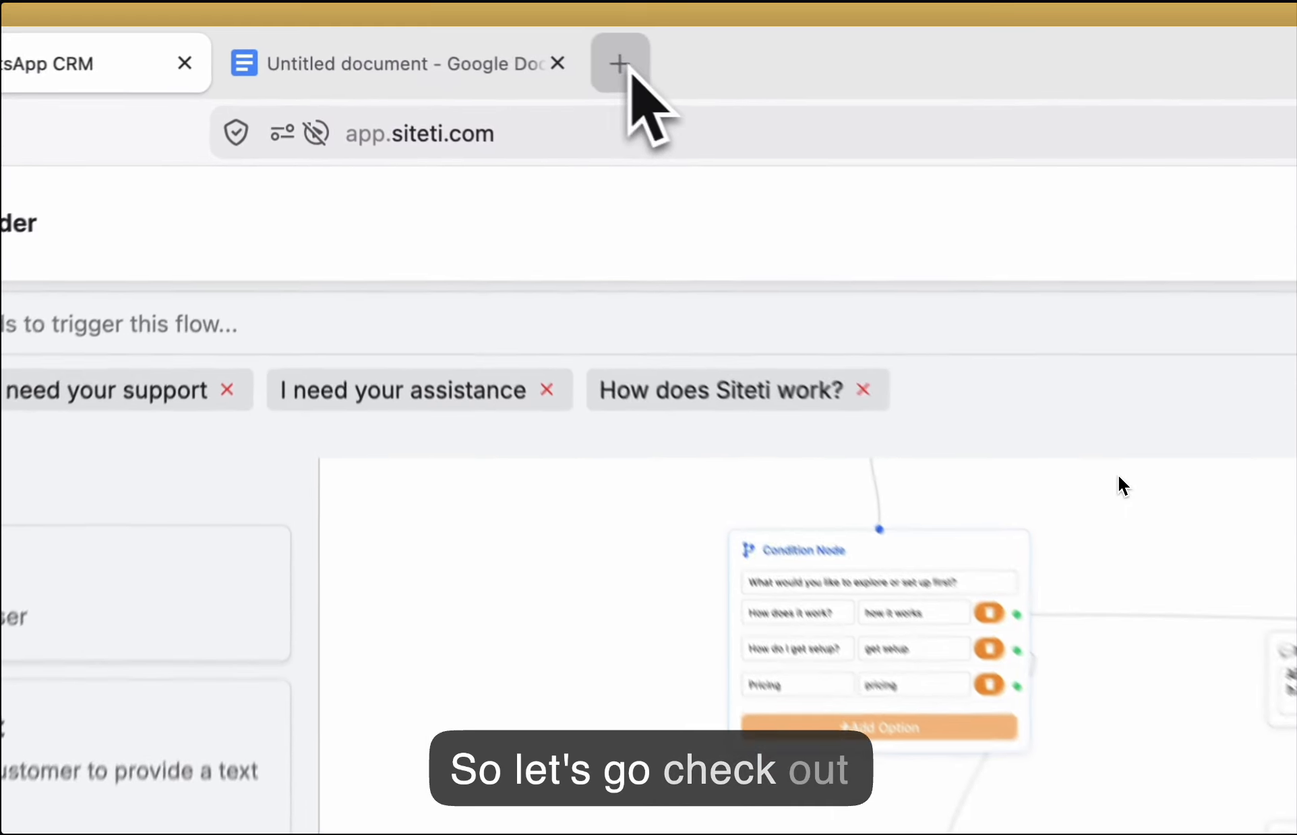
# Open siteti.com/pricing/ in a new browser tab and look through the pricing plans and feature comparison.
pyautogui.click(471, 46)
pyautogui.write('site')
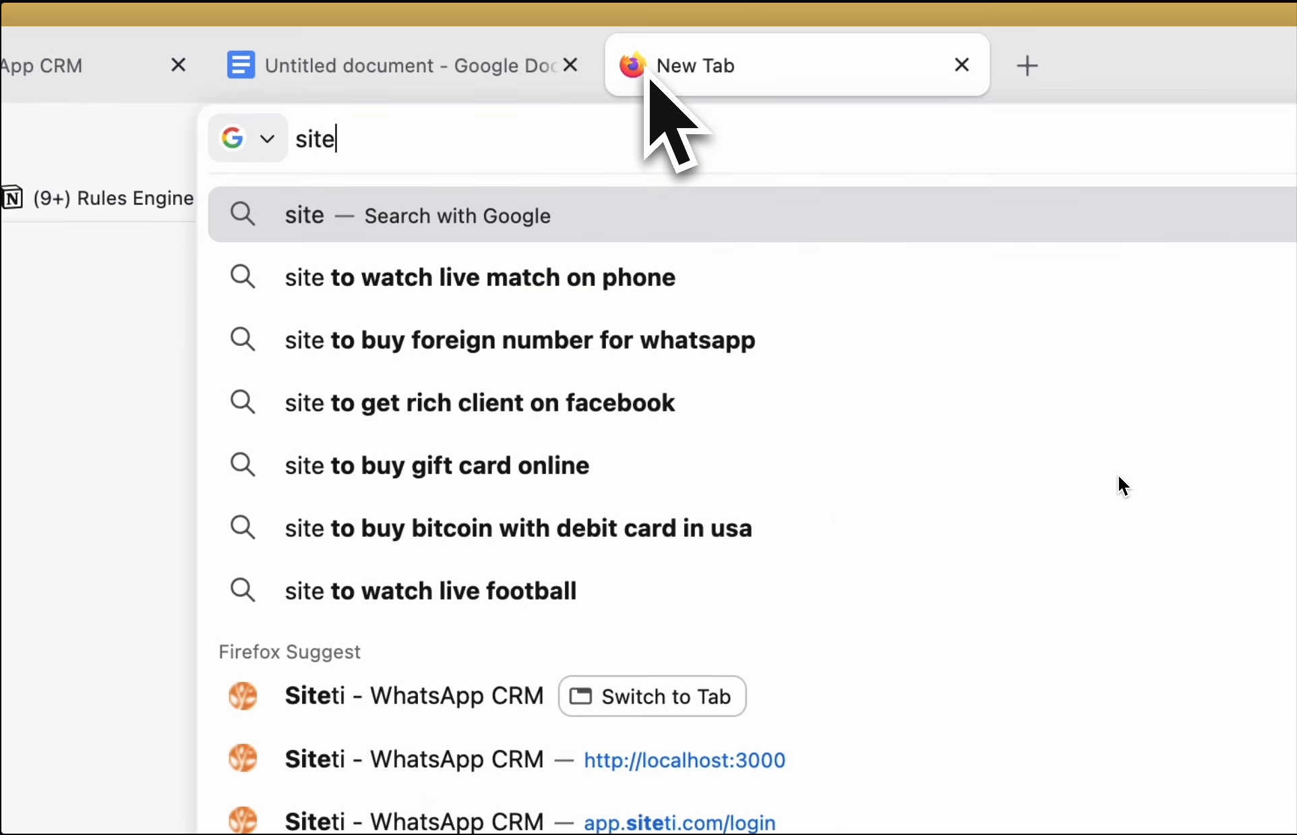
pyautogui.write('ti.com/pricing/')
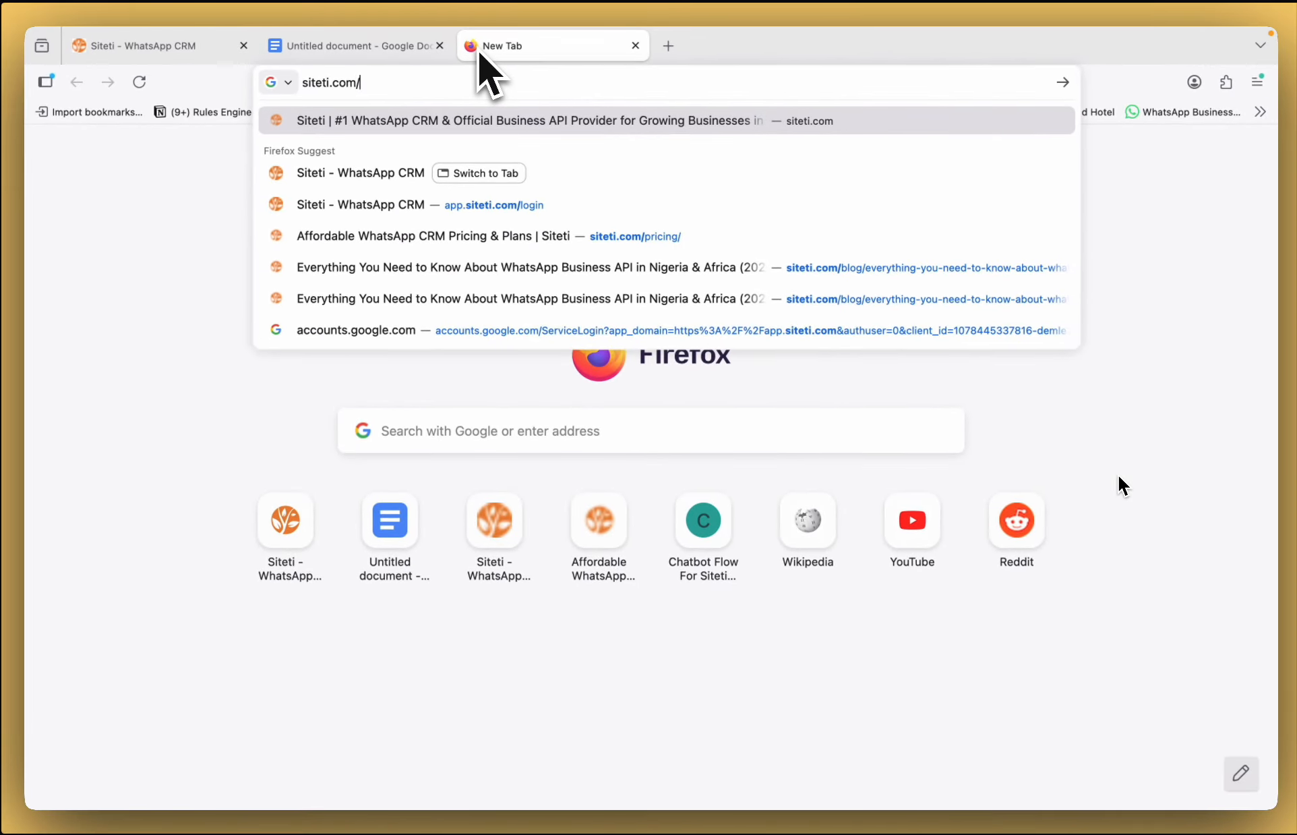
pyautogui.press('Return')
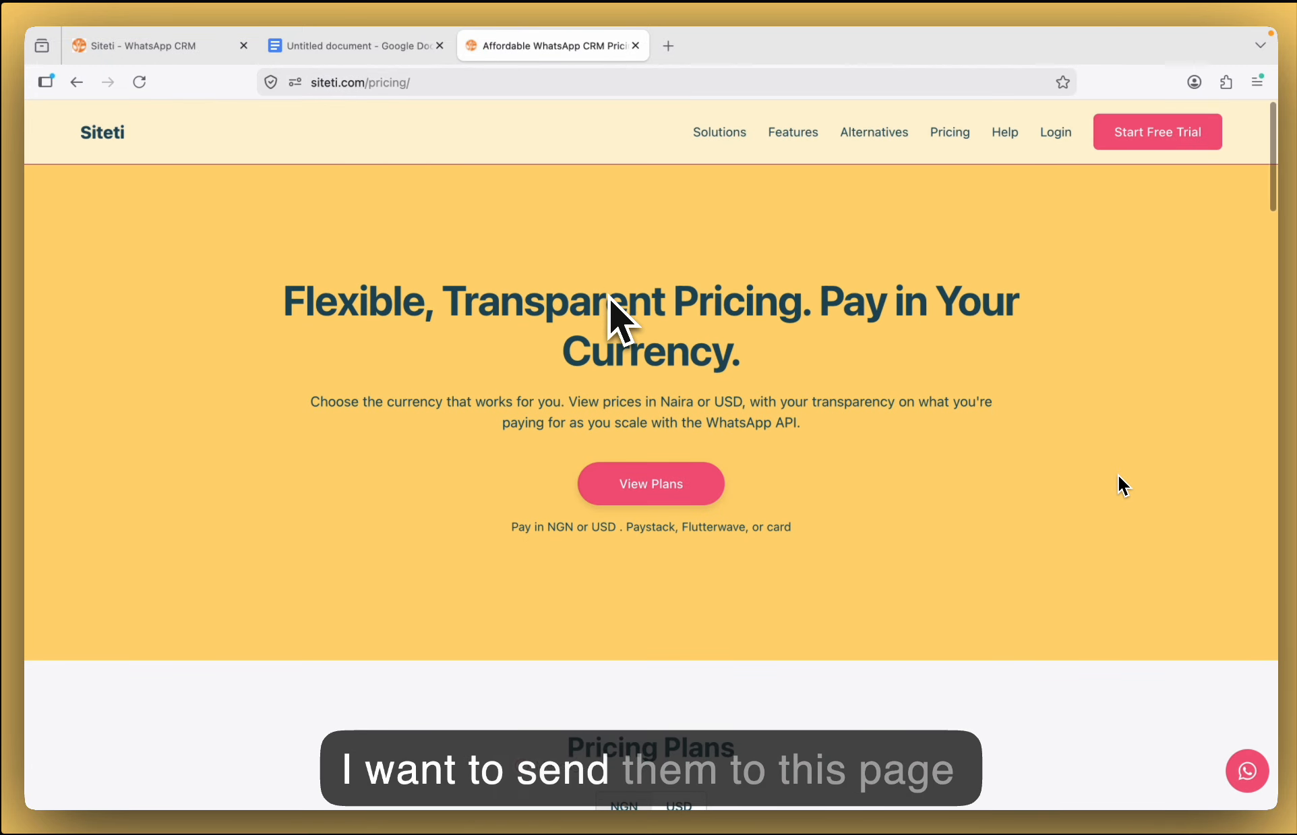
pyautogui.scroll(-10, 1119, 477)
pyautogui.scroll(-8, 1119, 484)
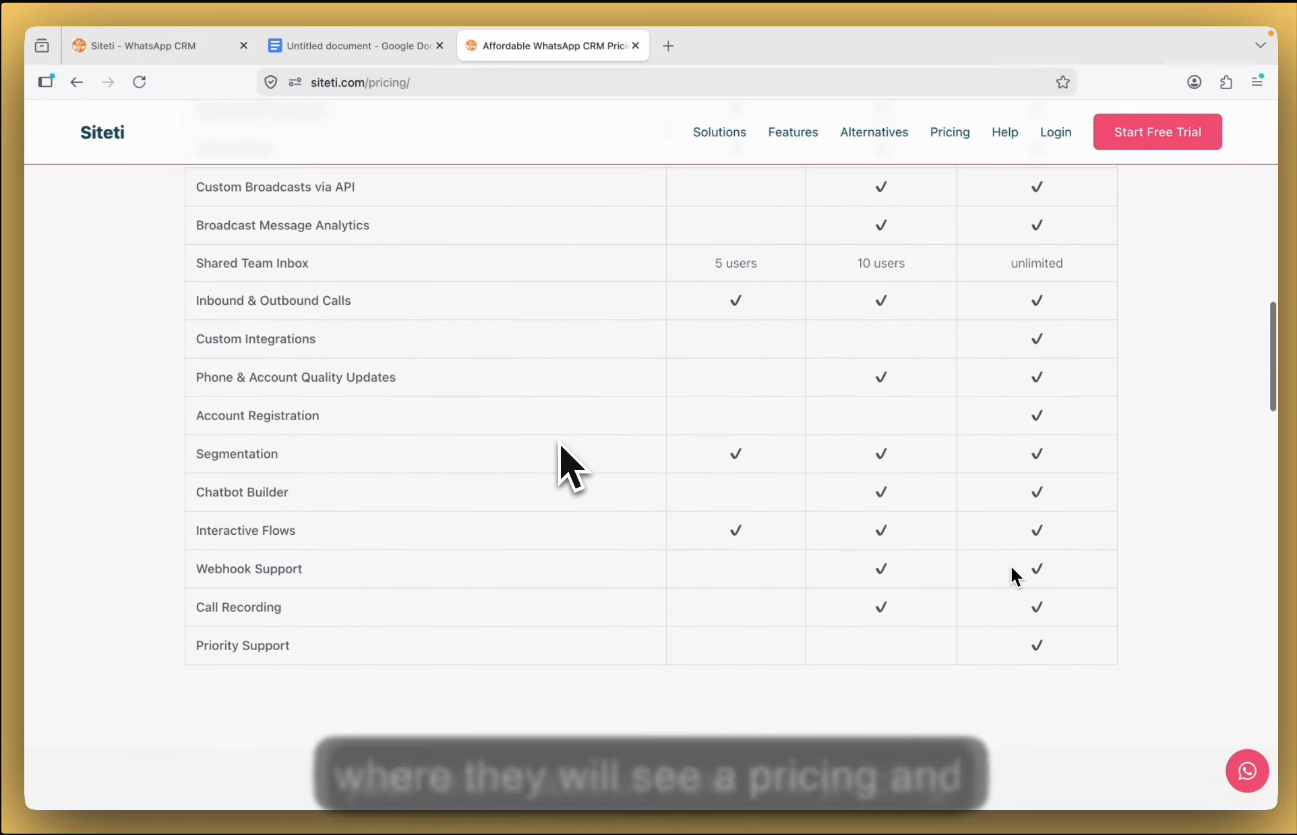
pyautogui.scroll(18, 1011, 573)
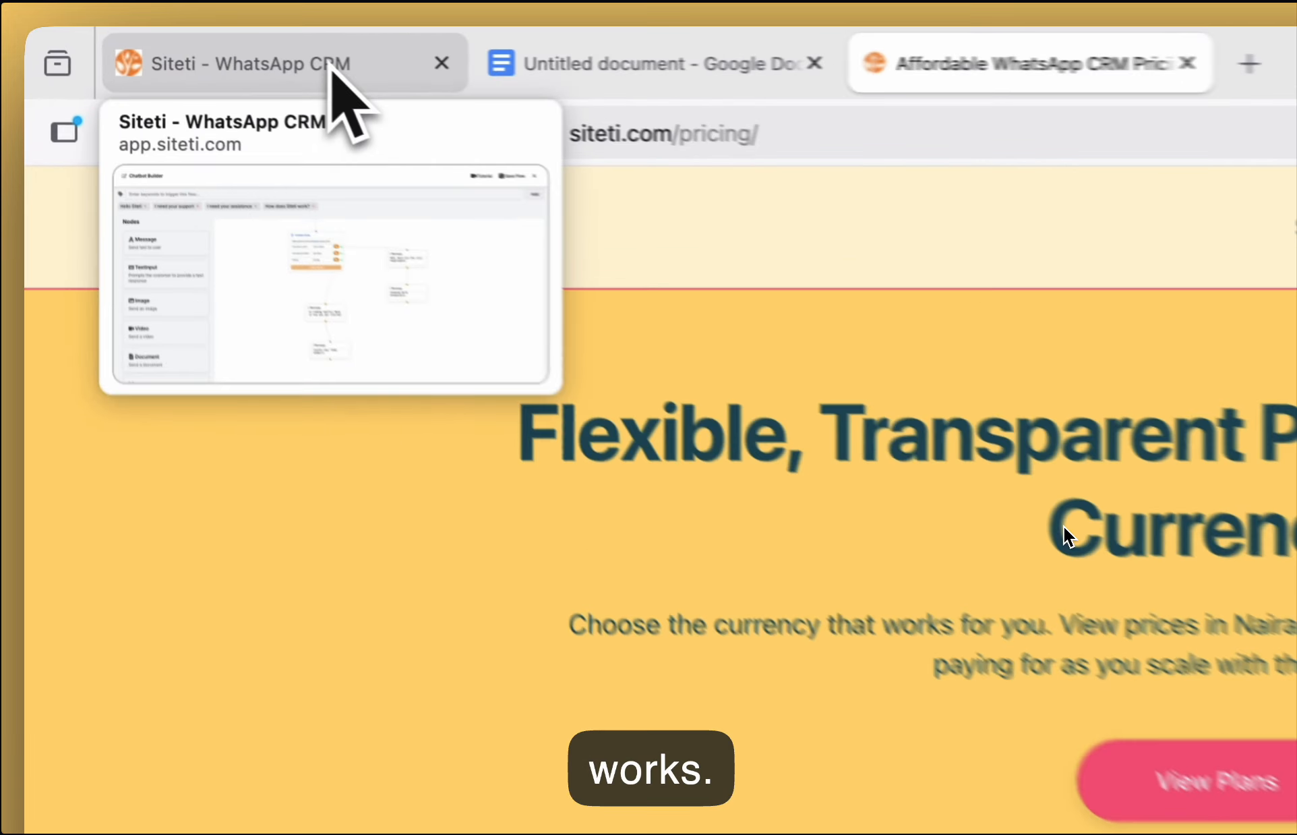
# Back in the Siteti flow, add a QuickReply node below the message nodes and set it to siteti-pricing-plans.
pyautogui.click(155, 45)
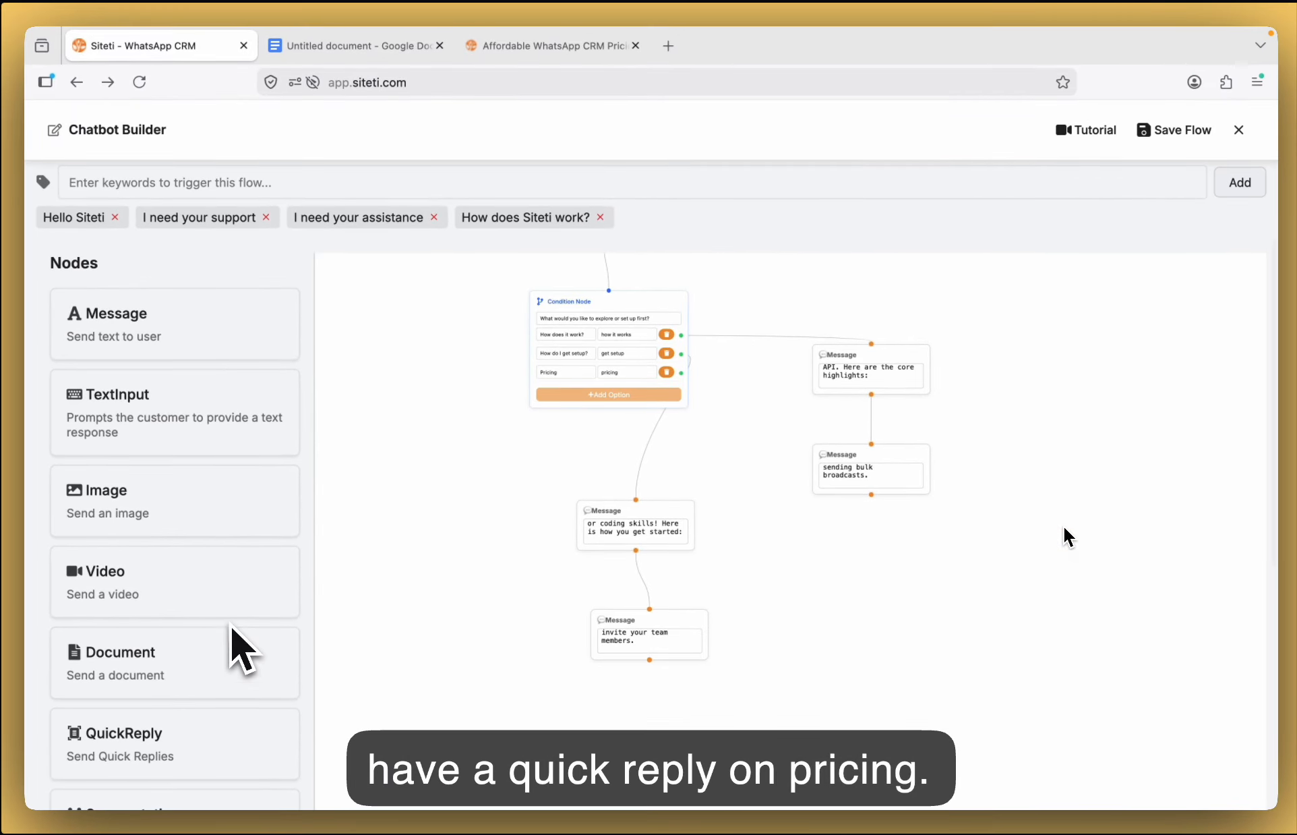
pyautogui.scroll(-5, 242, 648)
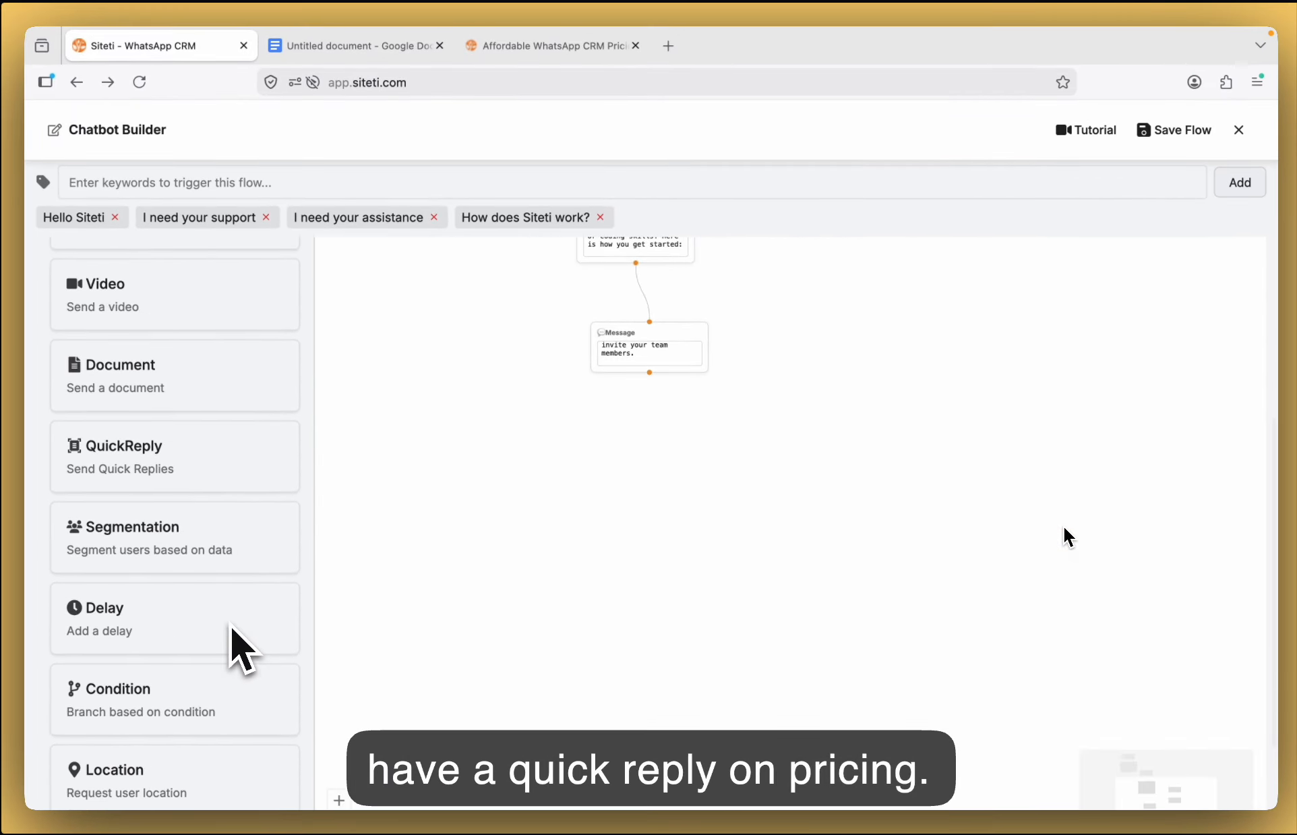
pyautogui.scroll(-1, 203, 594)
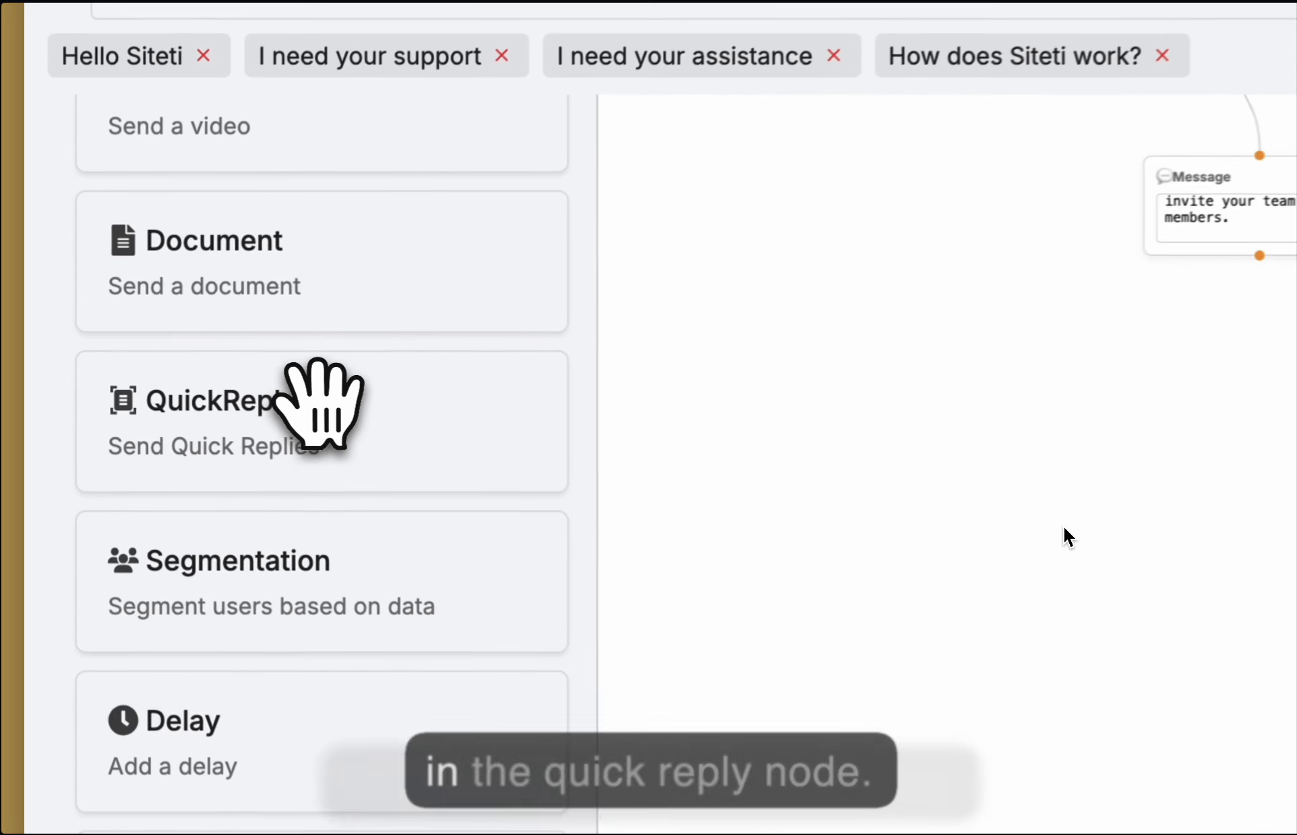
pyautogui.moveTo(316, 405); pyautogui.dragTo(838, 381)
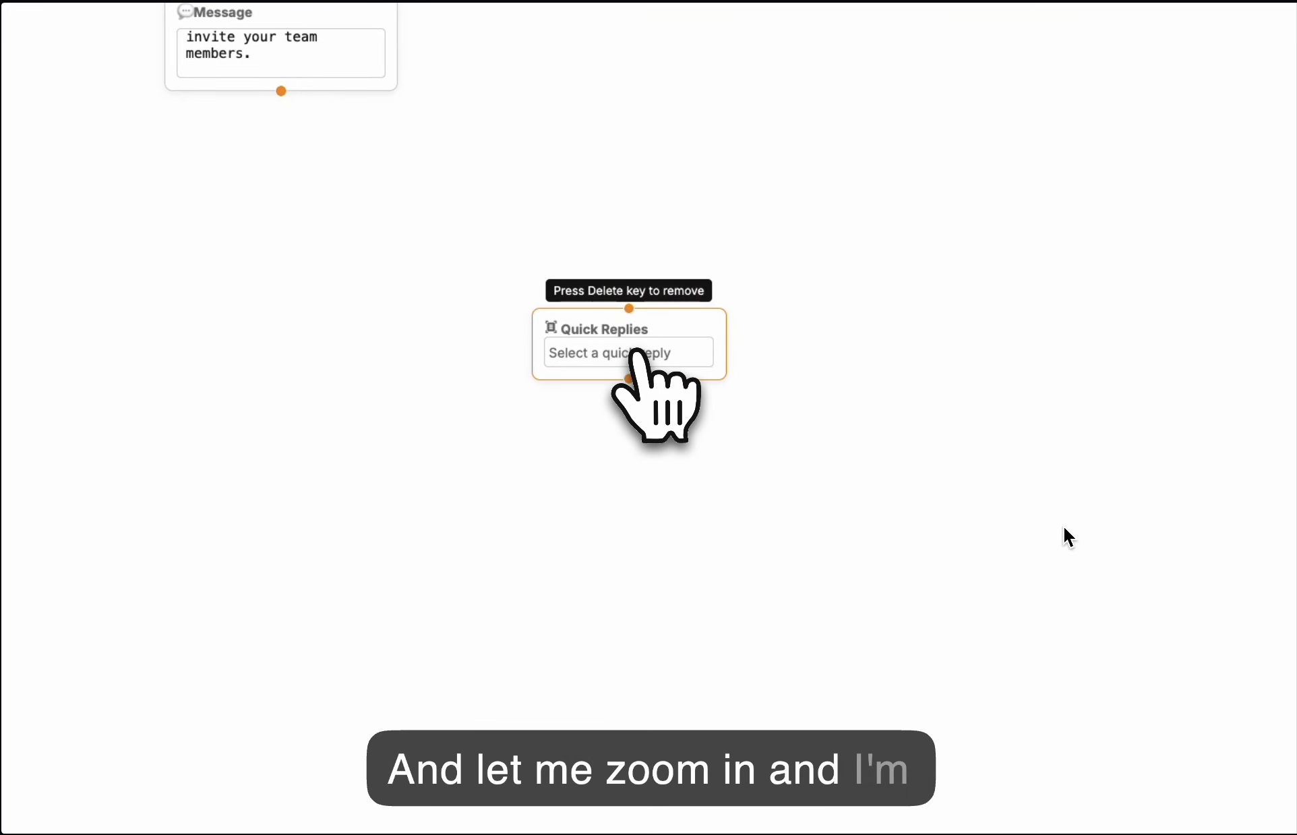
pyautogui.click(599, 350)
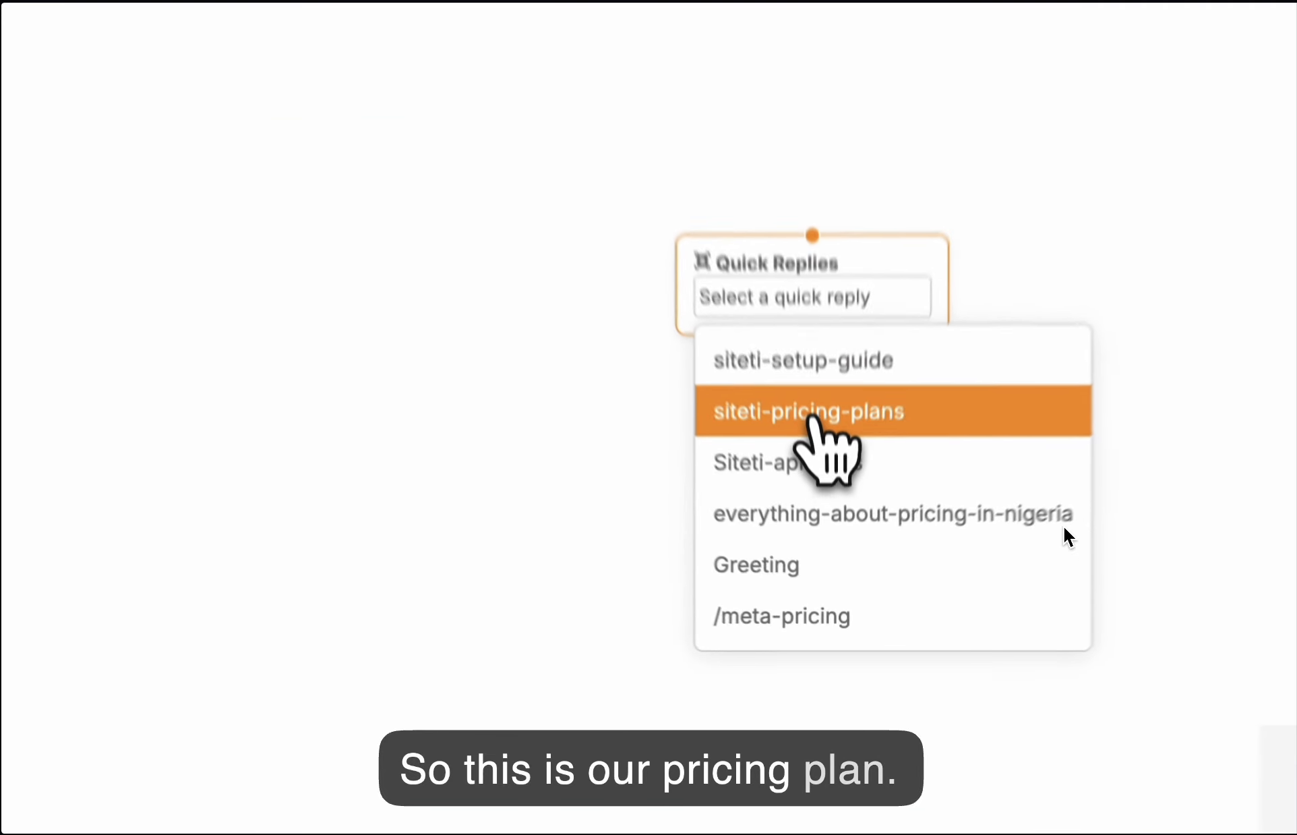
pyautogui.click(825, 518)
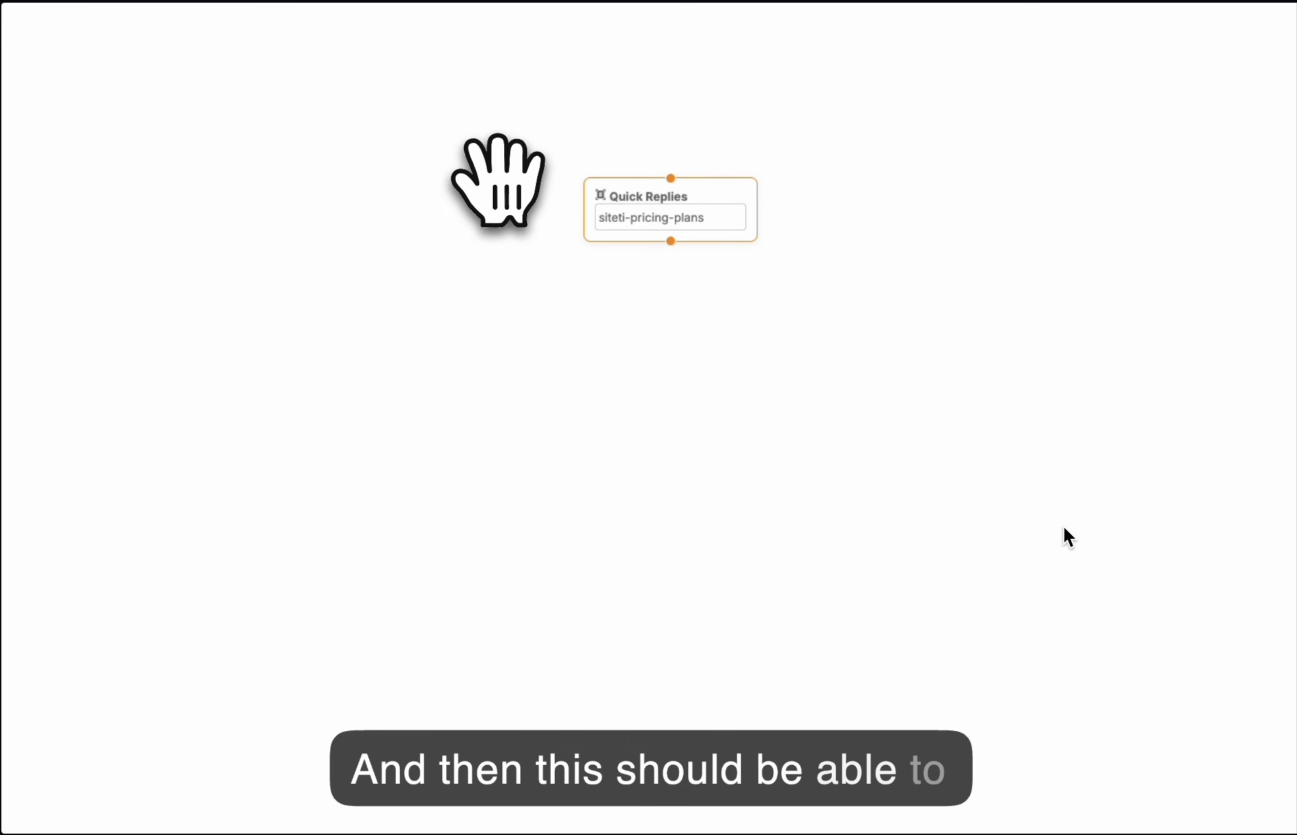
# Connect the condition node's Pricing option to the siteti-pricing-plans Quick Replies node.
pyautogui.moveTo(498, 180); pyautogui.dragTo(556, 656)
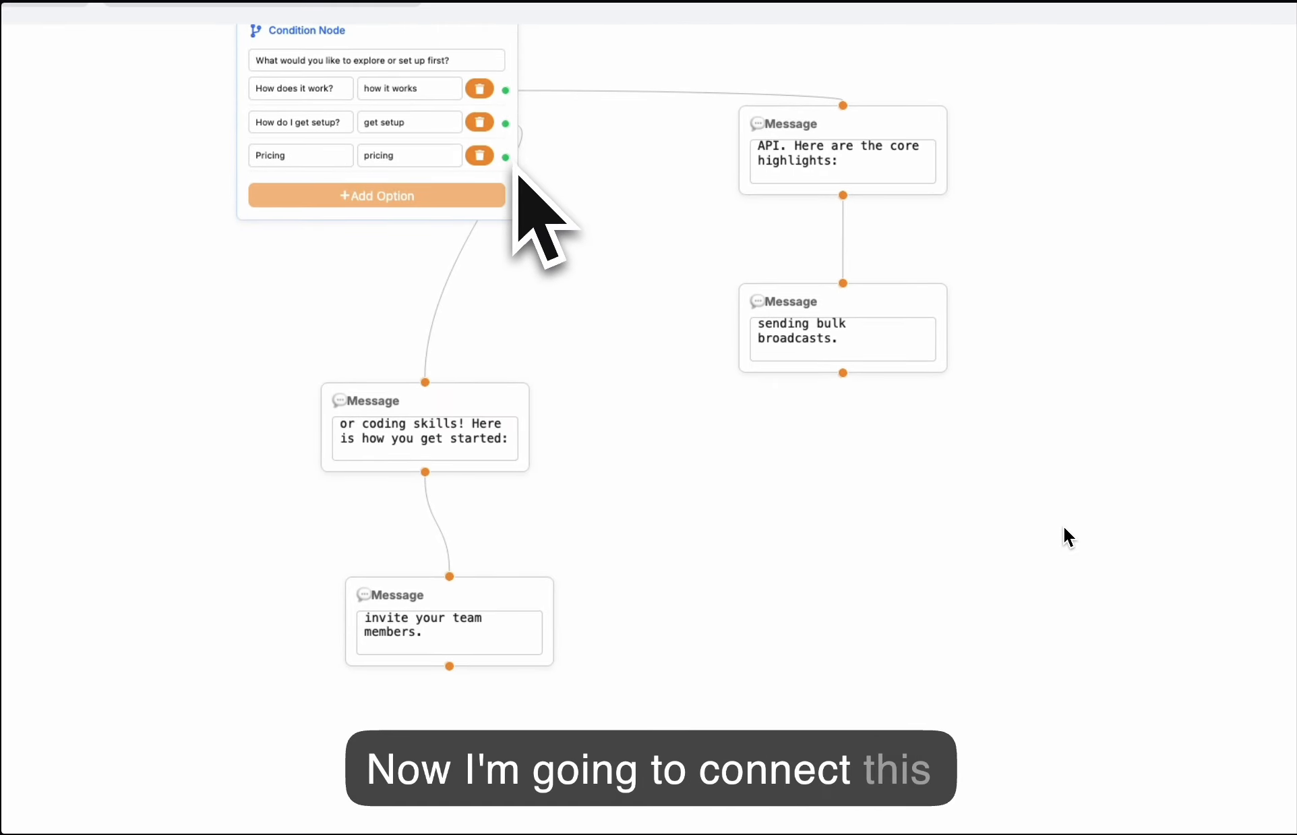
pyautogui.moveTo(506, 158); pyautogui.dragTo(809, 833)
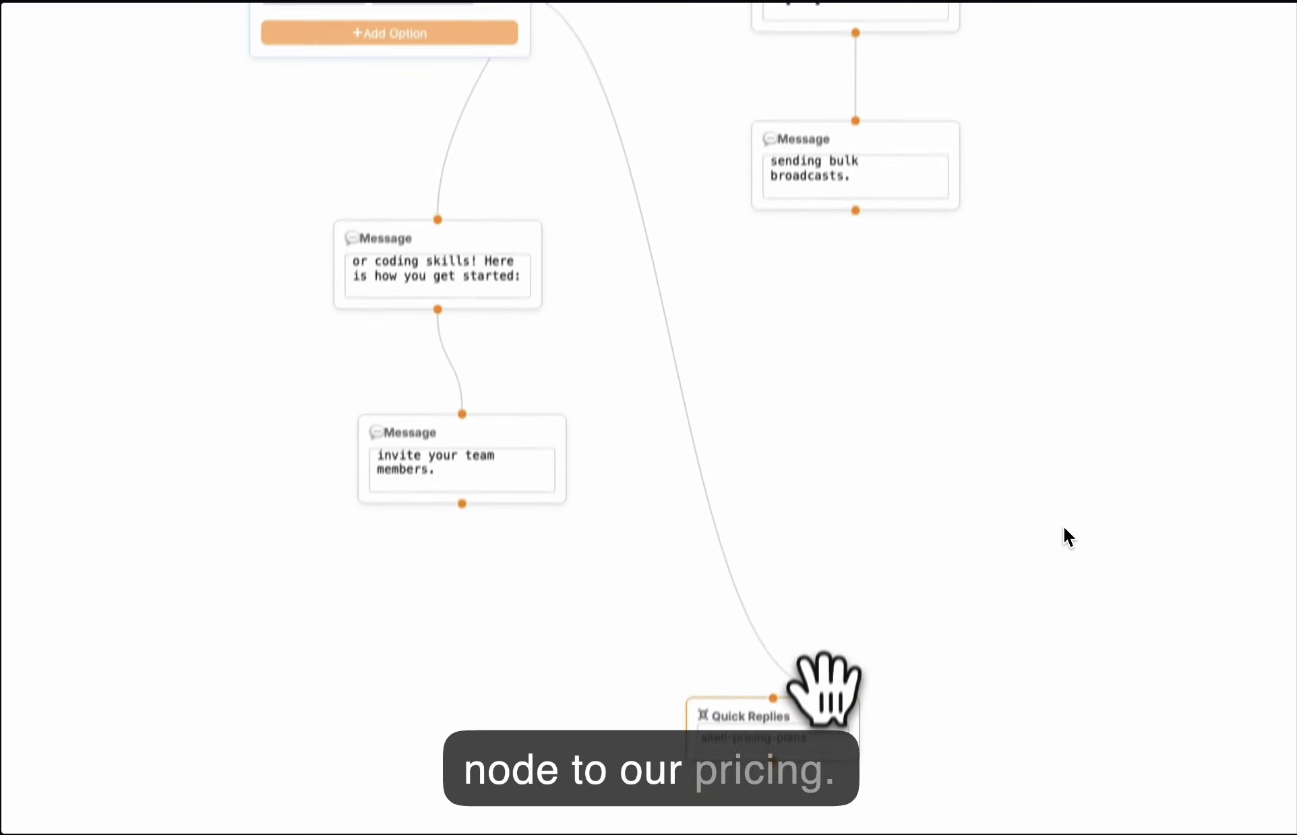
# Rearrange the two setup messages in a vertical line and move the siteti-pricing-plans Quick Replies node up beside them, closer to the condition node.
pyautogui.moveTo(823, 688); pyautogui.dragTo(776, 678)
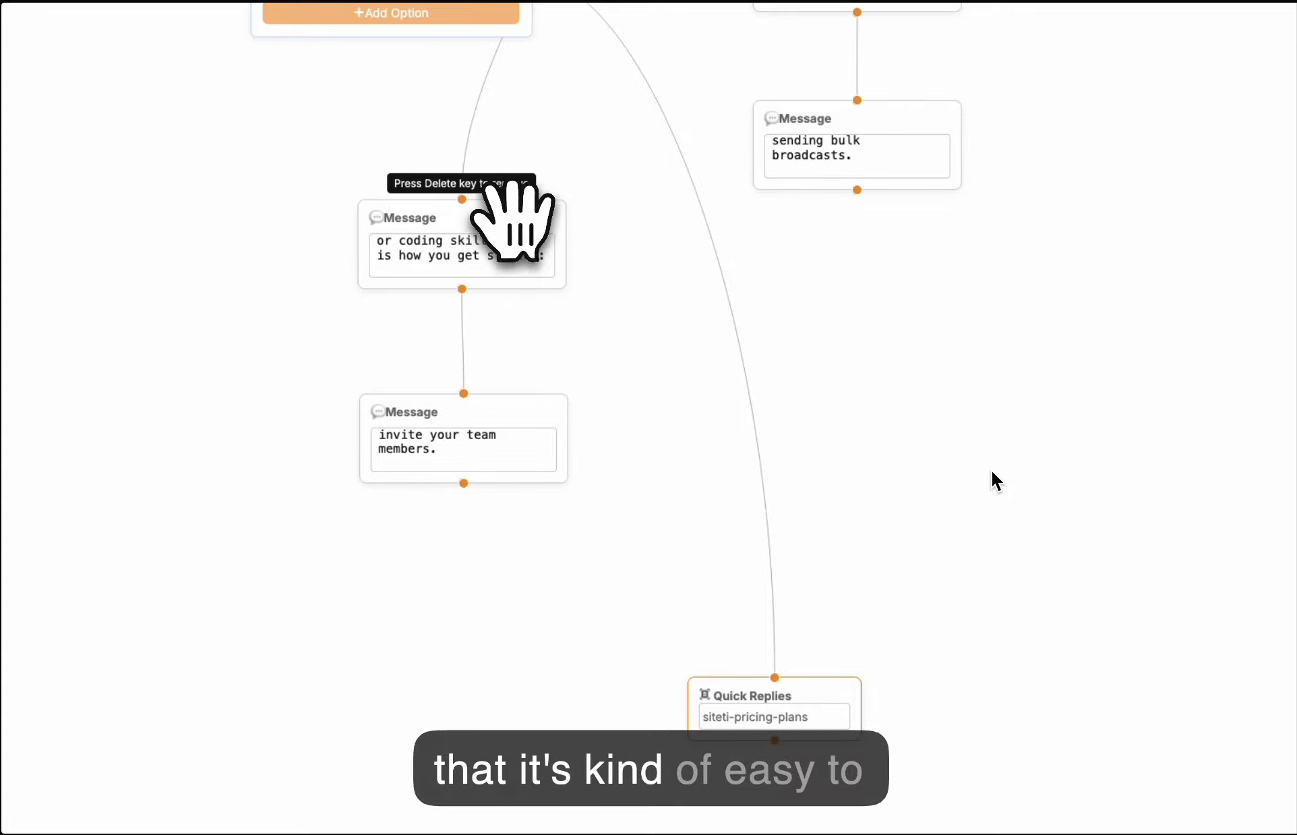
pyautogui.moveTo(515, 217); pyautogui.dragTo(568, 290)
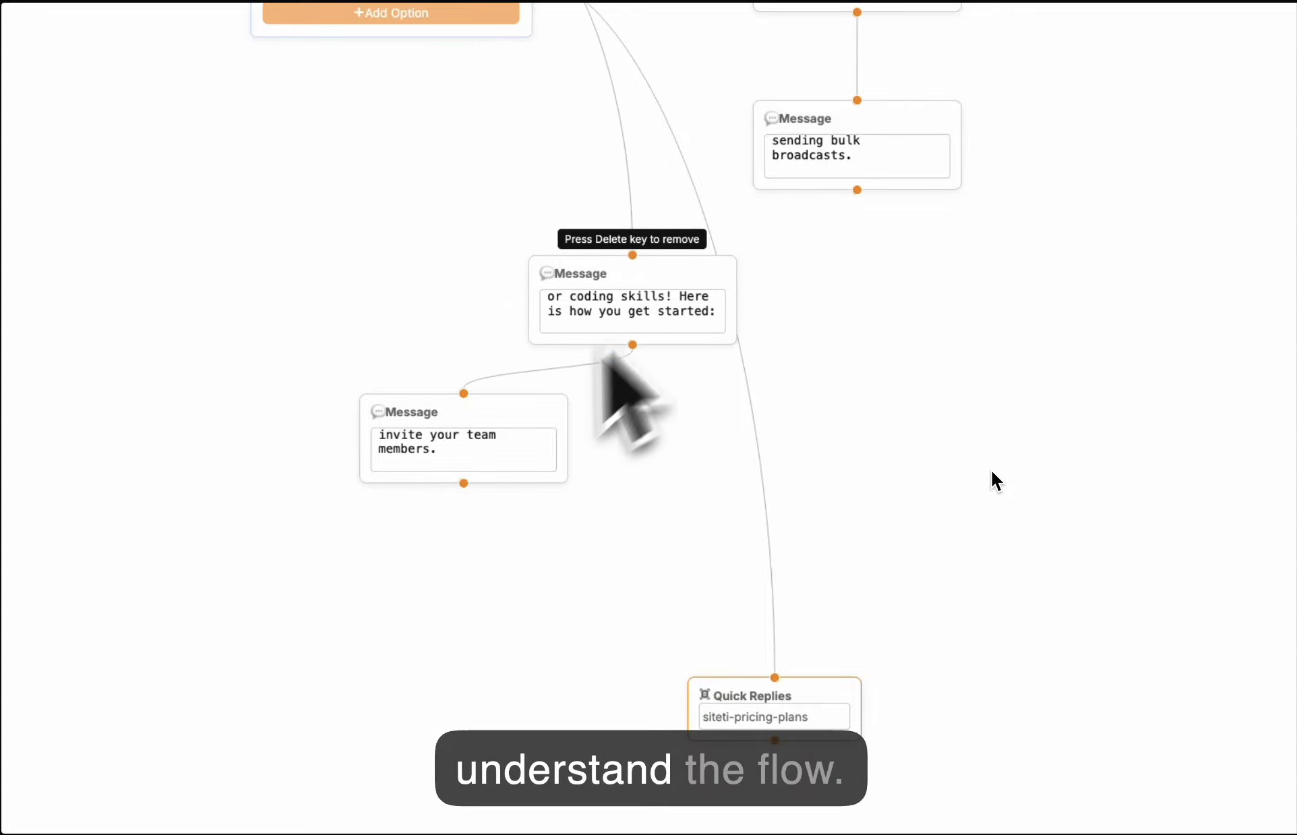
pyautogui.moveTo(453, 411); pyautogui.dragTo(628, 470)
pyautogui.moveTo(834, 689); pyautogui.dragTo(595, 144)
pyautogui.moveTo(360, 158); pyautogui.dragTo(340, 162)
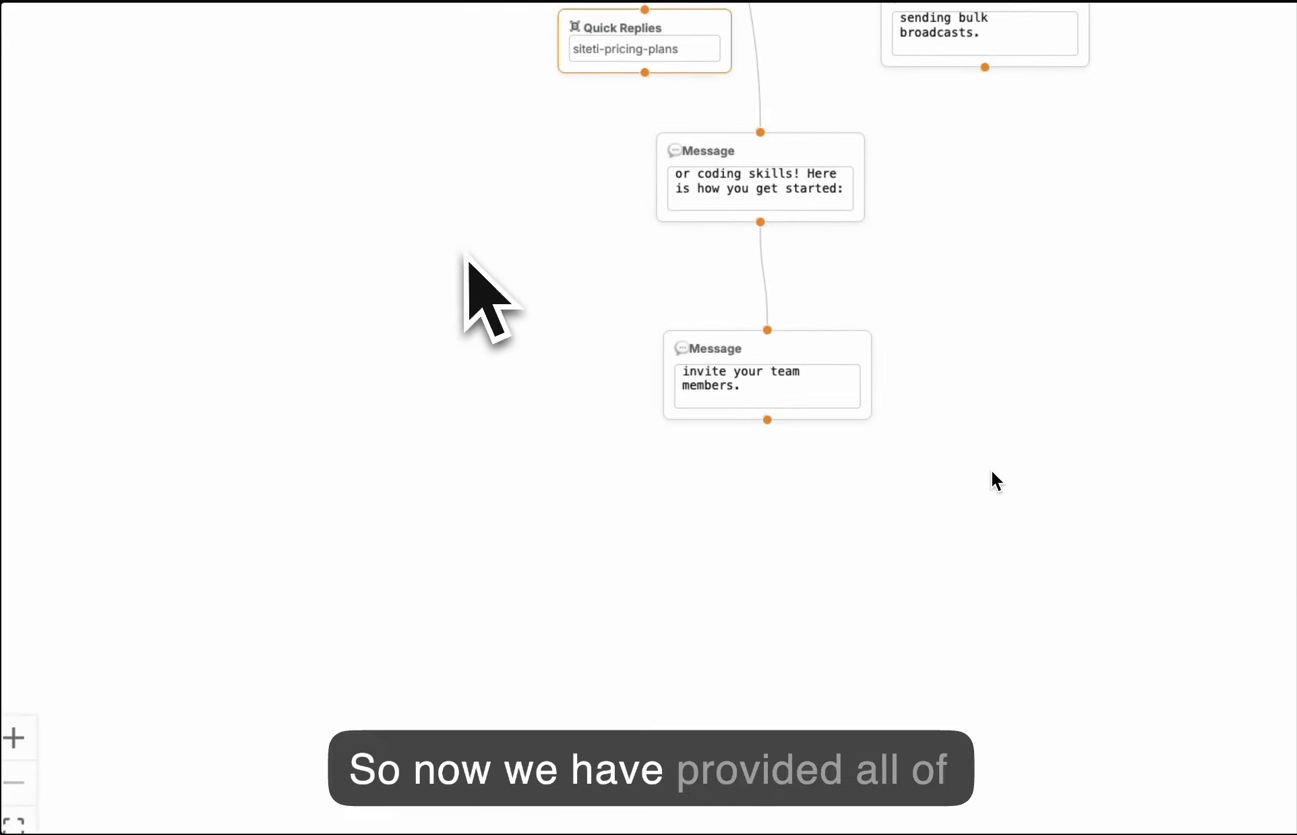
# Reposition both condition nodes and the welcome message so the upper part of the flow is tidily aligned.
pyautogui.moveTo(469, 236); pyautogui.dragTo(544, 592)
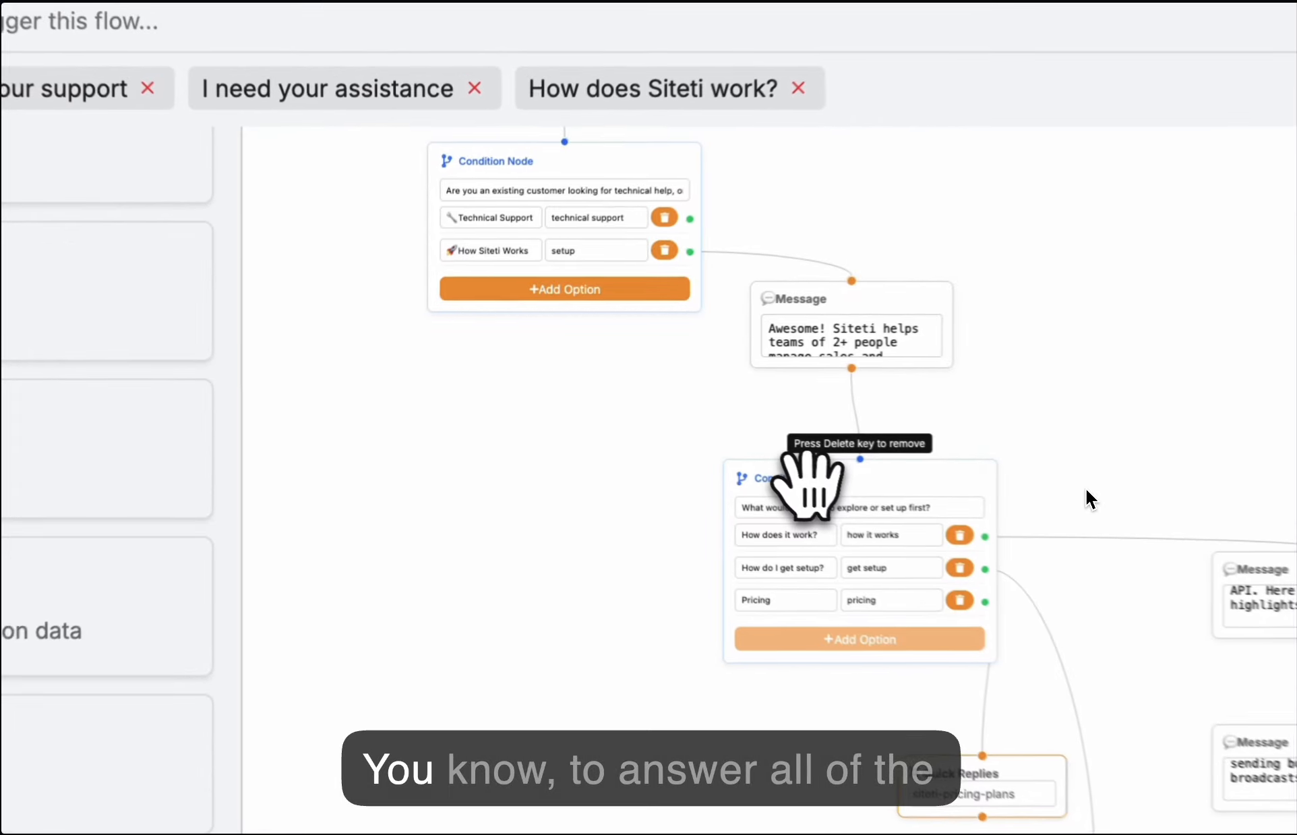
pyautogui.moveTo(605, 420); pyautogui.dragTo(566, 416)
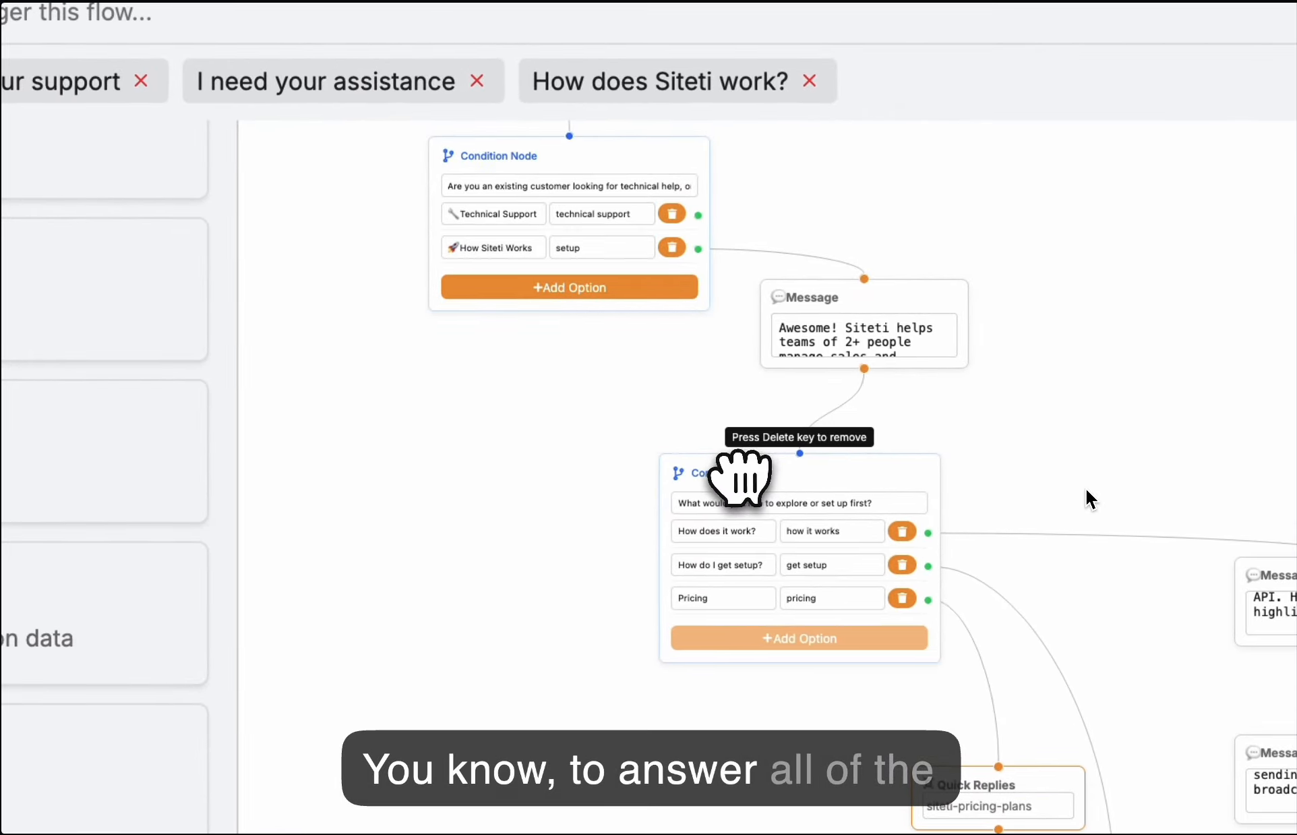
pyautogui.moveTo(740, 478)
pyautogui.mouseDown()
pyautogui.moveTo(727, 481)
pyautogui.moveTo(770, 512)
pyautogui.moveTo(749, 496)
pyautogui.mouseUp()
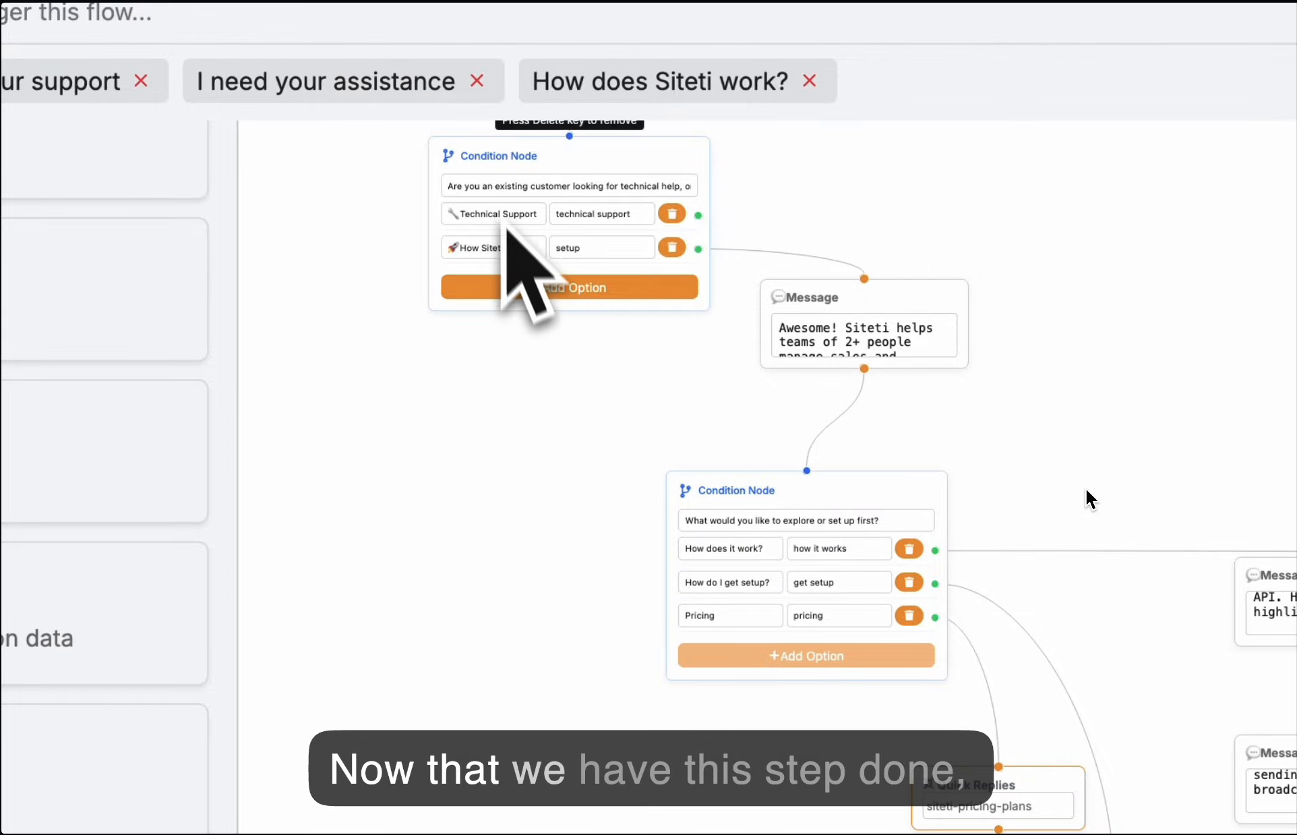
pyautogui.moveTo(492, 140); pyautogui.dragTo(464, 145)
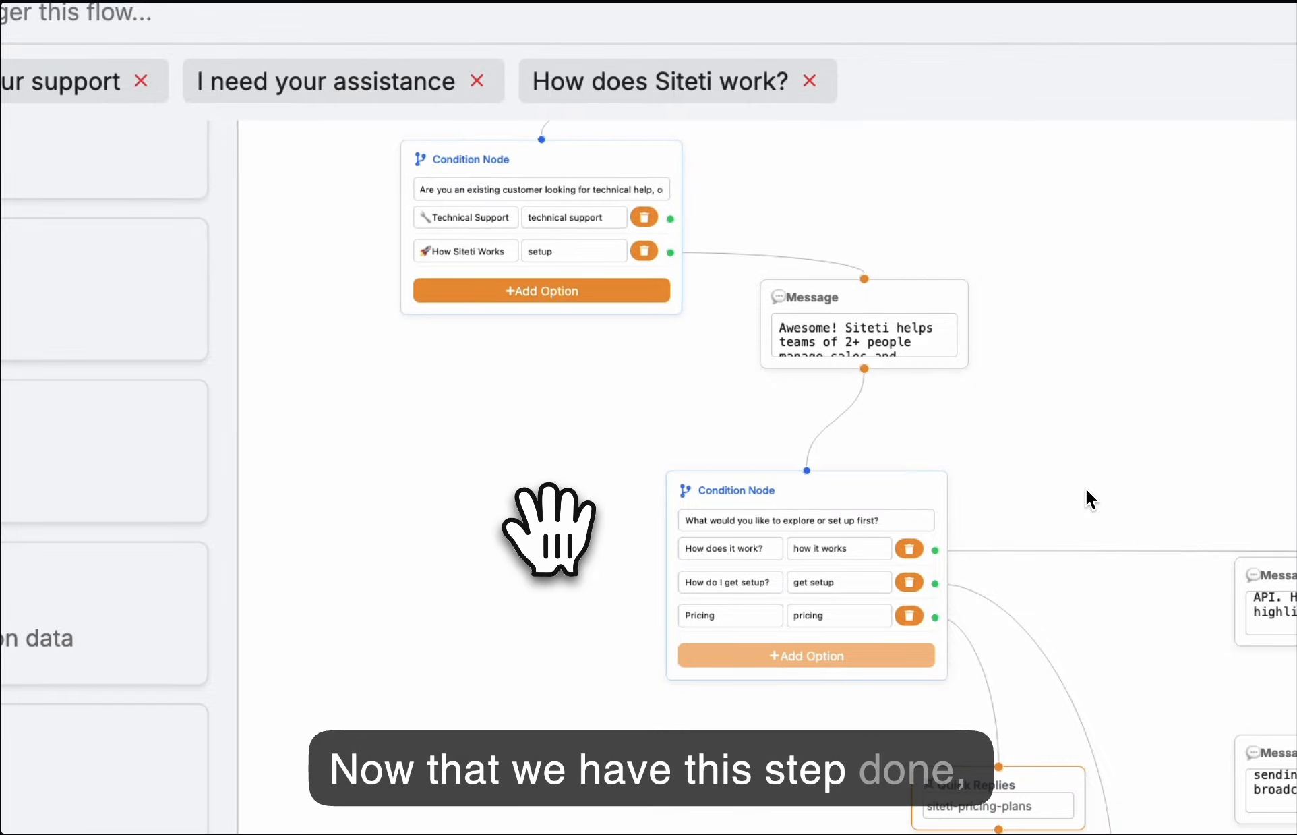
pyautogui.scroll(4, 548, 530)
pyautogui.moveTo(547, 530); pyautogui.dragTo(530, 689)
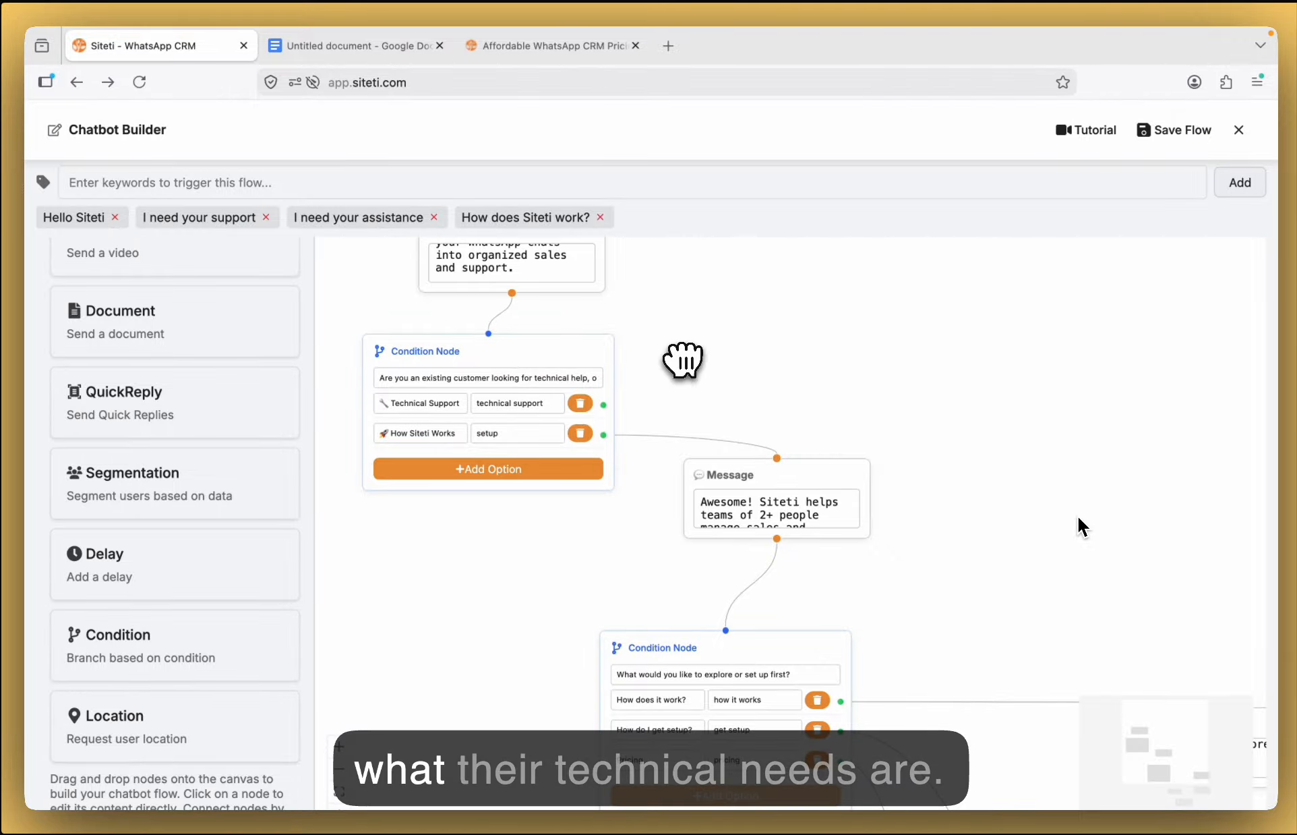
pyautogui.scroll(-3, 598, 331)
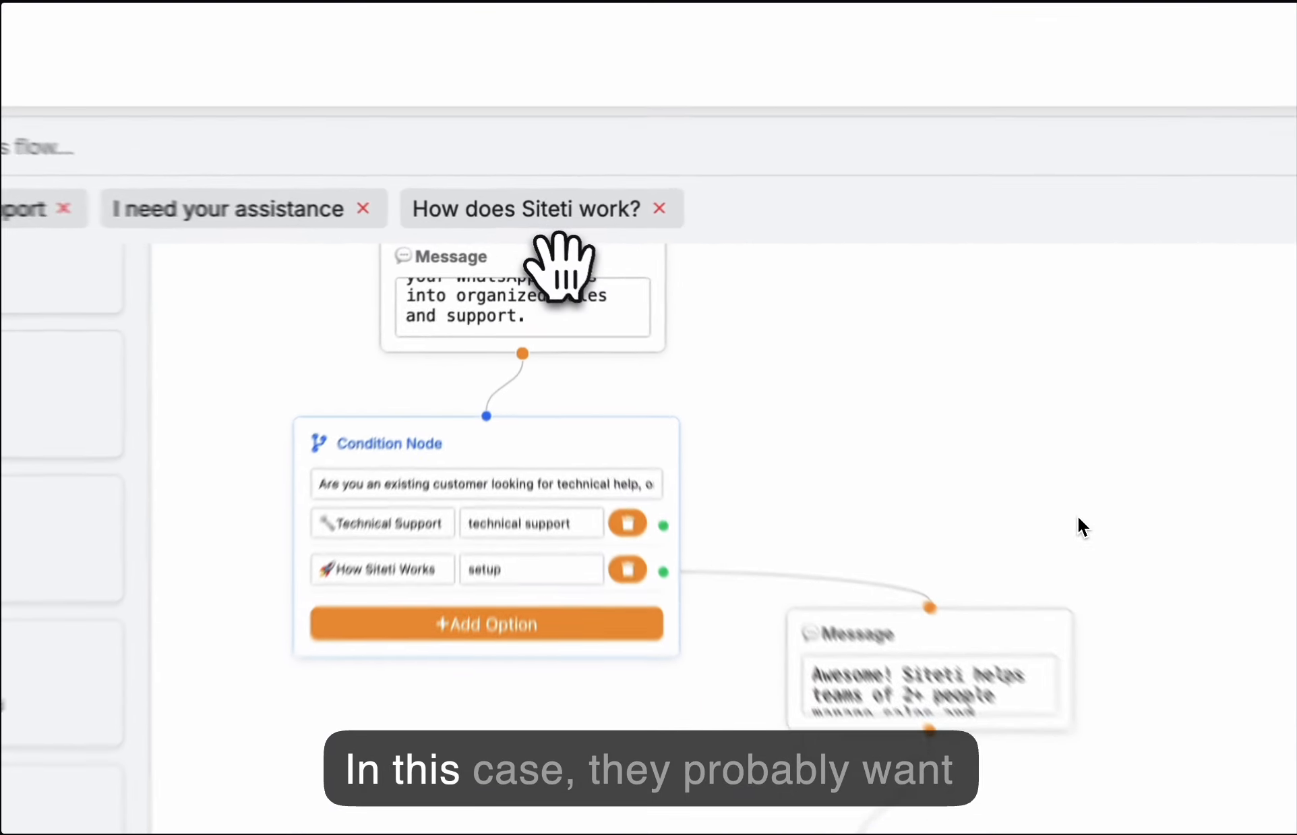
pyautogui.moveTo(542, 249); pyautogui.dragTo(526, 261)
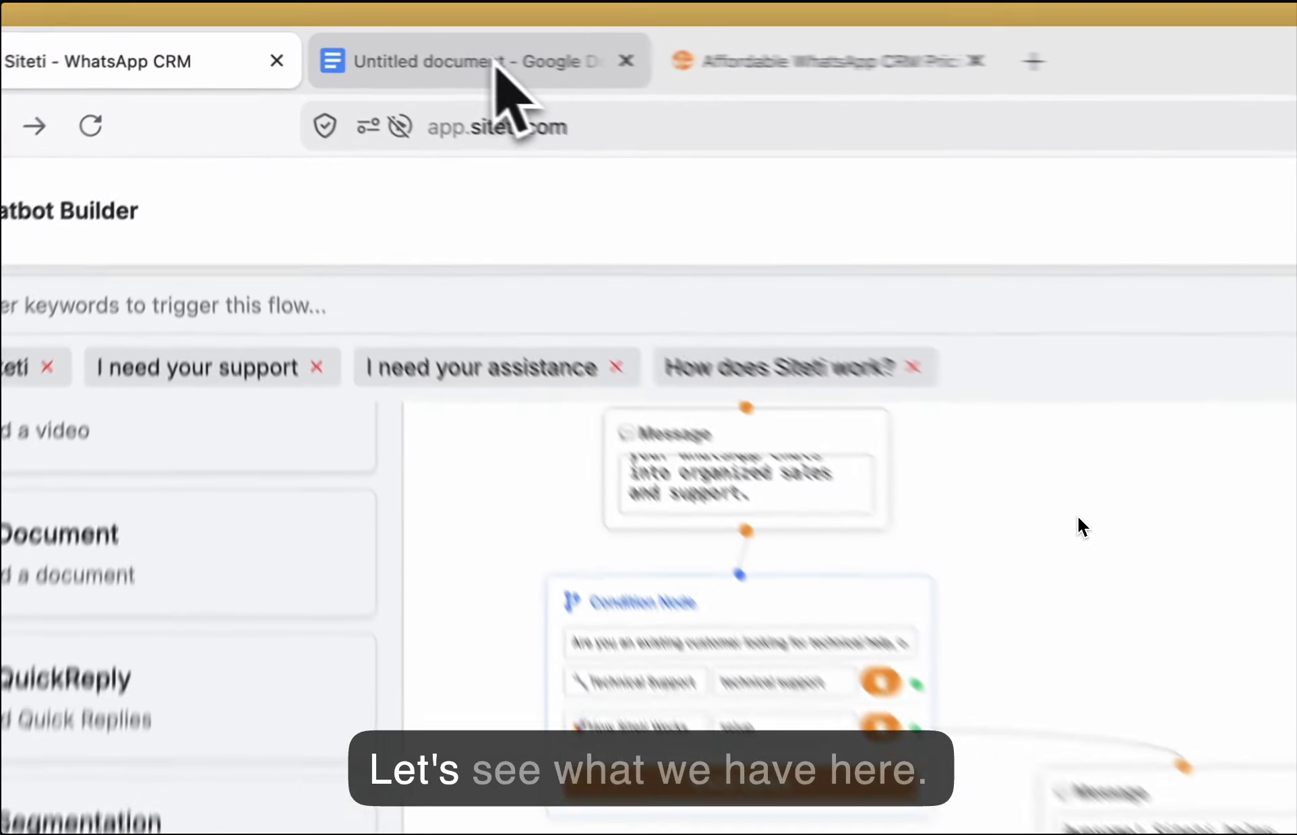
# Look through the Google Docs script for the Technical Support reply, examining the Phase 4 Data Collection & Human Handoff section.
pyautogui.click(370, 47)
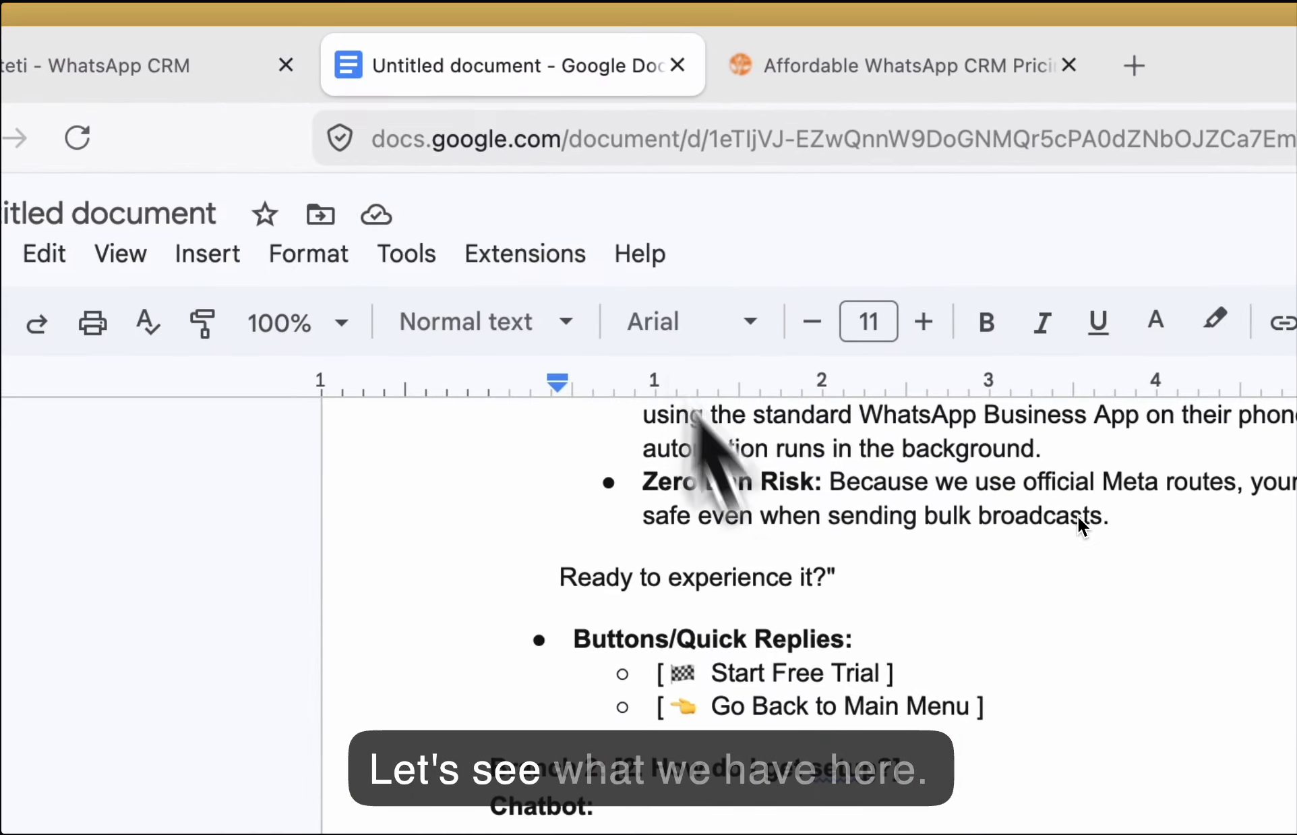
pyautogui.scroll(1, 689, 464)
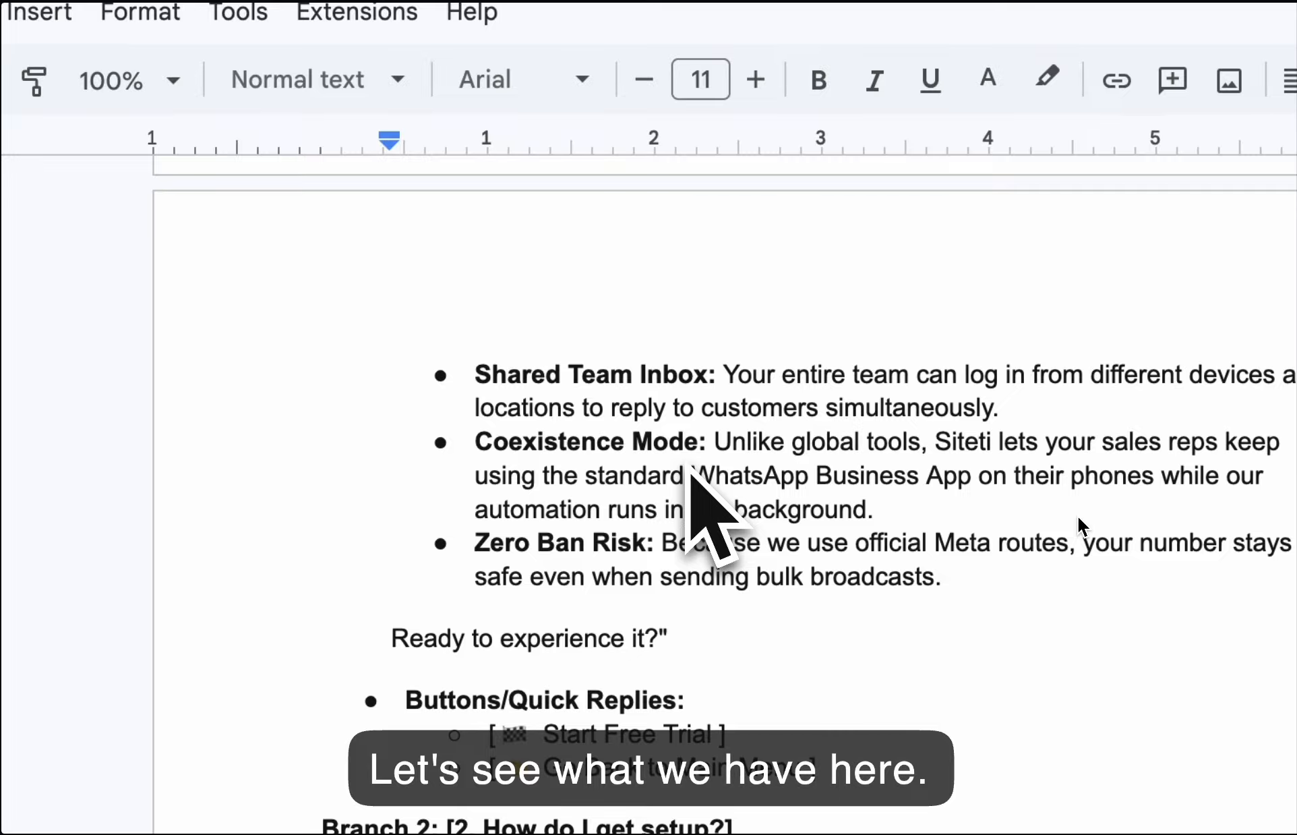
pyautogui.scroll(10, 689, 464)
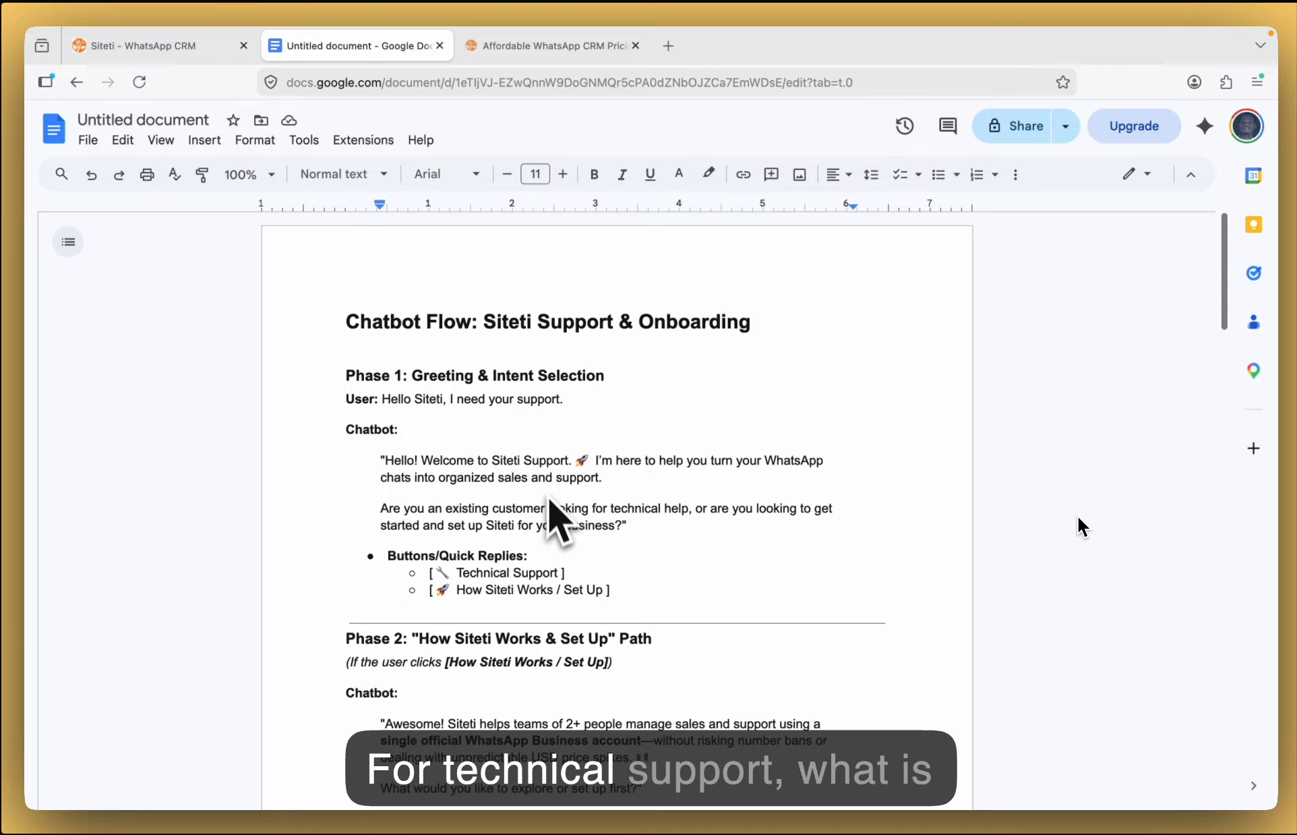
pyautogui.scroll(-10, 552, 510)
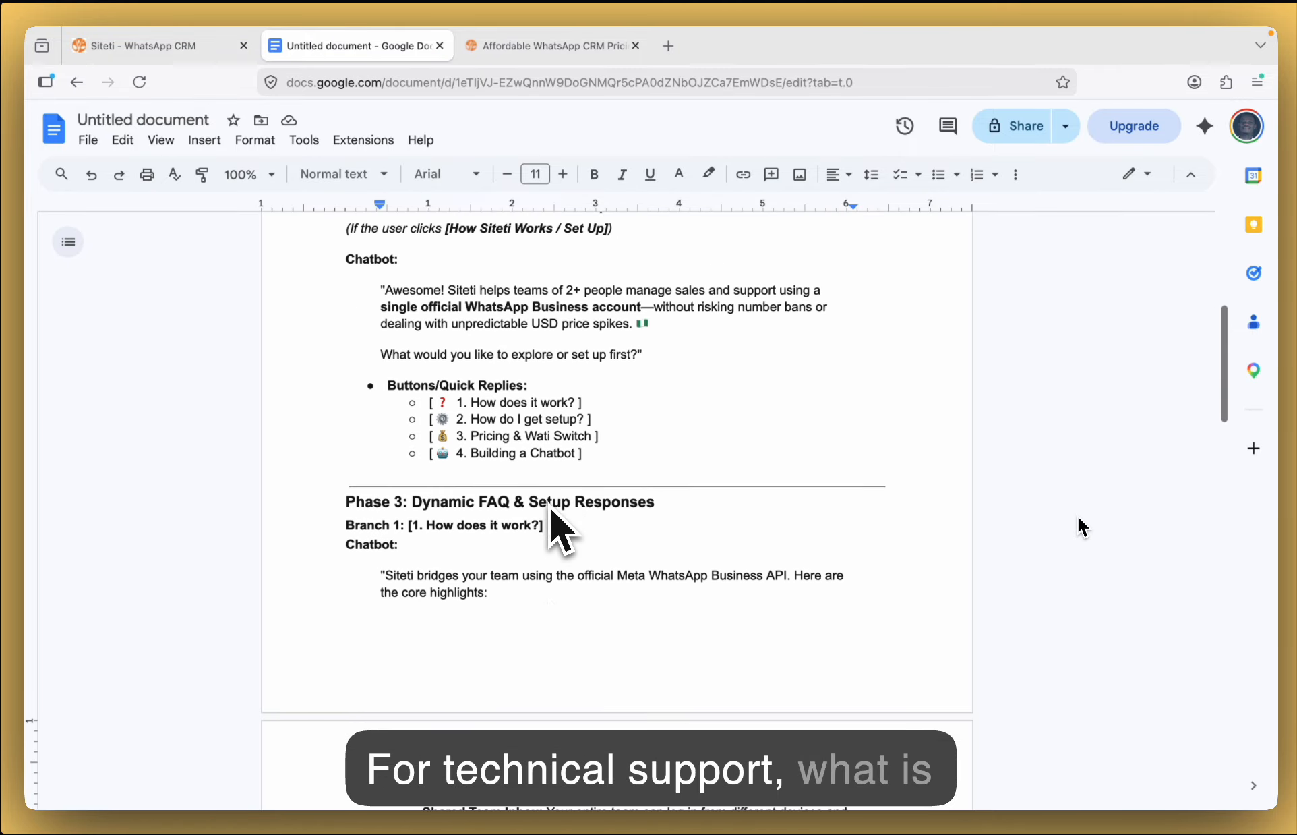
pyautogui.scroll(-8, 550, 509)
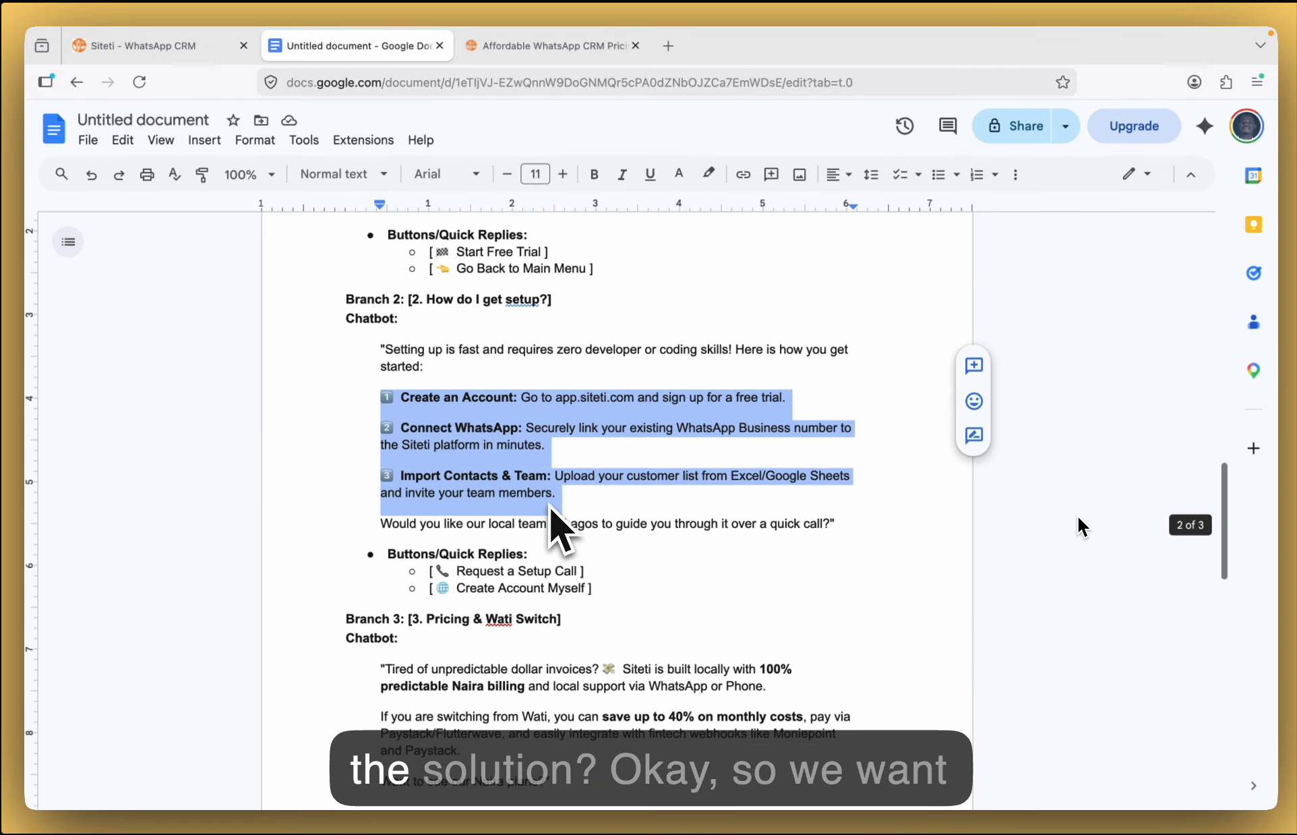
pyautogui.scroll(-8, 550, 510)
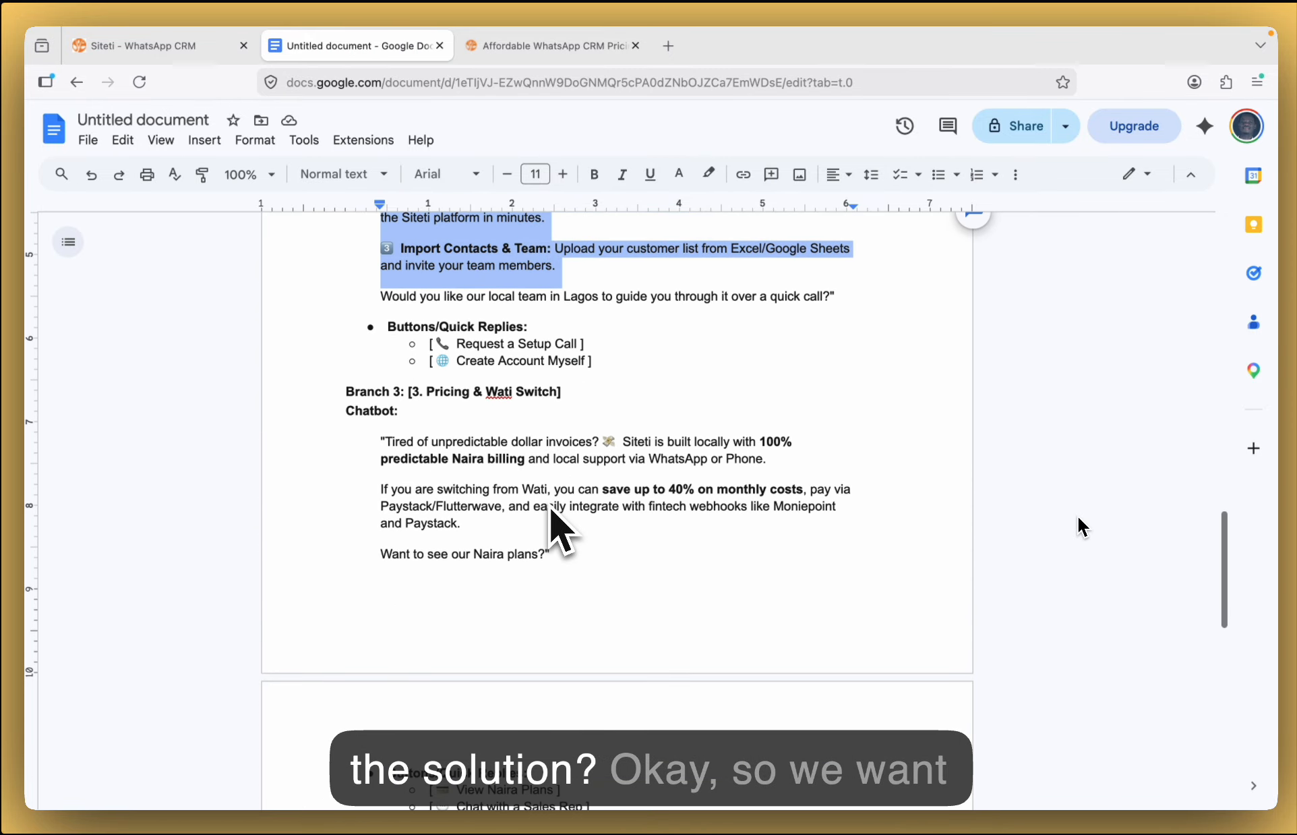
pyautogui.scroll(-8, 547, 503)
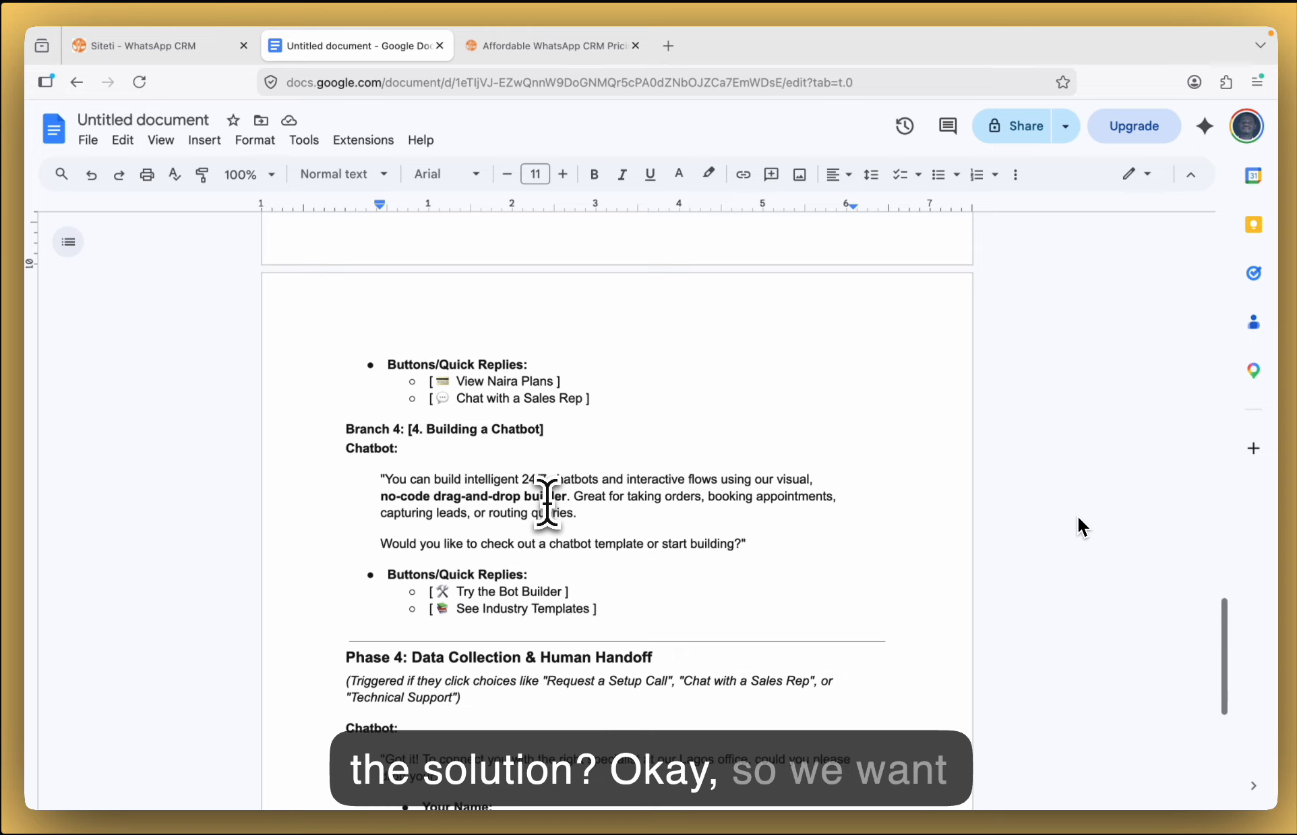
pyautogui.scroll(-1, 547, 503)
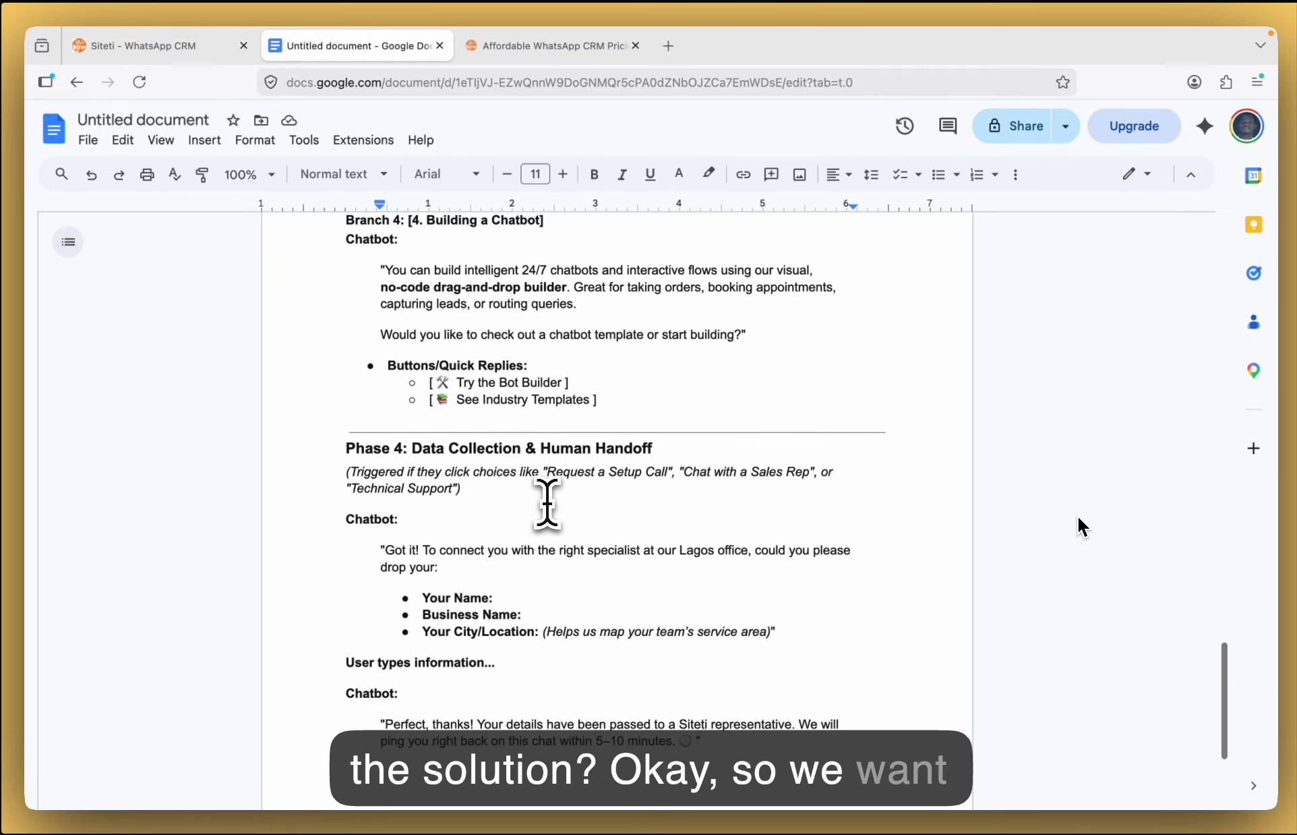
pyautogui.scroll(-7, 548, 503)
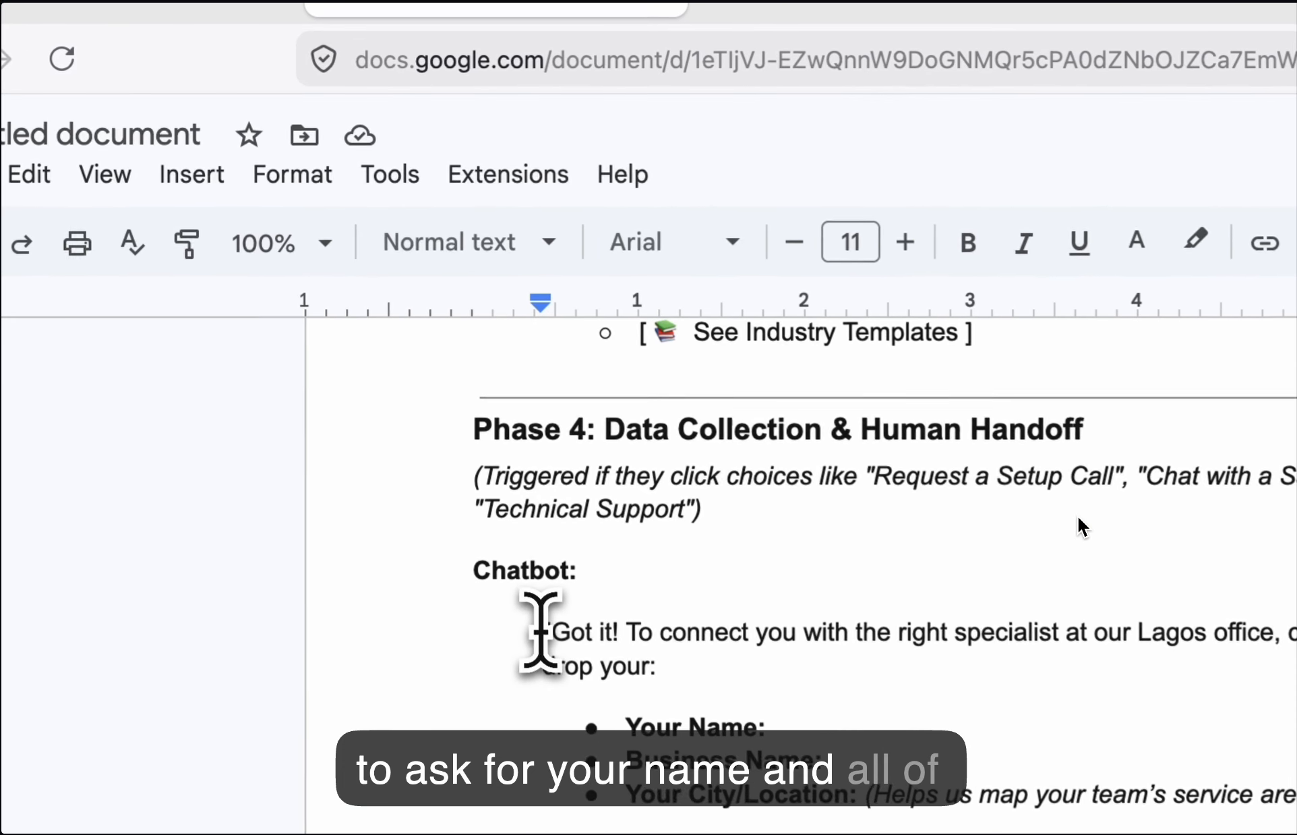
pyautogui.moveTo(381, 370); pyautogui.dragTo(438, 397)
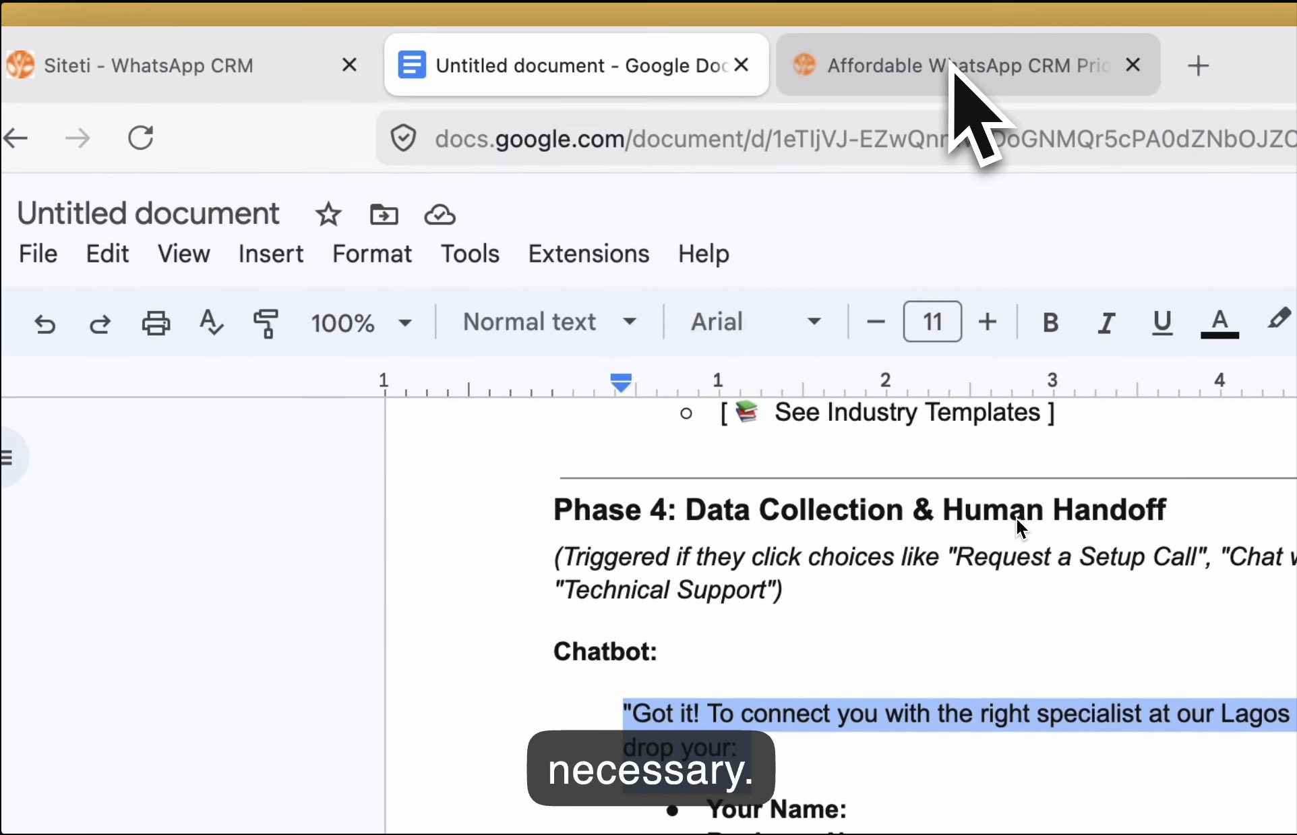
pyautogui.click(951, 65)
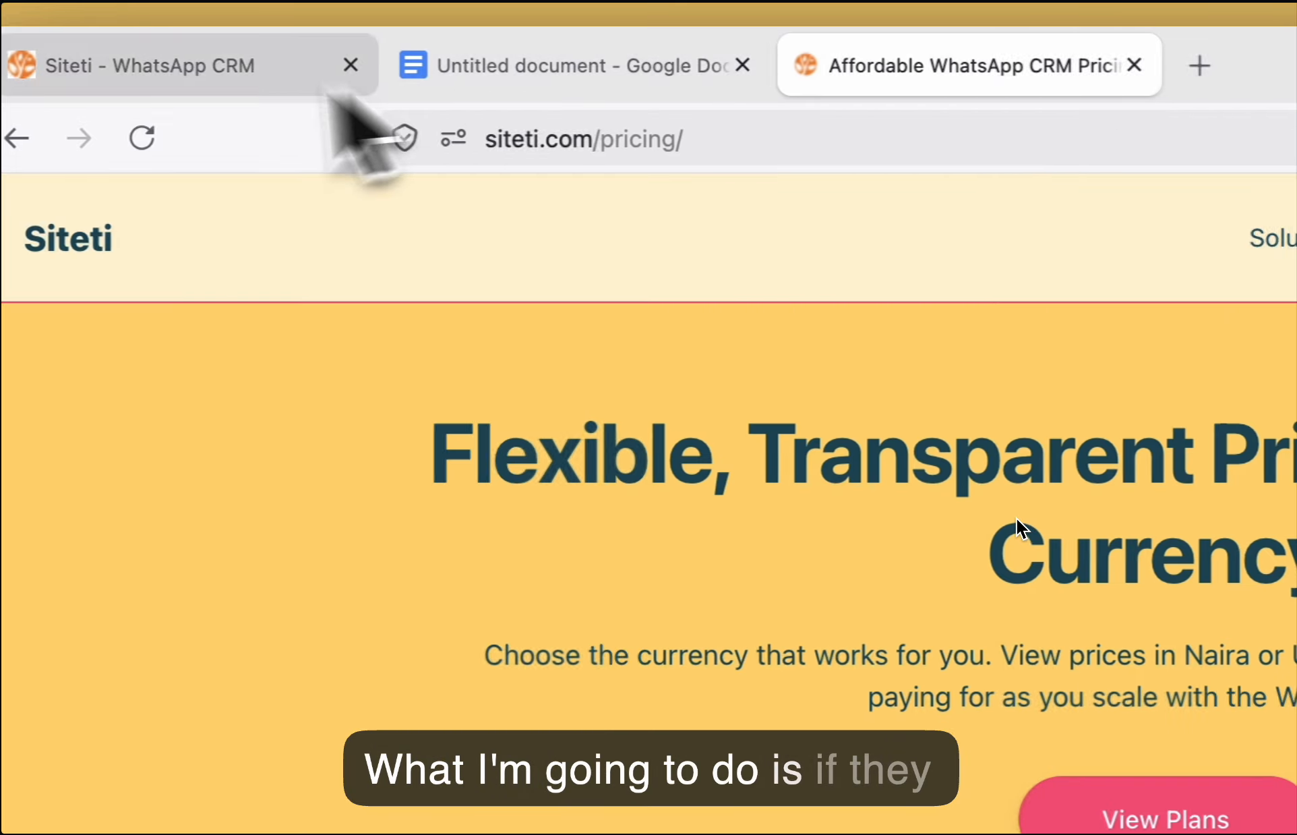
# Back in the Siteti flow, add a Message node to the right of the technical support condition node and adjust the welcome message's position.
pyautogui.click(330, 84)
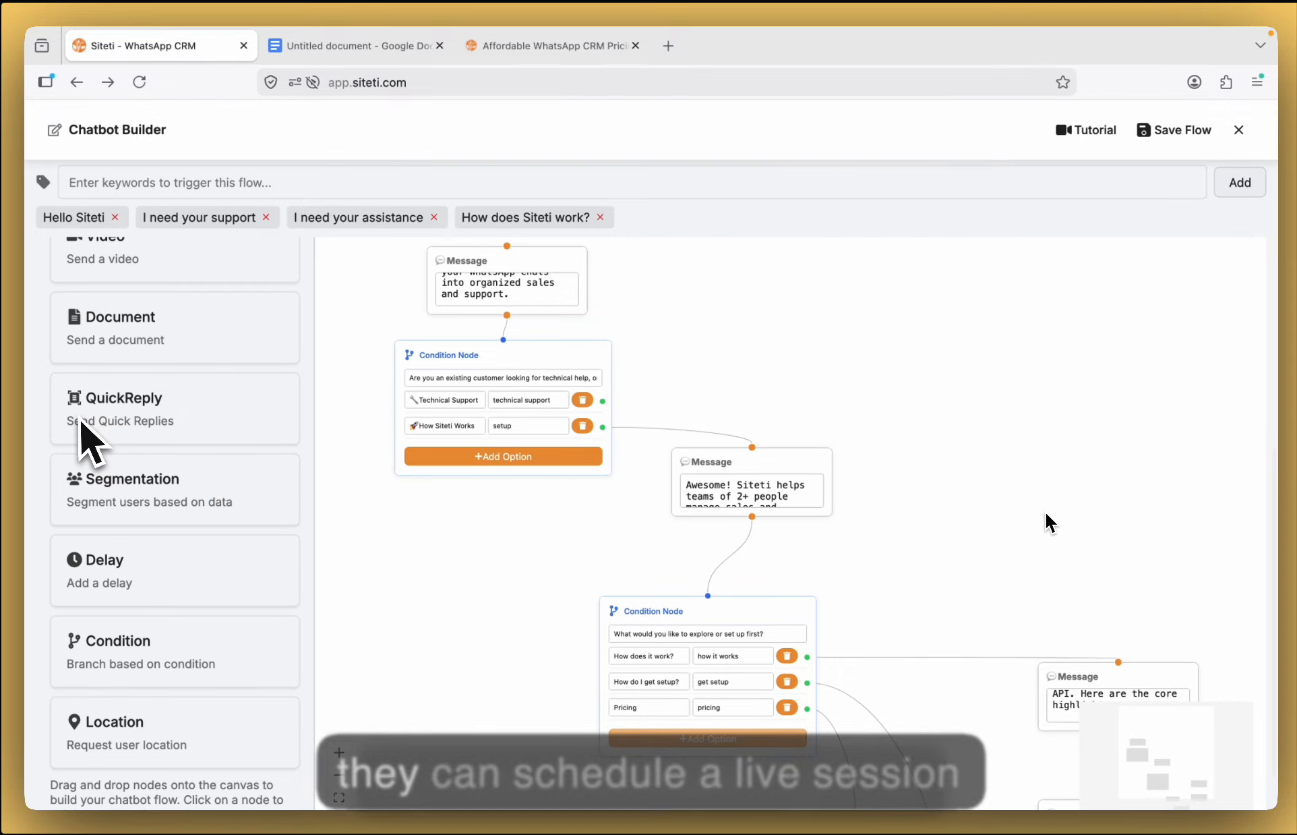
pyautogui.scroll(5, 162, 432)
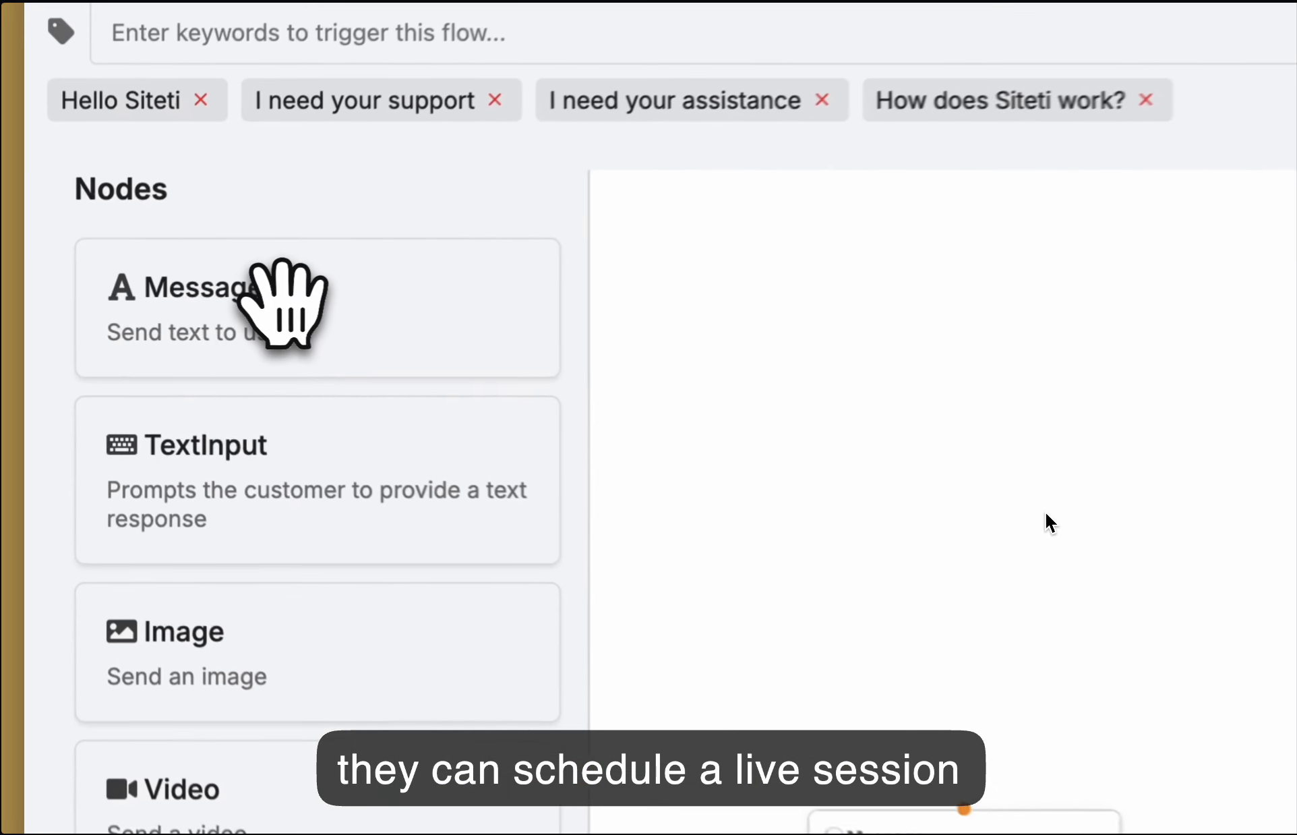
pyautogui.moveTo(157, 321); pyautogui.dragTo(803, 508)
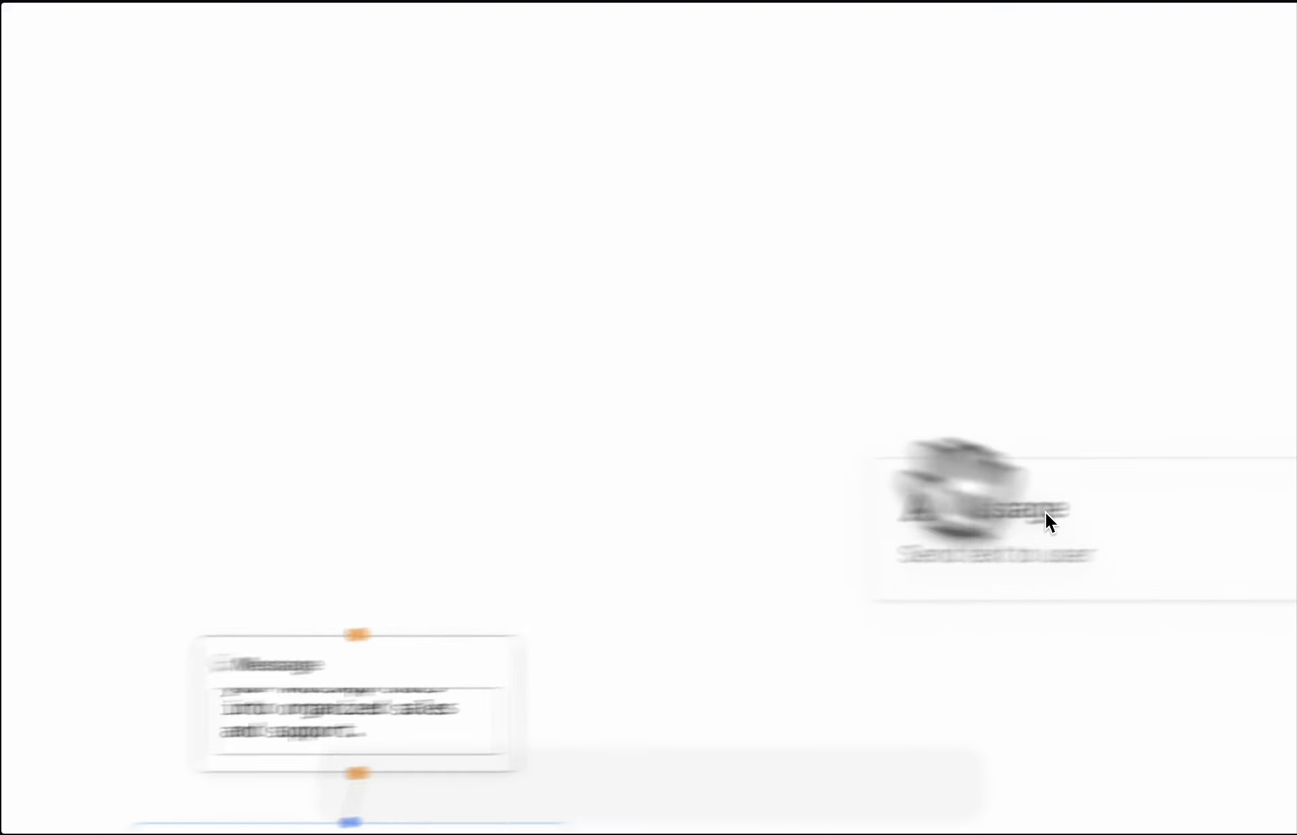
pyautogui.moveTo(961, 489); pyautogui.dragTo(762, 642)
pyautogui.moveTo(385, 585); pyautogui.dragTo(396, 180)
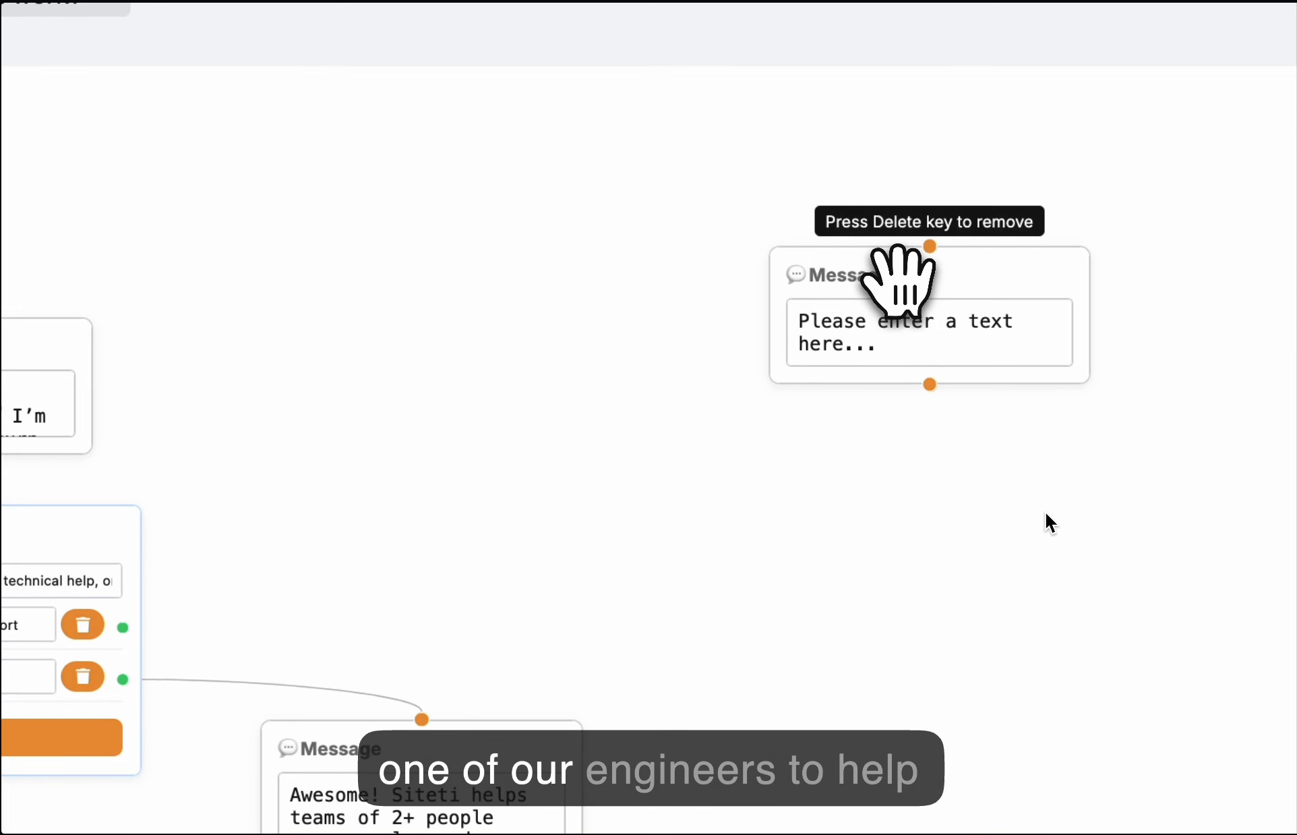
pyautogui.moveTo(900, 279); pyautogui.dragTo(615, 504)
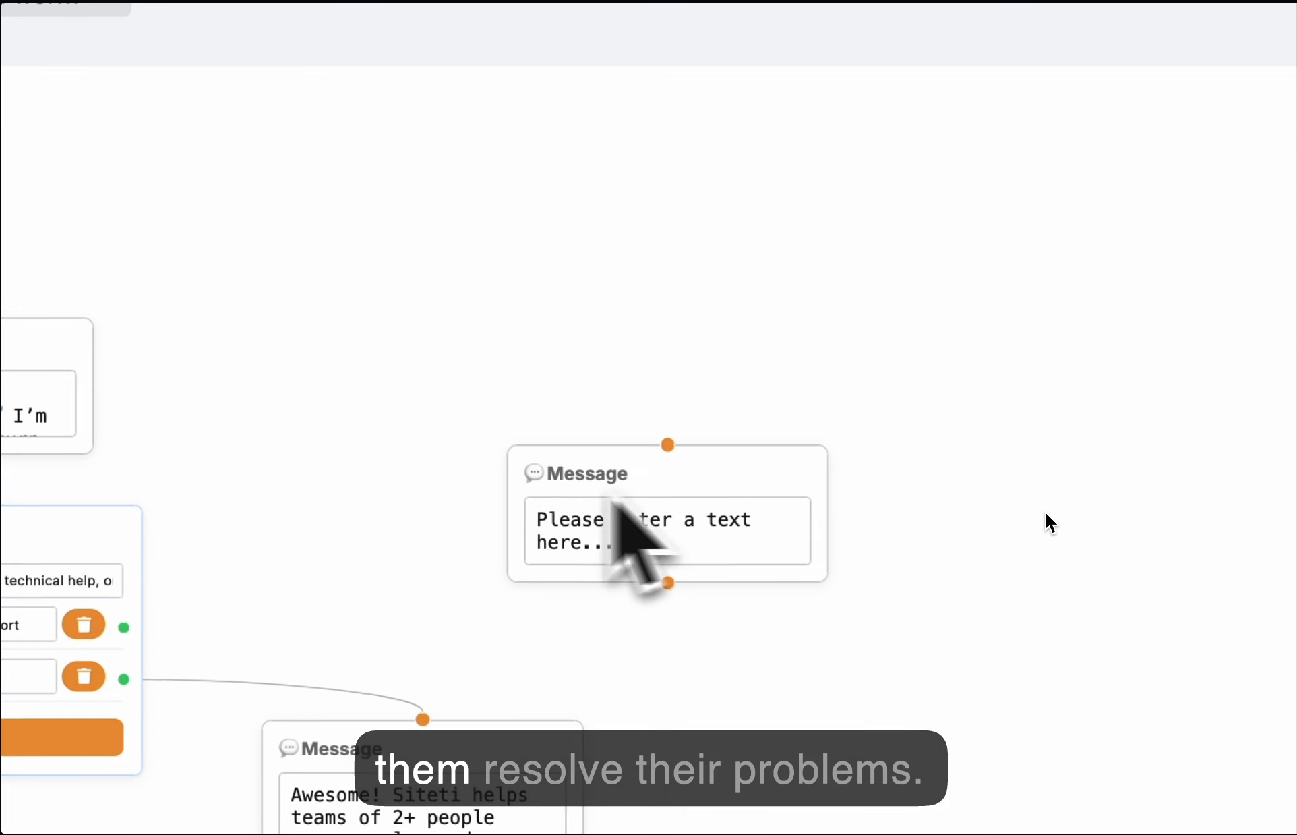
pyautogui.moveTo(373, 328); pyautogui.dragTo(339, 305)
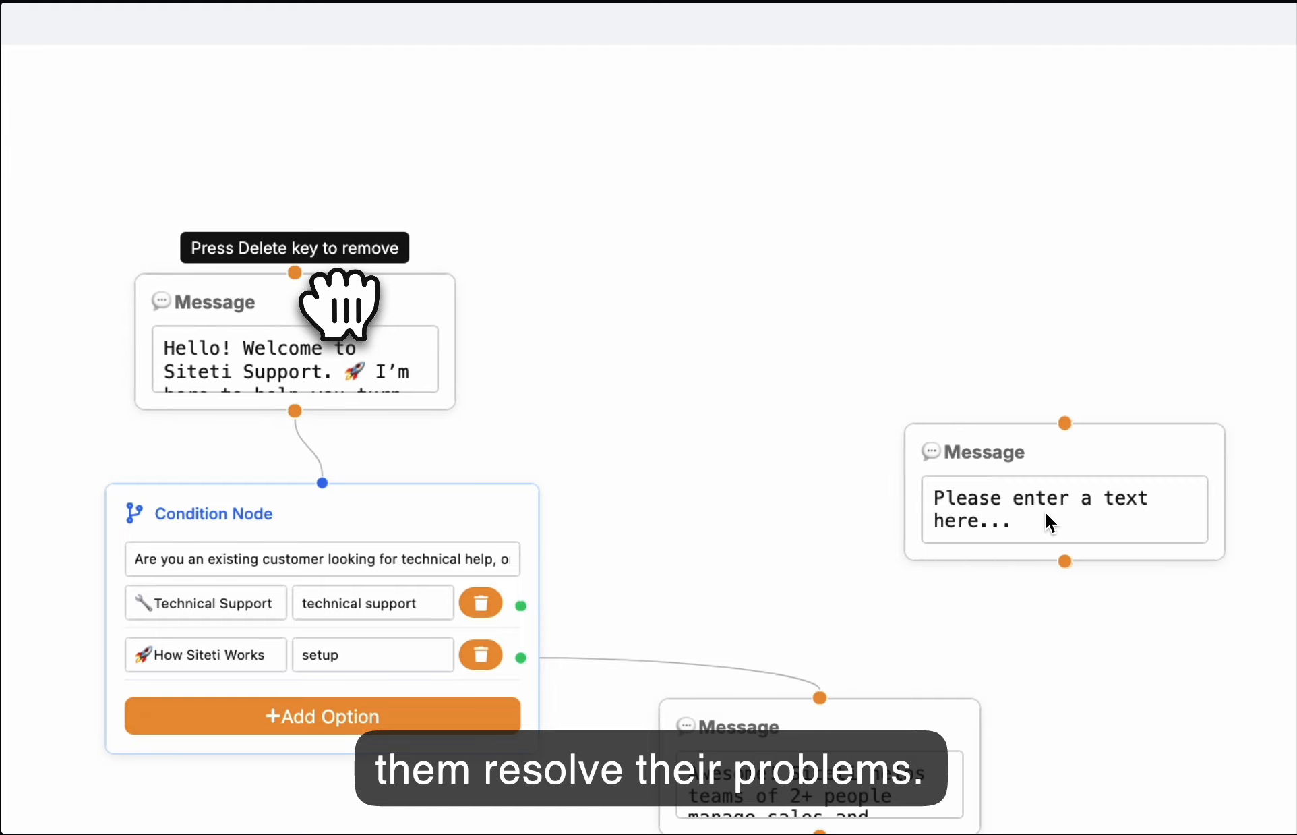
# Write the new message's text as "Here's my Calendly, kindly pick a date and time that is convenient for you." with line breaks after it.
pyautogui.tripleClick(1023, 527)
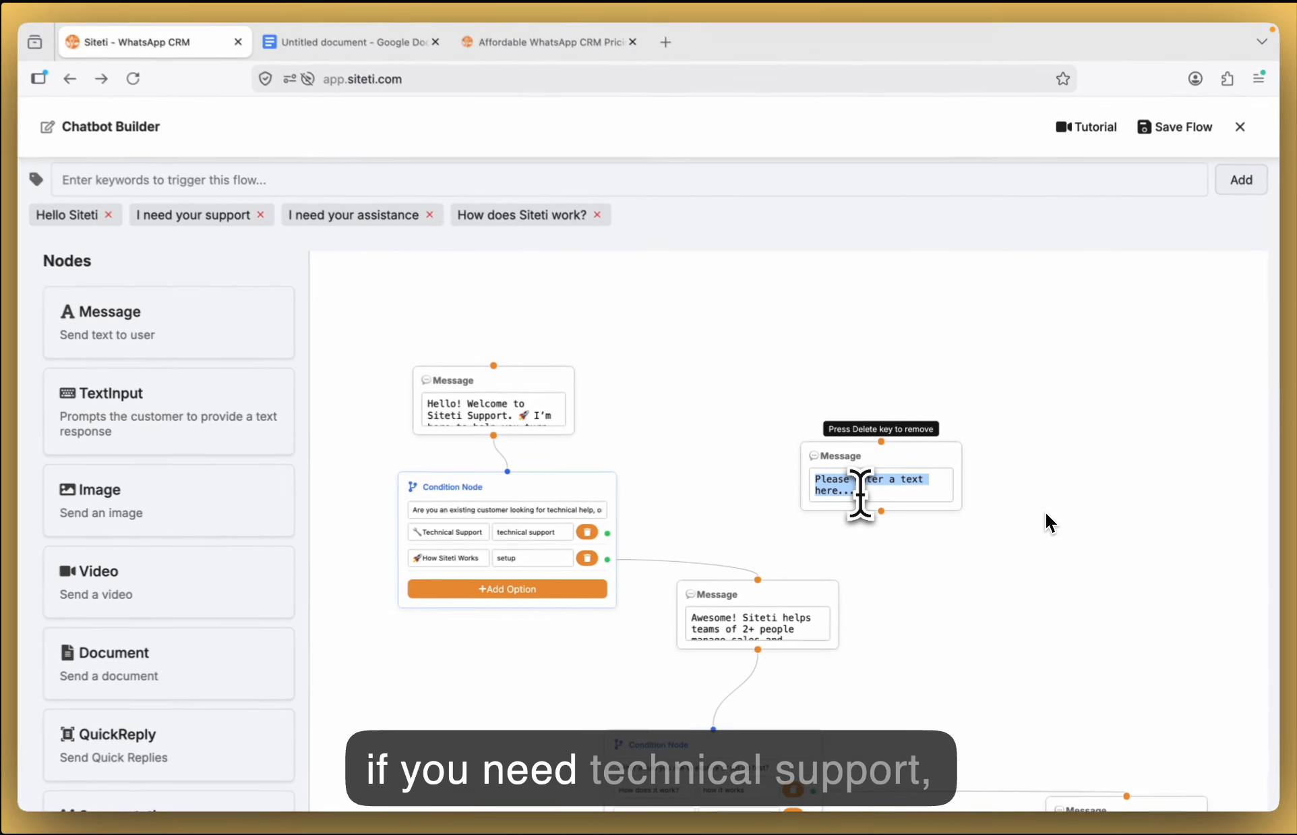
pyautogui.write('Here')
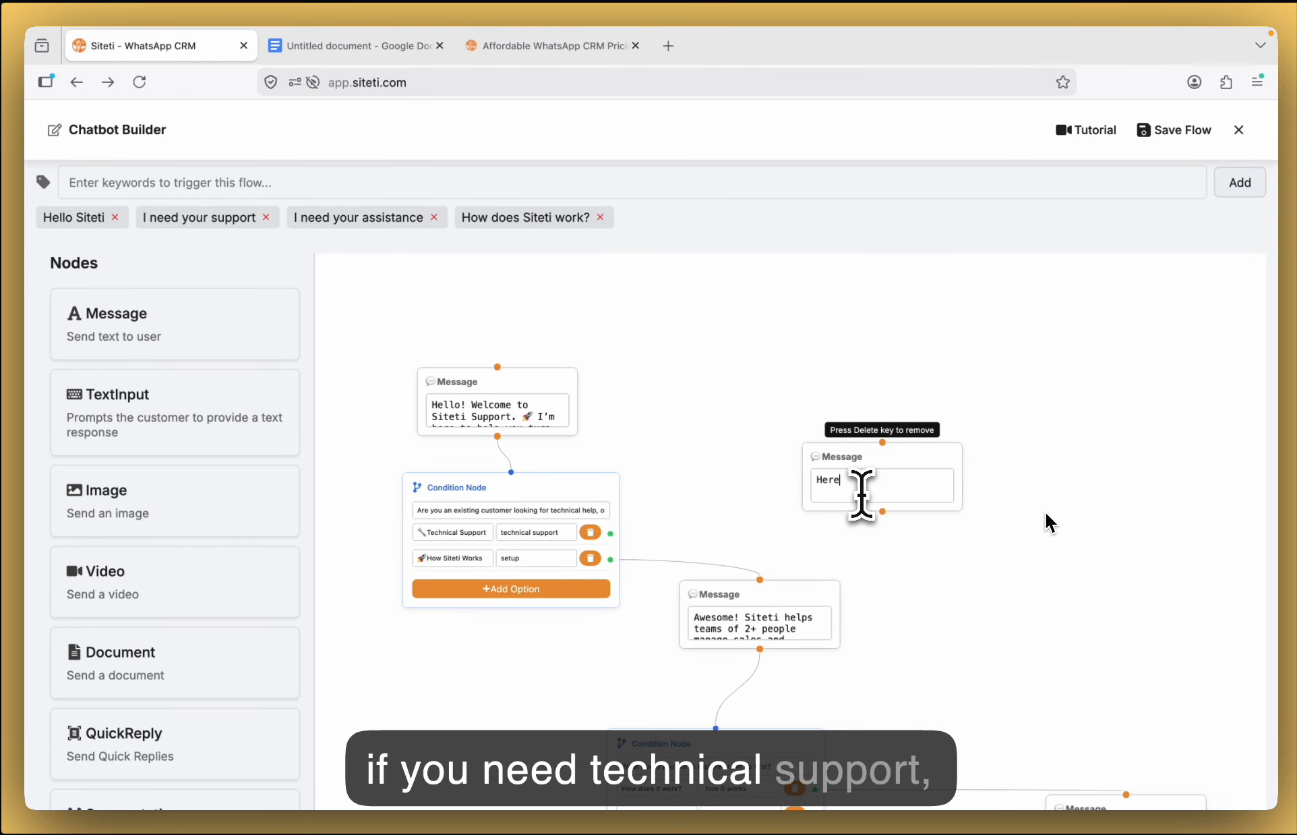
pyautogui.write("'s")
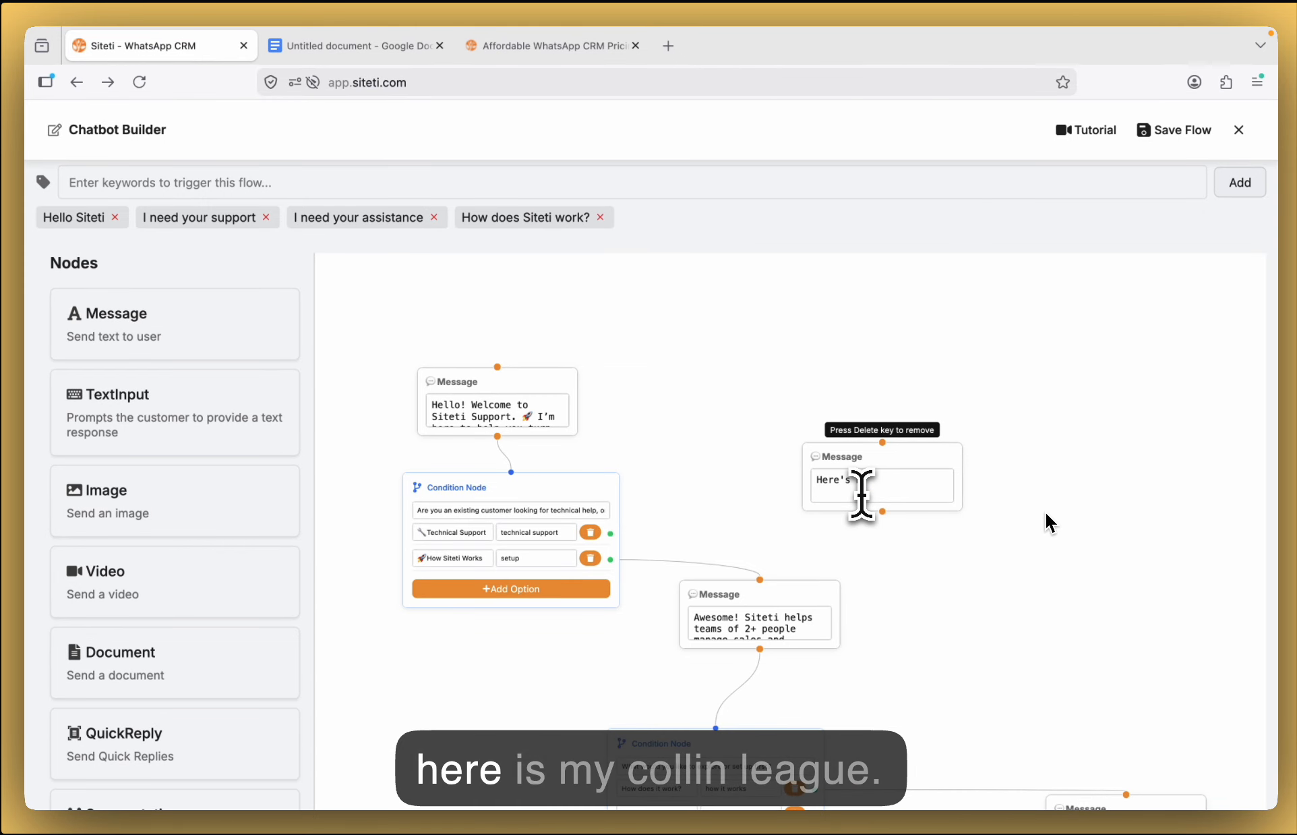
pyautogui.write(' my Calendl')
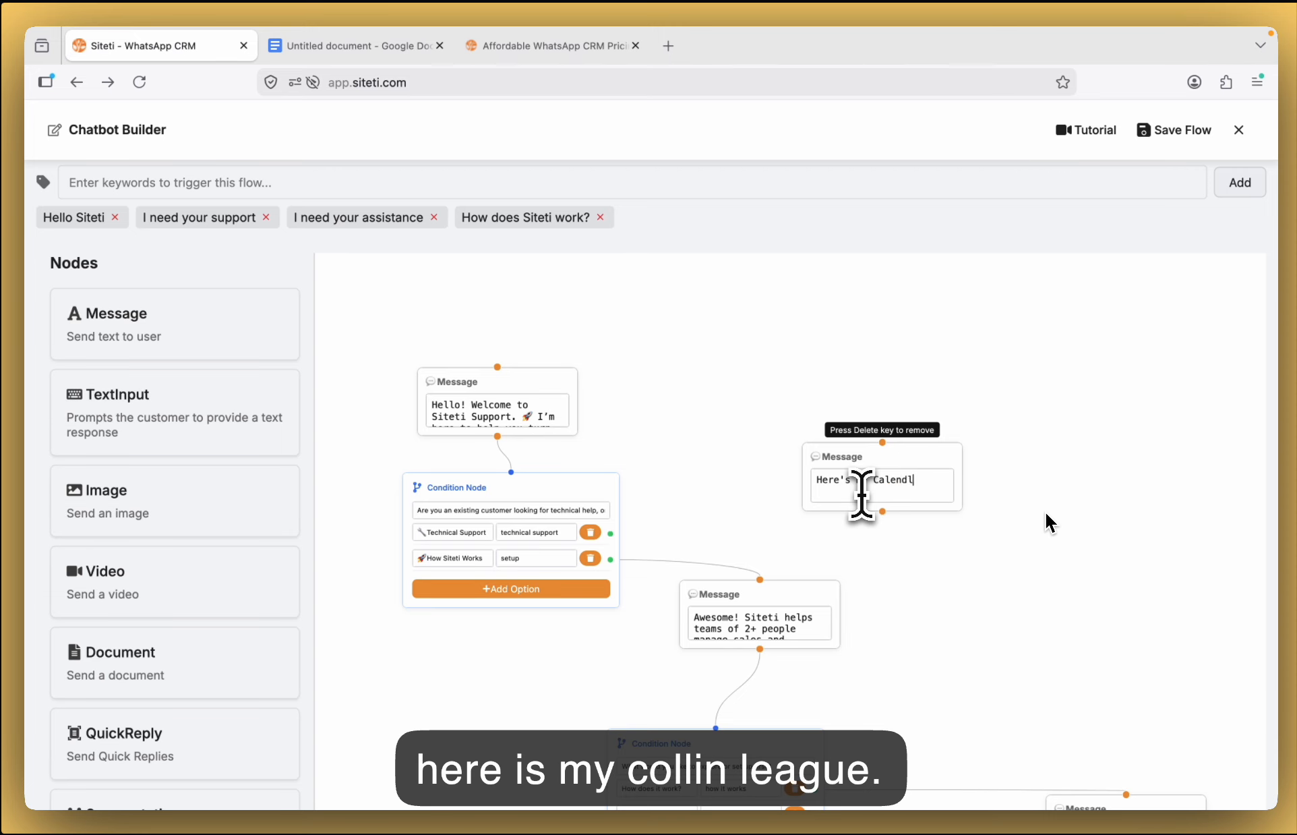
pyautogui.write('y, kind')
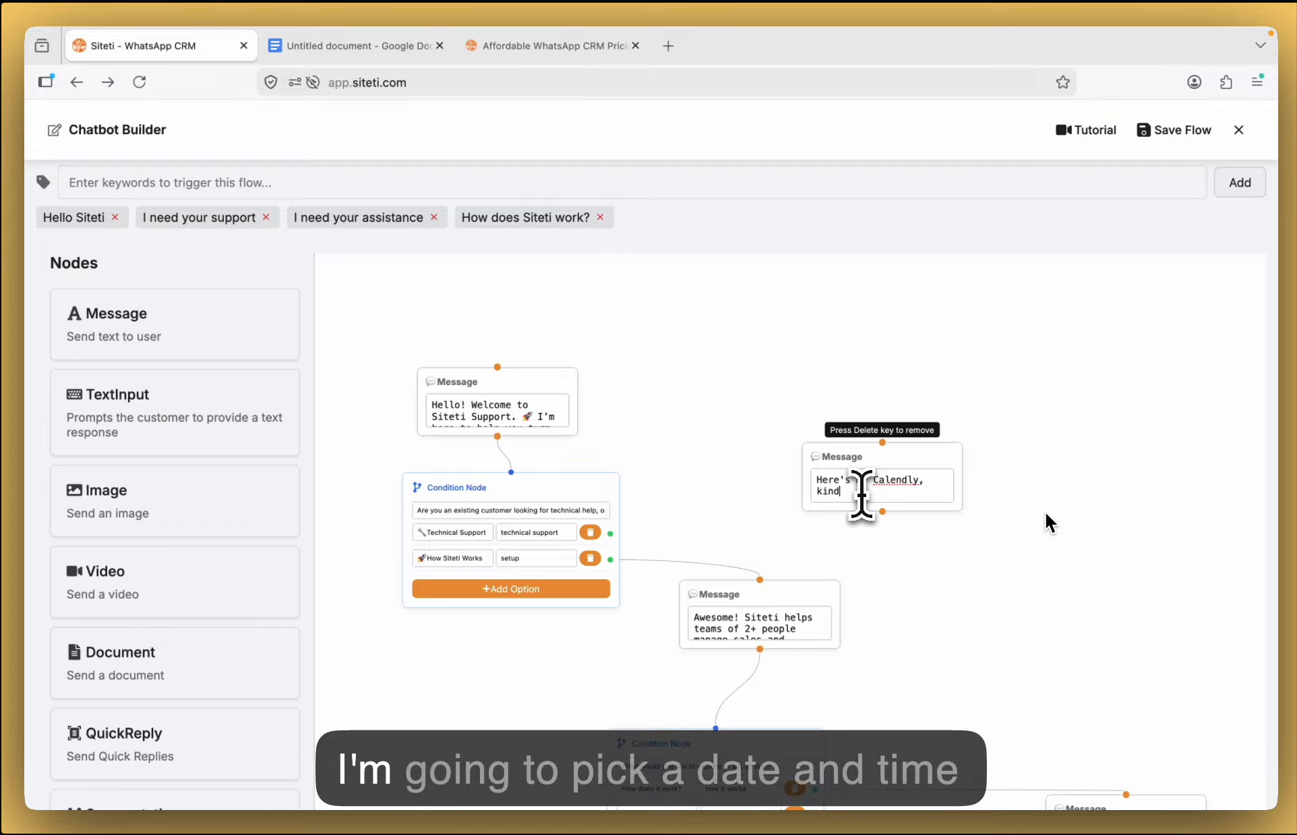
pyautogui.write('ly pick a d')
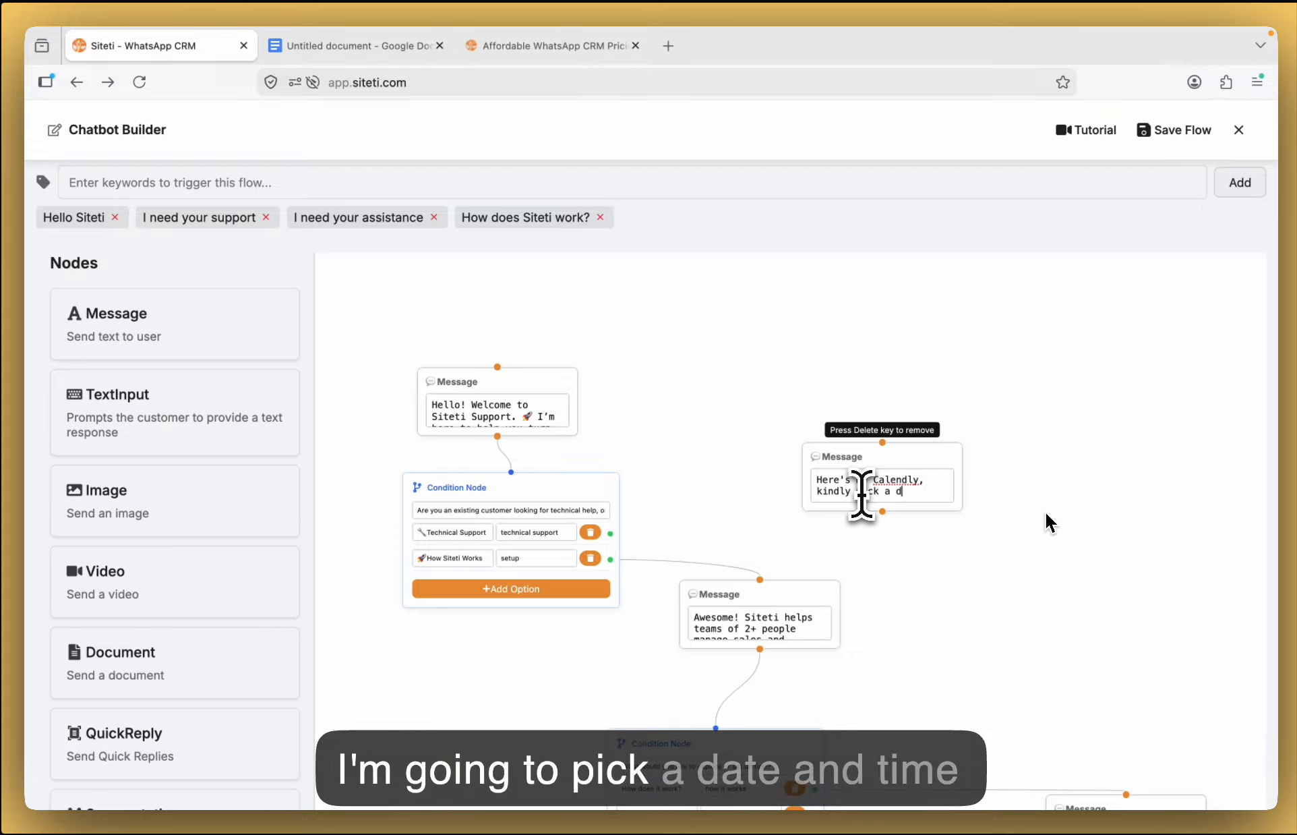
pyautogui.write('ate and time')
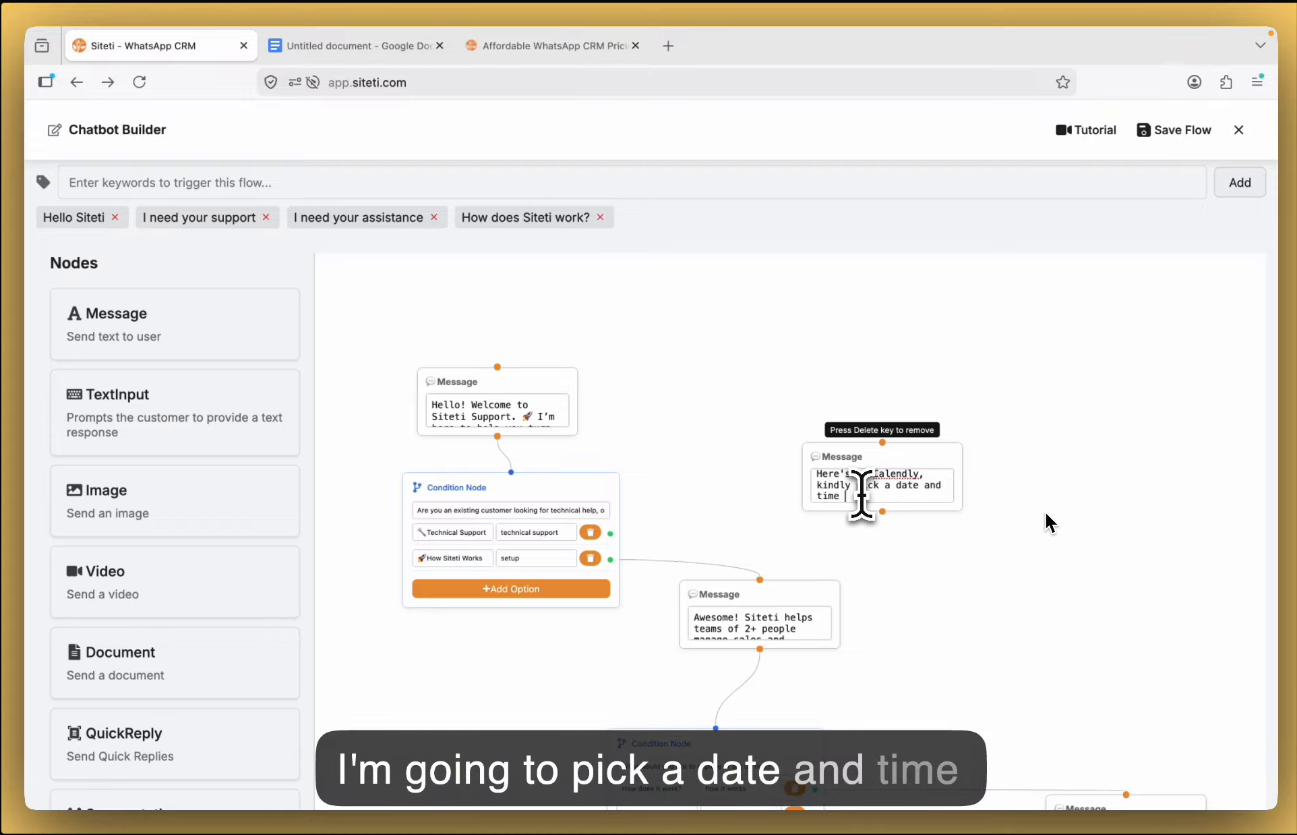
pyautogui.write(' that ')
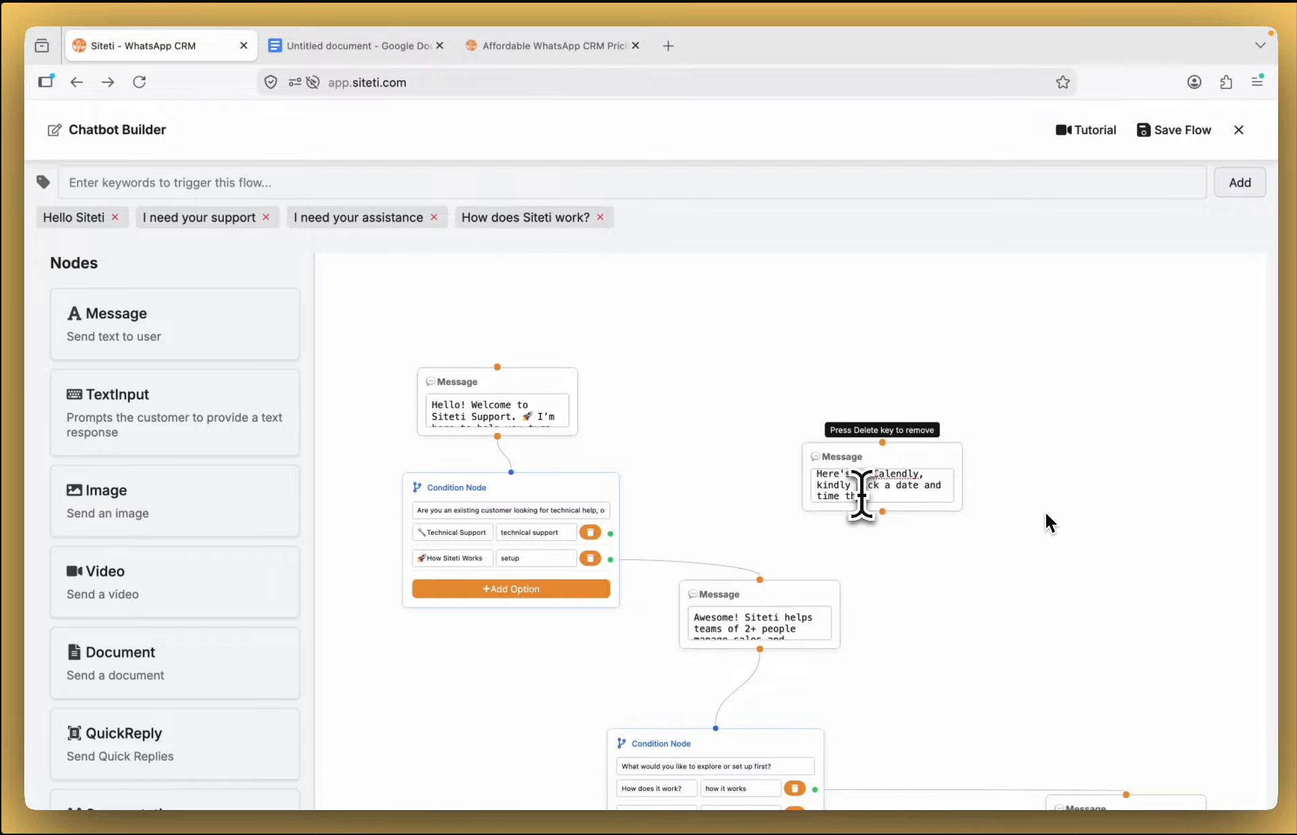
pyautogui.write('is conve')
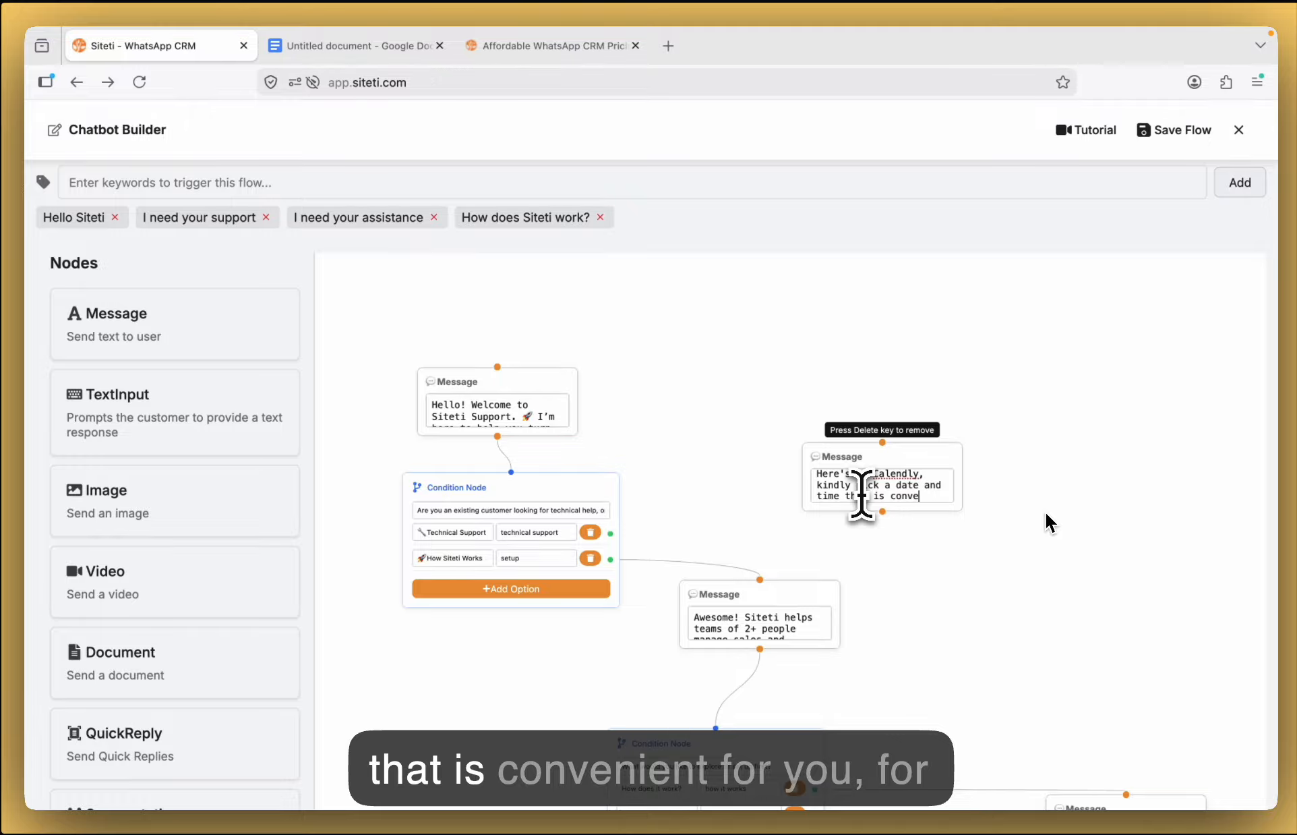
pyautogui.write('nient ')
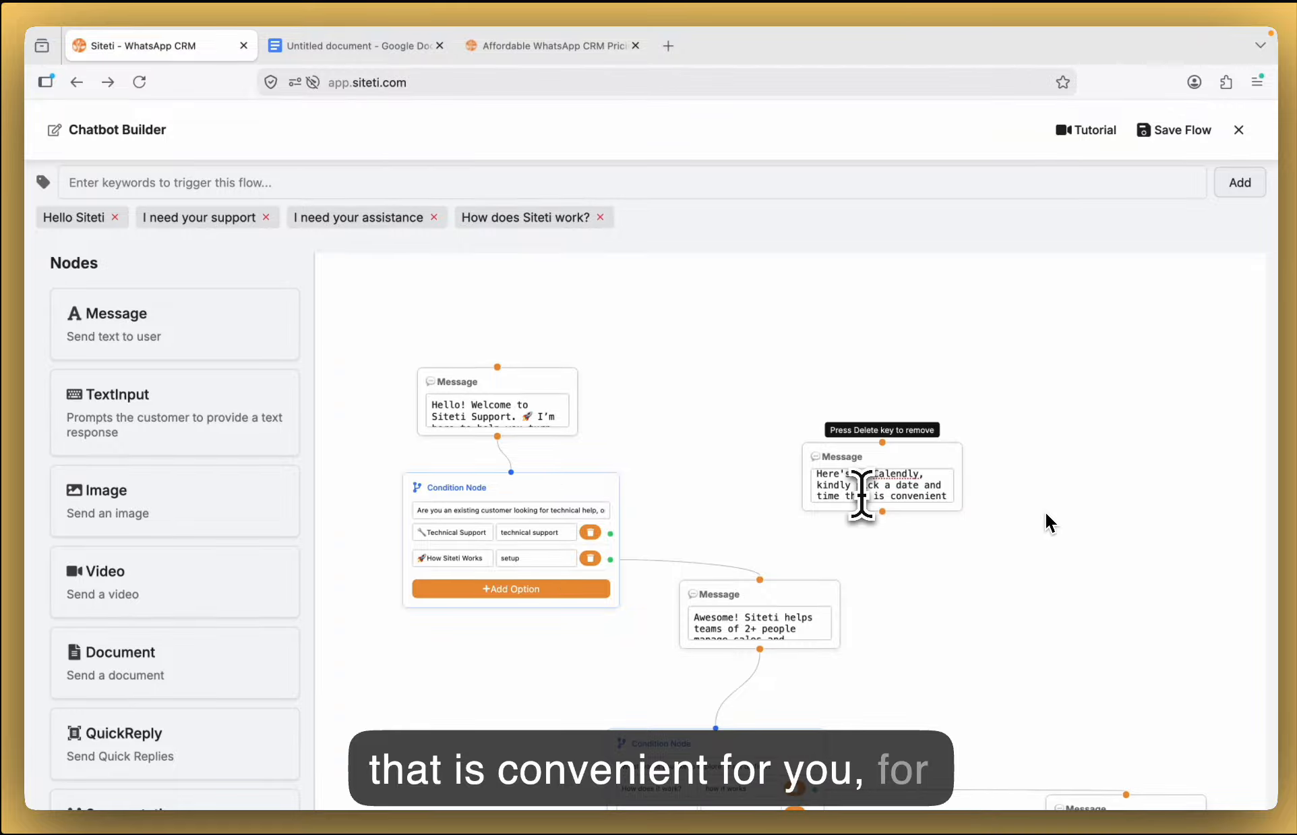
pyautogui.write('for ')
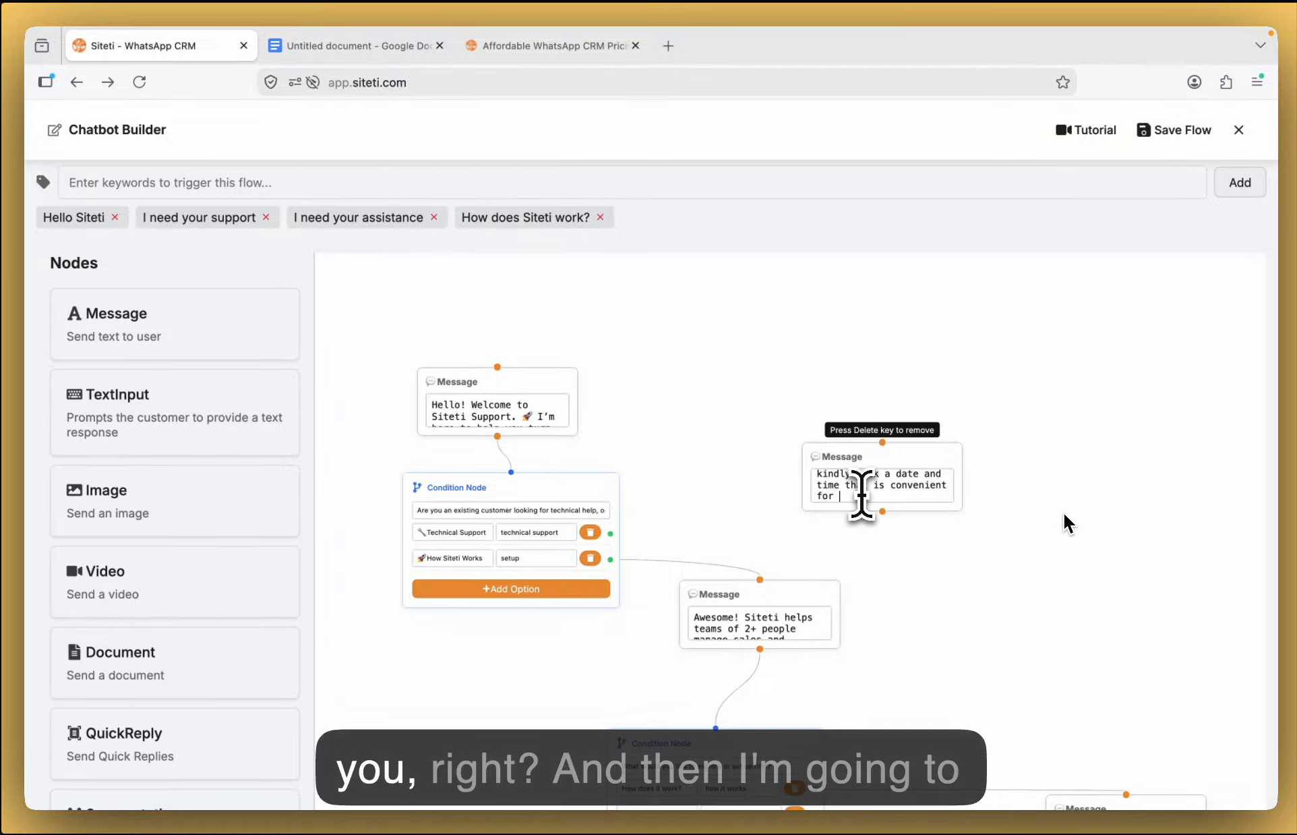
pyautogui.write('you.')
pyautogui.press('Return')
pyautogui.press('Return')
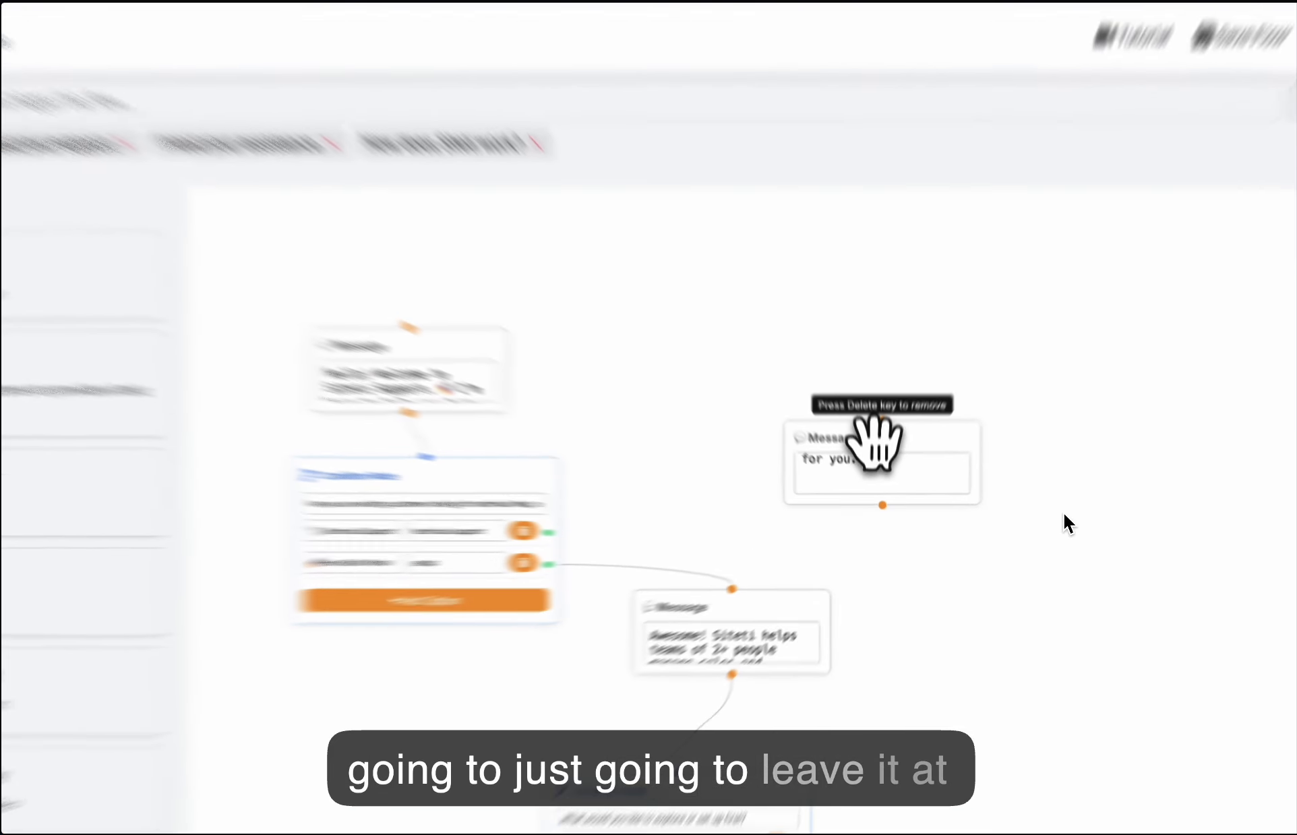
# Connect the Technical Support option to the Calendly message and move that message farther from the condition node.
pyautogui.moveTo(879, 460); pyautogui.dragTo(814, 480)
pyautogui.moveTo(747, 419)
pyautogui.mouseDown()
pyautogui.moveTo(724, 420)
pyautogui.moveTo(747, 431)
pyautogui.mouseUp()
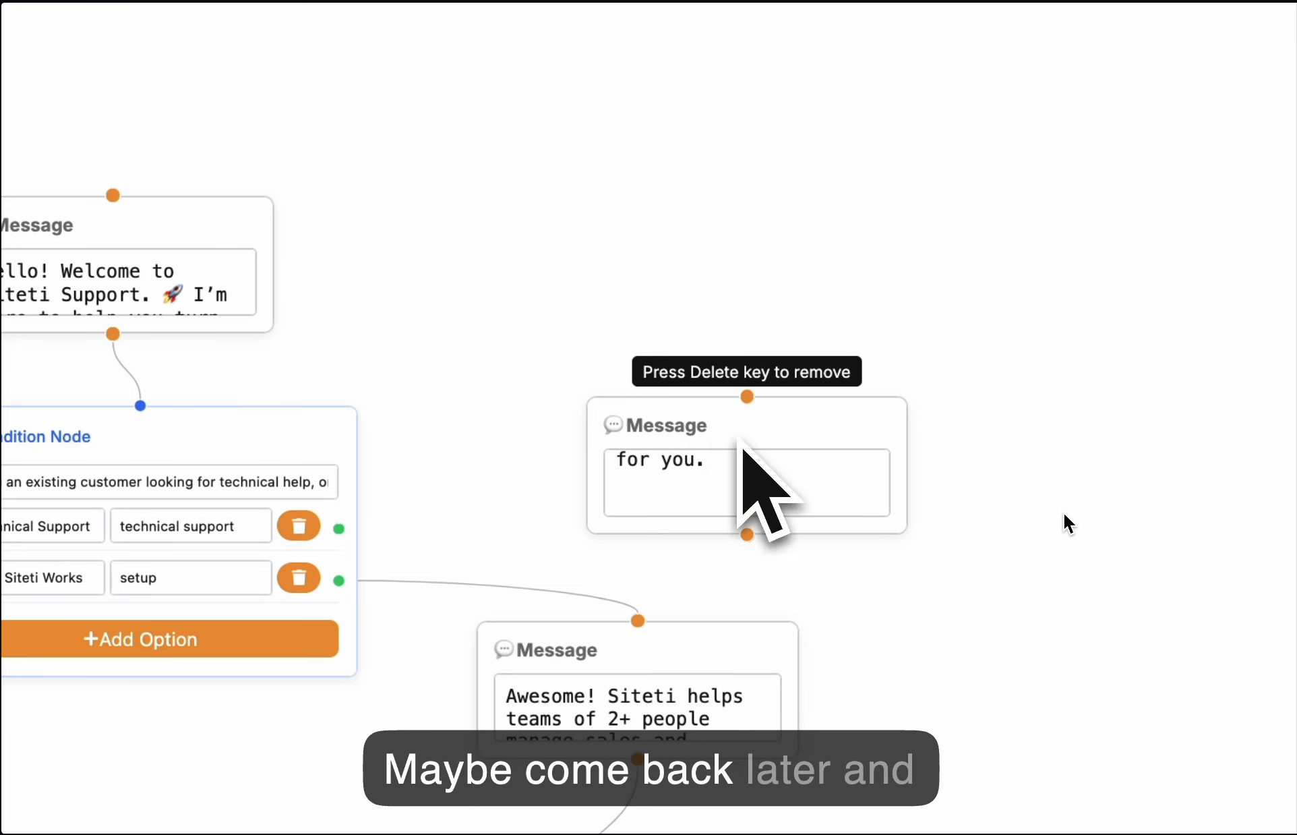
pyautogui.click(674, 505)
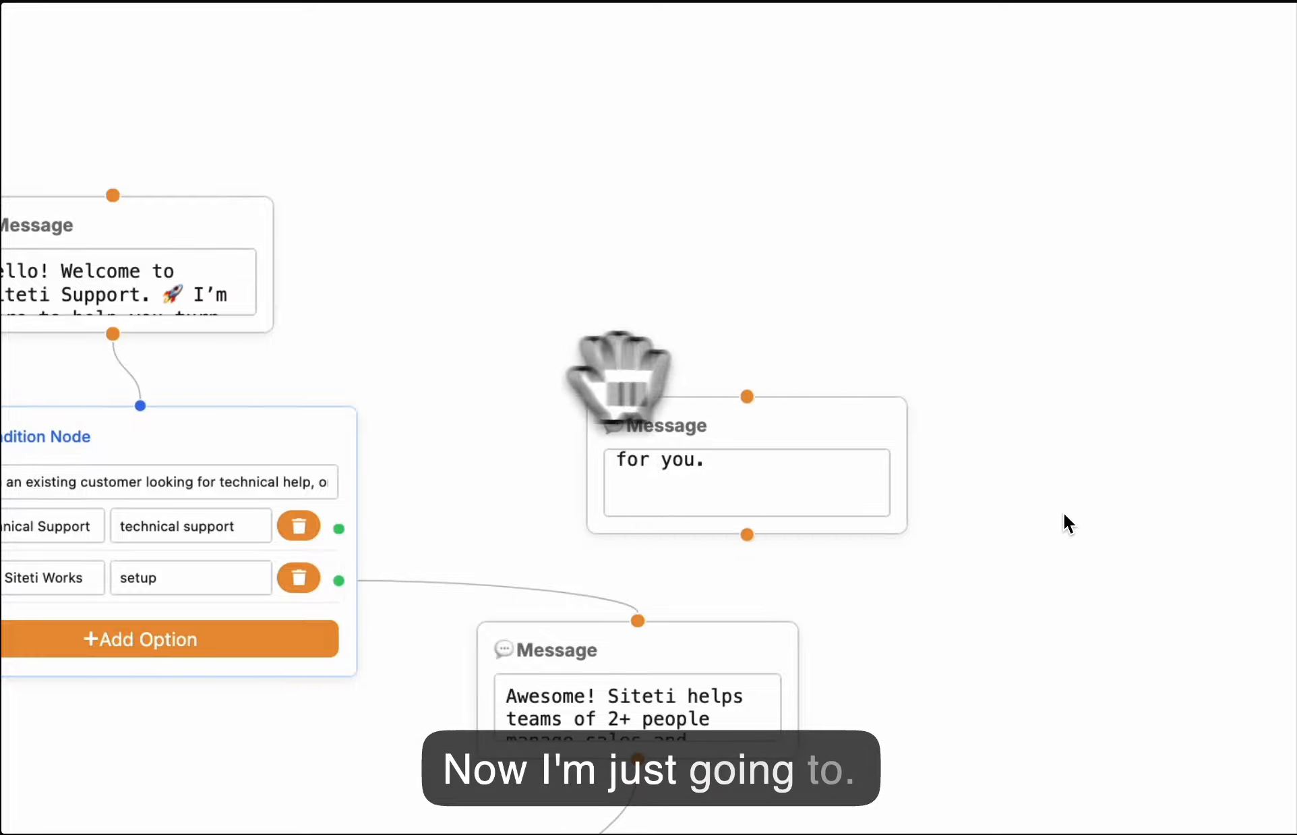
pyautogui.moveTo(747, 396); pyautogui.dragTo(339, 528)
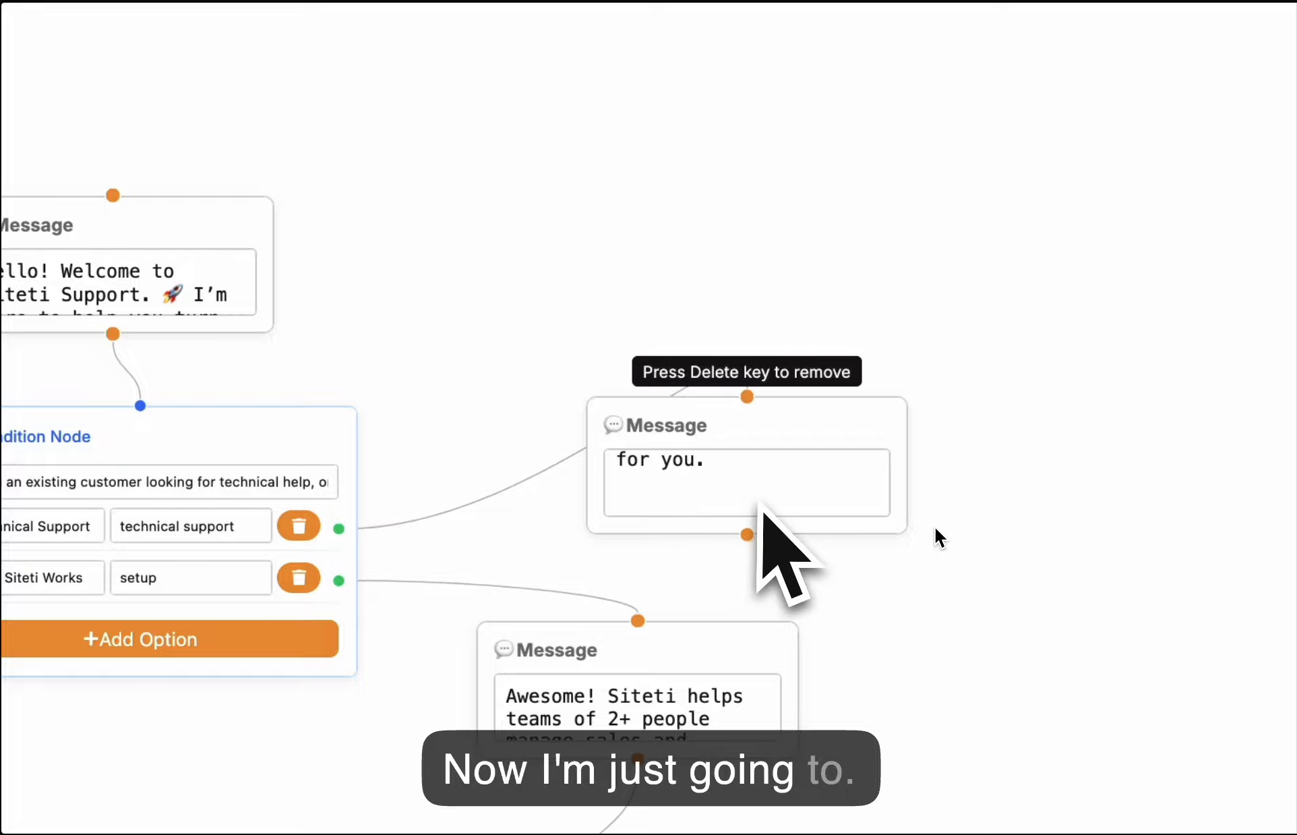
pyautogui.moveTo(797, 432); pyautogui.dragTo(959, 373)
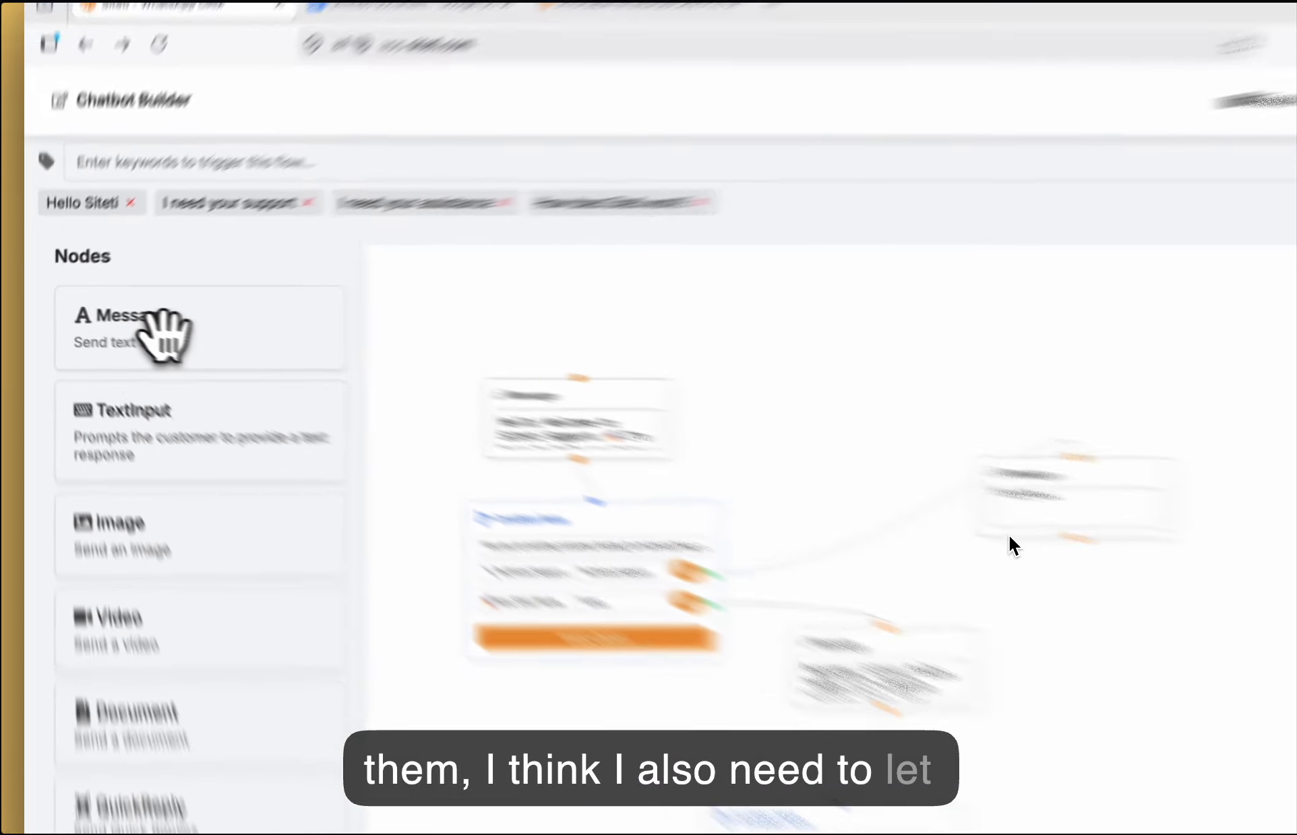
# Add another Message node to the canvas, below and to the right of the Calendly message.
pyautogui.moveTo(143, 330); pyautogui.dragTo(591, 412)
pyautogui.moveTo(925, 477); pyautogui.dragTo(72, 307)
pyautogui.moveTo(296, 351); pyautogui.dragTo(304, 347)
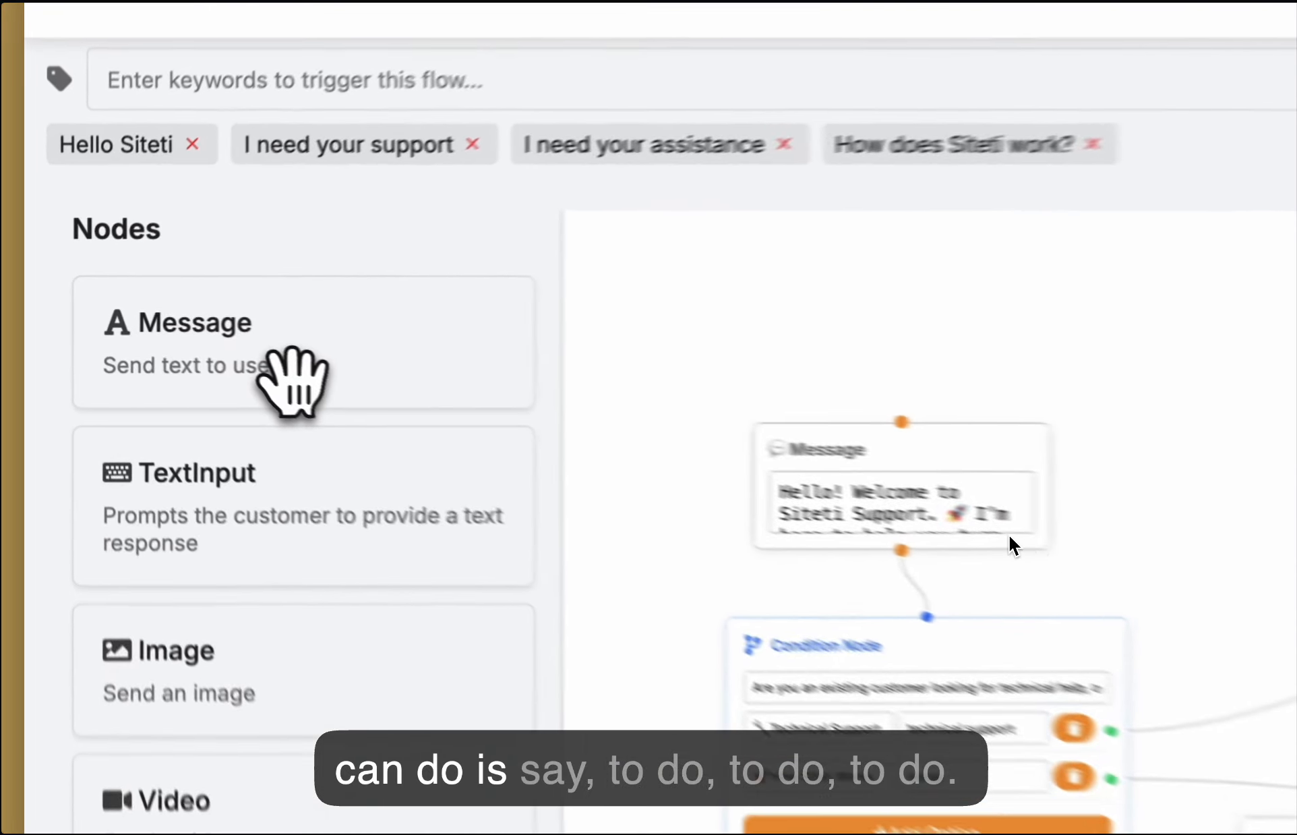
pyautogui.moveTo(168, 340)
pyautogui.mouseDown()
pyautogui.moveTo(197, 343)
pyautogui.moveTo(184, 347)
pyautogui.mouseUp()
pyautogui.moveTo(343, 389); pyautogui.dragTo(695, 449)
# Replace the newest message's placeholder text with "Please expect a call from our support engineers".
pyautogui.tripleClick(804, 540)
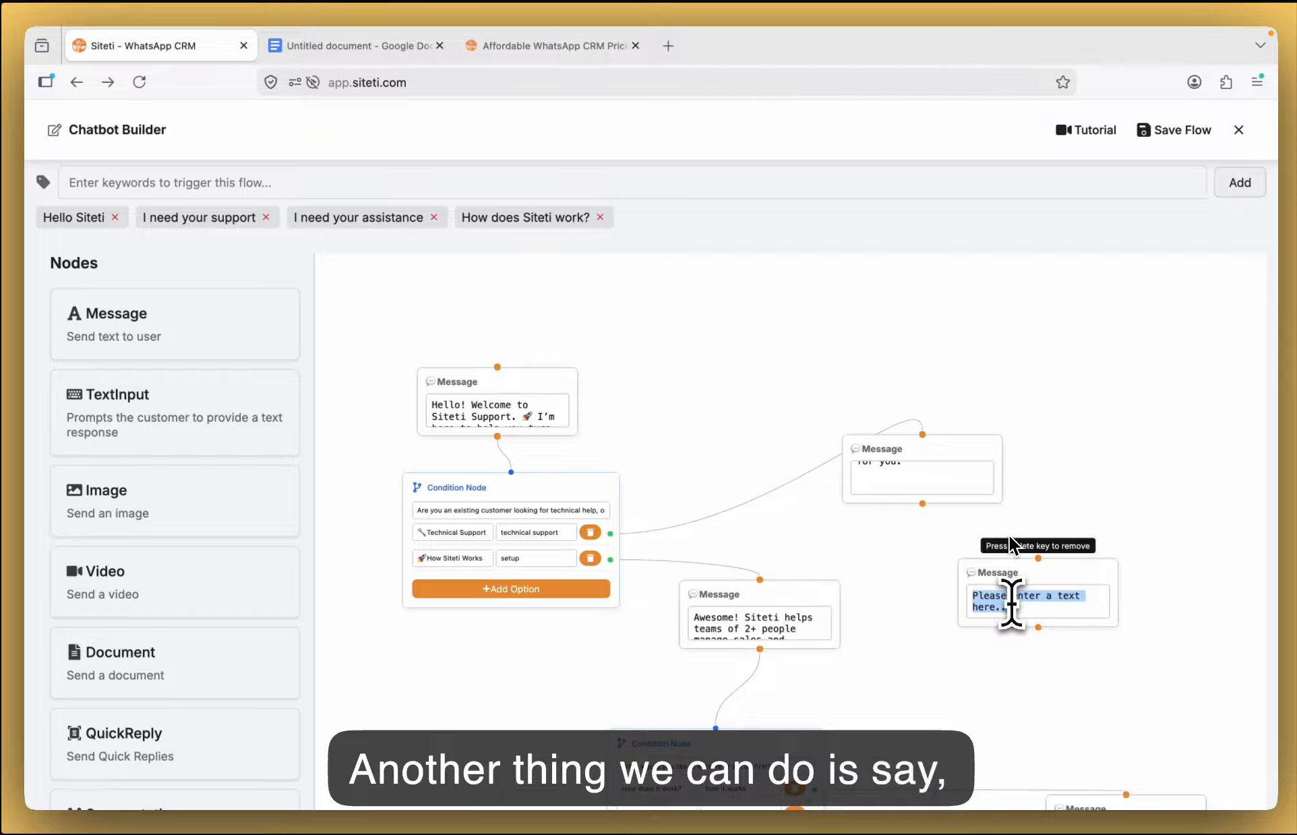
pyautogui.write('P')
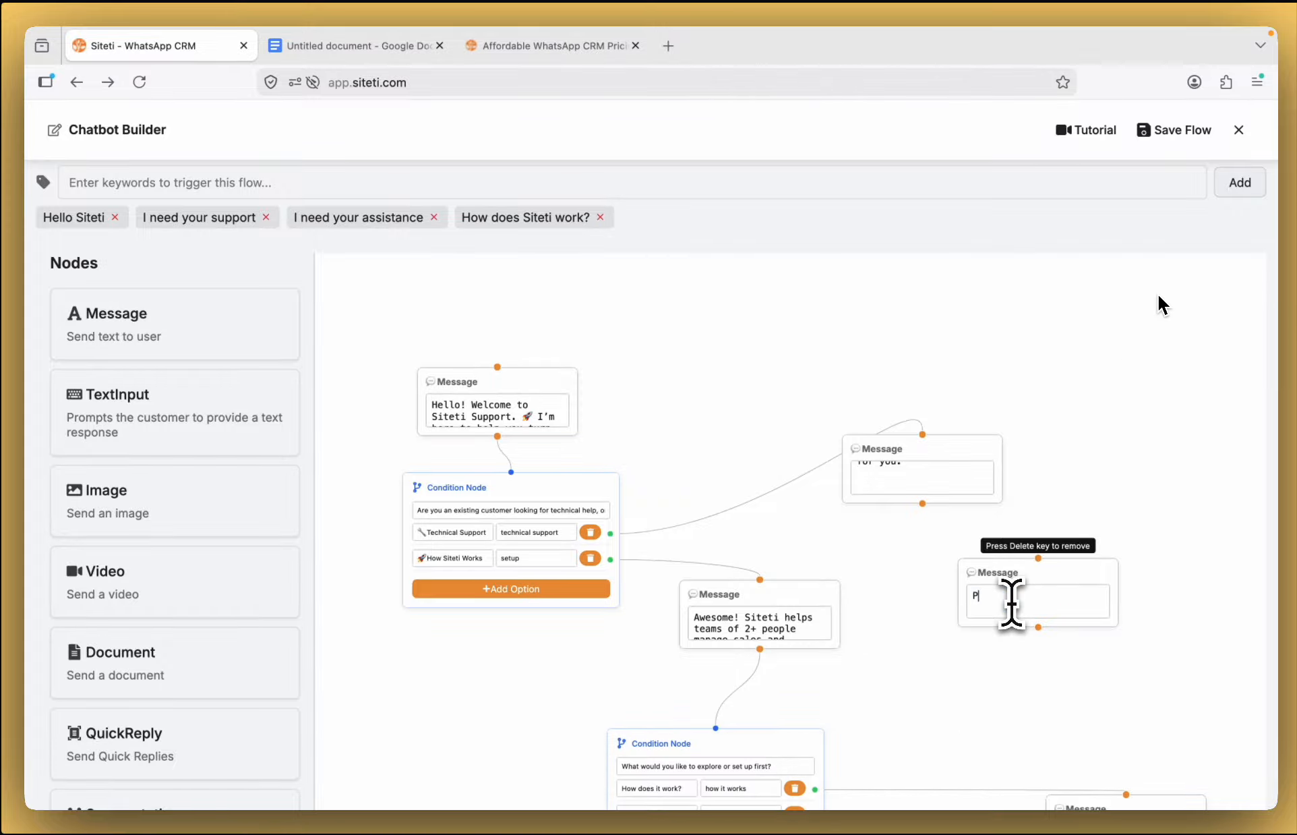
pyautogui.write('lease expef')
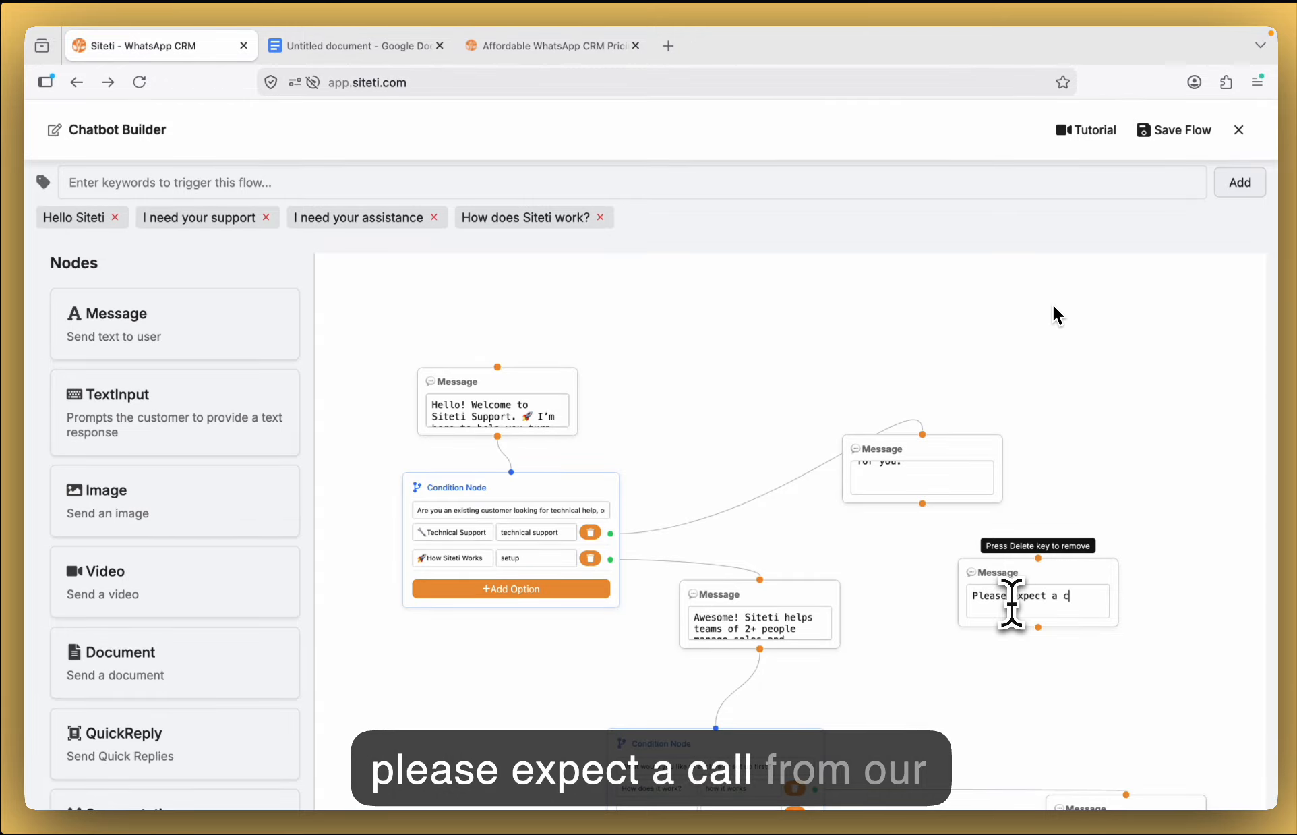
pyautogui.write('t a call from our s')
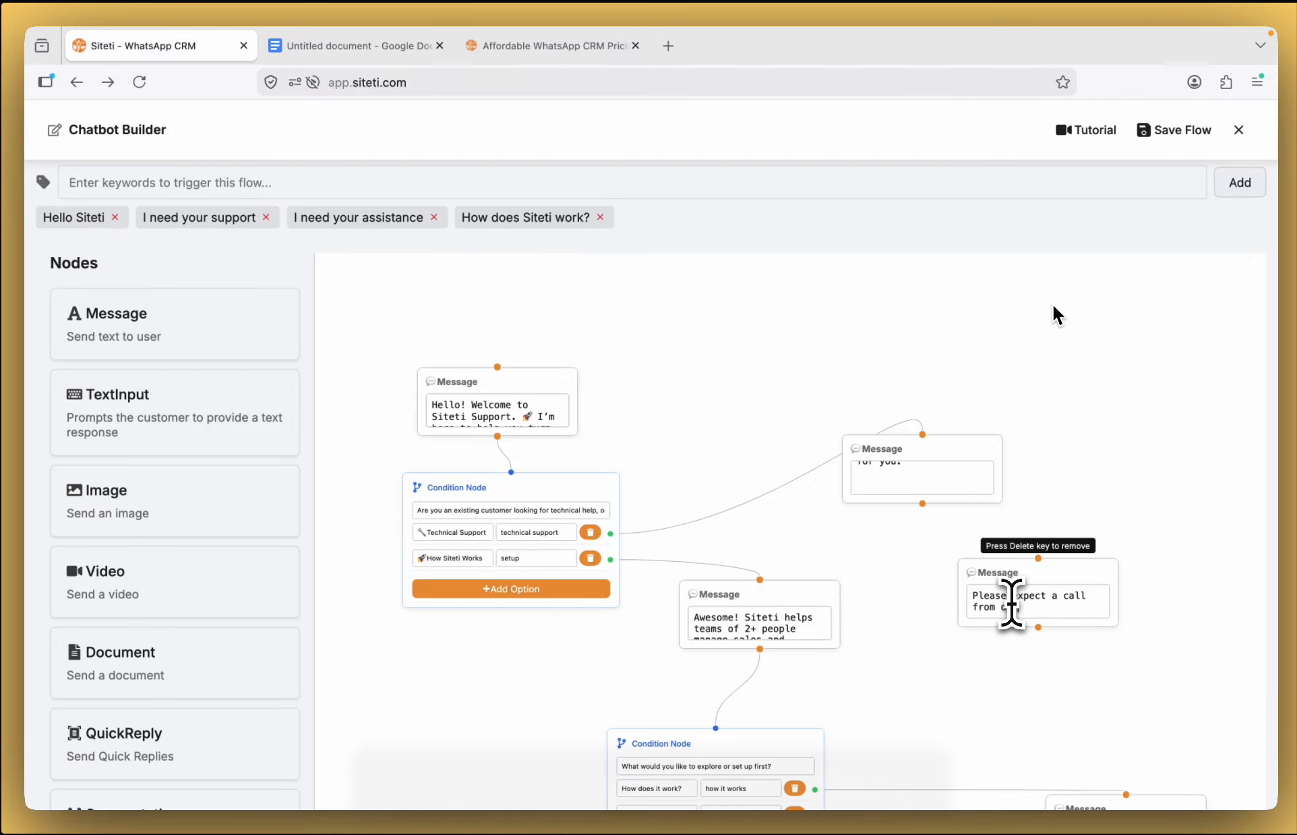
pyautogui.write('upport')
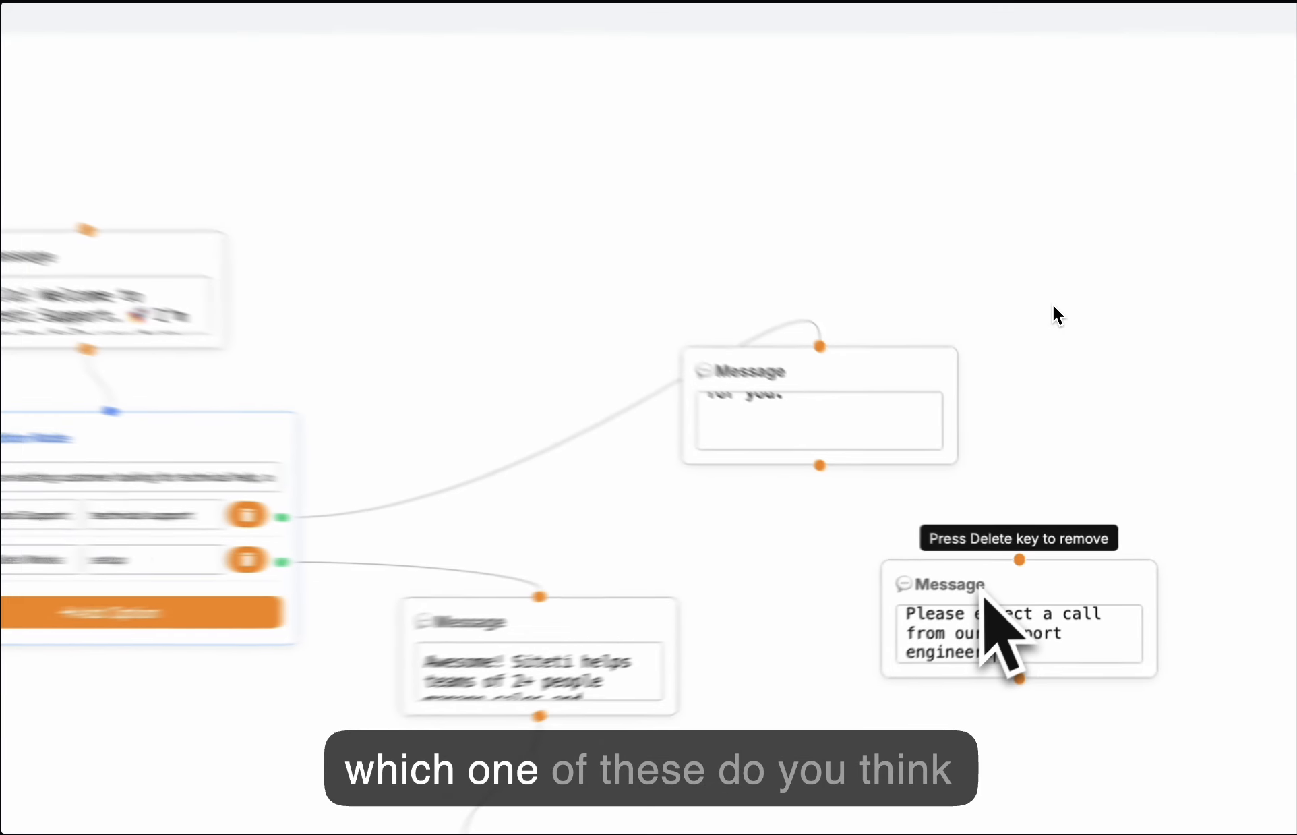
# Move the support-call message beside the welcome message and align the first condition node directly under the welcome message.
pyautogui.moveTo(1025, 587); pyautogui.dragTo(710, 405)
pyautogui.moveTo(364, 260); pyautogui.dragTo(350, 226)
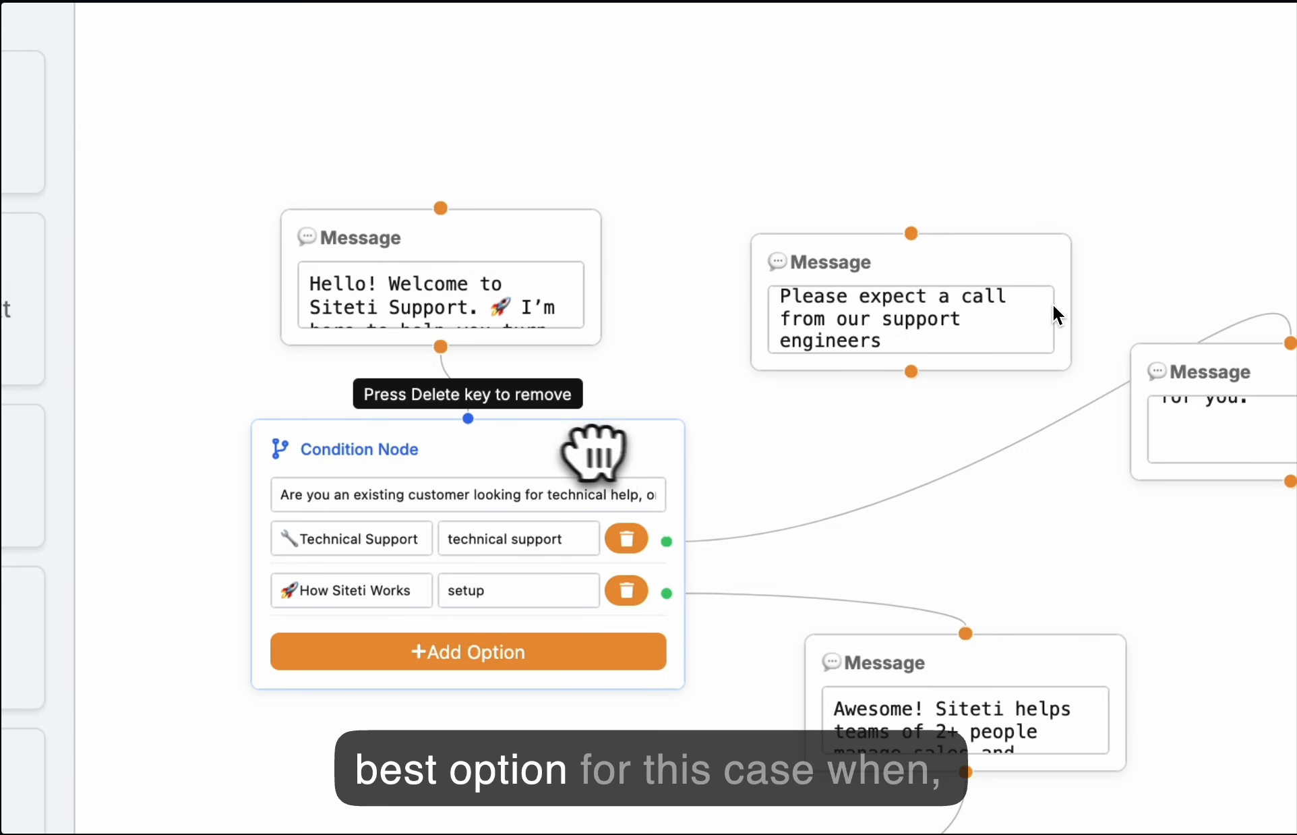
pyautogui.moveTo(596, 455); pyautogui.dragTo(570, 447)
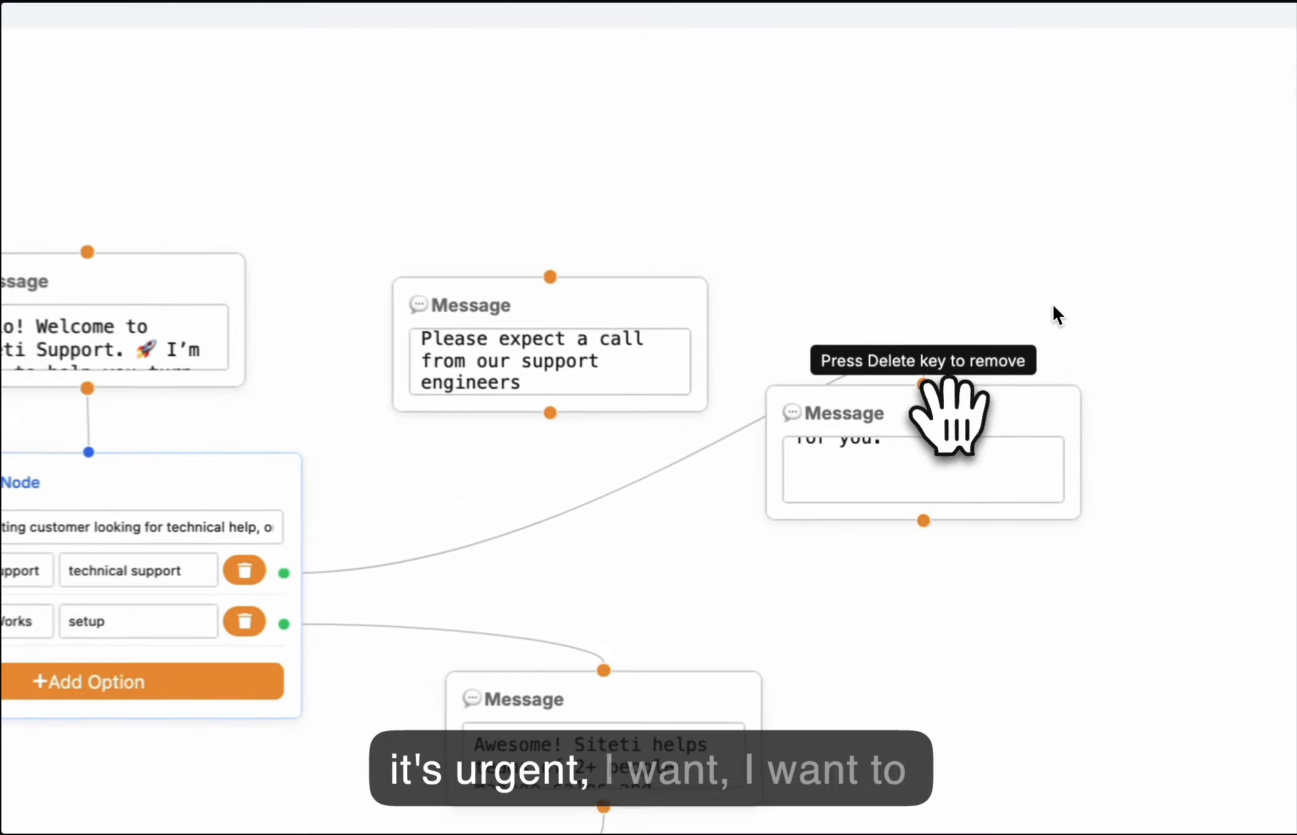
# Delete the Calendly message and connect the Technical Support option to the support-call message instead, ending its text with a full stop.
pyautogui.press('Delete')
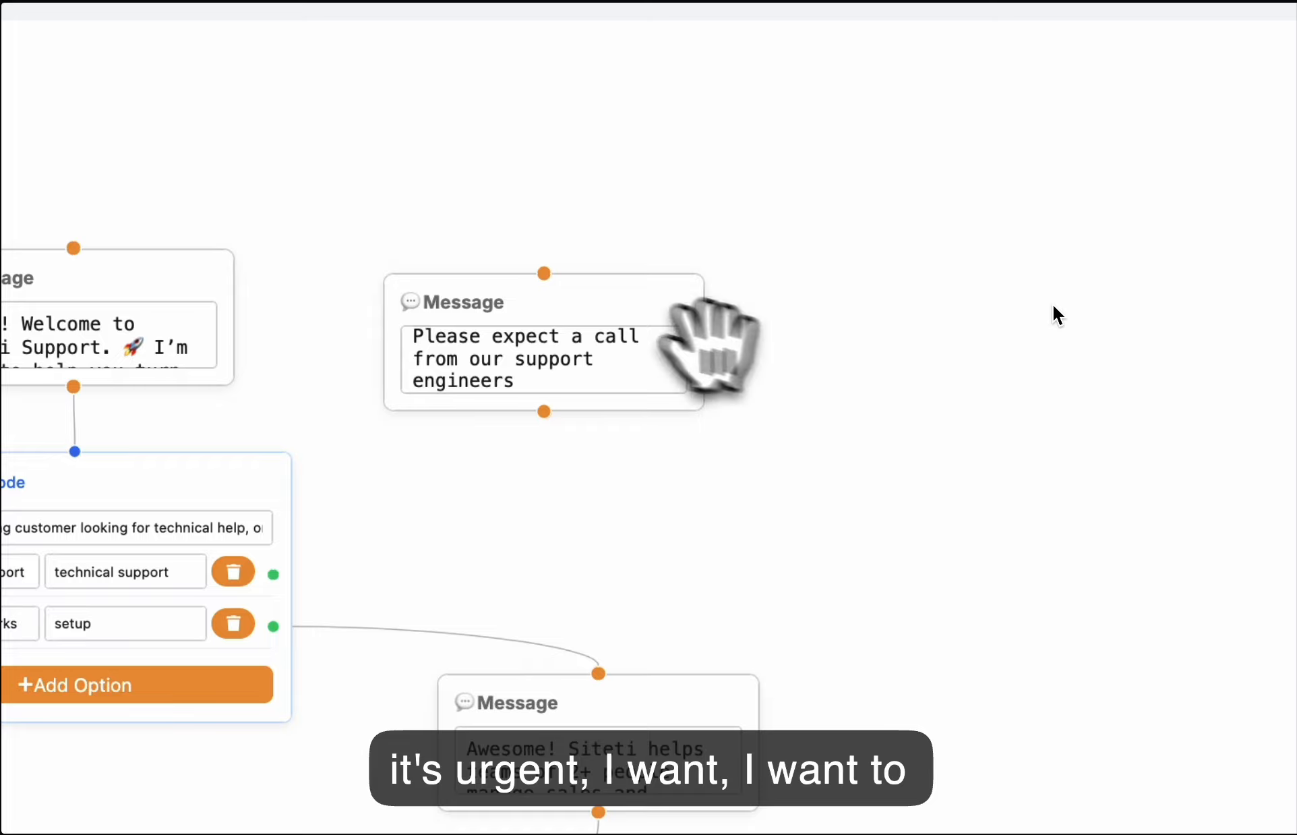
pyautogui.moveTo(587, 297); pyautogui.dragTo(677, 484)
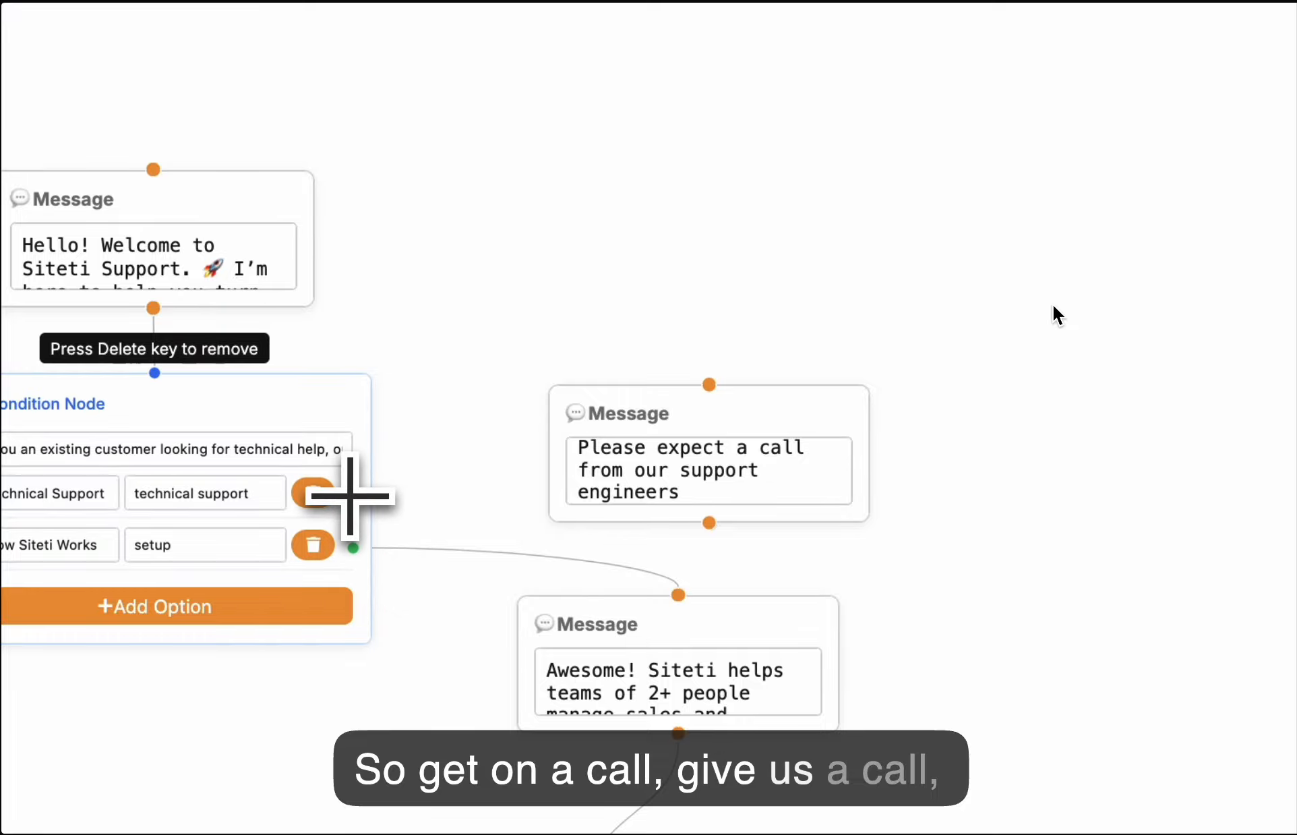
pyautogui.moveTo(350, 496); pyautogui.dragTo(625, 342)
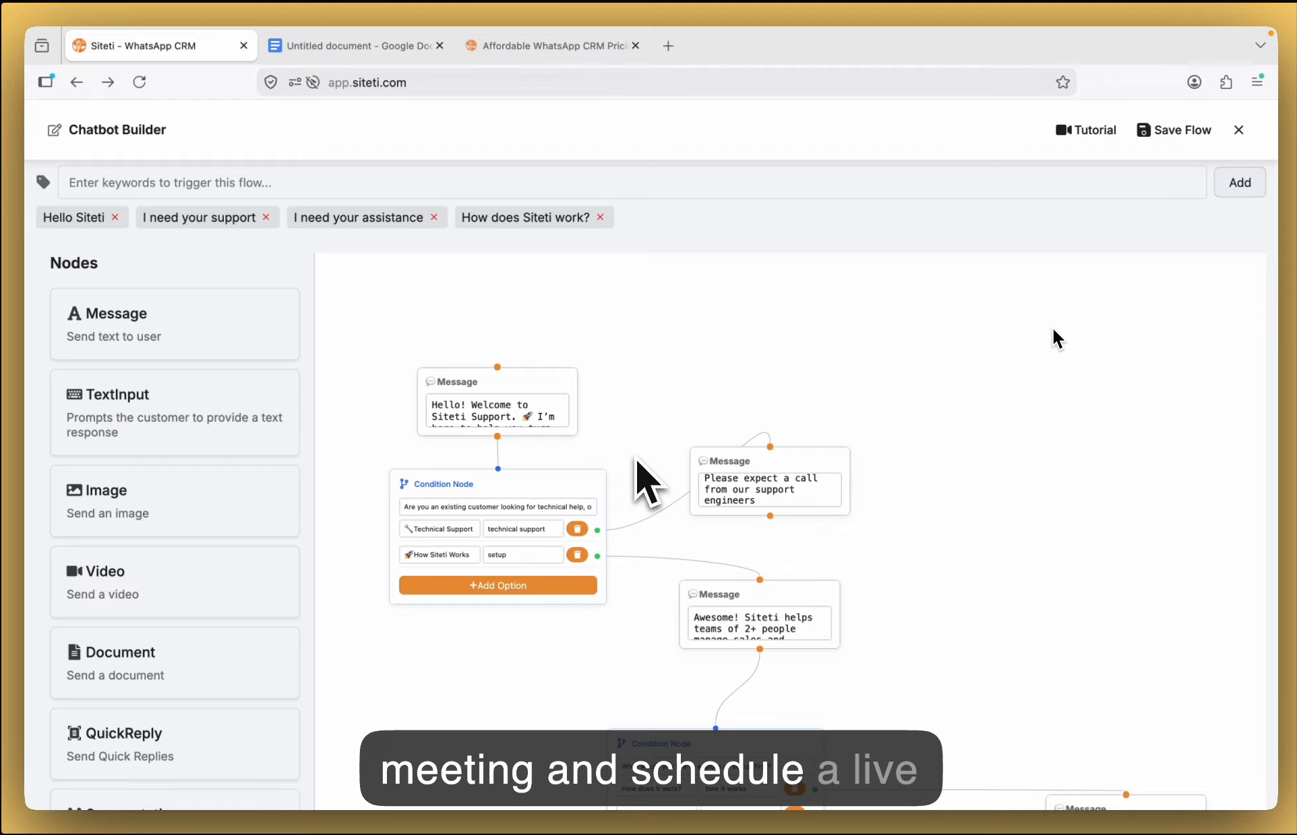
pyautogui.click(755, 500)
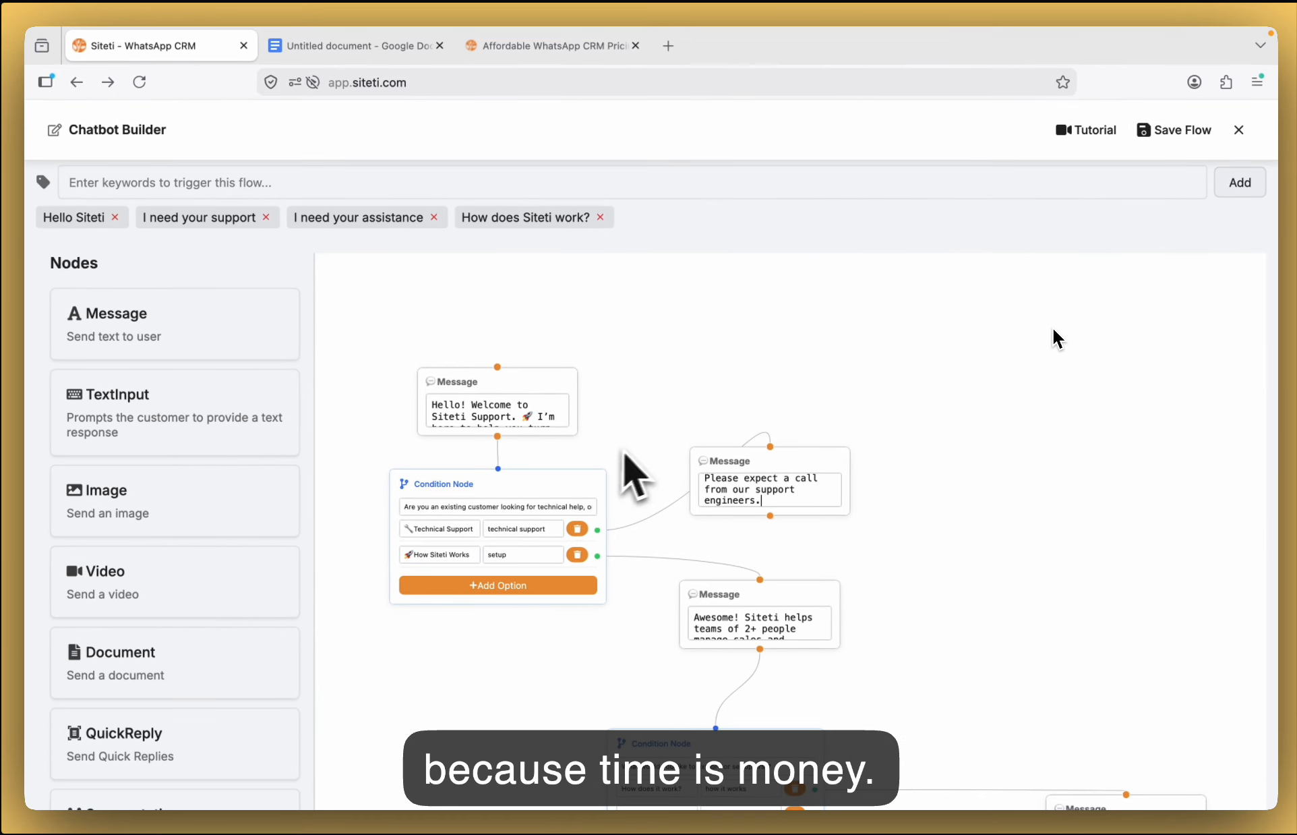
# Look over the lower part of the flow, examining the second condition node's options and the replies connected to them.
pyautogui.scroll(-2, 773, 513)
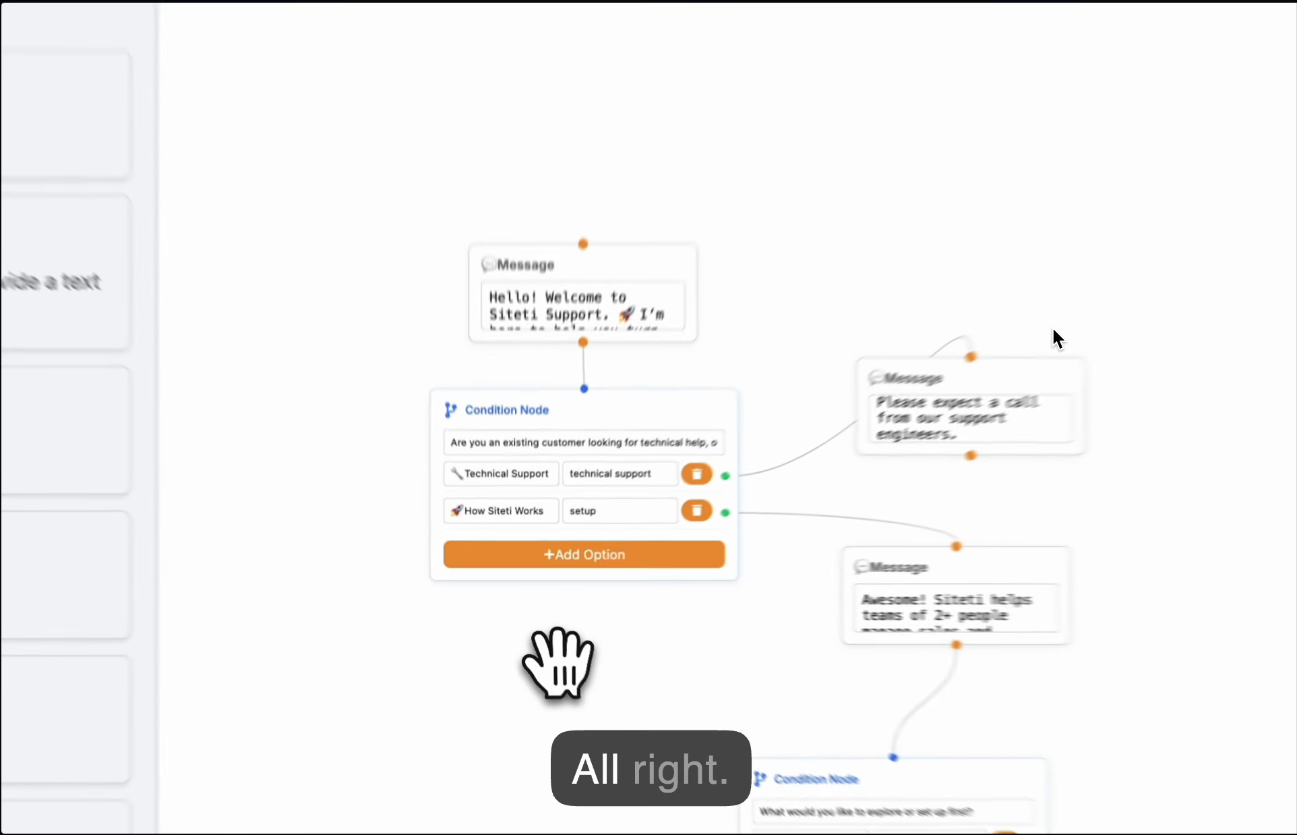
pyautogui.moveTo(558, 664); pyautogui.dragTo(533, 286)
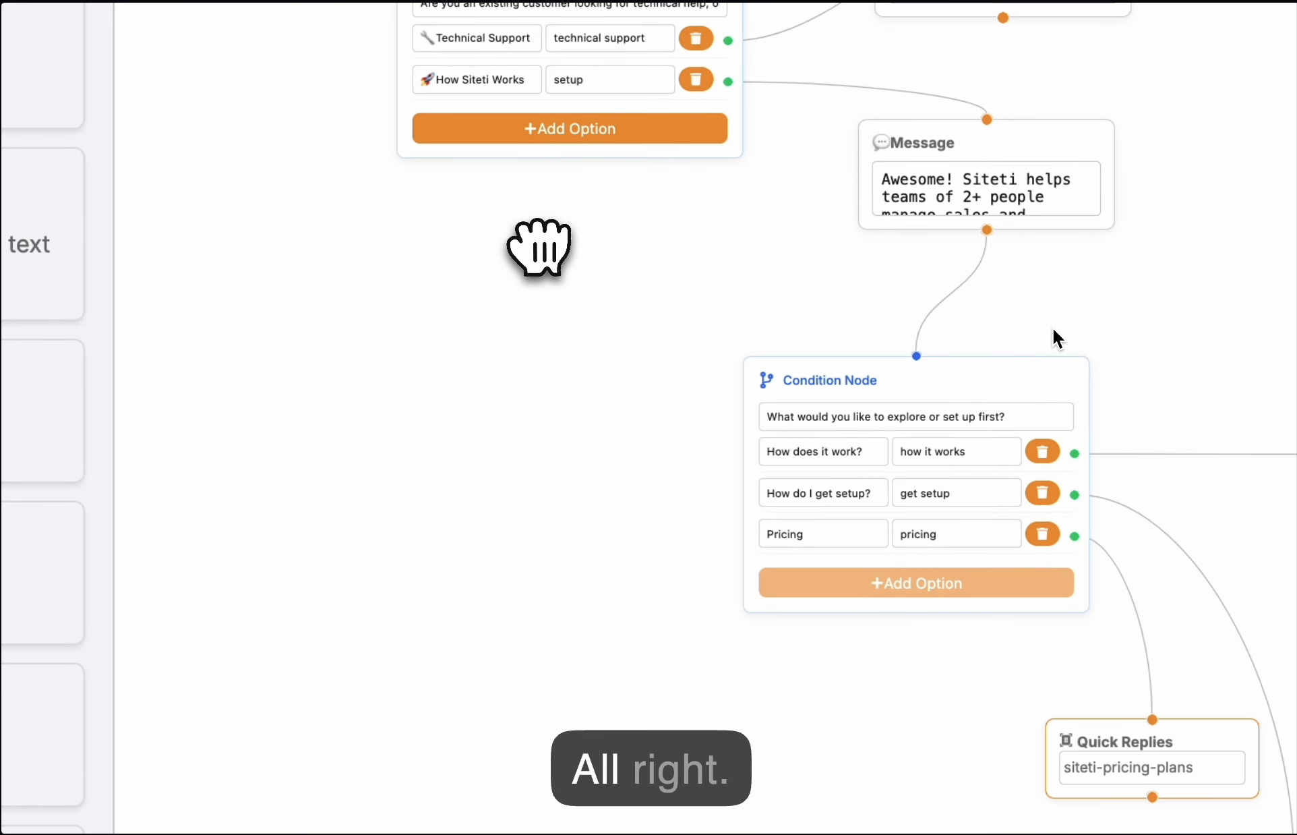
pyautogui.moveTo(509, 509); pyautogui.dragTo(347, 290)
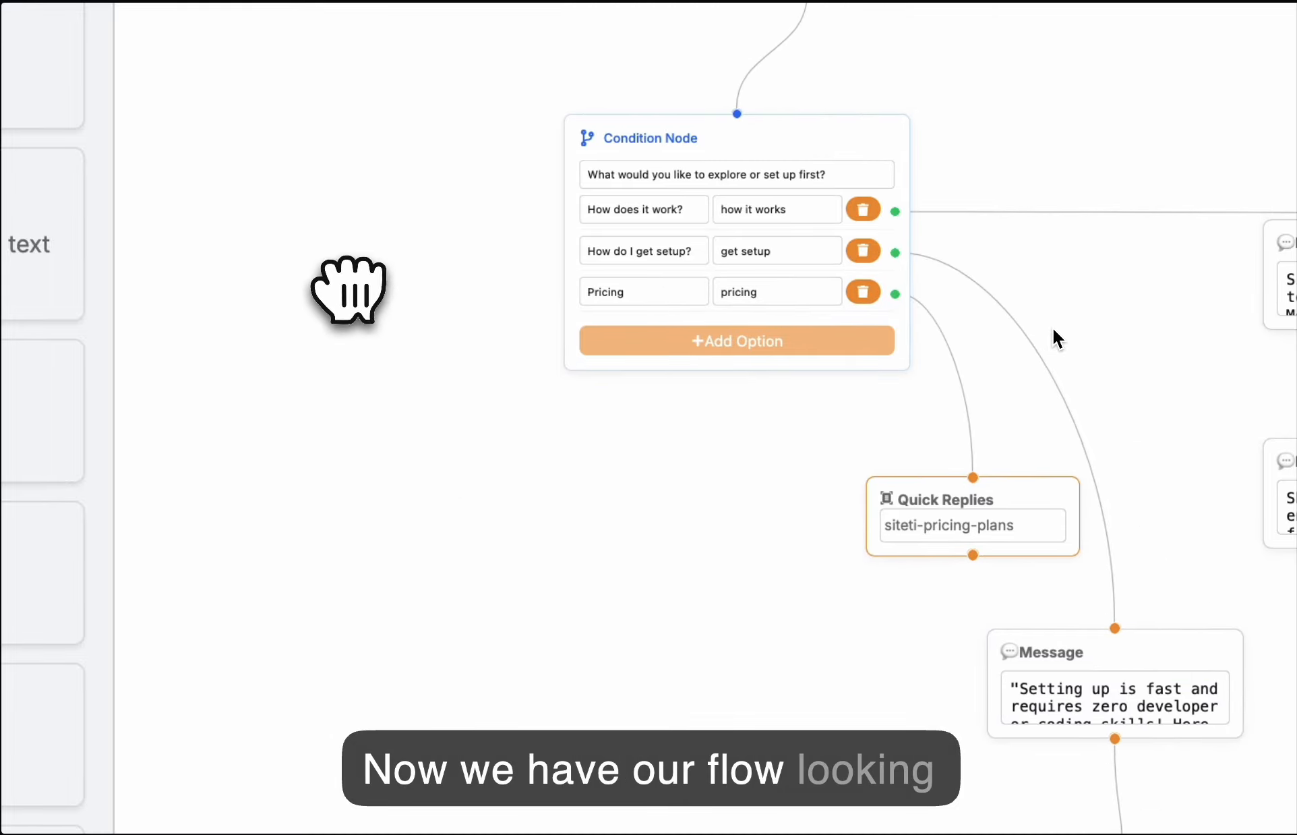
pyautogui.scroll(3, 471, 494)
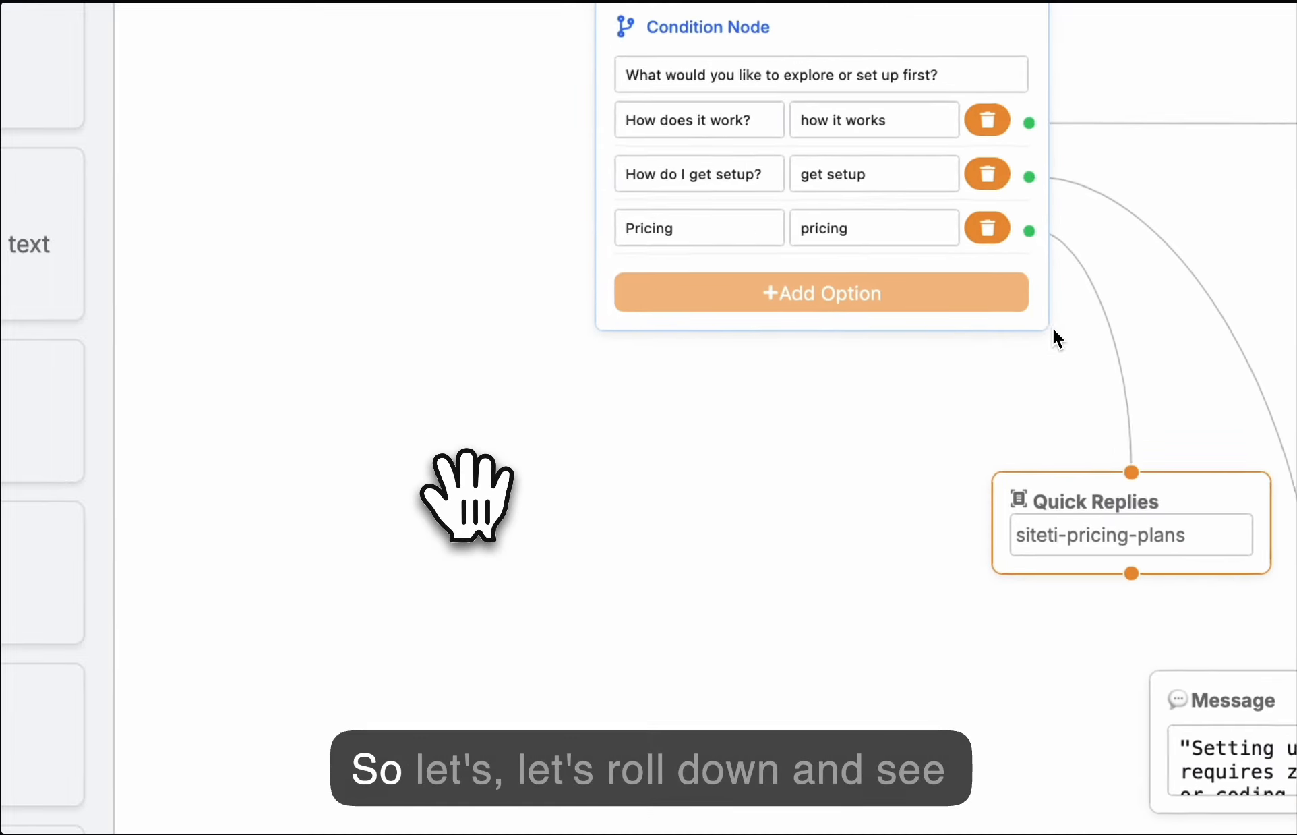
pyautogui.scroll(-2, 472, 493)
pyautogui.moveTo(394, 202); pyautogui.dragTo(400, 353)
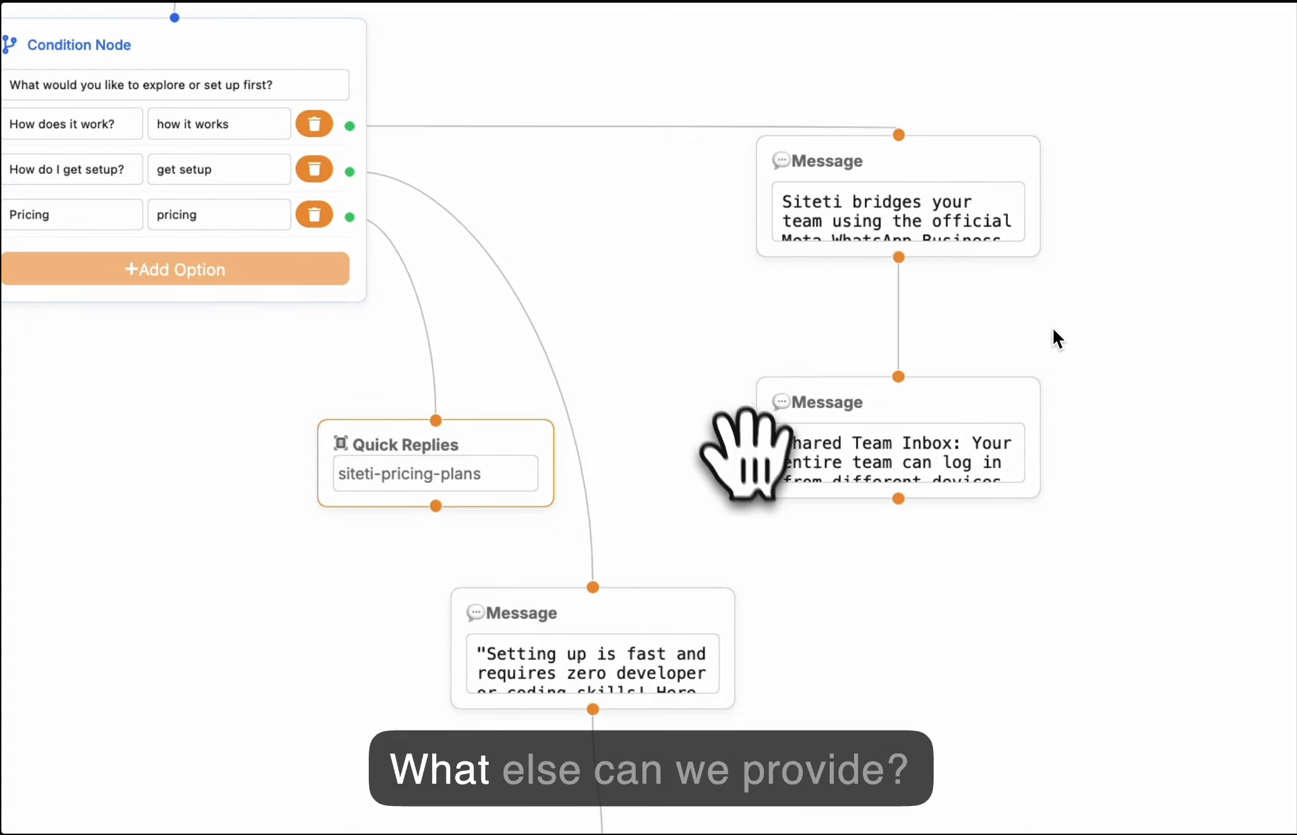
pyautogui.moveTo(797, 561); pyautogui.dragTo(774, 423)
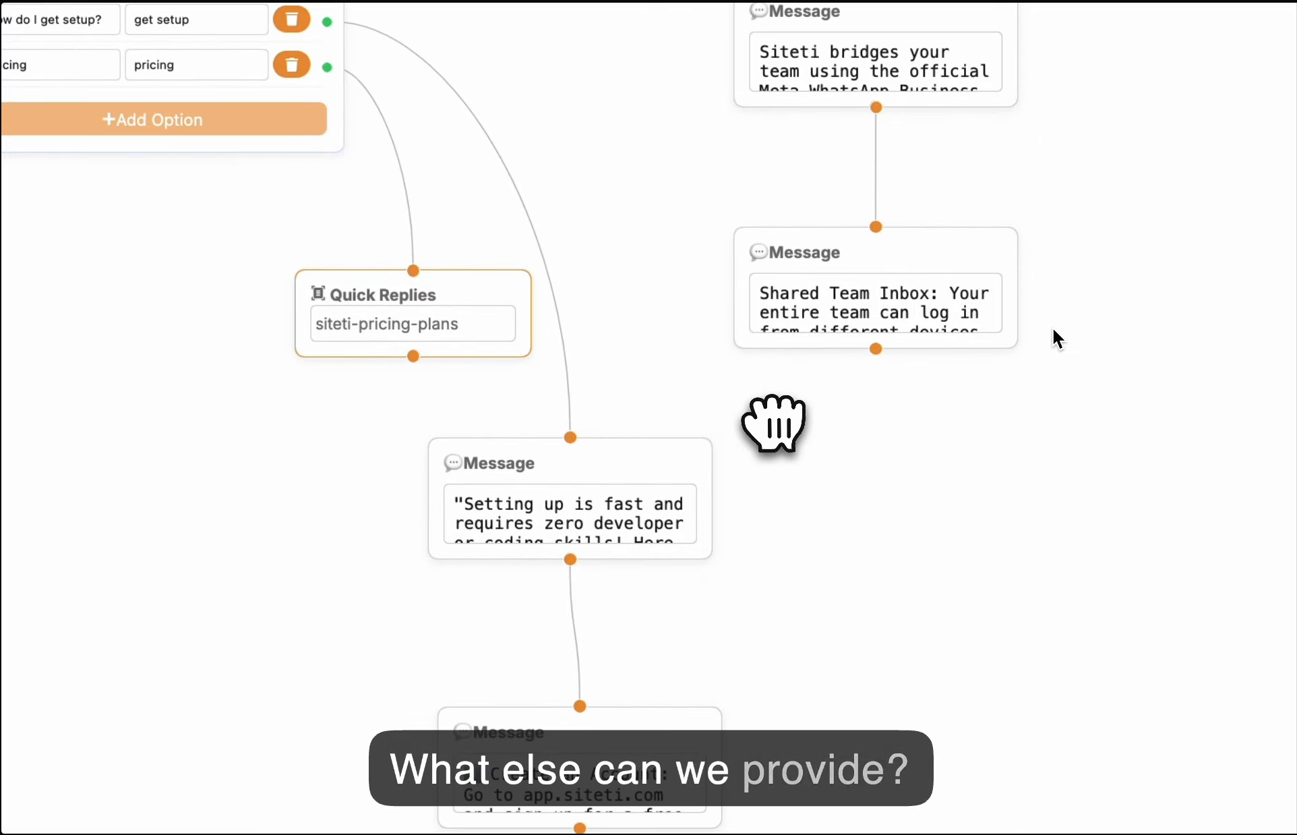
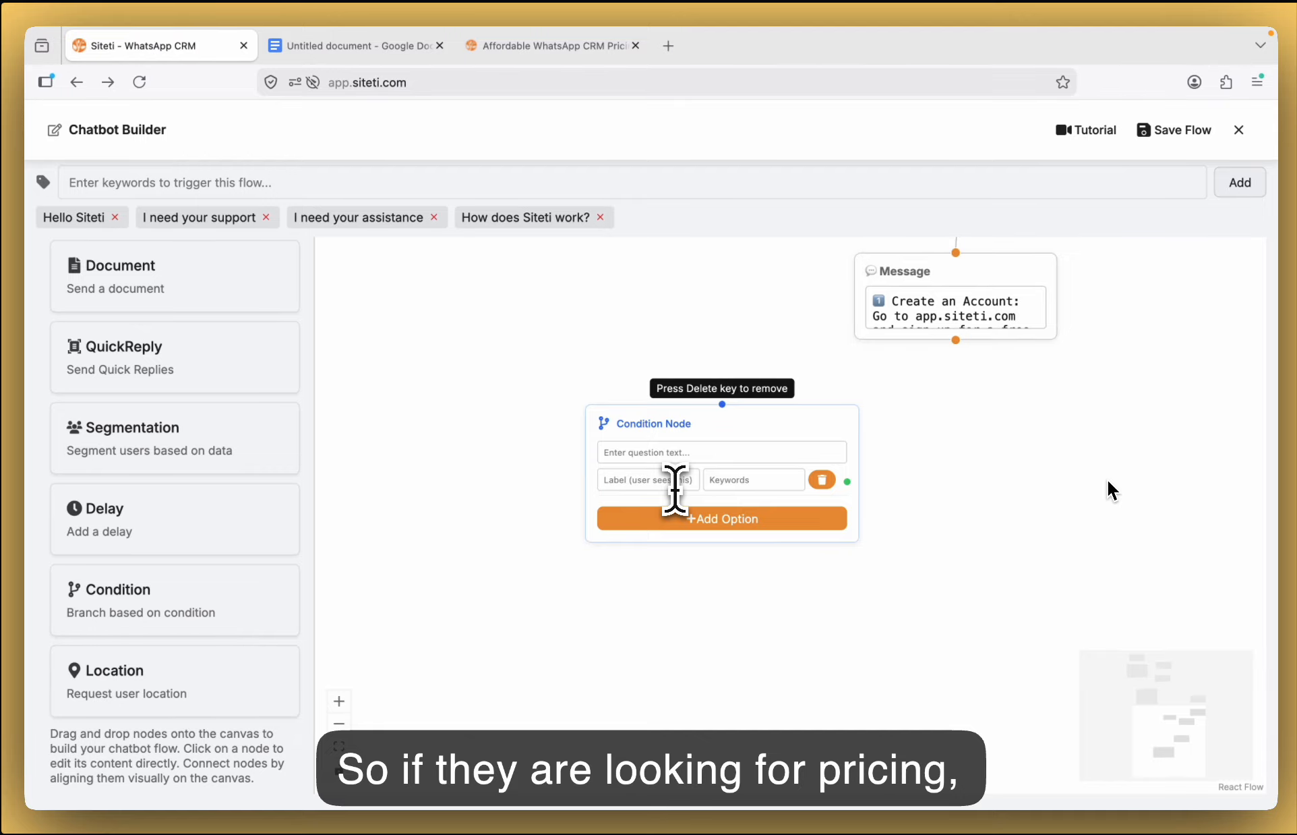
# Label the new condition node's first option "Siteti Pricing?" and add a second option labelled "Meta Pricing".
pyautogui.write('Siteti Pric')
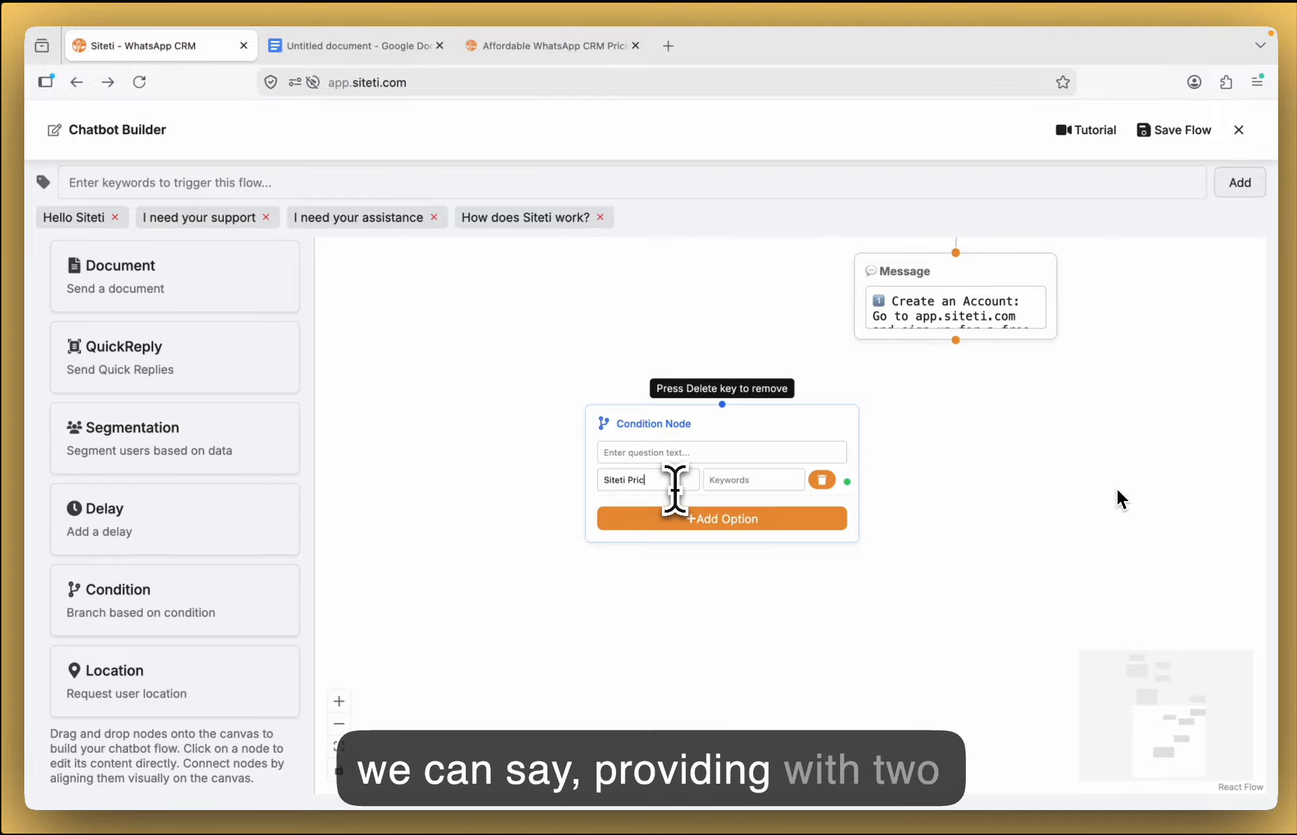
pyautogui.write('ing?')
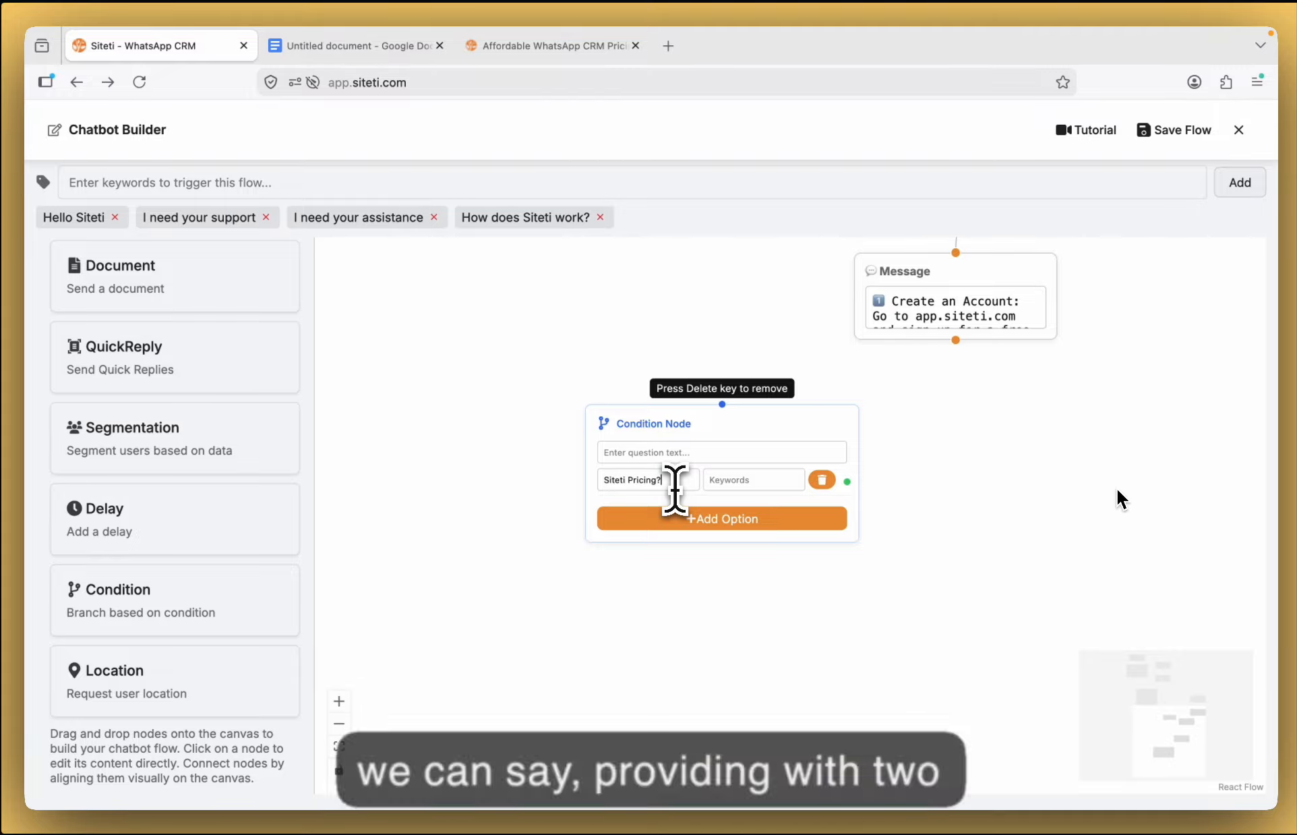
pyautogui.click(718, 519)
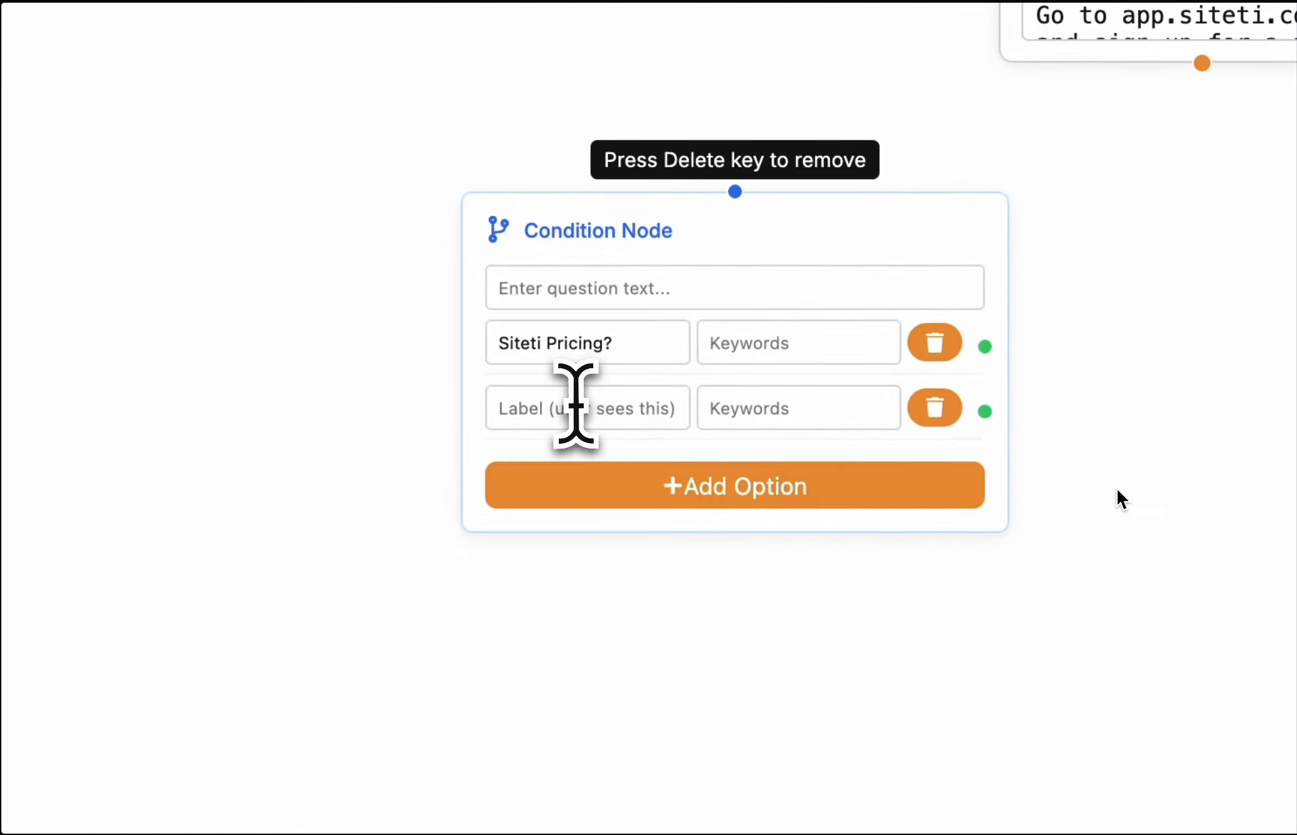
pyautogui.click(575, 405)
pyautogui.write('Met')
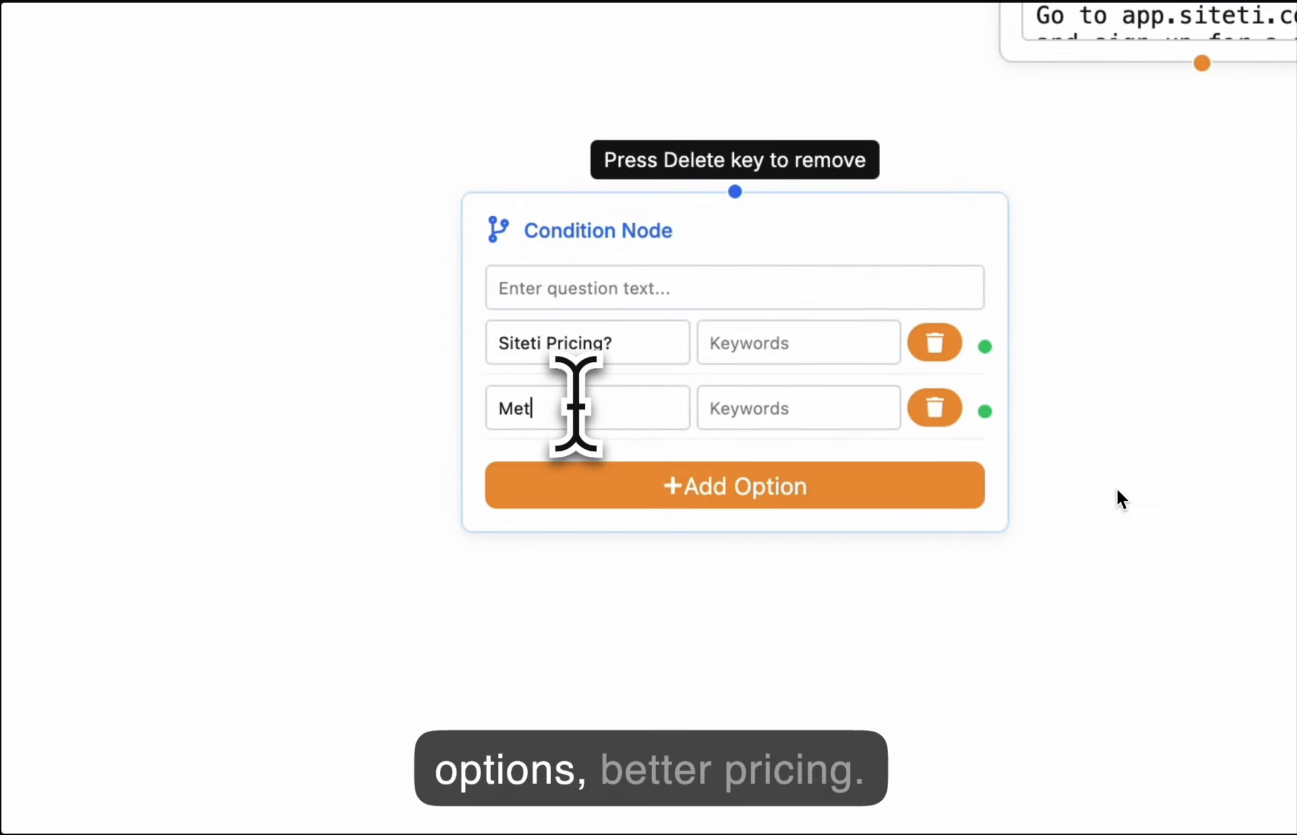
pyautogui.write('a Pr')
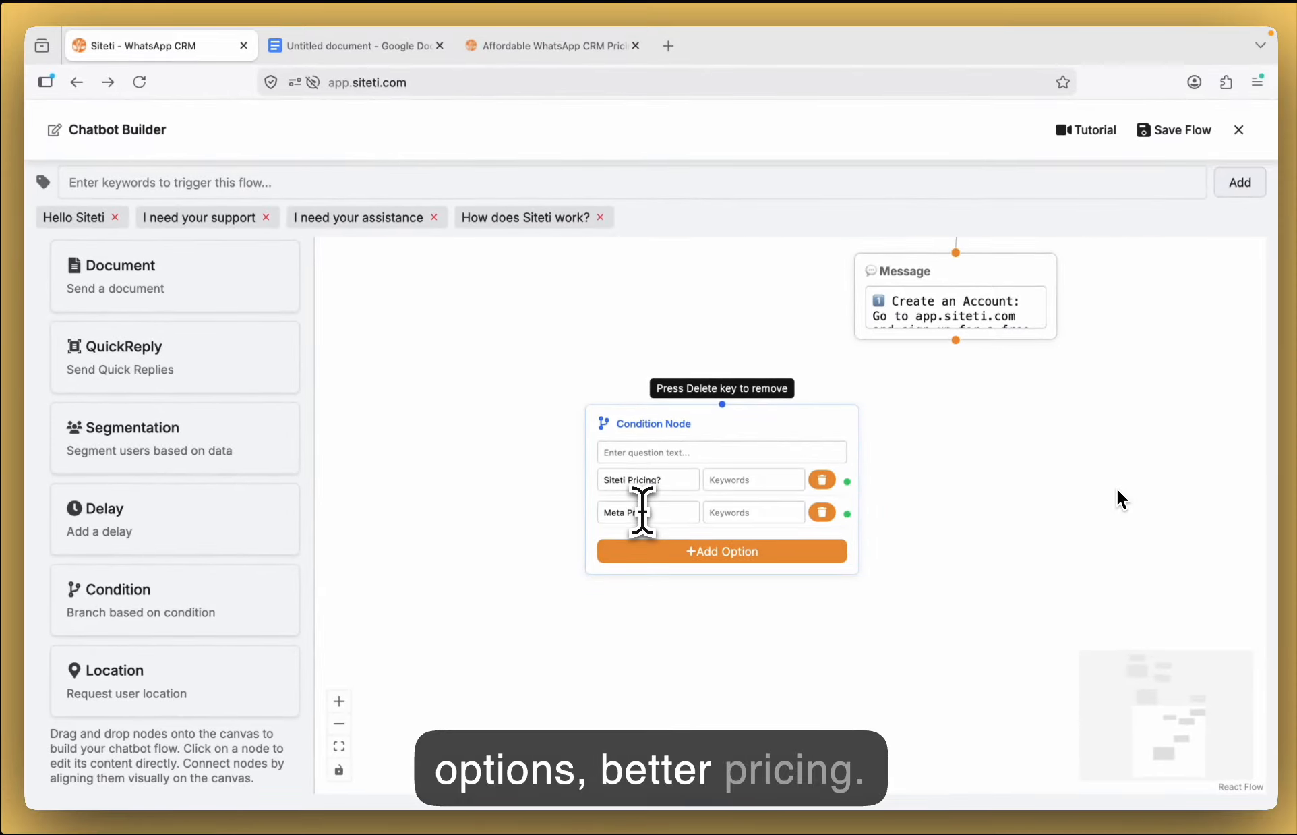
pyautogui.write('icing')
# Enter the keywords "siteti pricing" for the Siteti Pricing? option and "meta pricing" for the Meta Pricing option.
pyautogui.click(748, 484)
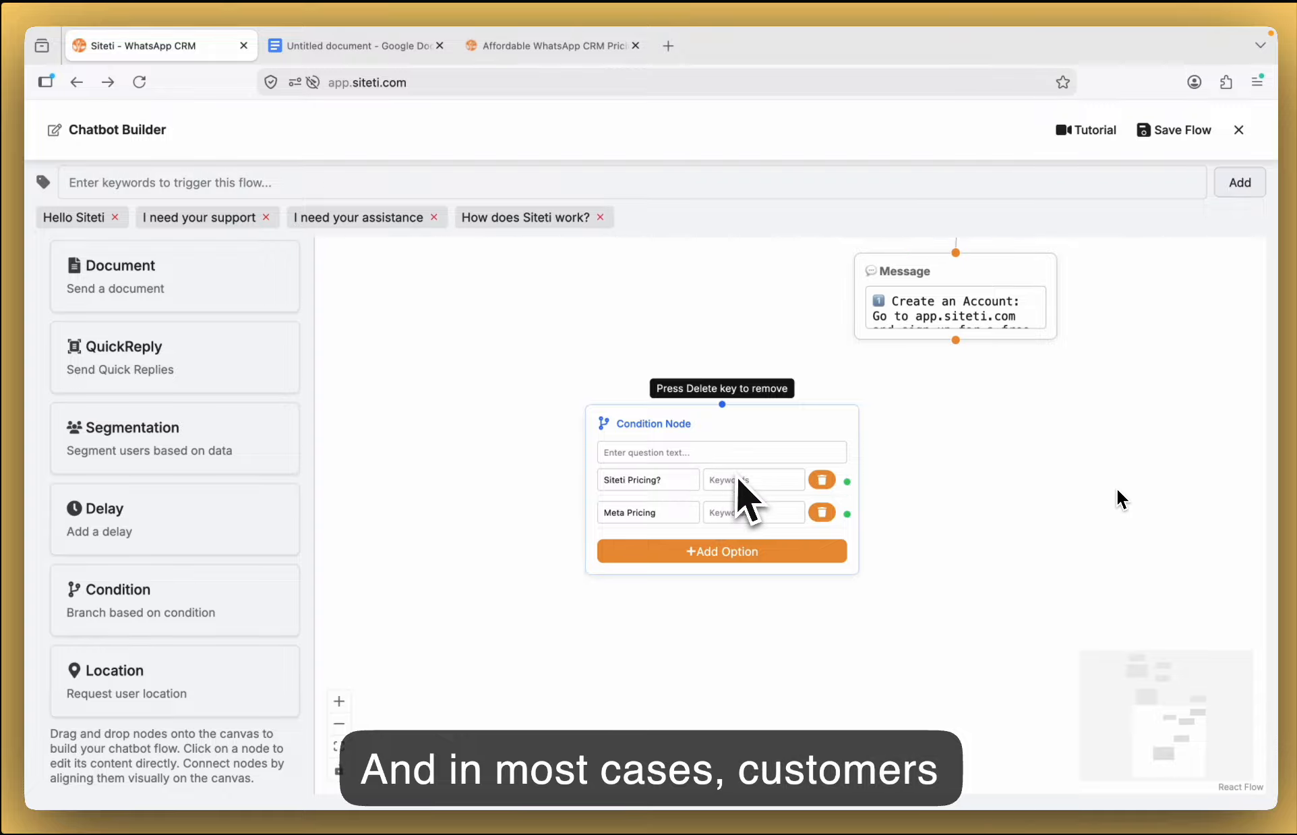
pyautogui.click(740, 479)
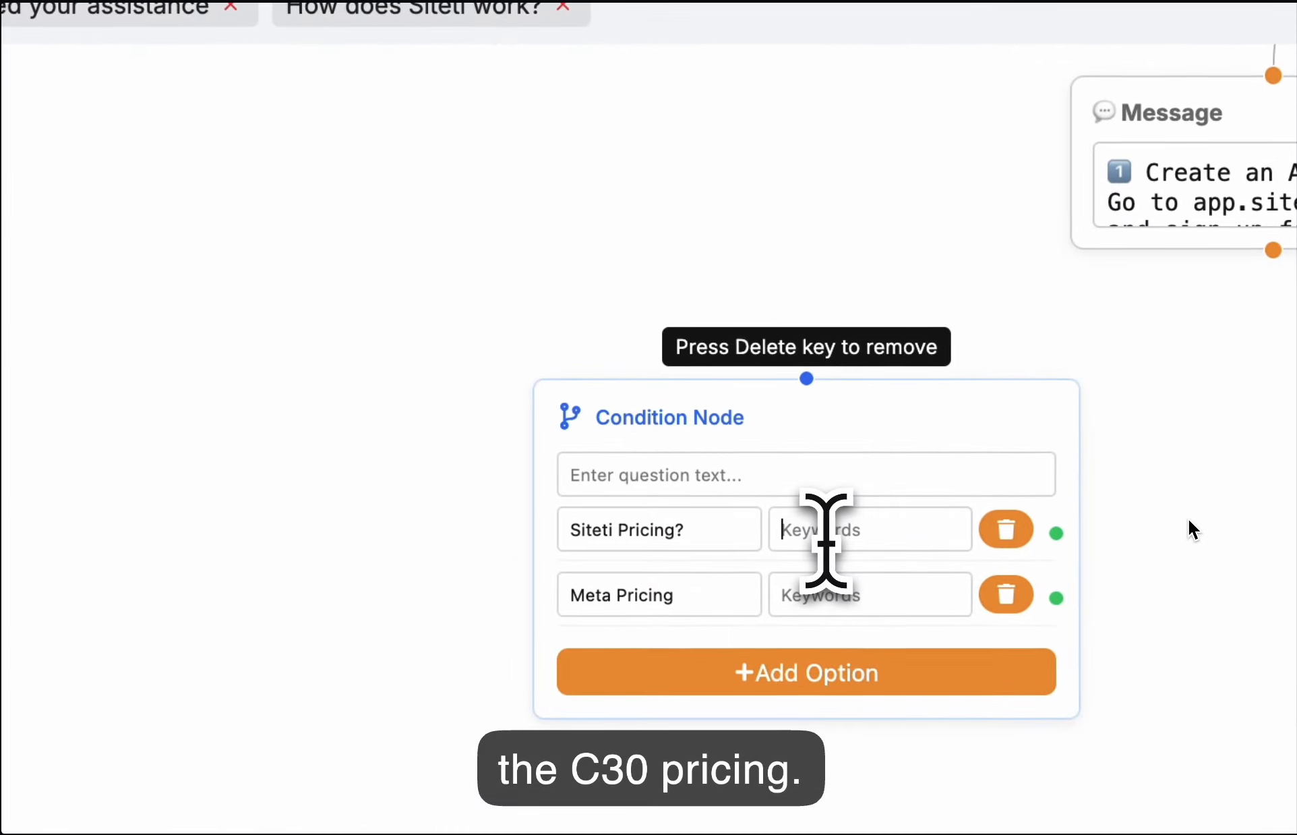
pyautogui.write('siteti pricing')
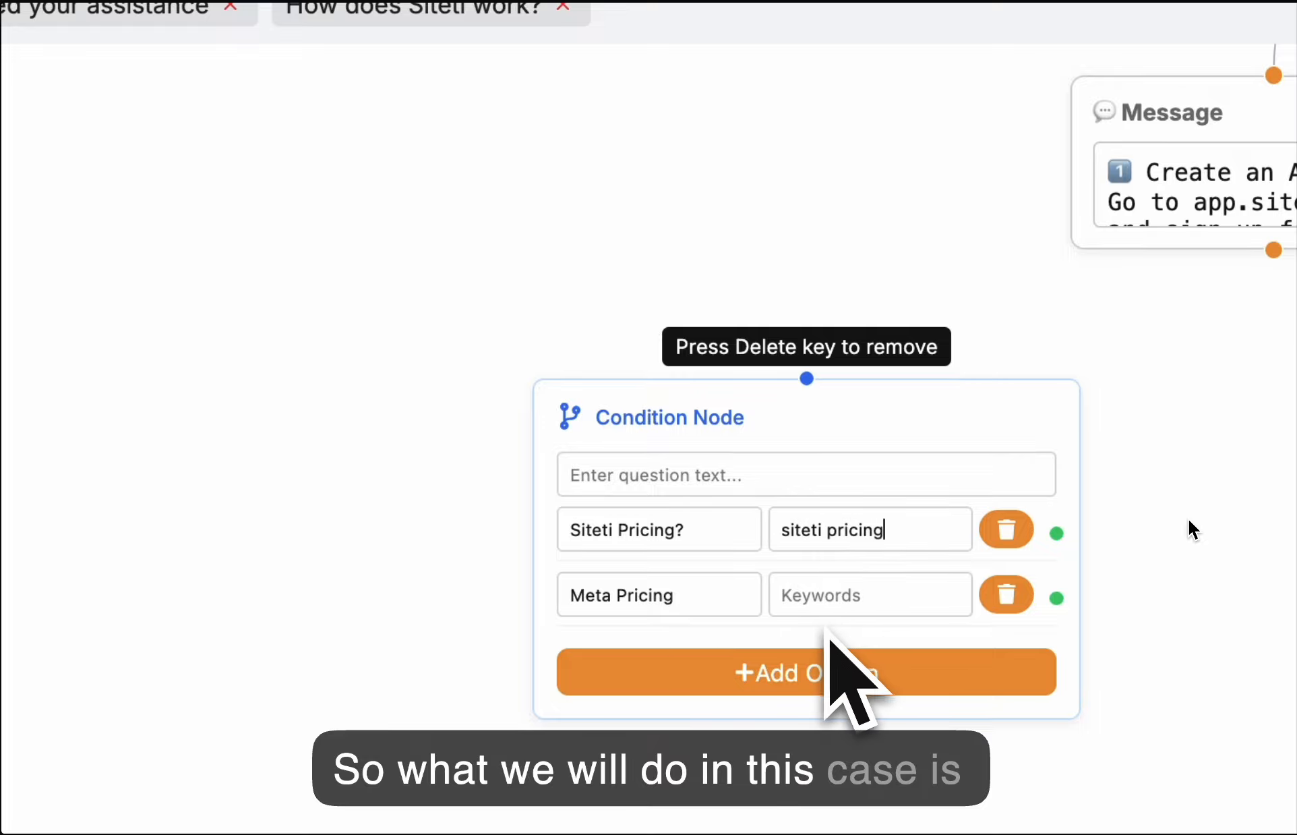
pyautogui.click(821, 600)
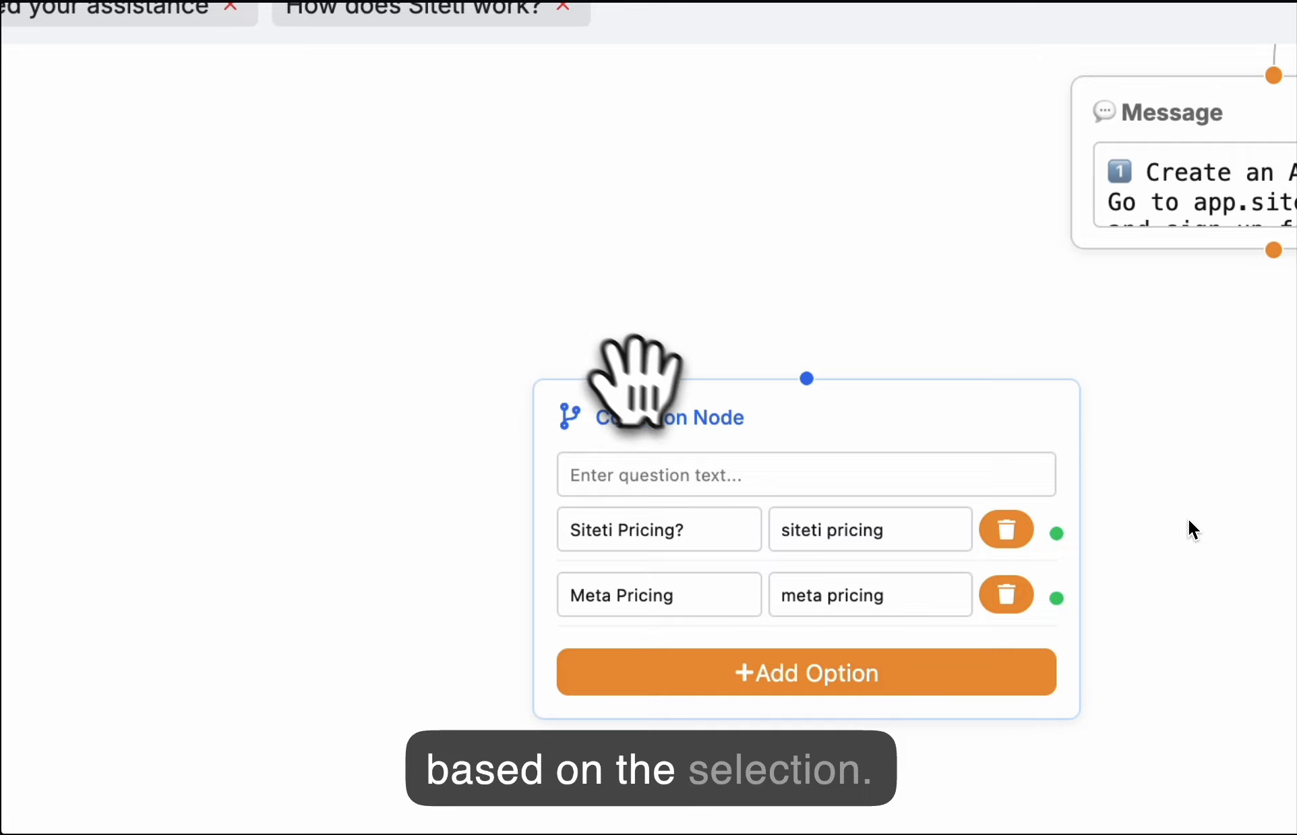
# Shift the new condition node away from the messages and give it the question "What pricing do you want to learn about?".
pyautogui.moveTo(634, 391); pyautogui.dragTo(448, 318)
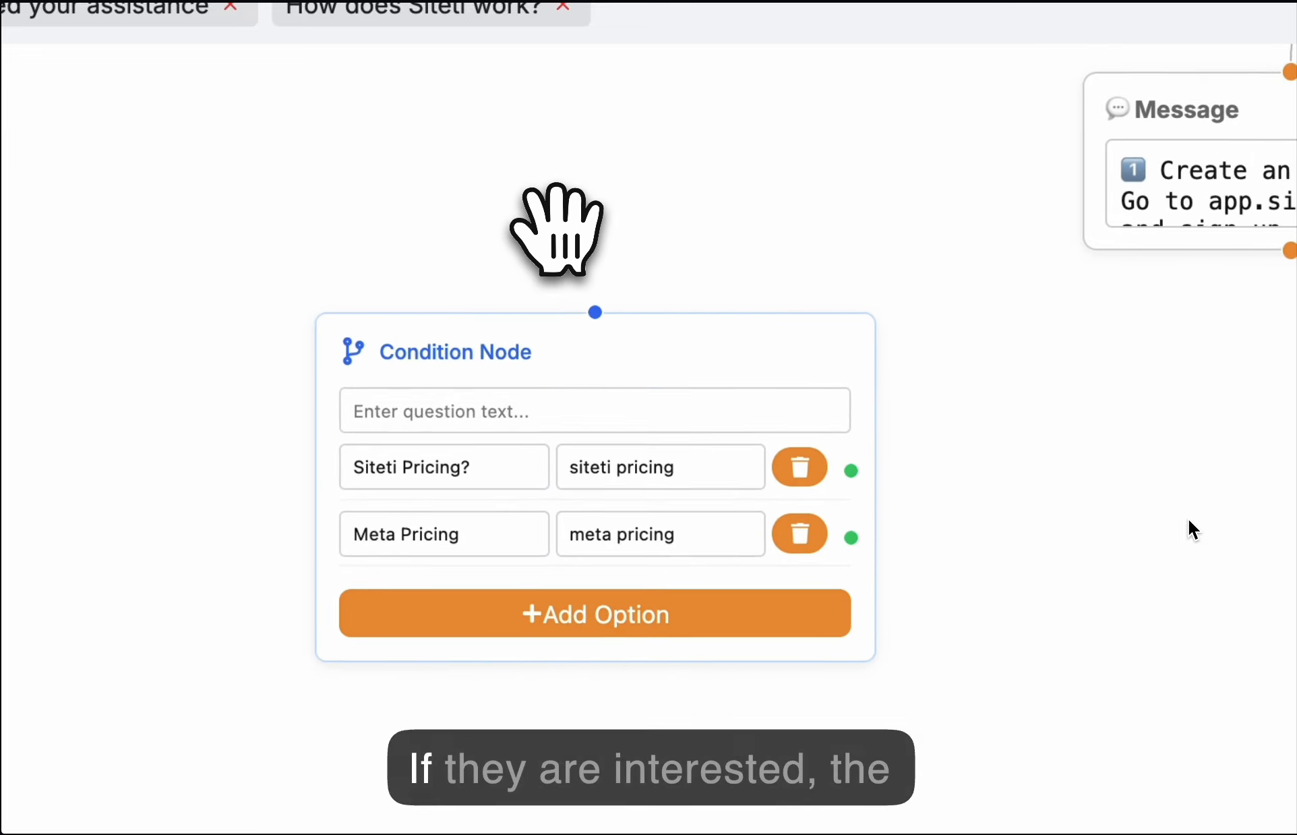
pyautogui.scroll(-2, 553, 202)
pyautogui.scroll(5, 580, 452)
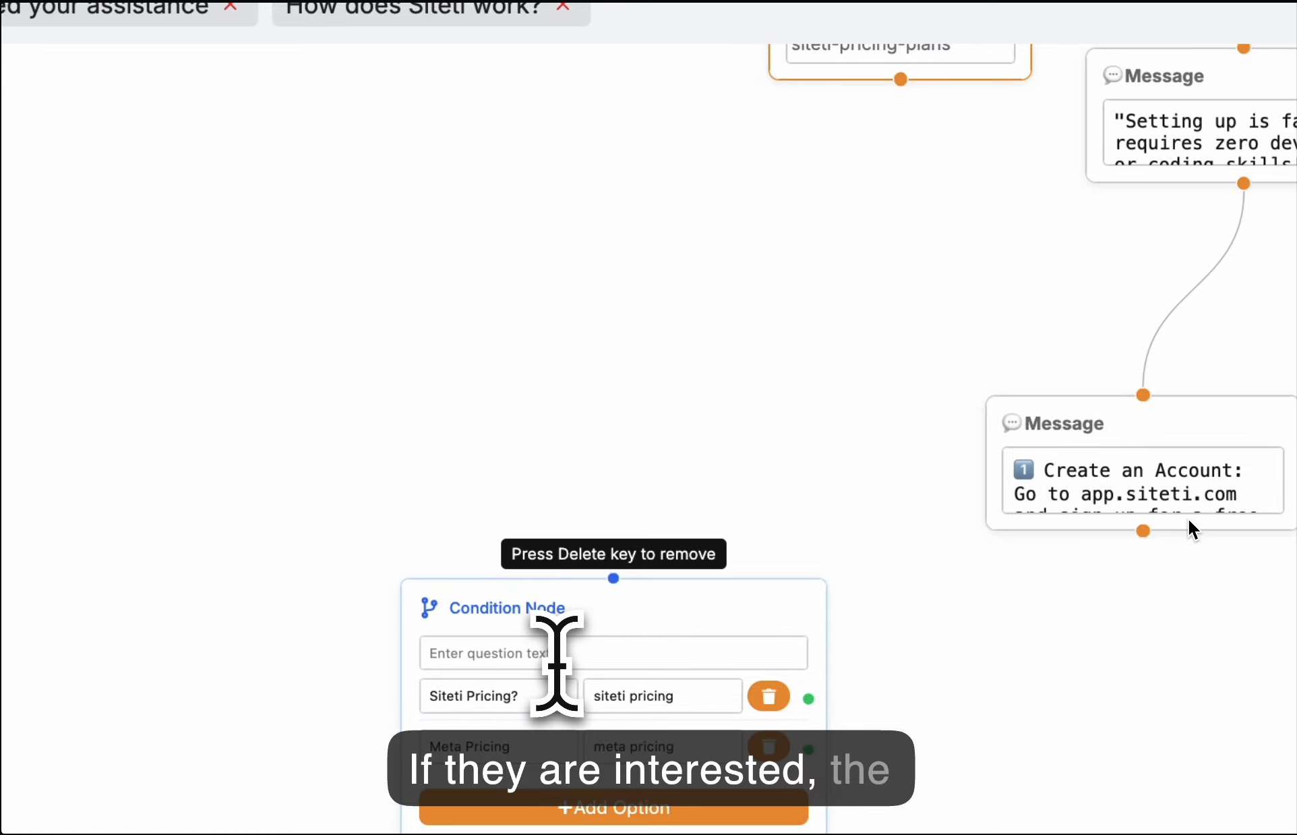
pyautogui.write('pricing do you want to learn about?')
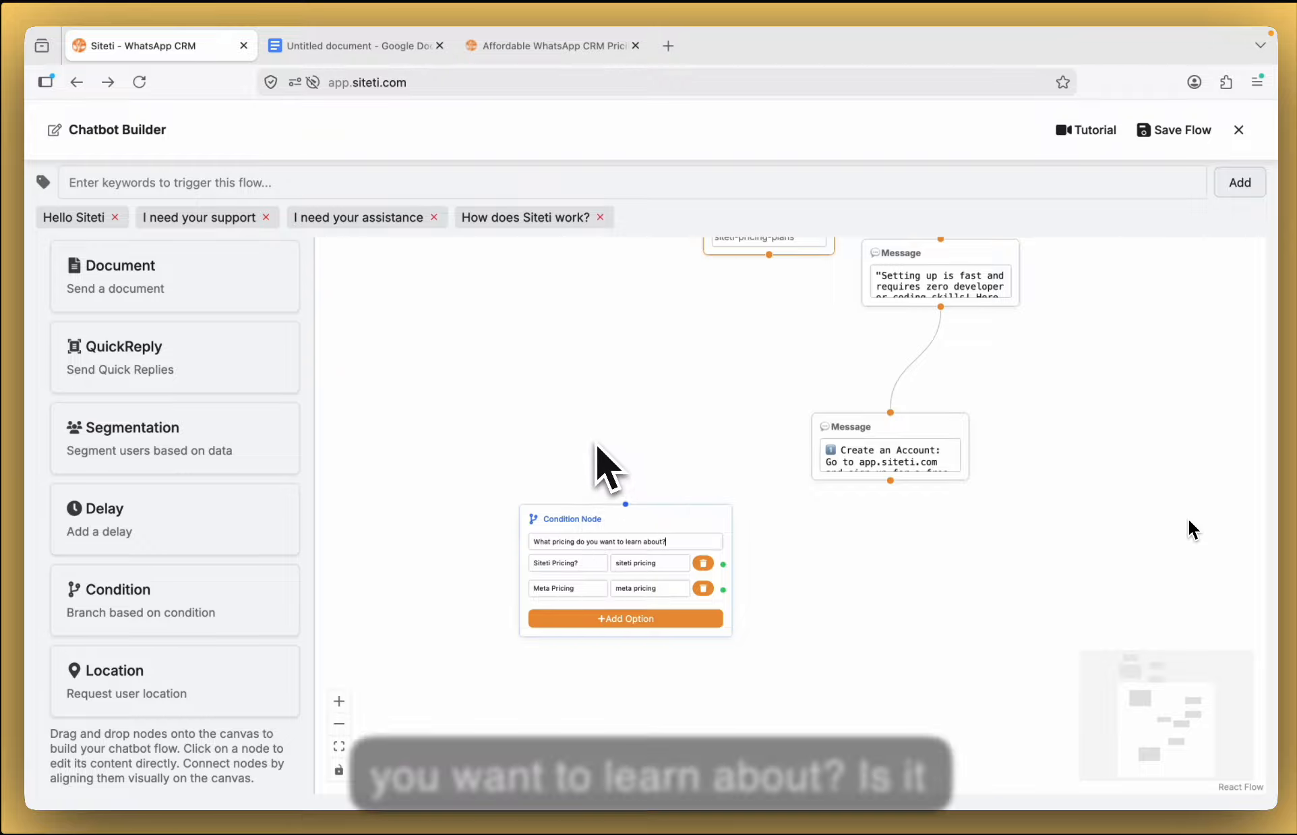
# Delete the connection between the Pricing option and the siteti-pricing-plans quick reply.
pyautogui.scroll(3, 602, 472)
pyautogui.scroll(1, 597, 447)
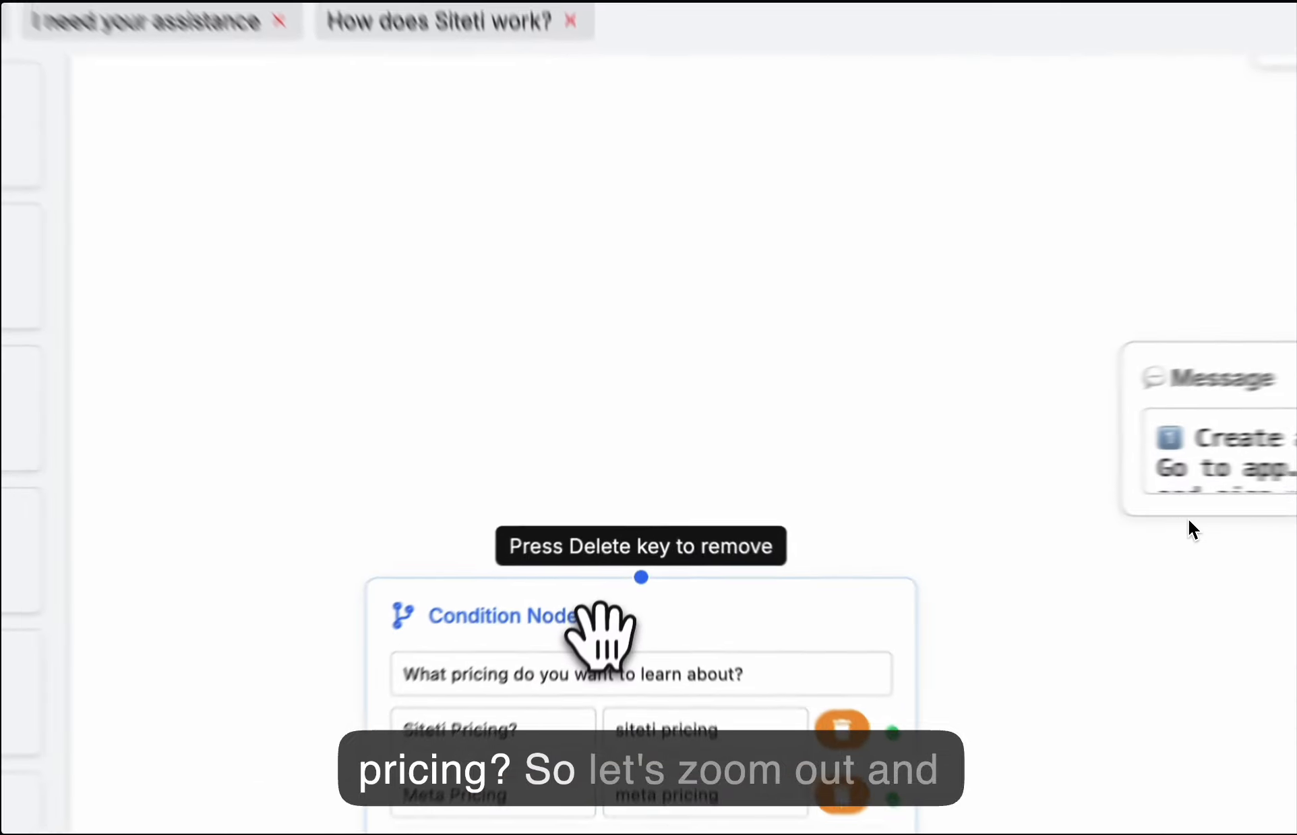
pyautogui.moveTo(615, 566); pyautogui.dragTo(596, 405)
pyautogui.scroll(3, 869, 248)
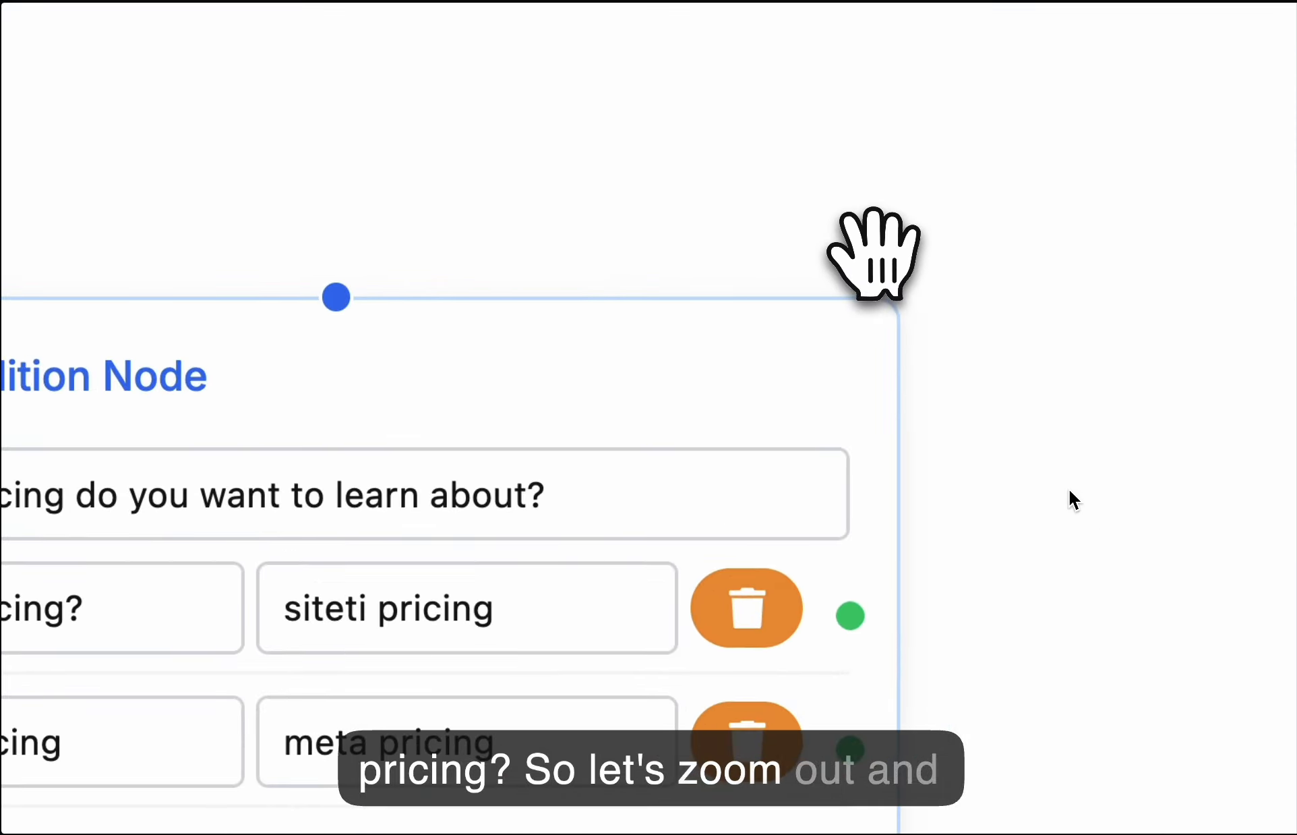
pyautogui.scroll(-3, 870, 248)
pyautogui.scroll(-5, 895, 215)
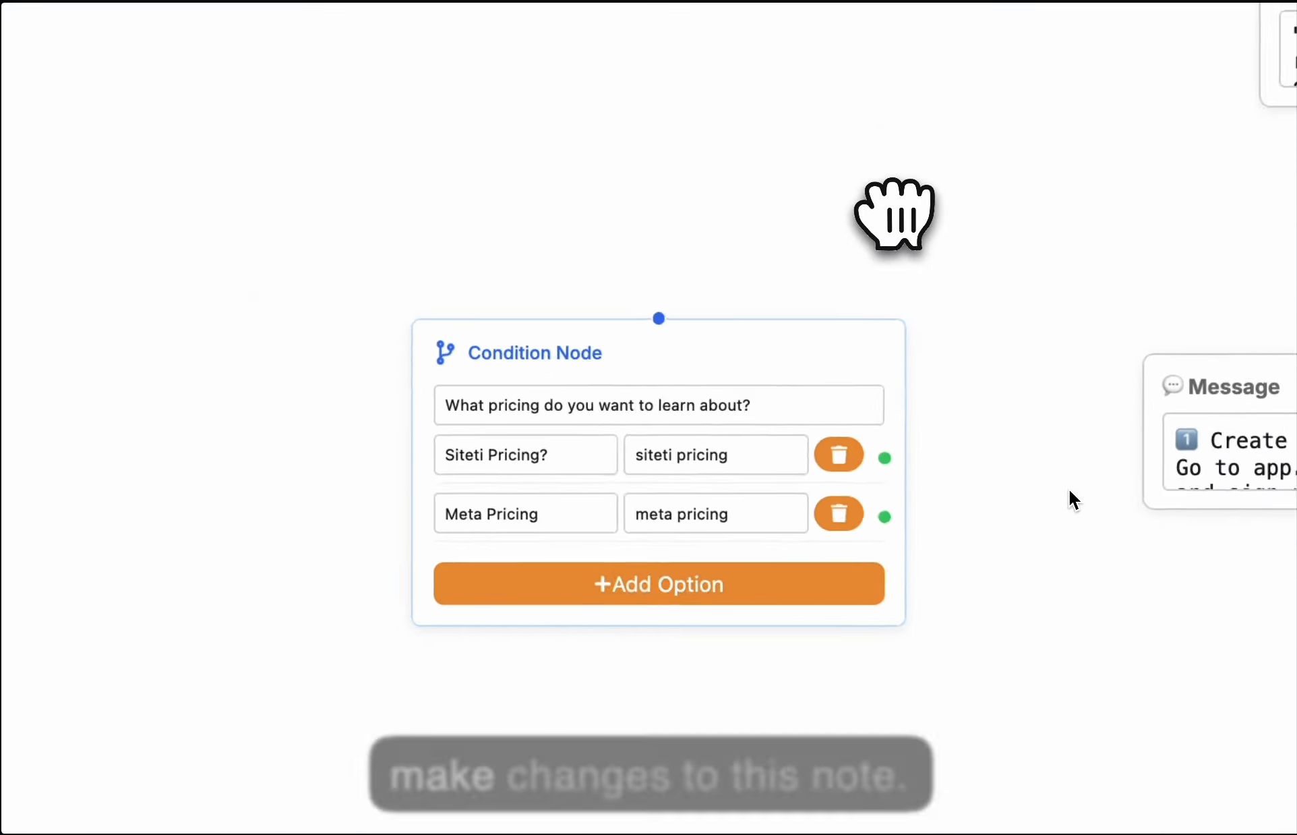
pyautogui.moveTo(895, 216); pyautogui.dragTo(867, 515)
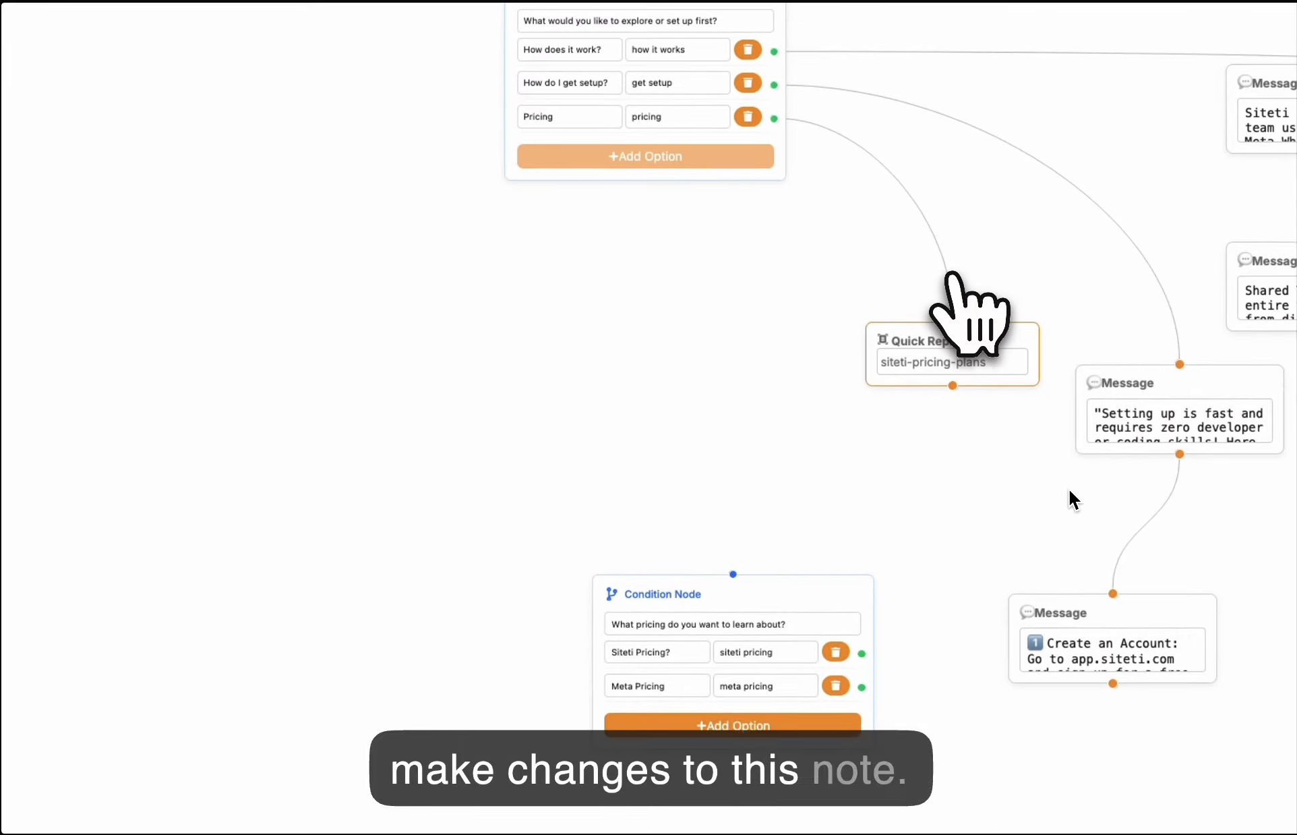
pyautogui.click(949, 275)
pyautogui.press('Delete')
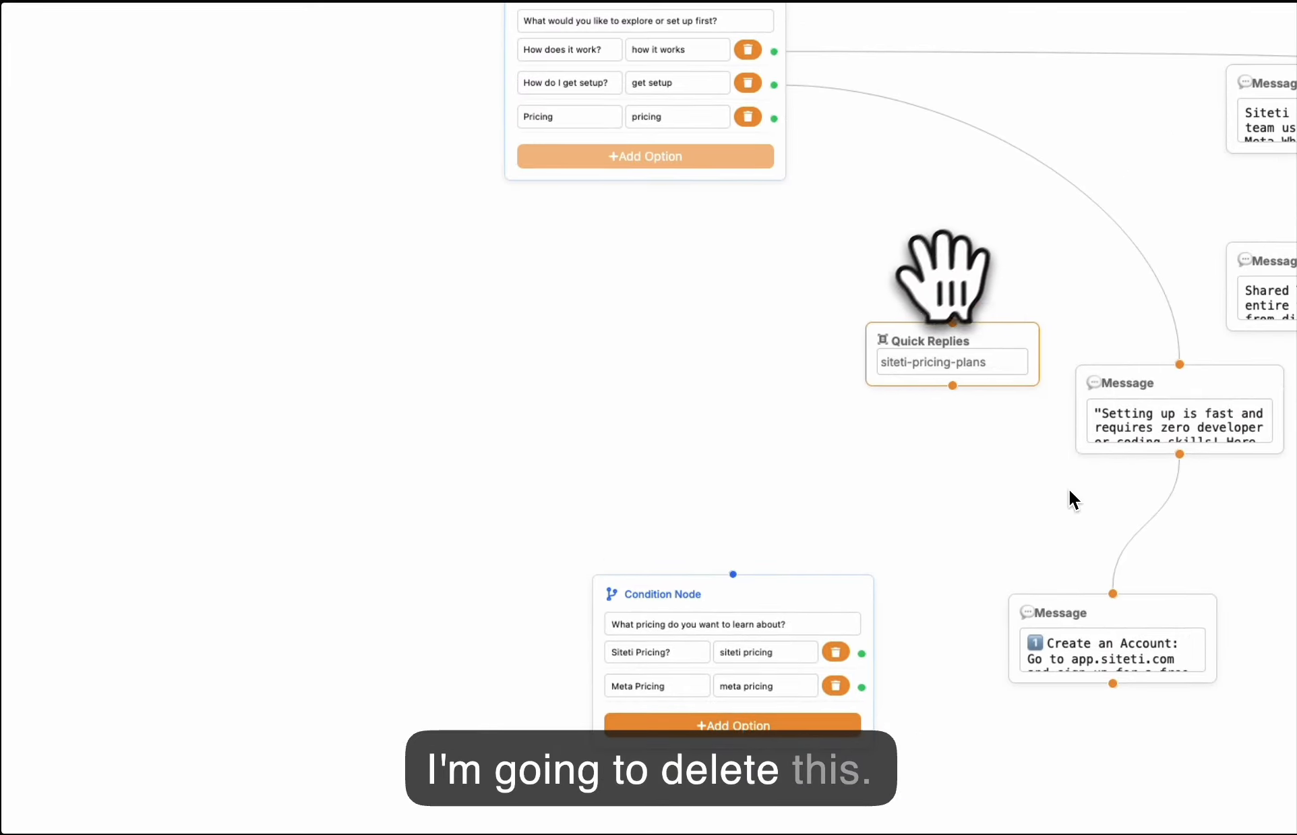
# Move the siteti-pricing-plans quick reply below the new condition node and bring that condition node up under the Pricing option's node.
pyautogui.moveTo(687, 607); pyautogui.dragTo(668, 413)
pyautogui.moveTo(530, 300); pyautogui.dragTo(318, 367)
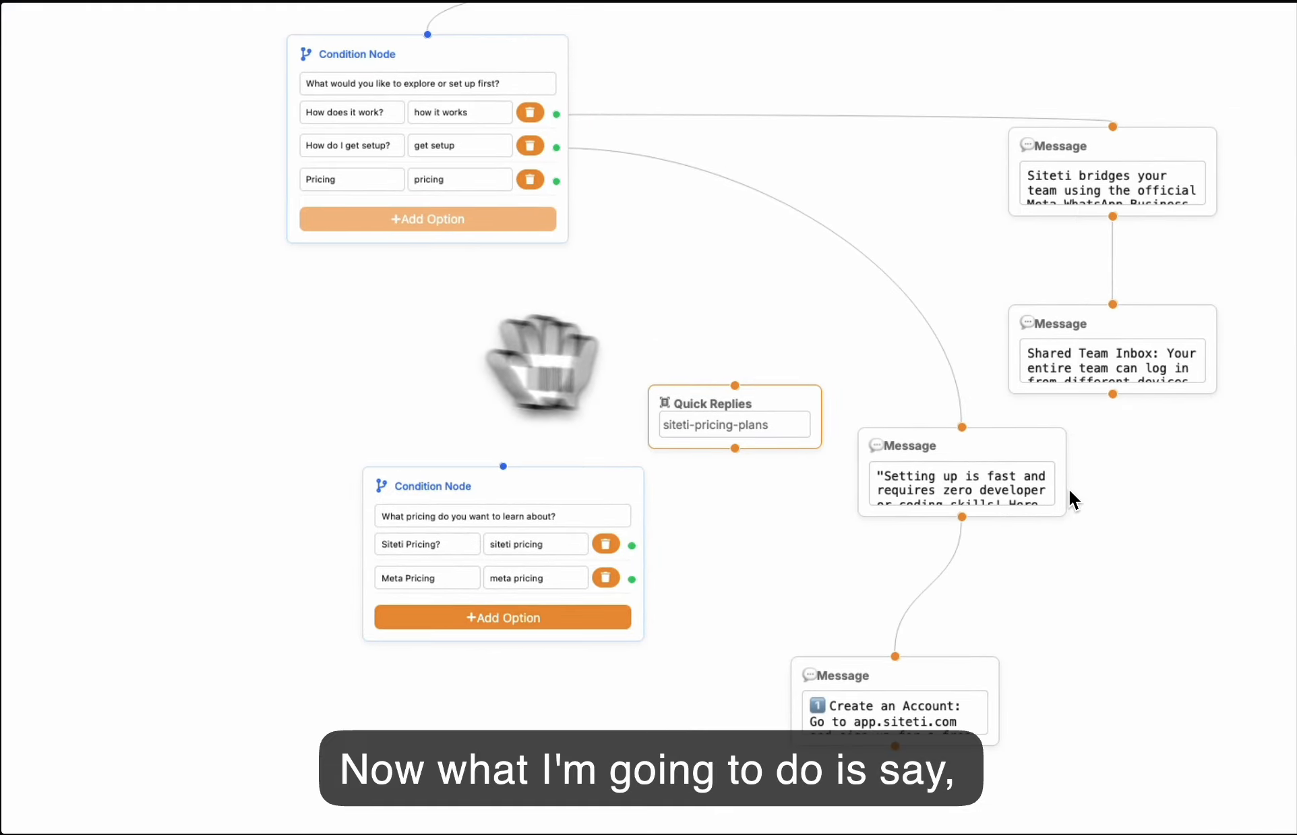
pyautogui.moveTo(775, 405); pyautogui.dragTo(527, 829)
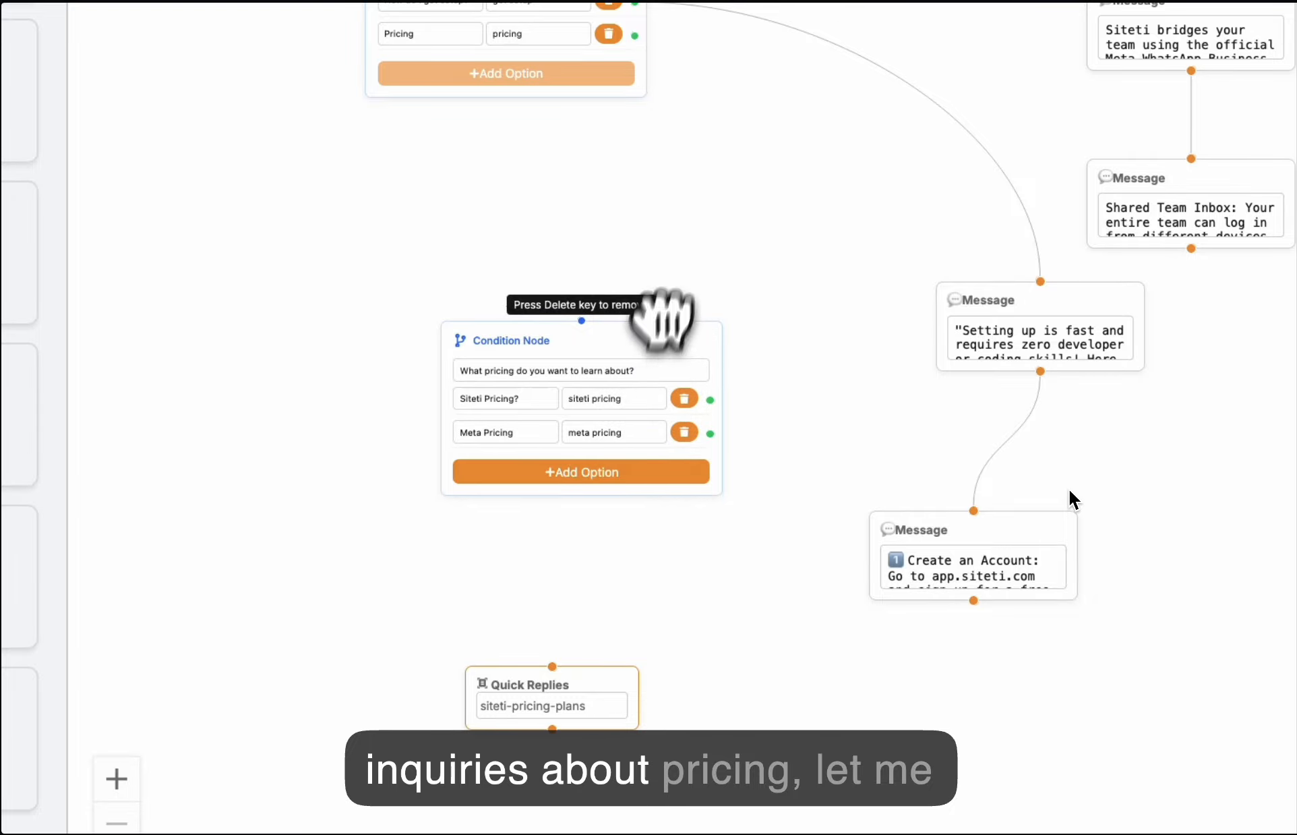
pyautogui.moveTo(661, 317); pyautogui.dragTo(707, 166)
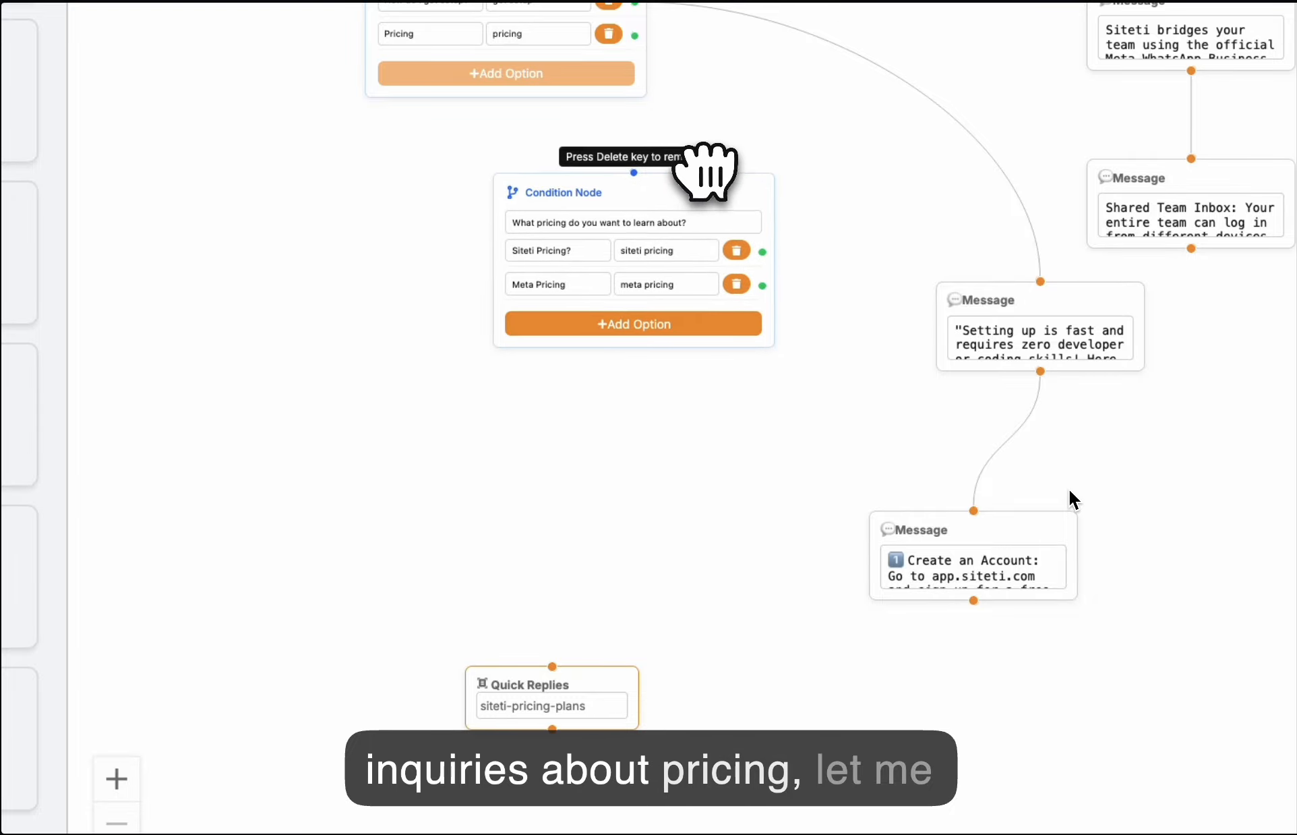
# Connect the Pricing option to the condition node asking which pricing to learn about.
pyautogui.scroll(3, 621, 406)
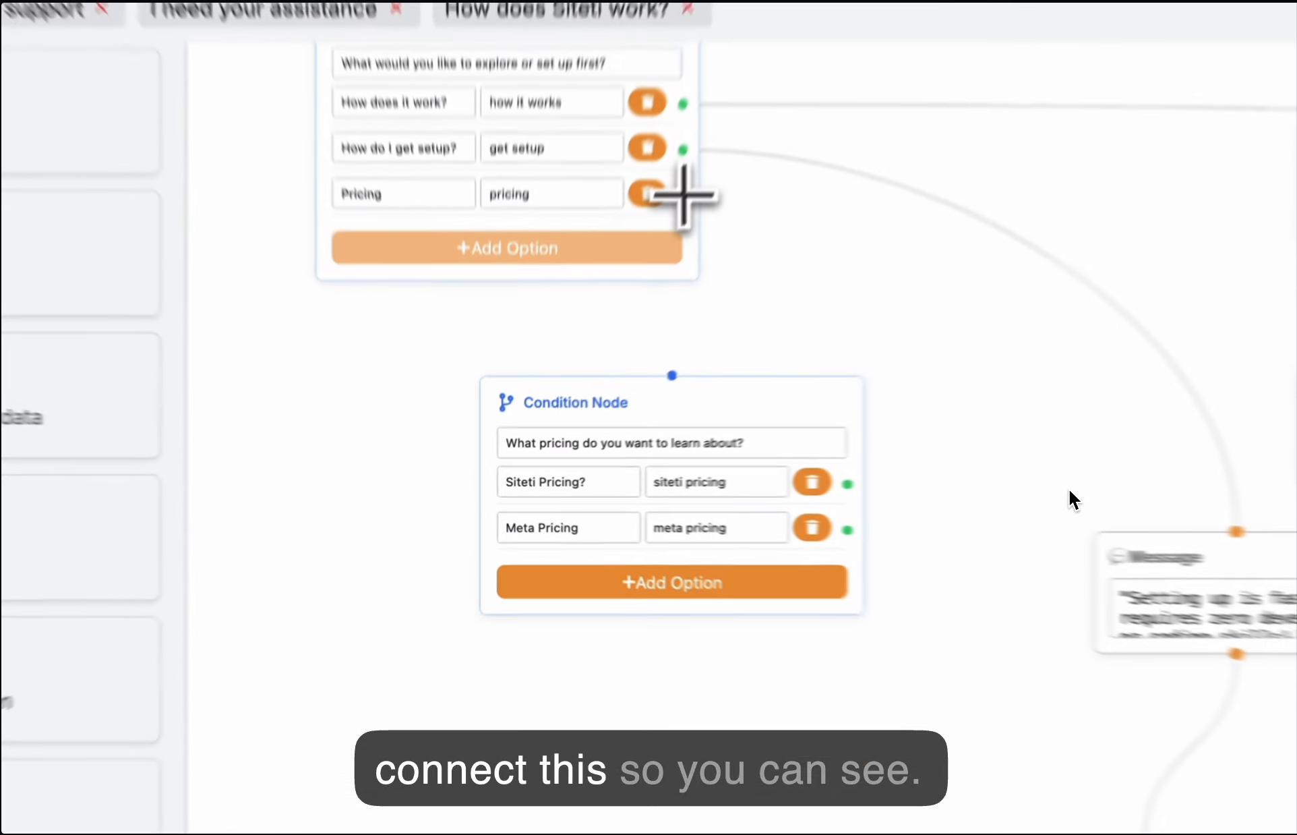
pyautogui.moveTo(597, 324); pyautogui.dragTo(656, 373)
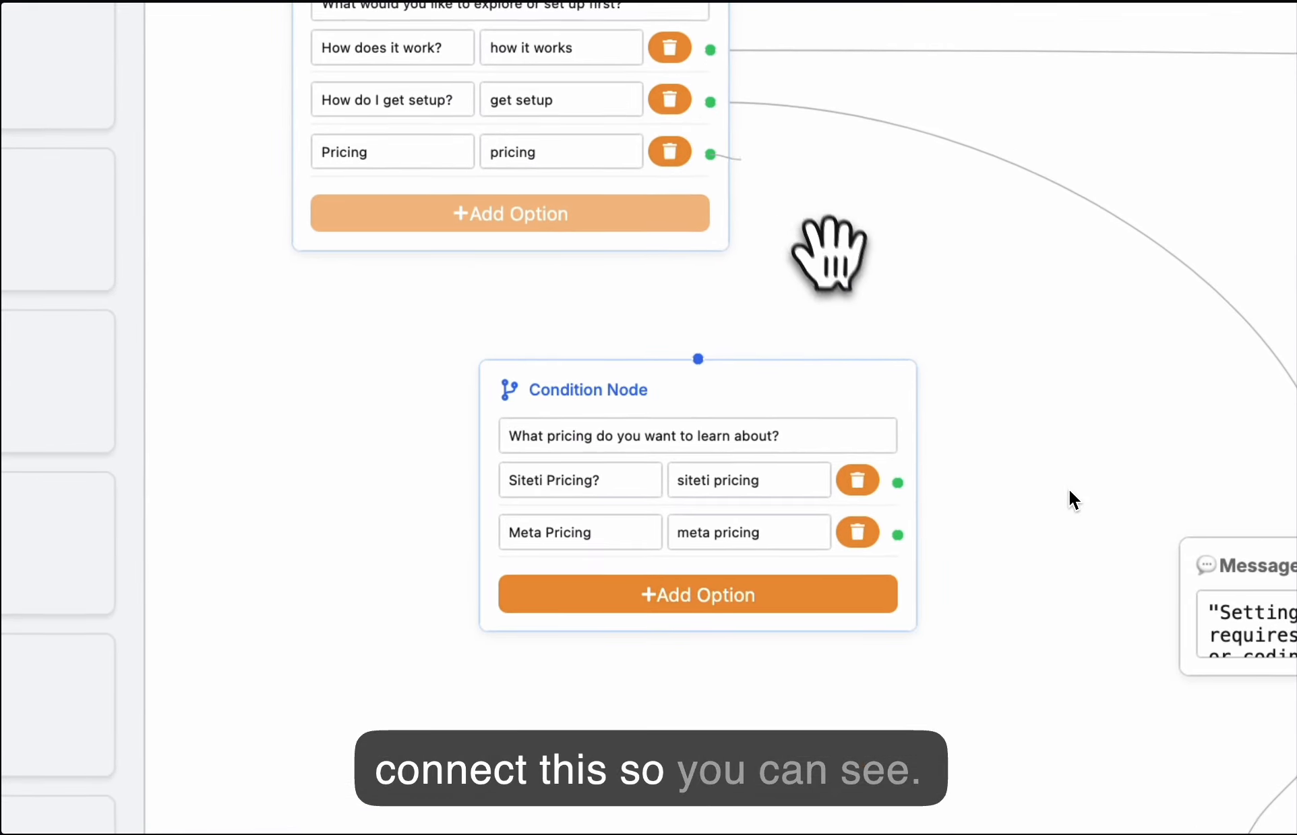
pyautogui.moveTo(829, 252); pyautogui.dragTo(699, 359)
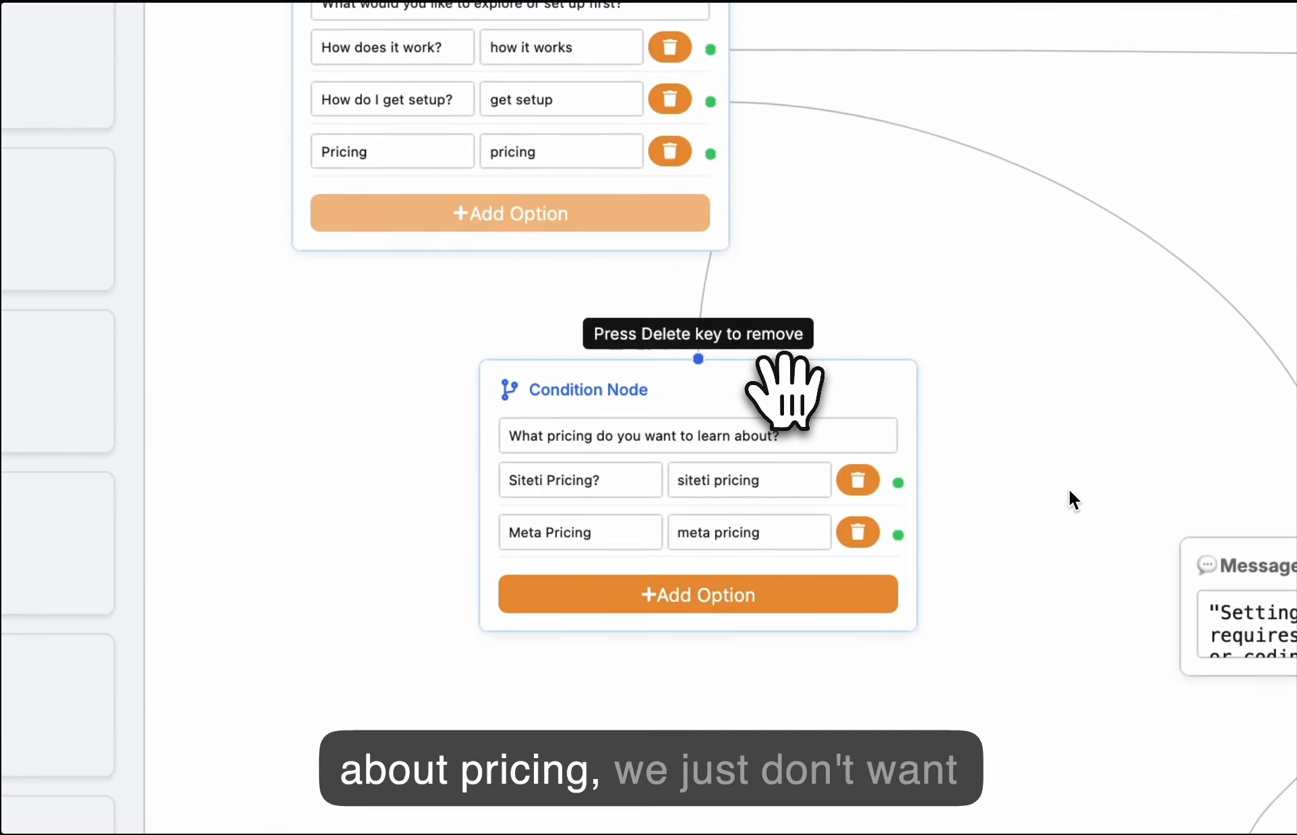
# Align the pricing condition node under the Pricing option's connection point and bring the siteti-pricing-plans quick reply closer beneath it.
pyautogui.moveTo(782, 385); pyautogui.dragTo(890, 405)
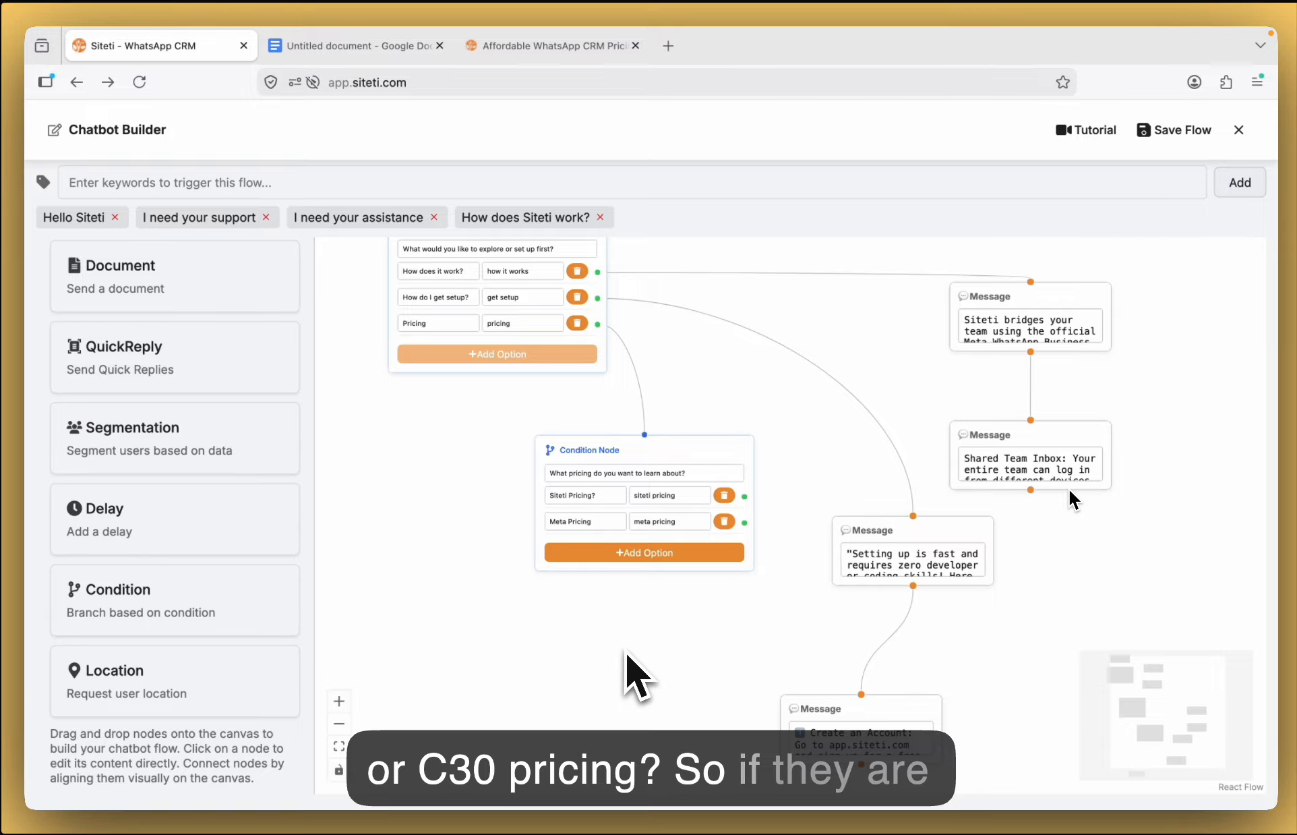
pyautogui.click(619, 450)
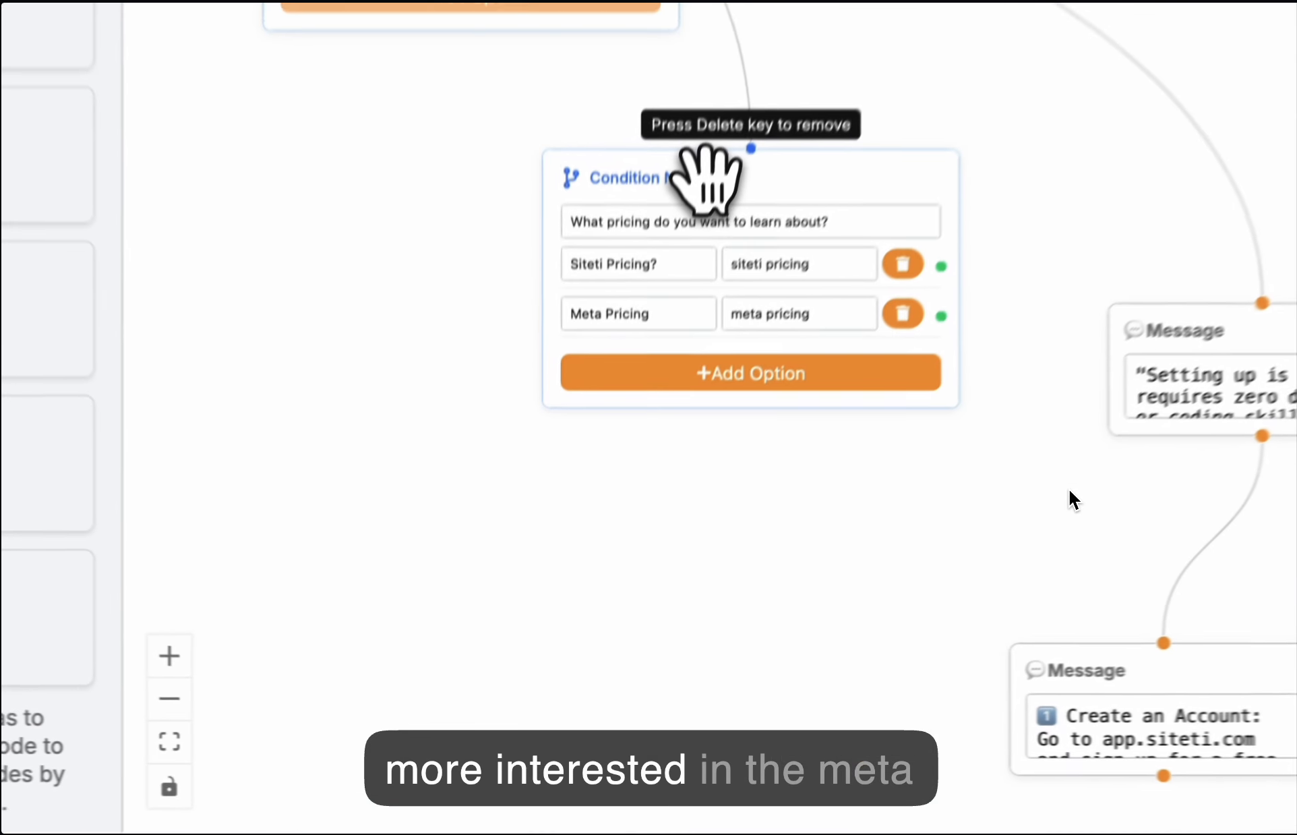
pyautogui.moveTo(708, 148); pyautogui.dragTo(621, 164)
pyautogui.scroll(-3, 662, 695)
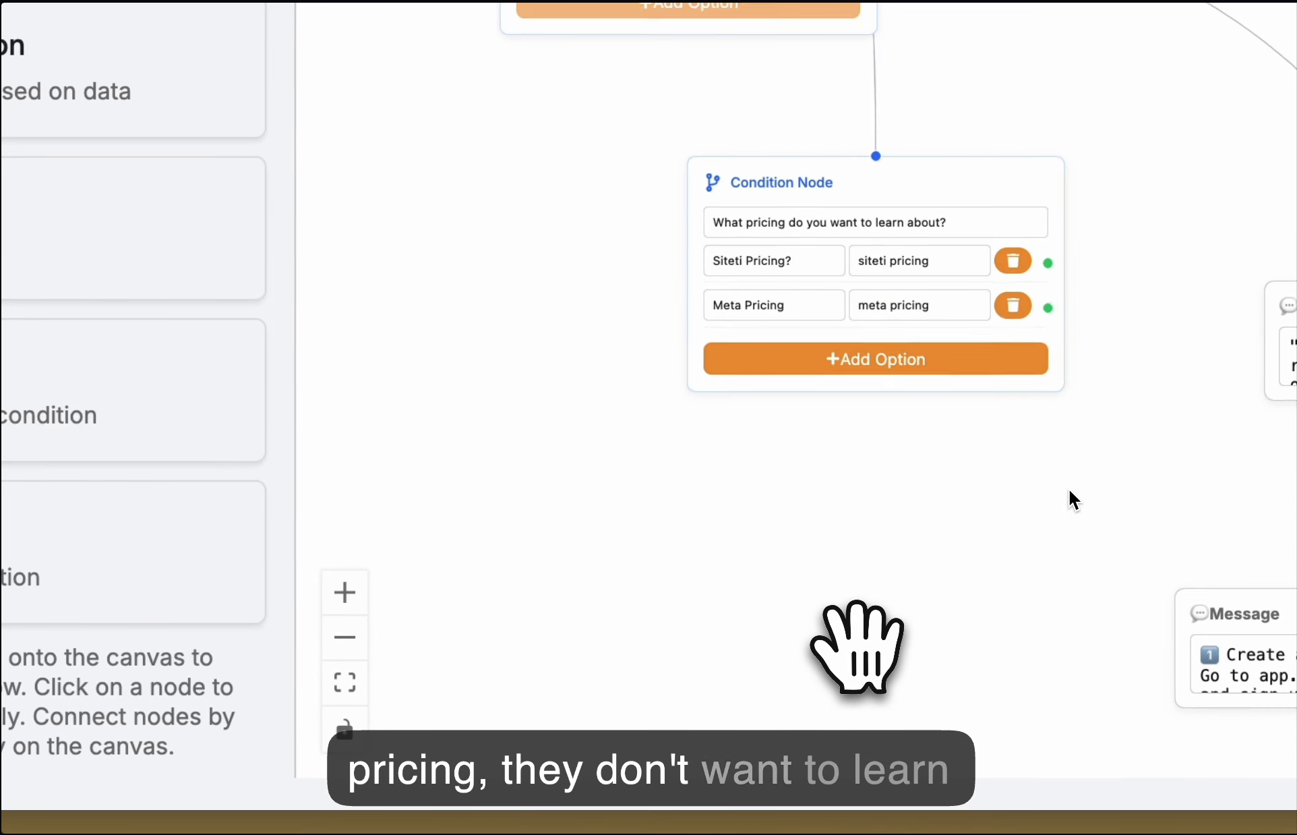
pyautogui.moveTo(854, 644); pyautogui.dragTo(872, 488)
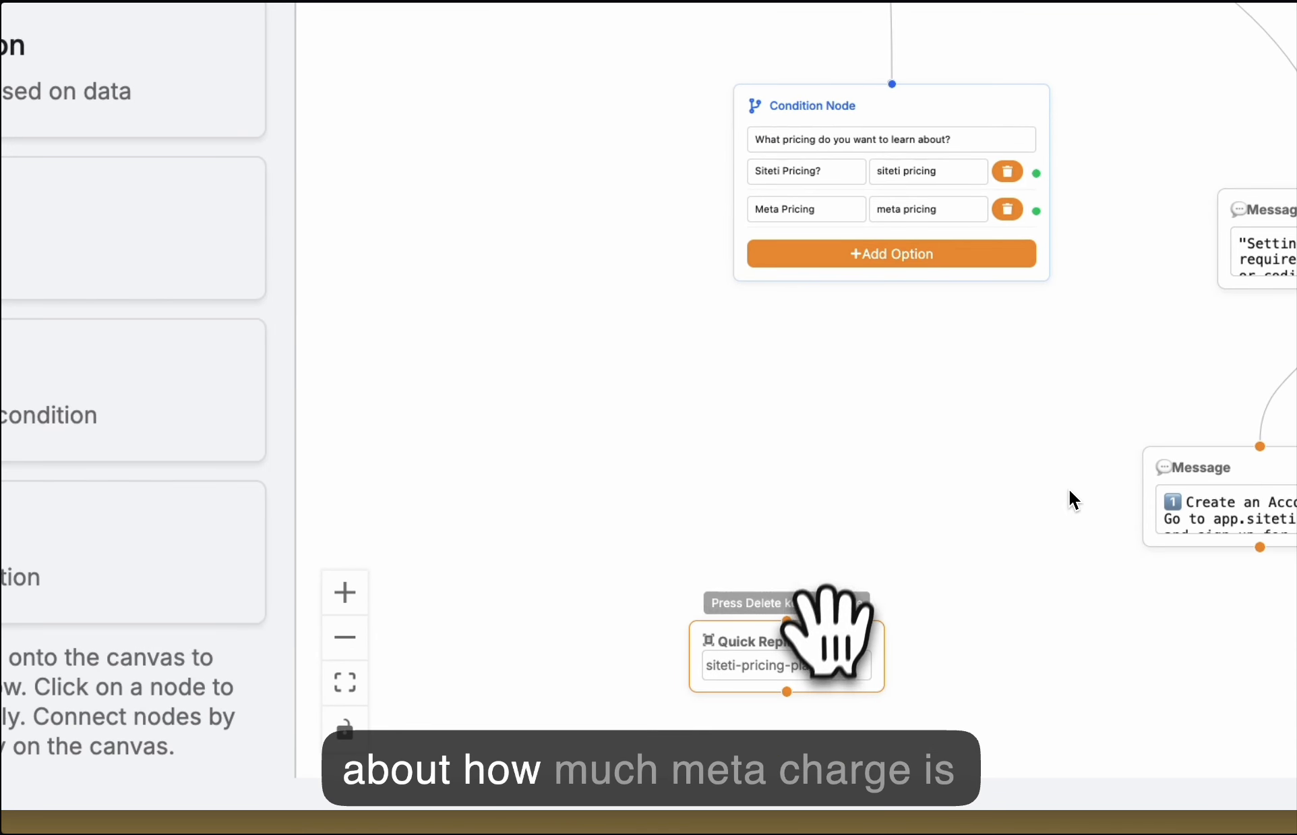
pyautogui.moveTo(821, 640); pyautogui.dragTo(768, 515)
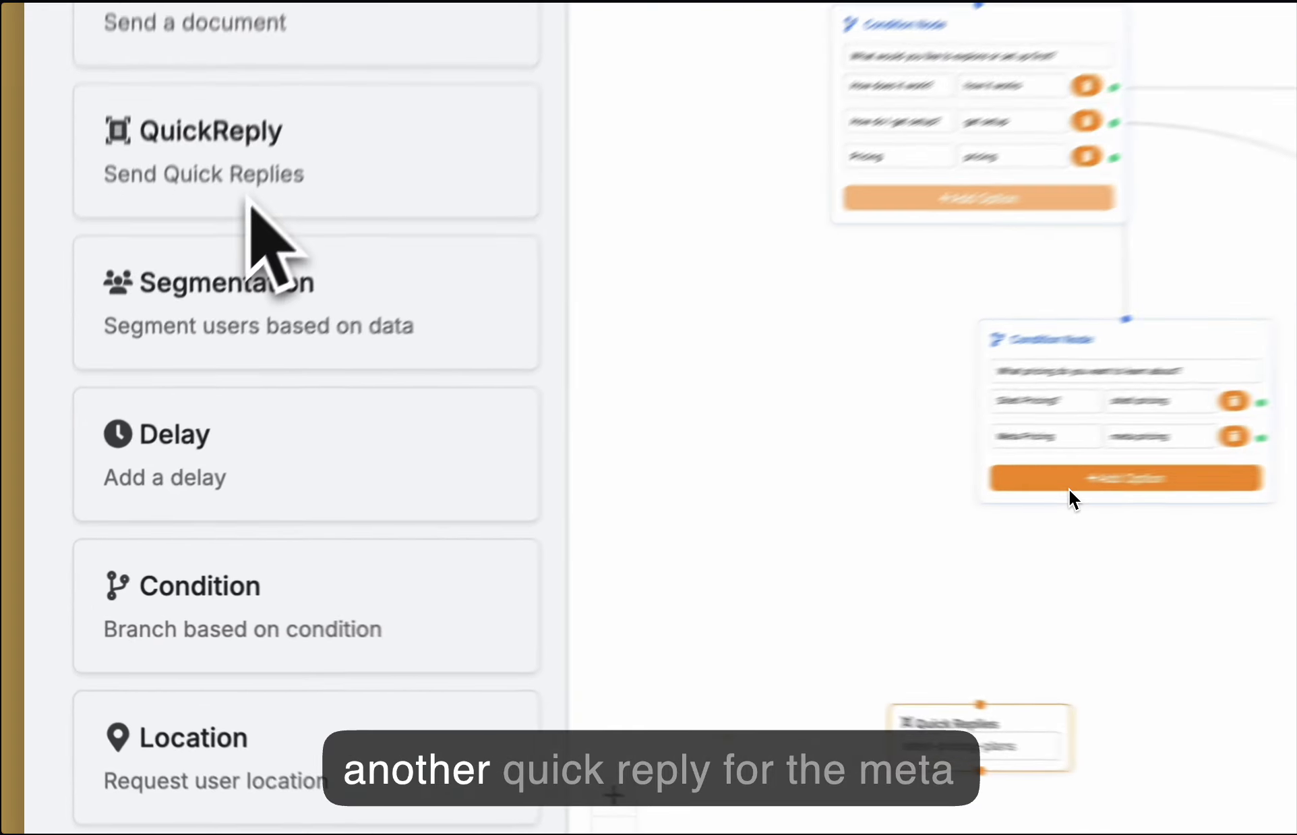
# Add another quick reply node and place it under the pricing condition node, clear of the siteti-pricing-plans quick reply.
pyautogui.moveTo(248, 198); pyautogui.dragTo(896, 650)
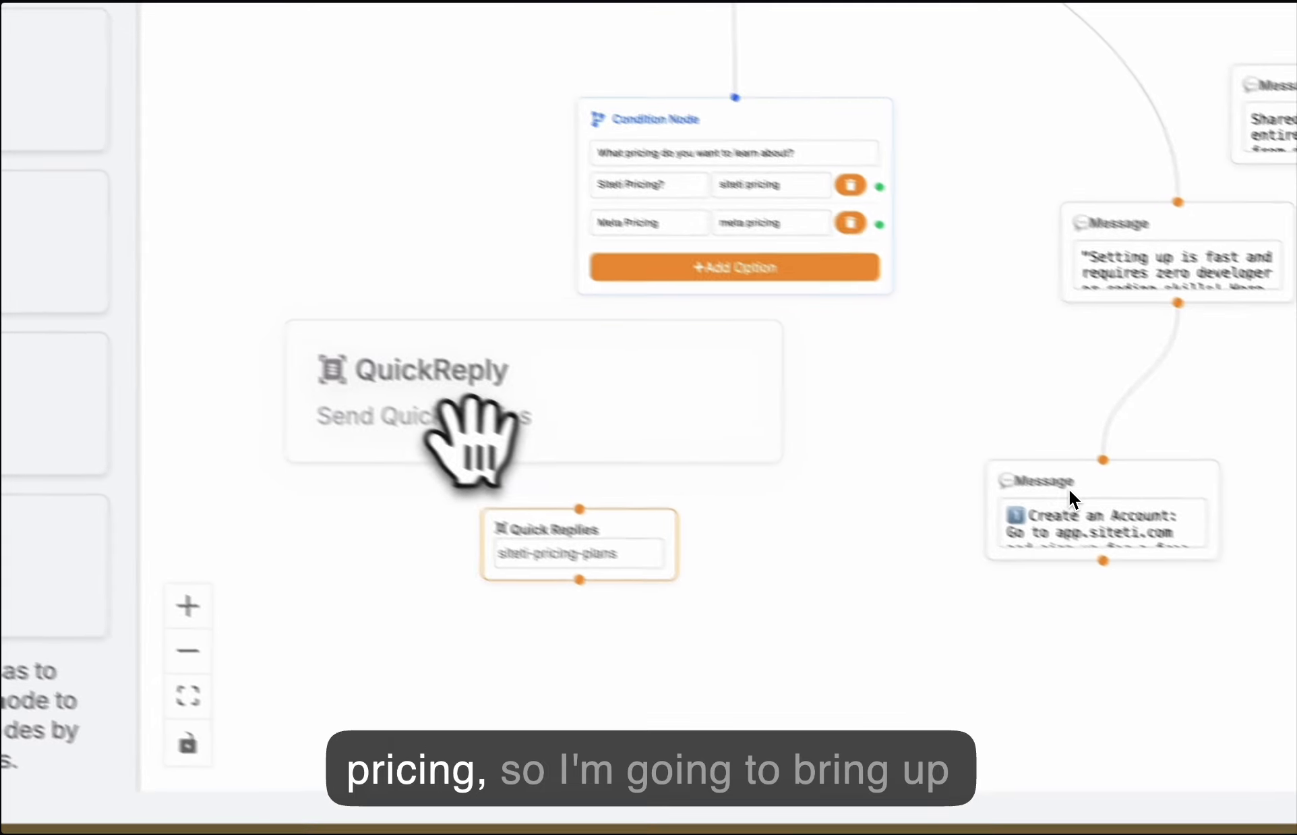
pyautogui.moveTo(471, 438); pyautogui.dragTo(515, 437)
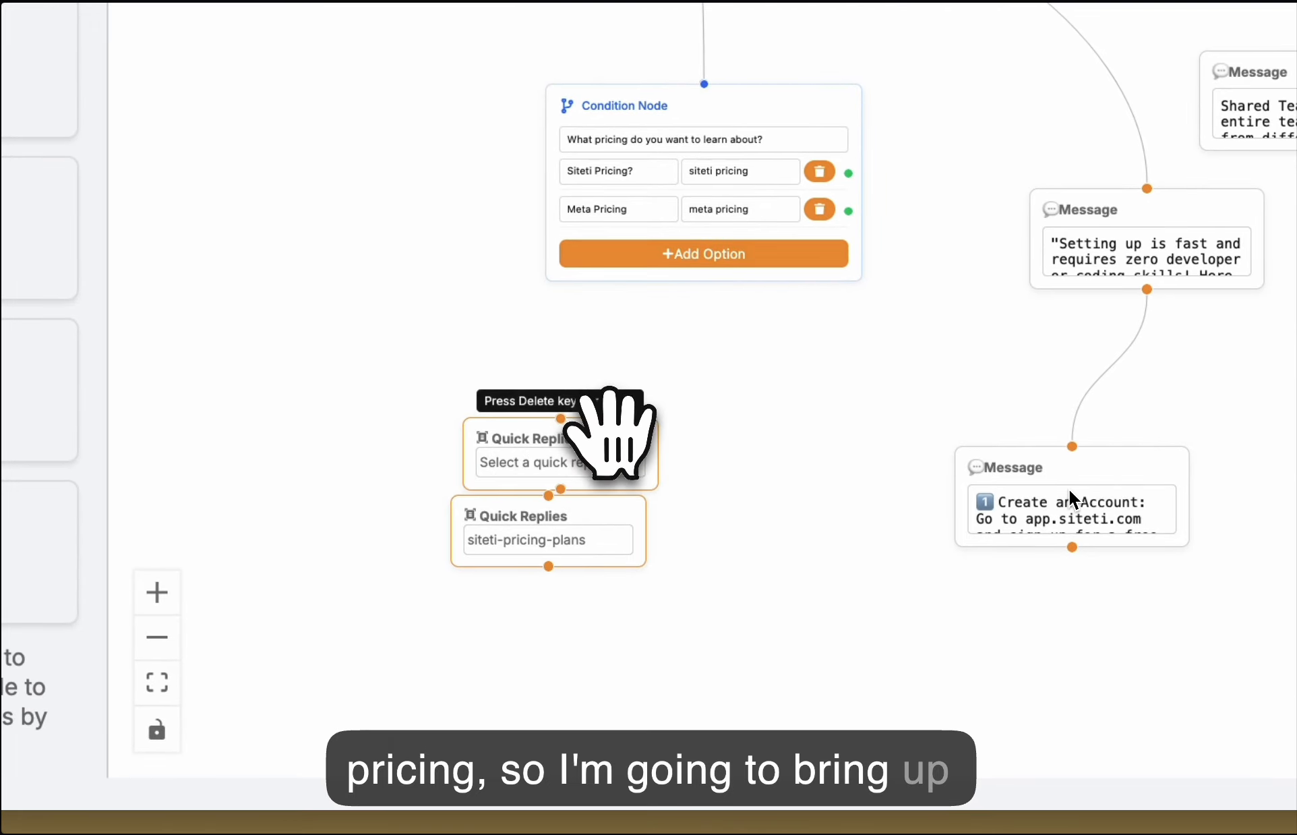
pyautogui.moveTo(610, 431); pyautogui.dragTo(842, 345)
pyautogui.scroll(5, 811, 404)
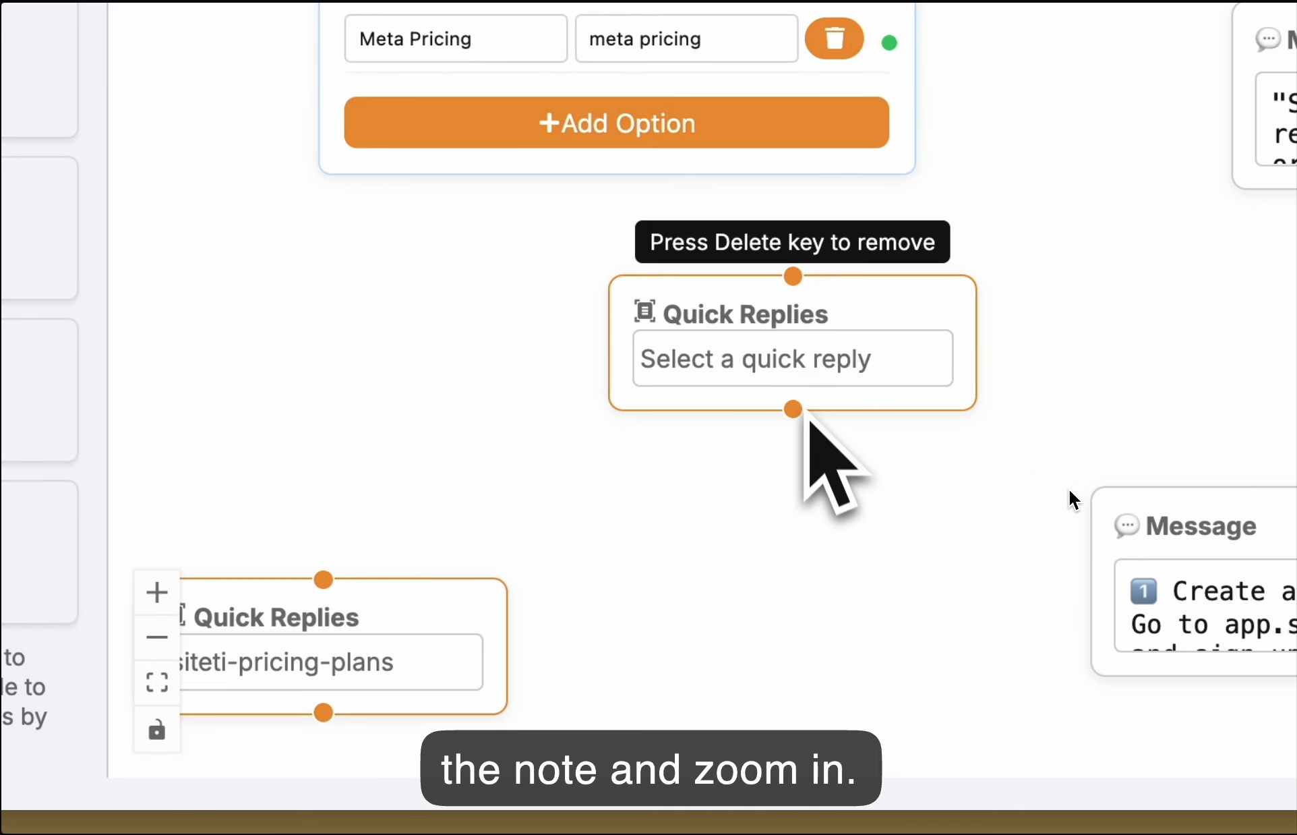
# Set the new quick reply to /meta-pricing and shift it slightly to the right below the pricing condition node.
pyautogui.click(804, 357)
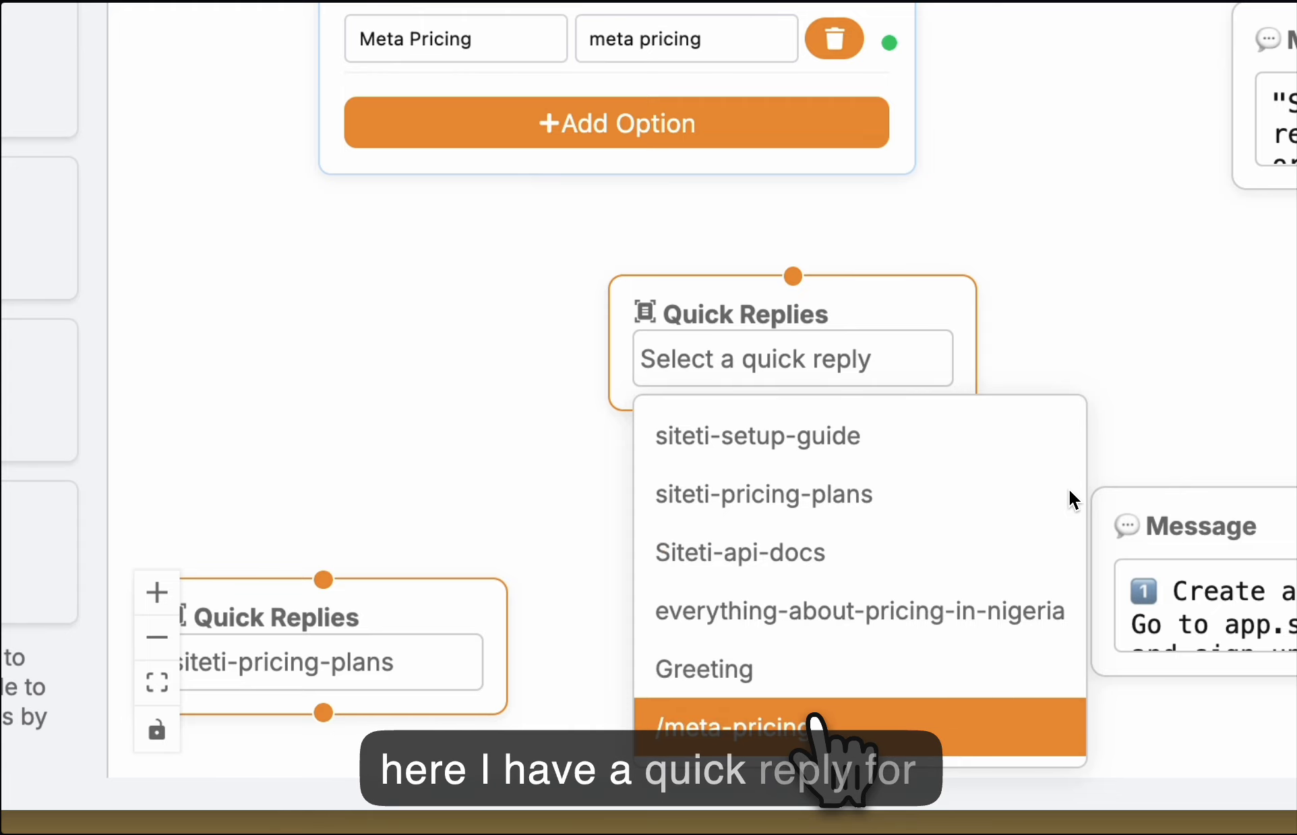
pyautogui.click(814, 720)
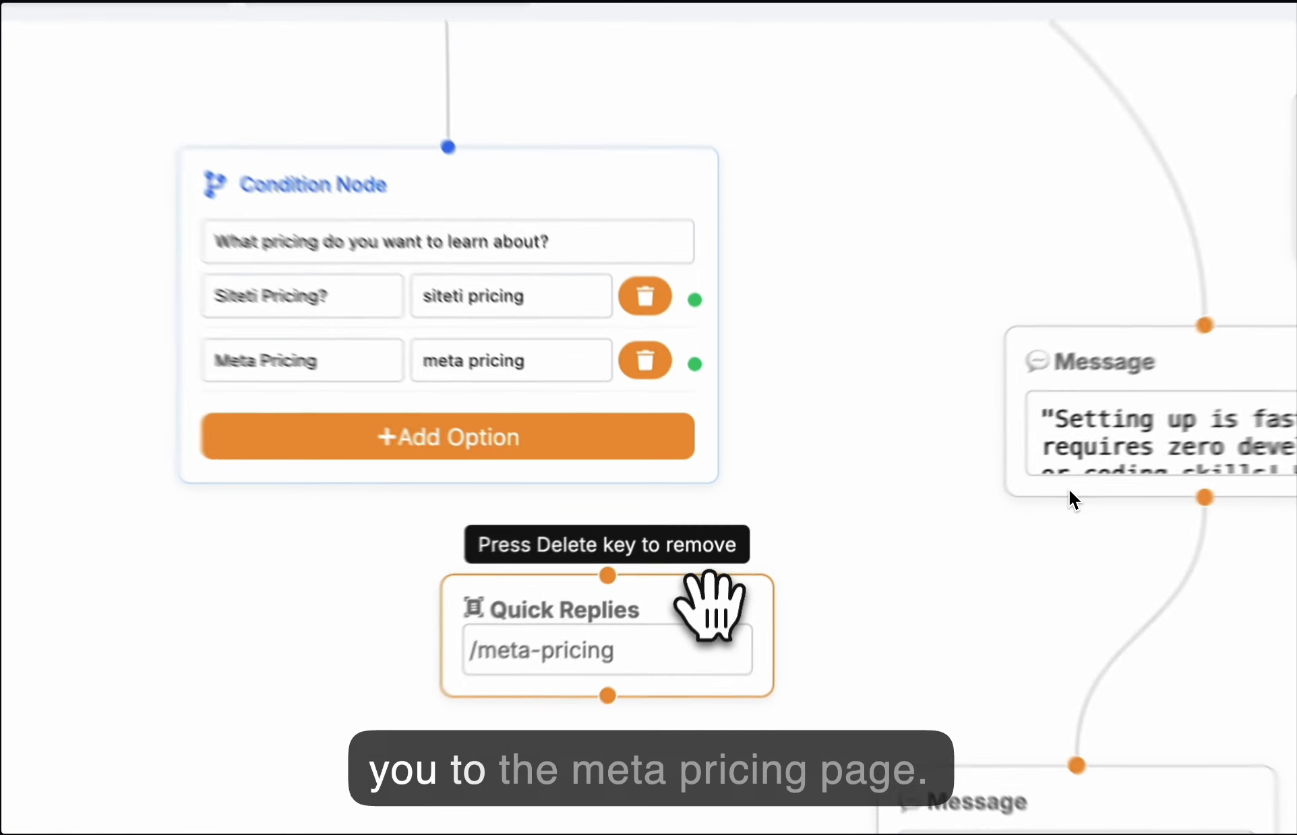
pyautogui.moveTo(717, 558); pyautogui.dragTo(764, 569)
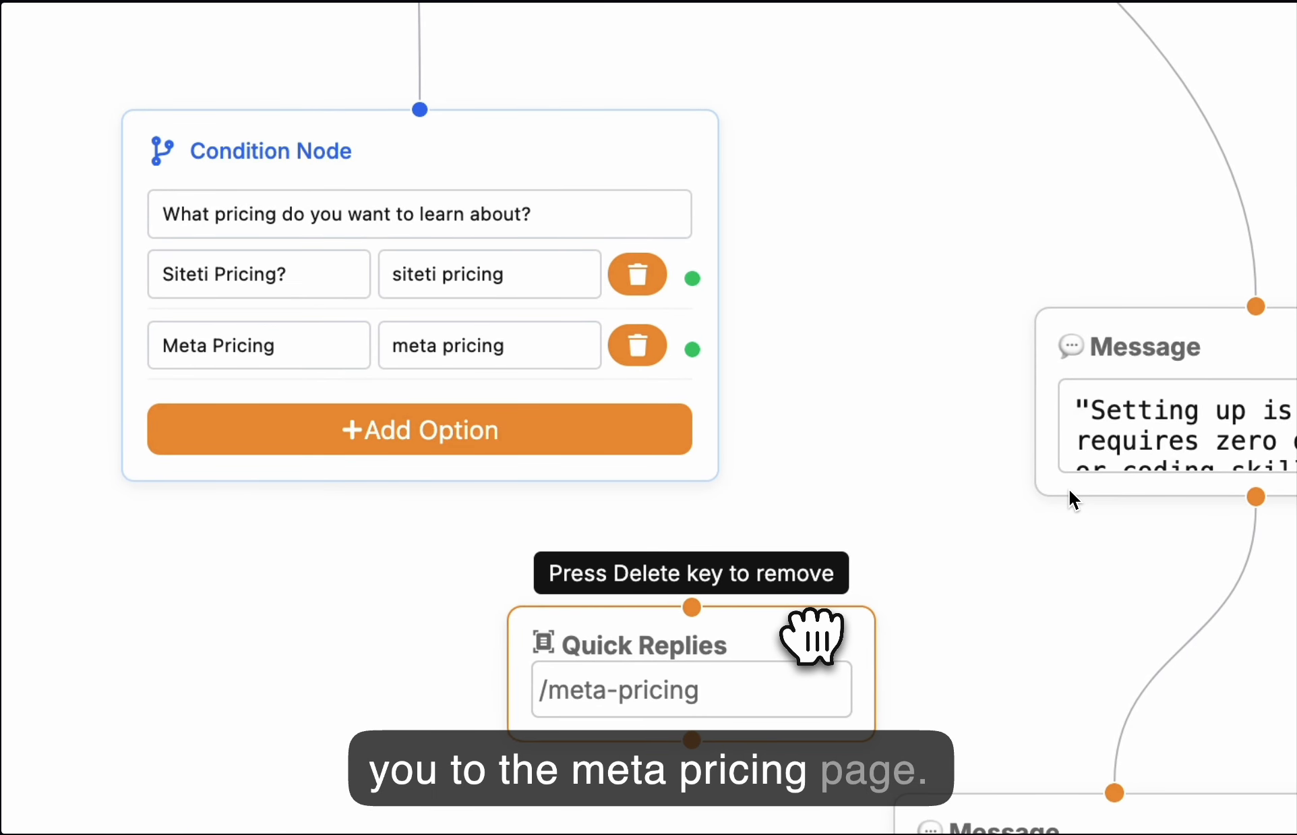
pyautogui.moveTo(813, 637); pyautogui.dragTo(811, 633)
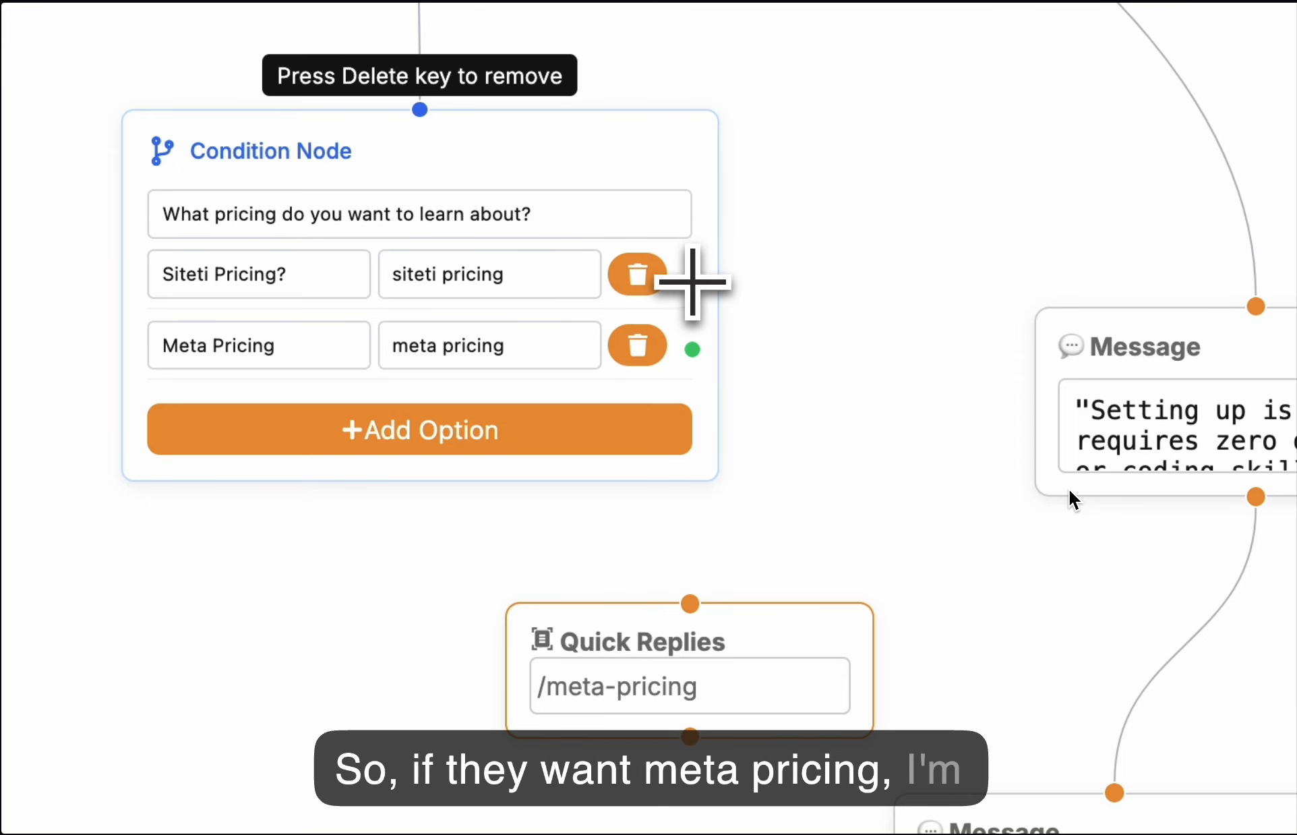
# Connect the Siteti Pricing? option to the /meta-pricing quick reply and the Meta Pricing option to the siteti-pricing-plans quick reply.
pyautogui.moveTo(692, 280); pyautogui.dragTo(937, 579)
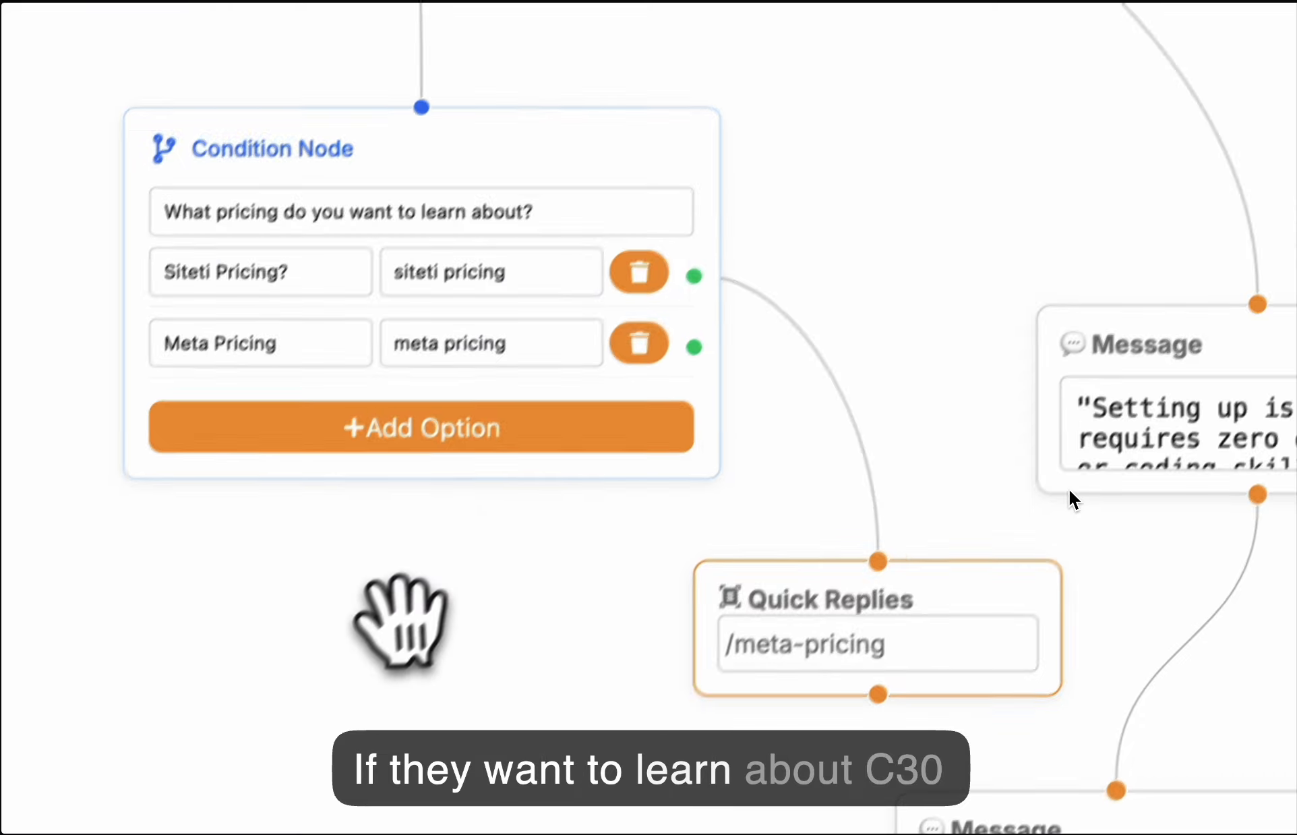
pyautogui.moveTo(408, 689); pyautogui.dragTo(600, 484)
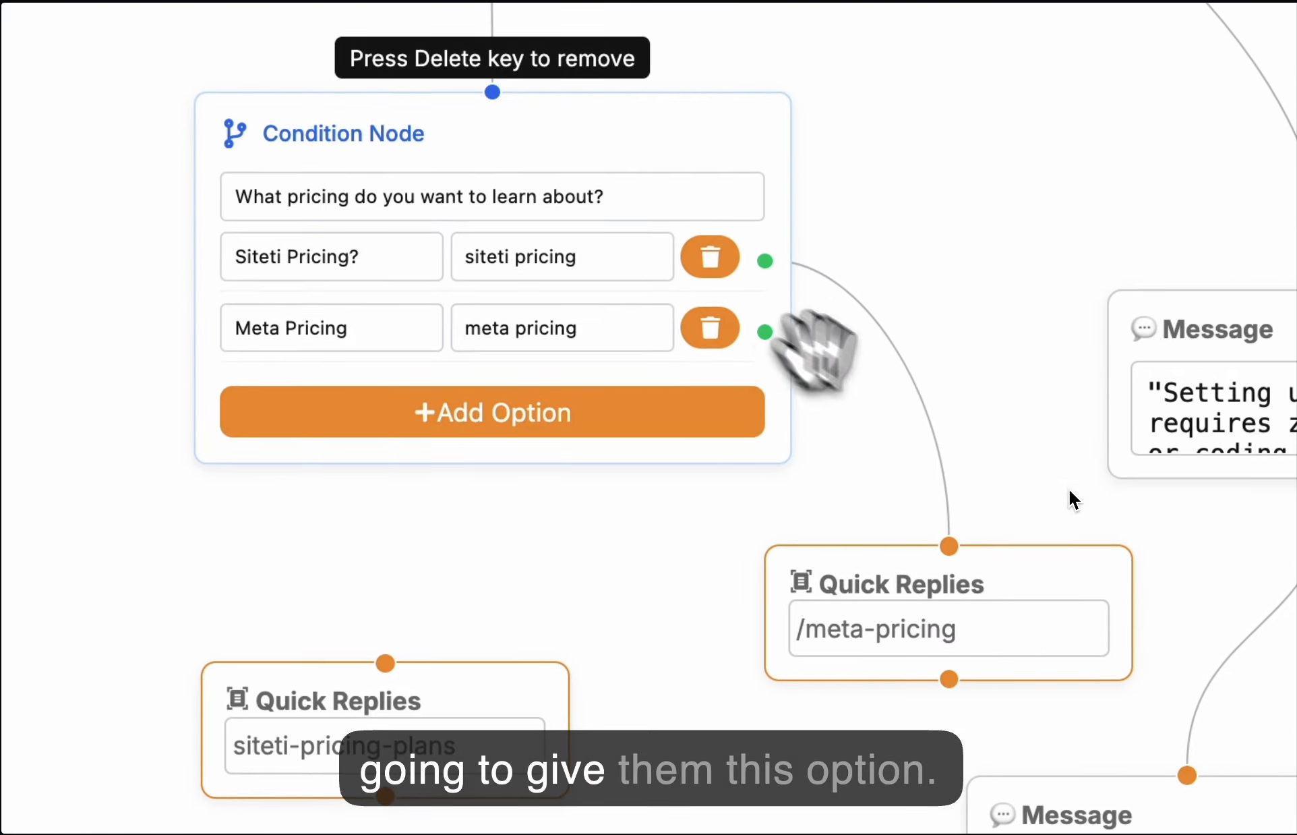
pyautogui.moveTo(812, 351); pyautogui.dragTo(463, 631)
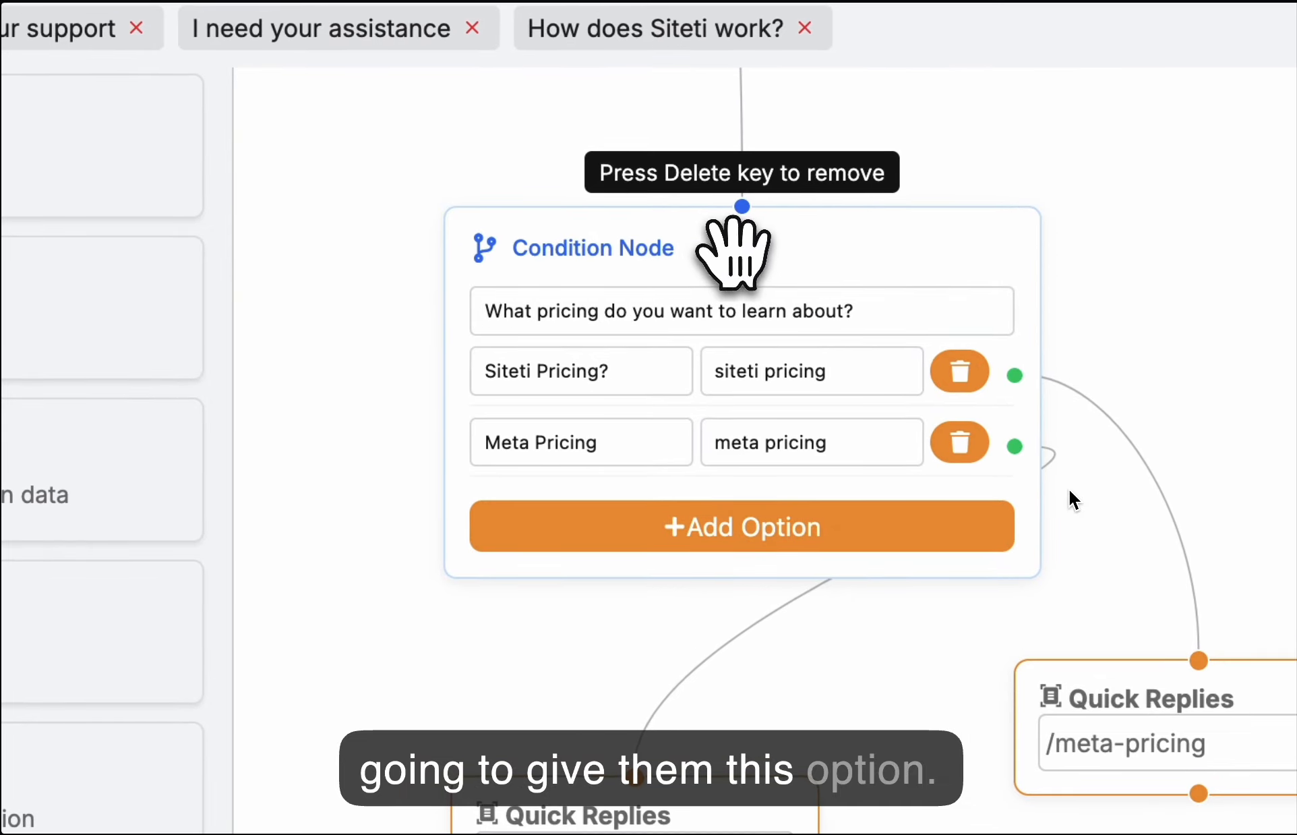
# Shift the pricing condition node up and left, then gather /meta-pricing beside its lower right corner with siteti-pricing-plans beneath it.
pyautogui.moveTo(734, 250); pyautogui.dragTo(573, 224)
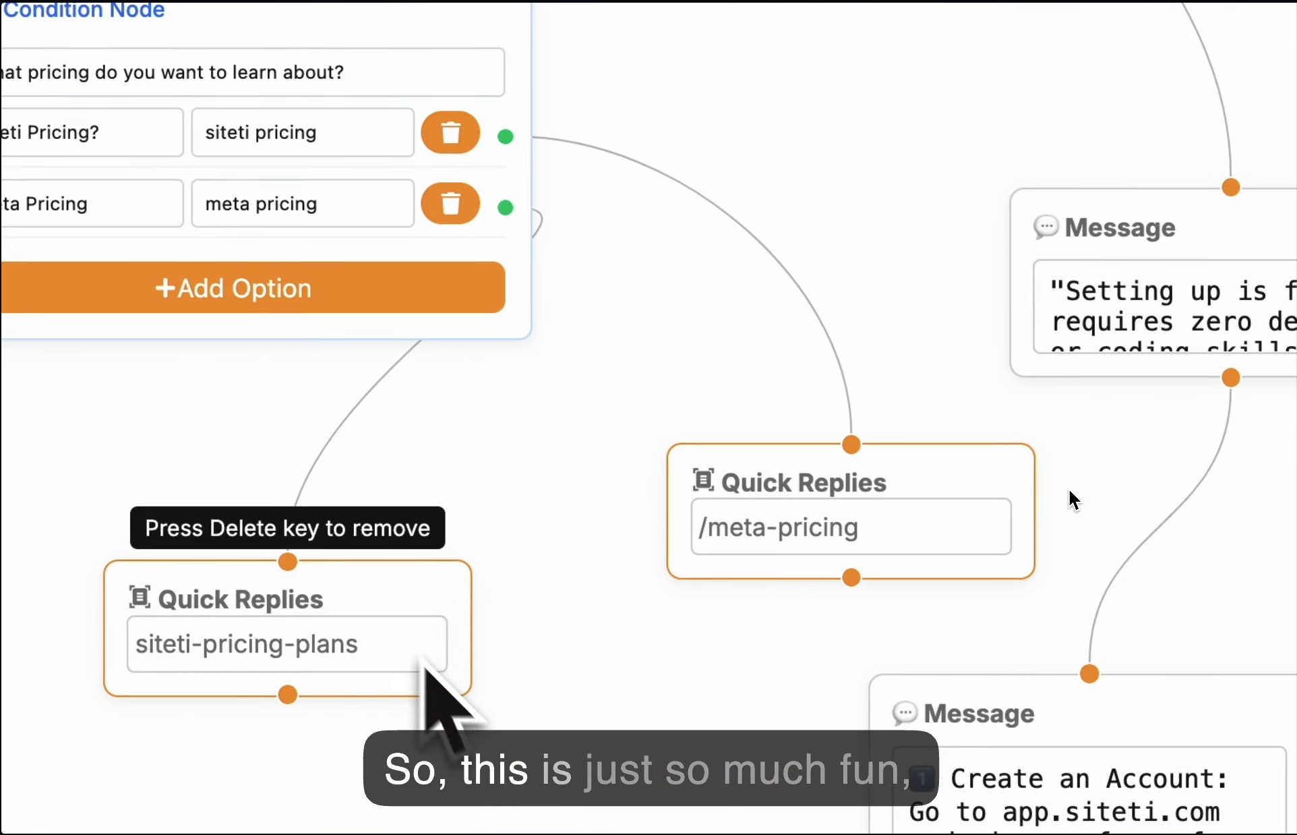
pyautogui.moveTo(379, 593); pyautogui.dragTo(539, 516)
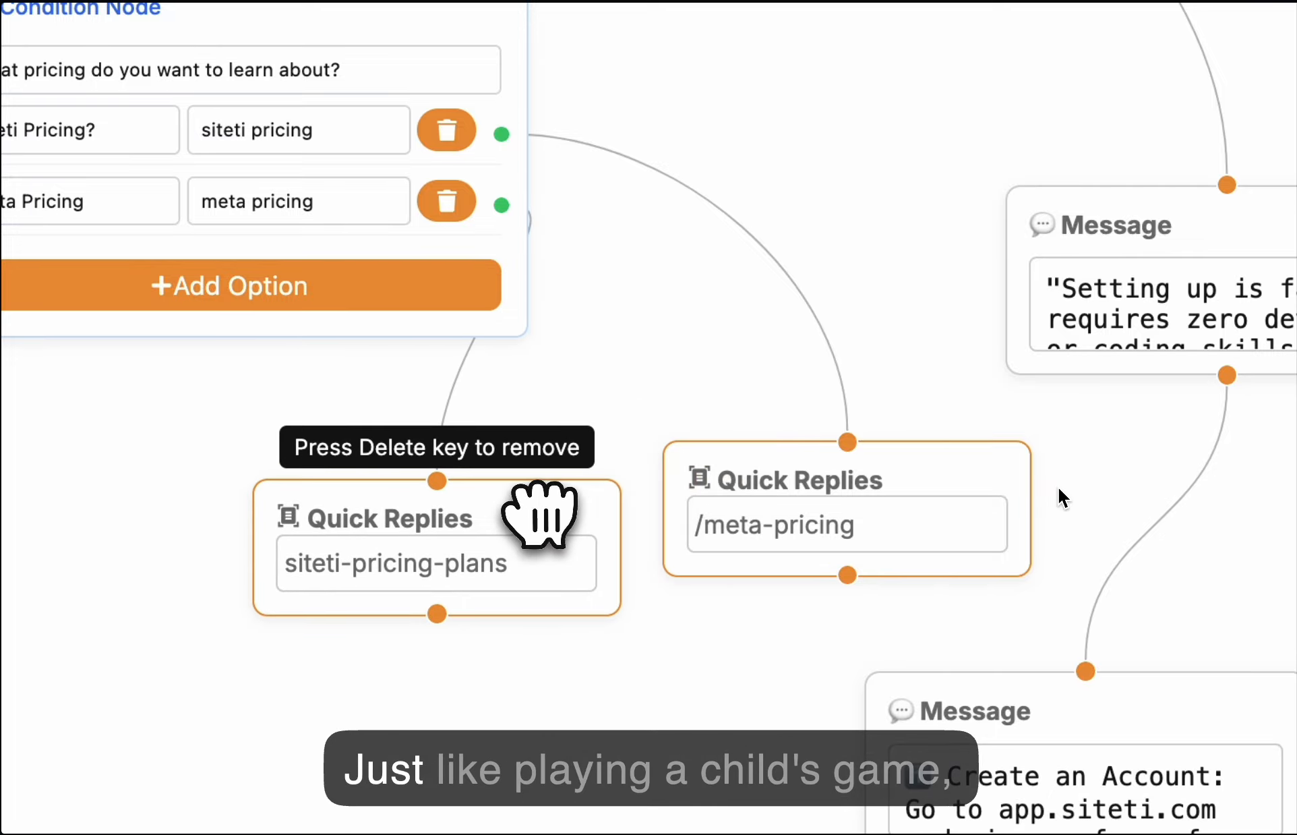
pyautogui.moveTo(914, 465); pyautogui.dragTo(776, 283)
pyautogui.click(529, 505)
pyautogui.moveTo(621, 515); pyautogui.dragTo(703, 538)
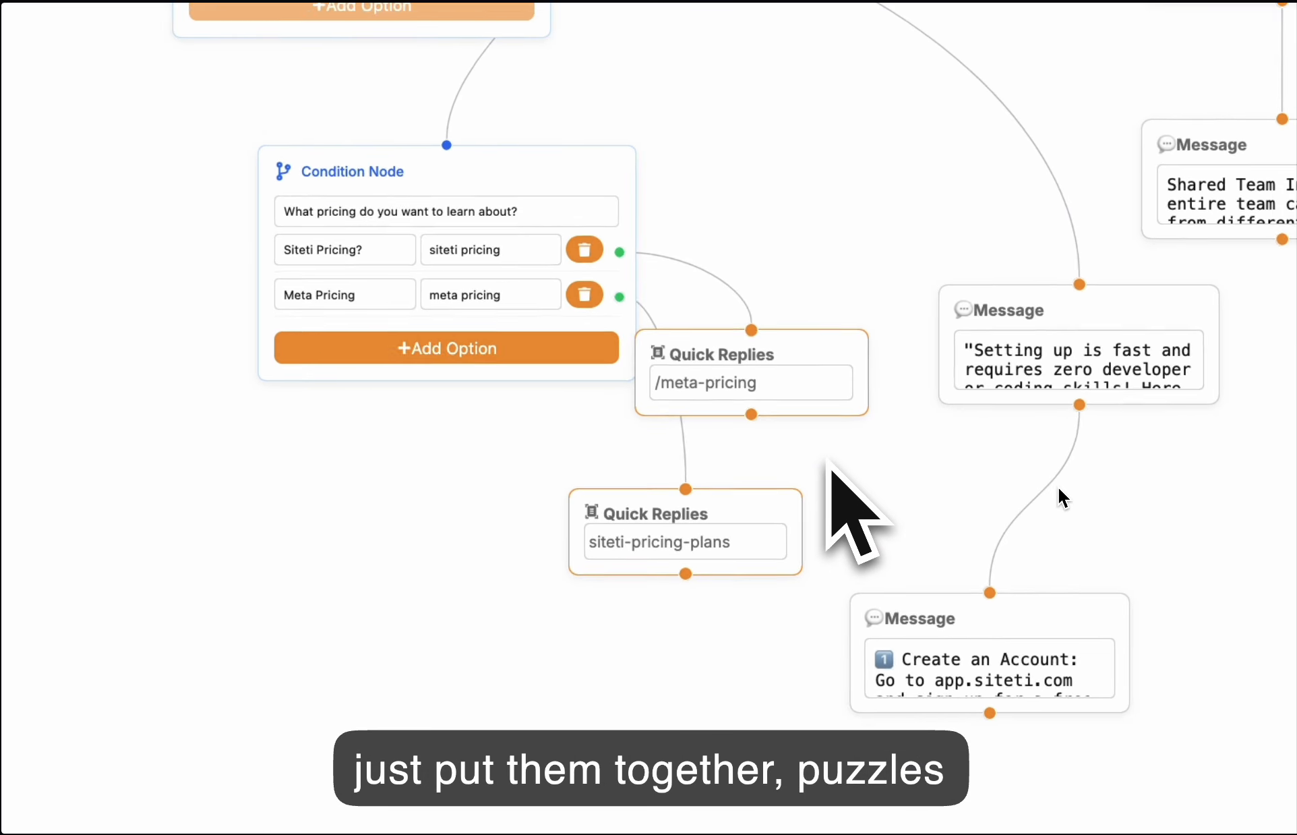
# Move the "Setting up is fast" message up and left, and place the "Create an Account" message closer beneath it.
pyautogui.moveTo(695, 159); pyautogui.dragTo(462, 312)
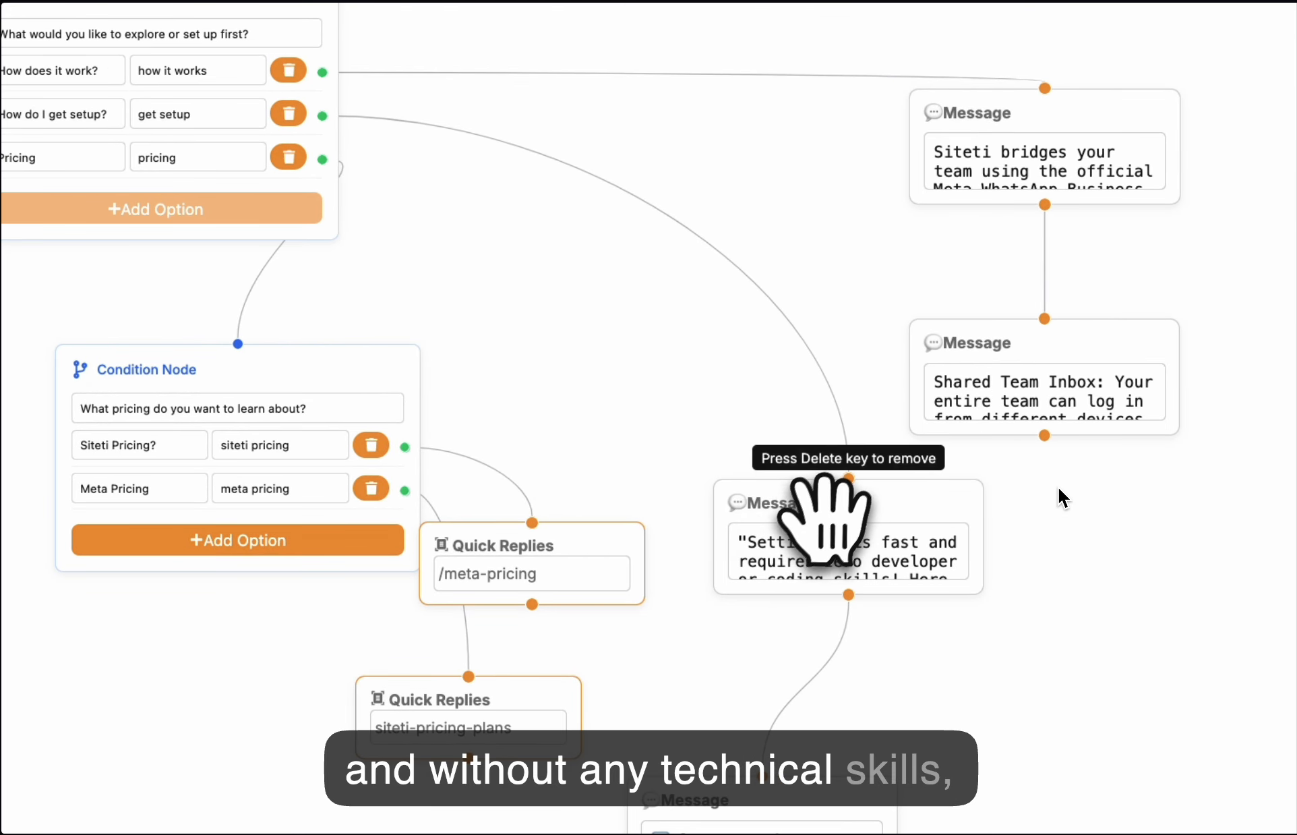
pyautogui.moveTo(842, 507); pyautogui.dragTo(713, 290)
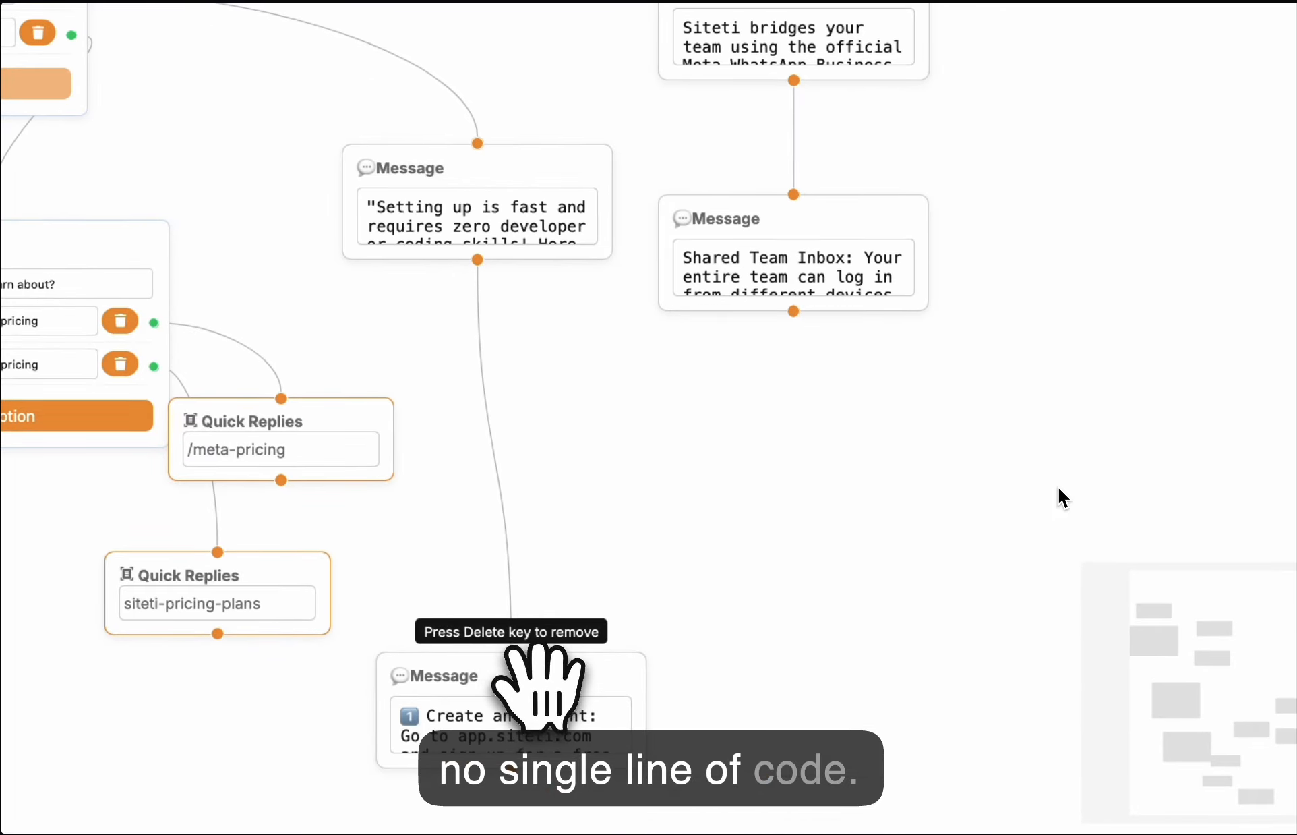
pyautogui.moveTo(530, 650); pyautogui.dragTo(573, 553)
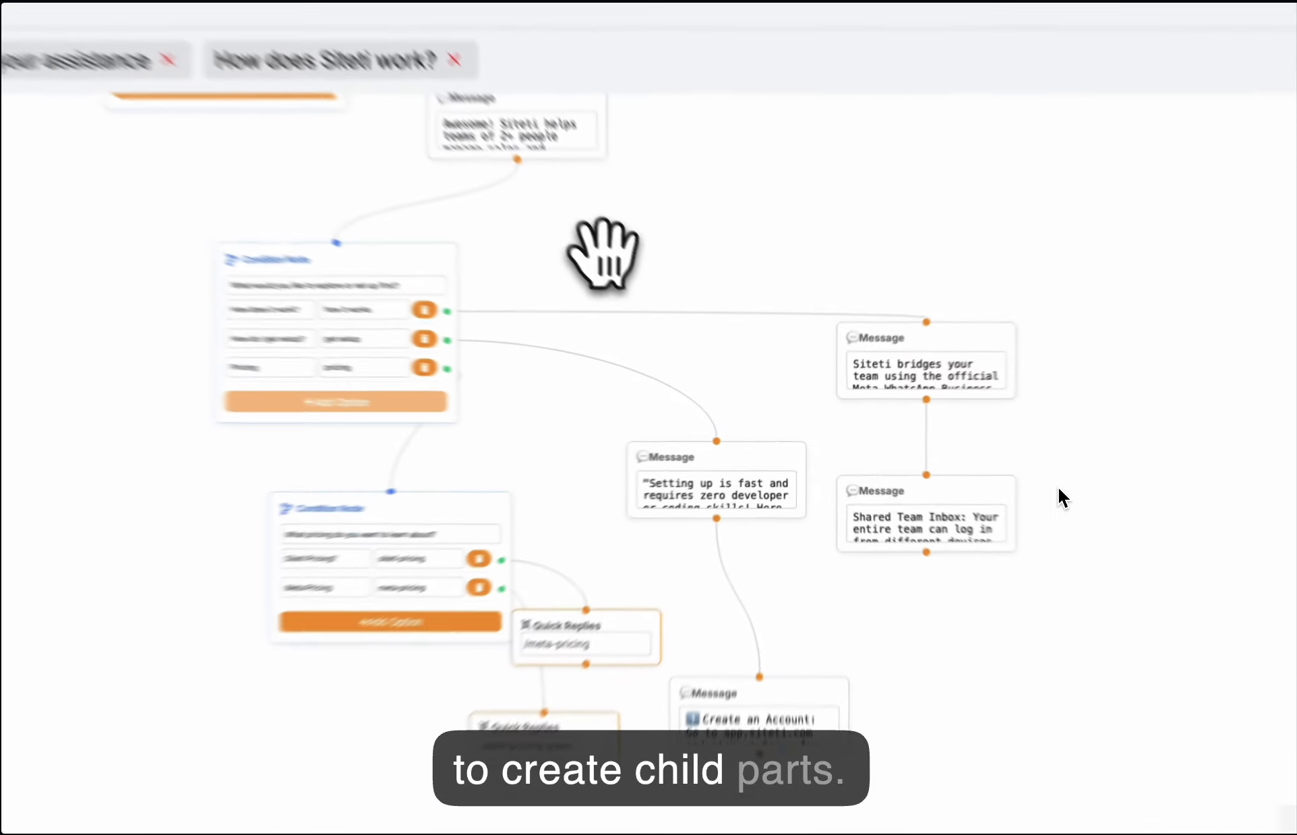
# Shift the "Awesome! Siteti helps teams" message slightly left and bring the pricing condition node closer under the explore-or-set-up condition node.
pyautogui.moveTo(695, 347); pyautogui.dragTo(723, 447)
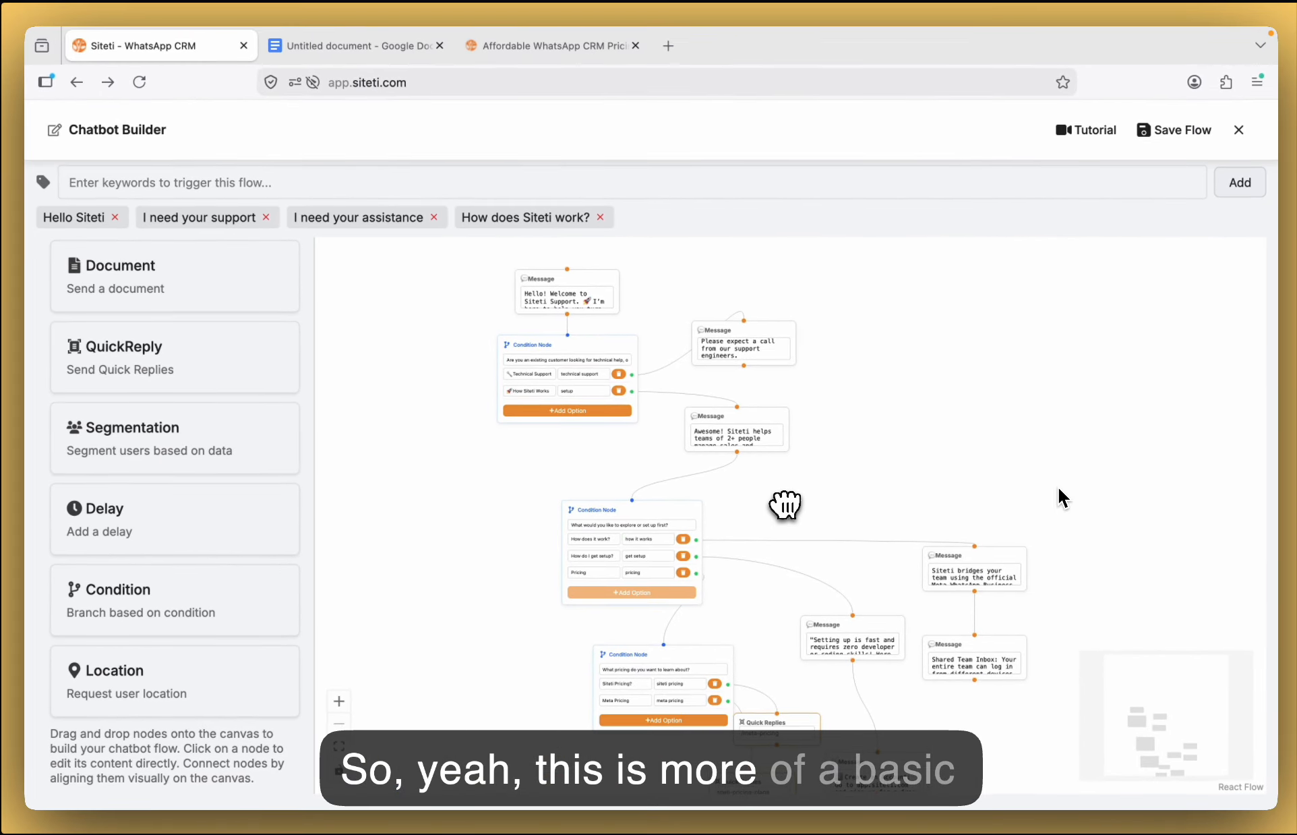
pyautogui.moveTo(782, 503); pyautogui.dragTo(743, 495)
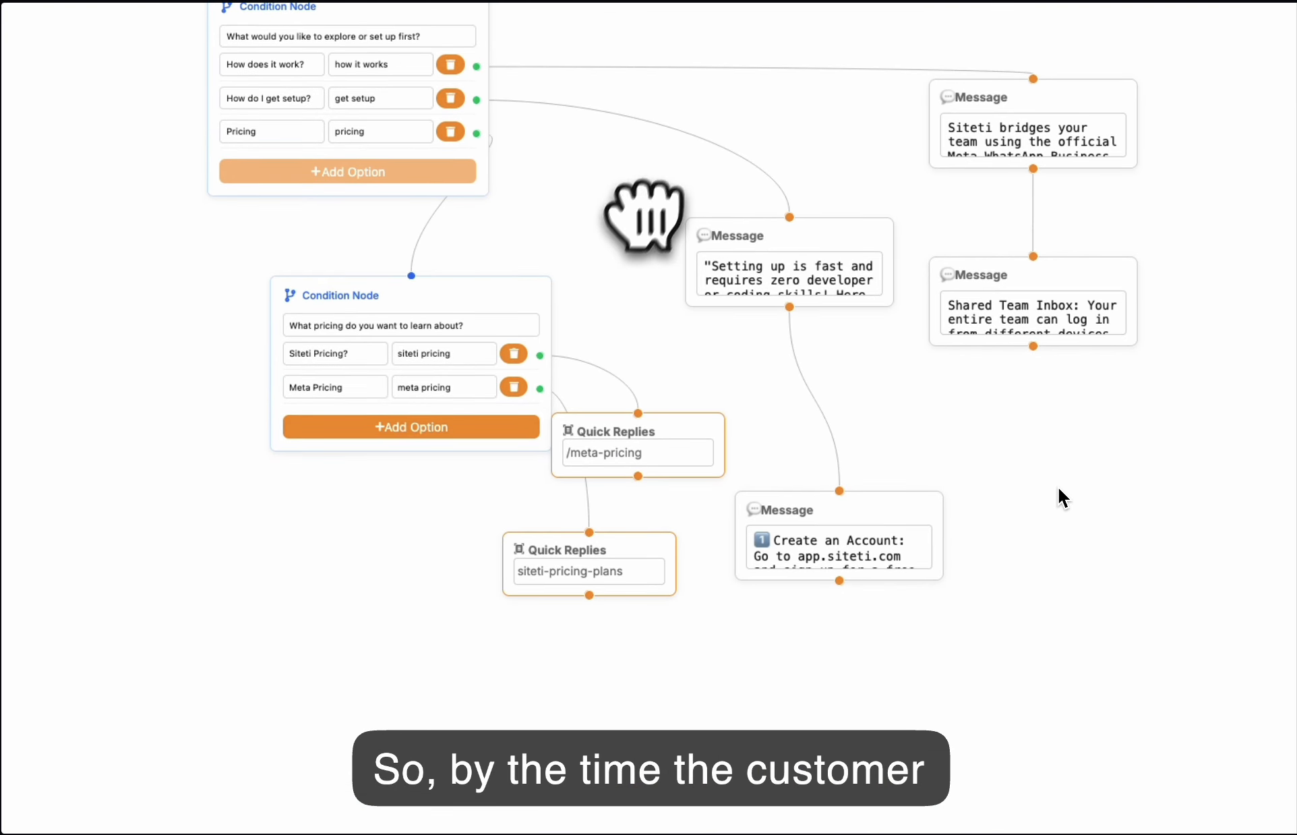
pyautogui.click(644, 556)
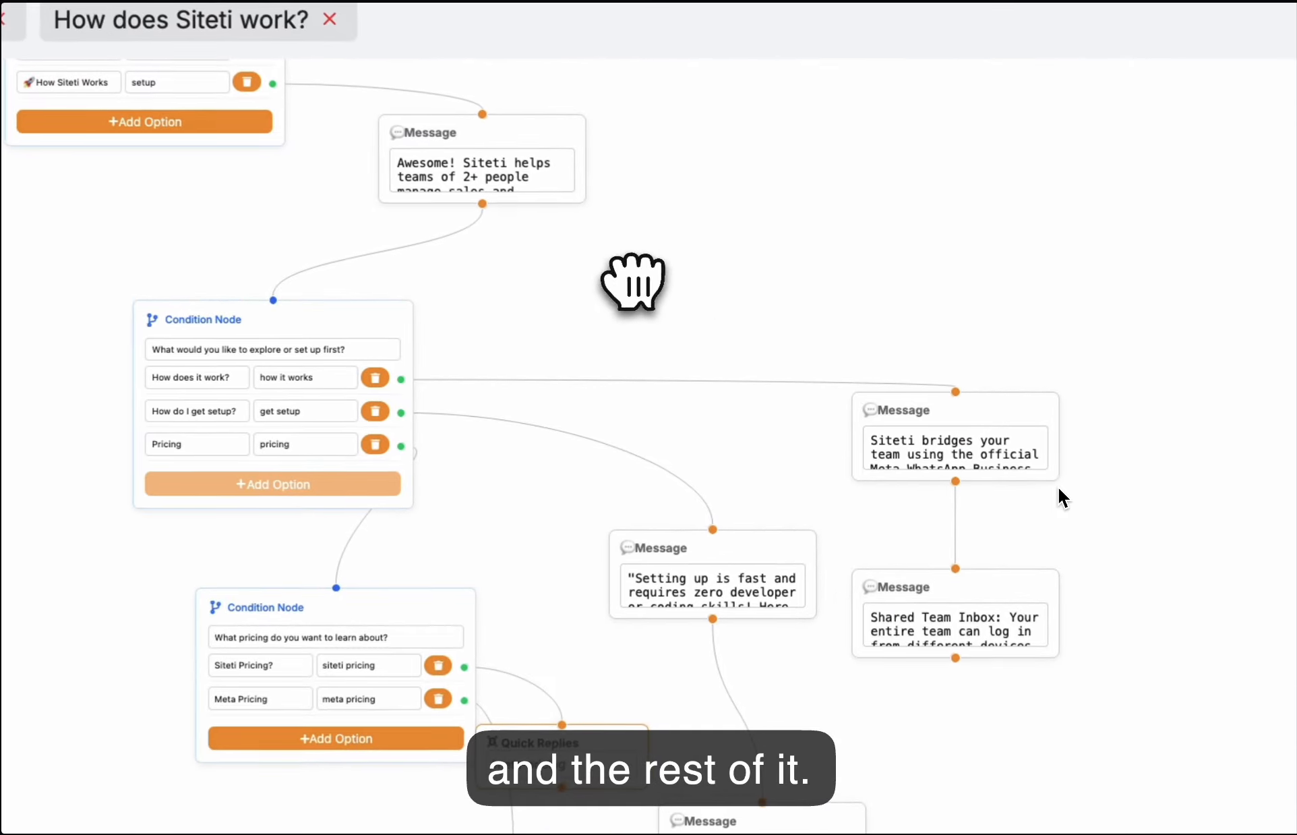
pyautogui.moveTo(752, 349); pyautogui.dragTo(745, 433)
pyautogui.moveTo(618, 453); pyautogui.dragTo(612, 497)
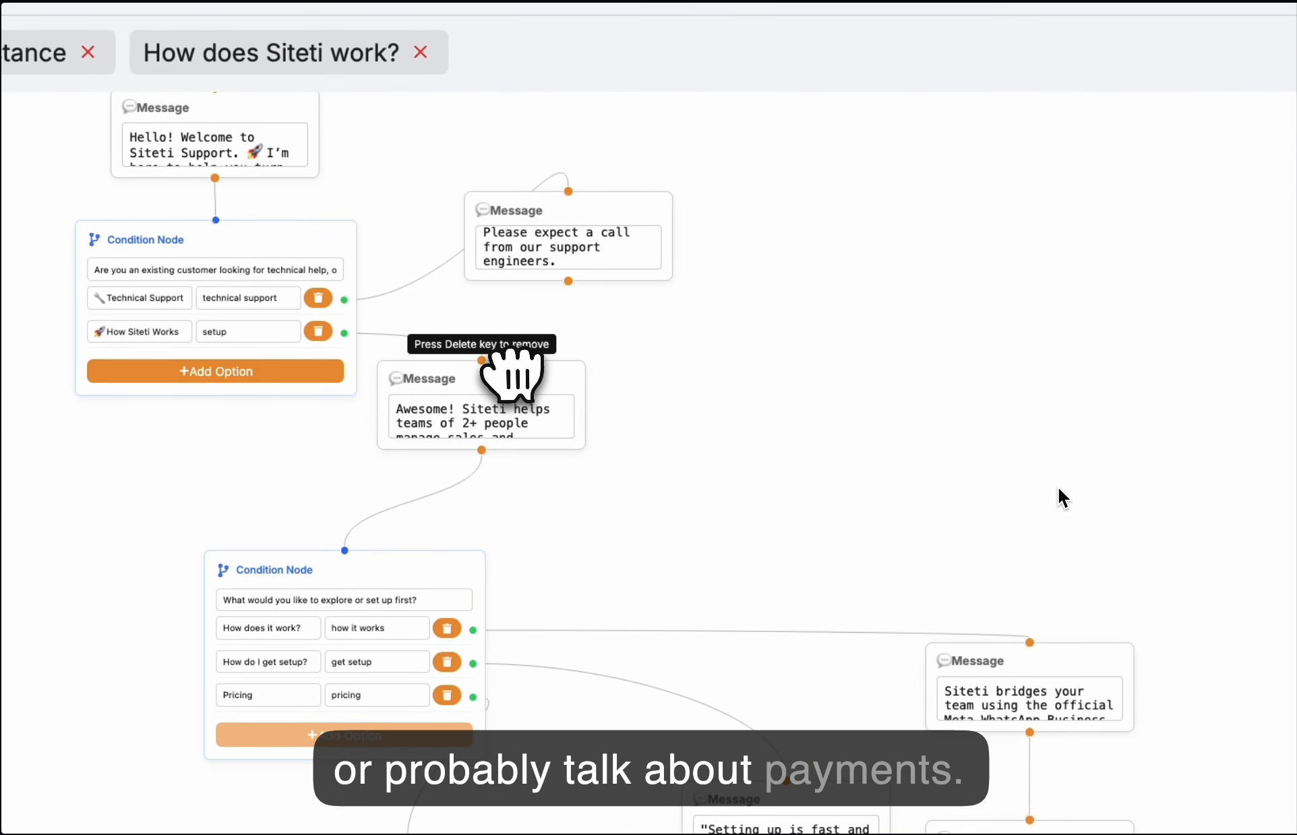
pyautogui.moveTo(513, 374); pyautogui.dragTo(550, 376)
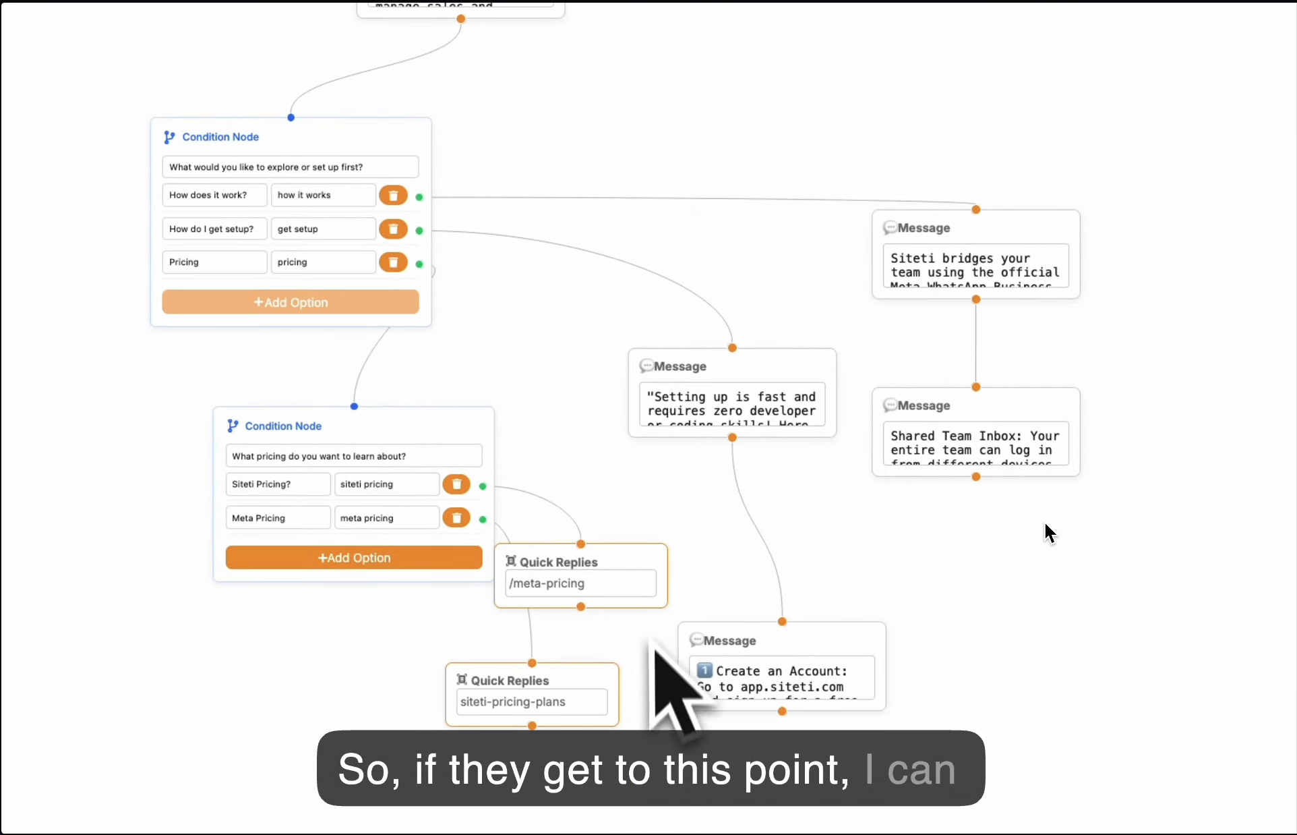
pyautogui.click(576, 702)
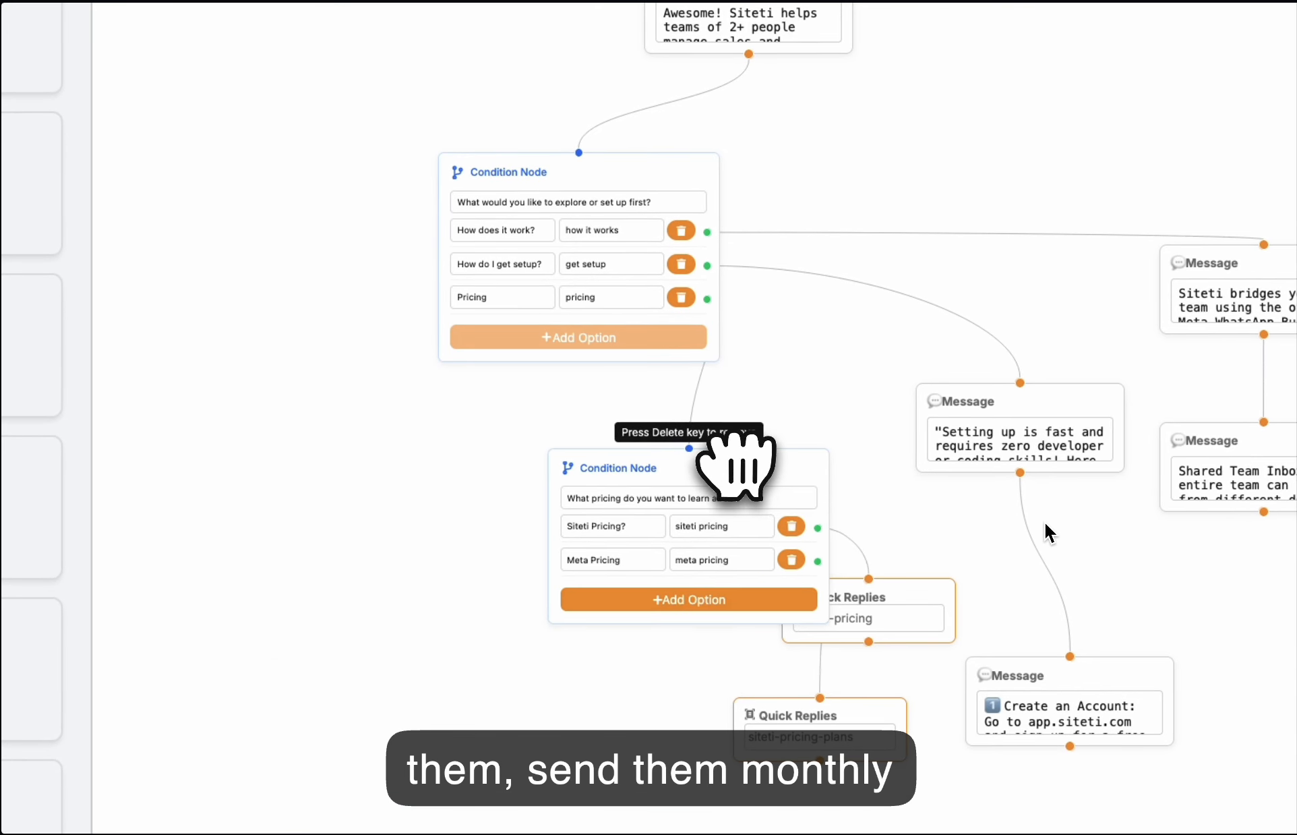
pyautogui.moveTo(735, 465); pyautogui.dragTo(644, 477)
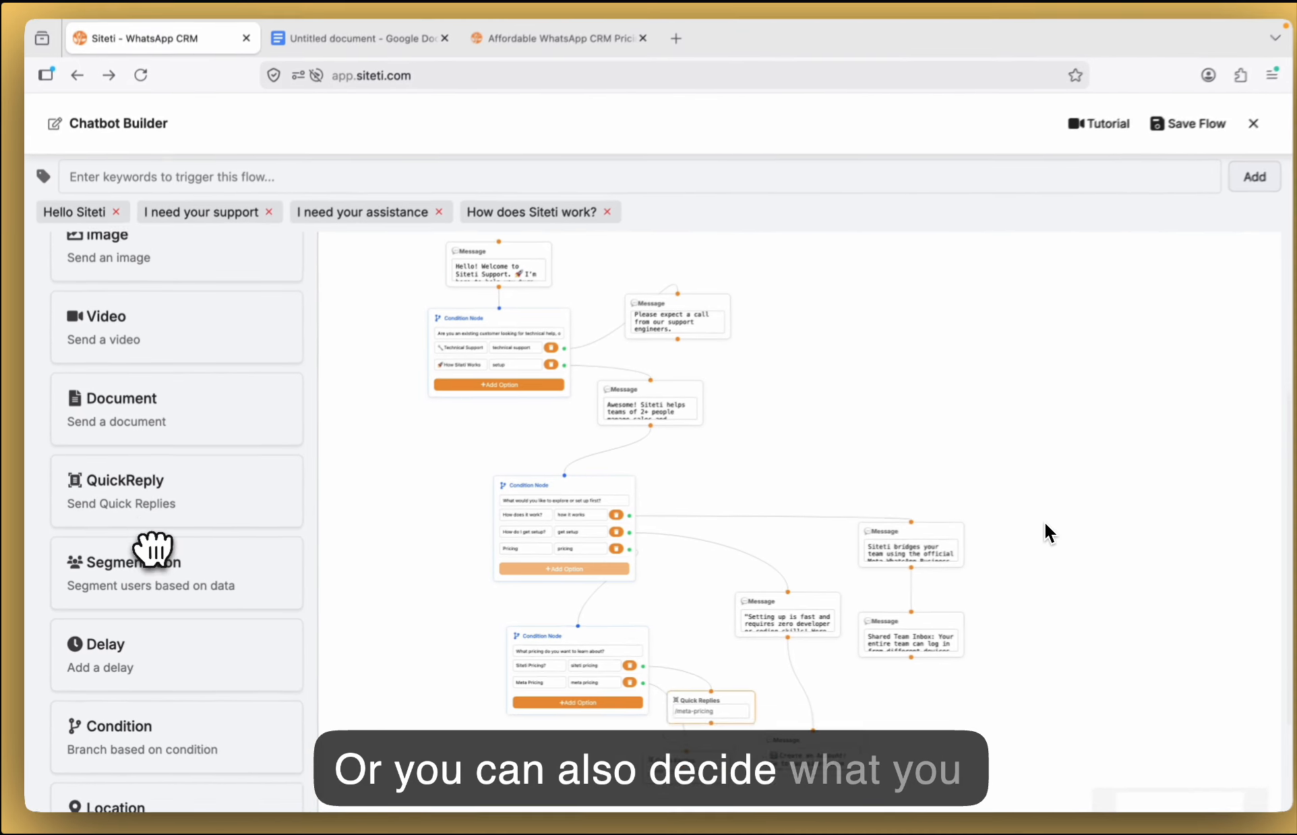
# Save the chatbot flow and exit the builder.
pyautogui.scroll(5, 154, 549)
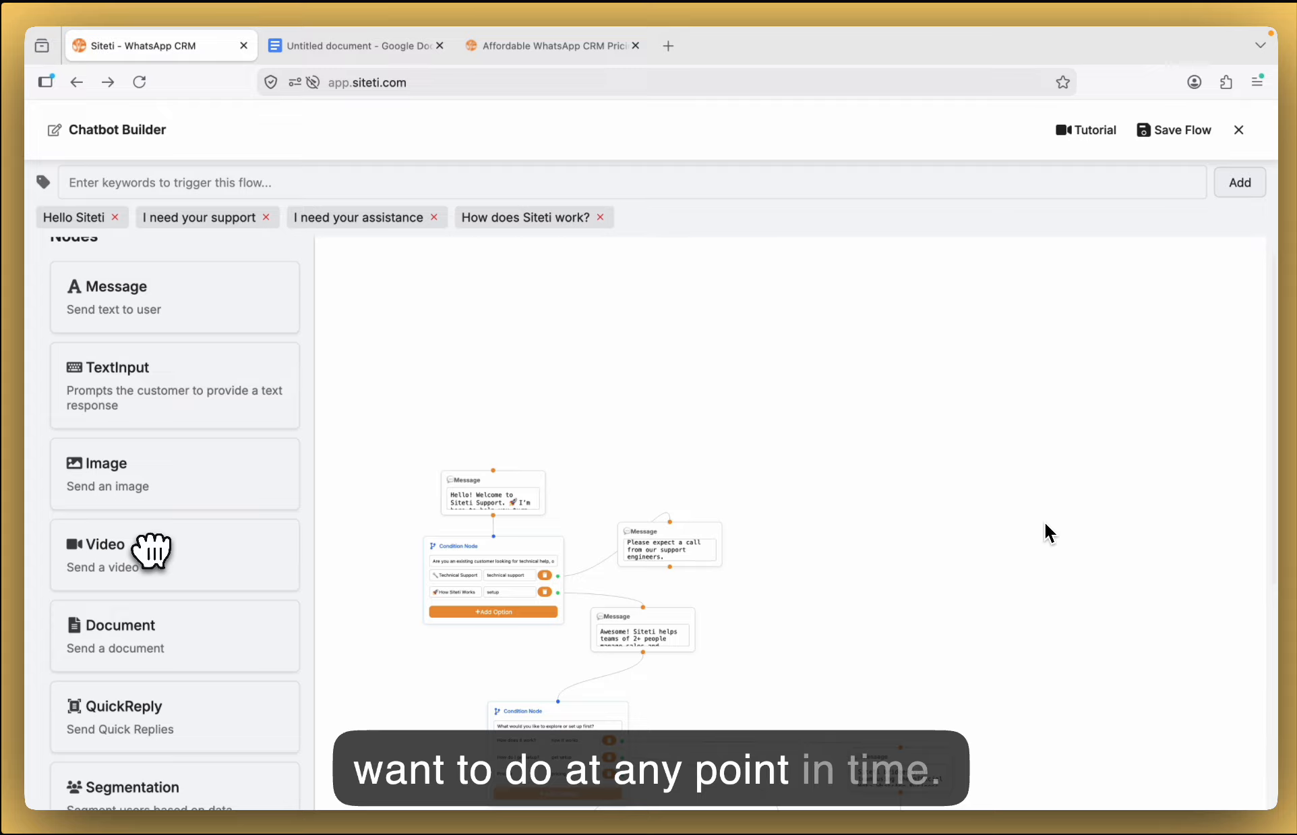
pyautogui.scroll(-8, 152, 549)
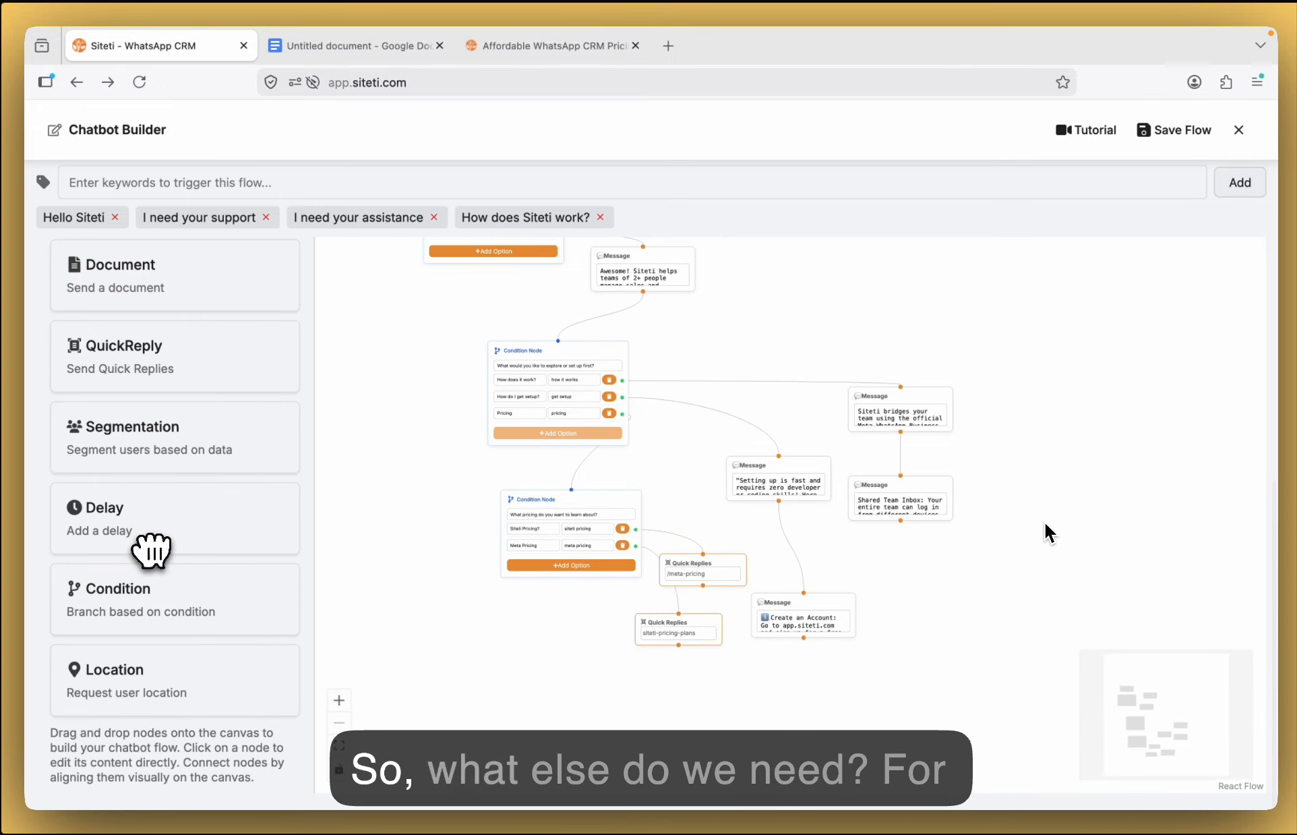
pyautogui.scroll(1, 855, 466)
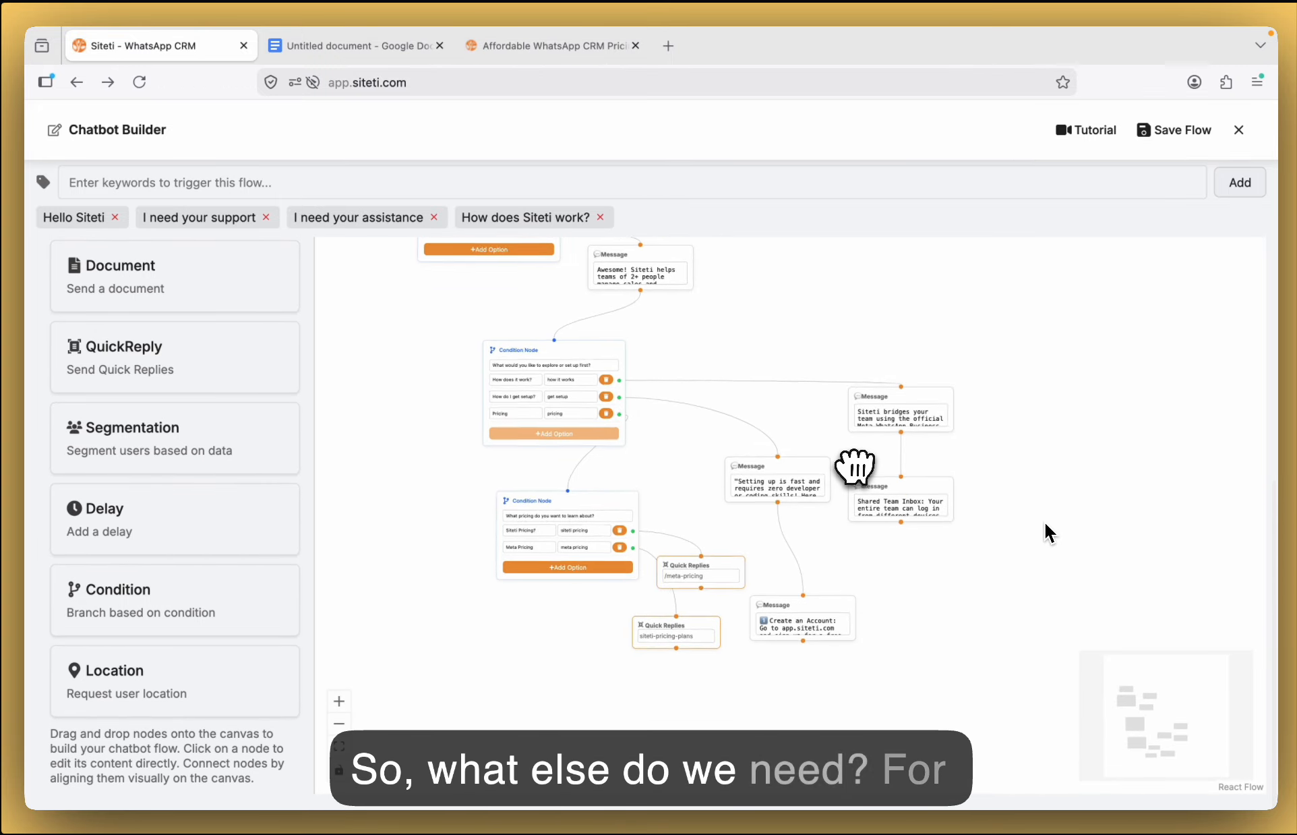
pyautogui.scroll(2, 855, 467)
pyautogui.scroll(-3, 856, 465)
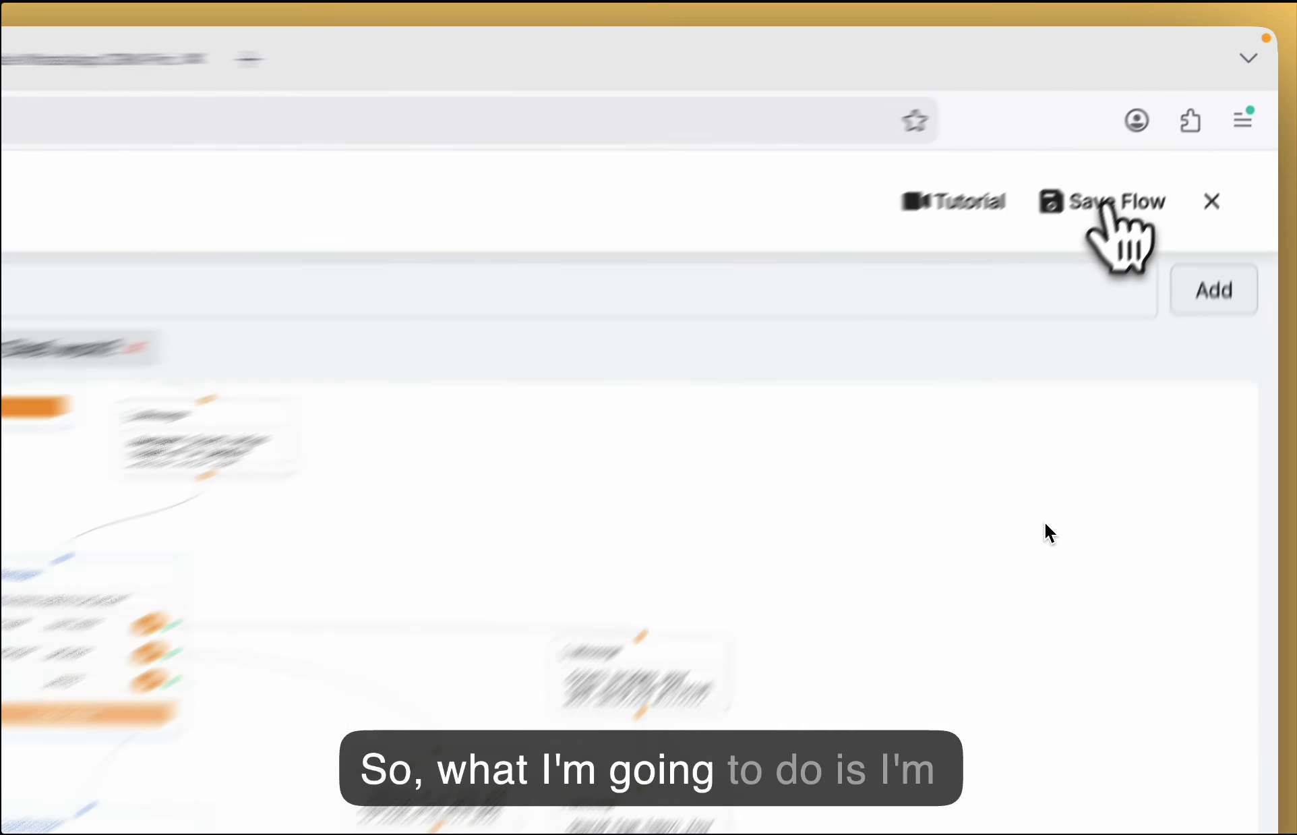
pyautogui.click(1175, 142)
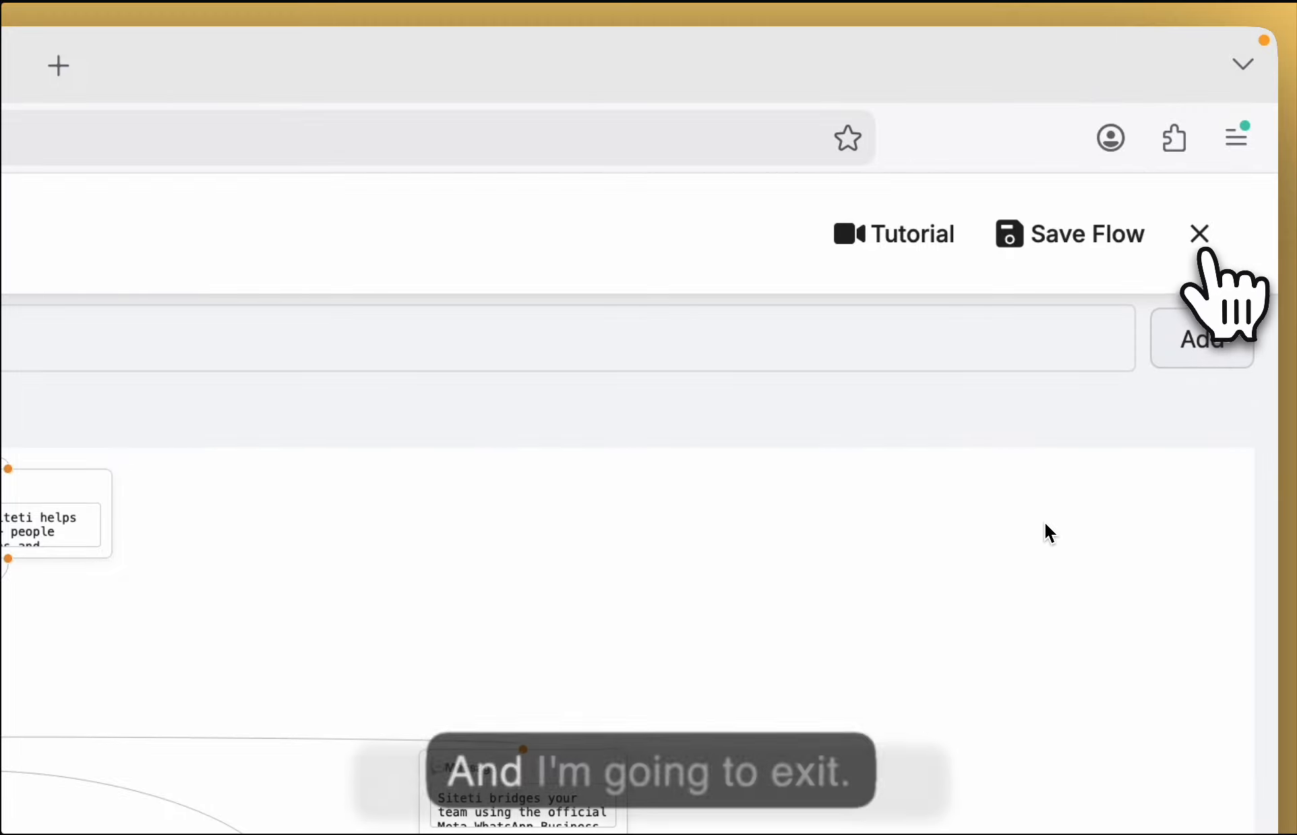
pyautogui.click(1199, 236)
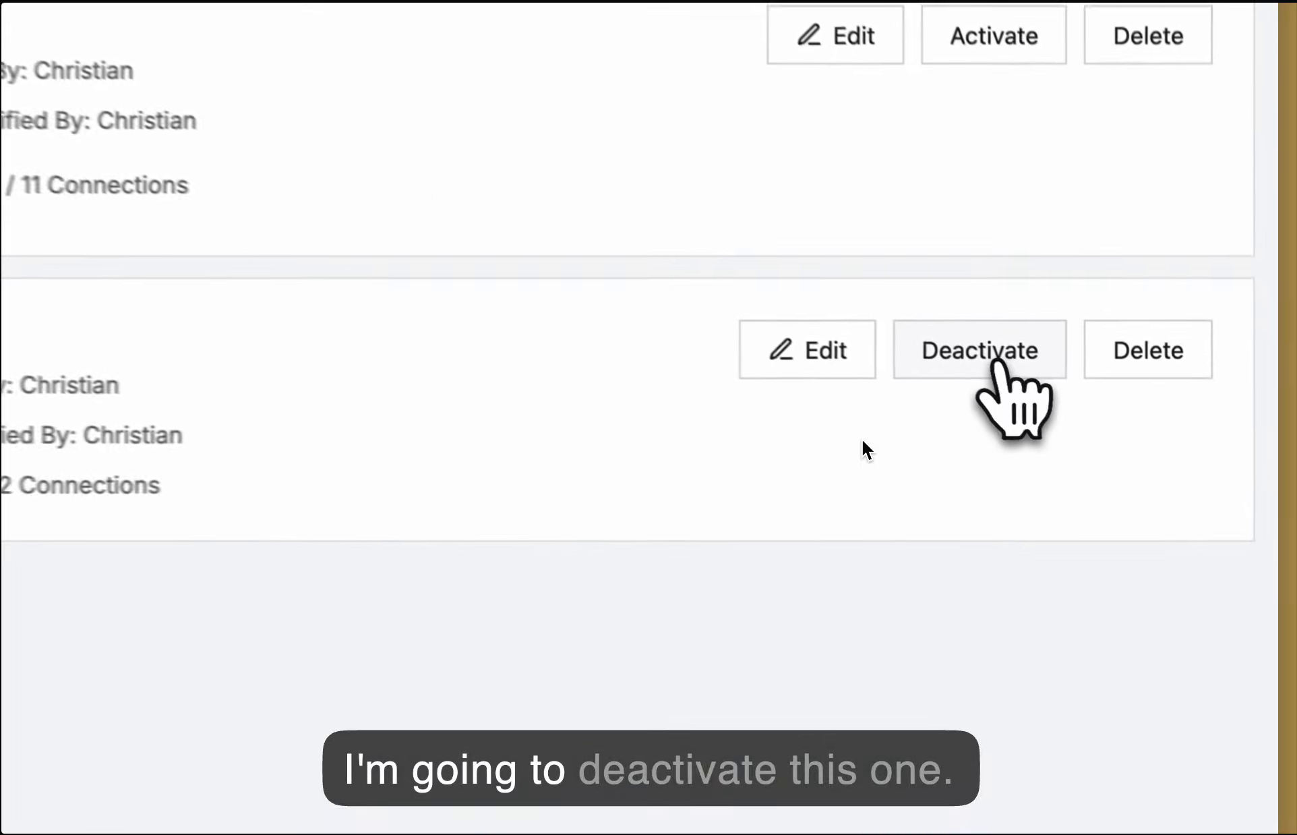
# Try to replace the active chatbot with the newly saved support flow, and close the chatbot list.
pyautogui.click(944, 356)
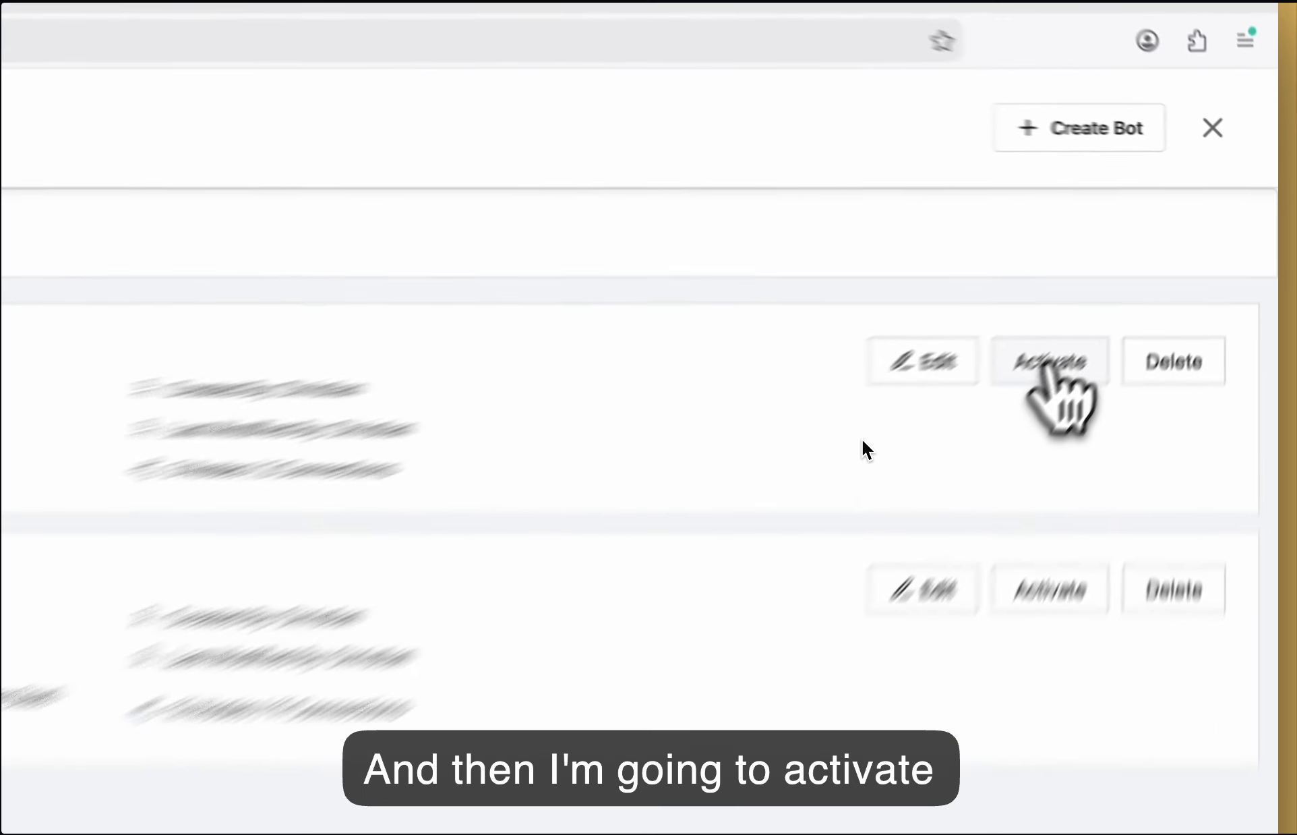
pyautogui.click(1131, 287)
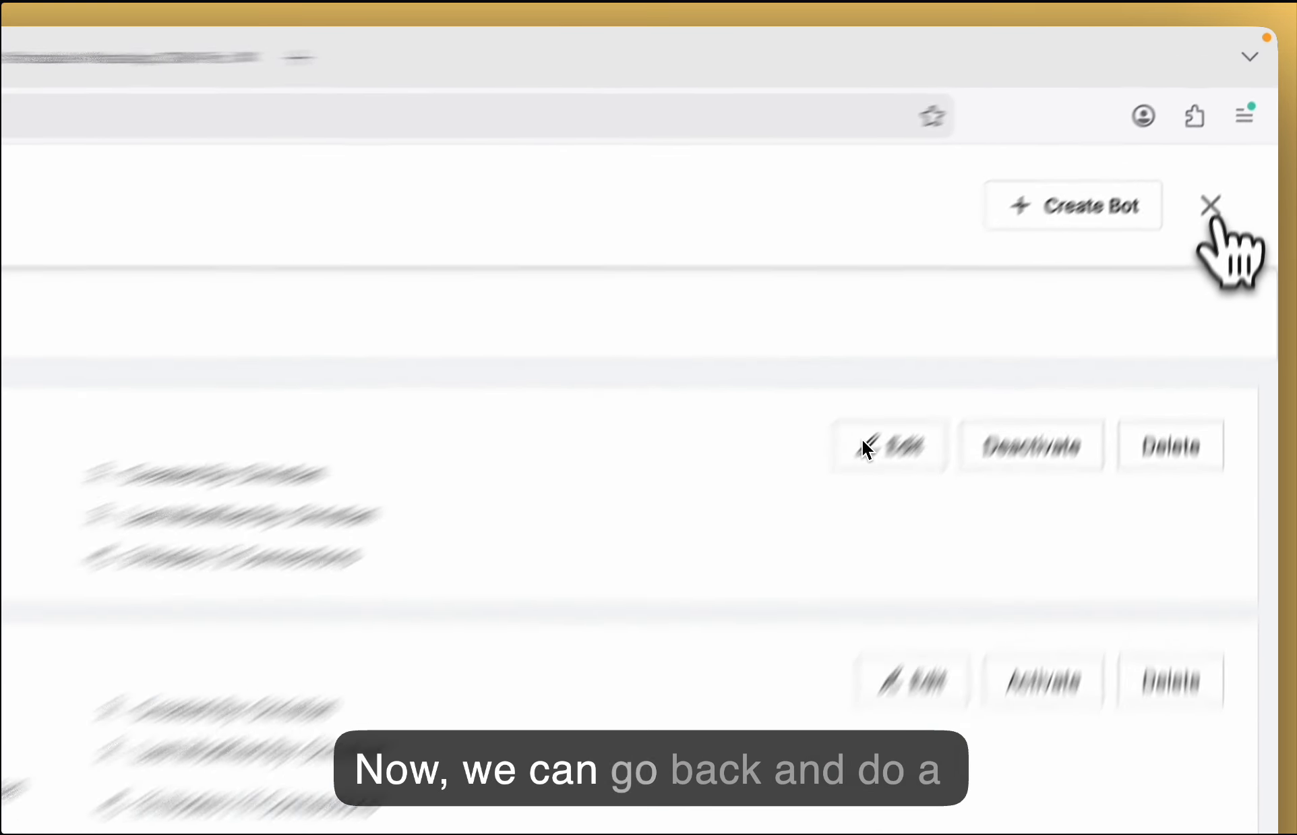
pyautogui.click(1236, 137)
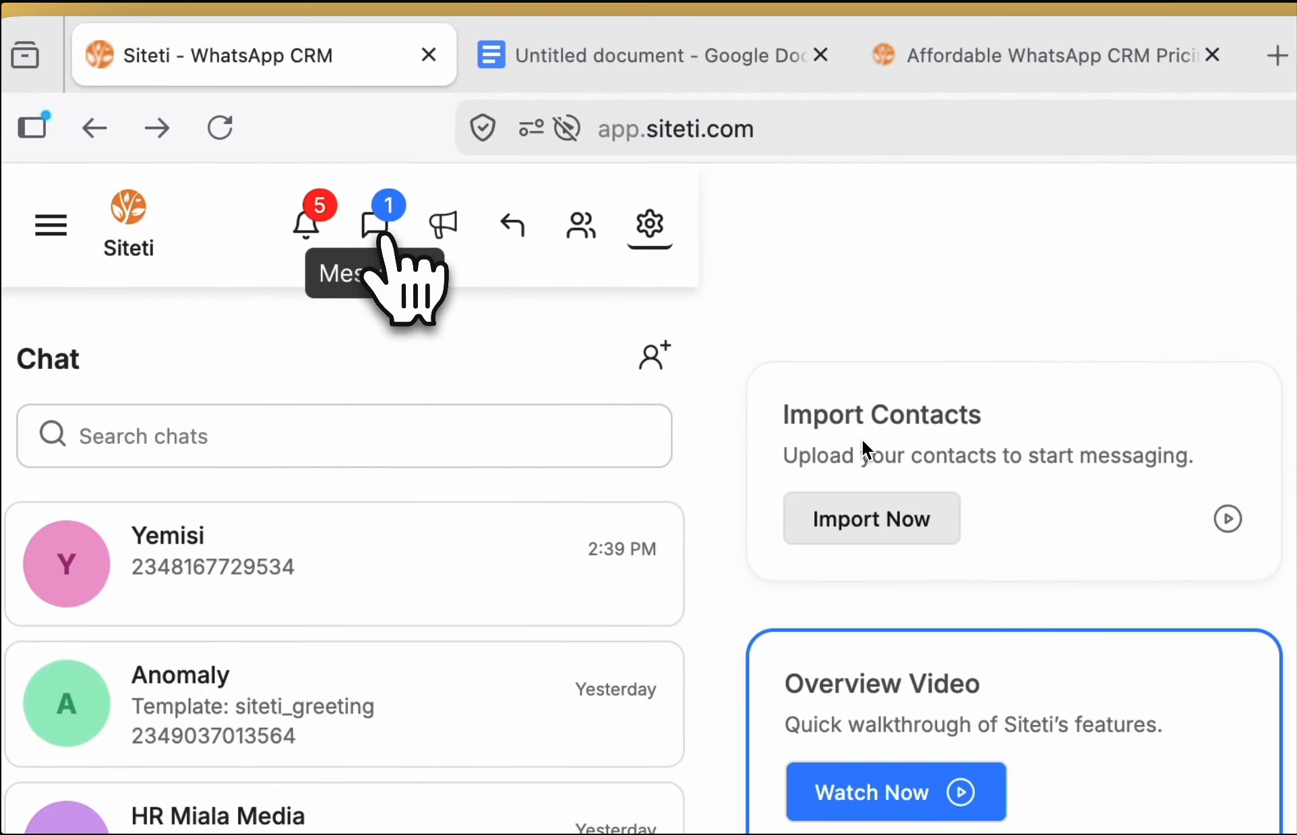
# Open the unread apo_box_subscribers conversation from the recent messages and go to its newest messages.
pyautogui.click(377, 232)
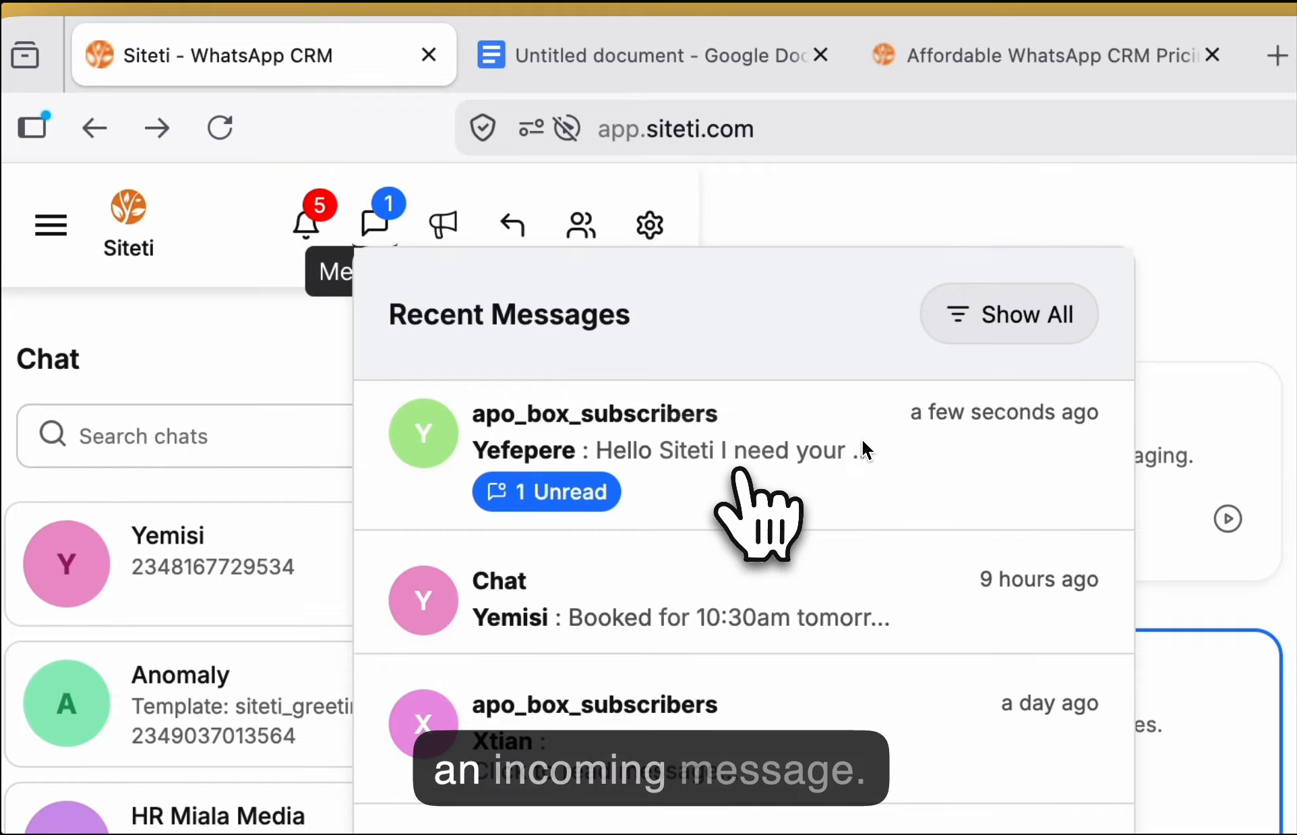
pyautogui.click(738, 472)
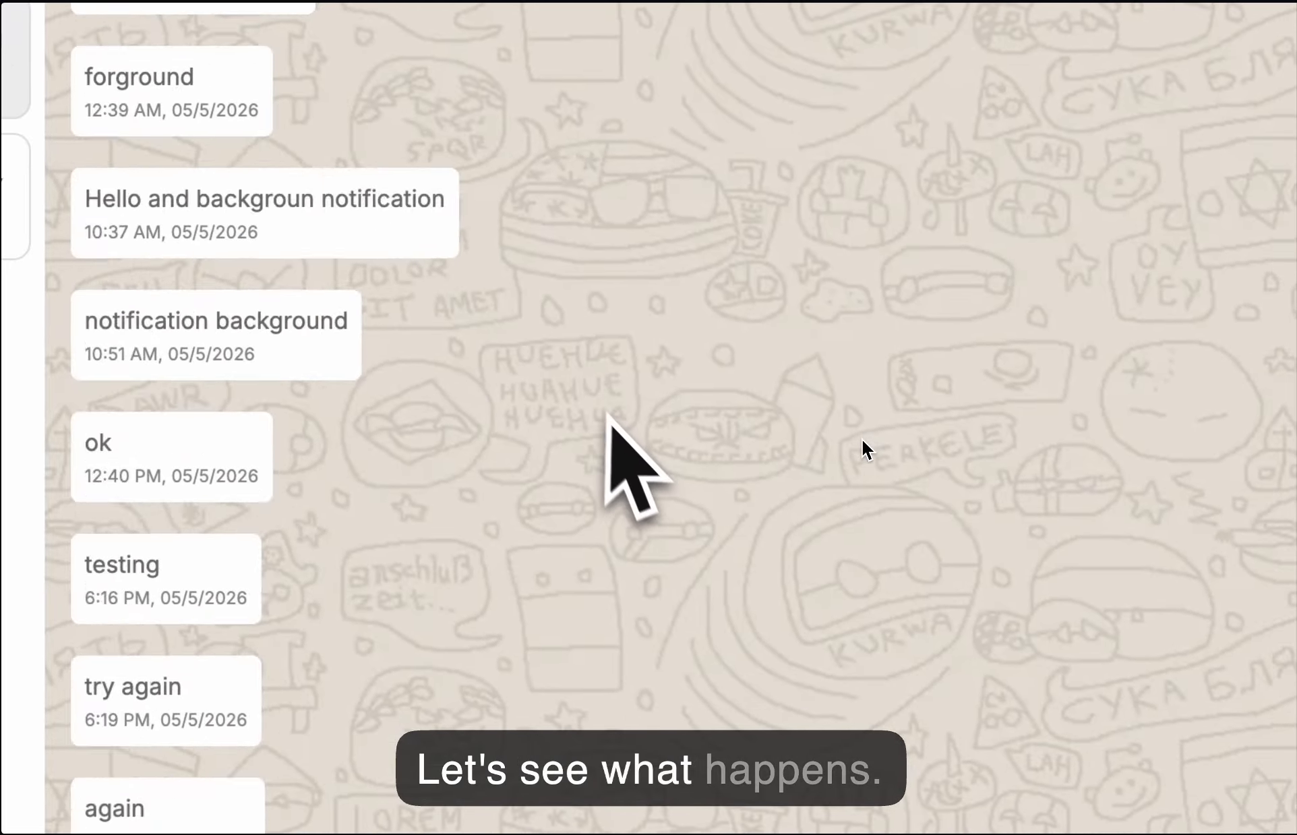
pyautogui.click(1205, 639)
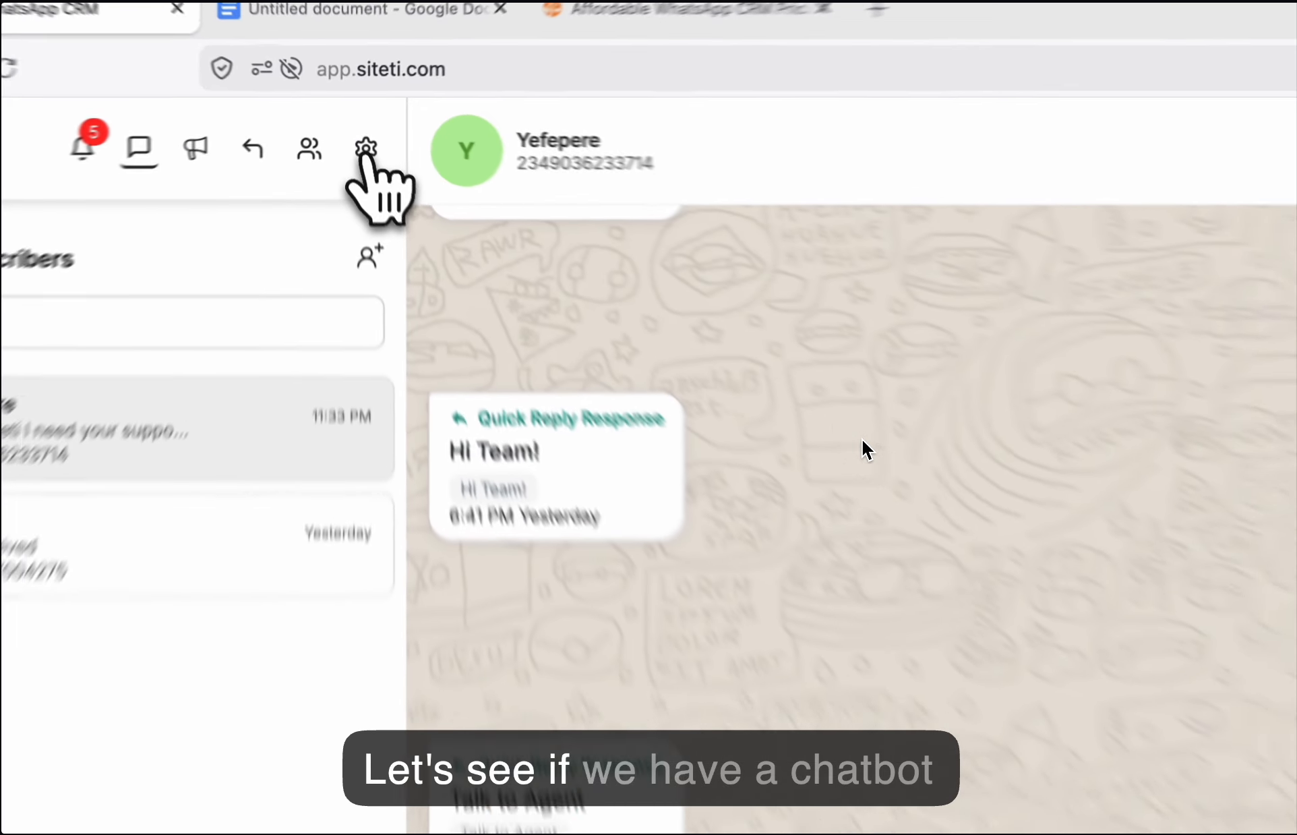
# Reopen the chatbot list, deactivate the active chatbot, and activate the new Siteti support chatbot with 11 connections.
pyautogui.click(358, 131)
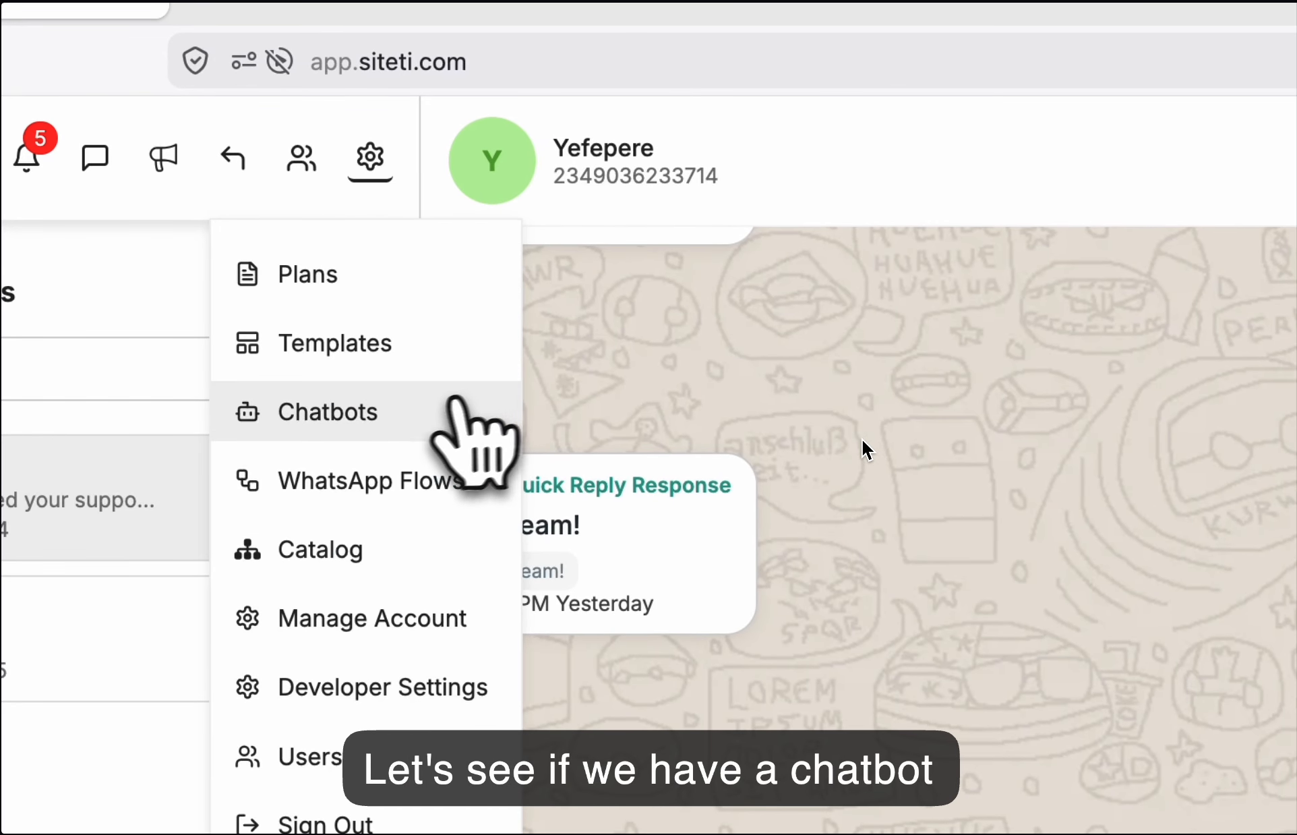
pyautogui.click(404, 407)
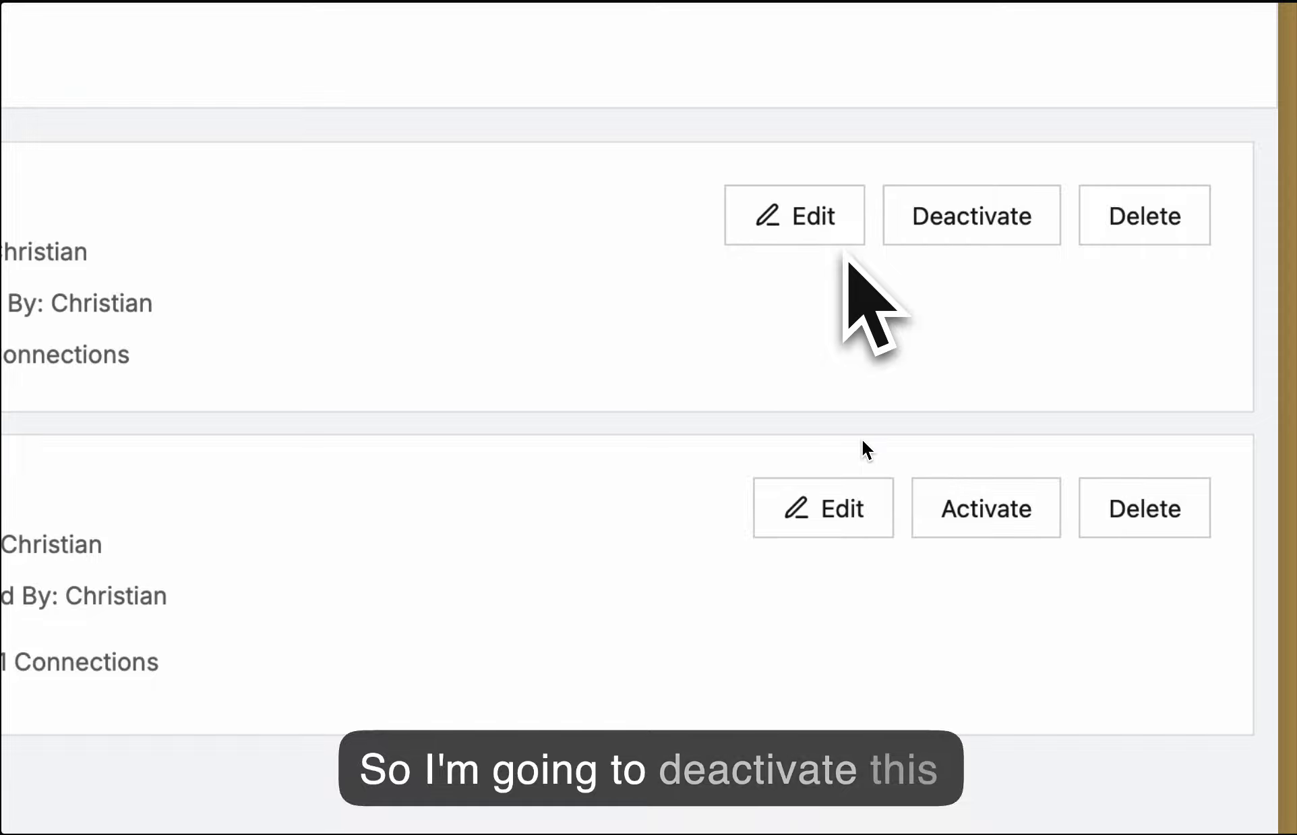
pyautogui.click(893, 232)
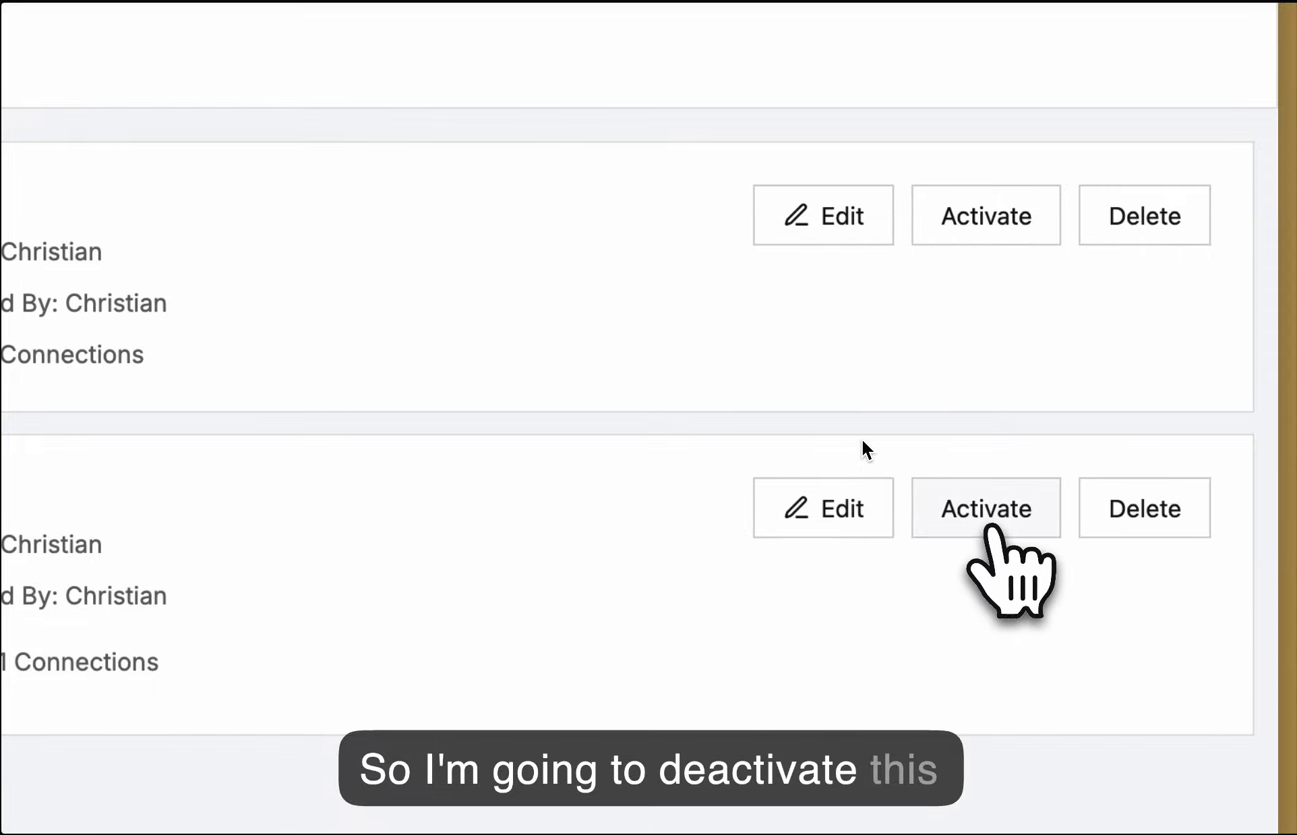
pyautogui.click(988, 513)
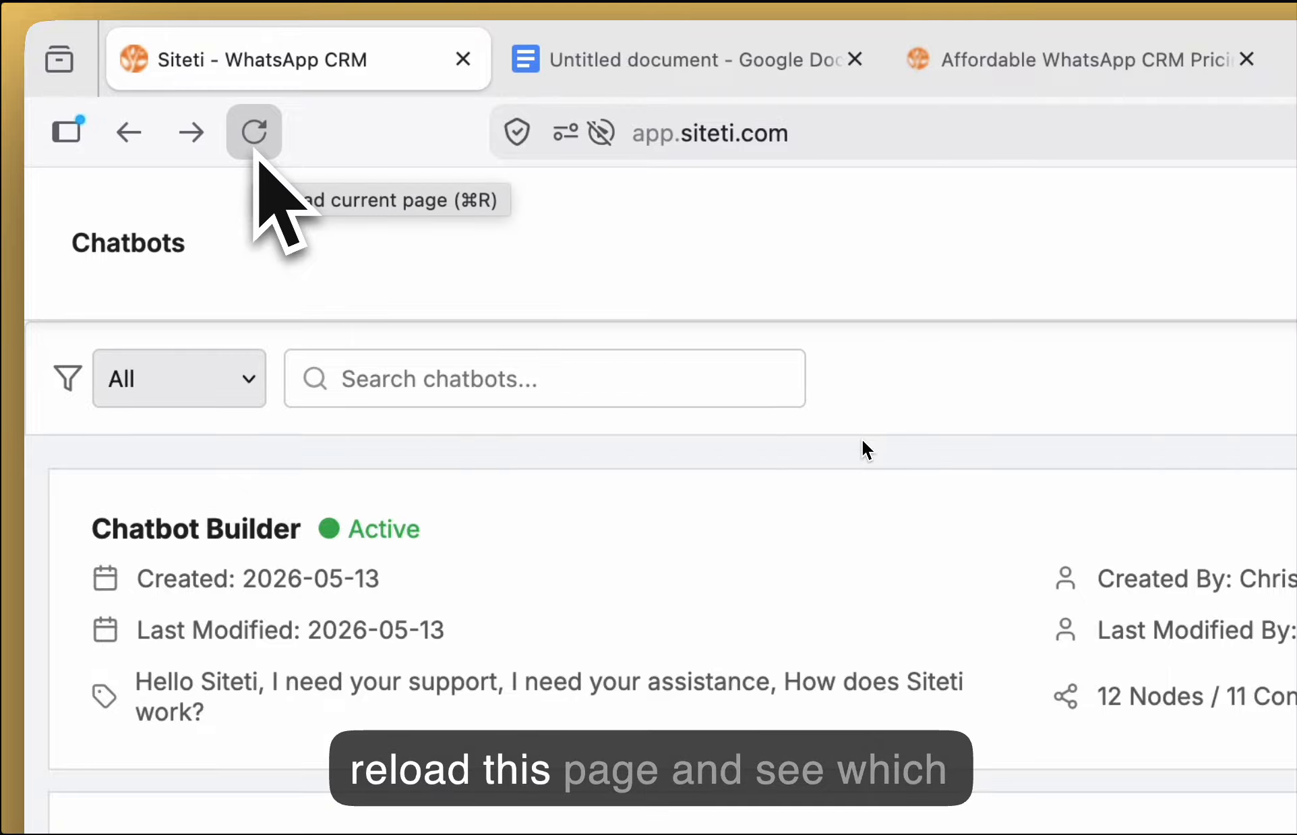
# Reload the page and reopen the chatbot list to check which chatbot is active.
pyautogui.click(255, 152)
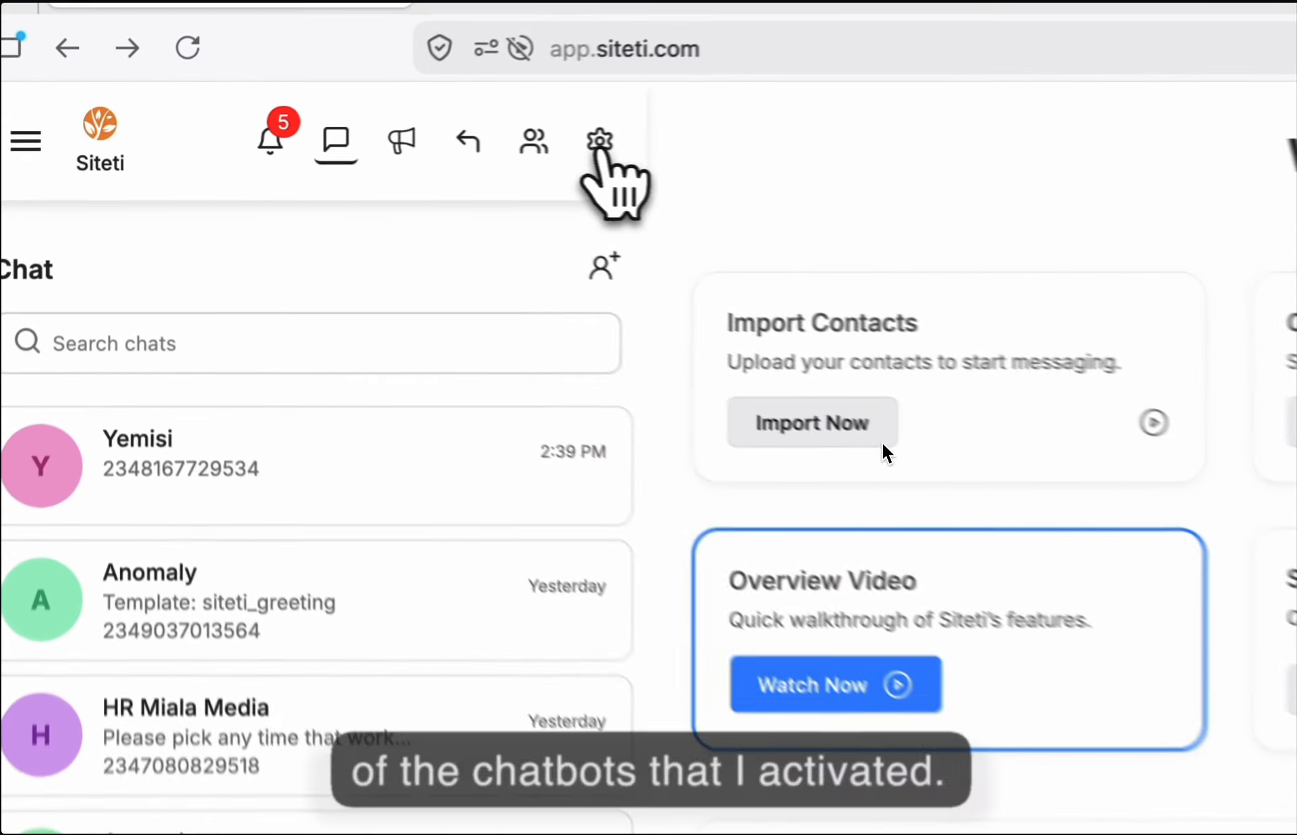
pyautogui.click(354, 130)
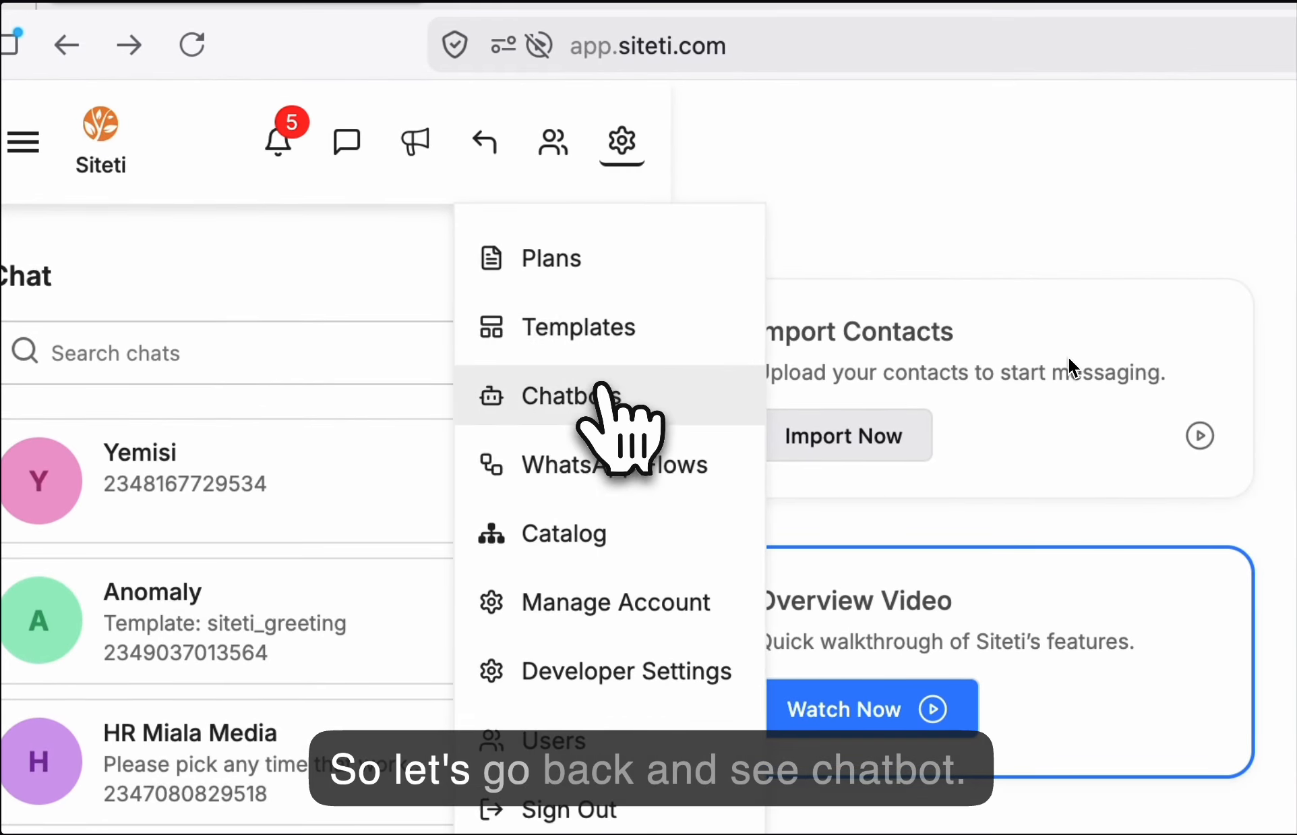
pyautogui.click(343, 214)
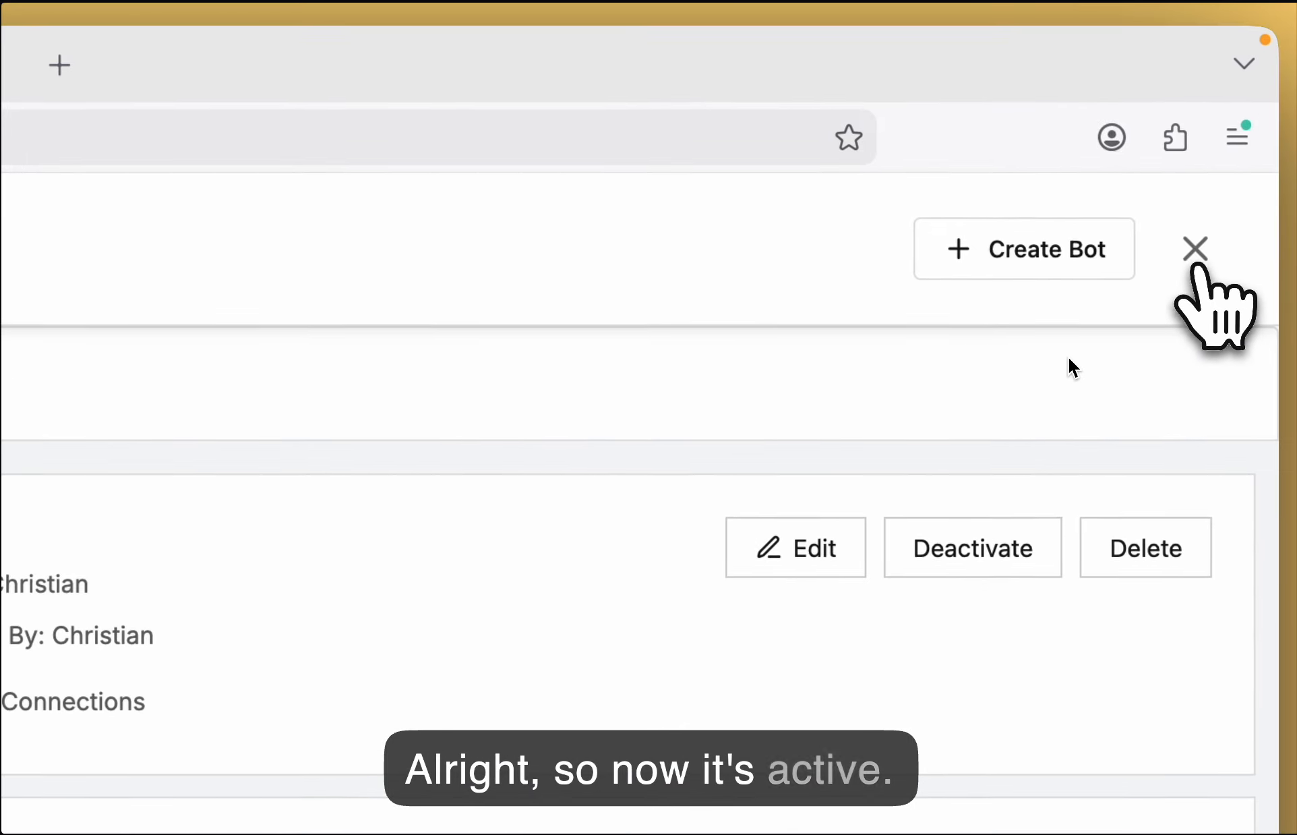
# Close the chatbot list, open the latest apo_box_subscribers conversation from the recent messages, and go to its newest messages.
pyautogui.click(1191, 247)
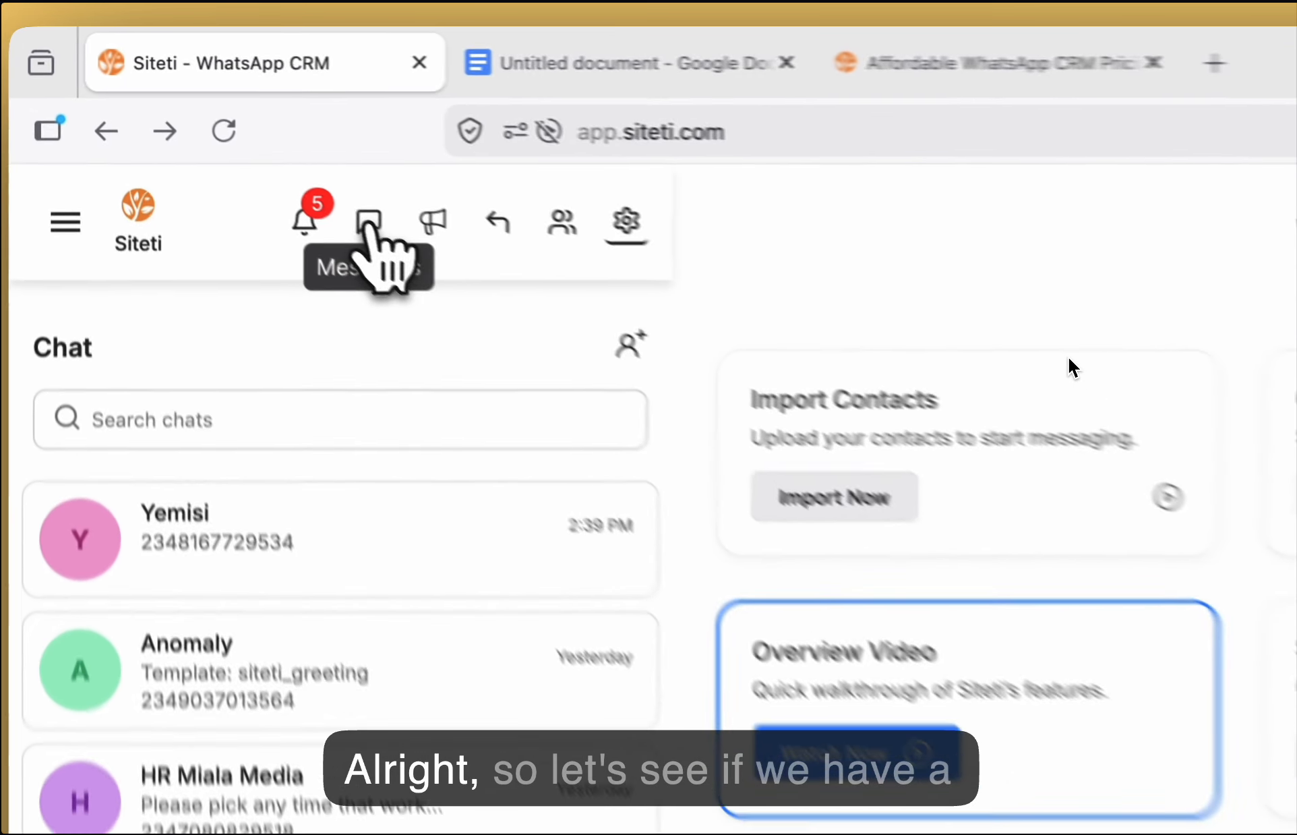
pyautogui.click(216, 131)
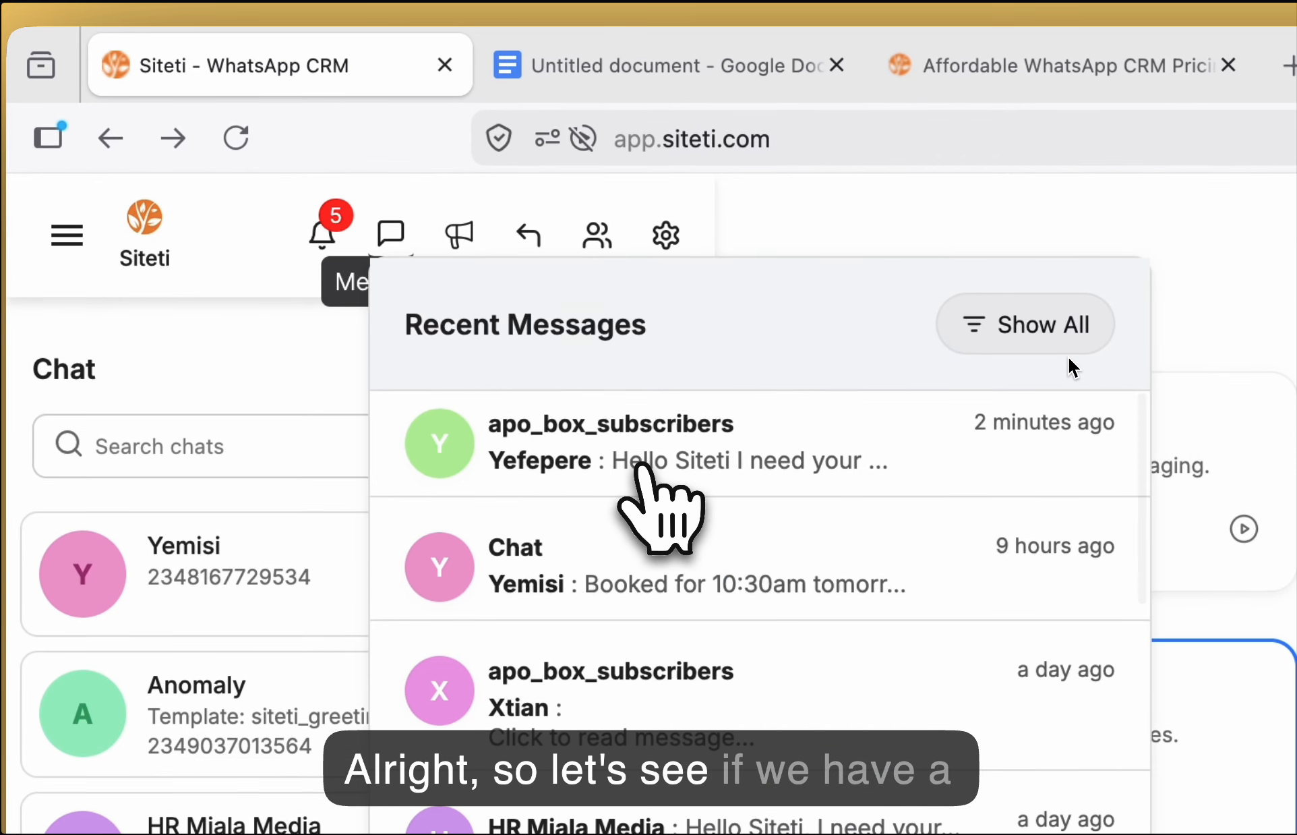
pyautogui.click(637, 465)
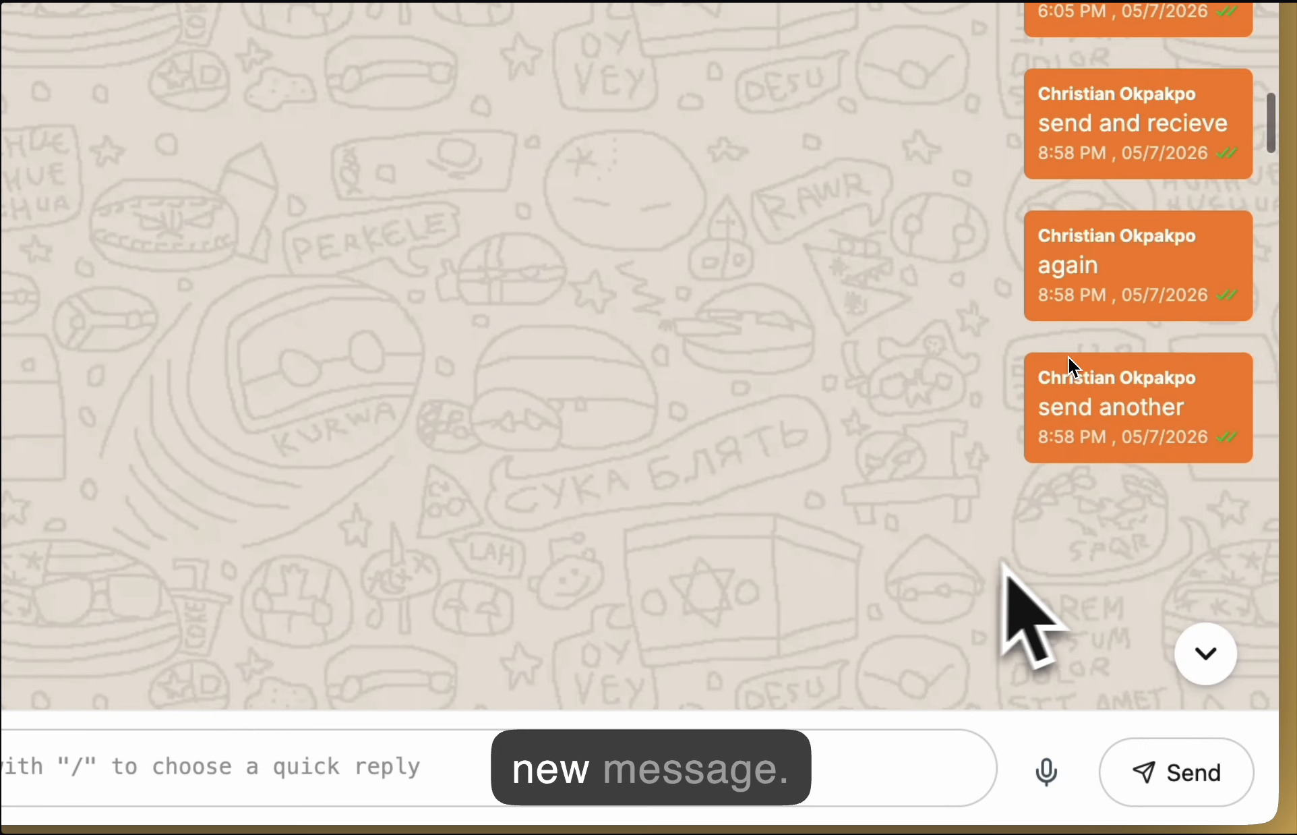
pyautogui.click(1205, 653)
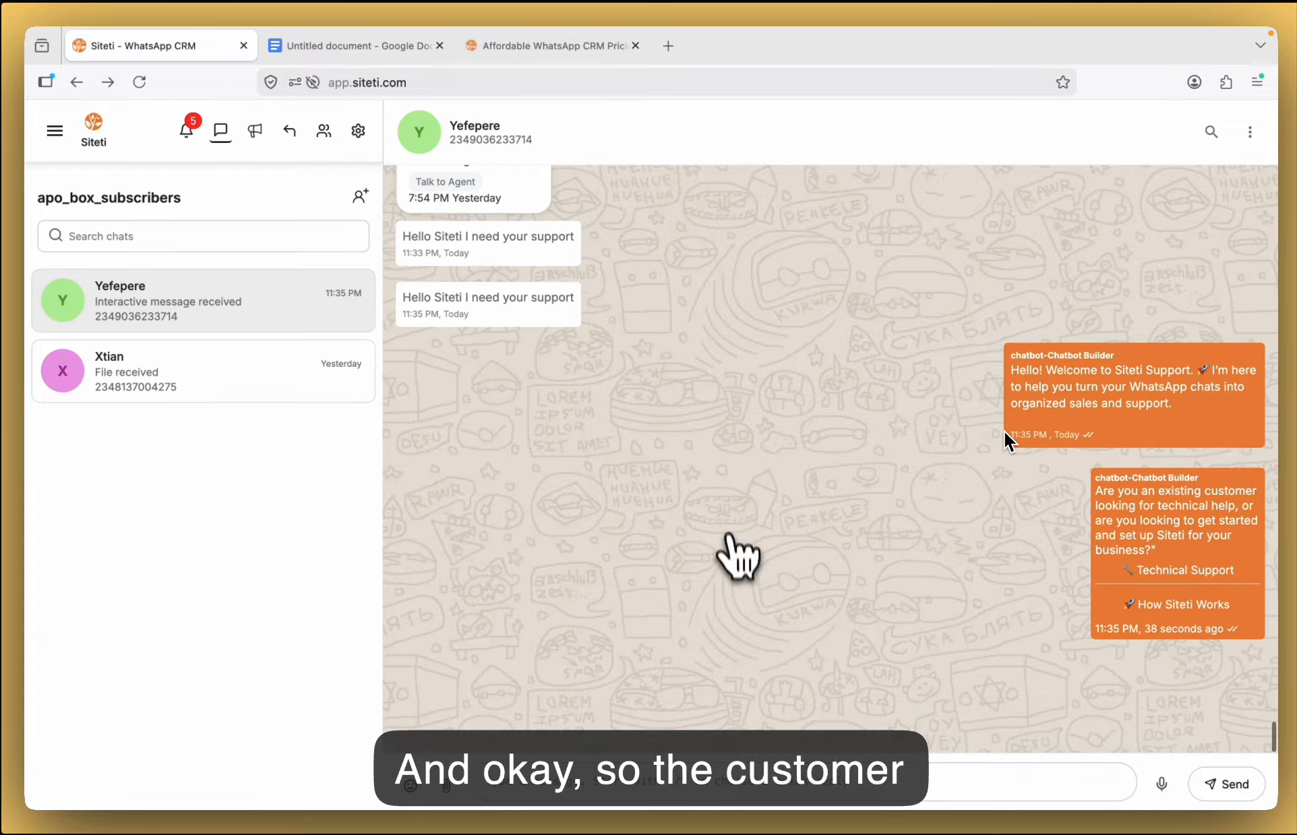
pyautogui.scroll(1, 725, 501)
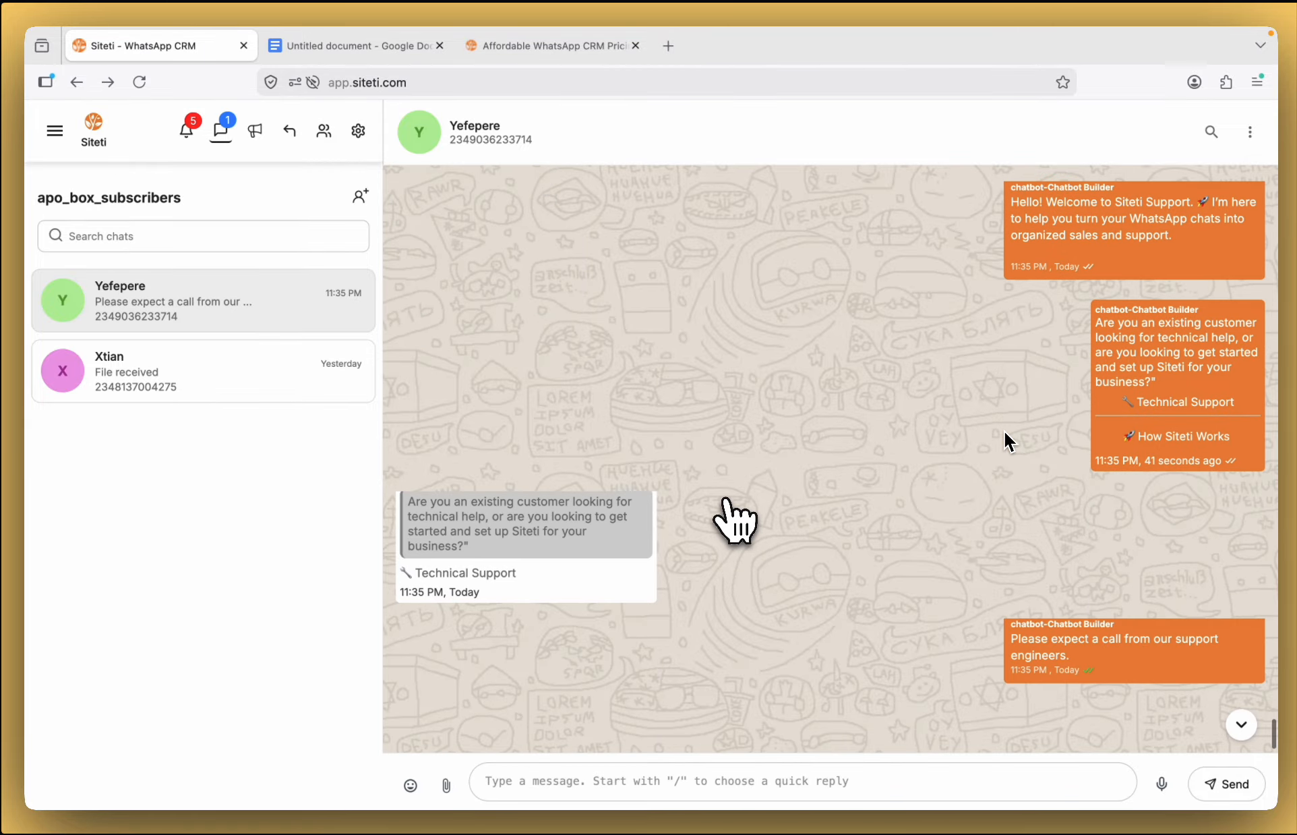
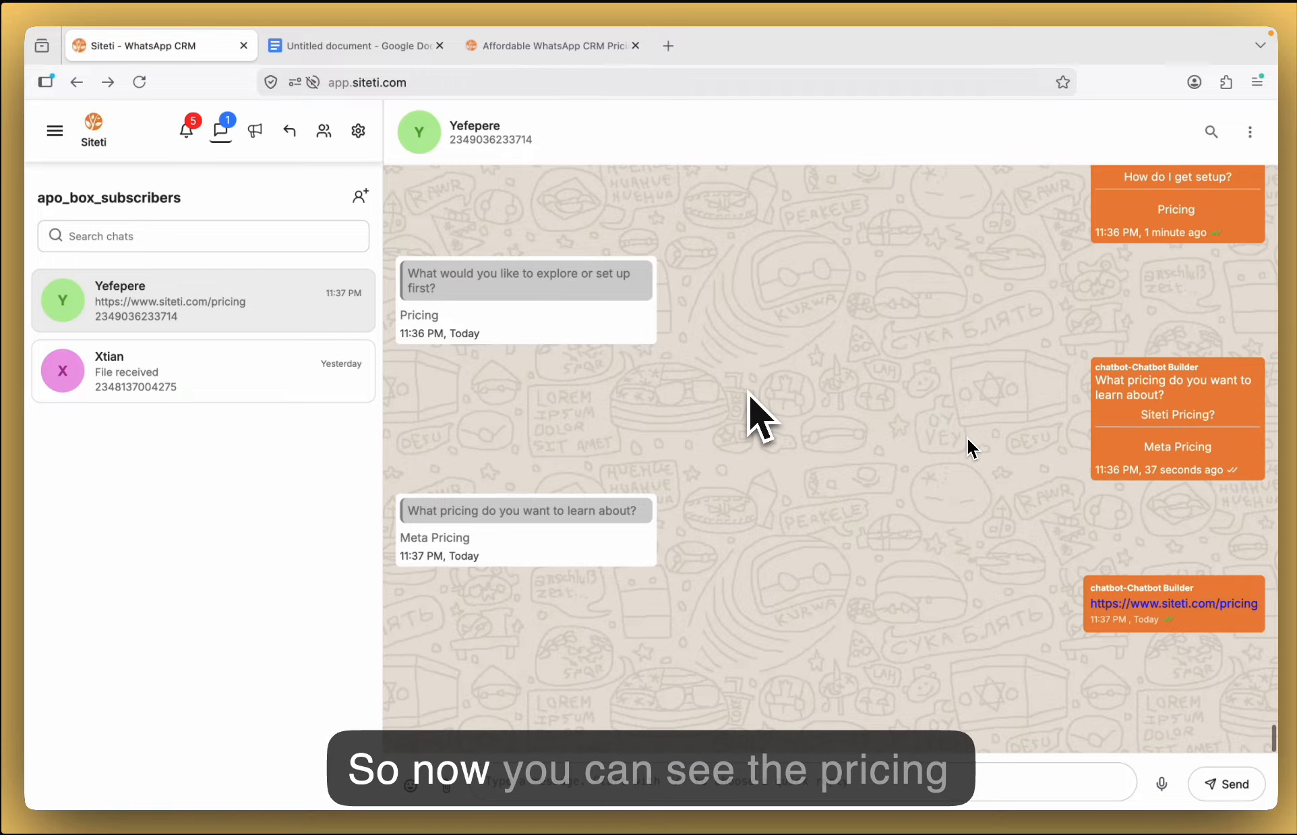
# Open the siteti.com/pricing link from the chatbot's Meta Pricing reply, look over the plans and pricing questions, and return to the conversation.
pyautogui.moveTo(1127, 591)
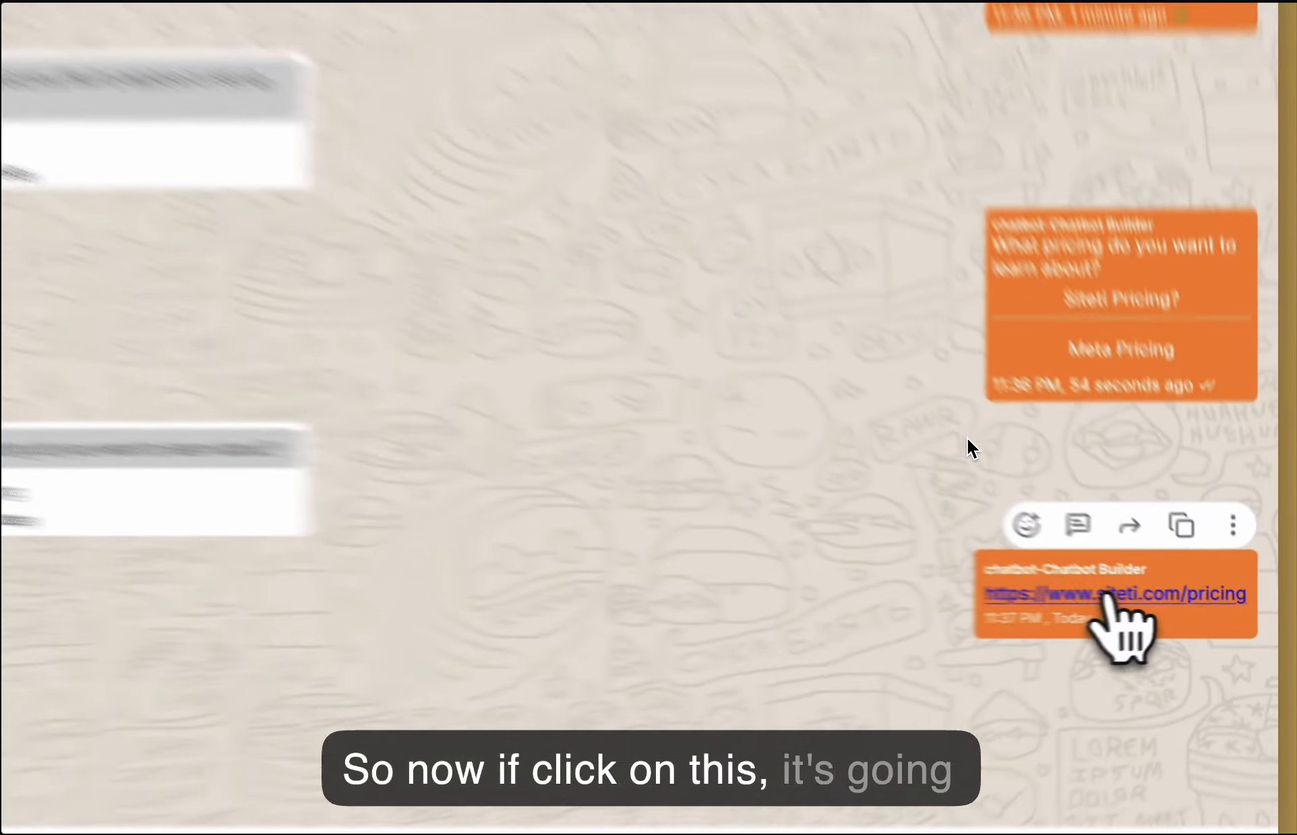
pyautogui.click(1109, 593)
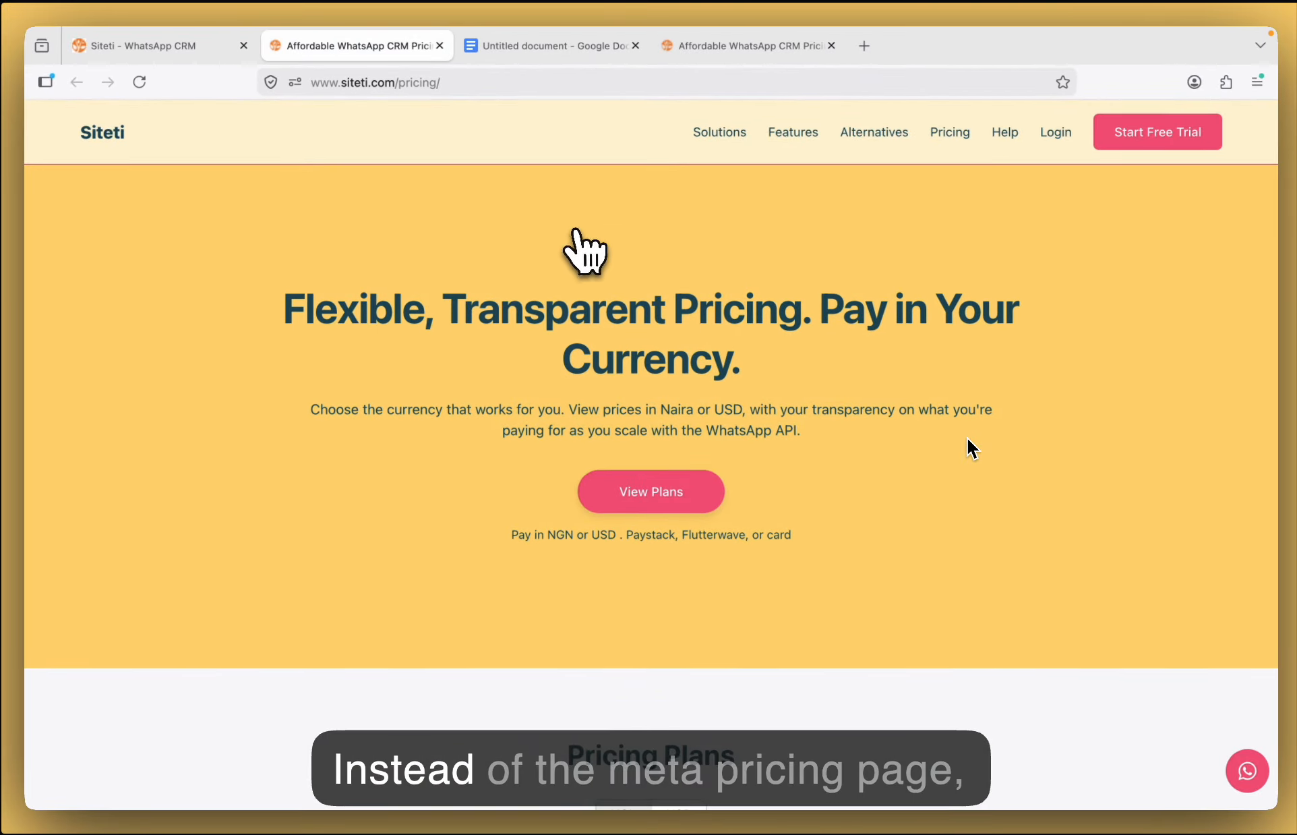
pyautogui.scroll(-15, 577, 233)
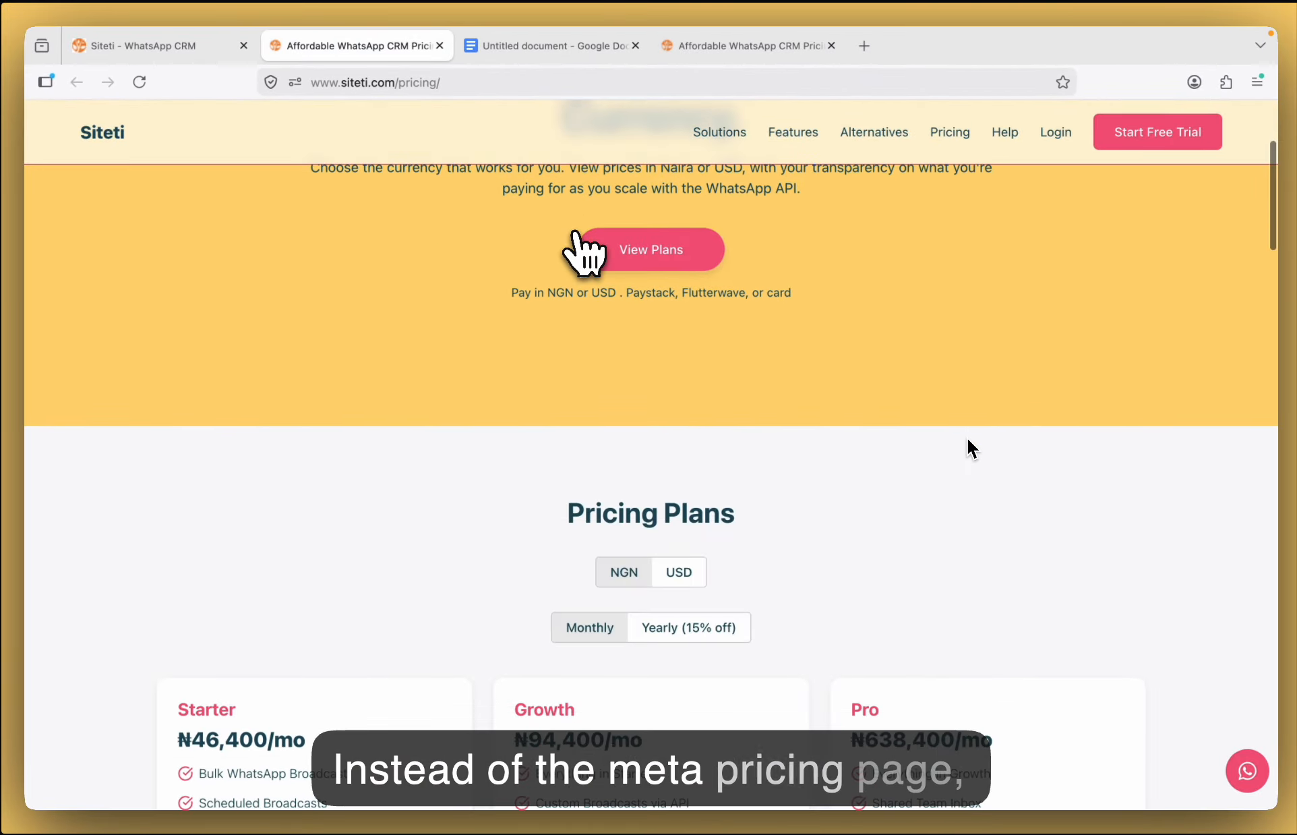
pyautogui.scroll(-15, 575, 233)
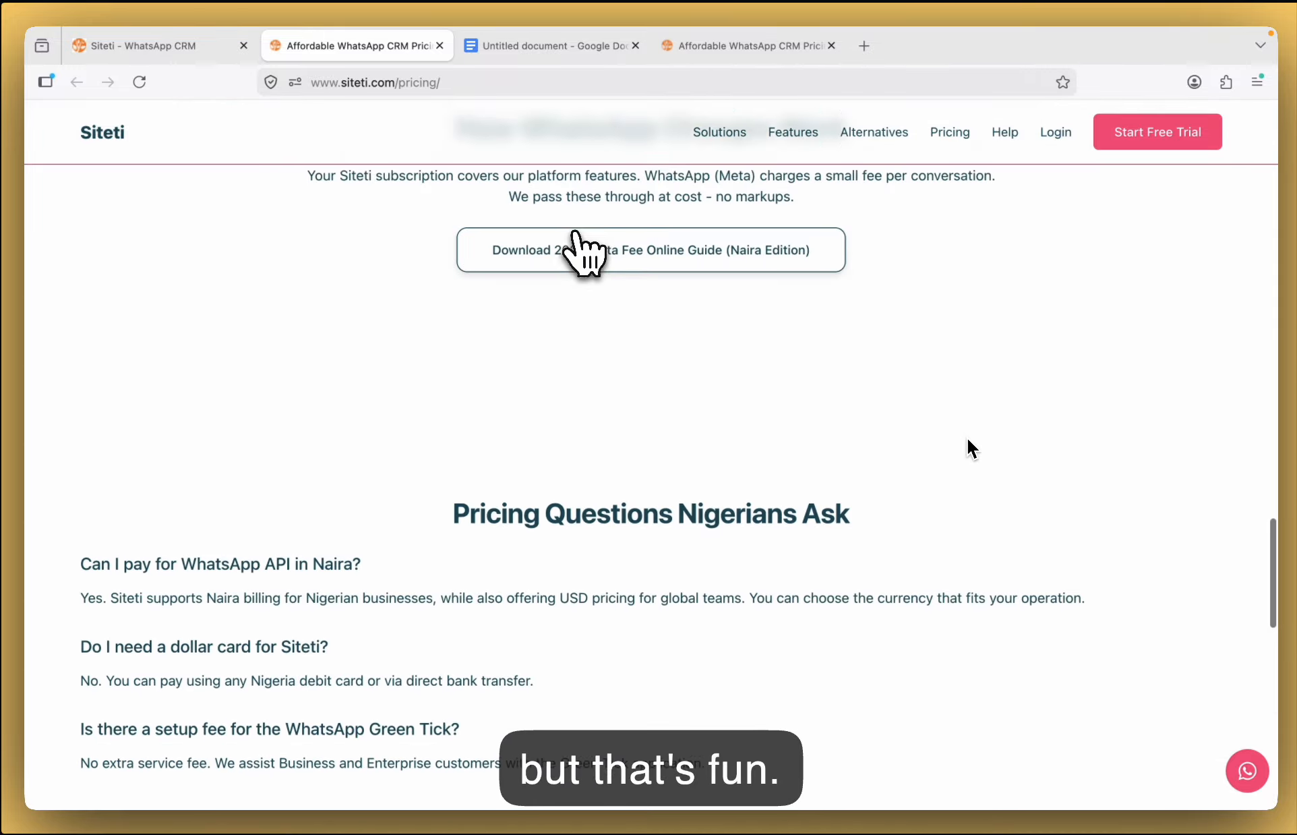
pyautogui.scroll(15, 575, 234)
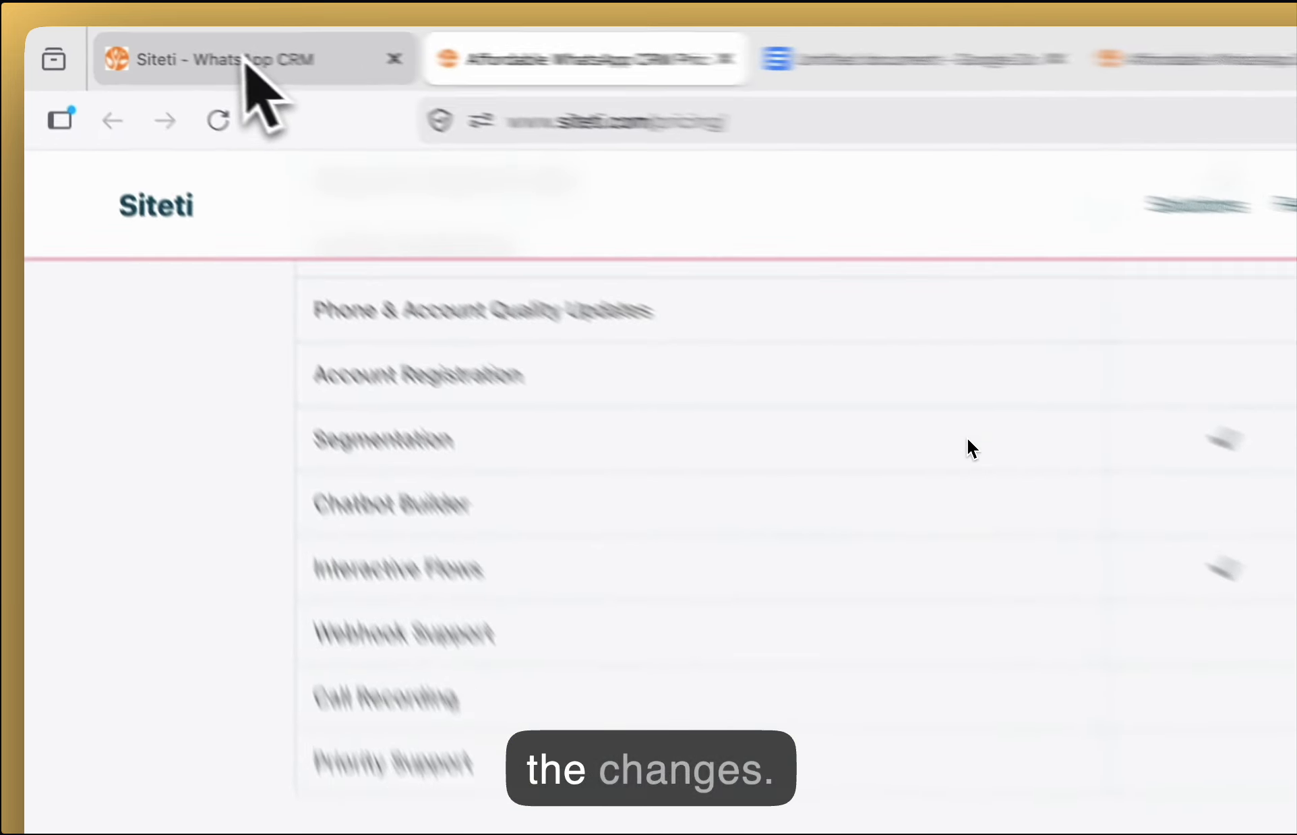
pyautogui.click(246, 60)
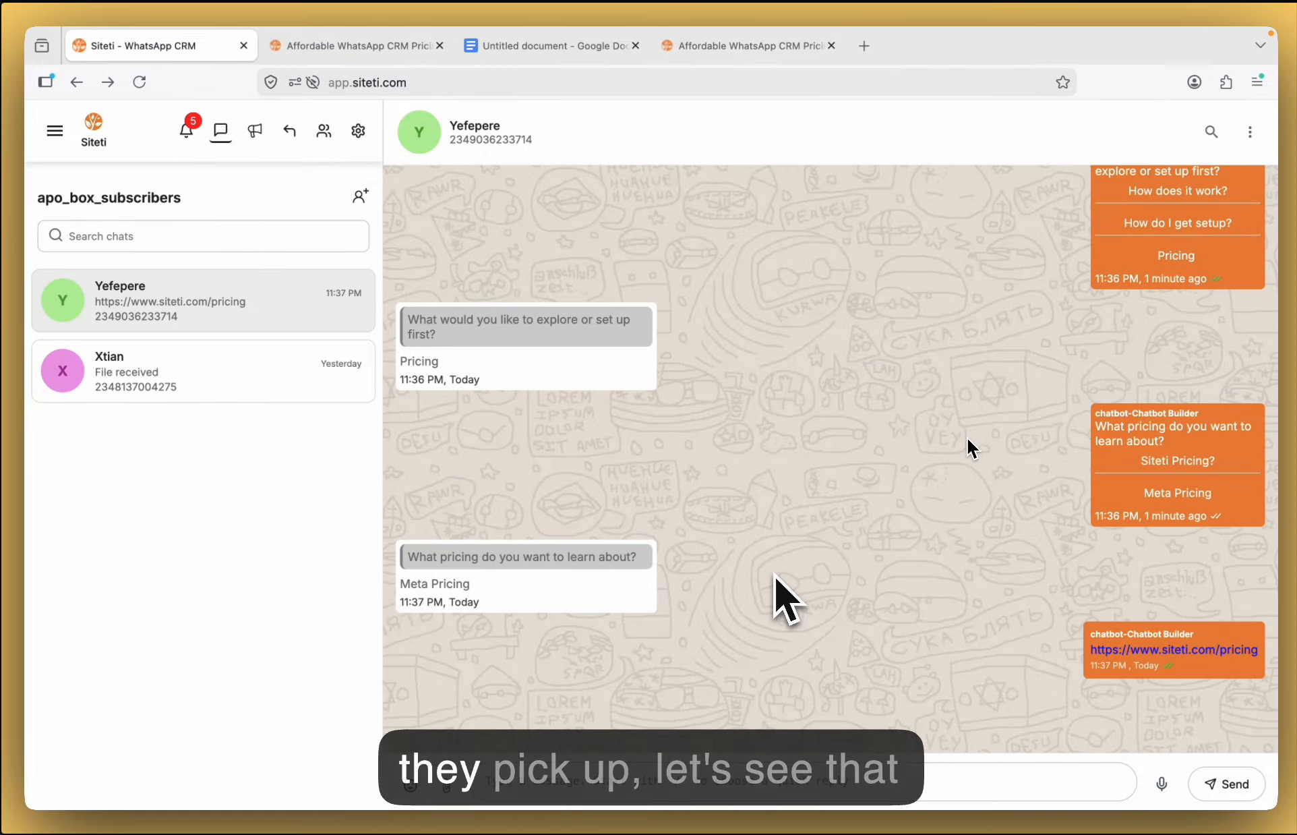
# Open the business.whatsapp.com platform-pricing link from the chatbot's Siteti Pricing reply, and return to the conversation.
pyautogui.scroll(-1, 865, 590)
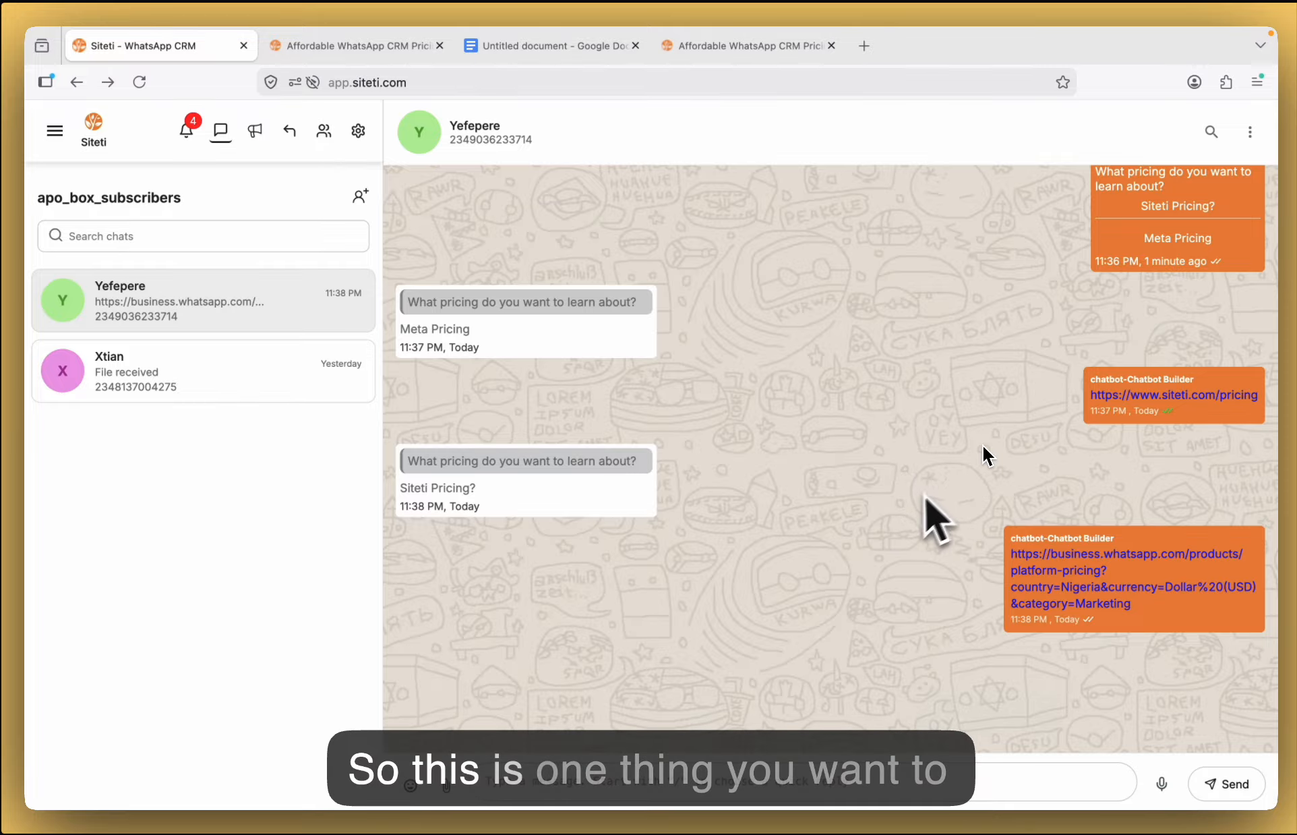
pyautogui.moveTo(1045, 543)
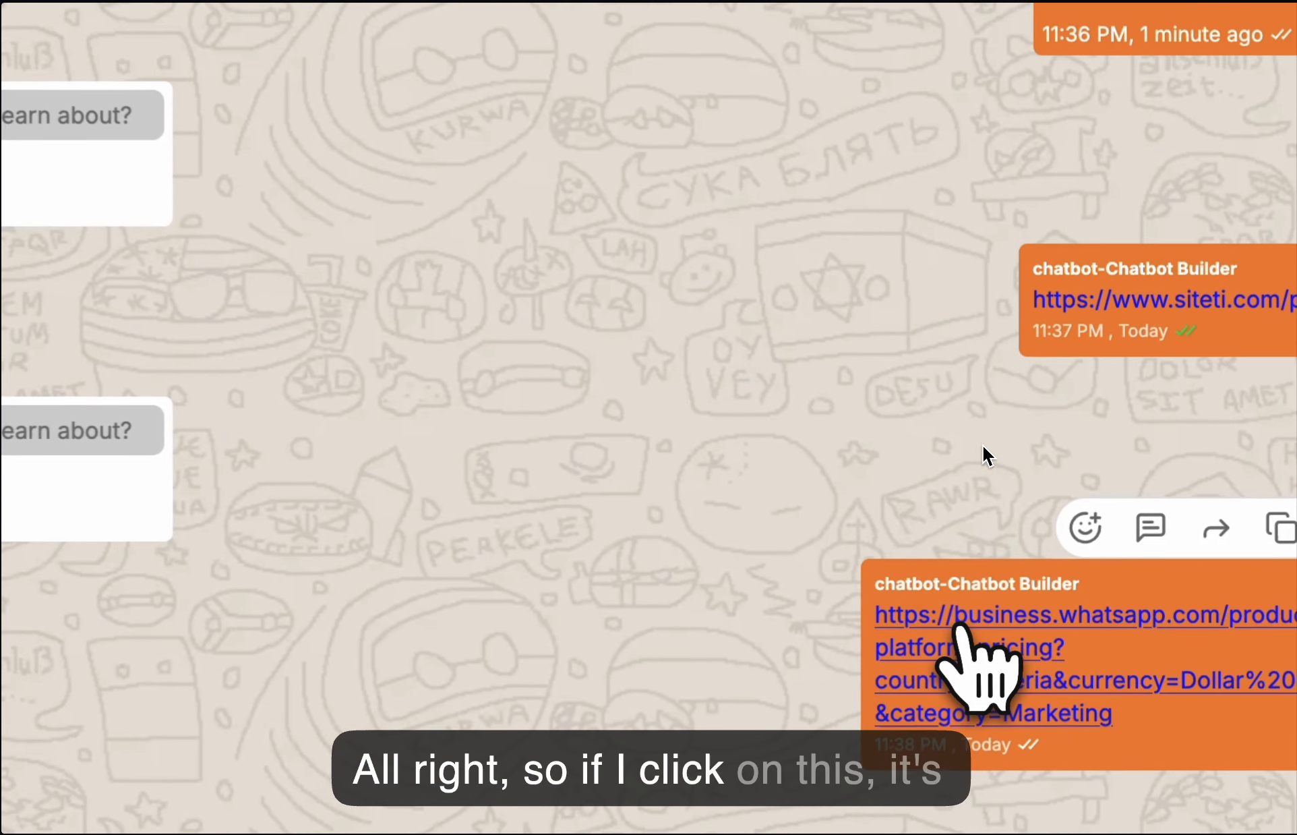
pyautogui.click(956, 626)
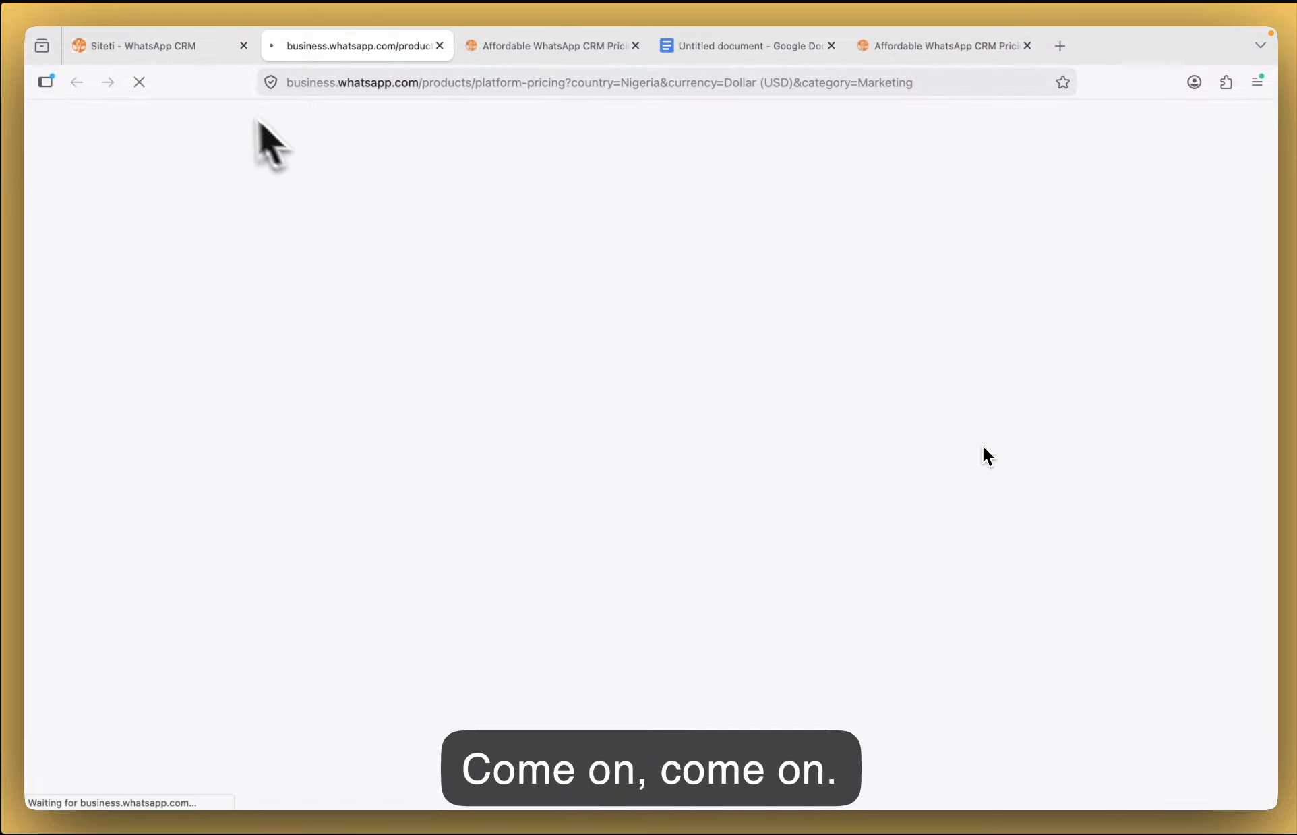
pyautogui.click(173, 51)
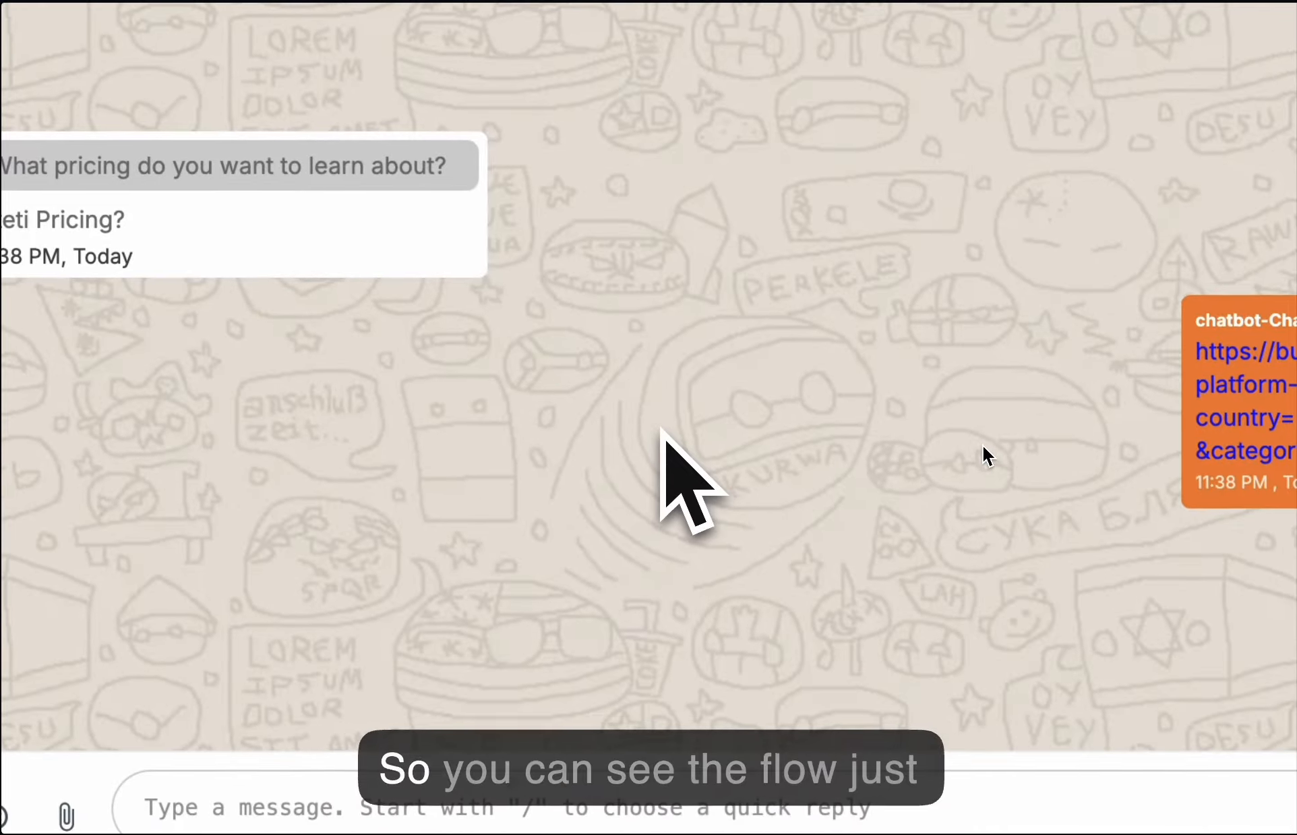
# Review the conversation's Technical Support, How Siteti Works and Pricing exchanges to check the chatbot's answers to each choice.
pyautogui.scroll(5, 660, 428)
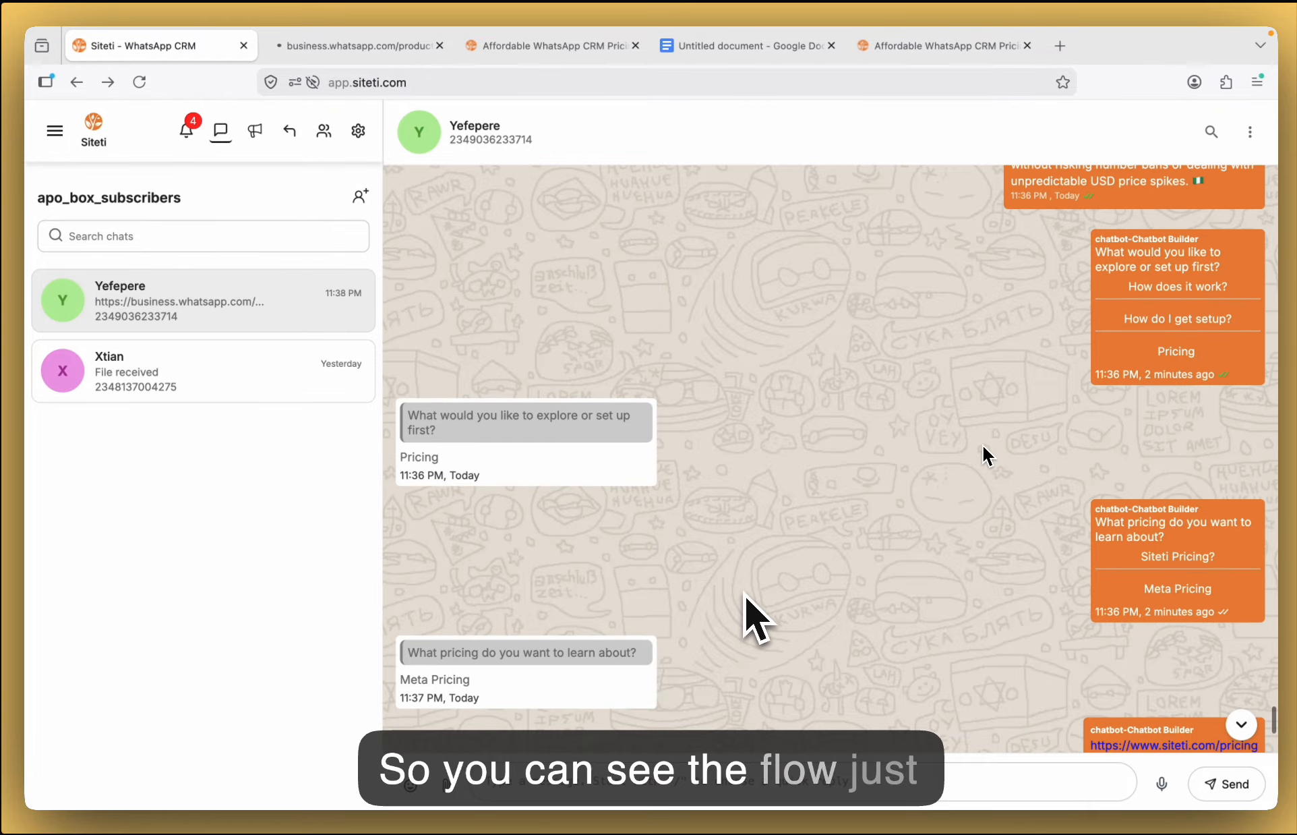
pyautogui.scroll(3, 744, 593)
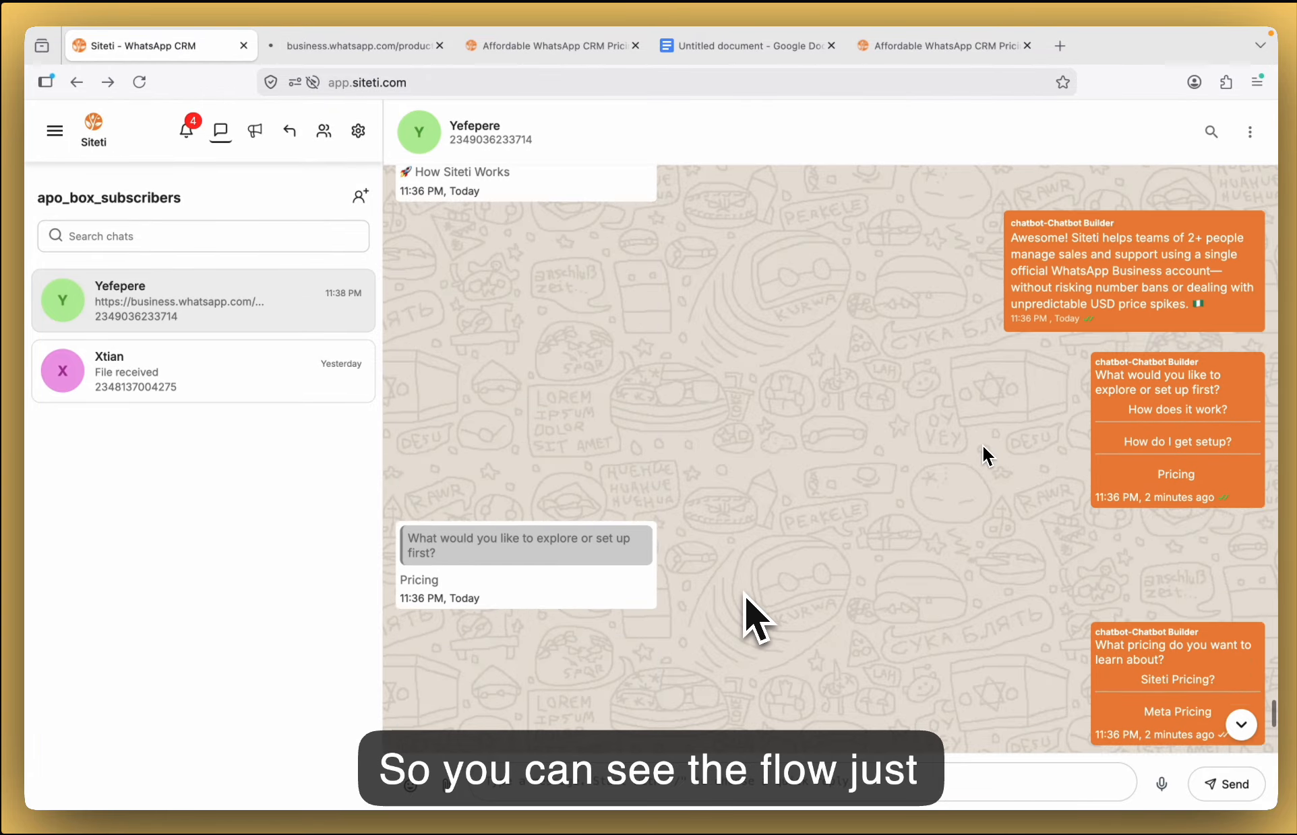
pyautogui.scroll(-3, 744, 593)
pyautogui.scroll(-5, 745, 597)
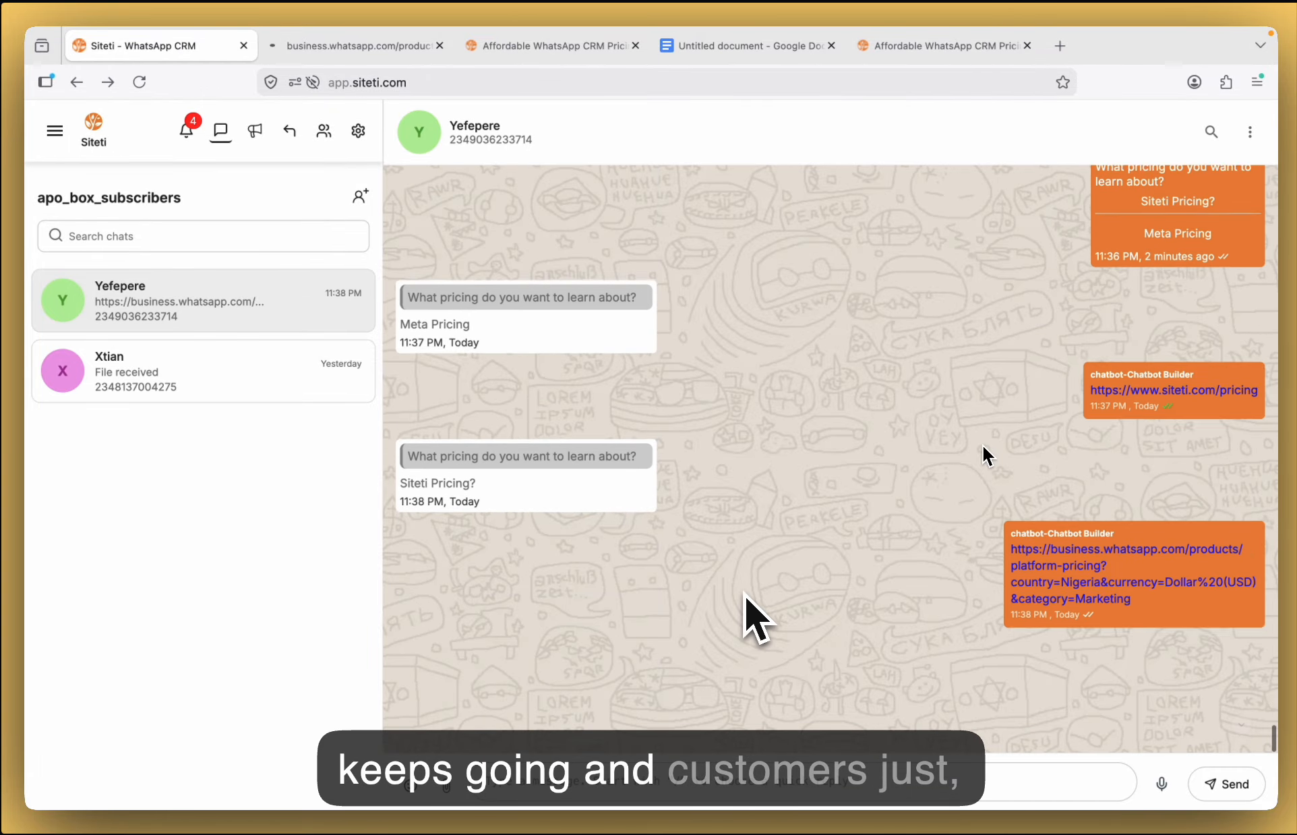
pyautogui.scroll(10, 745, 597)
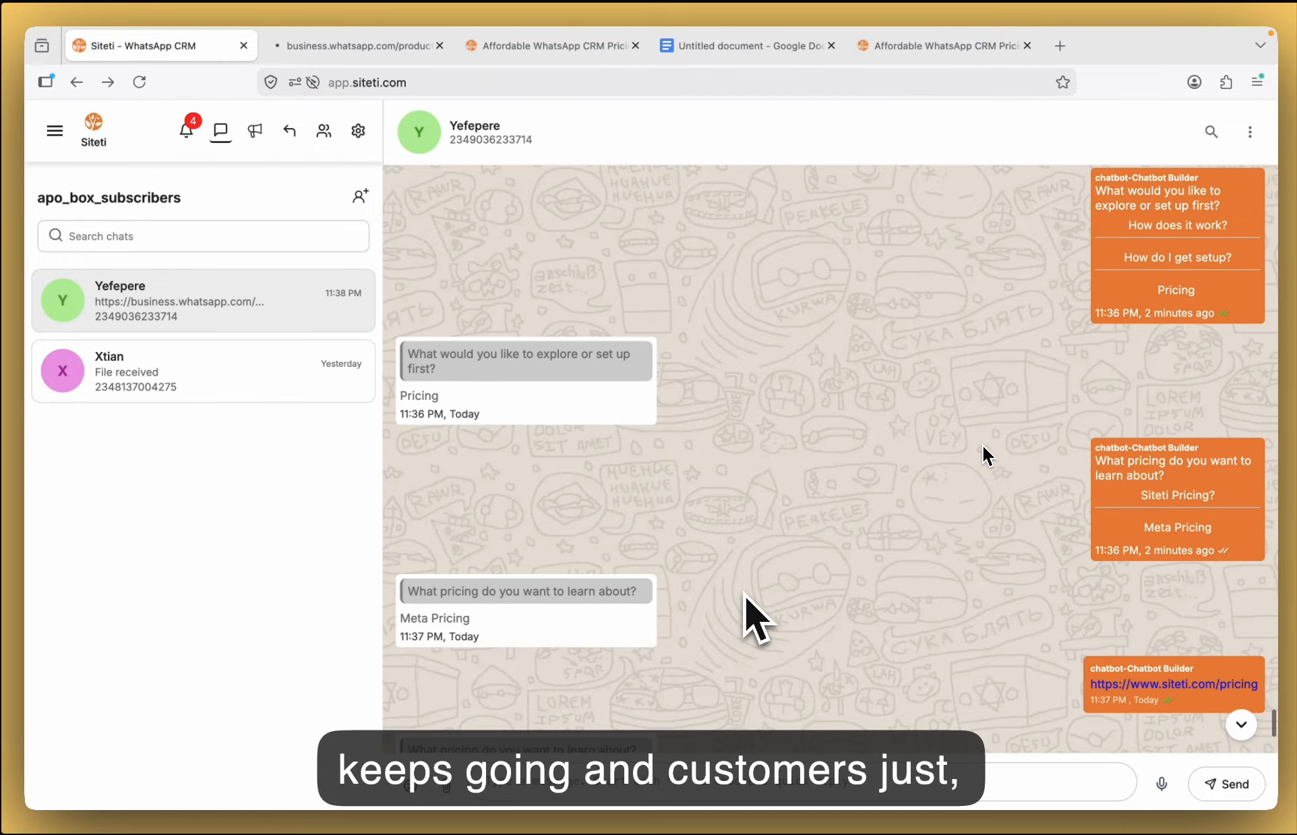
pyautogui.scroll(6, 745, 597)
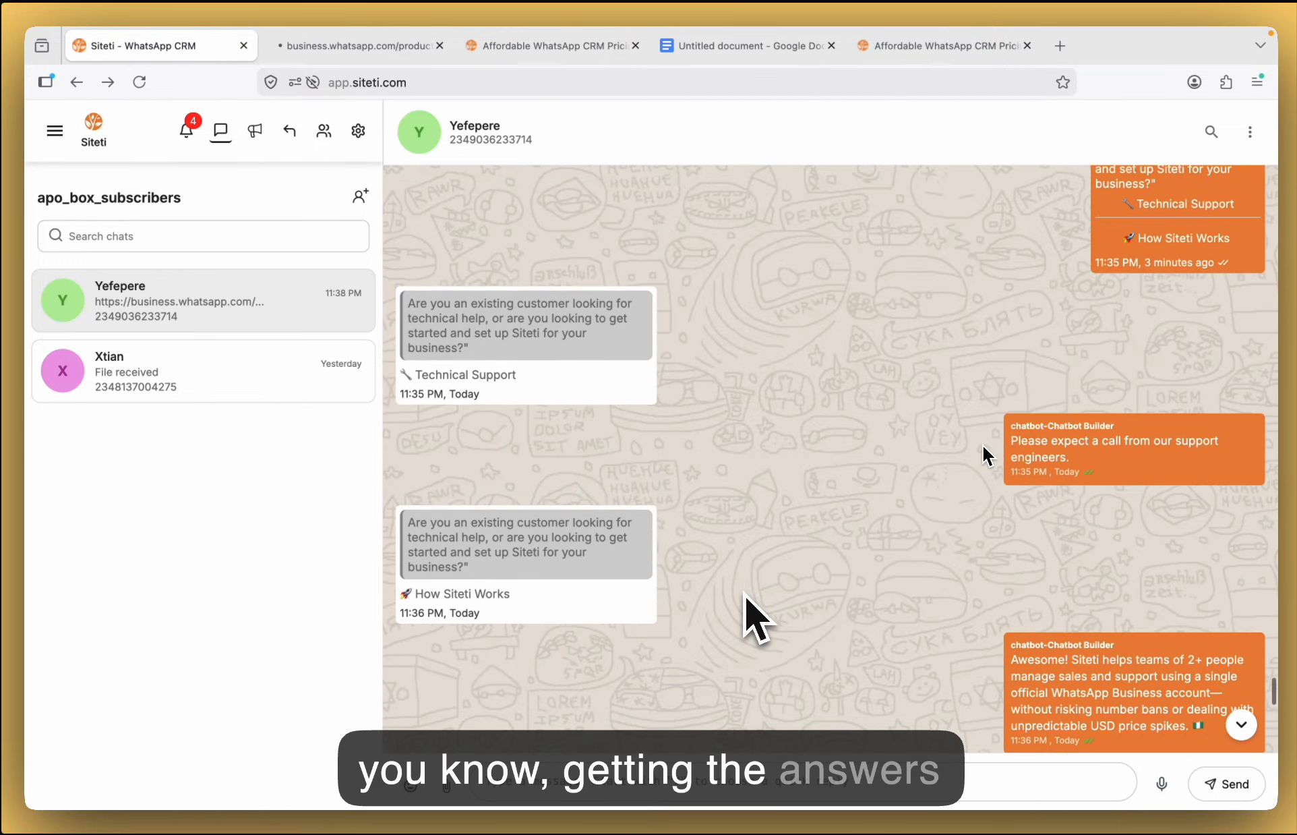
pyautogui.scroll(-5, 745, 596)
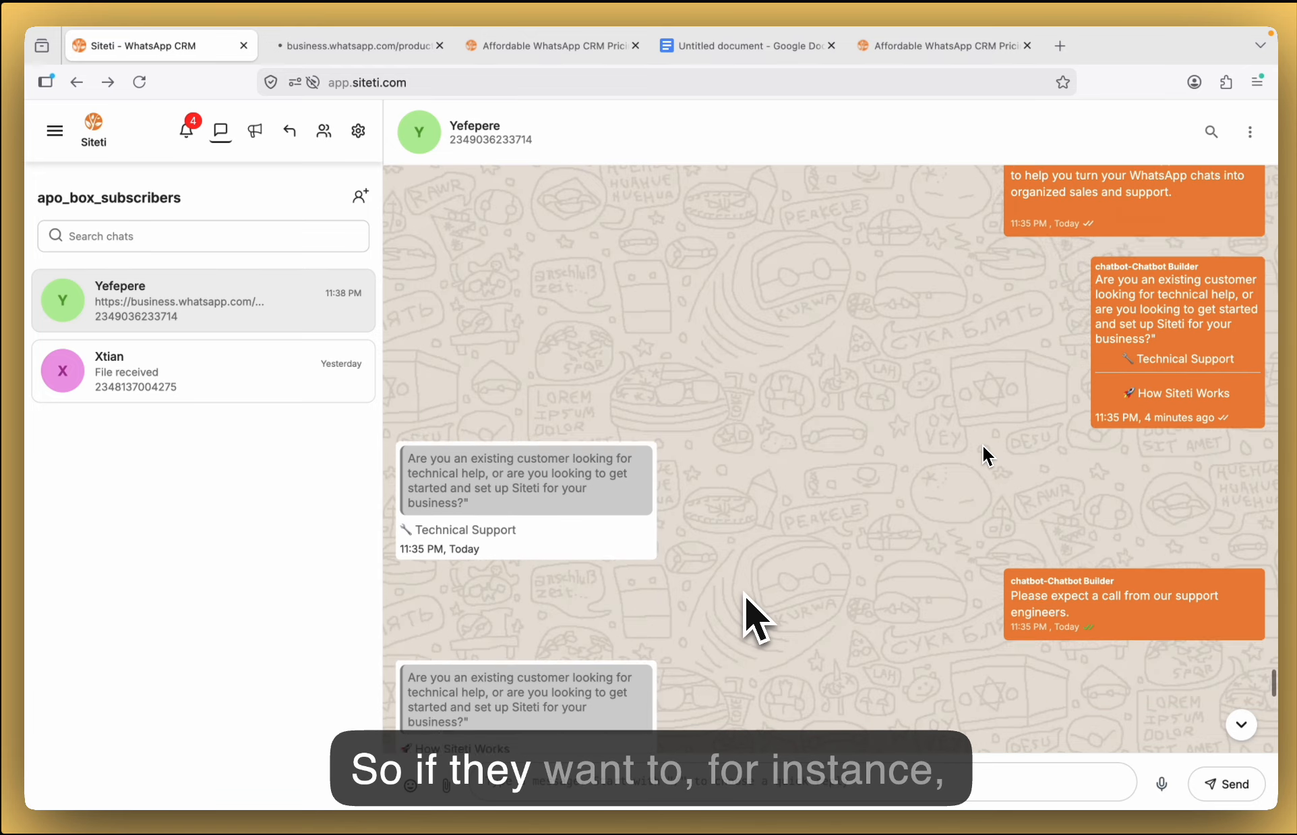
pyautogui.scroll(-4, 745, 597)
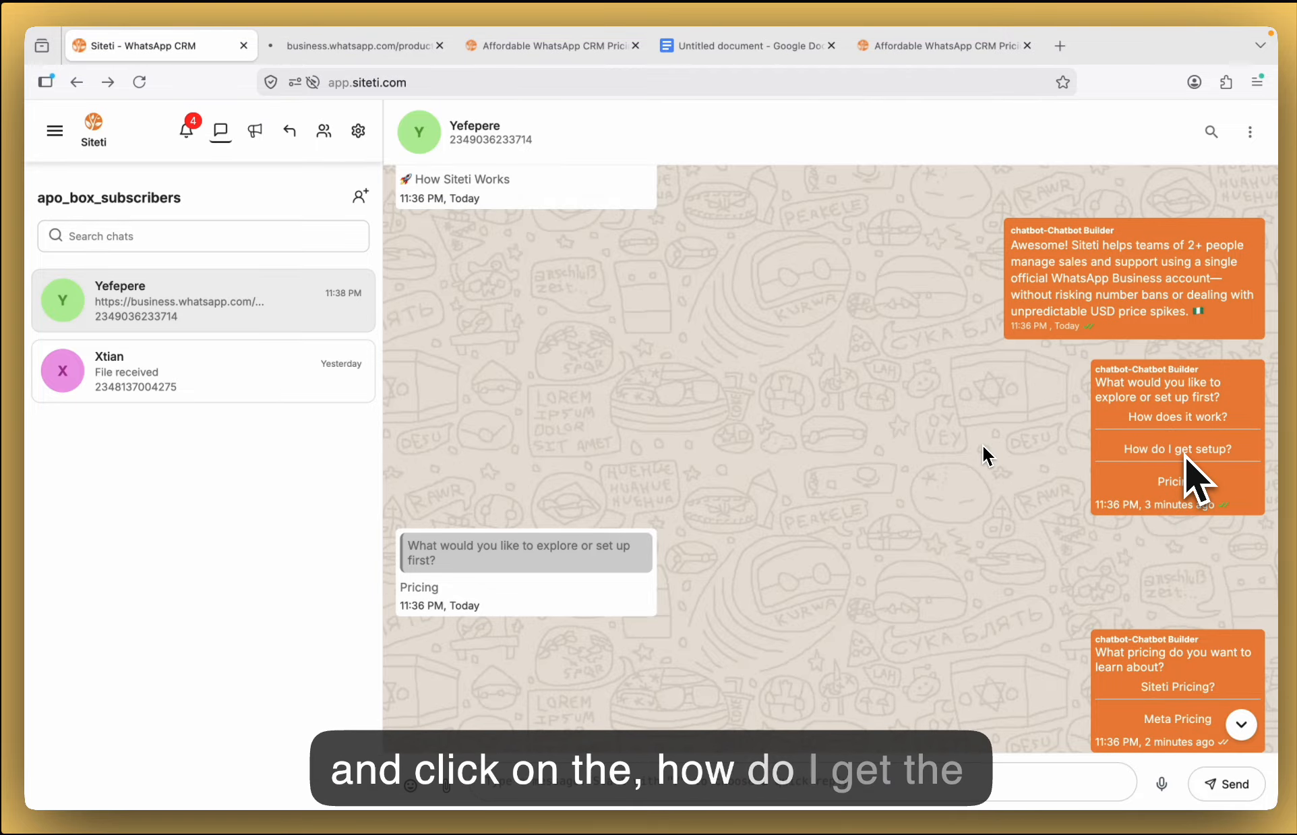
pyautogui.scroll(-3, 998, 499)
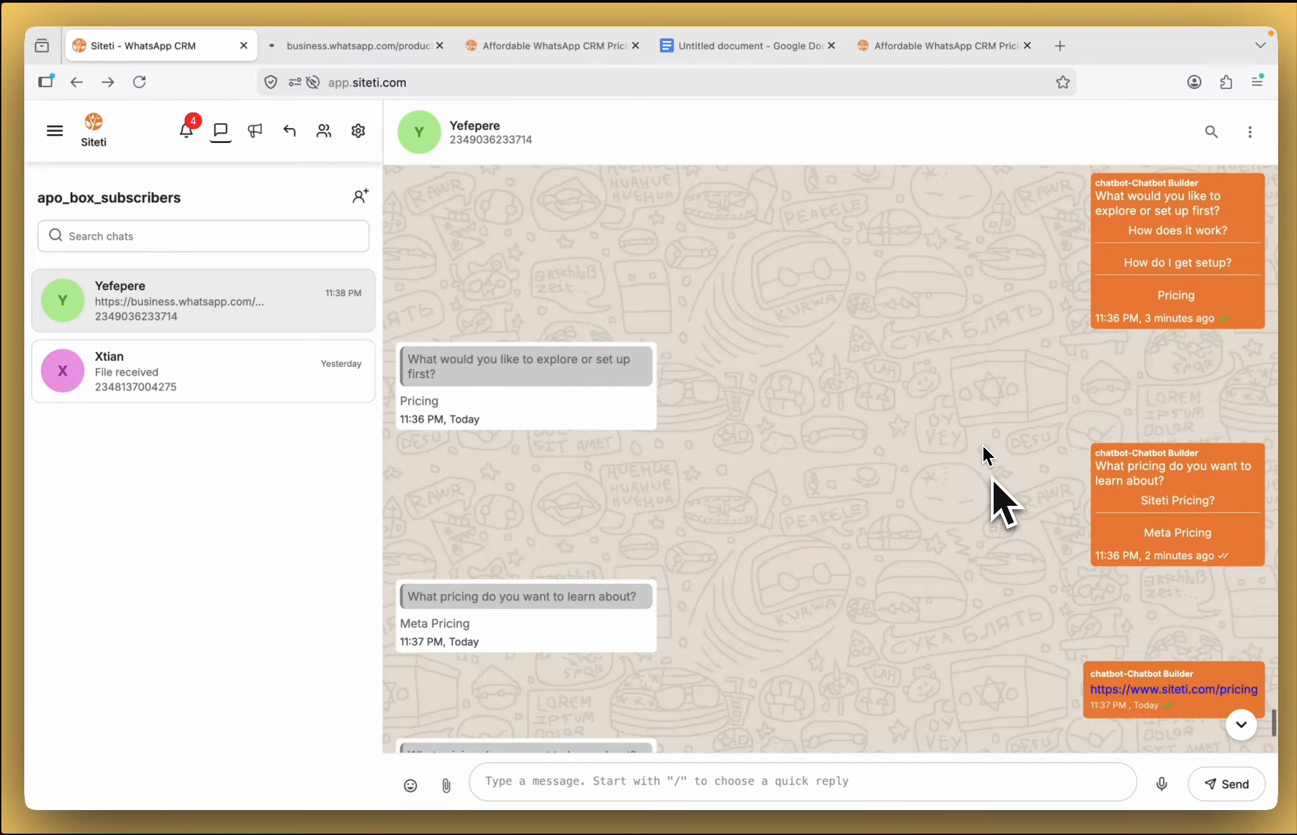
# Check the chatbot's setup instructions for "How do I get setup?" and its reply to "How does it work?".
pyautogui.scroll(-4, 992, 476)
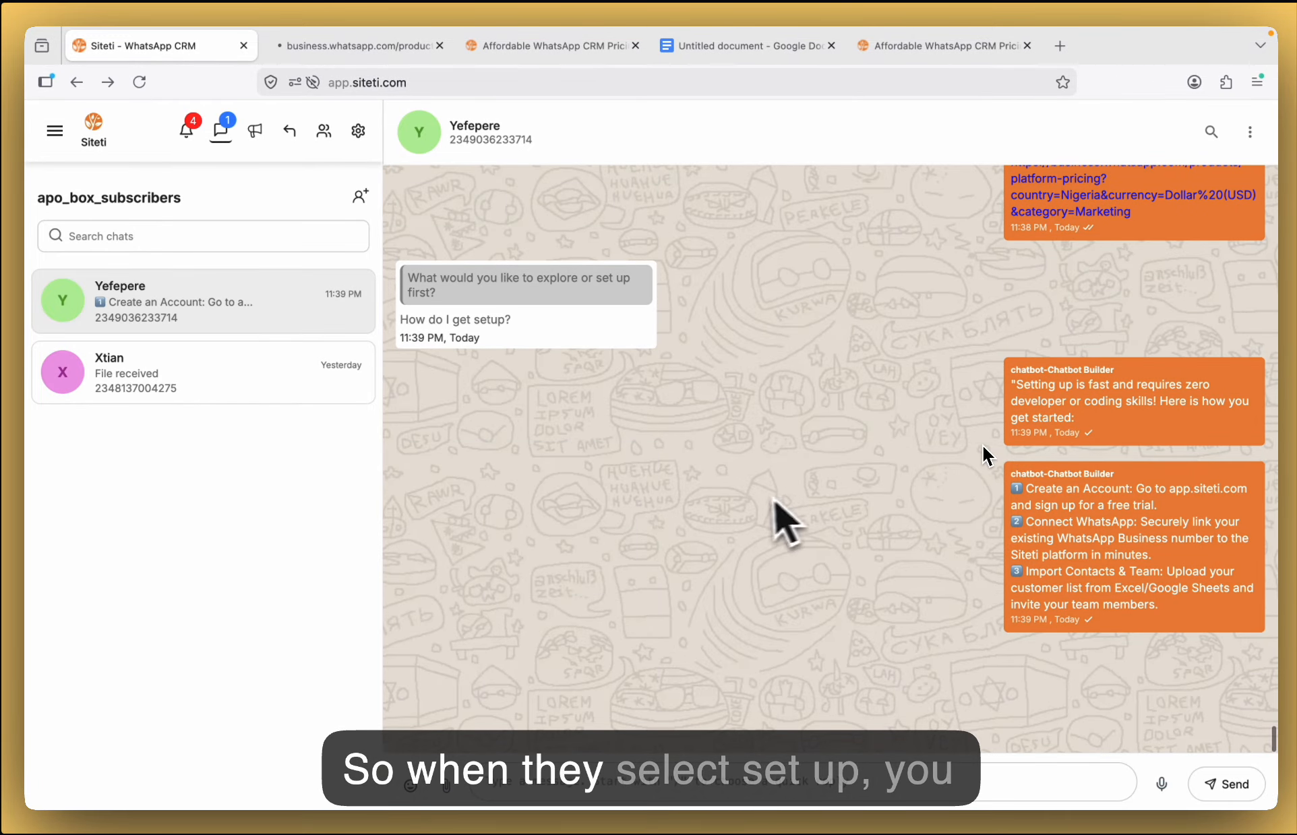
pyautogui.moveTo(1005, 374)
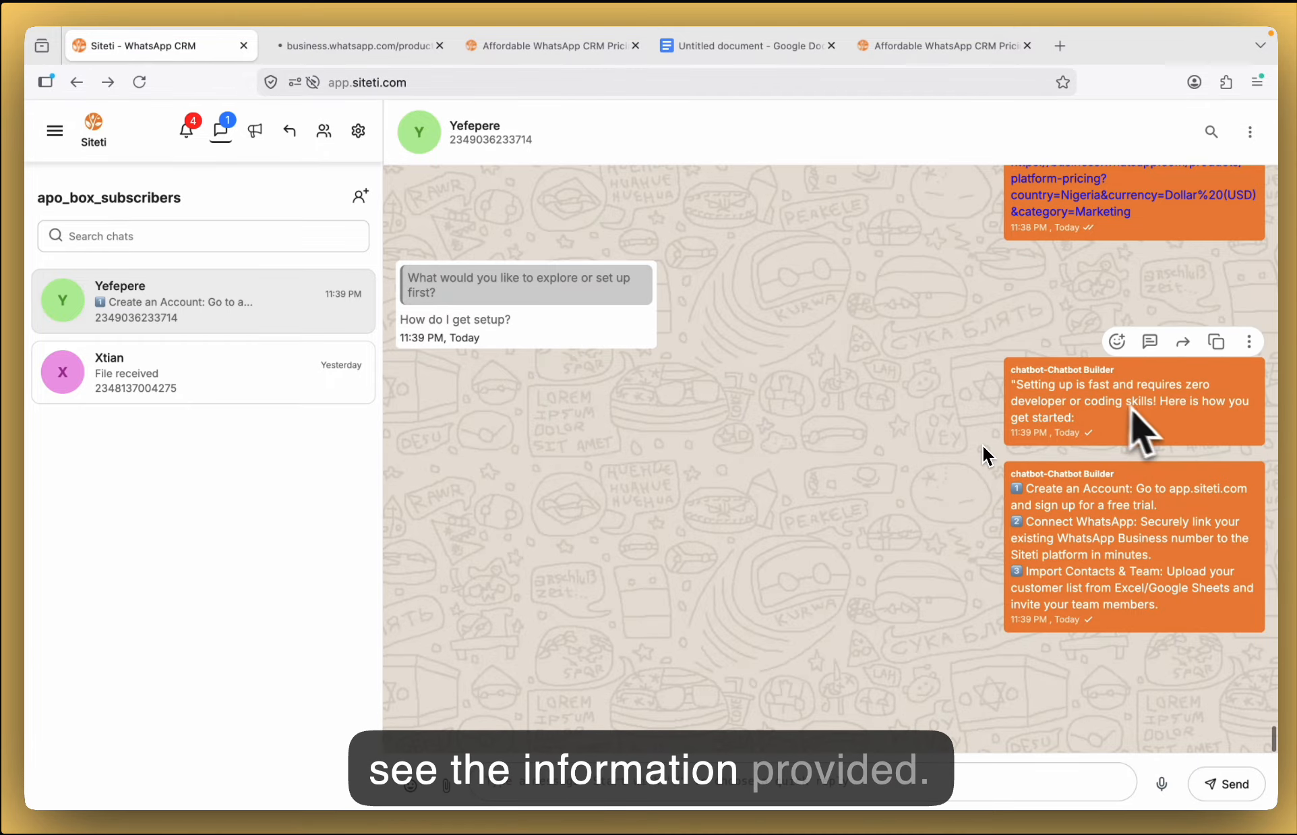
pyautogui.moveTo(1123, 515)
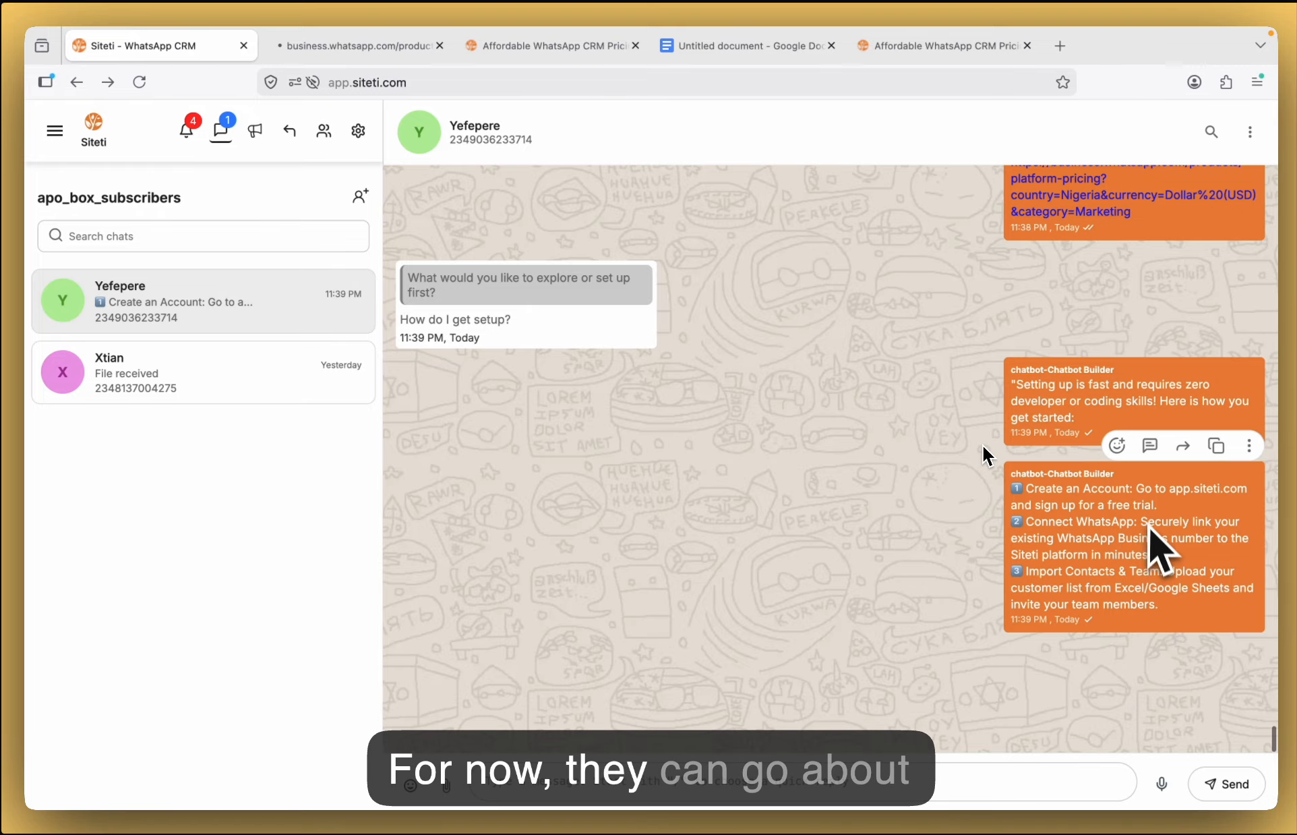
pyautogui.scroll(3, 944, 559)
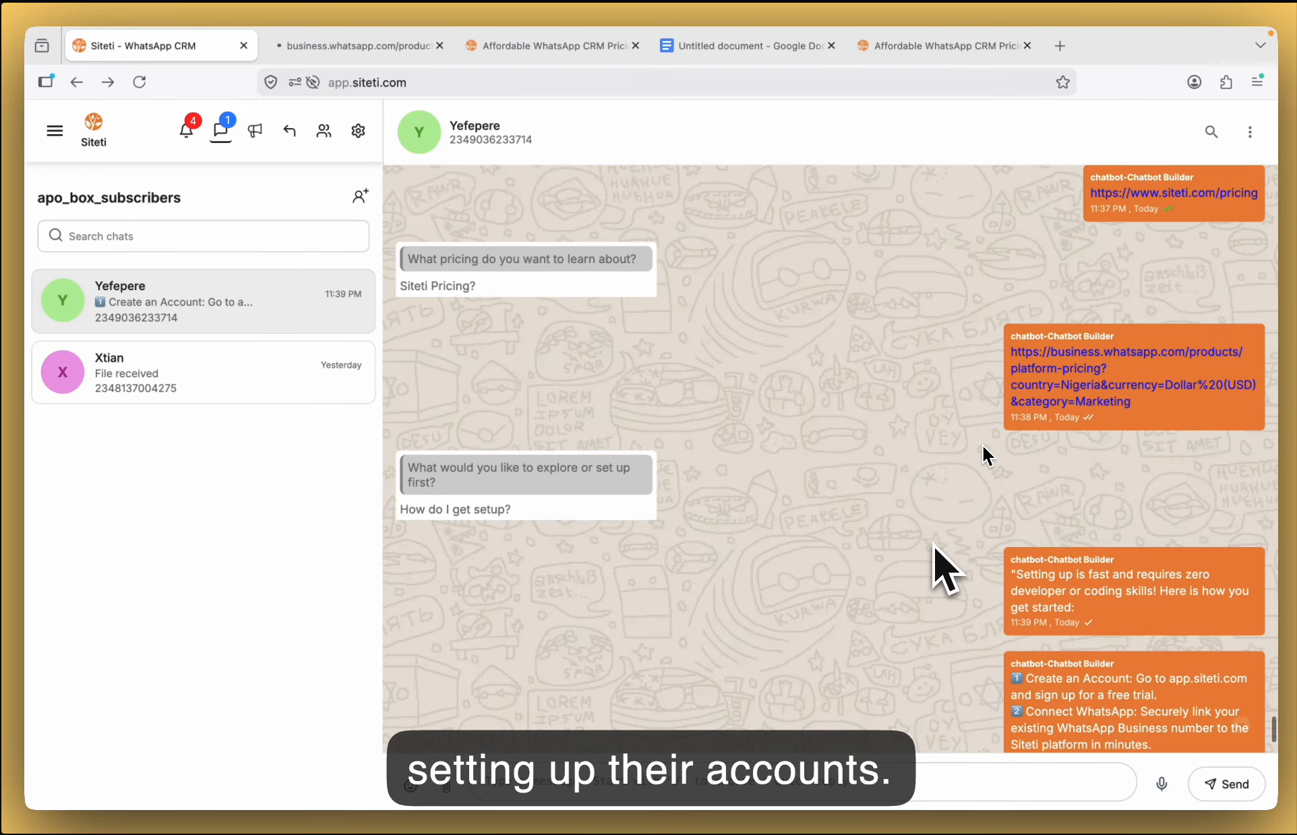
pyautogui.scroll(10, 944, 567)
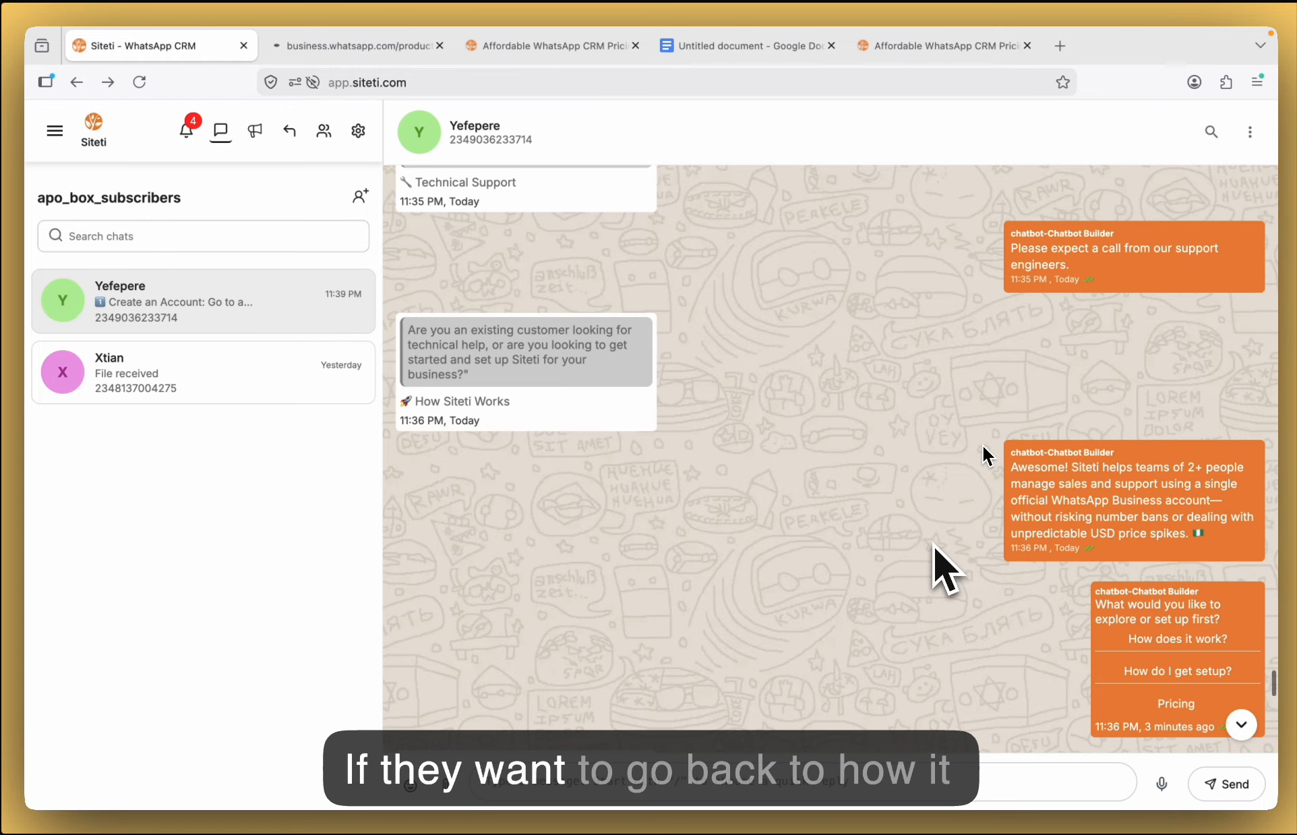
pyautogui.scroll(-2, 933, 553)
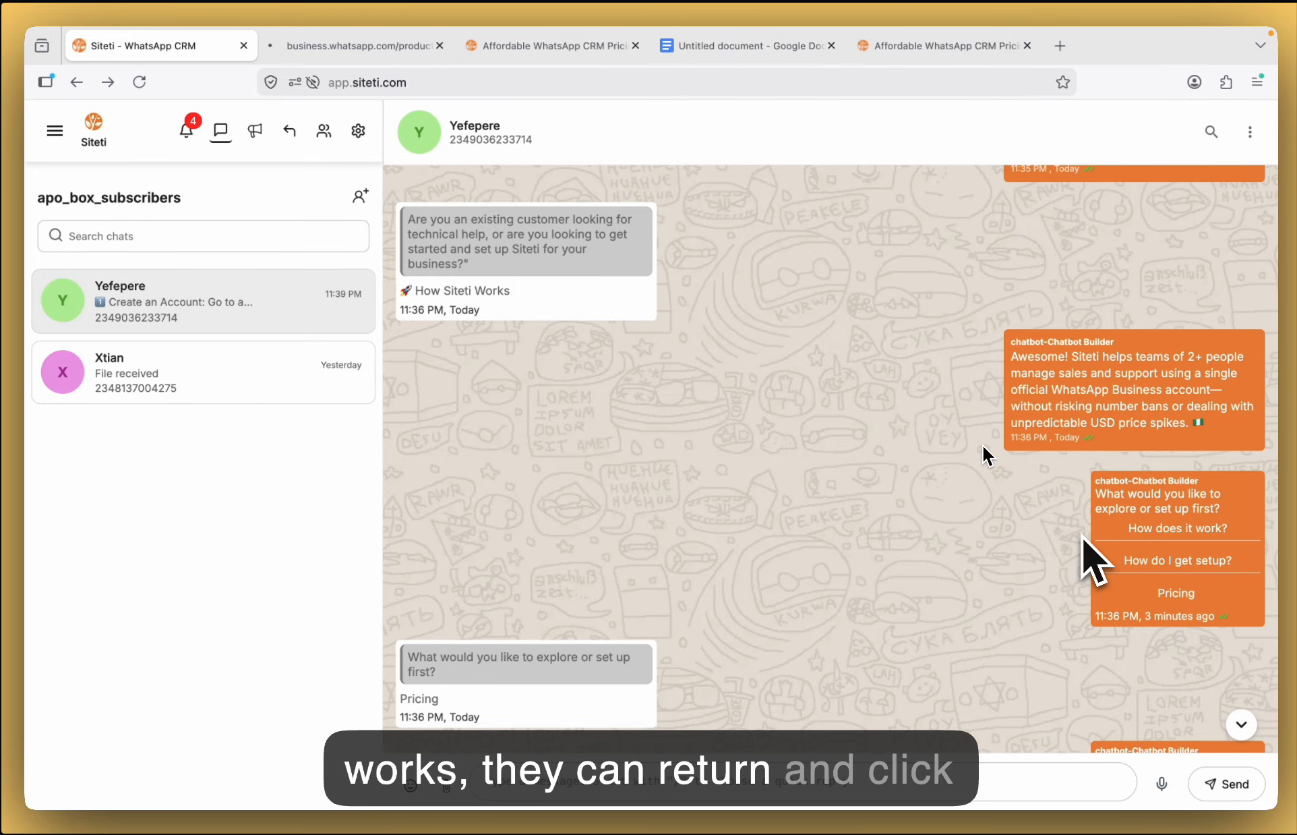
pyautogui.scroll(-10, 1007, 570)
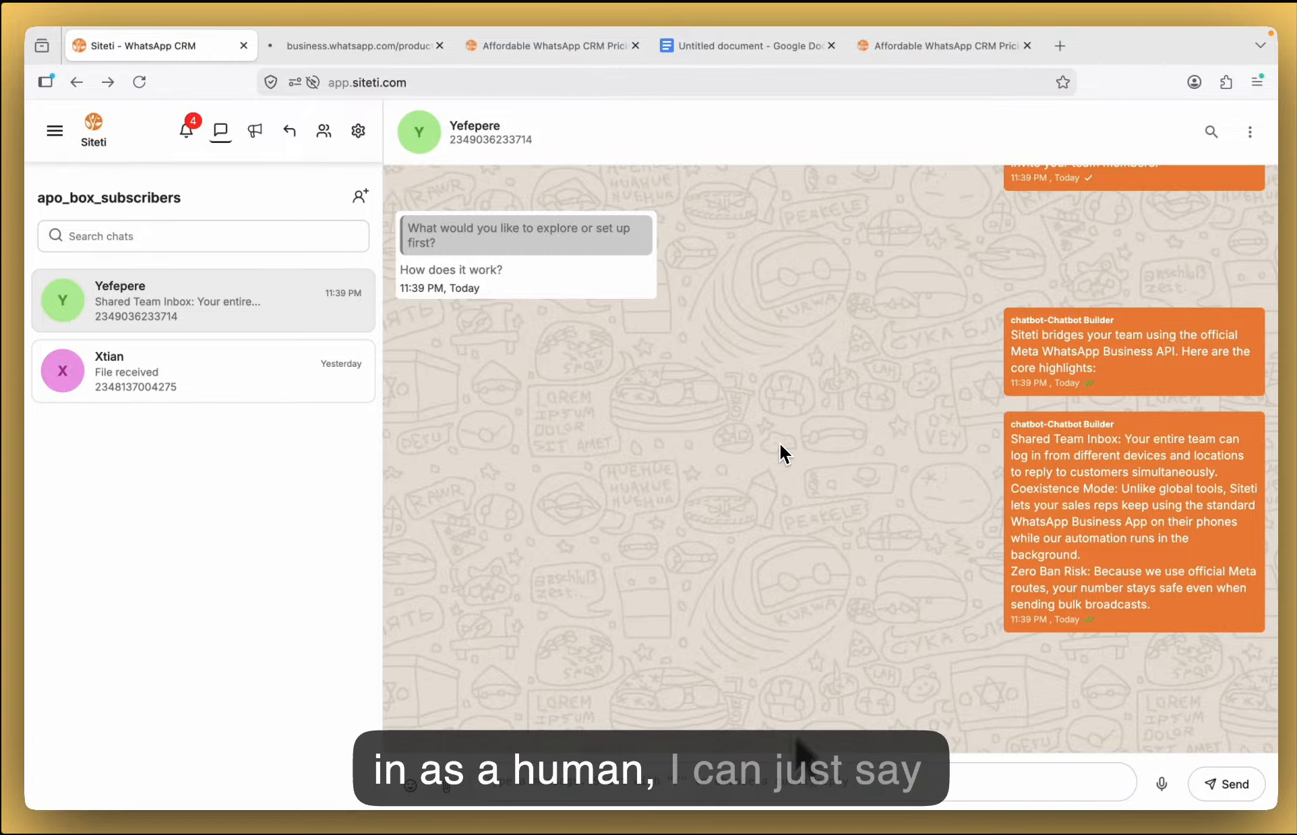
# Send the message "Hello" in the open conversation as a human agent to take over from the chatbot.
pyautogui.click(755, 783)
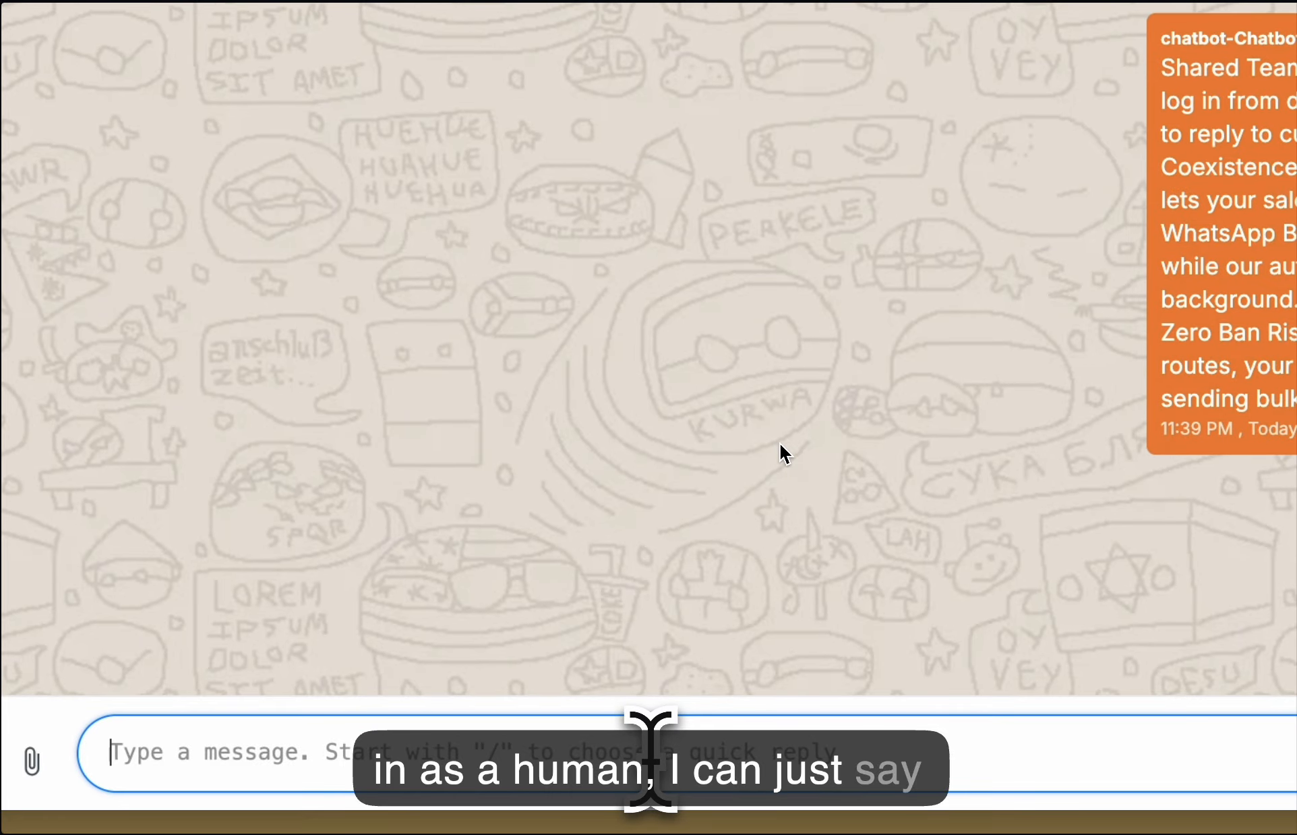
pyautogui.write('Hello')
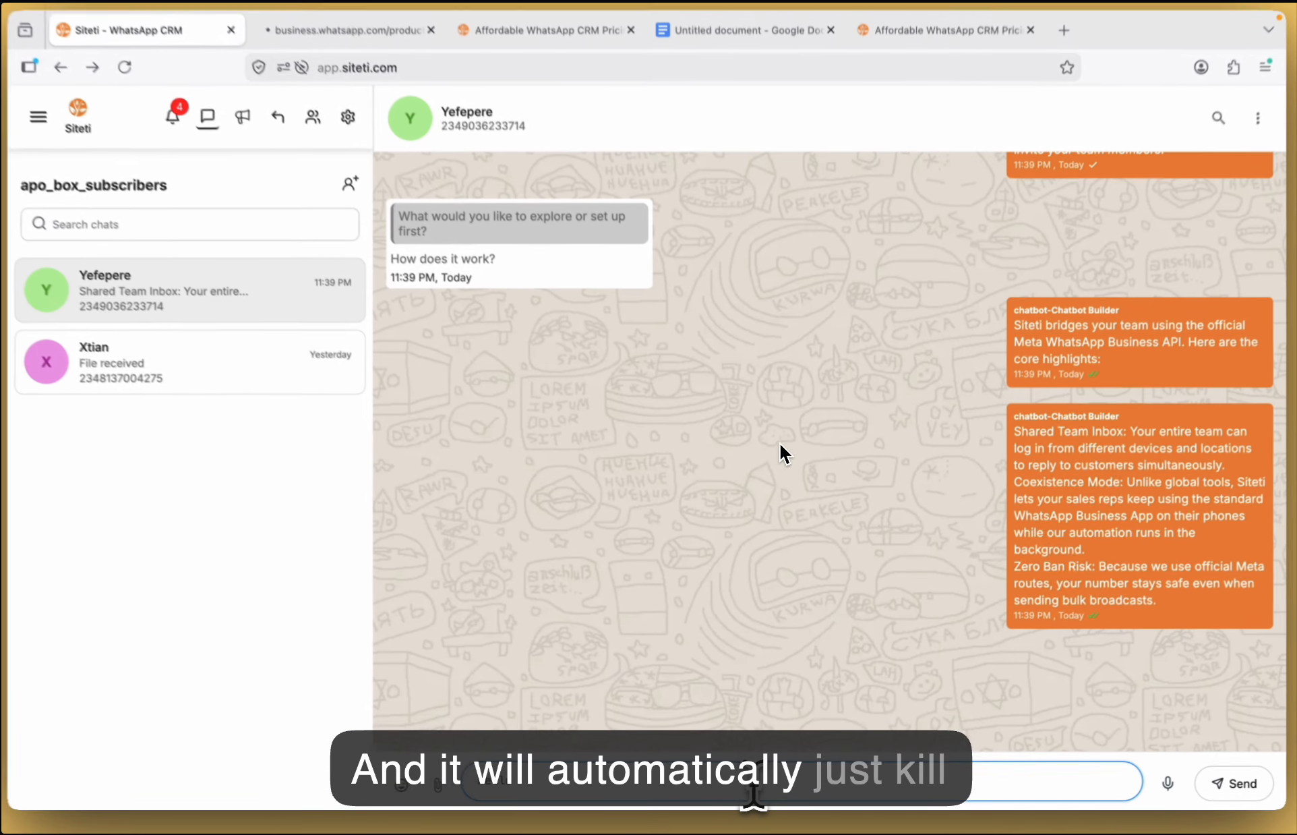
pyautogui.press('Return')
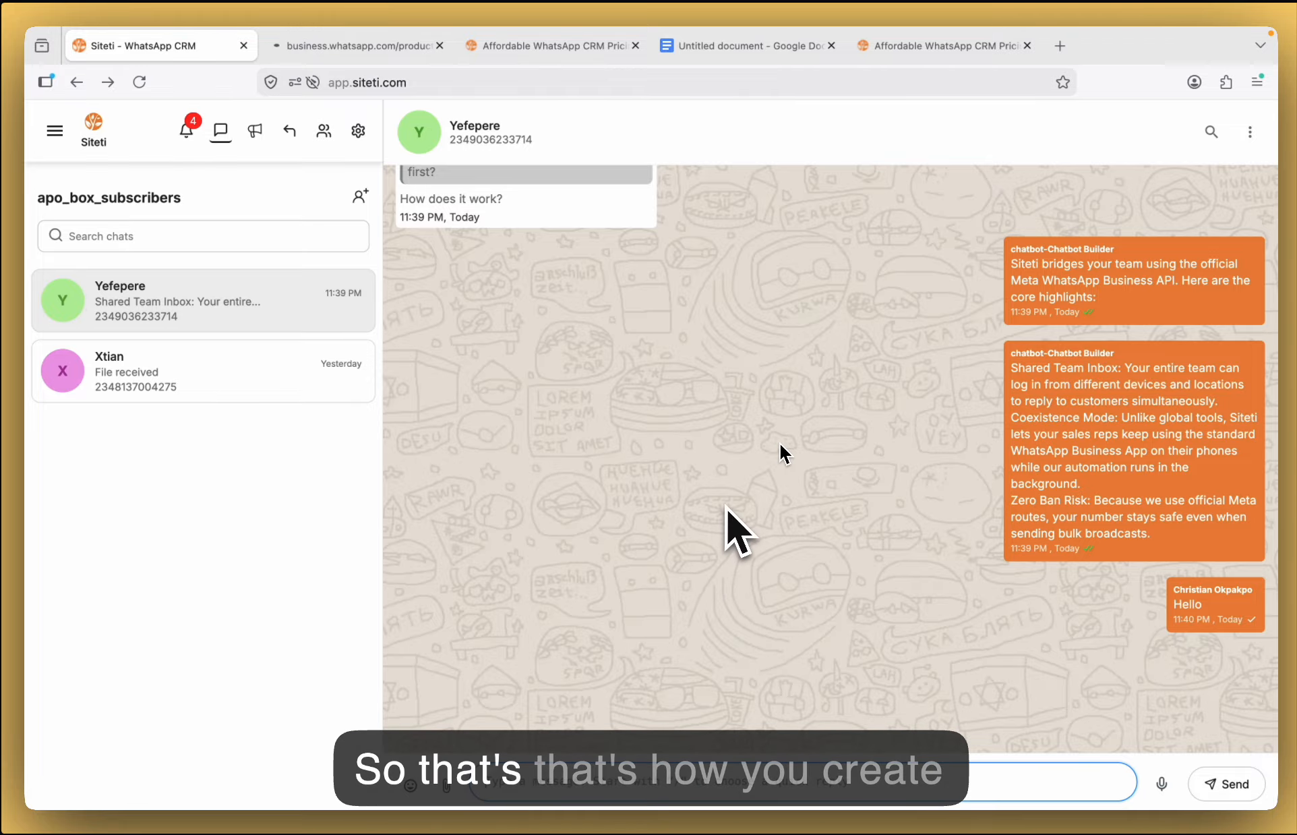
pyautogui.scroll(4, 779, 442)
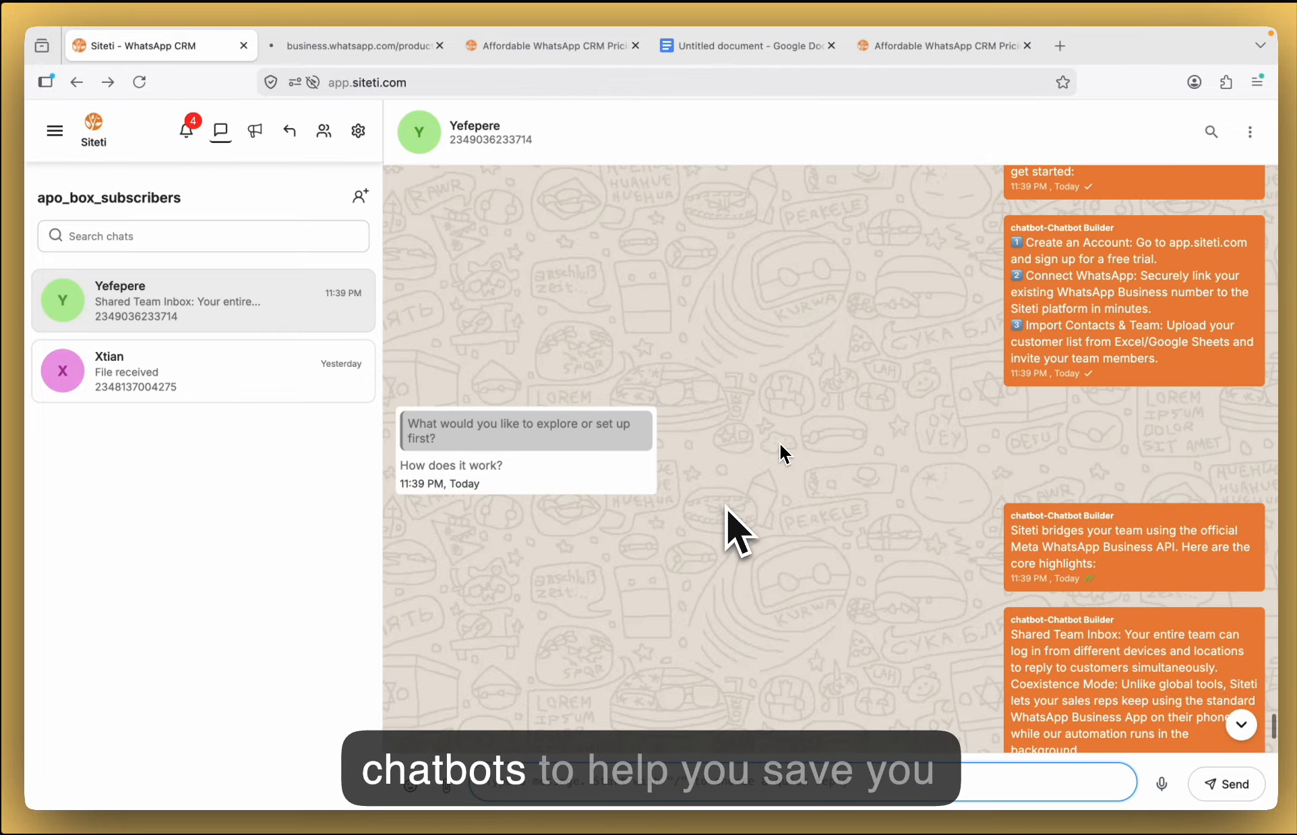
pyautogui.scroll(5, 780, 443)
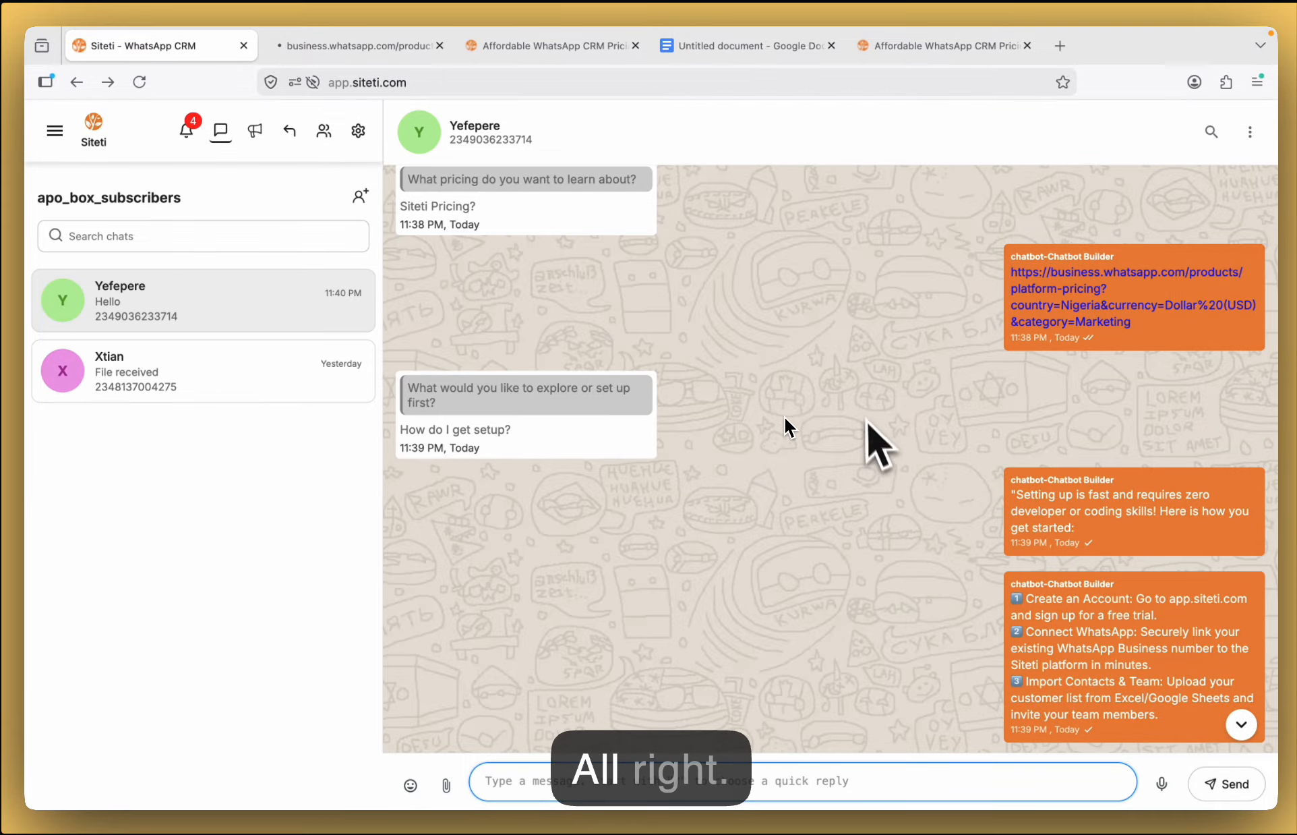
pyautogui.scroll(10, 870, 438)
pyautogui.scroll(15, 870, 435)
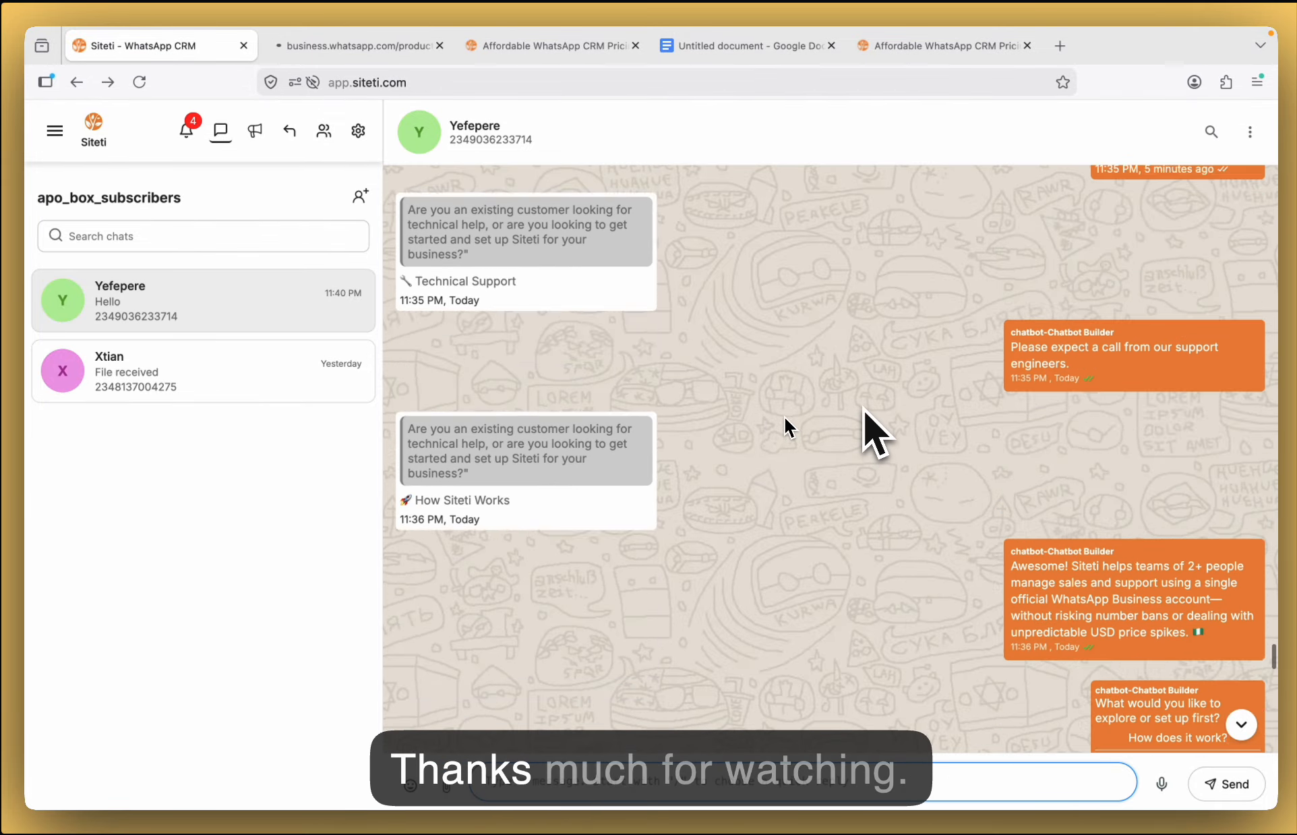
pyautogui.scroll(-15, 876, 435)
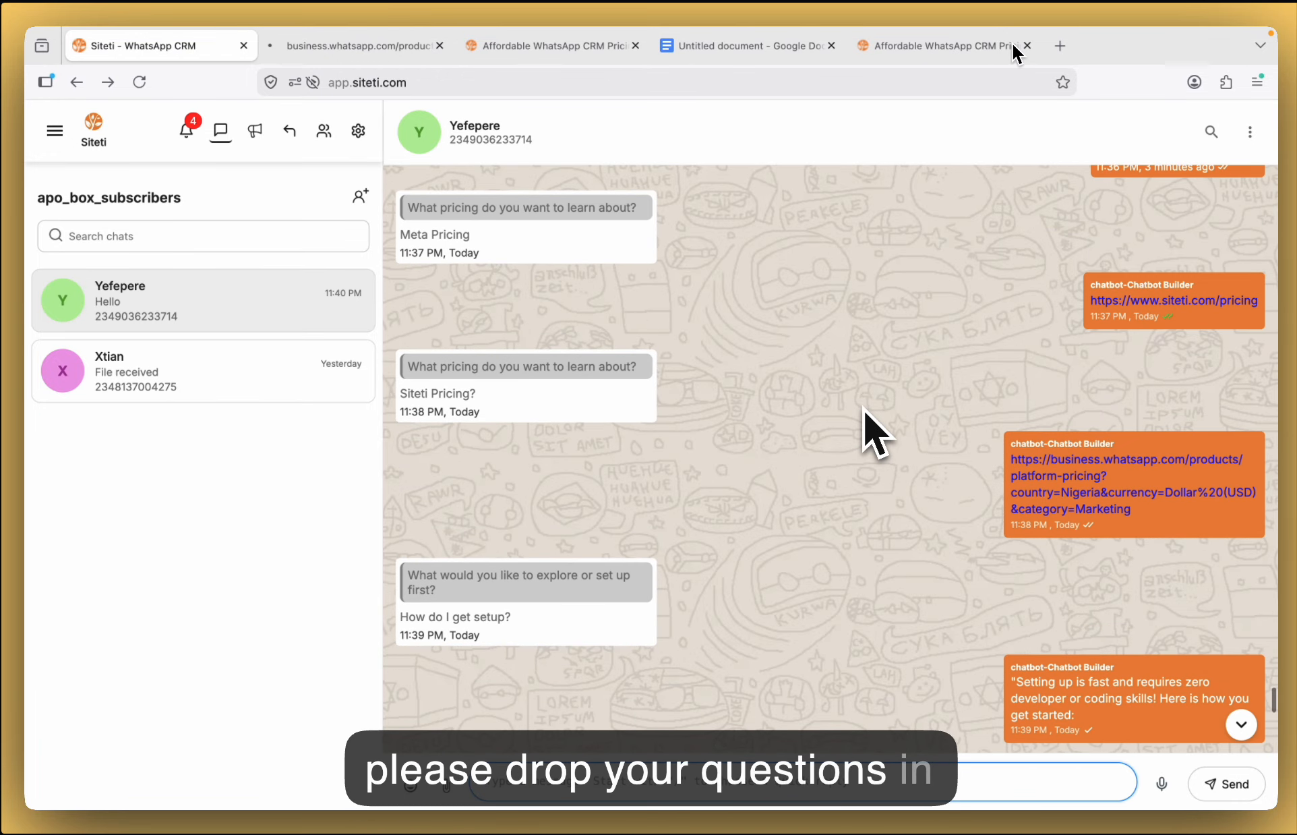
pyautogui.scroll(-7, 833, 391)
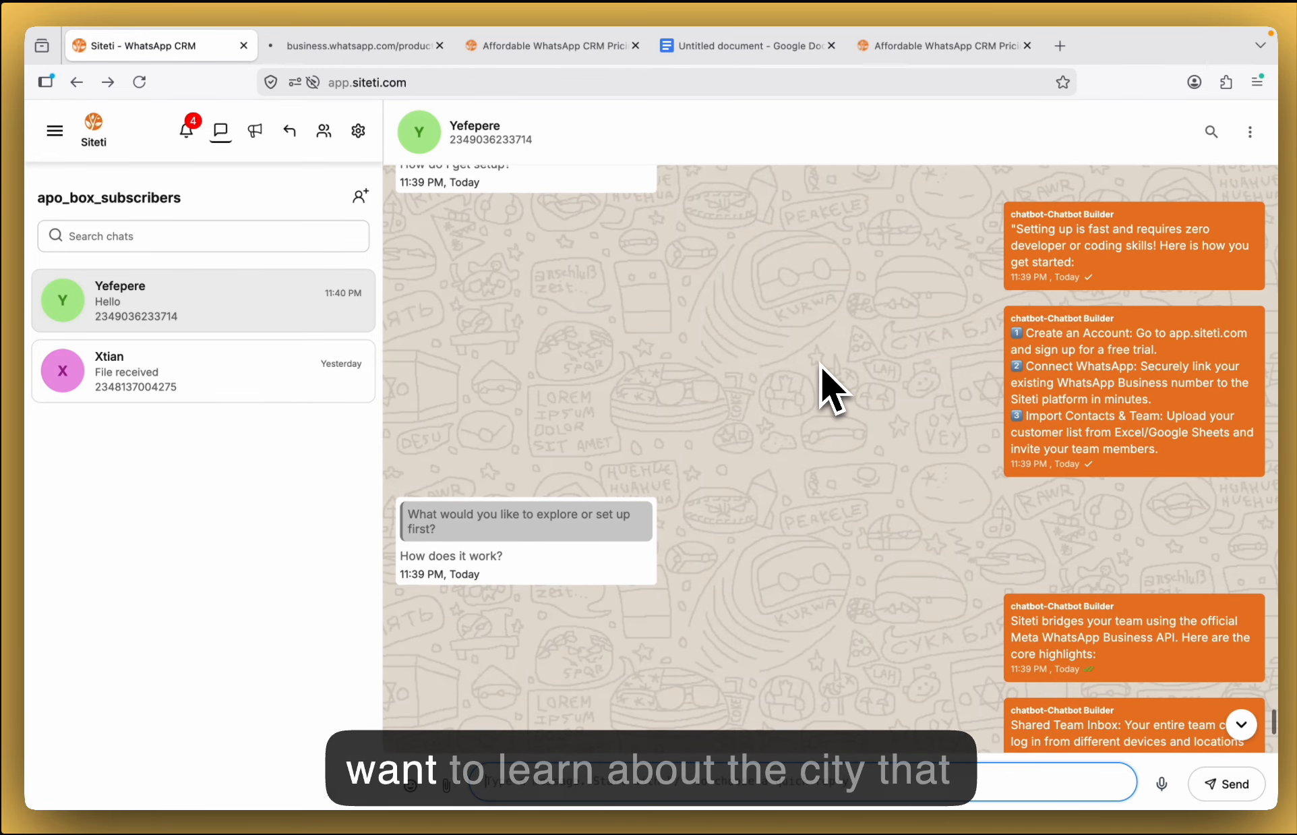
pyautogui.scroll(-3, 833, 391)
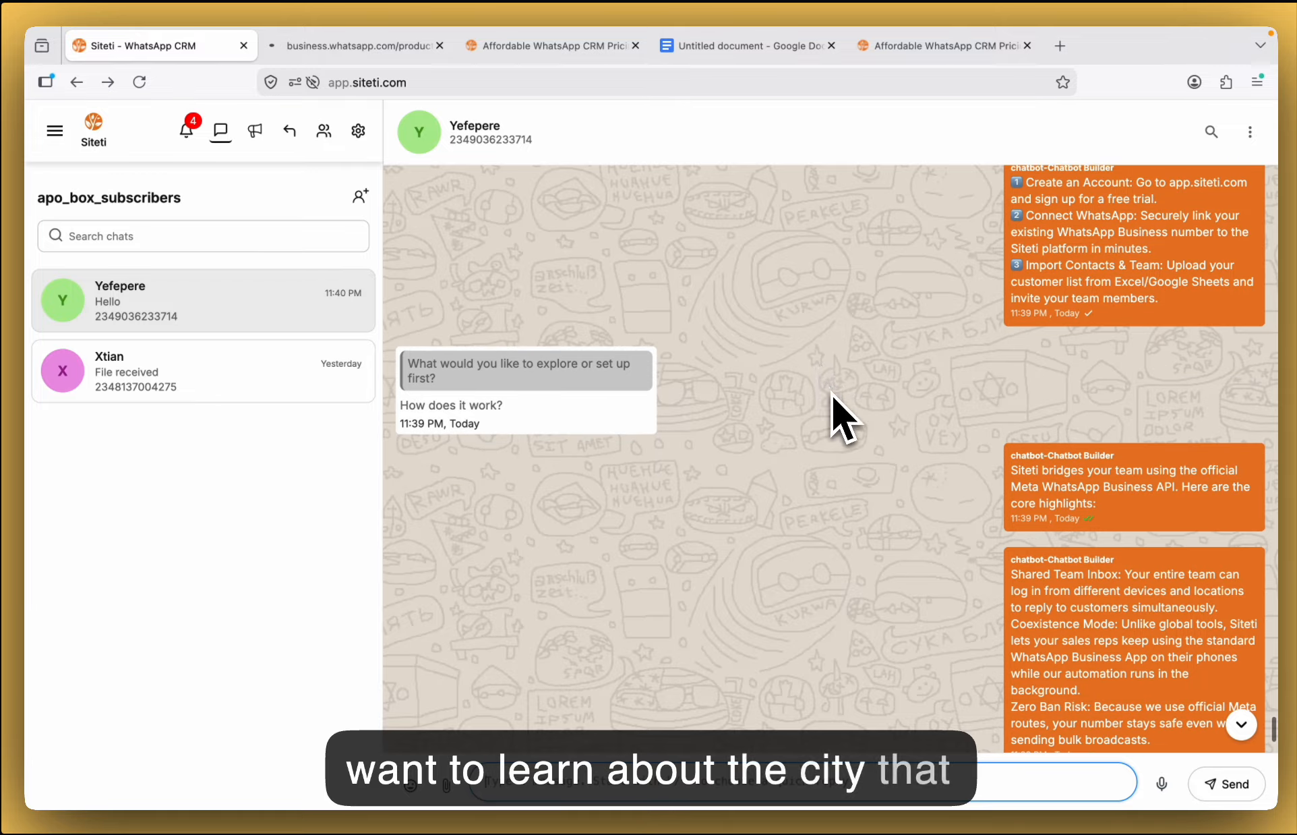